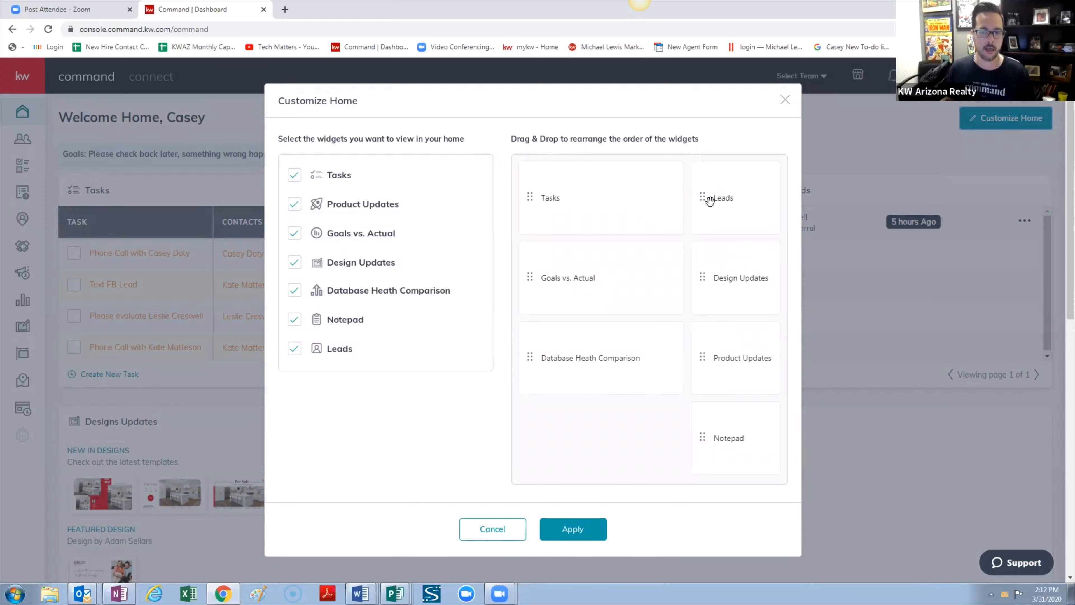
# Move the Leads widget up beside Tasks and apply the new home layout
pyautogui.moveTo(711, 199)
pyautogui.mouseDown()
pyautogui.moveTo(704, 366)
pyautogui.moveTo(720, 365)
pyautogui.moveTo(706, 356)
pyautogui.moveTo(708, 182)
pyautogui.mouseUp()
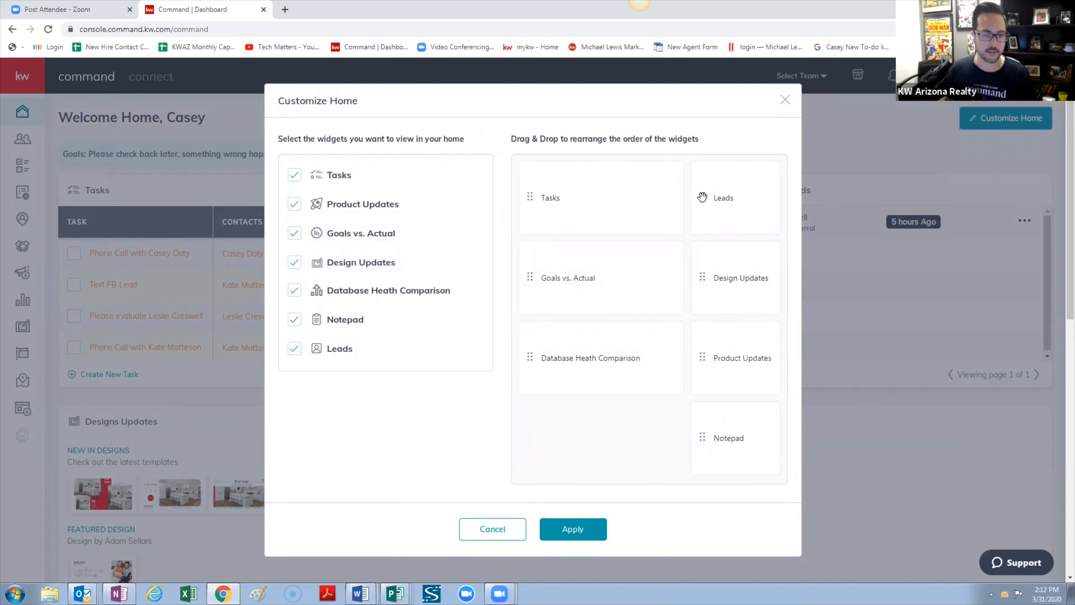
pyautogui.click(575, 540)
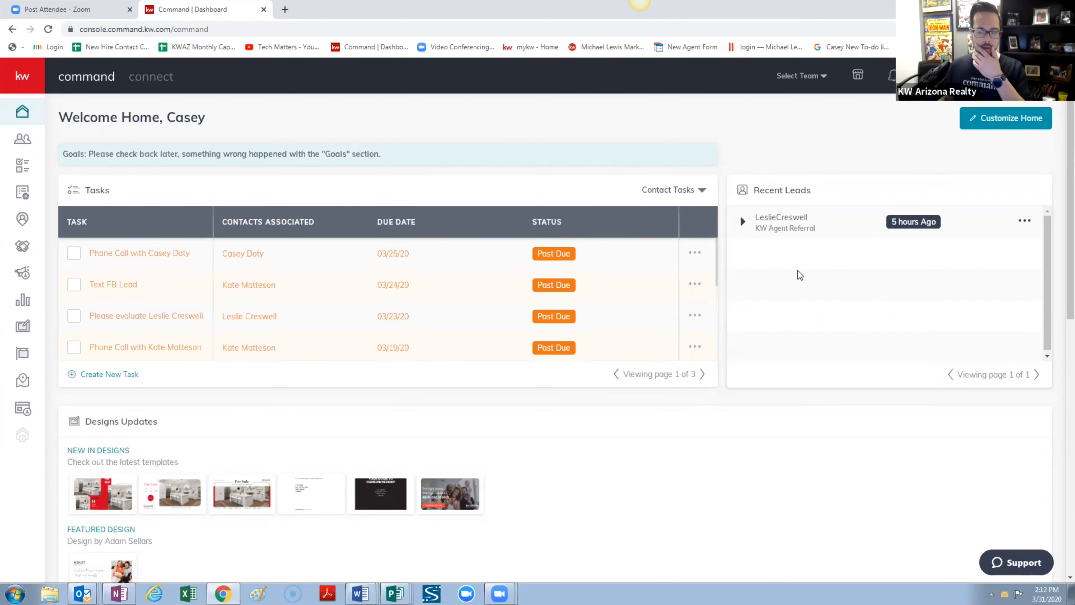
# Scroll through the home dashboard, then switch to the Contacts list
pyautogui.scroll(-12, 609, 417)
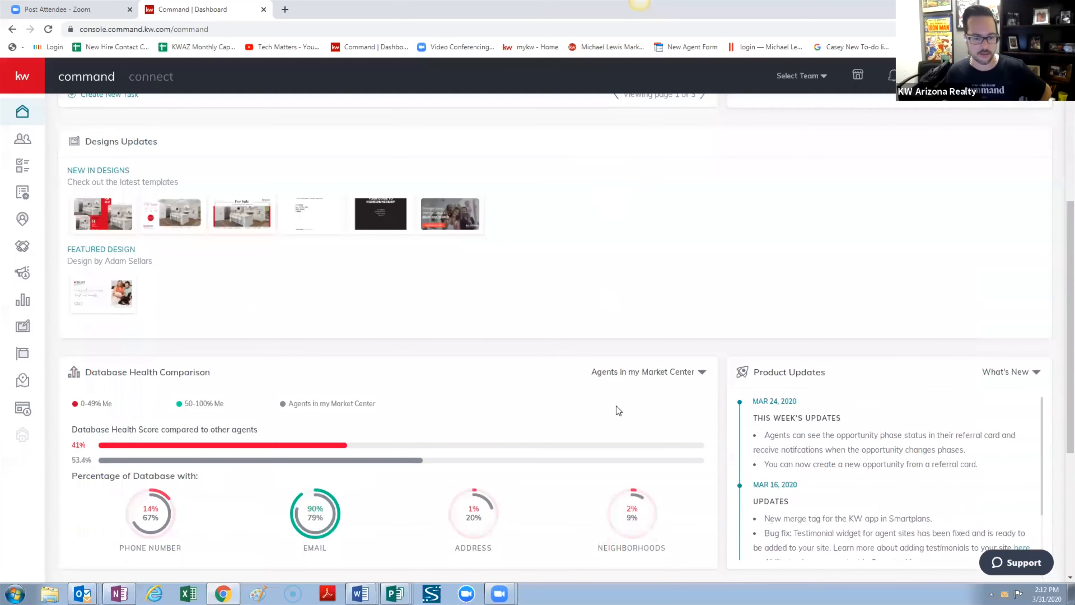
pyautogui.scroll(10, 624, 404)
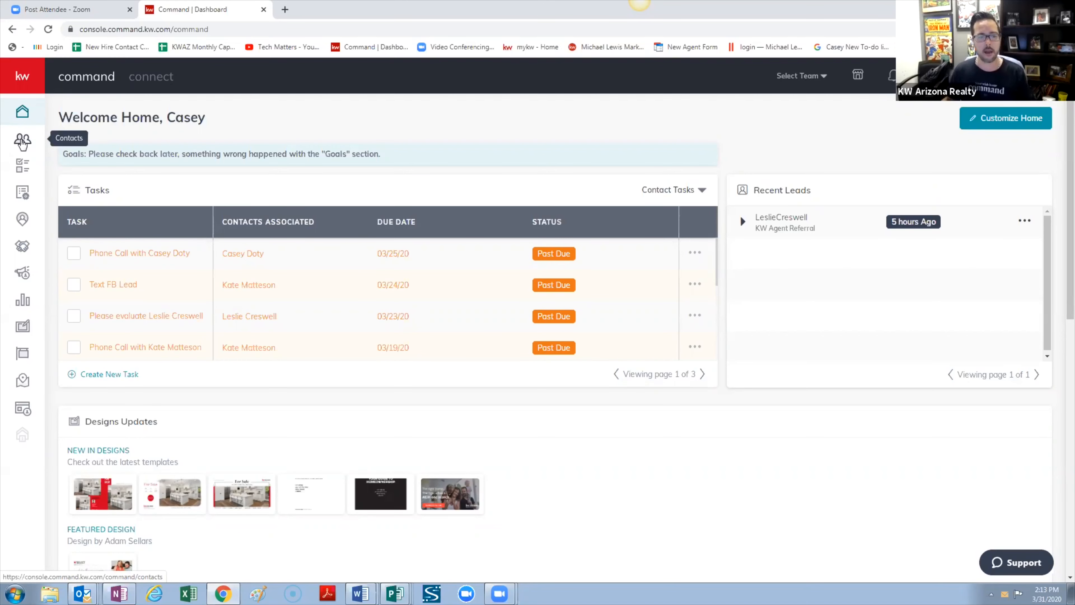
pyautogui.click(22, 142)
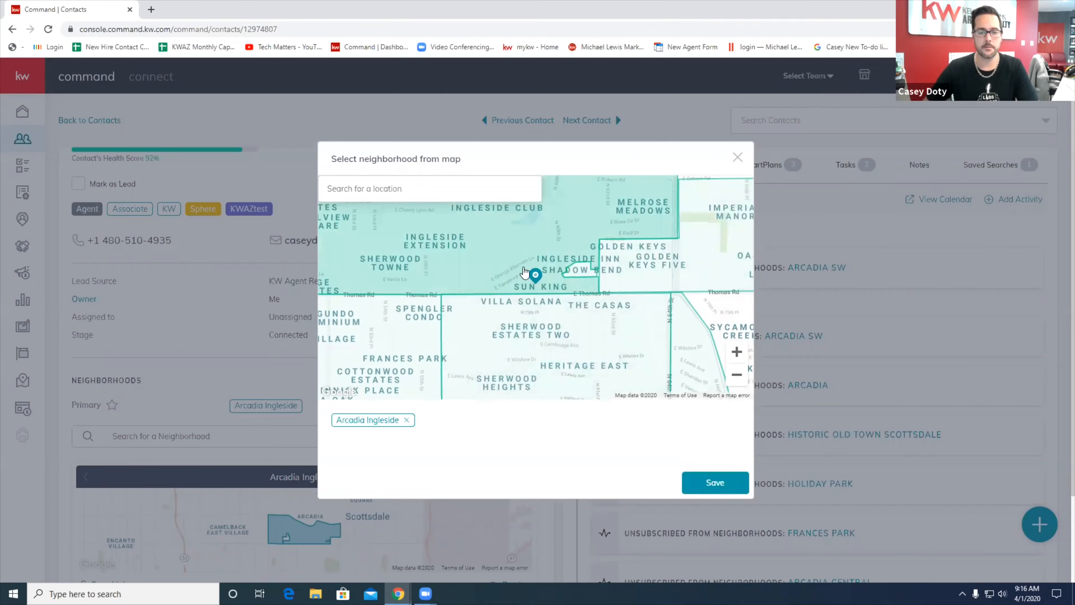
# Save Arcadia Ingleside as the contact's neighborhood and open its Neighborhood Snapshot preview in a new tab
pyautogui.click(704, 478)
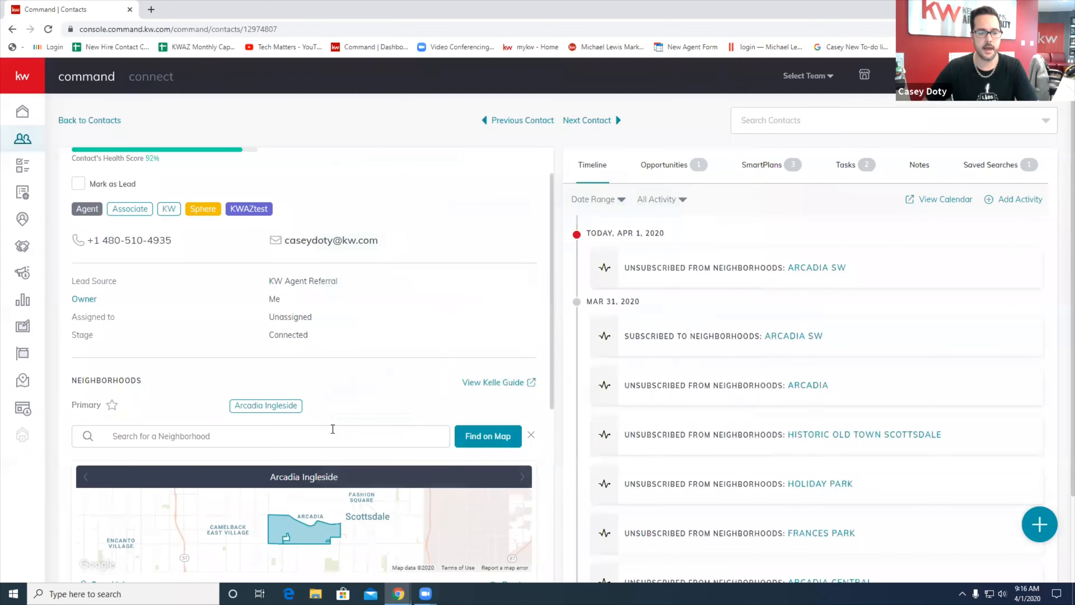
pyautogui.scroll(-1, 389, 391)
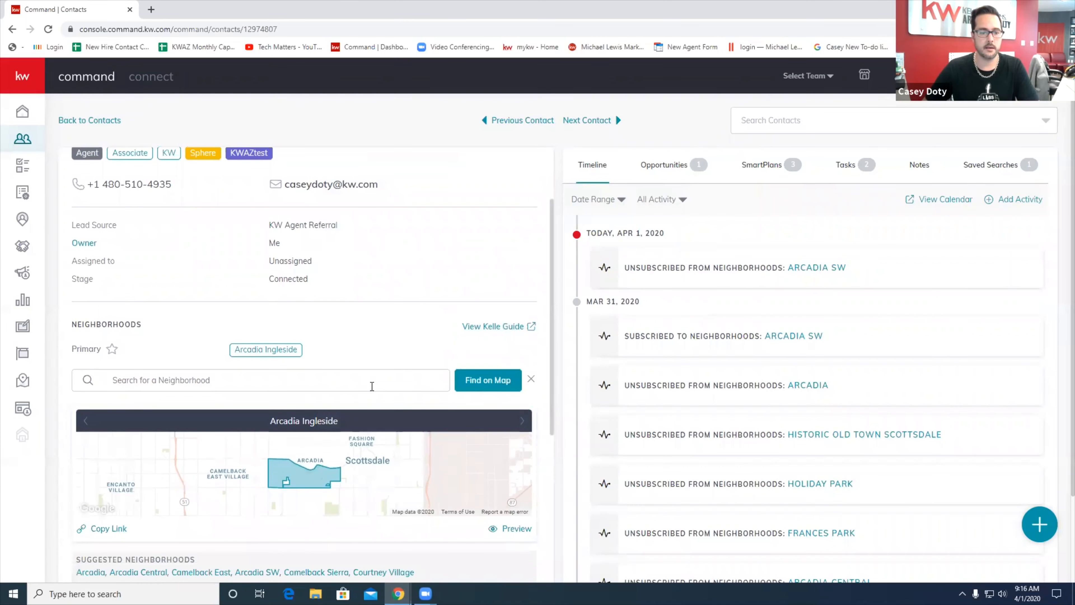
pyautogui.scroll(-1, 286, 380)
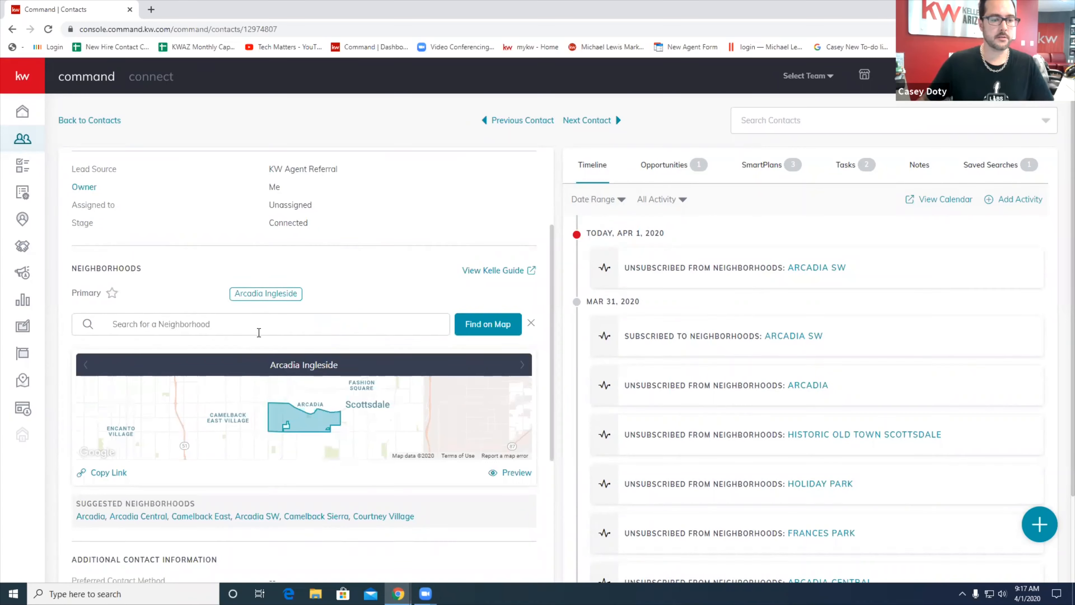
pyautogui.click(461, 324)
pyautogui.click(516, 472)
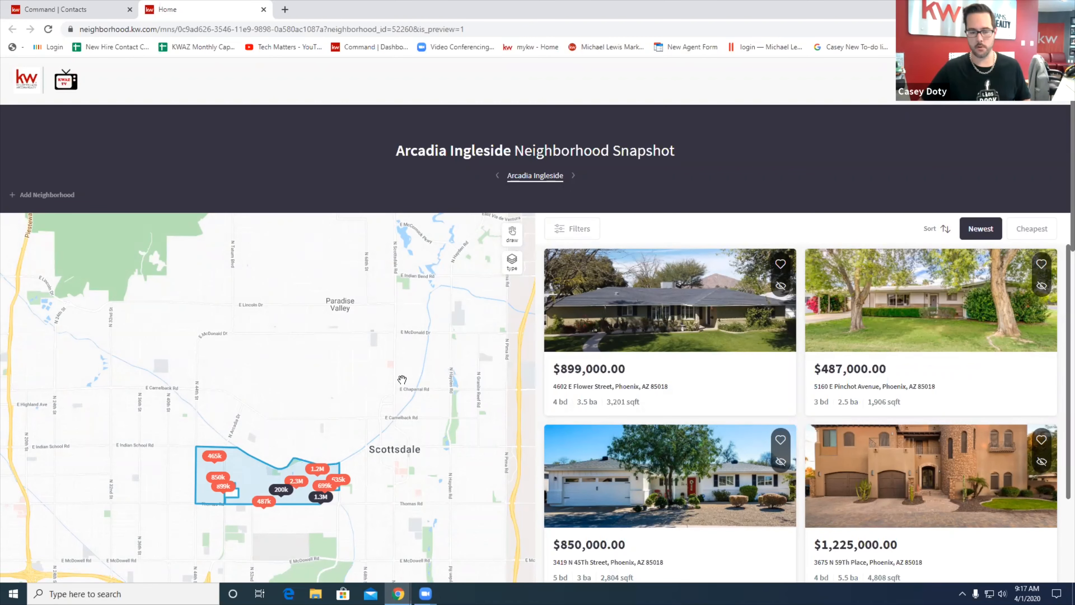
# Bring the Arcadia Ingleside boundary into view and draw a freehand search area around it
pyautogui.scroll(-2, 402, 379)
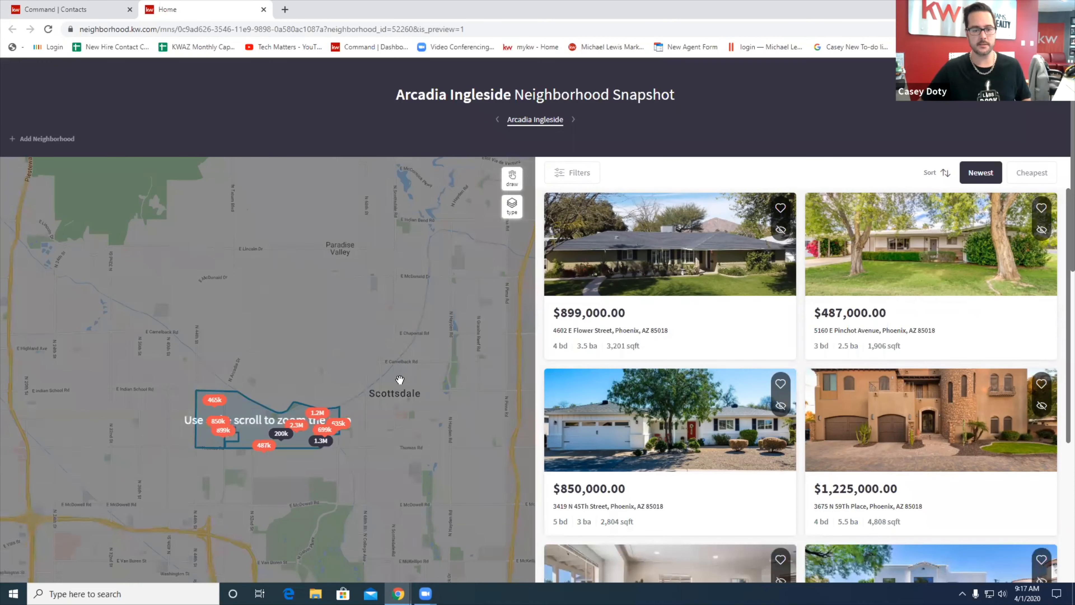
pyautogui.keyDown('ctrl'); pyautogui.scroll(3, 400, 379); pyautogui.keyUp('ctrl')
pyautogui.scroll(-2, 381, 377)
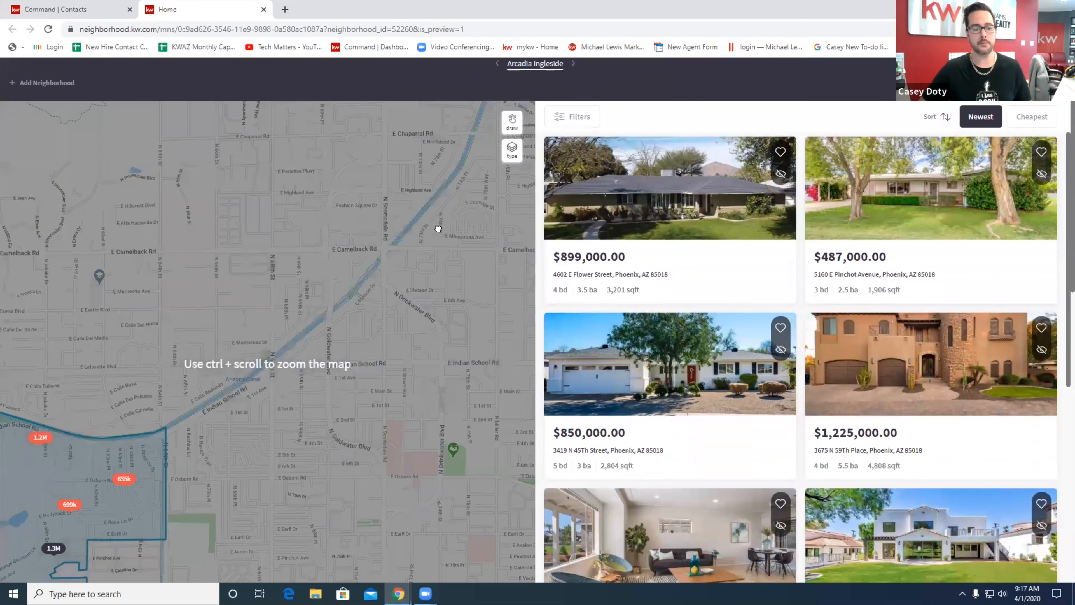
pyautogui.moveTo(206, 353); pyautogui.dragTo(390, 252)
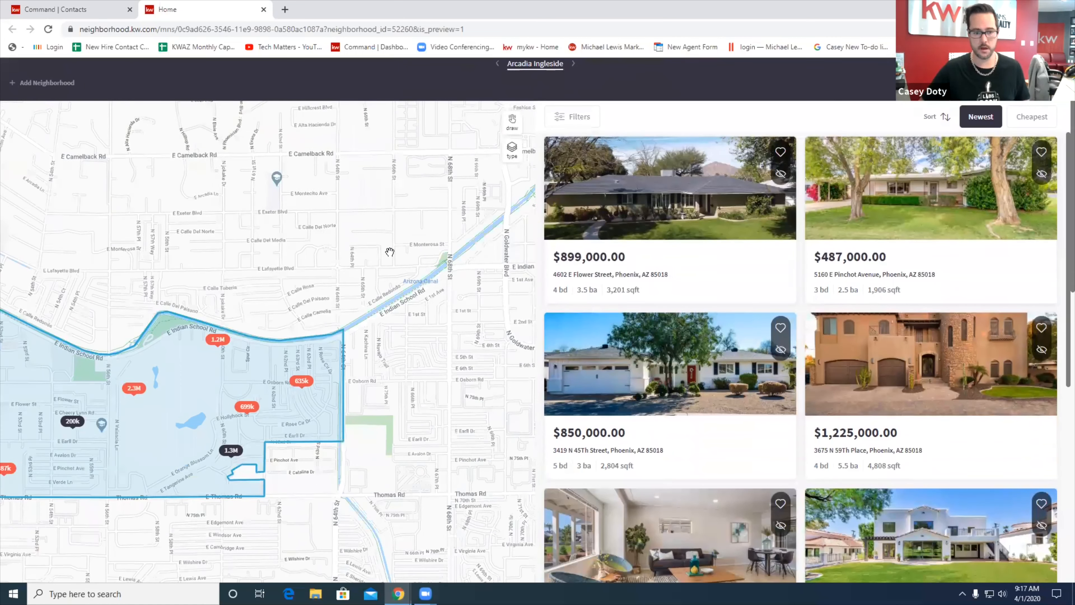
pyautogui.keyDown('ctrl'); pyautogui.scroll(-2, 390, 252); pyautogui.keyUp('ctrl')
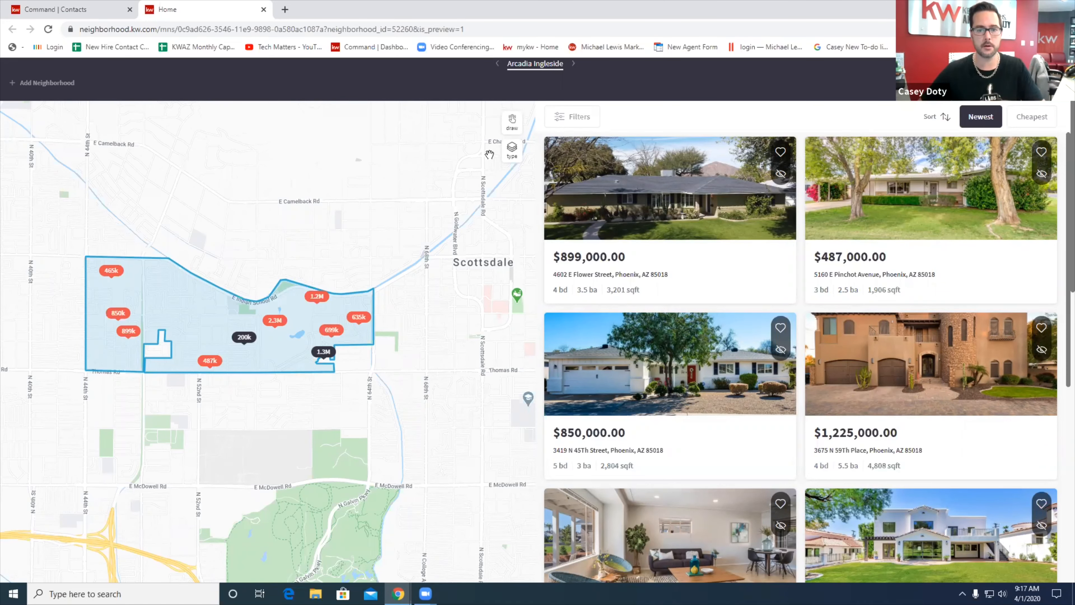
pyautogui.click(512, 122)
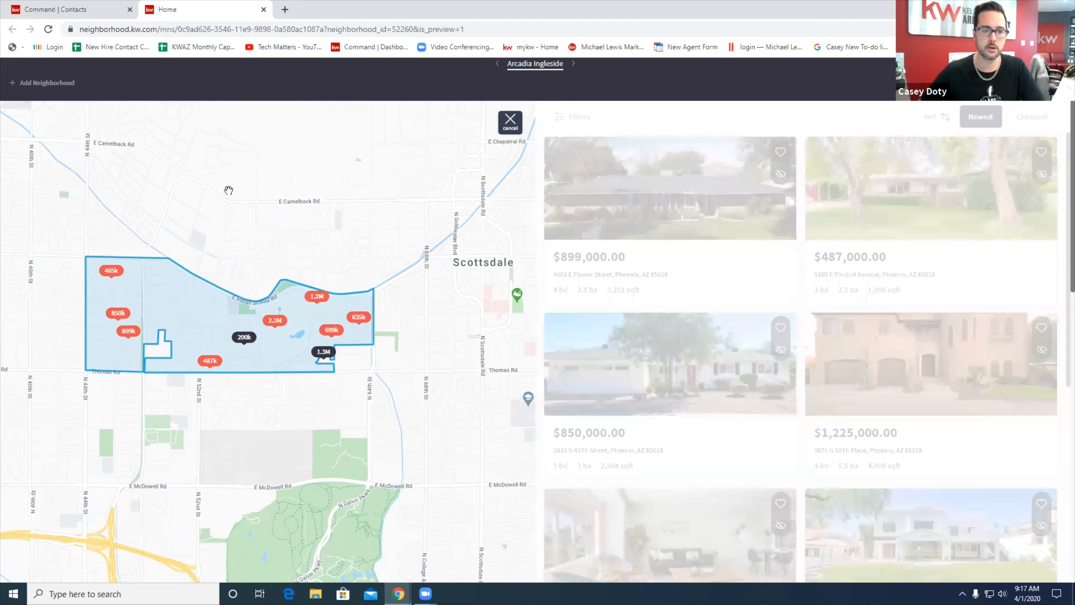
pyautogui.moveTo(333, 148)
pyautogui.mouseDown()
pyautogui.moveTo(148, 203)
pyautogui.moveTo(333, 149)
pyautogui.mouseUp()
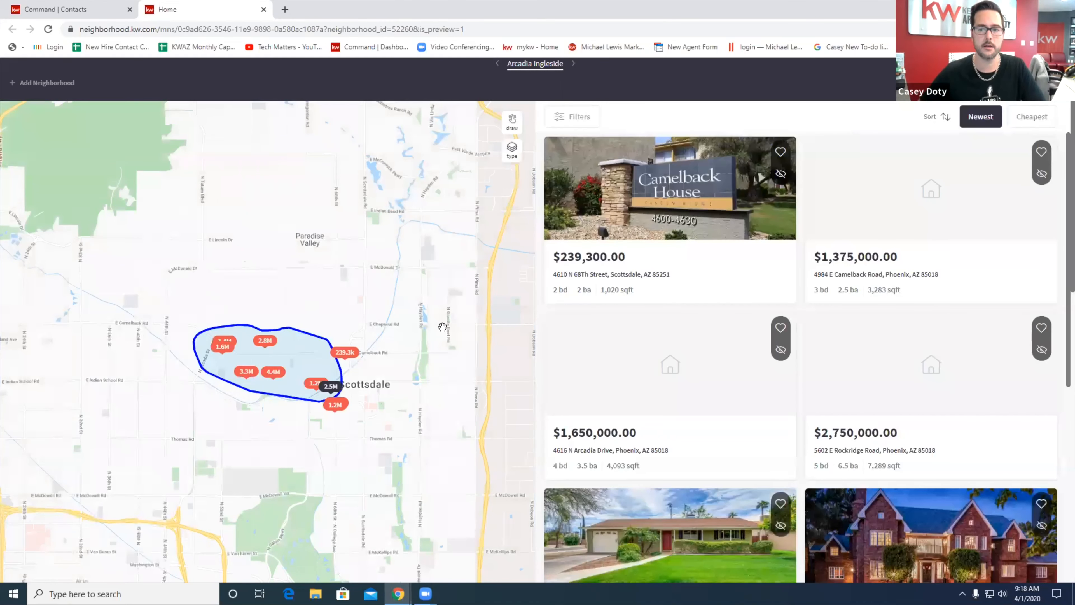
pyautogui.scroll(3, 423, 322)
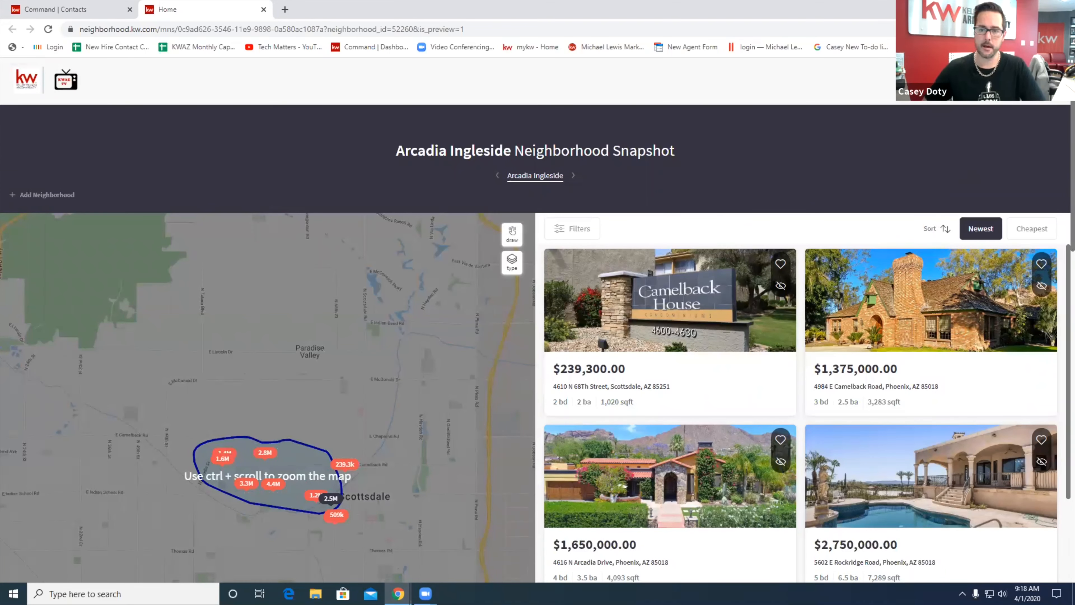
# Open the Arcadia Ingleside statistics page and scroll through its market stats
pyautogui.click(958, 97)
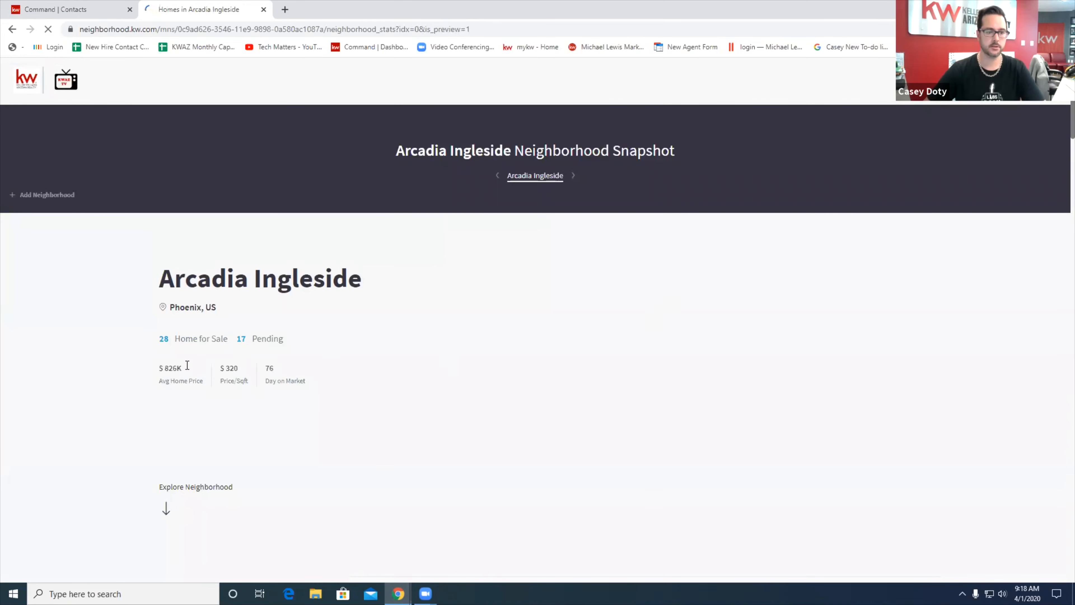
pyautogui.scroll(-10, 372, 356)
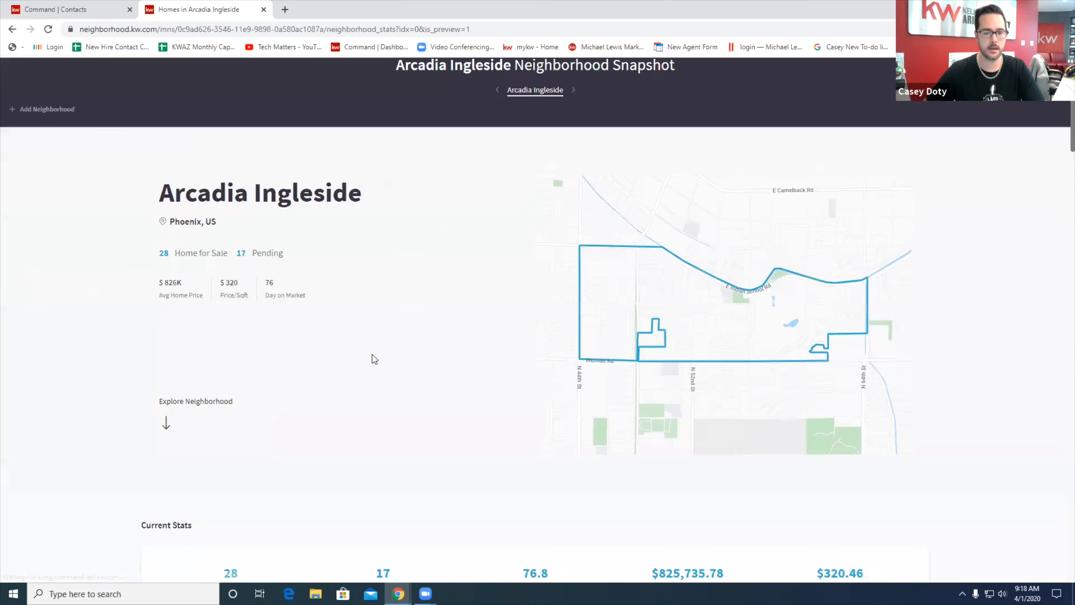
pyautogui.scroll(-1, 480, 266)
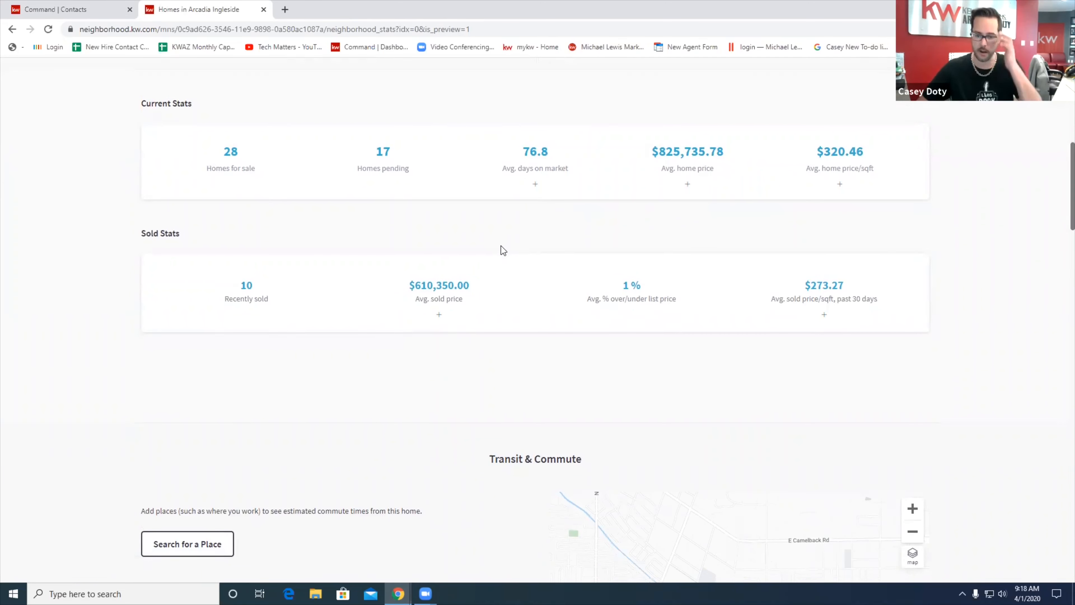
pyautogui.scroll(-6, 501, 245)
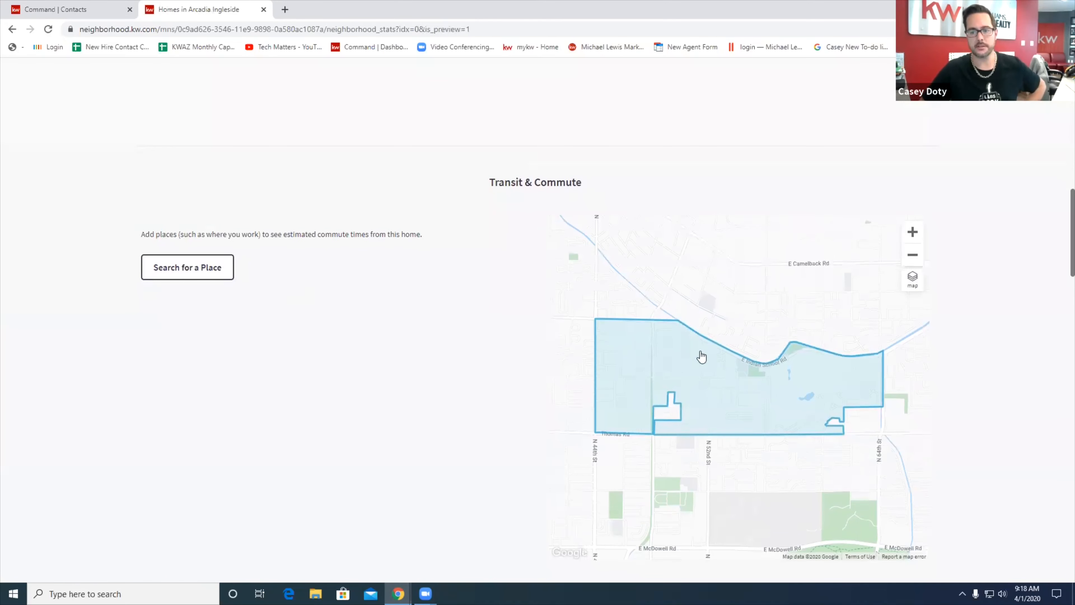
pyautogui.scroll(-11, 413, 297)
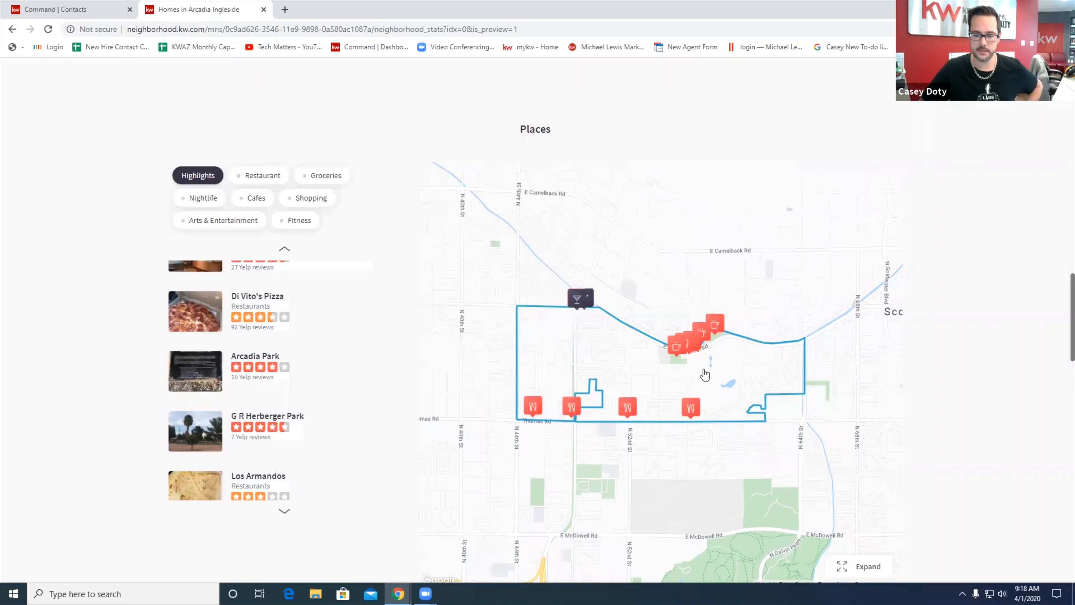
pyautogui.scroll(-10, 456, 317)
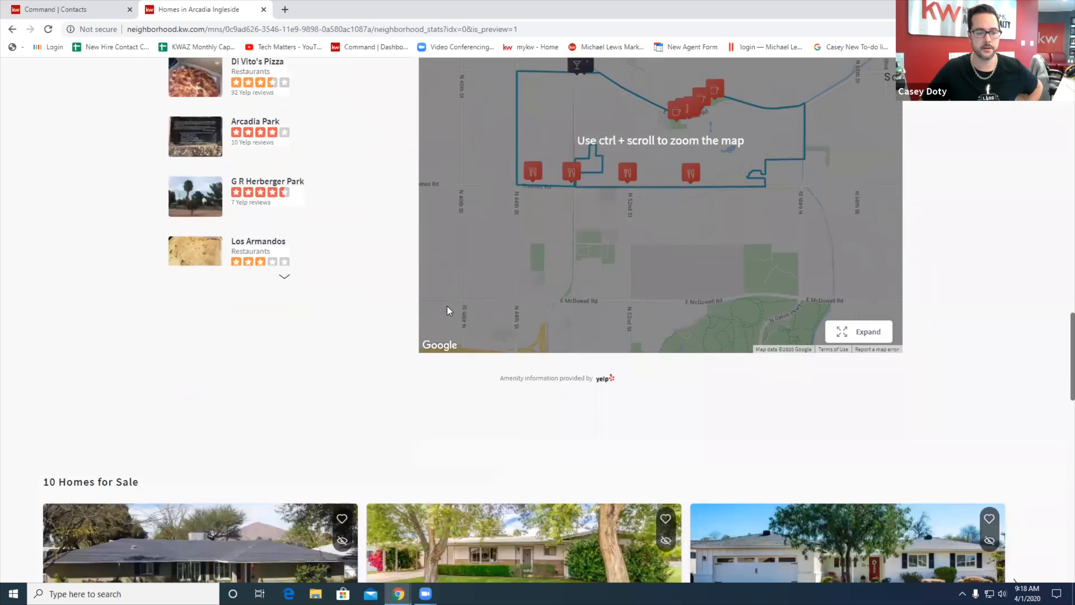
pyautogui.scroll(-3, 487, 226)
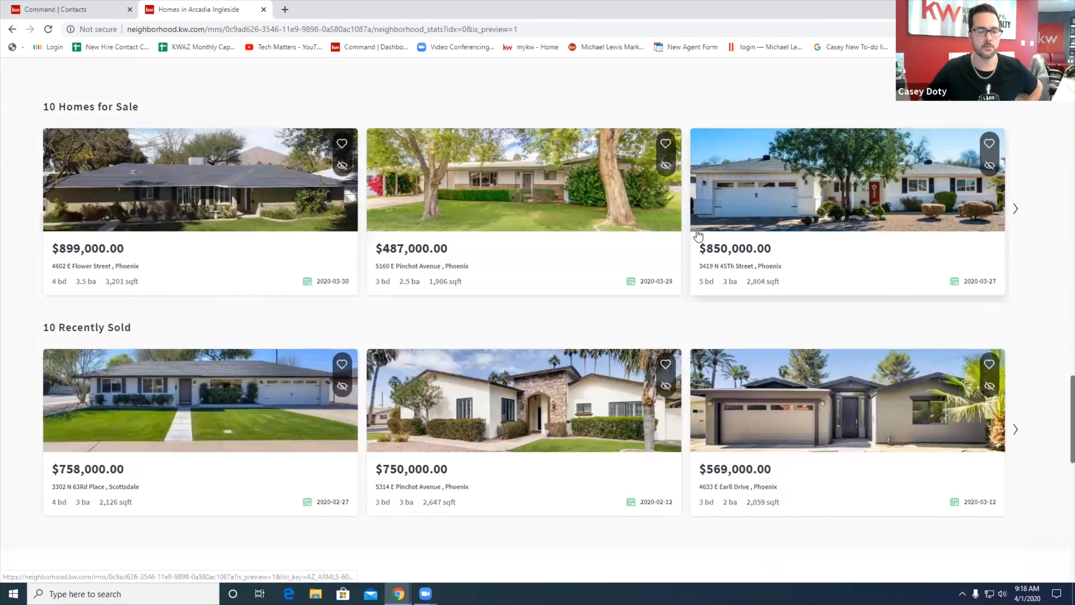
pyautogui.scroll(-9, 456, 430)
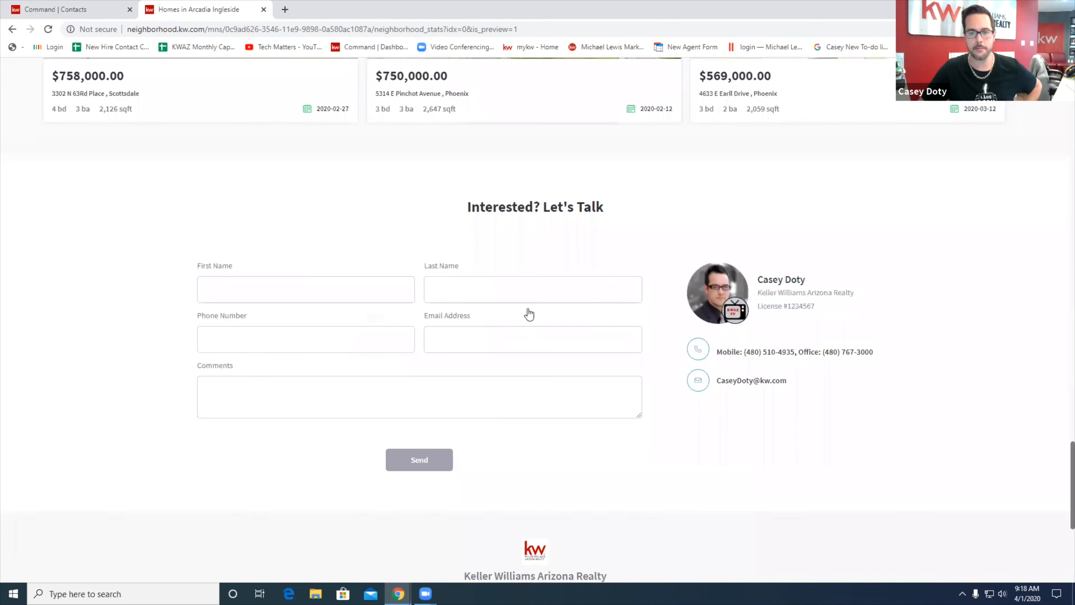
pyautogui.scroll(15, 530, 311)
pyautogui.scroll(15, 530, 299)
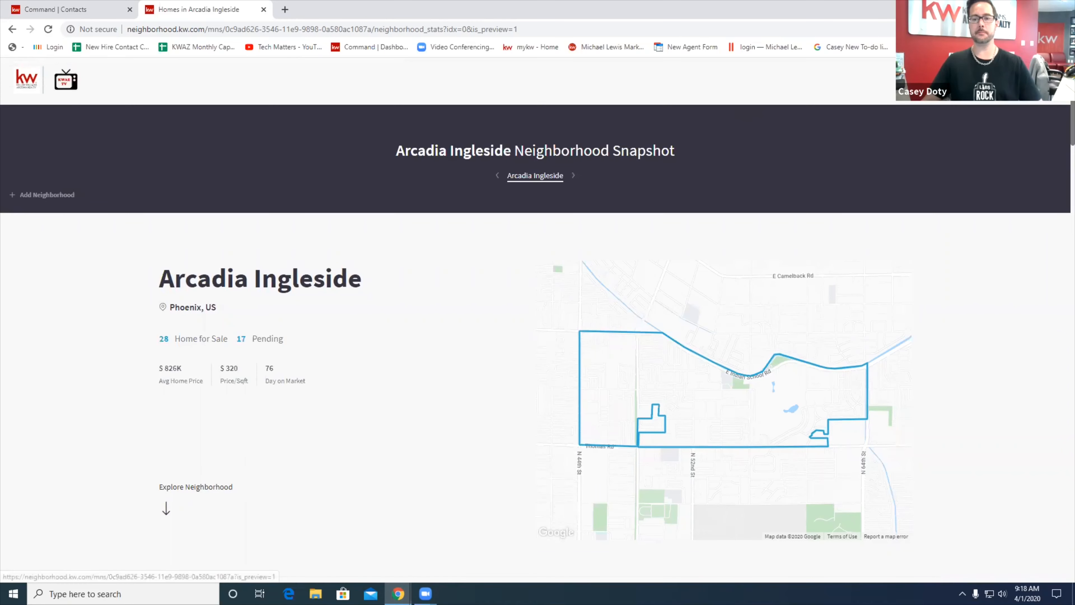
pyautogui.click(923, 80)
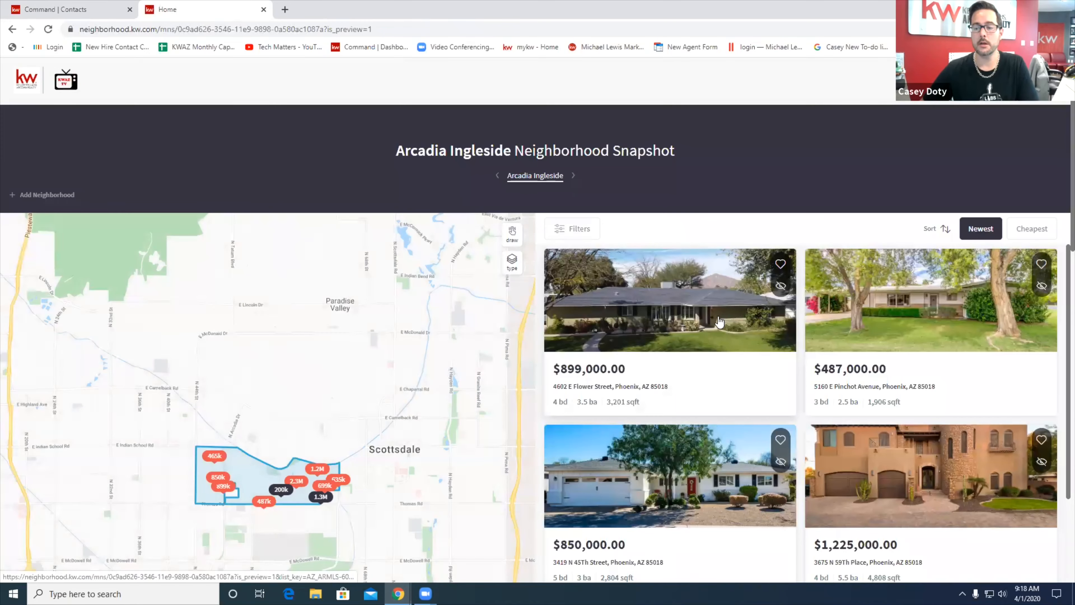
pyautogui.click(718, 316)
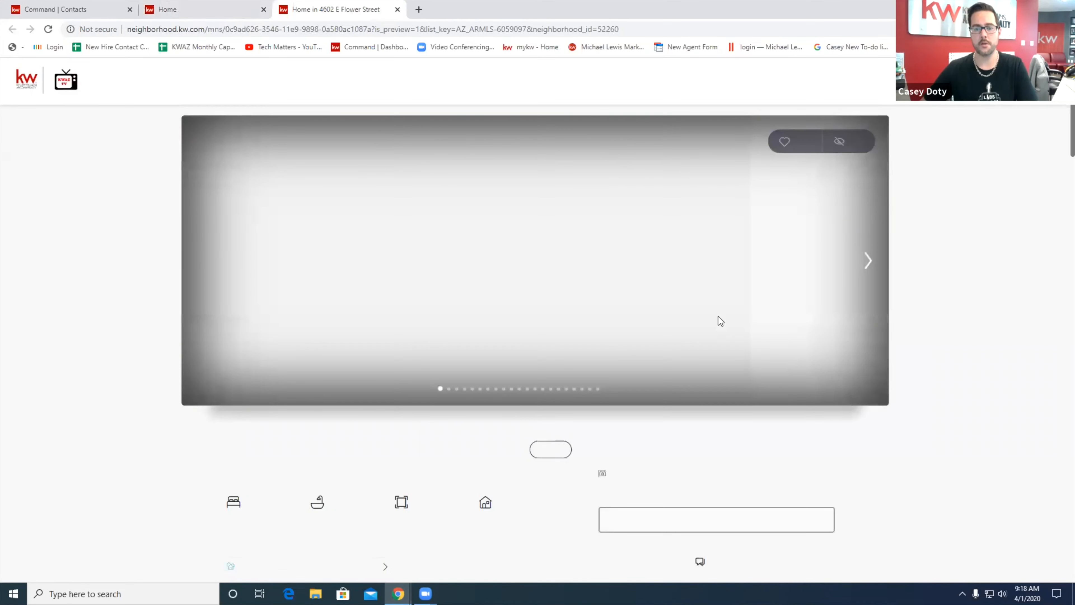
pyautogui.scroll(-5, 718, 315)
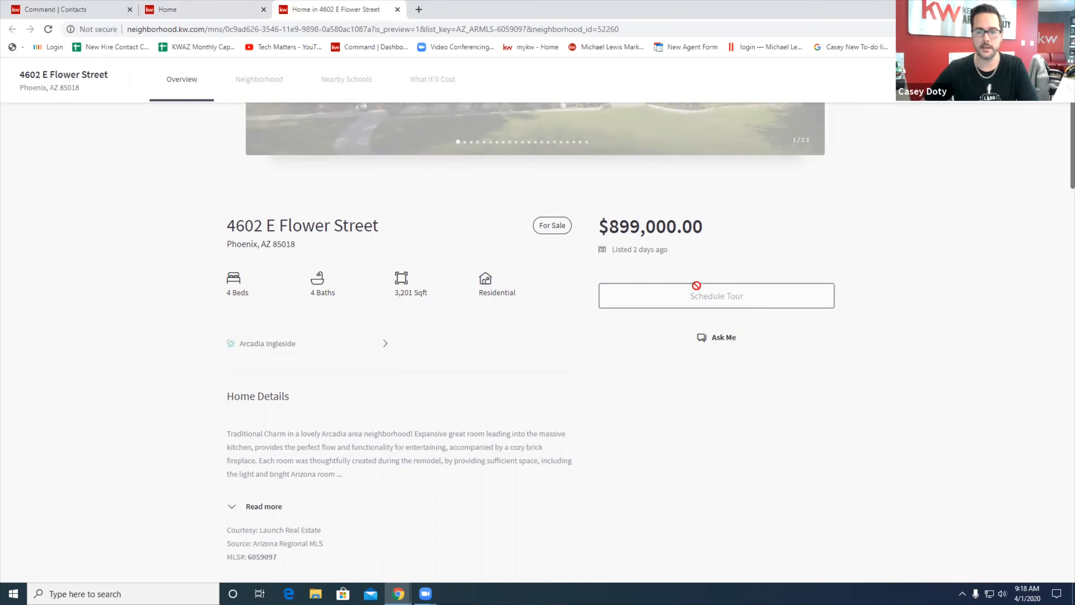
pyautogui.scroll(4, 722, 329)
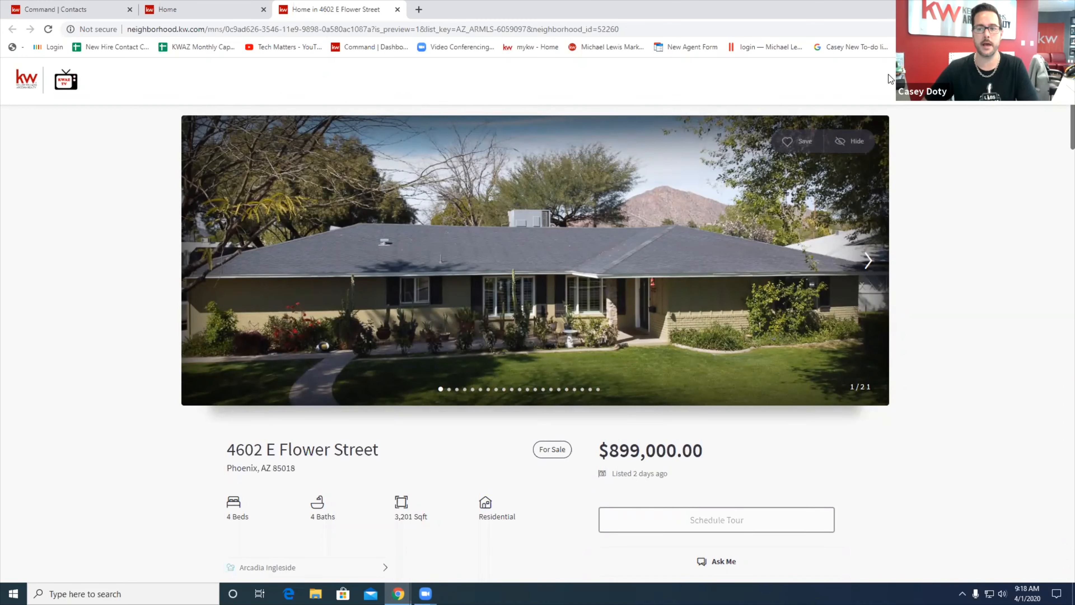
pyautogui.click(208, 10)
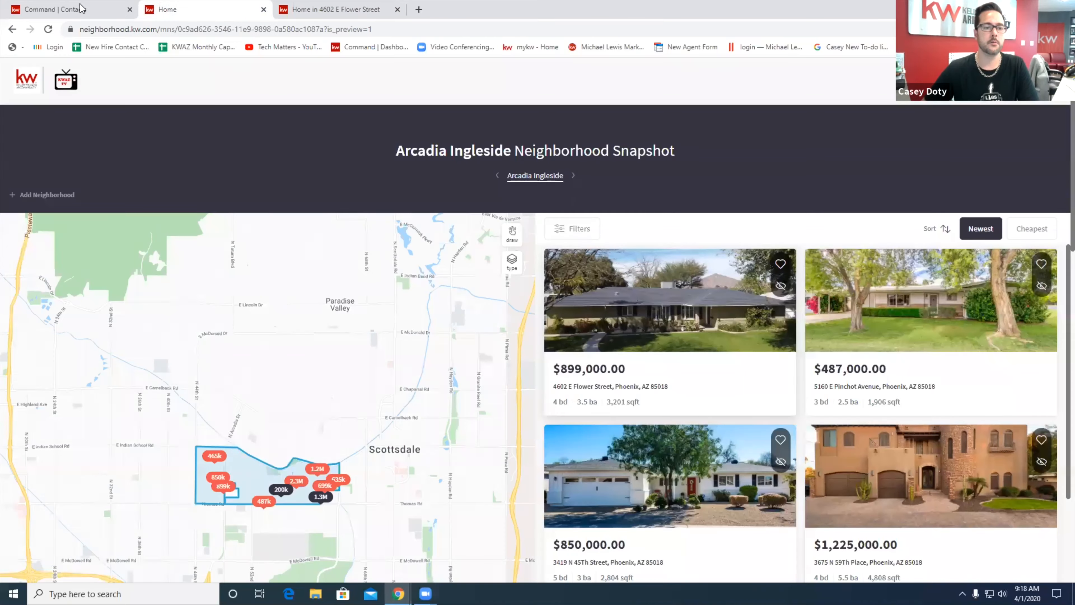
# Return to the contact's record in Command and reload the page
pyautogui.click(80, 9)
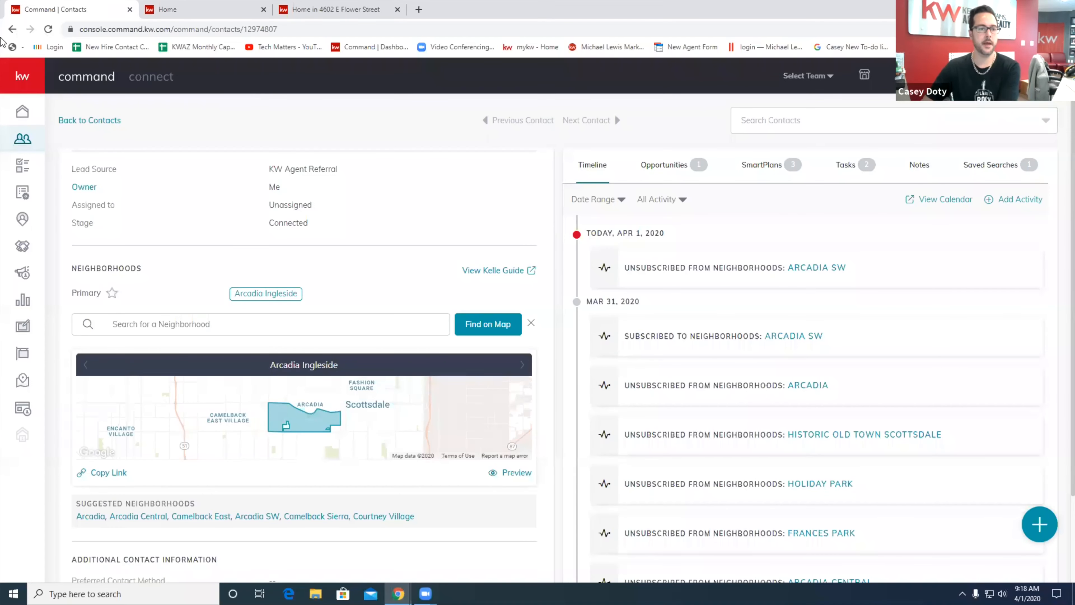
pyautogui.click(49, 29)
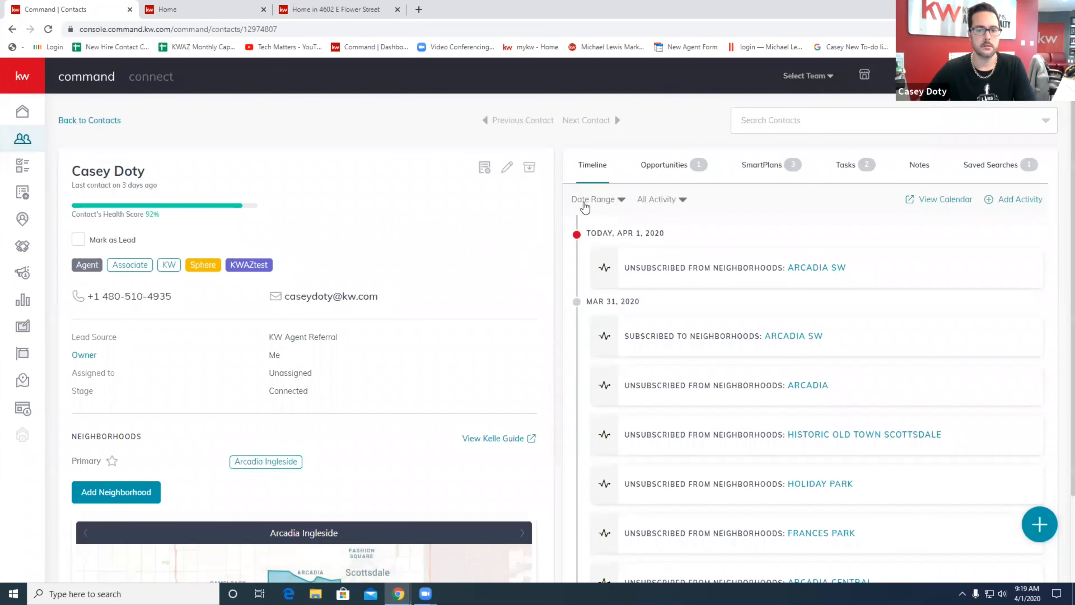
pyautogui.scroll(-3, 328, 255)
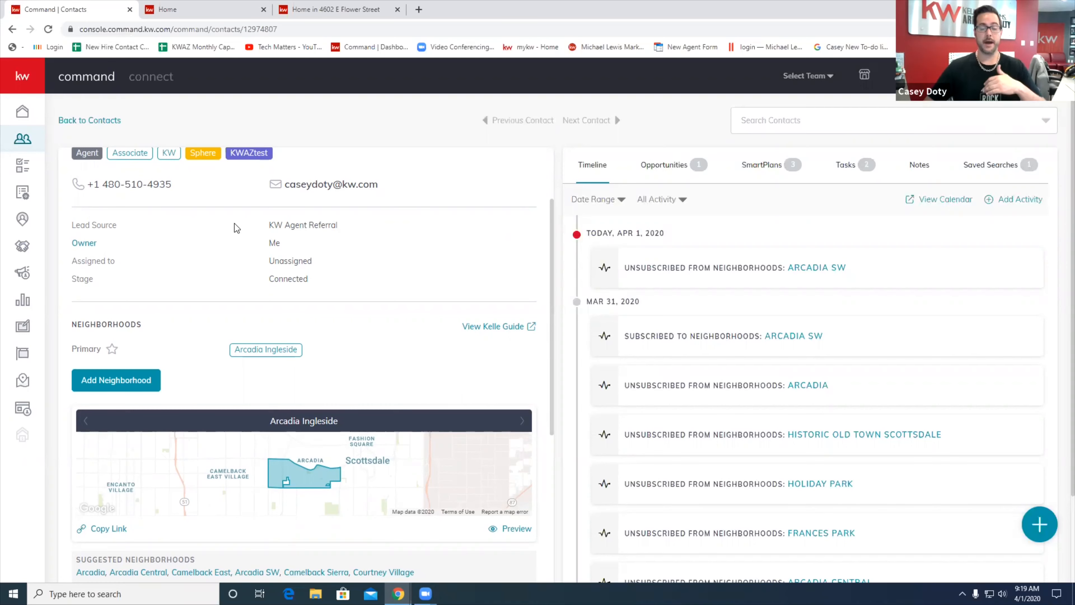
# Browse the ready-made plans in the SmartPlans Library, then return to My SmartPlans
pyautogui.click(21, 195)
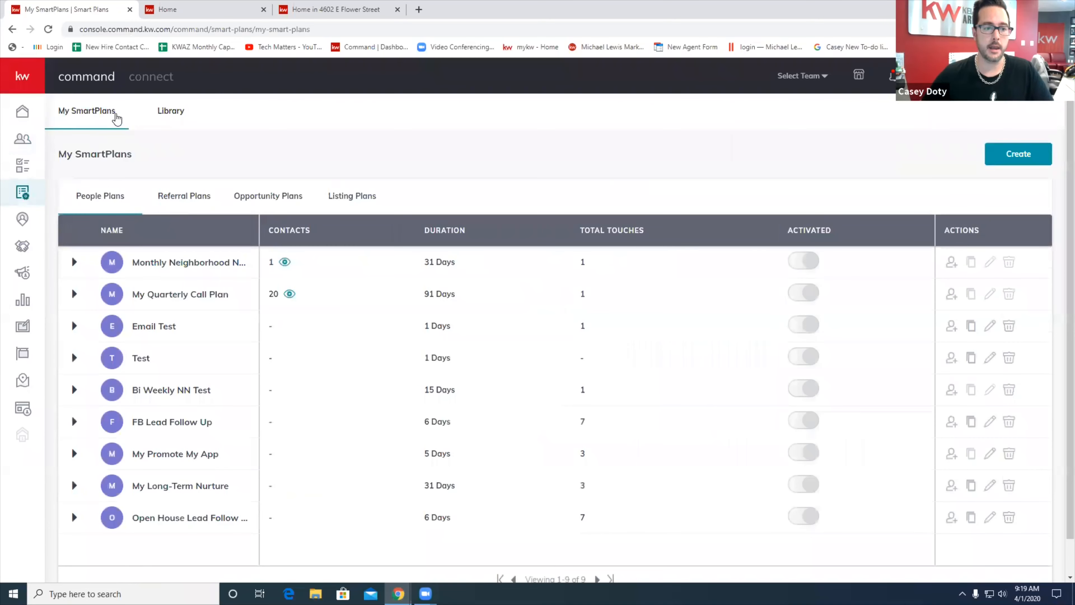
pyautogui.click(169, 111)
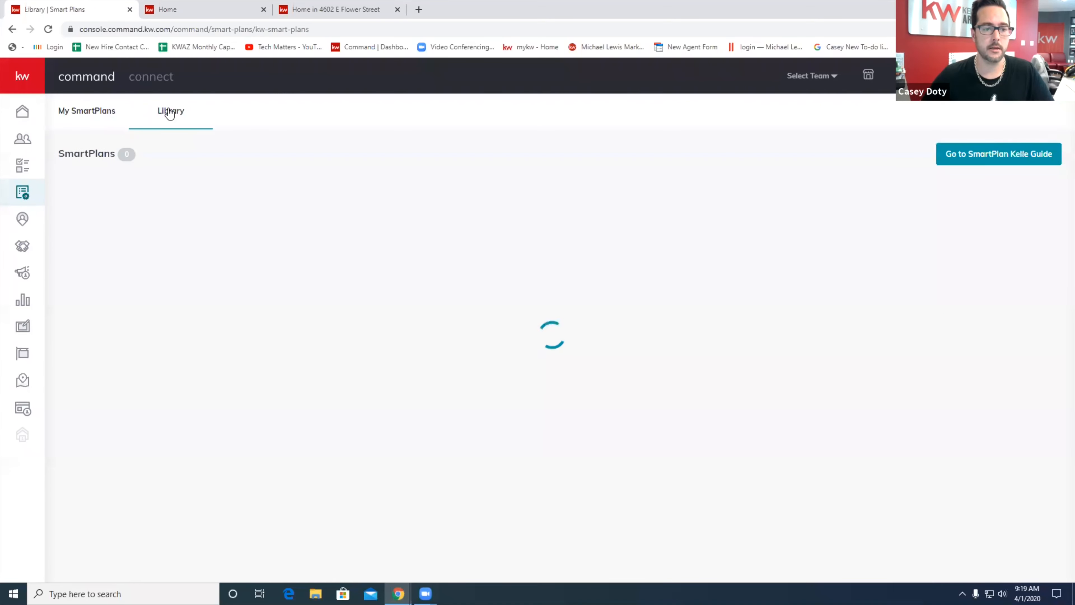
pyautogui.scroll(-5, 255, 368)
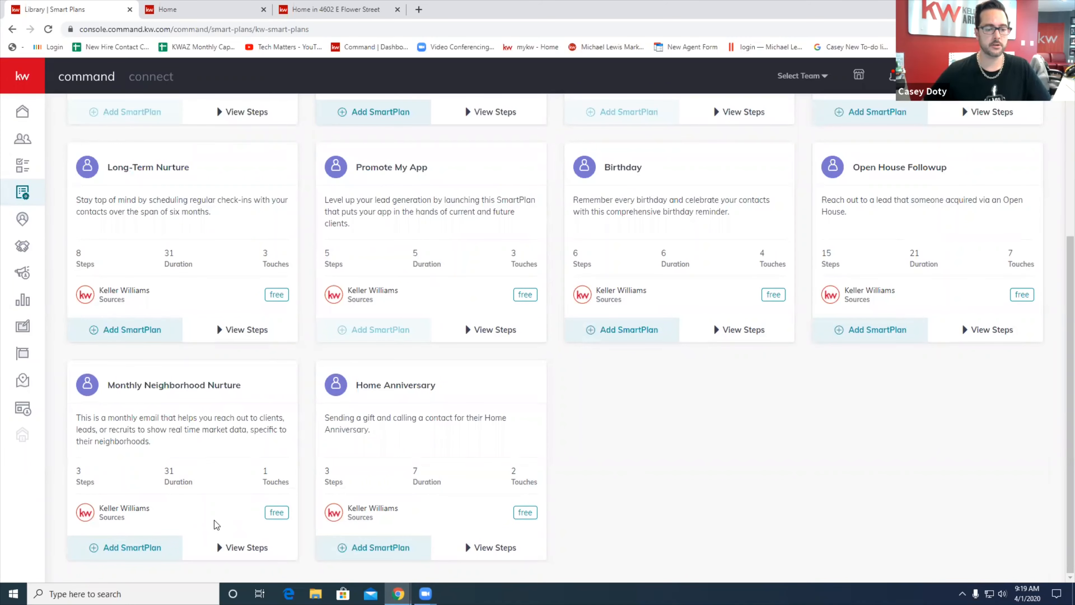
pyautogui.scroll(6, 217, 508)
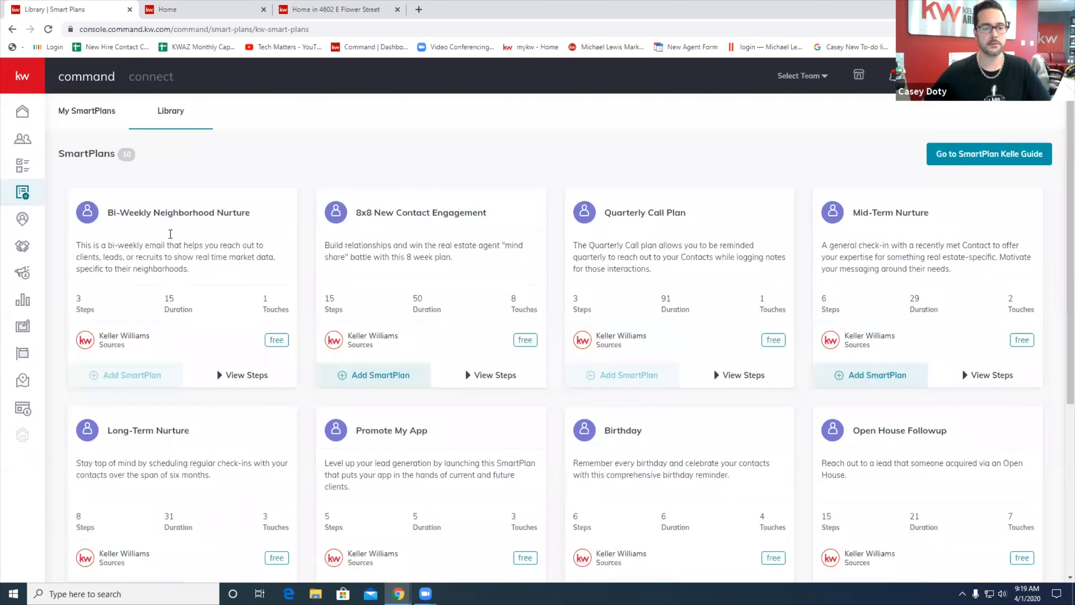
pyautogui.scroll(-6, 182, 307)
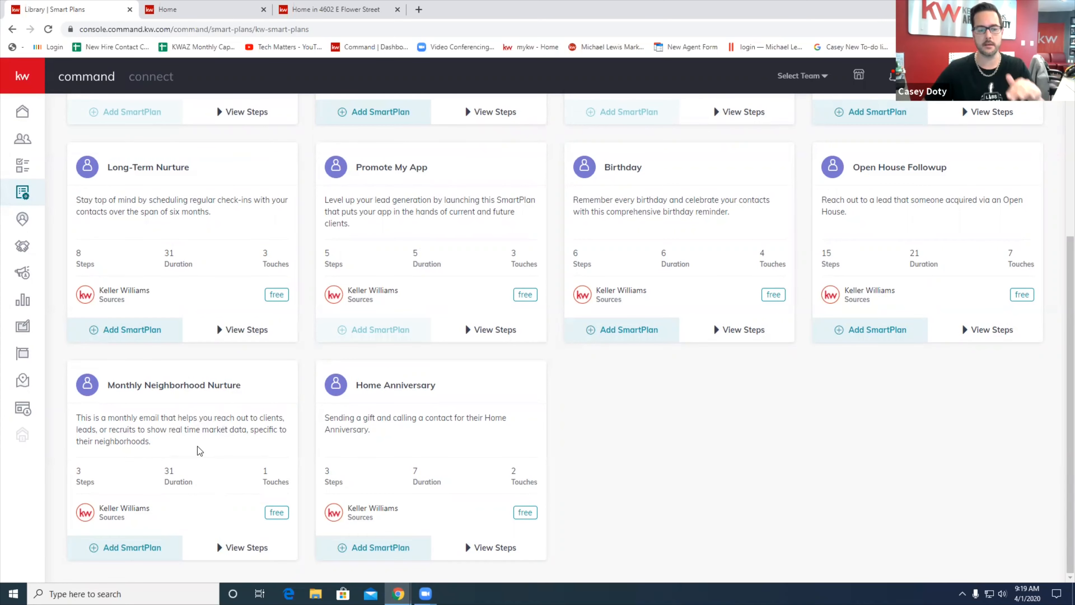
pyautogui.scroll(5, 194, 445)
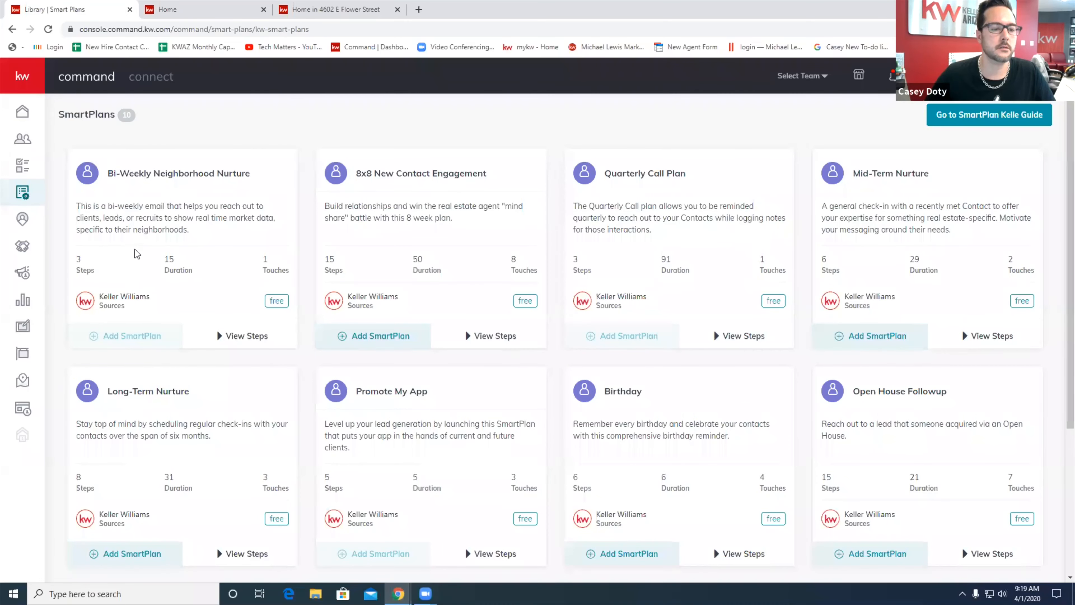
pyautogui.scroll(-5, 137, 253)
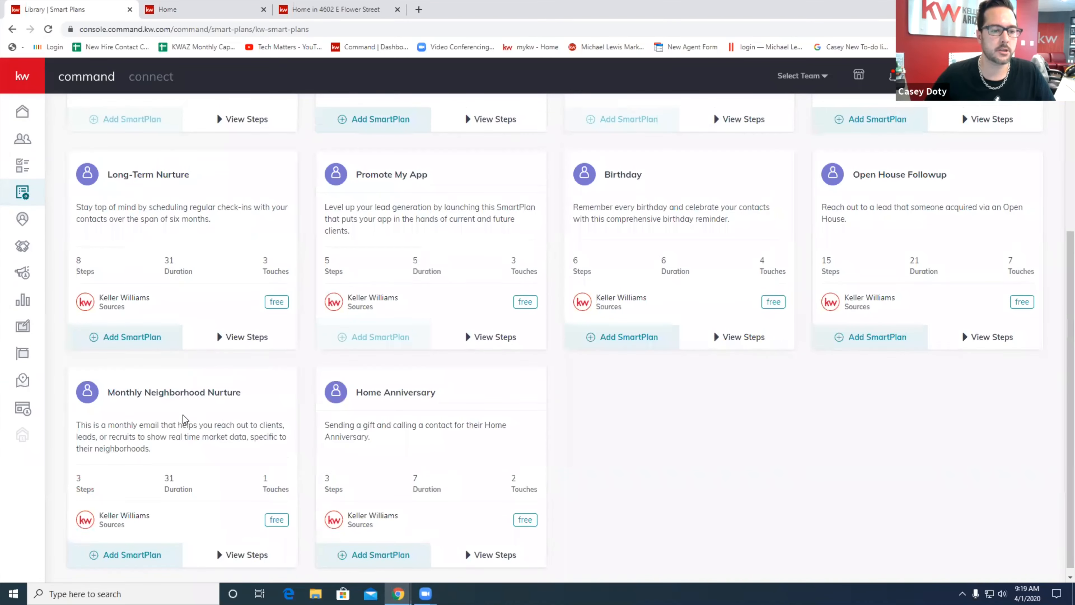
pyautogui.scroll(6, 185, 419)
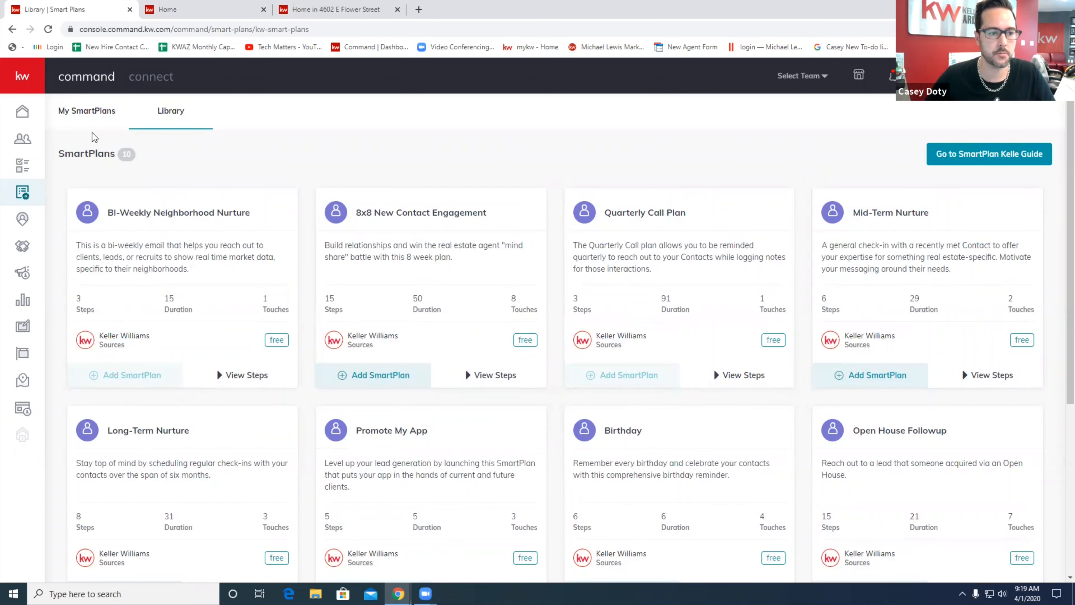
pyautogui.click(91, 111)
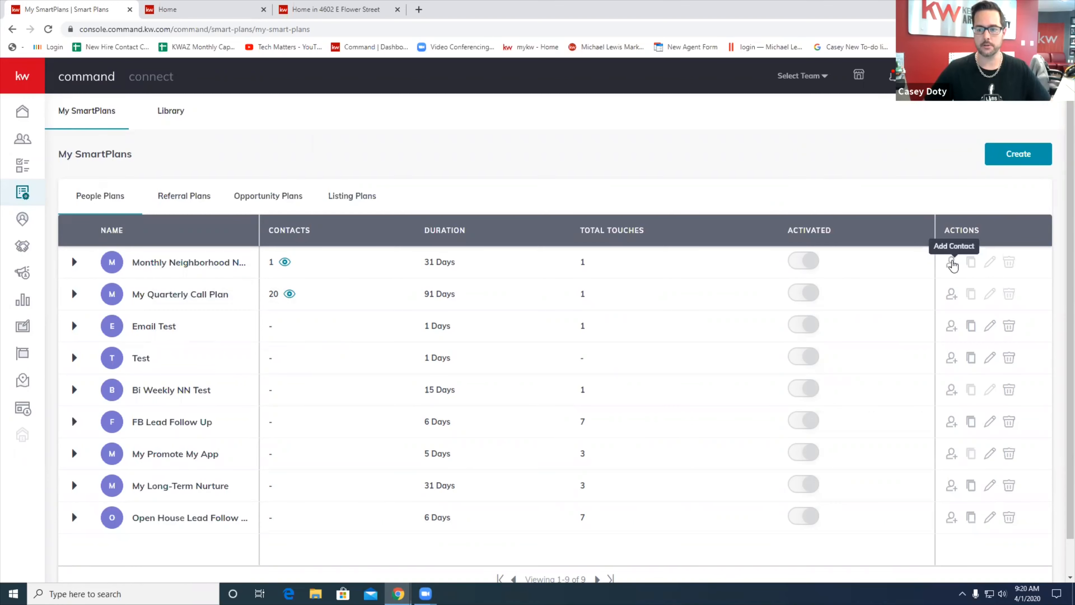
pyautogui.click(952, 263)
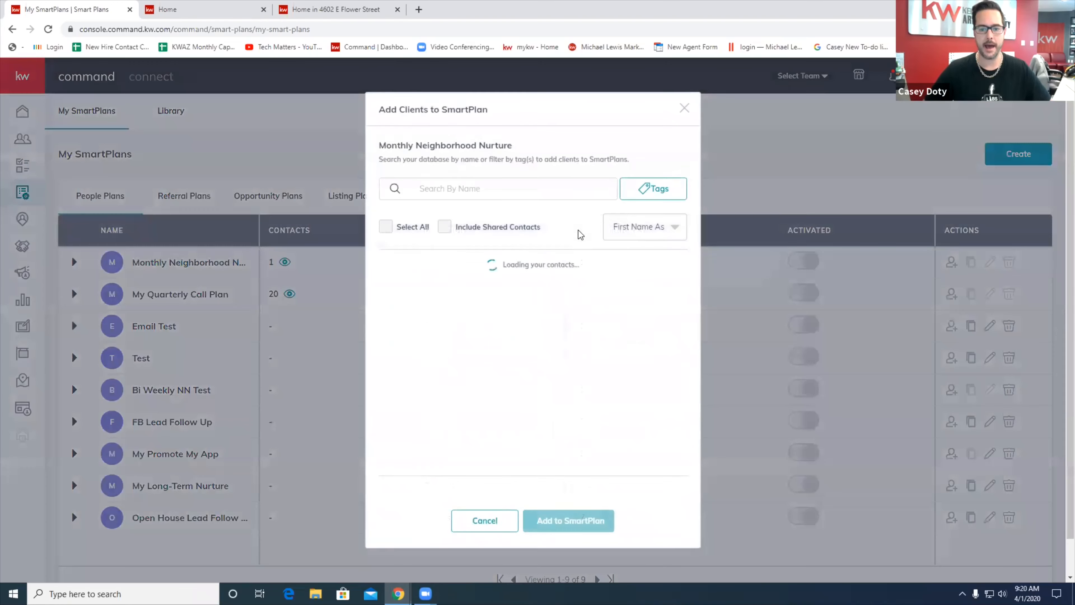
pyautogui.click(575, 192)
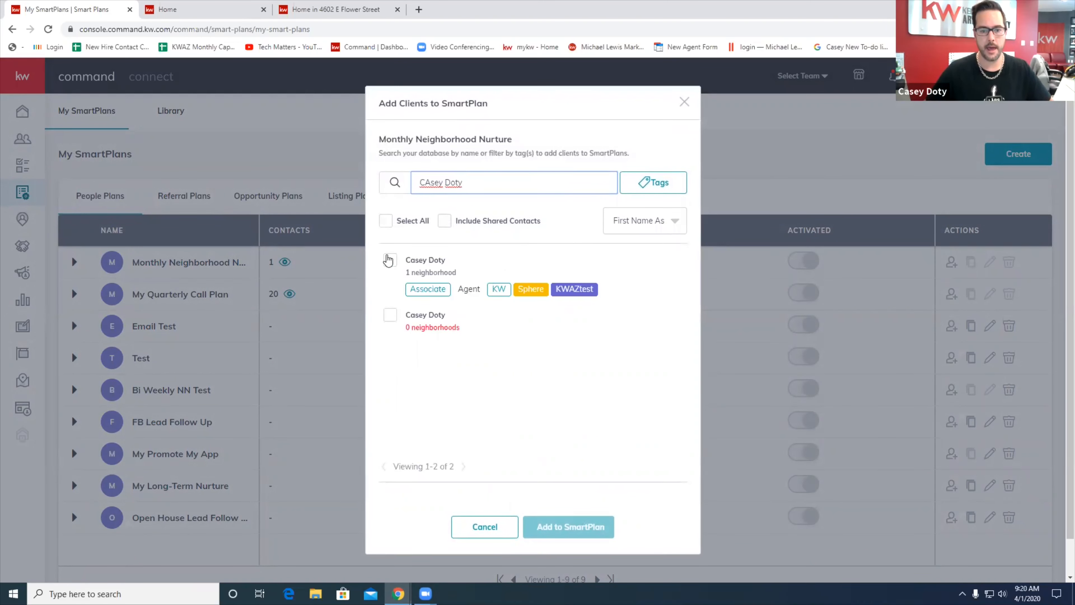
pyautogui.click(390, 261)
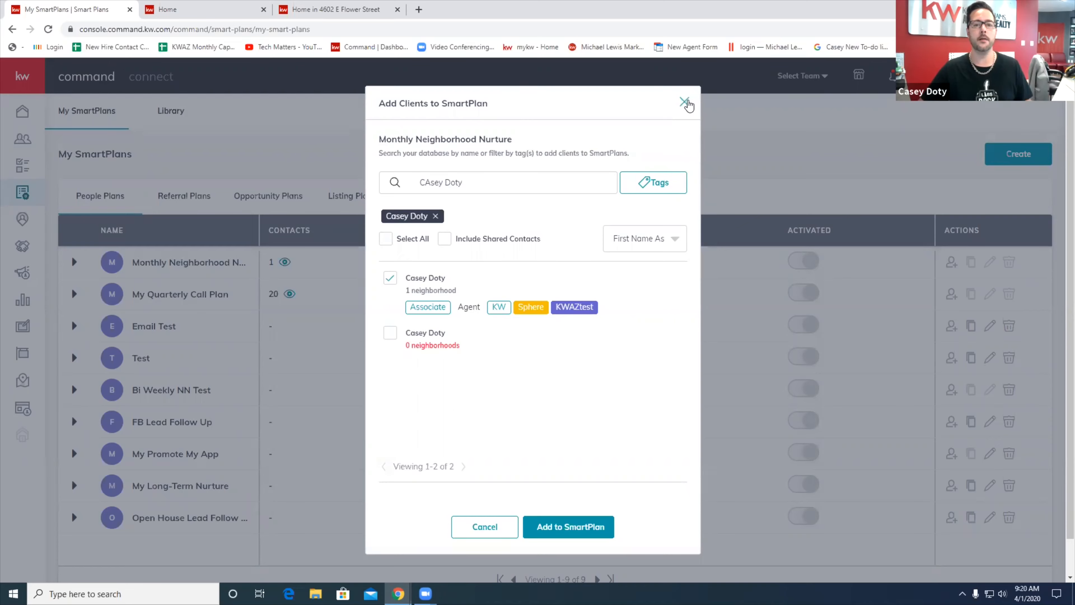
pyautogui.click(685, 103)
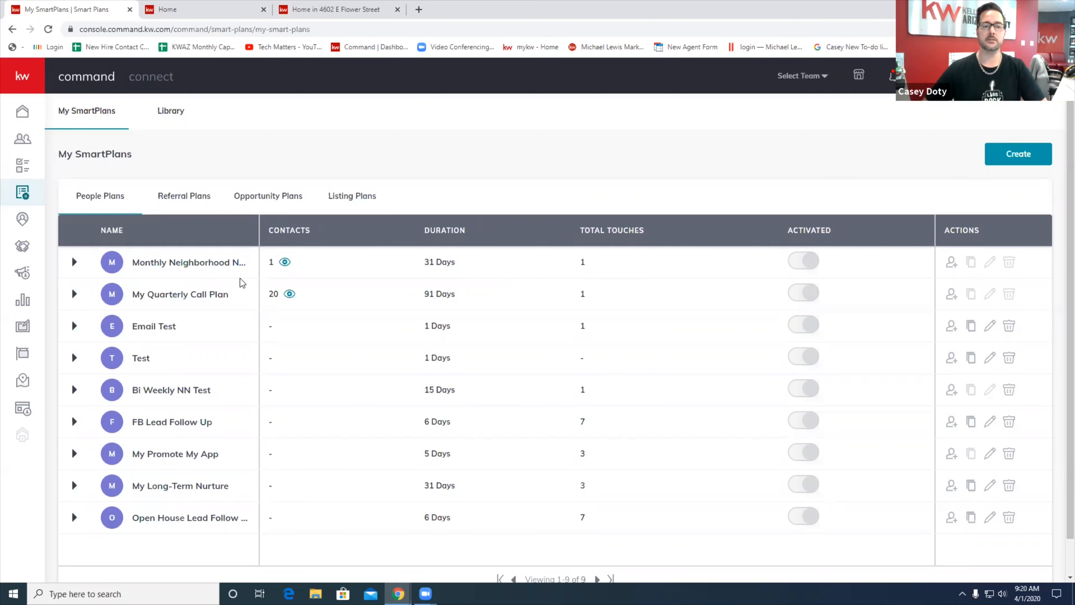
# Dismiss the Windows Start menu and return to the contact's record in Command
pyautogui.moveTo(250, 265)
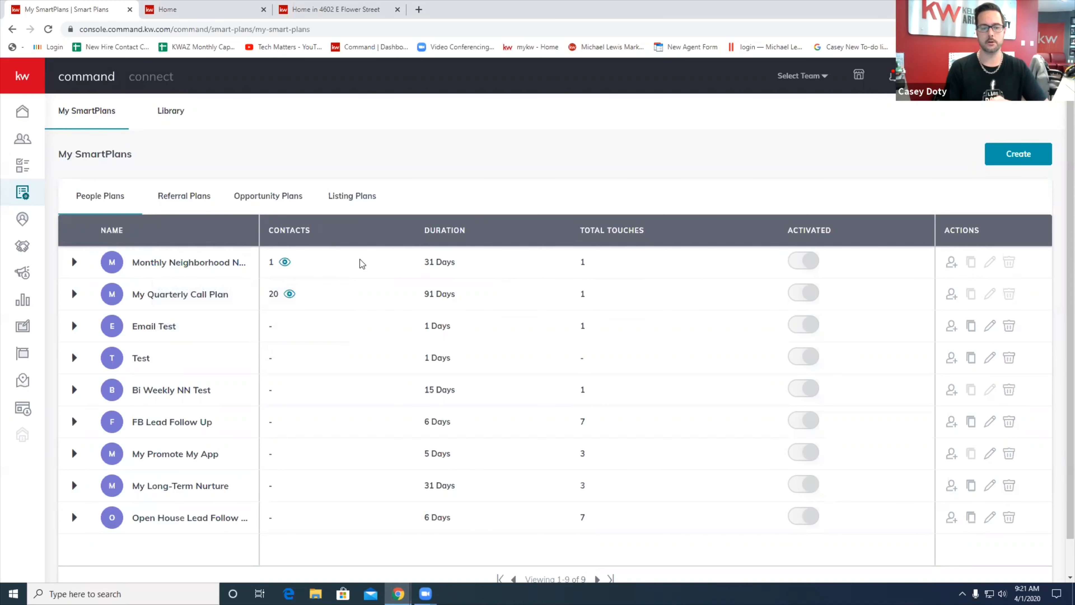
pyautogui.press('super')
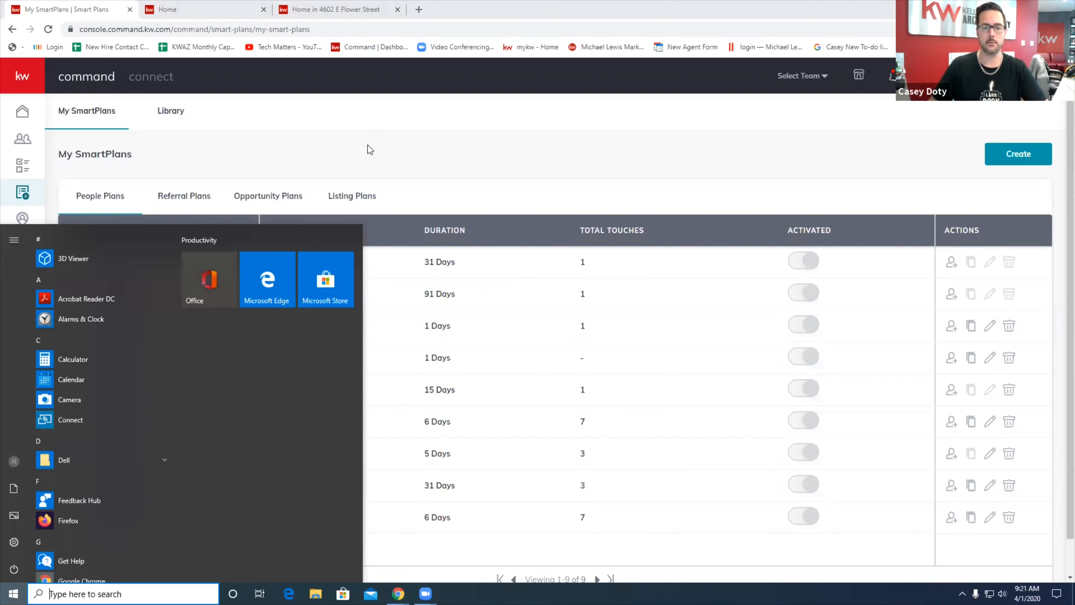
pyautogui.click(369, 144)
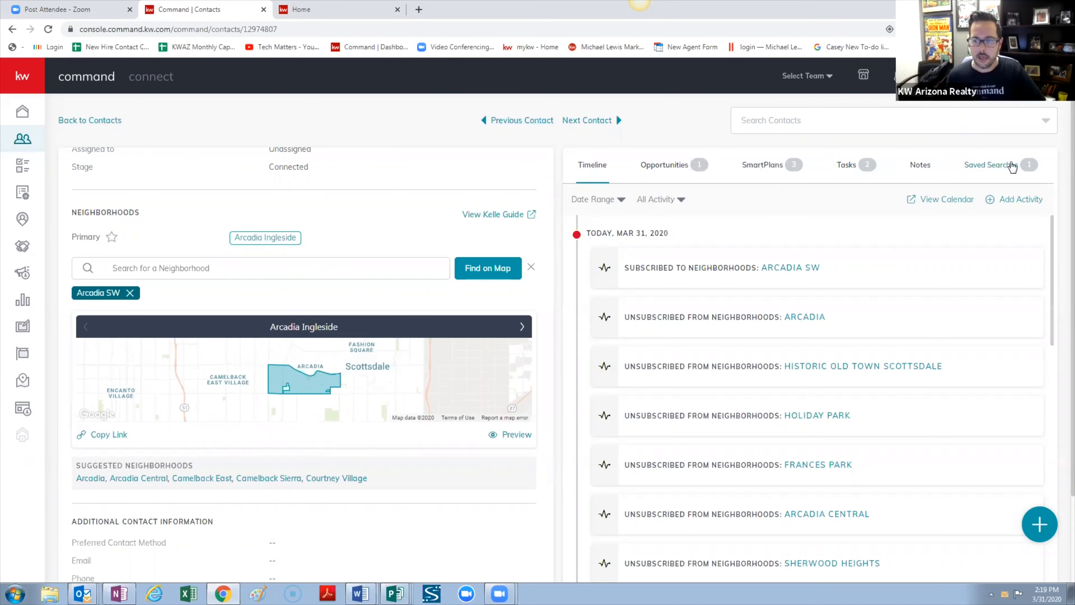
# Delete the contact's 'Test' saved search and open a blank Create Saved Search form
pyautogui.click(1006, 168)
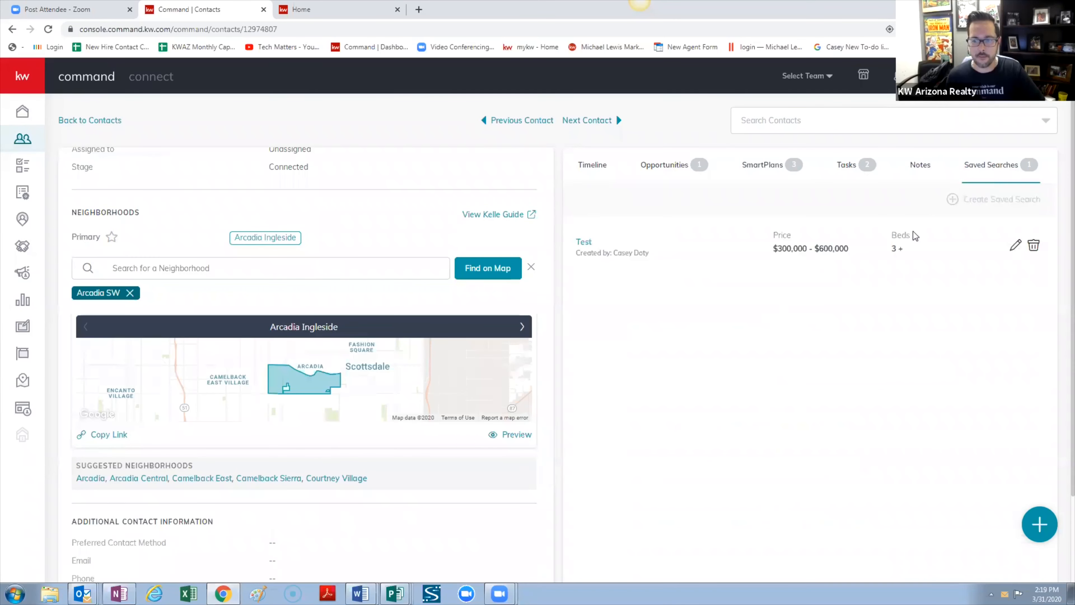
pyautogui.click(1034, 247)
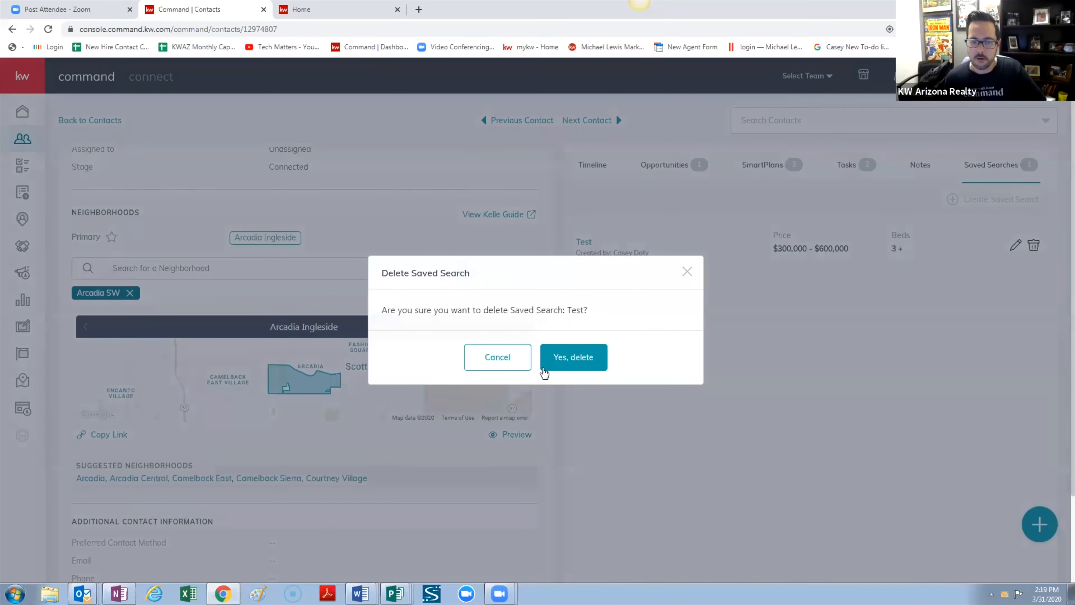
pyautogui.click(579, 359)
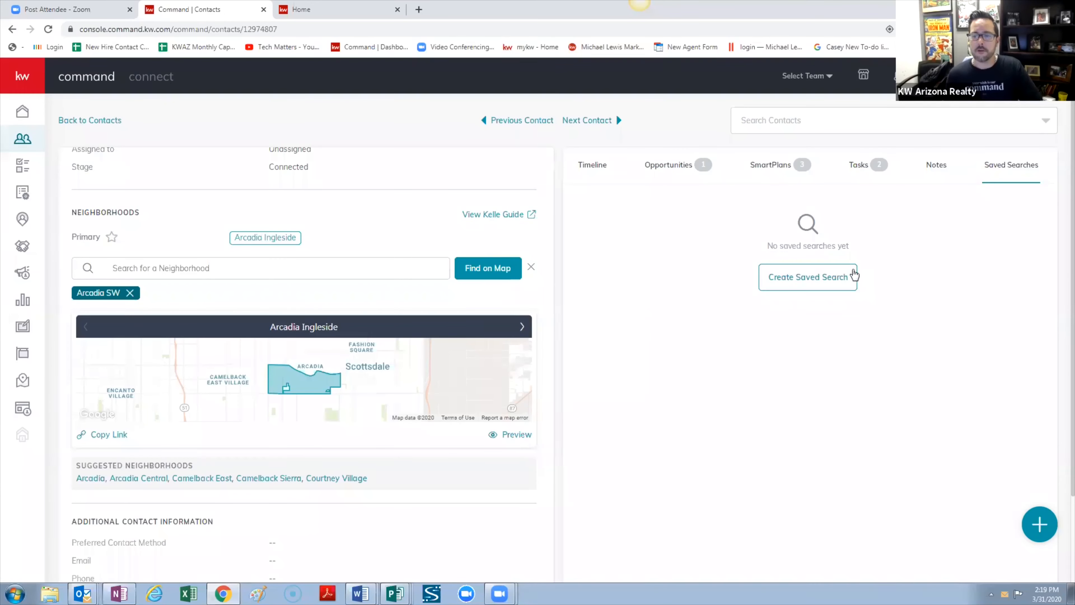
pyautogui.click(842, 276)
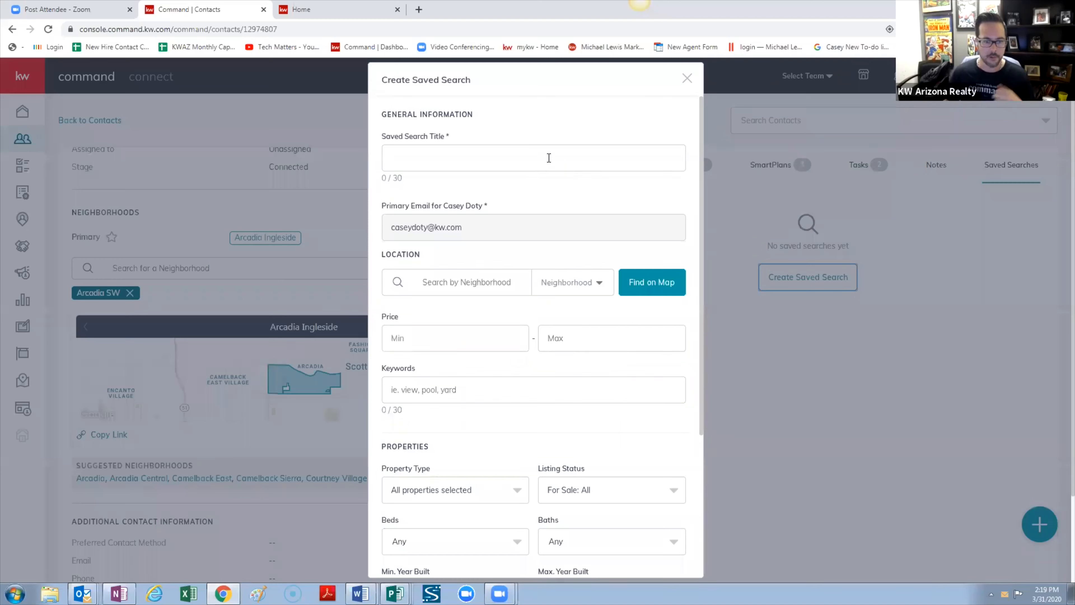
# Enter the contact's surname plus '-Home Search' as the title, correcting the 'Seaarch' typo
pyautogui.click(533, 157)
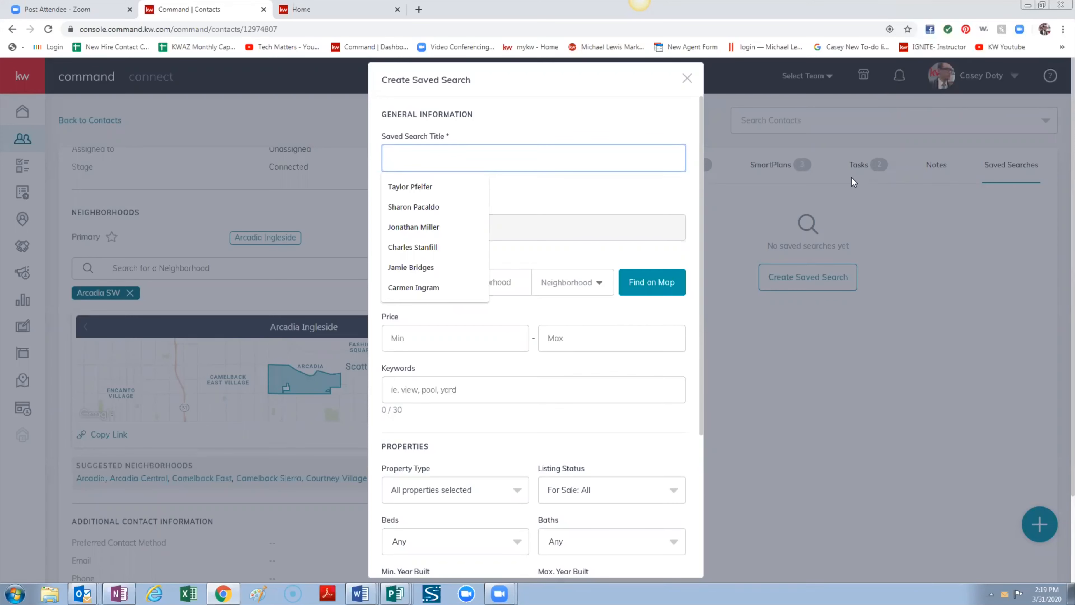
pyautogui.write('Doty ')
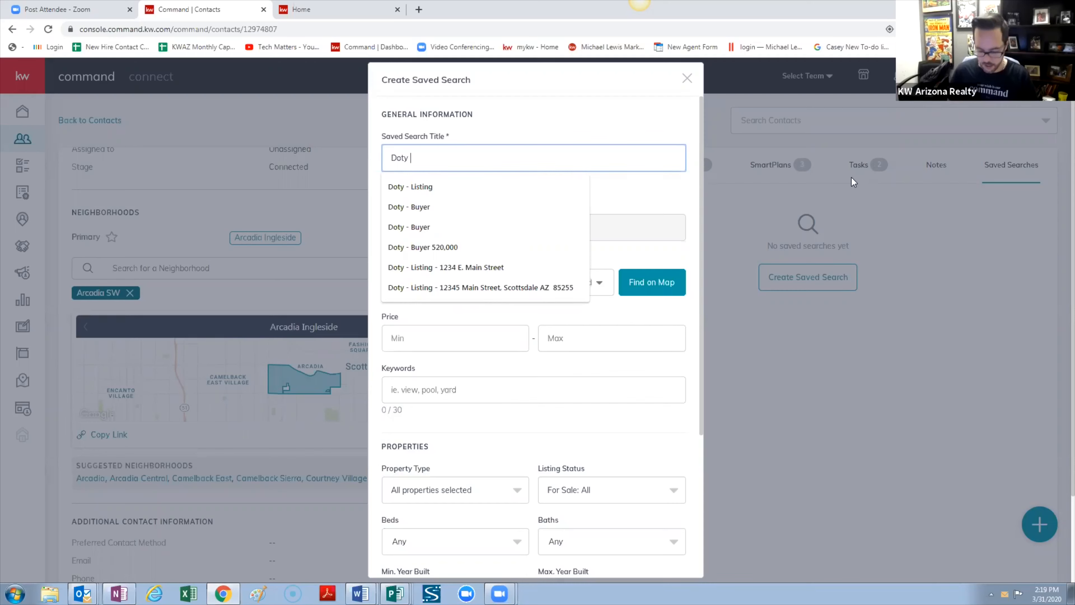
pyautogui.write('H')
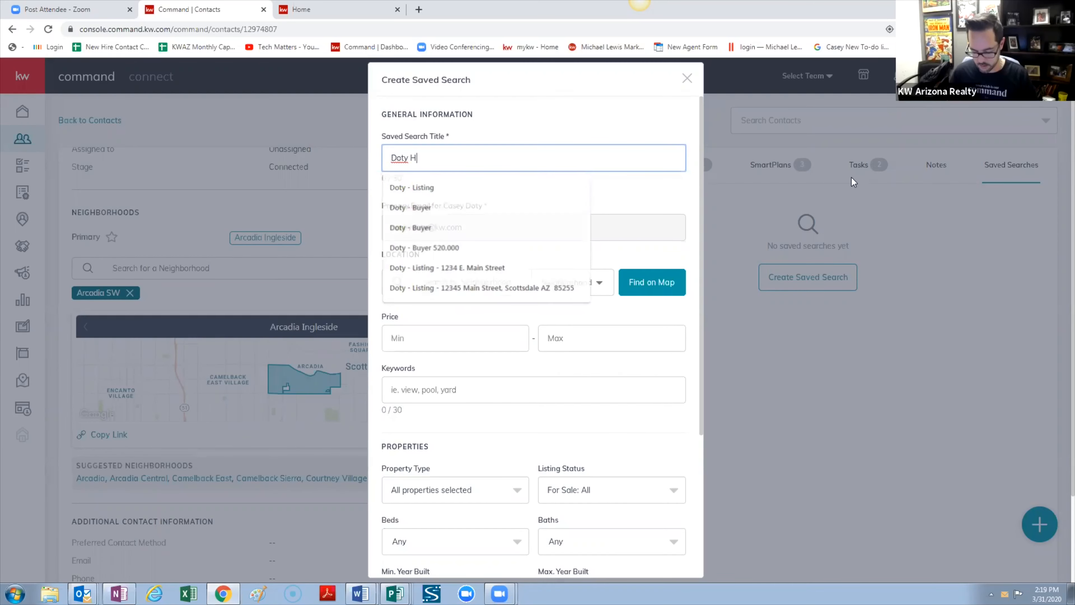
pyautogui.write('ome S')
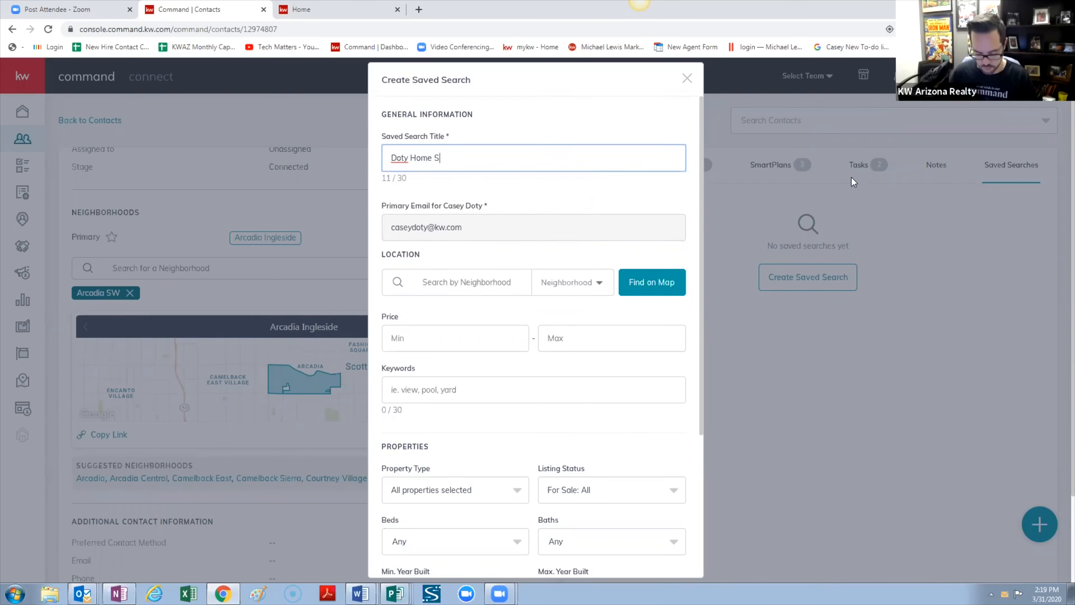
pyautogui.write('eaarch')
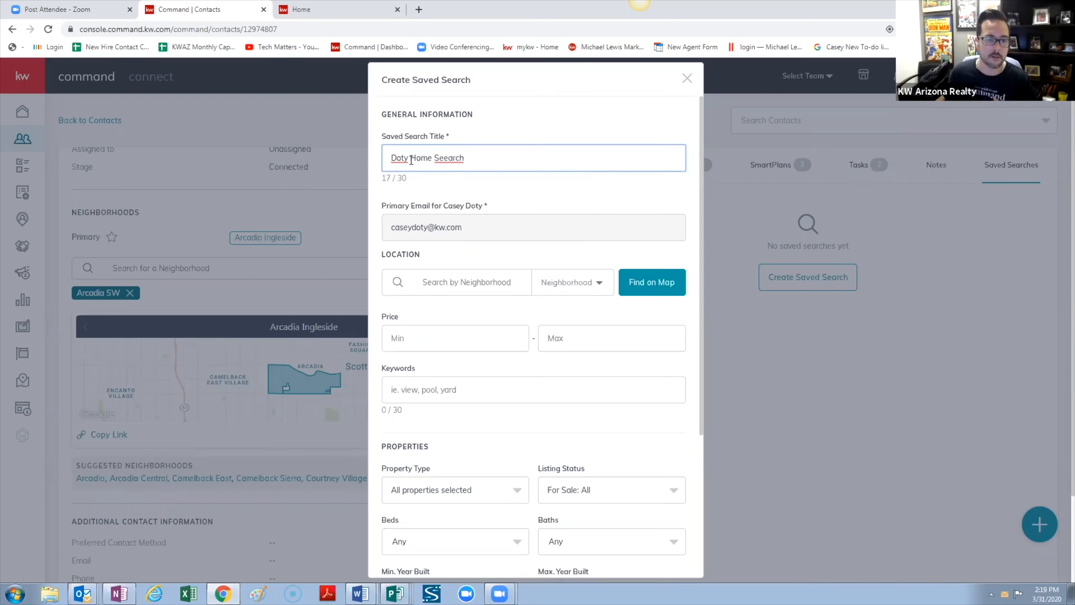
pyautogui.press('BackSpace')
pyautogui.write('-')
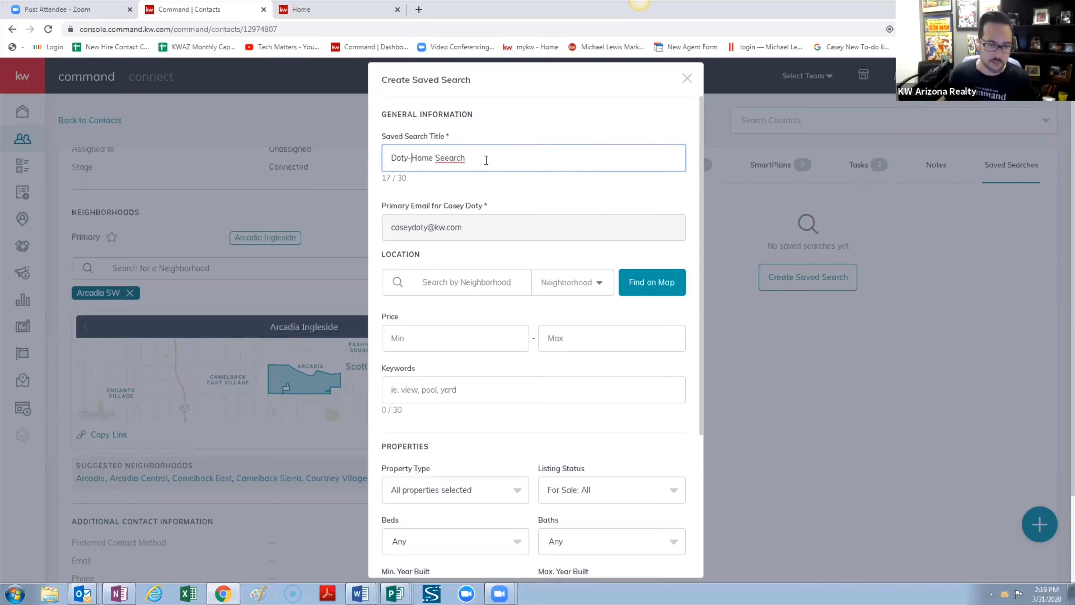
pyautogui.rightClick(457, 161)
pyautogui.click(493, 167)
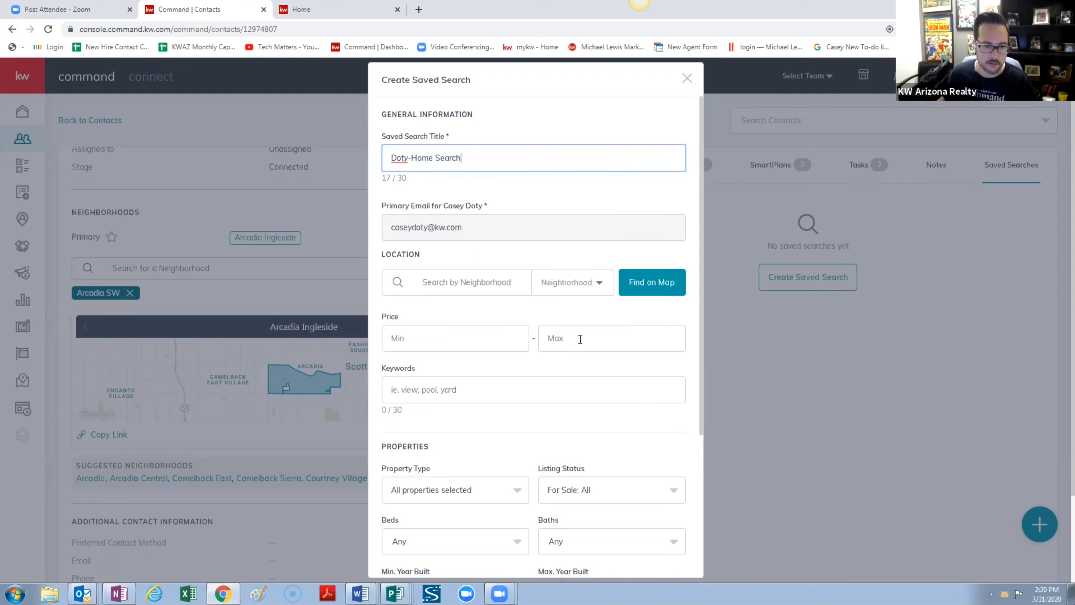
# Switch location search to Zip, enter 85260 and view its area on the map
pyautogui.click(567, 283)
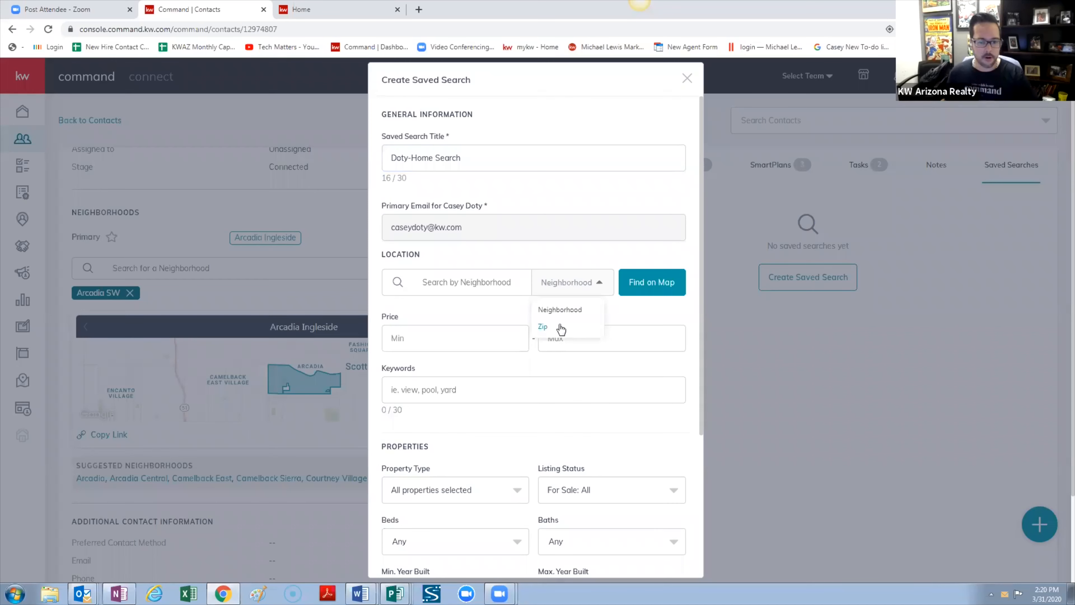
pyautogui.click(543, 327)
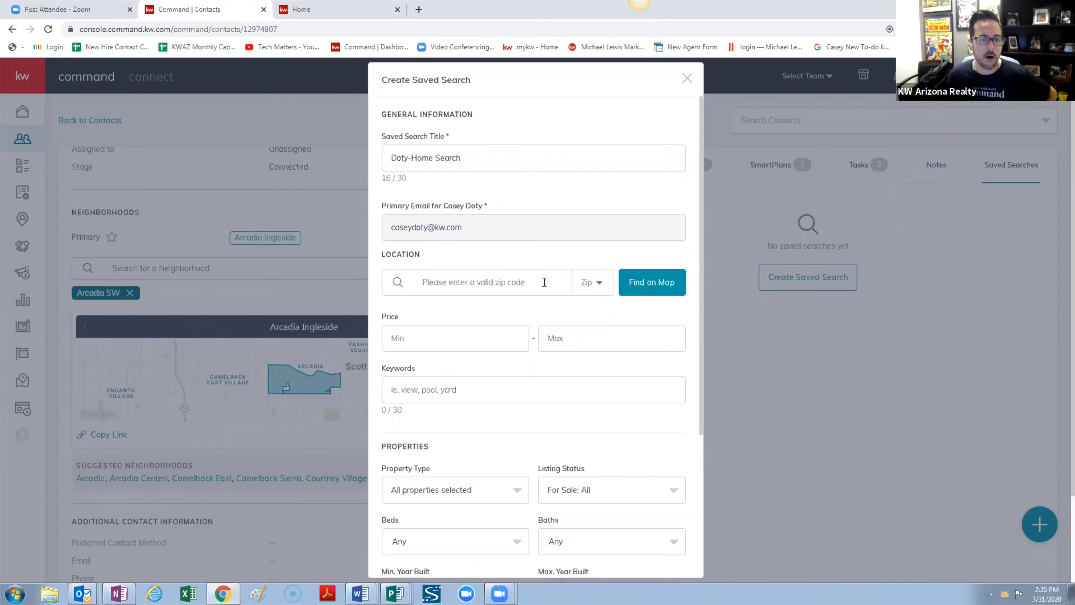
pyautogui.click(525, 283)
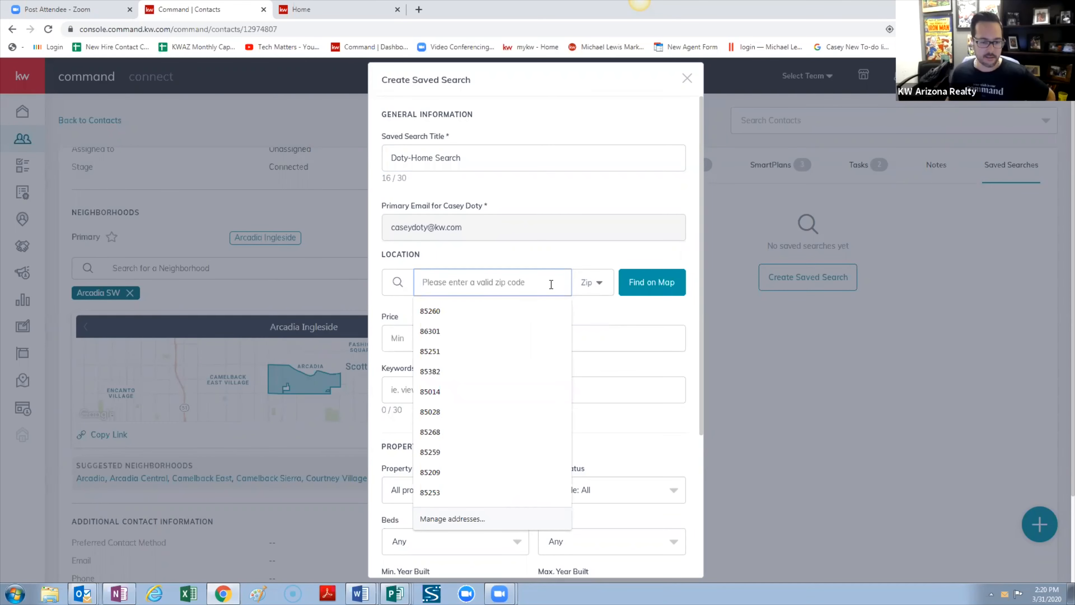
pyautogui.write('85260')
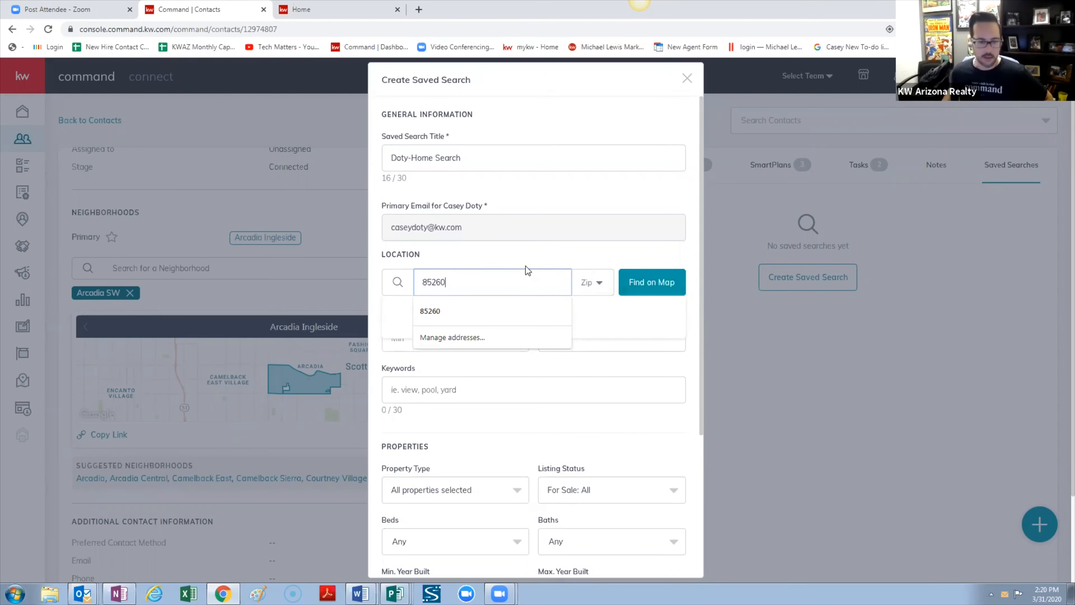
pyautogui.press('Return')
pyautogui.scroll(-3, 606, 292)
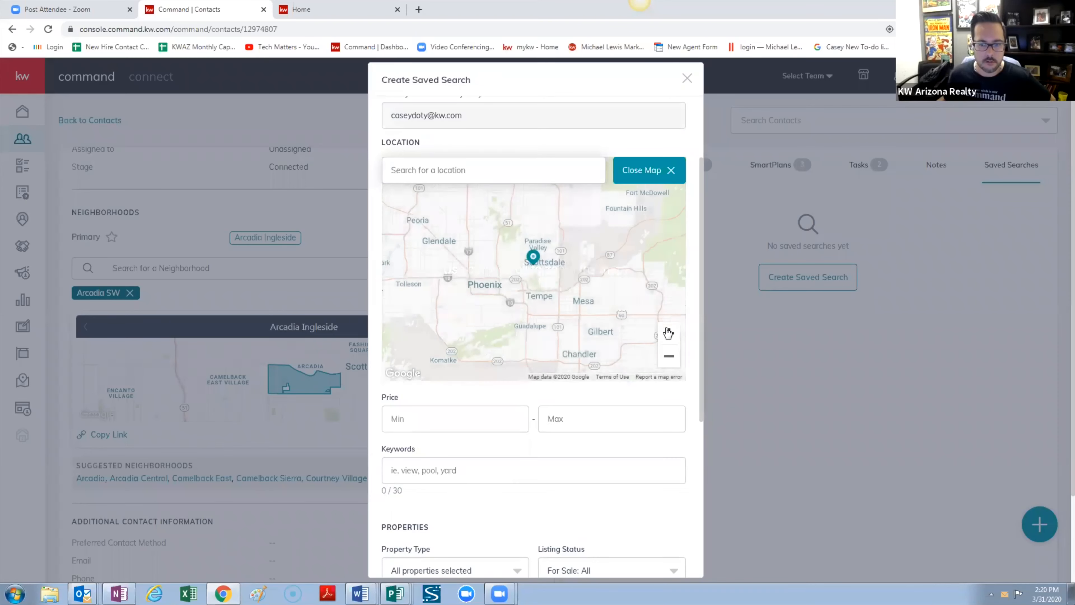
pyautogui.click(669, 333)
pyautogui.click(669, 333)
pyautogui.click(669, 333)
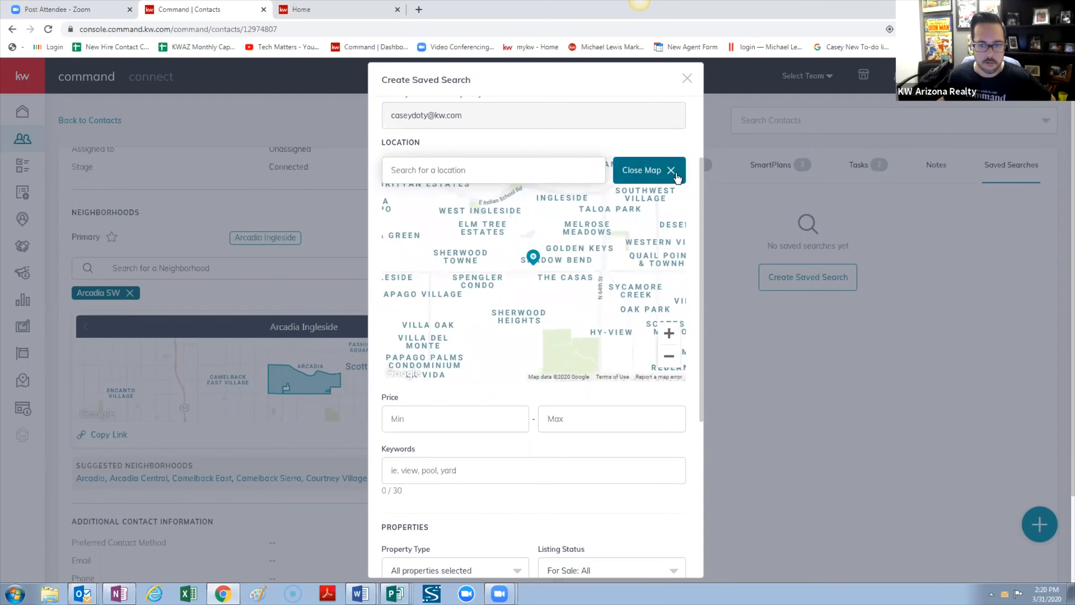
pyautogui.click(652, 170)
pyautogui.scroll(3, 478, 228)
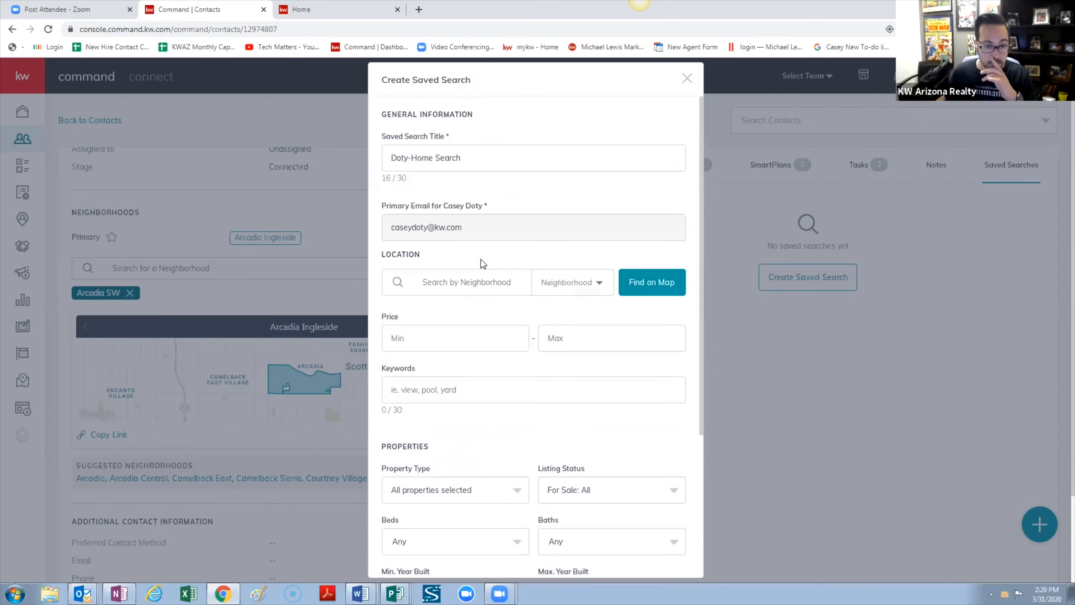
# Choose Zip again, pick 85260 from the suggestions and add it as the location
pyautogui.click(544, 289)
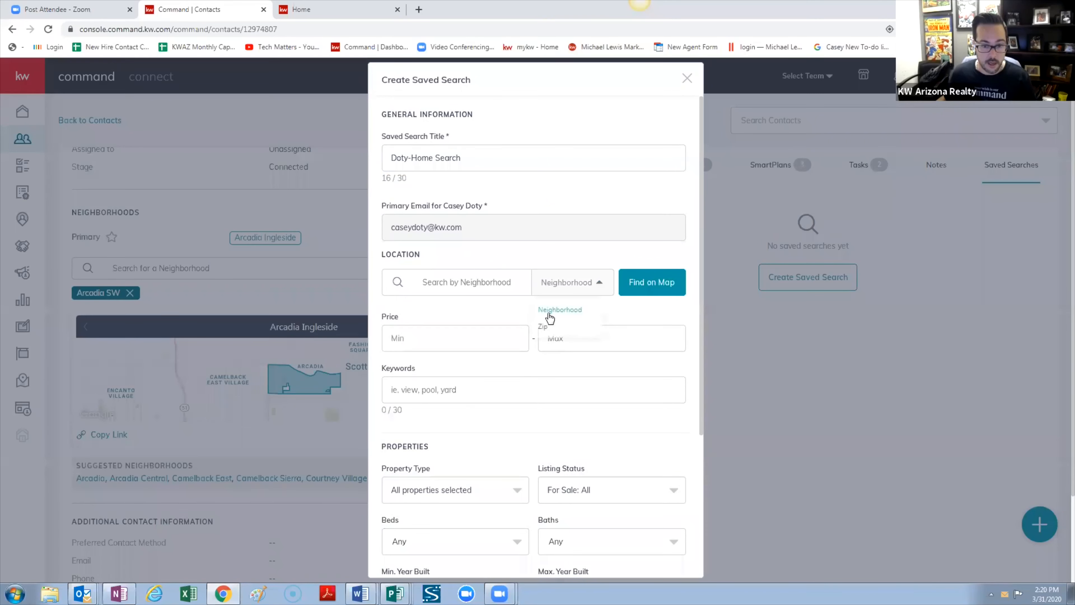
pyautogui.click(550, 326)
pyautogui.click(449, 276)
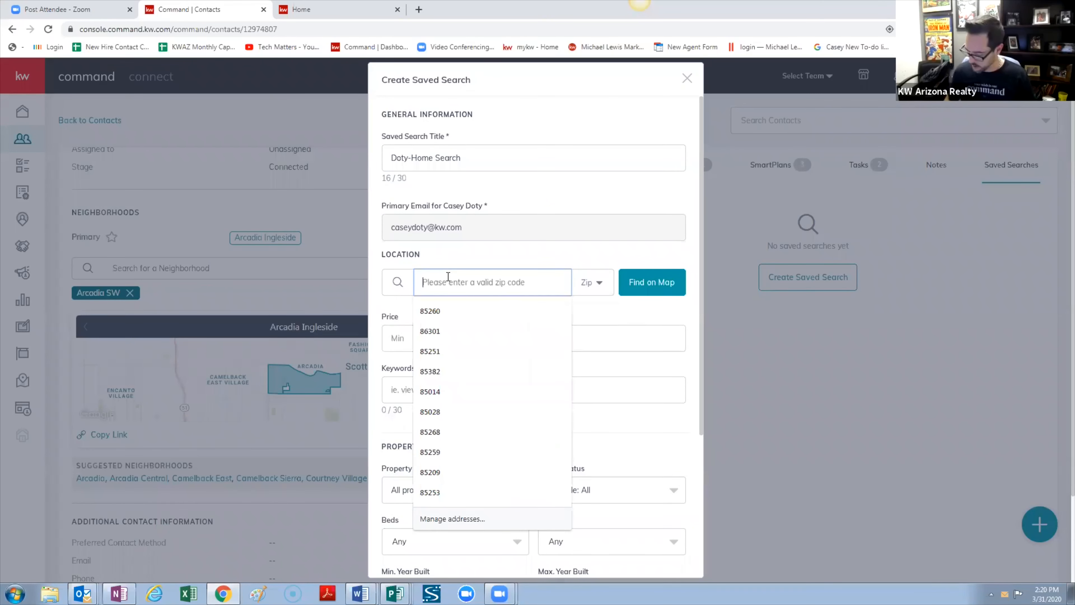
pyautogui.write('852')
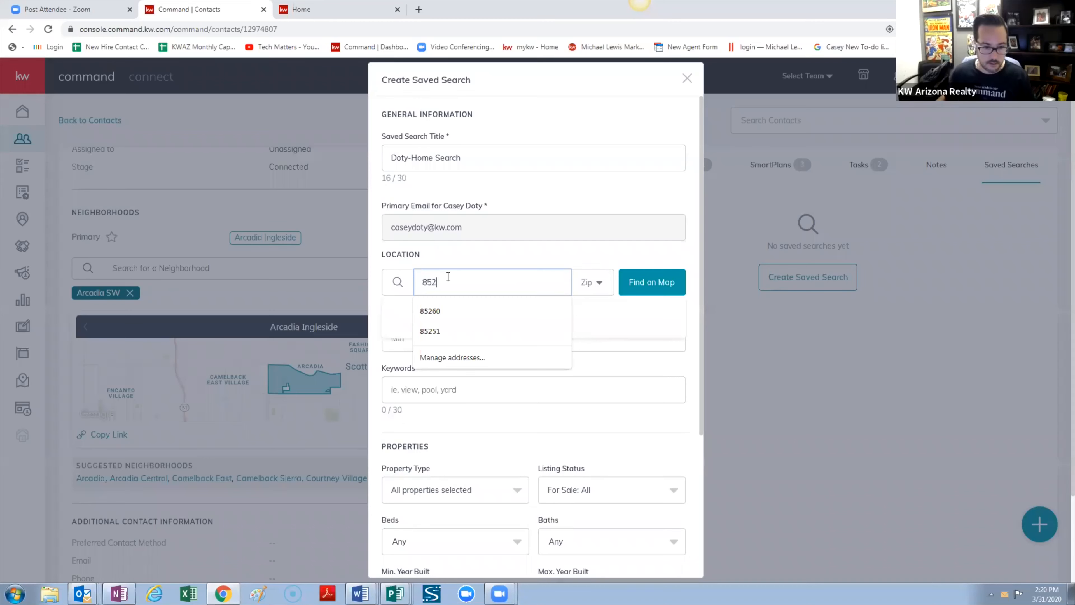
pyautogui.write('60')
pyautogui.click(564, 312)
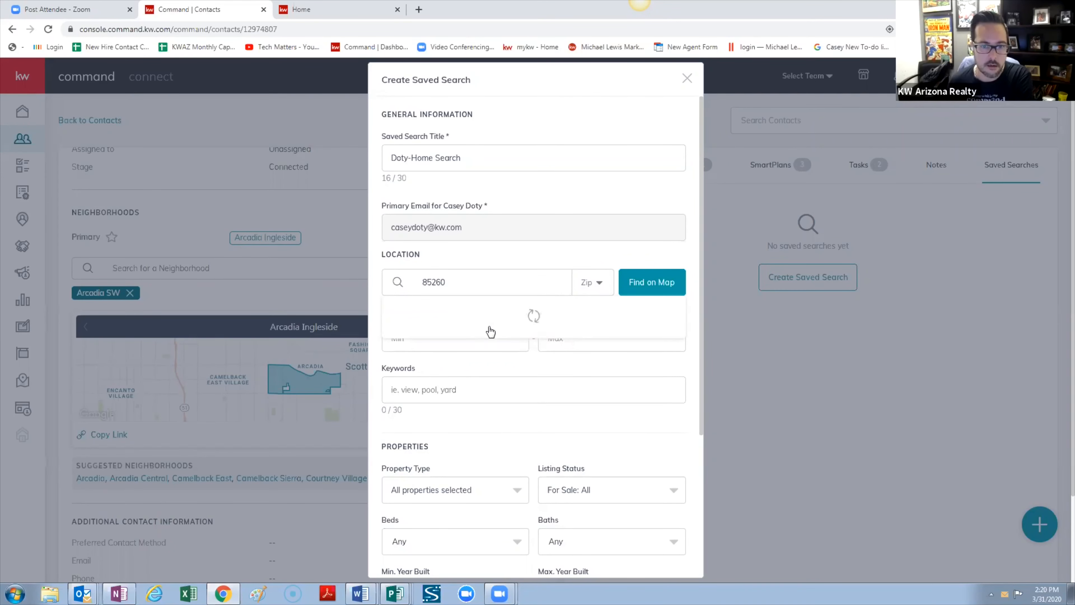
pyautogui.click(401, 326)
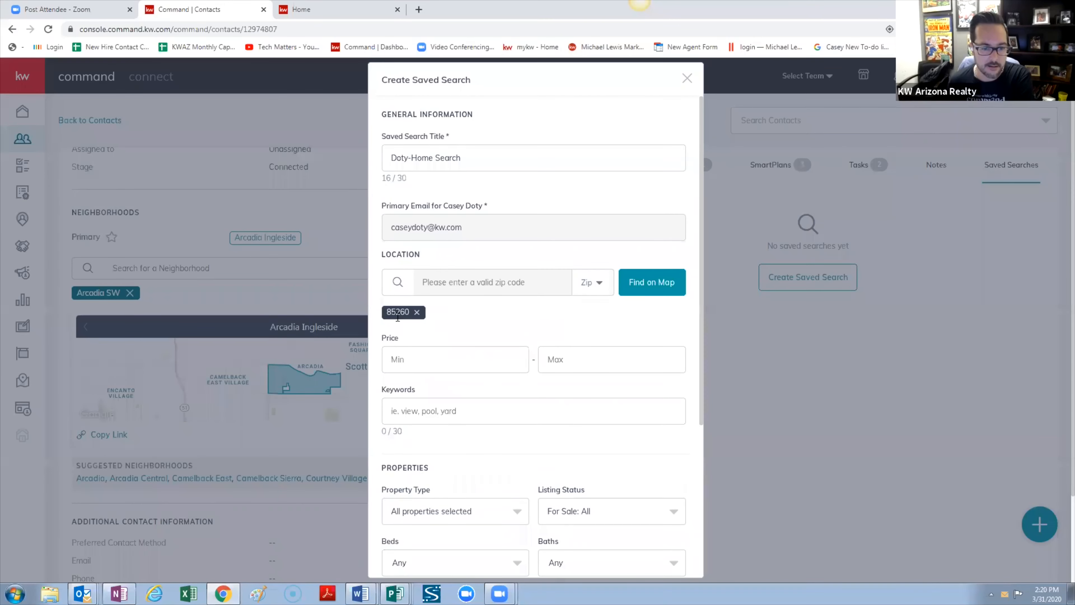
# Enter $300,000 as the minimum price and $500,000 as the maximum price
pyautogui.click(456, 361)
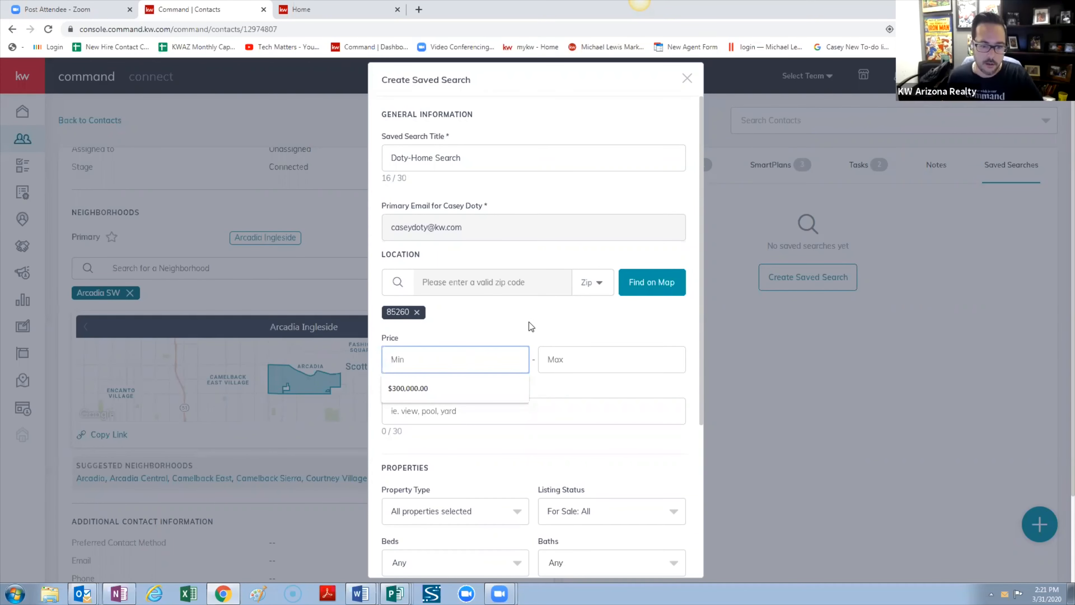
pyautogui.write('3000')
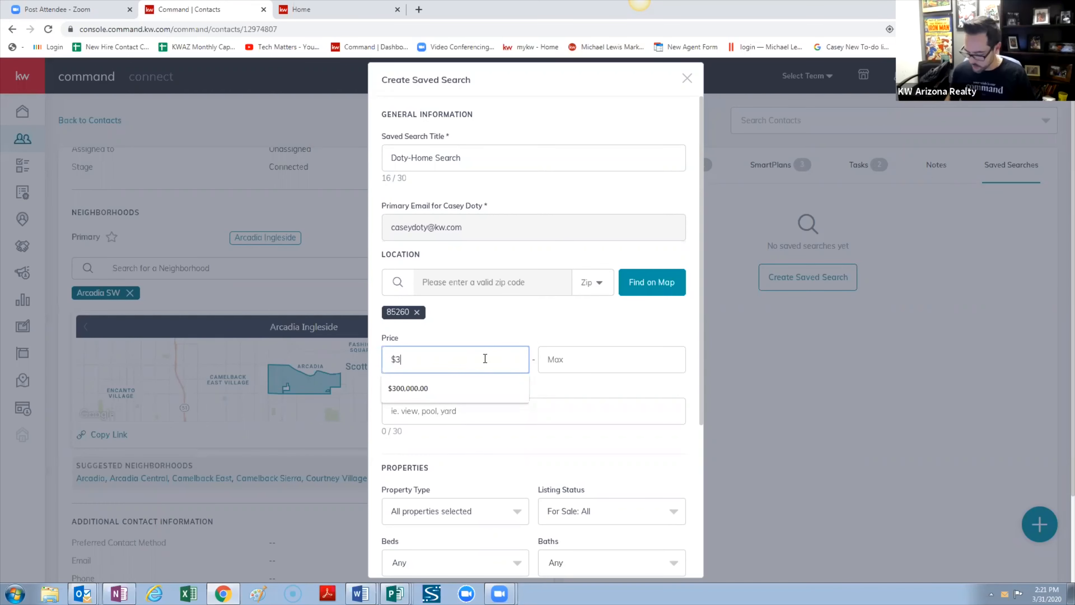
pyautogui.press('BackSpace')
pyautogui.press('BackSpace')
pyautogui.press('BackSpace')
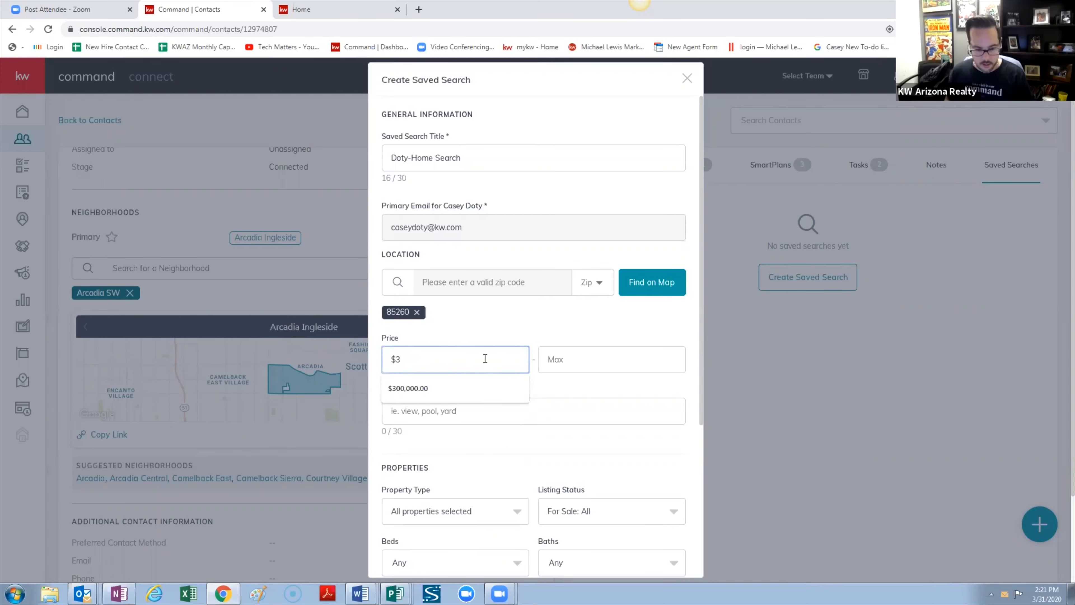
pyautogui.write('00,')
pyautogui.write('000')
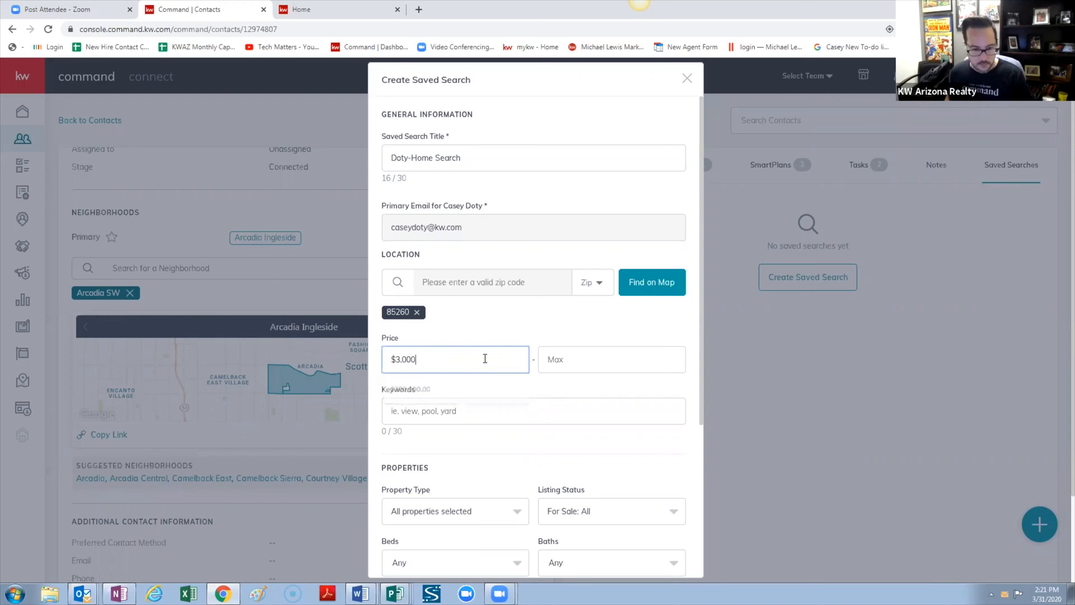
pyautogui.press('Tab')
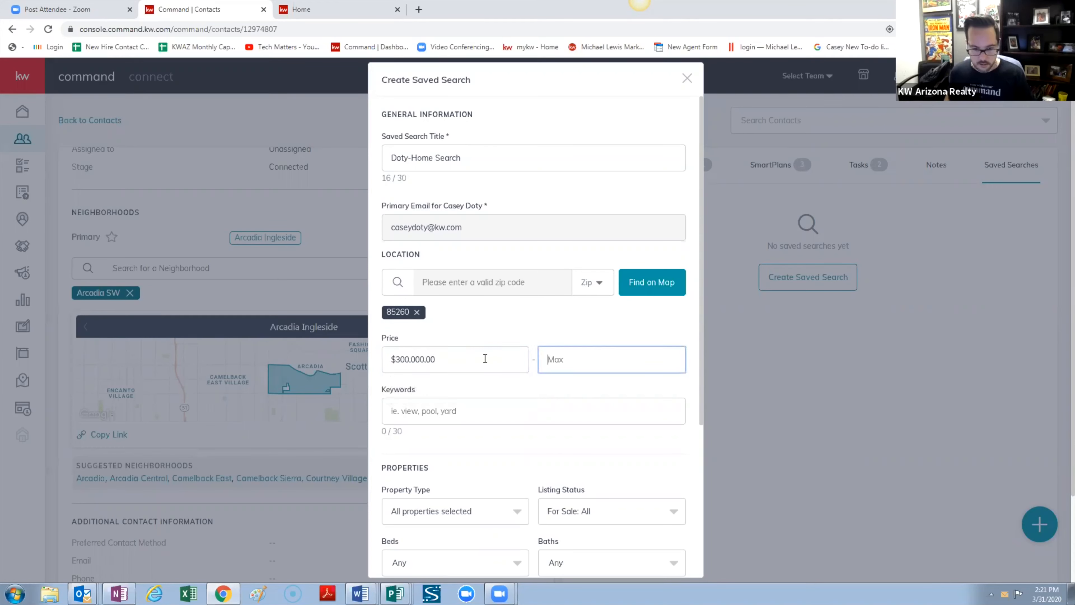
pyautogui.write('5000000')
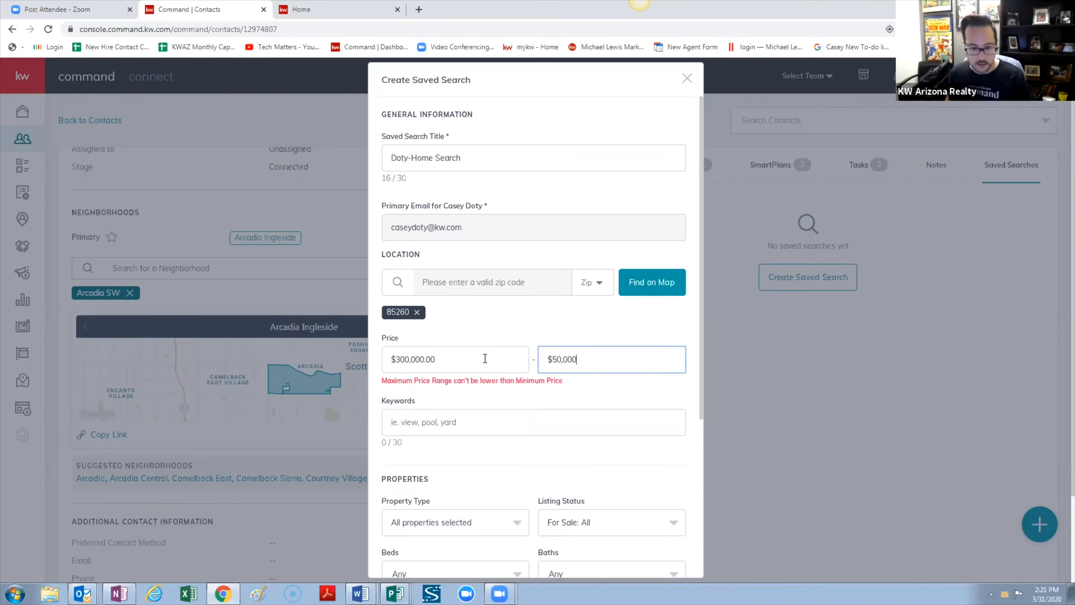
# Type 'pool' in Keywords, then delete it so the keywords stay empty
pyautogui.click(427, 415)
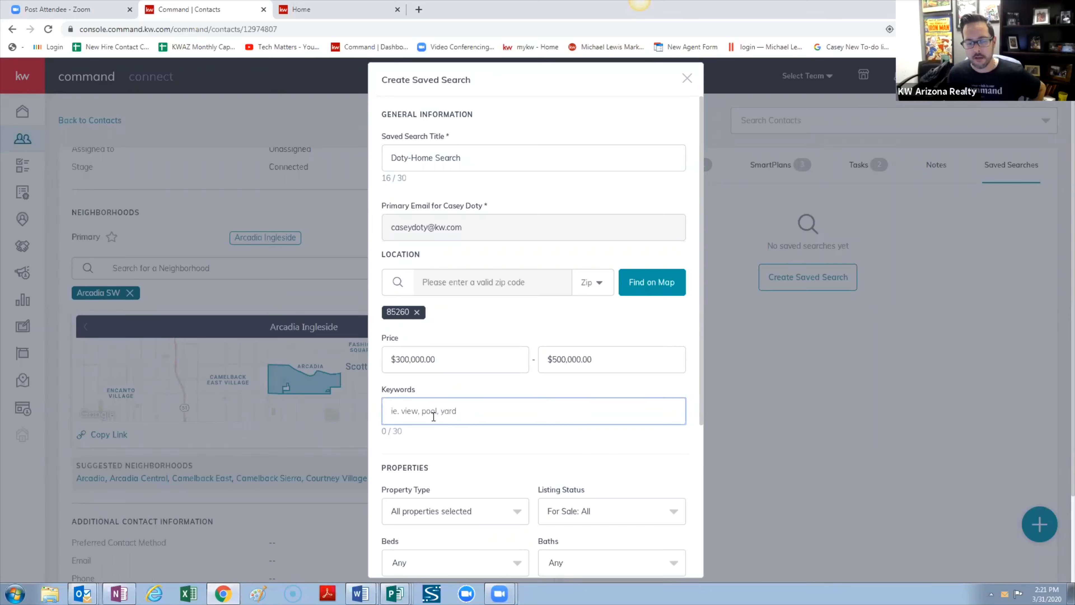
pyautogui.write('pool')
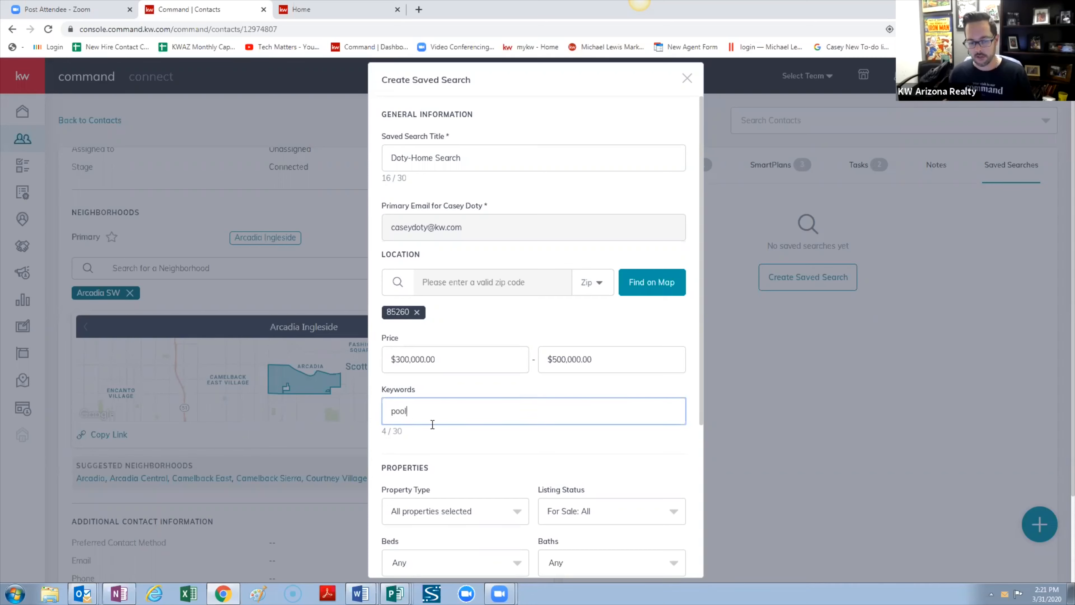
pyautogui.moveTo(429, 409); pyautogui.dragTo(355, 403)
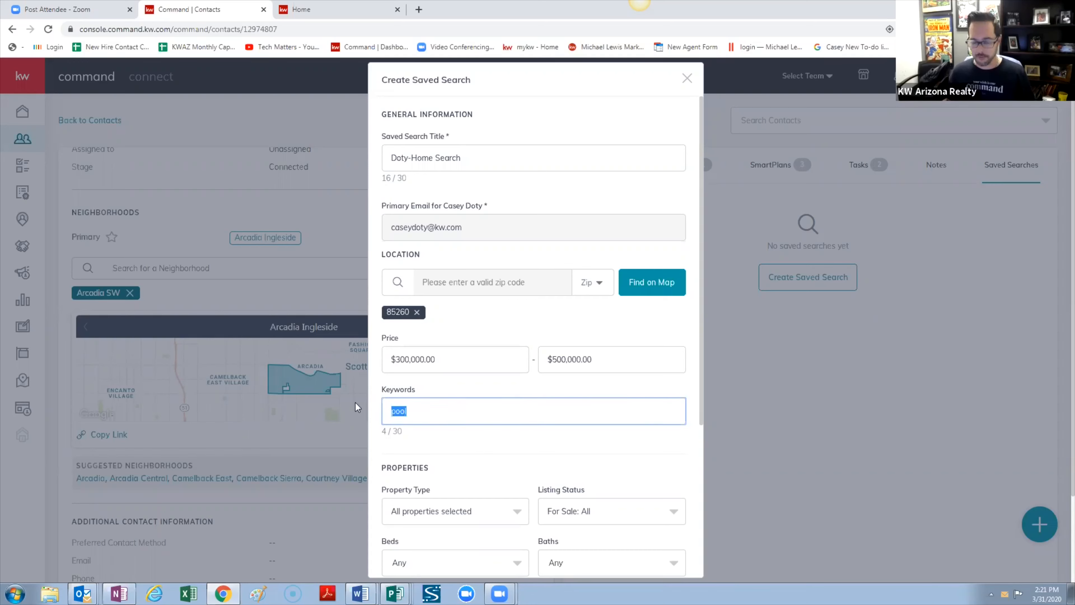
pyautogui.press('BackSpace')
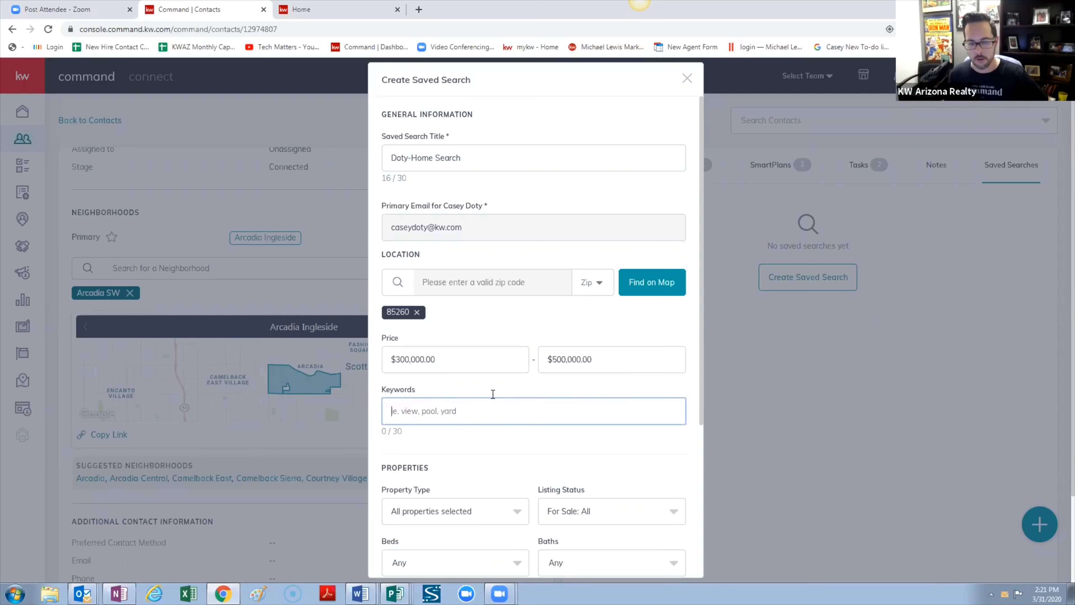
# Replace the maximum price with 400,000
pyautogui.scroll(-4, 507, 420)
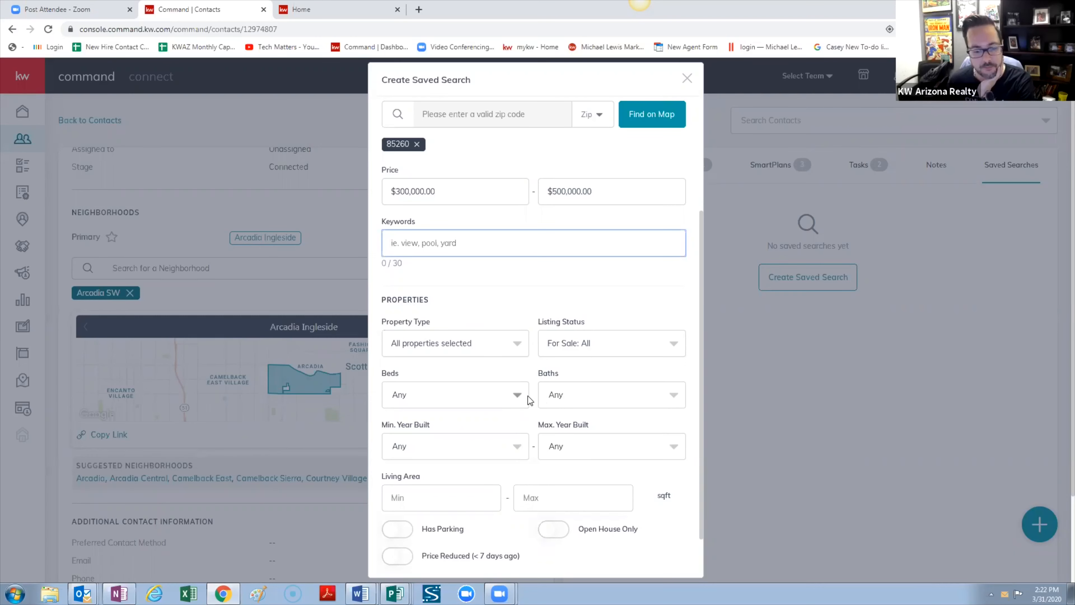
pyautogui.scroll(-2, 555, 411)
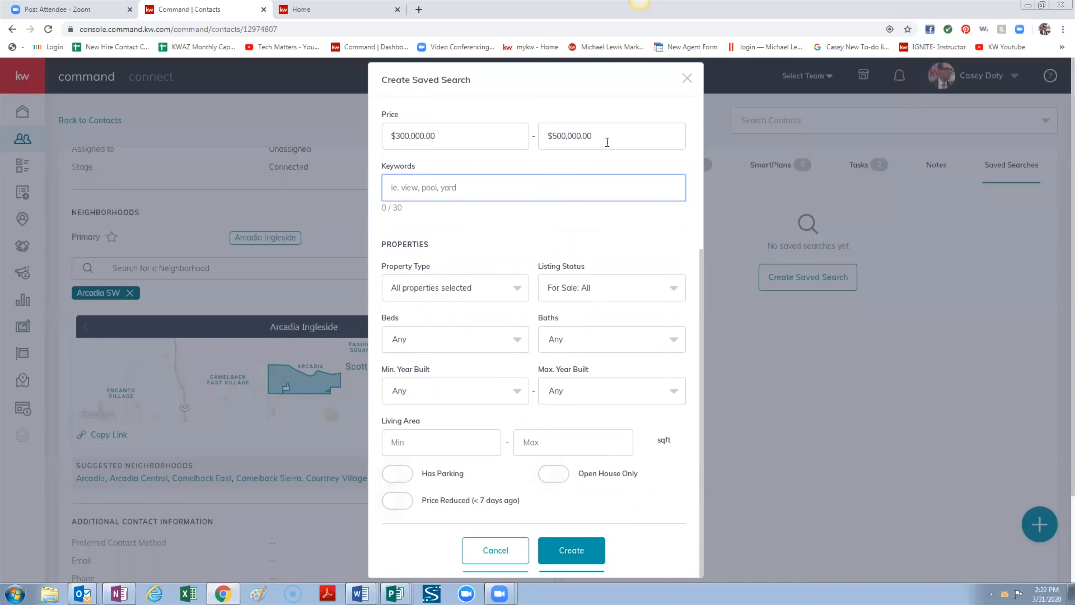
pyautogui.click(592, 137)
pyautogui.moveTo(592, 139); pyautogui.dragTo(554, 140)
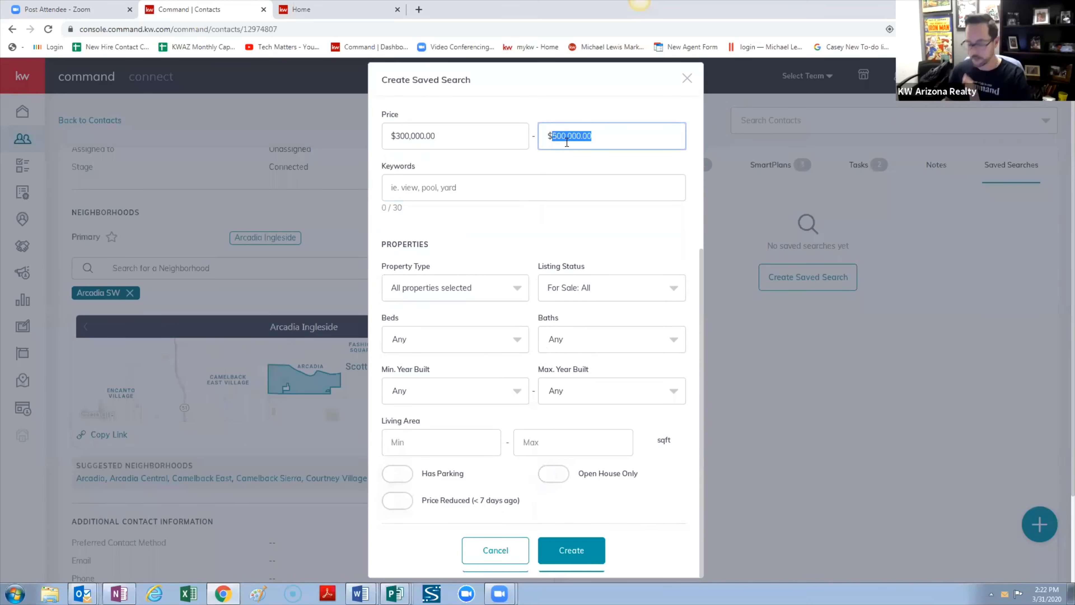
pyautogui.write('4')
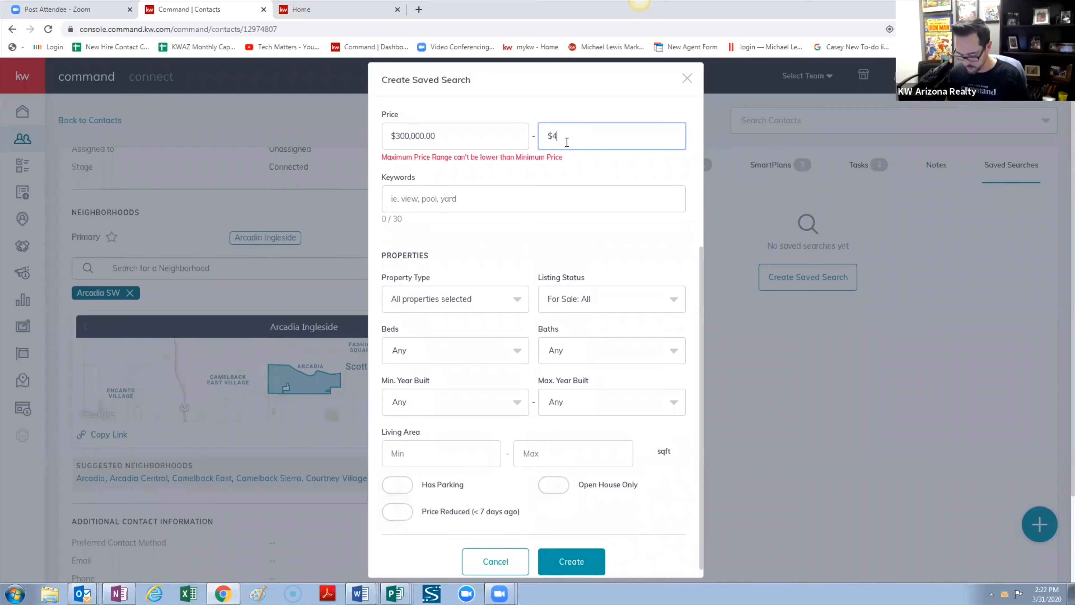
pyautogui.write('00,000')
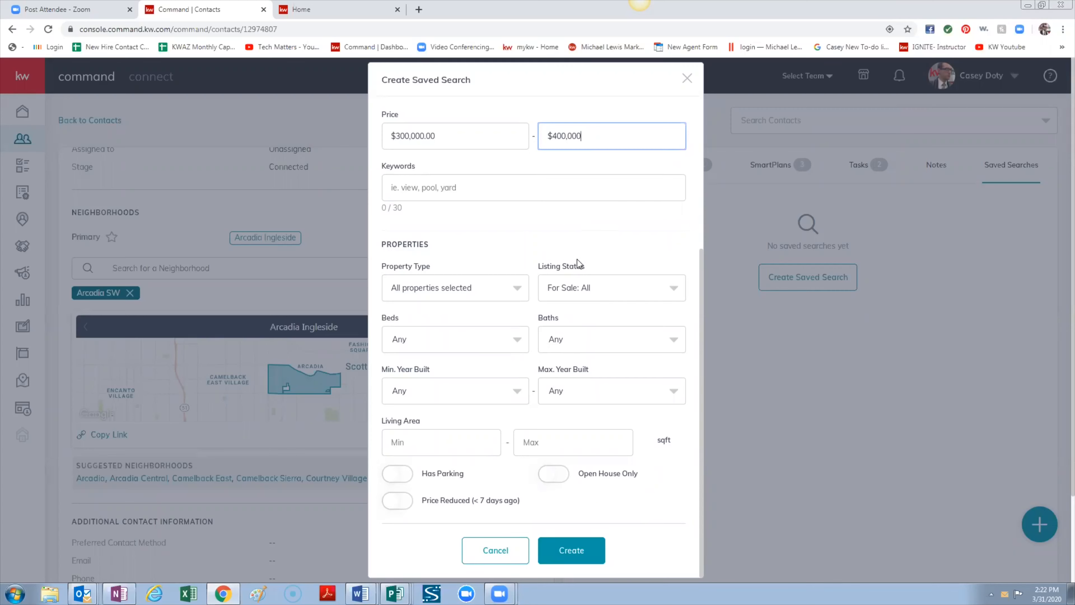
# Require 3+ beds and 2+ baths, then create the saved search
pyautogui.click(517, 339)
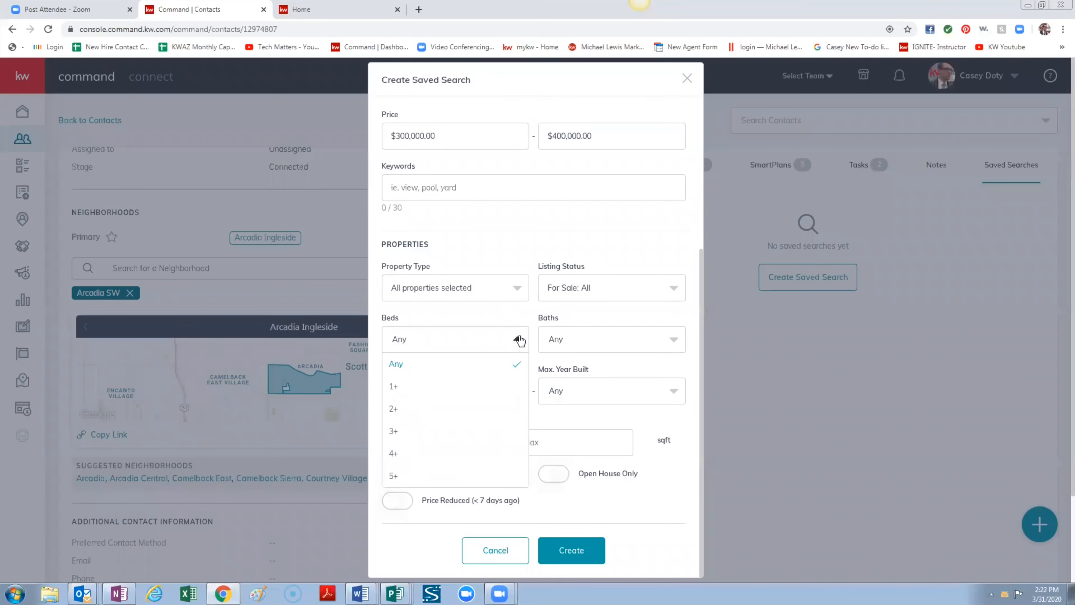
pyautogui.click(463, 432)
pyautogui.click(594, 338)
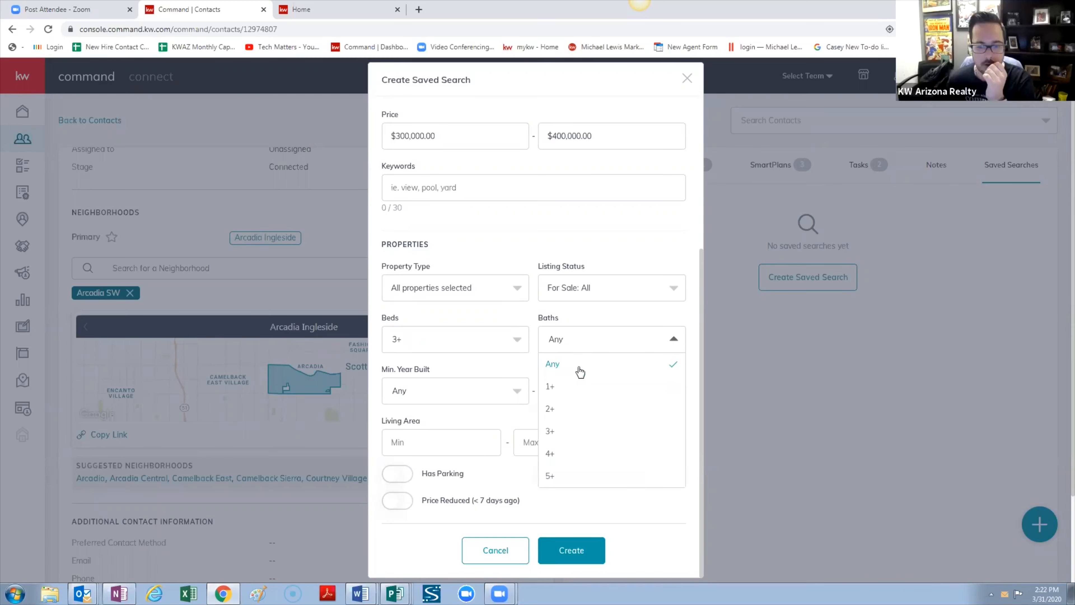
pyautogui.click(559, 408)
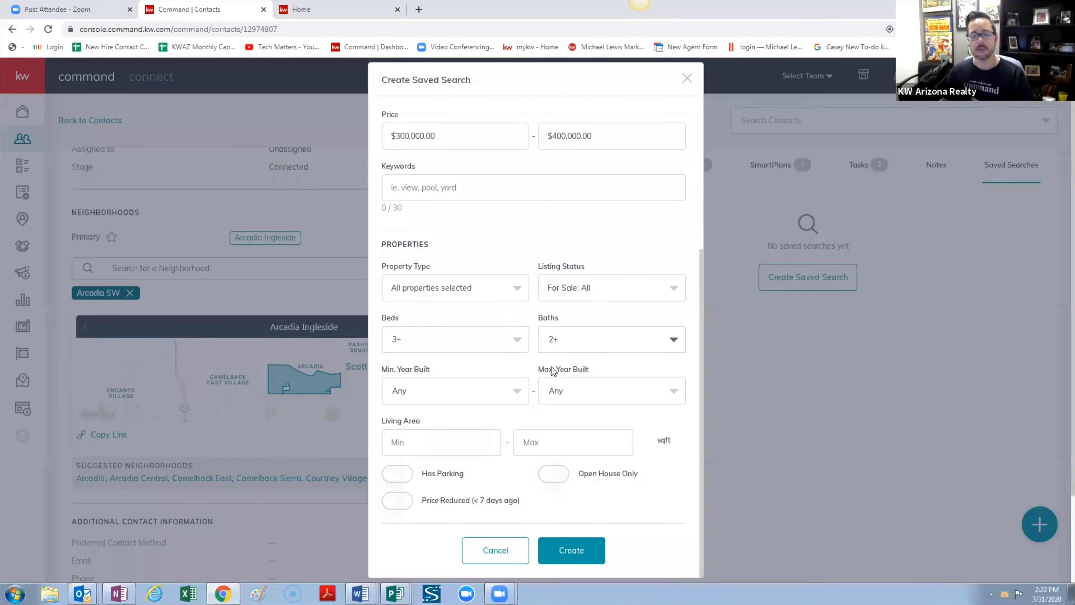
pyautogui.scroll(1, 562, 385)
pyautogui.scroll(-1, 562, 386)
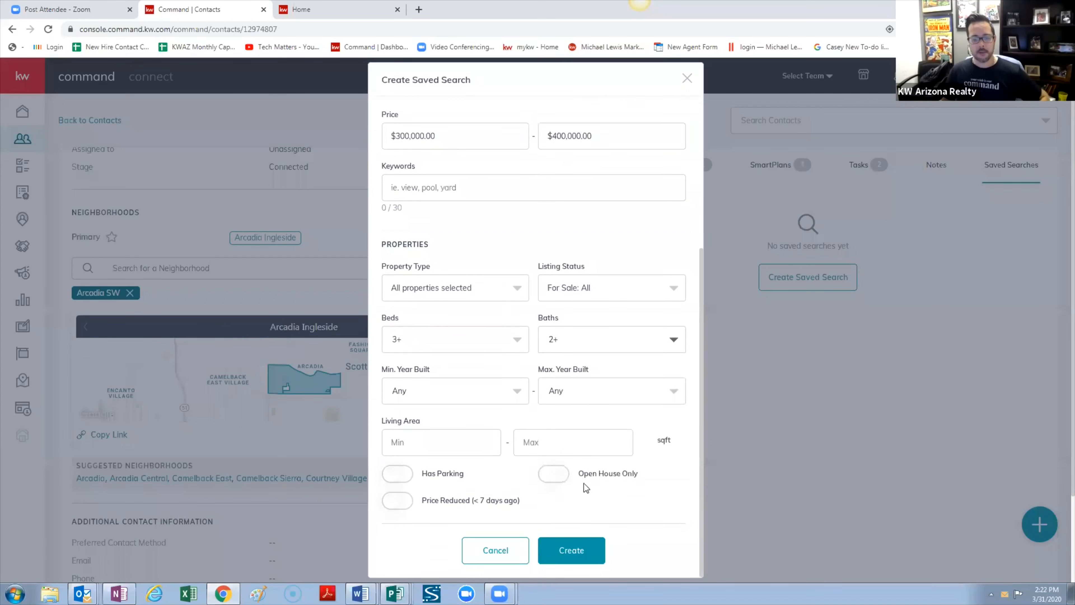
pyautogui.click(579, 550)
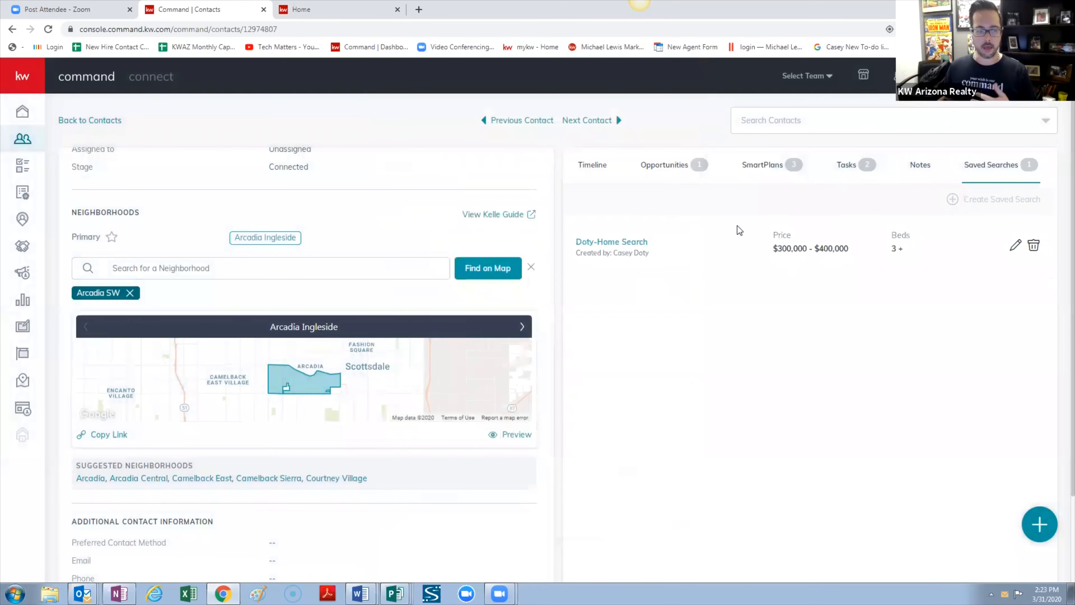
# Scroll the contact panel up to check the new search, then open the kw.com notification email
pyautogui.scroll(5, 473, 288)
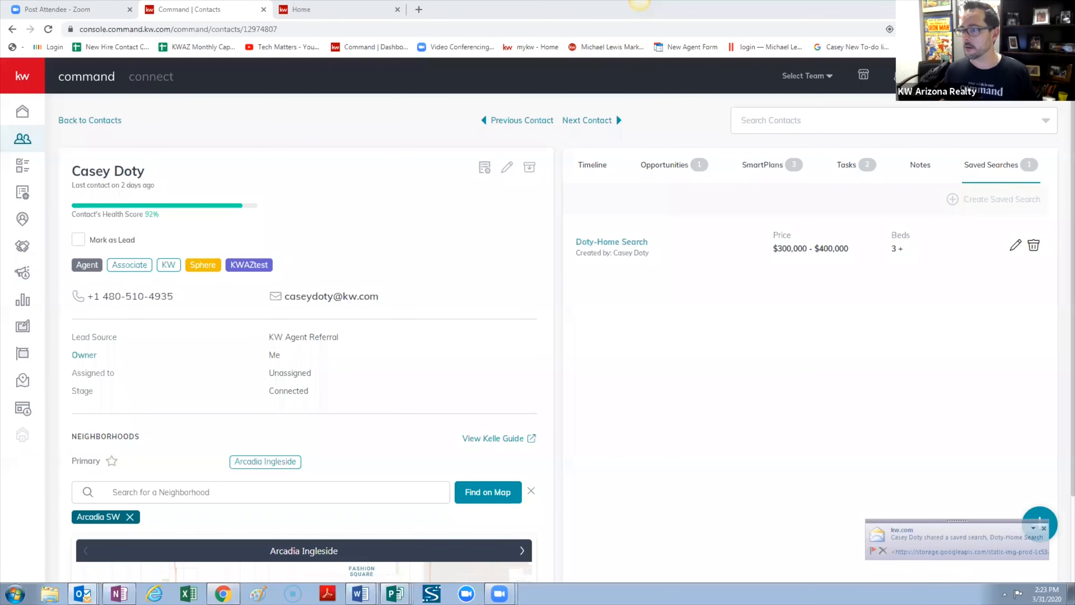
pyautogui.click(967, 537)
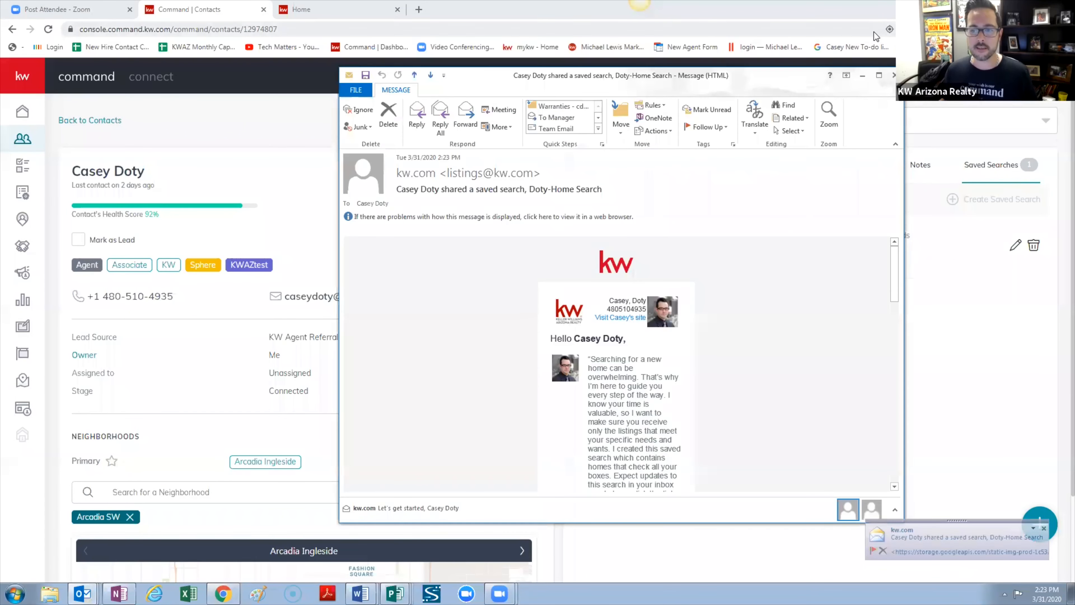
# Expand the Doty-Home Search notification email, scroll through it, and close it
pyautogui.click(880, 77)
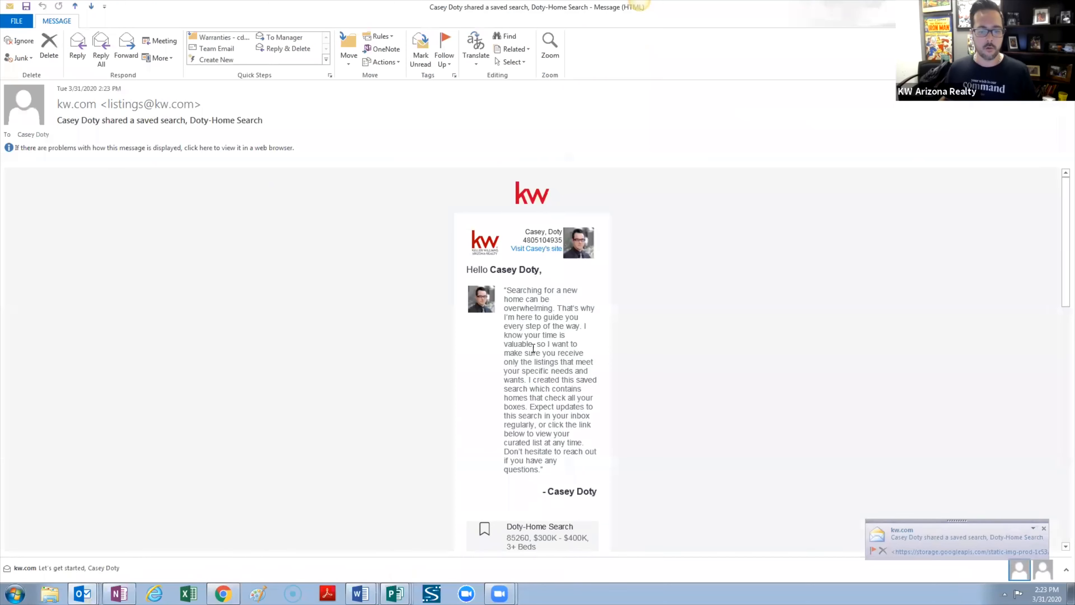
pyautogui.scroll(-4, 550, 317)
pyautogui.scroll(-7, 552, 425)
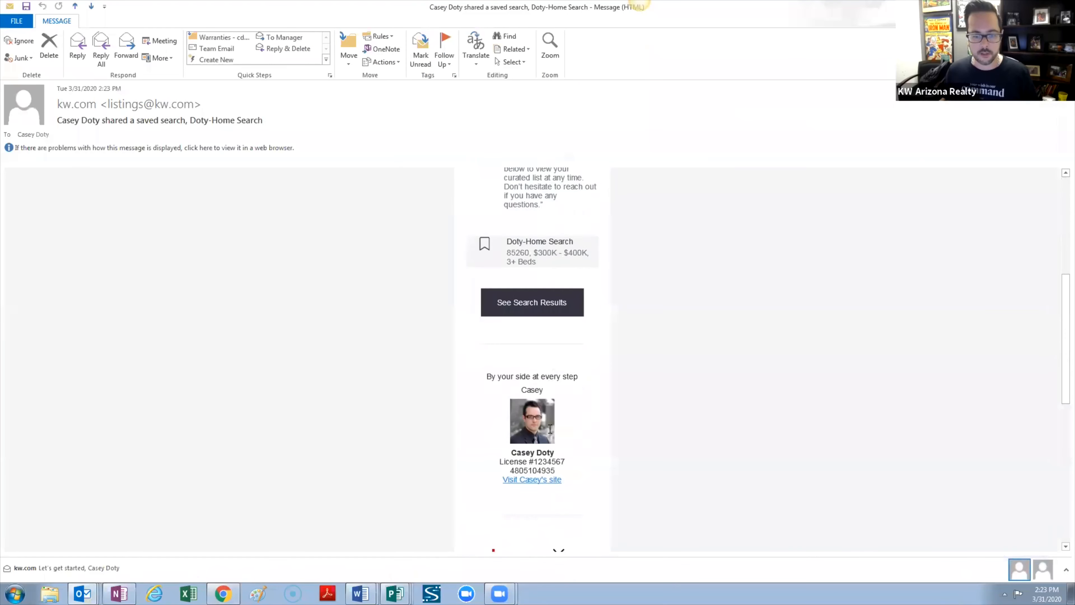
pyautogui.scroll(6, 546, 423)
pyautogui.scroll(5, 545, 421)
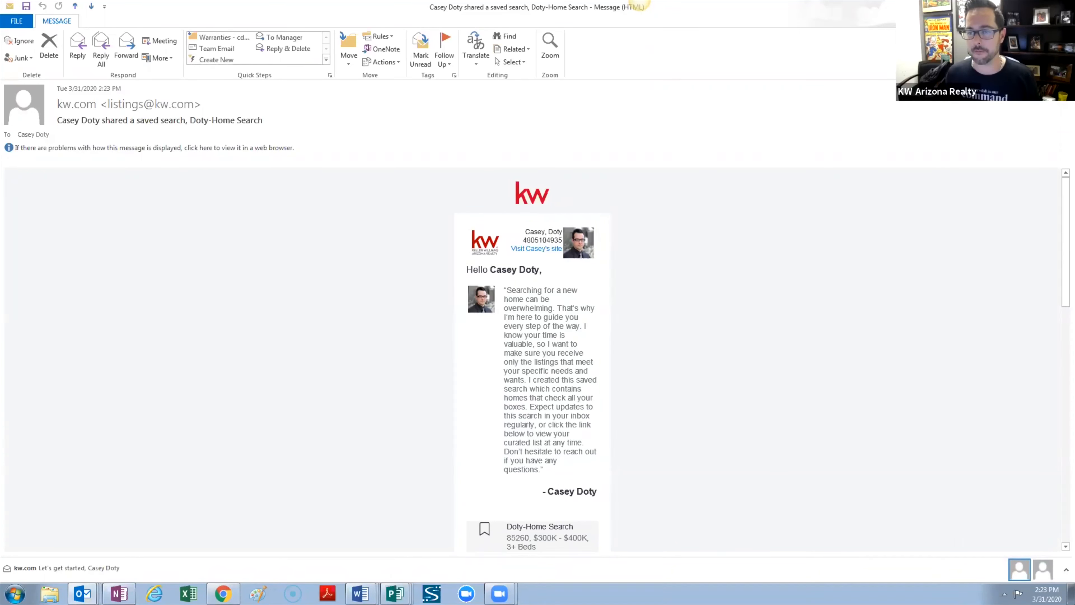
pyautogui.press('Escape')
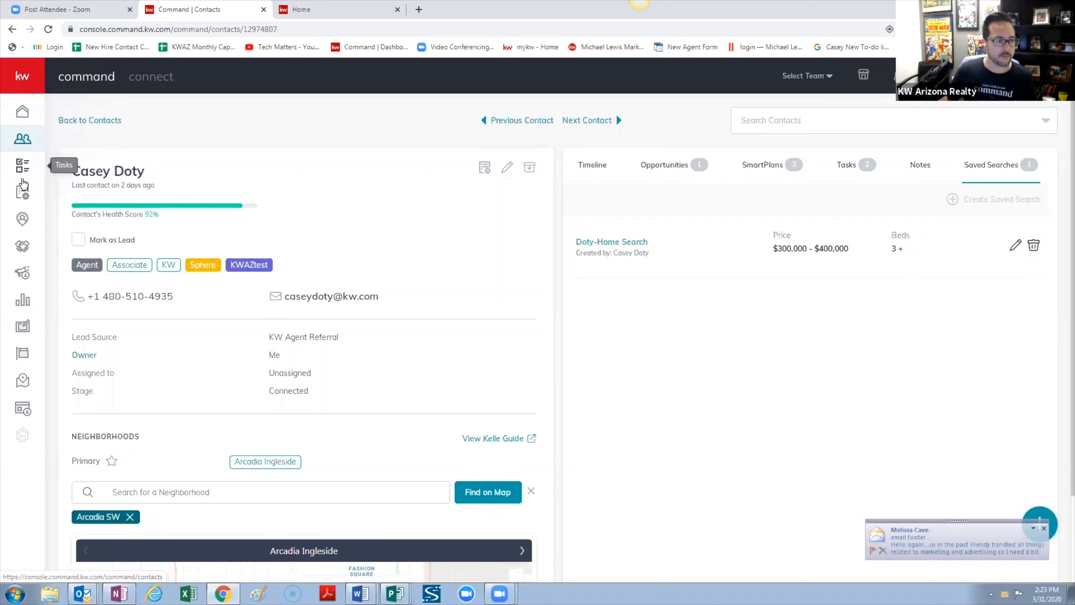
# Go to the My SmartPlans page, then open a blank new browser tab
pyautogui.click(22, 195)
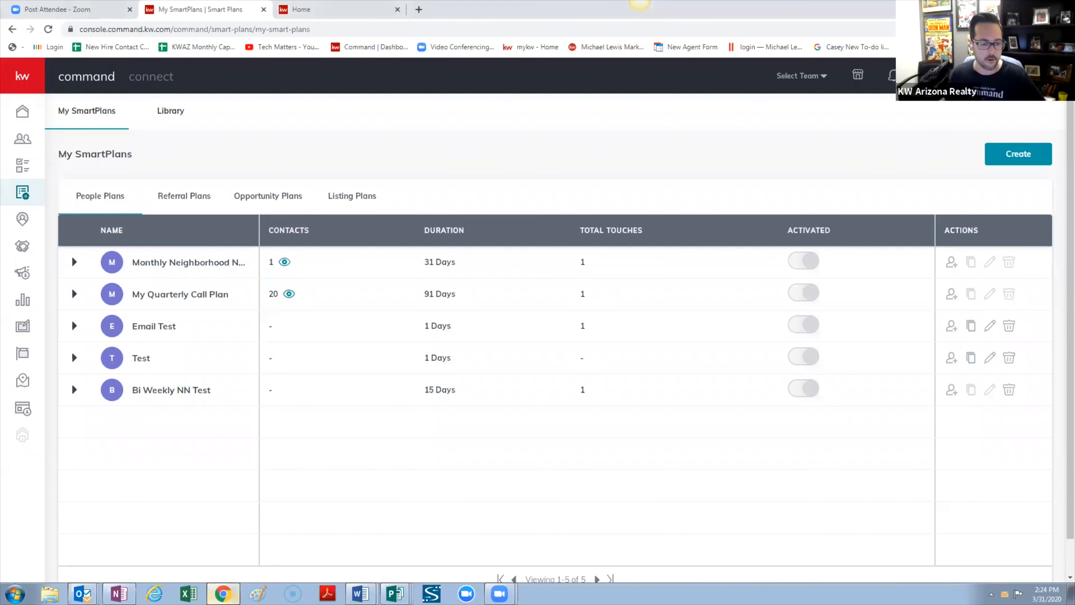
pyautogui.click(418, 9)
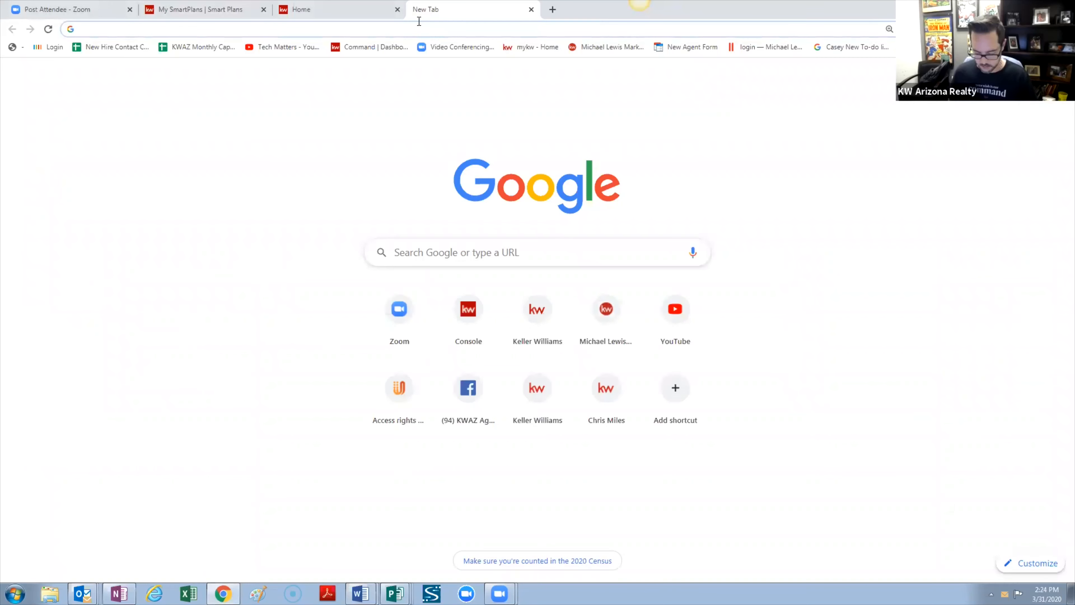
# Search 'drive' in the new tab and launch Google Drive from the Google apps menu
pyautogui.write('drive')
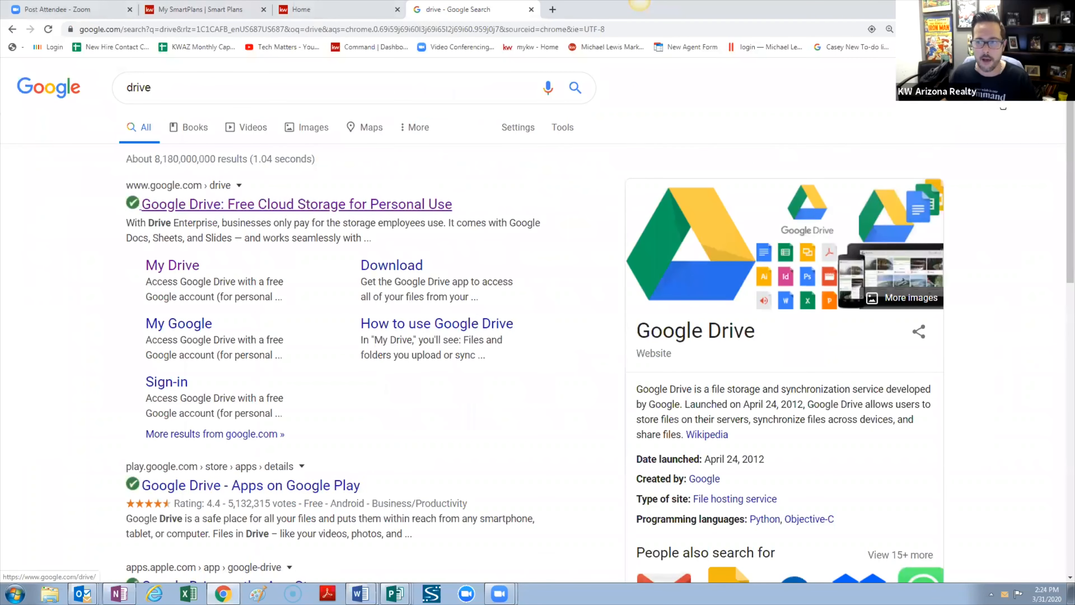
pyautogui.click(1027, 87)
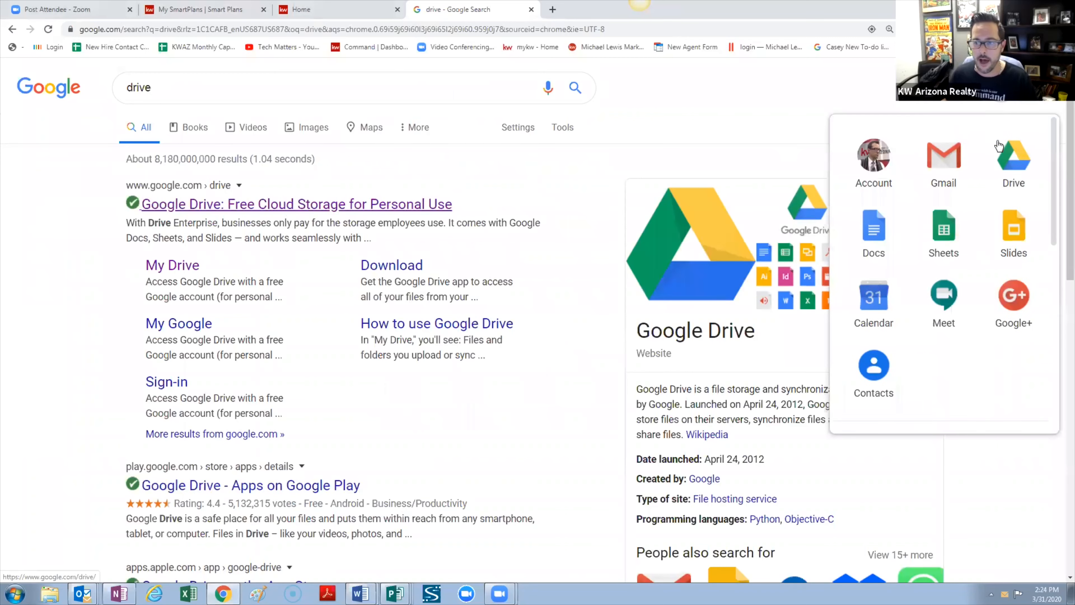
pyautogui.click(1027, 154)
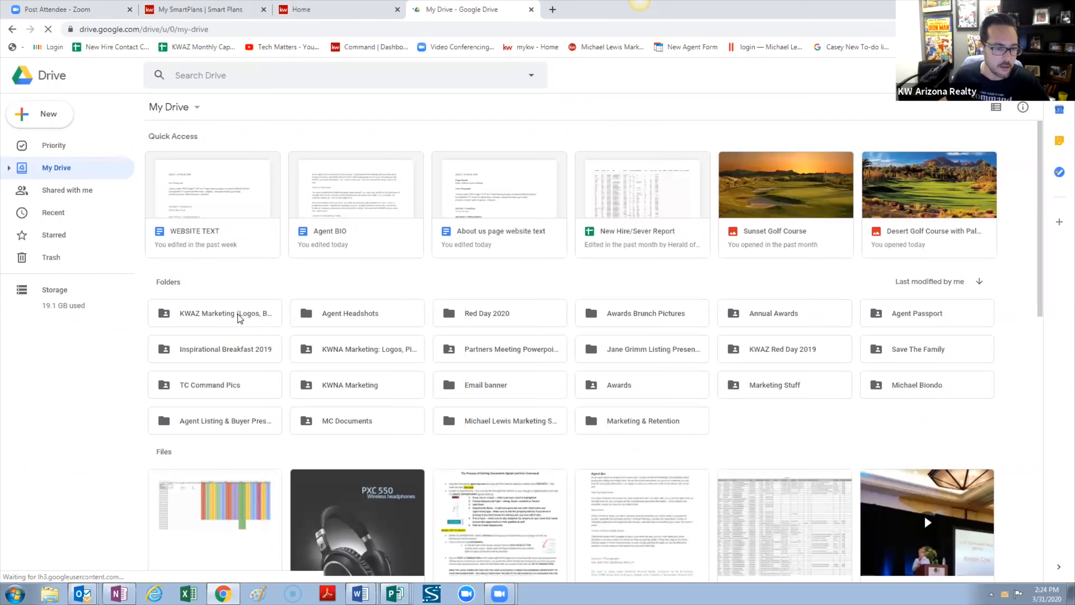
# Open KWAZ Marketing, create a folder named 'Lead Follow Up', and open it
pyautogui.click(238, 314)
pyautogui.doubleClick(238, 315)
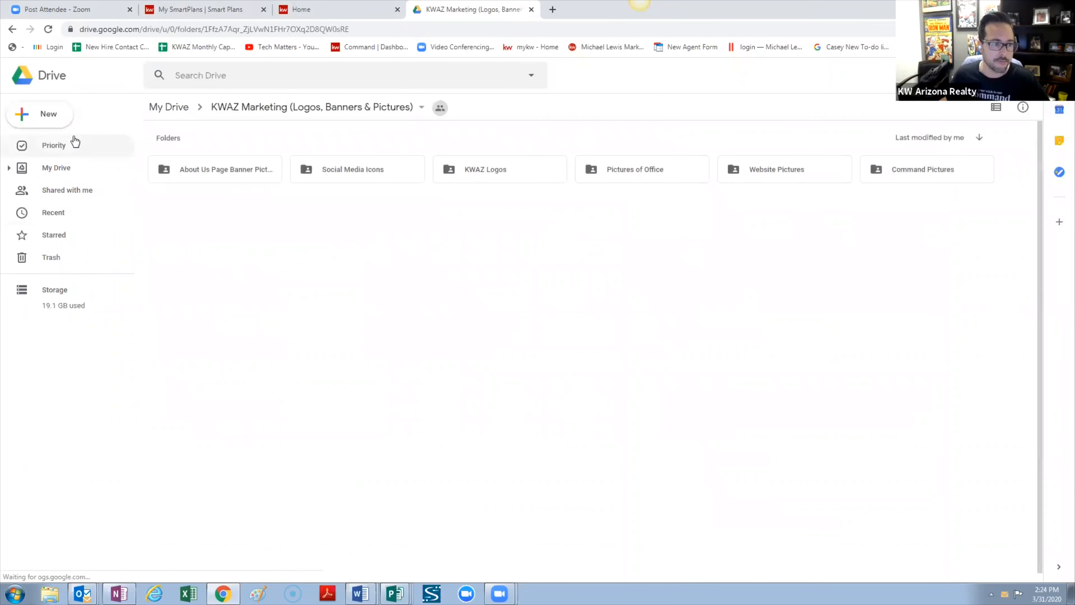
pyautogui.click(46, 120)
pyautogui.click(73, 120)
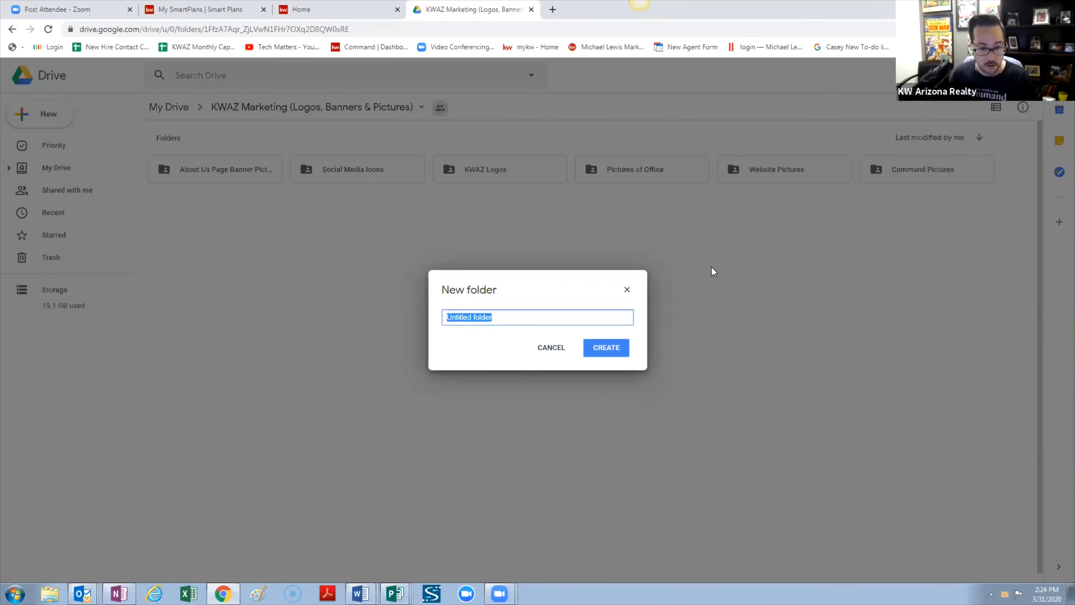
pyautogui.write('Lead Follow Up')
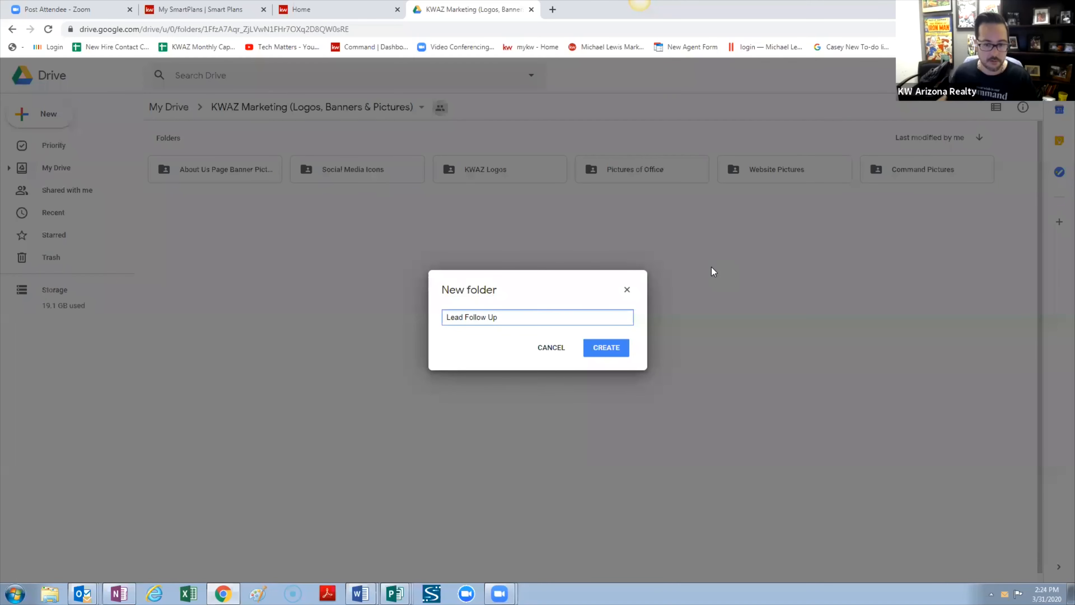
pyautogui.click(619, 347)
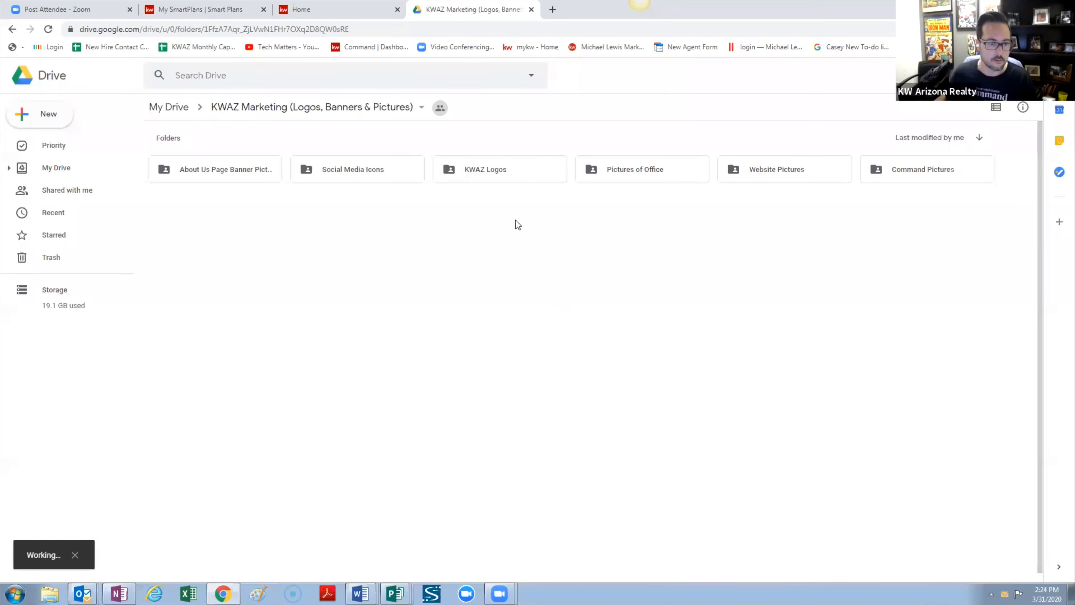
pyautogui.doubleClick(265, 175)
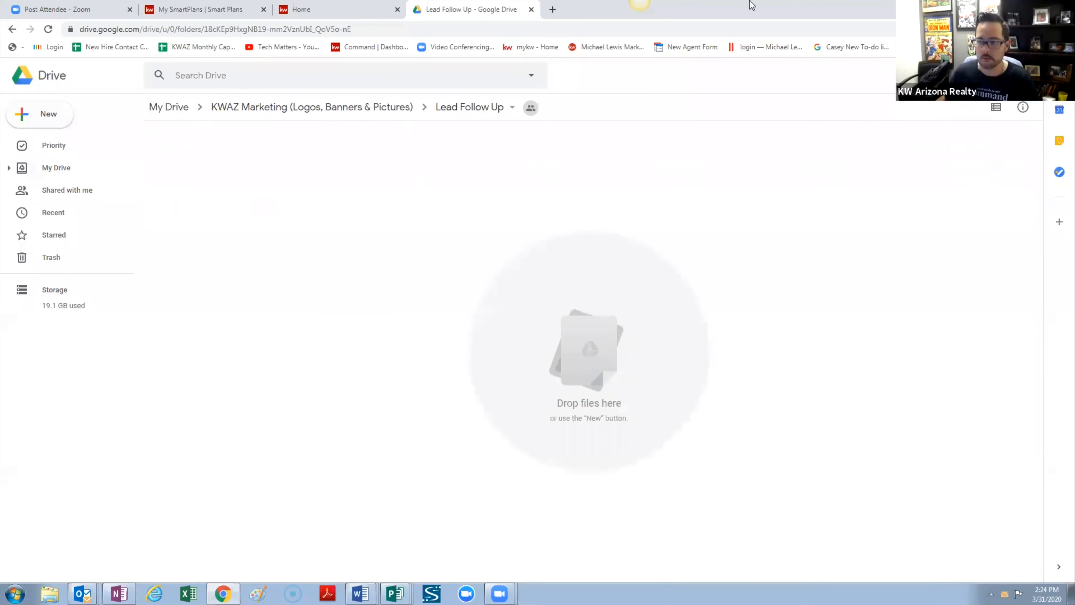
# Move the Drive window to the other monitor and give My SmartPlans its own full-size window
pyautogui.moveTo(751, 5); pyautogui.dragTo(1074, 6)
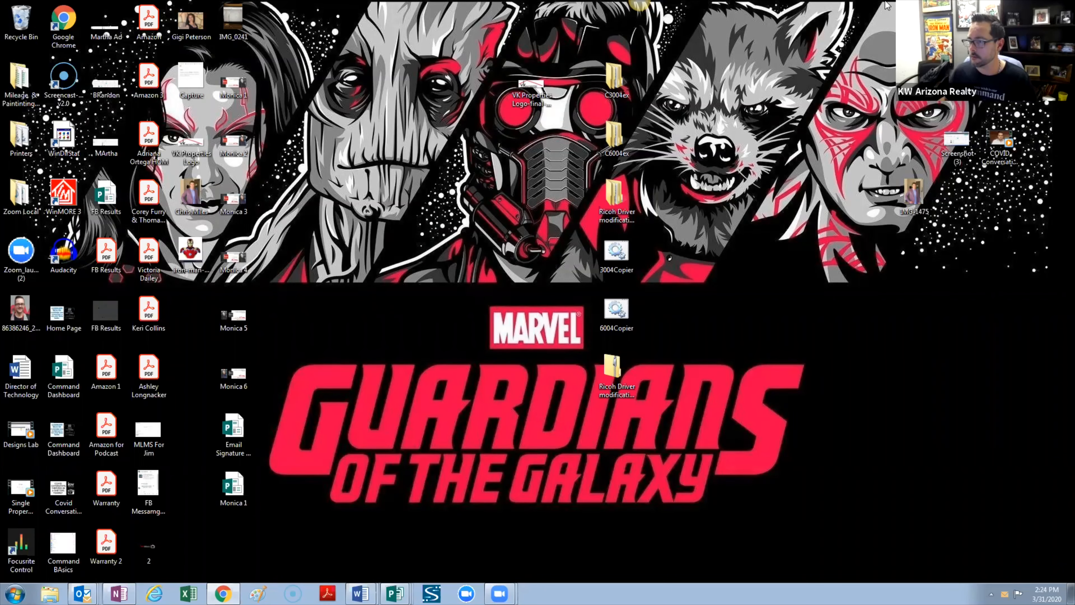
pyautogui.moveTo(639, 2); pyautogui.dragTo(640, 1)
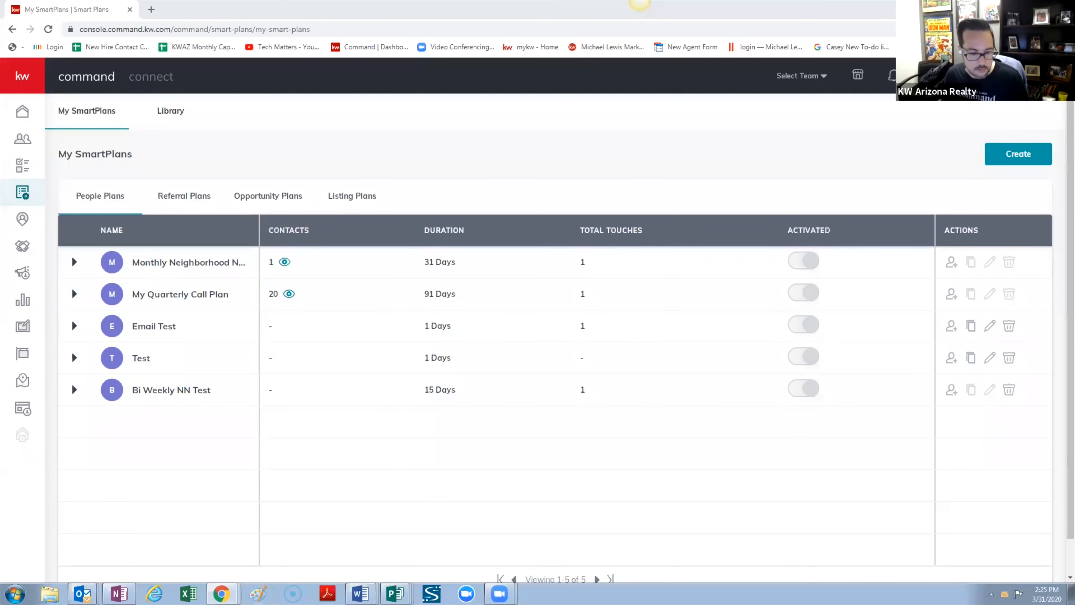
# Switch windows via the taskbar, then drag the Lead Follow Up Drive tab into the SmartPlans window
pyautogui.moveTo(221, 593)
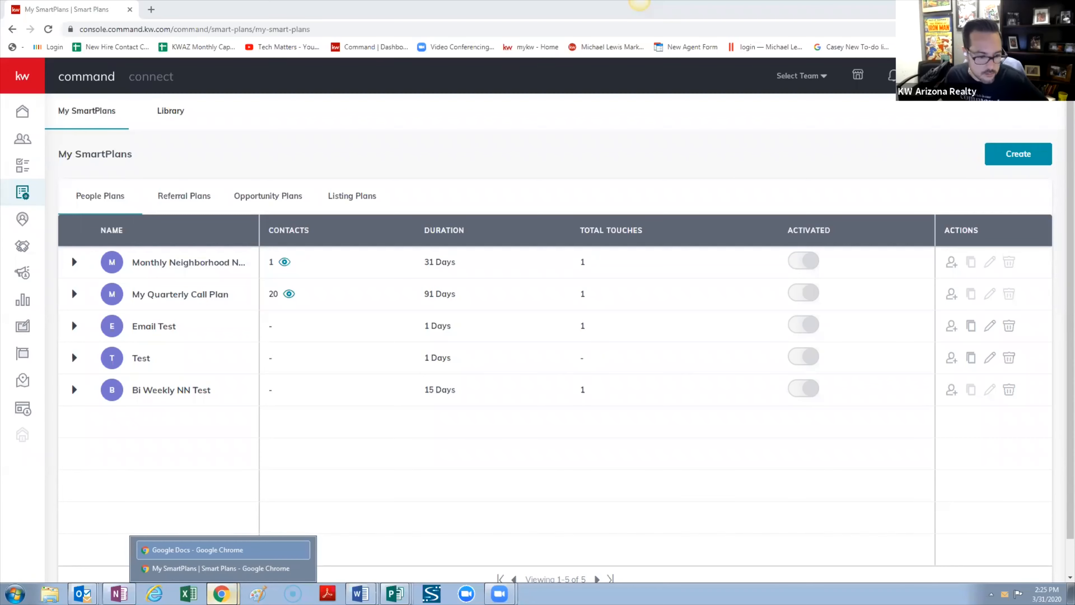
pyautogui.click(221, 556)
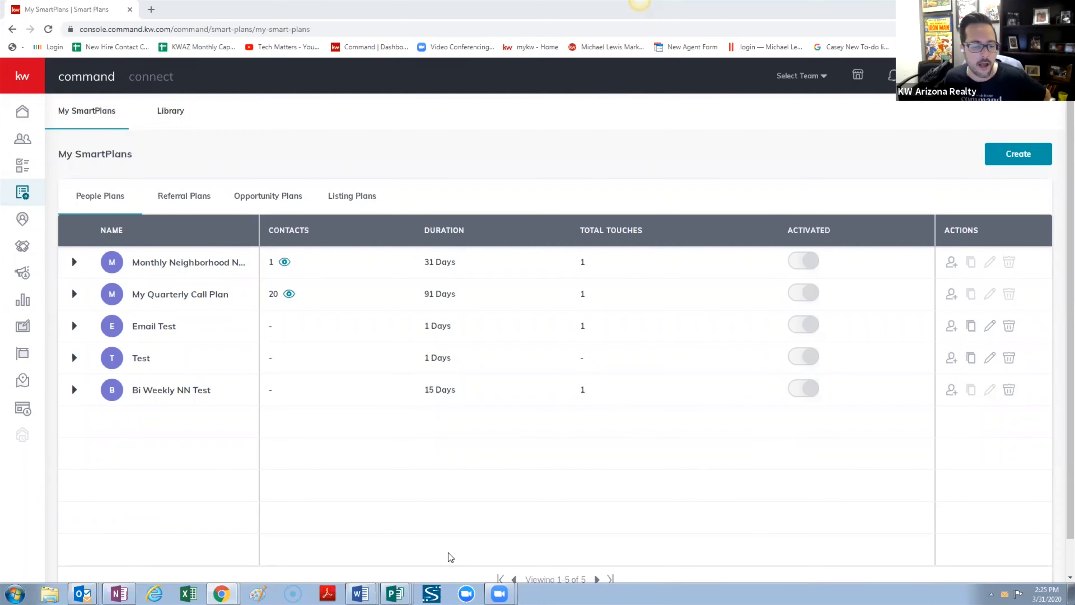
pyautogui.click(221, 594)
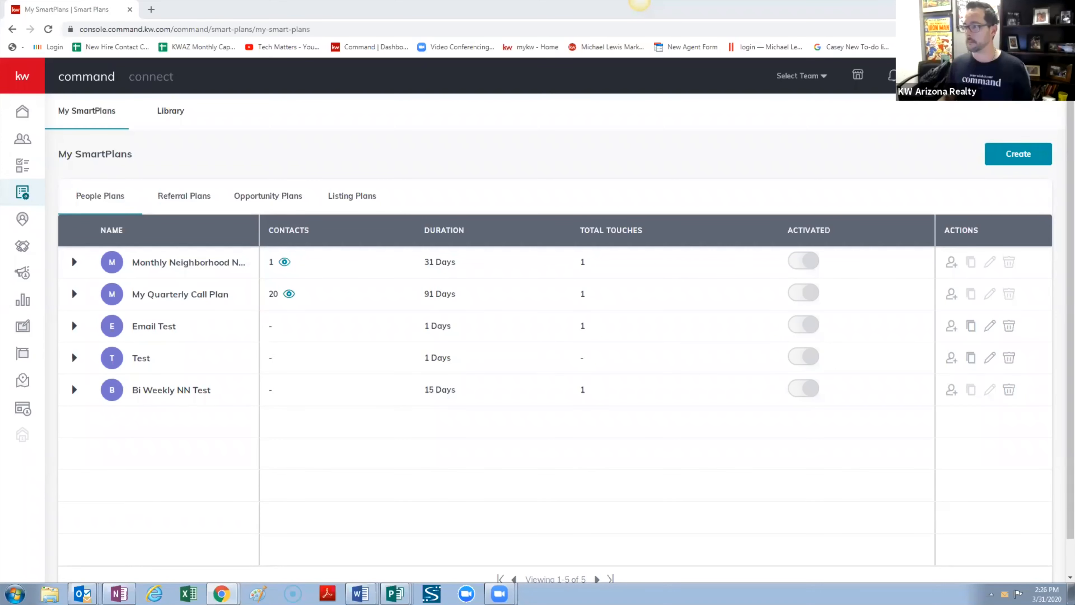
pyautogui.moveTo(2, 5); pyautogui.dragTo(29, 5)
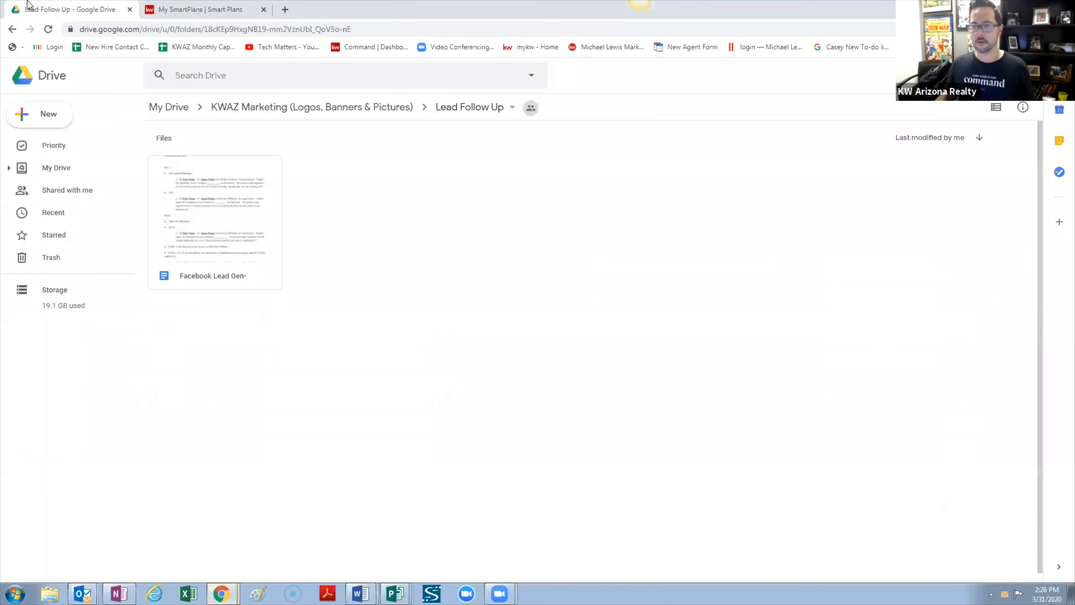
# Go back to KWAZ Marketing, refresh, and open Lead Follow Up's Facebook Lead Gen- document
pyautogui.click(259, 111)
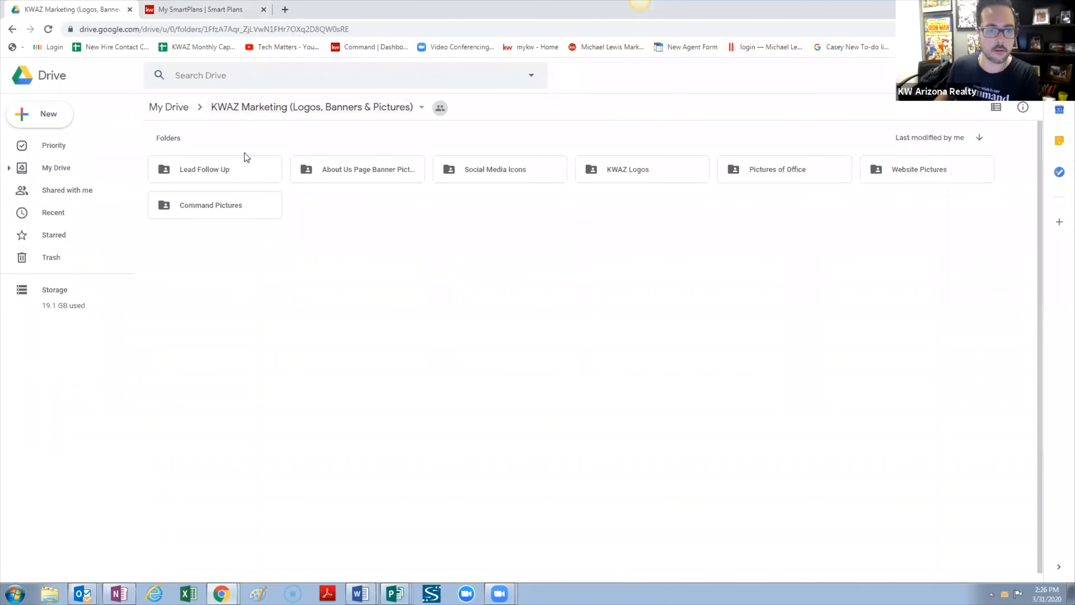
pyautogui.click(43, 29)
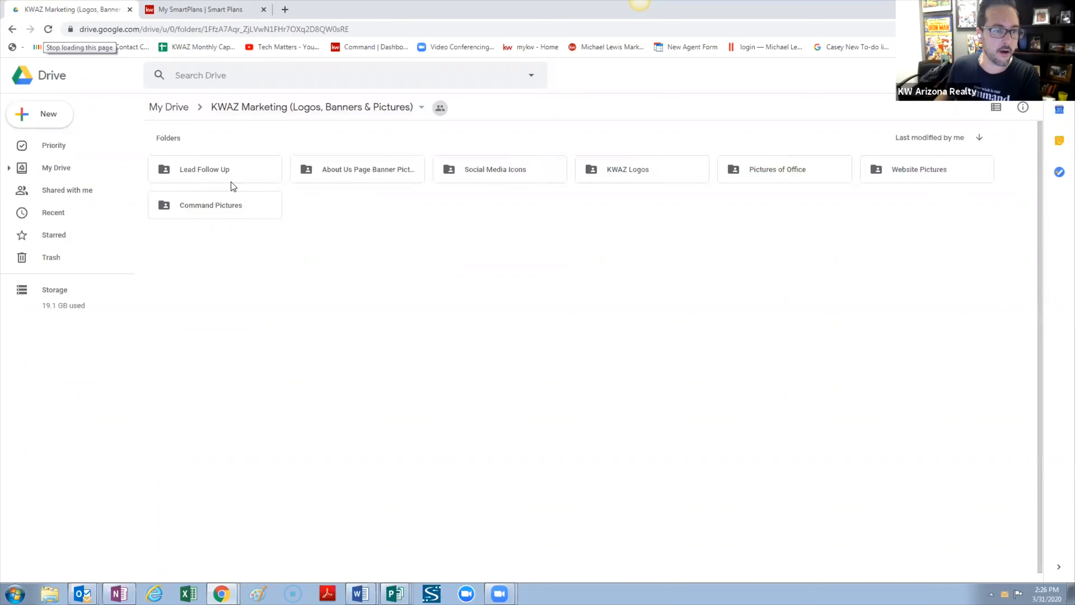
pyautogui.doubleClick(229, 174)
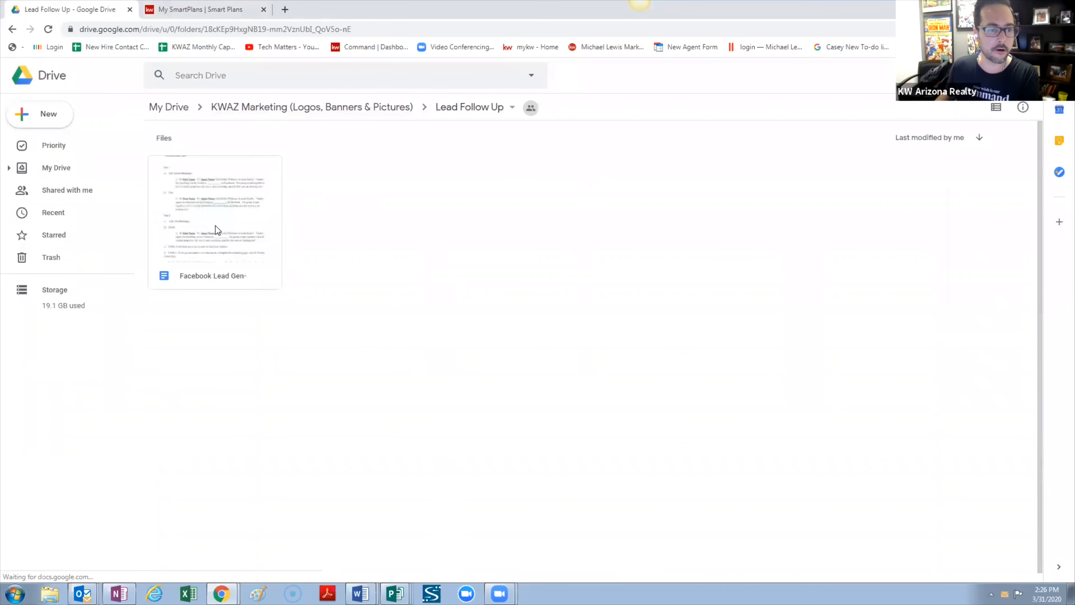
pyautogui.doubleClick(230, 233)
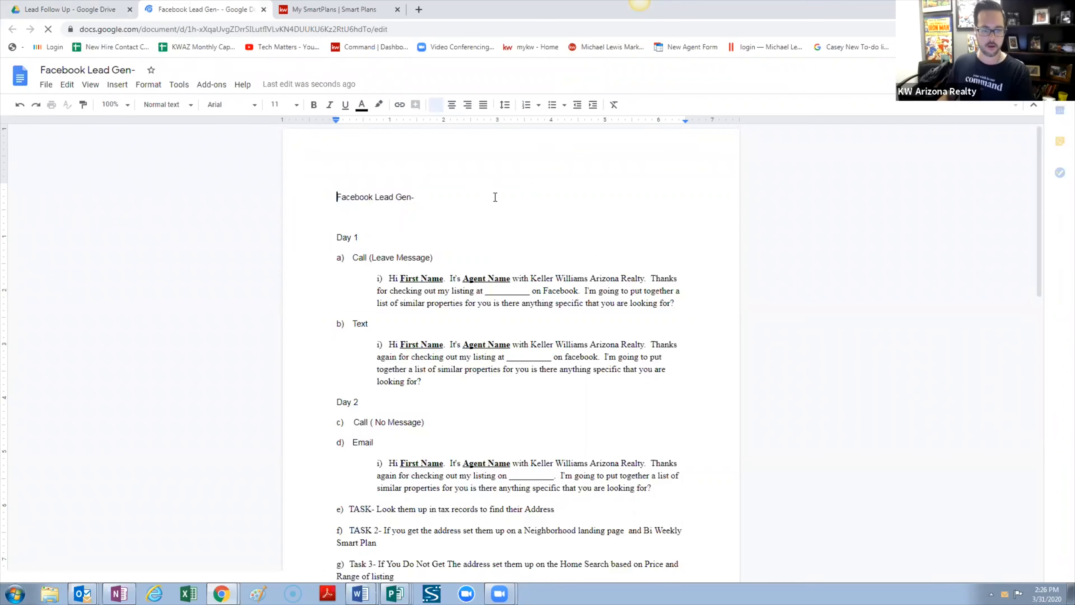
# Read through the Facebook Lead Gen- follow-up script from Day 1 to Day 4
pyautogui.scroll(-1, 419, 223)
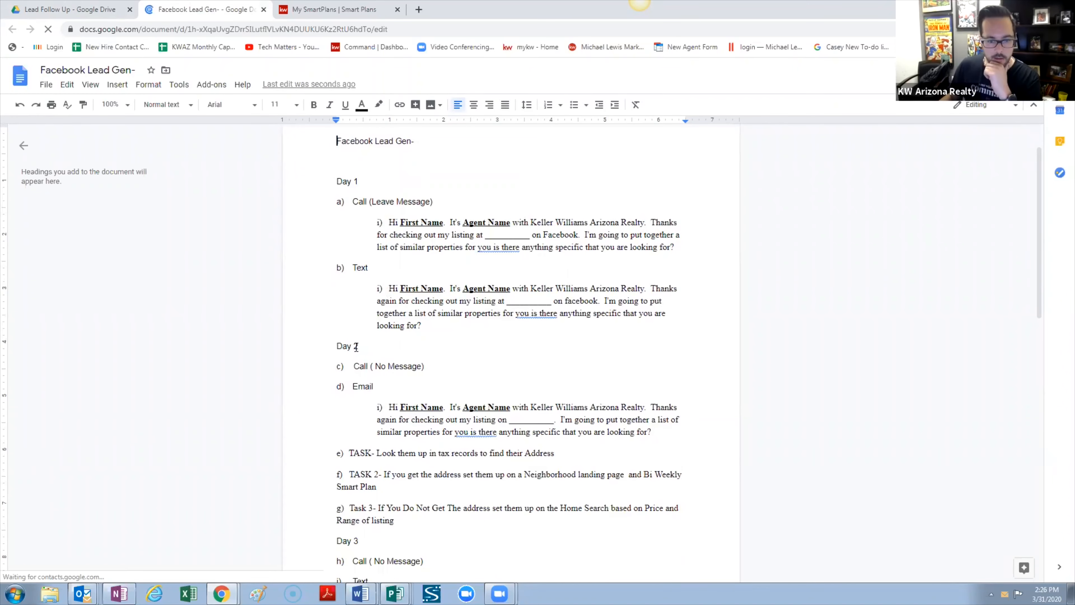
pyautogui.scroll(-4, 387, 347)
pyautogui.scroll(-5, 353, 371)
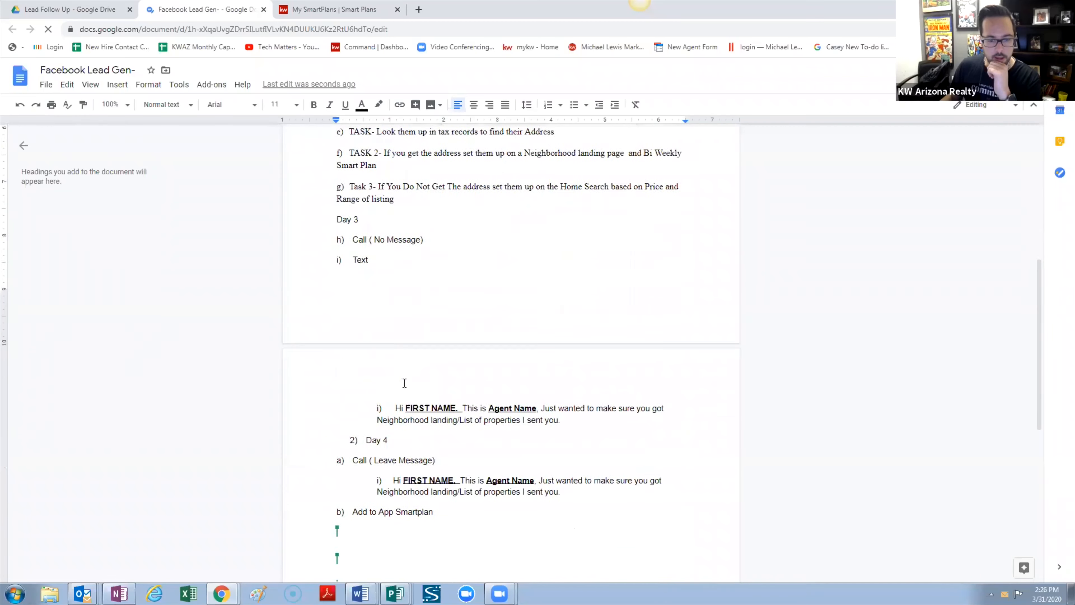
pyautogui.scroll(-7, 353, 371)
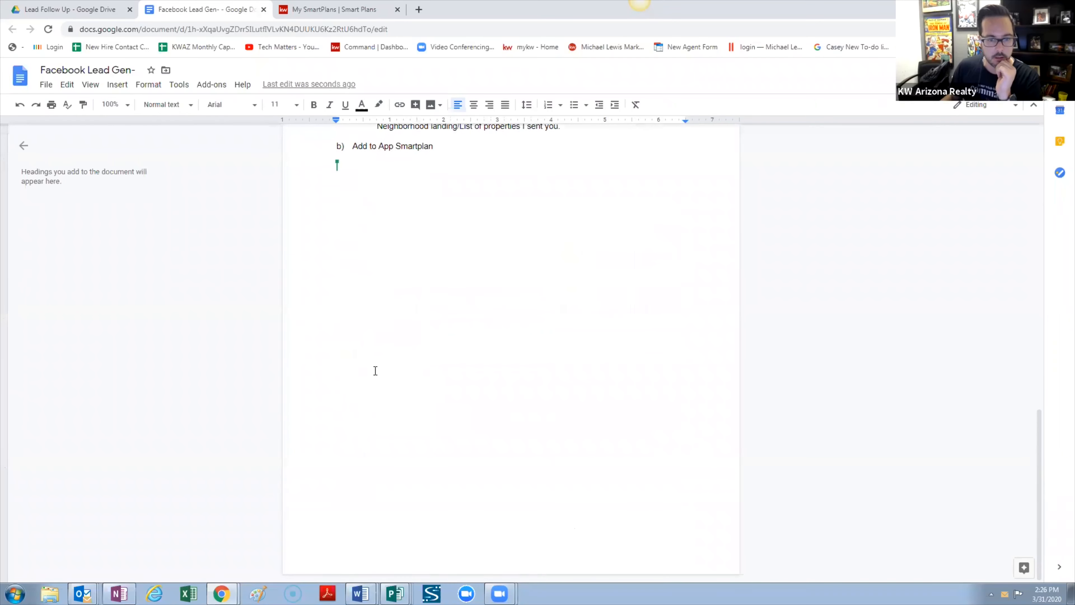
pyautogui.scroll(10, 374, 370)
pyautogui.scroll(-3, 455, 345)
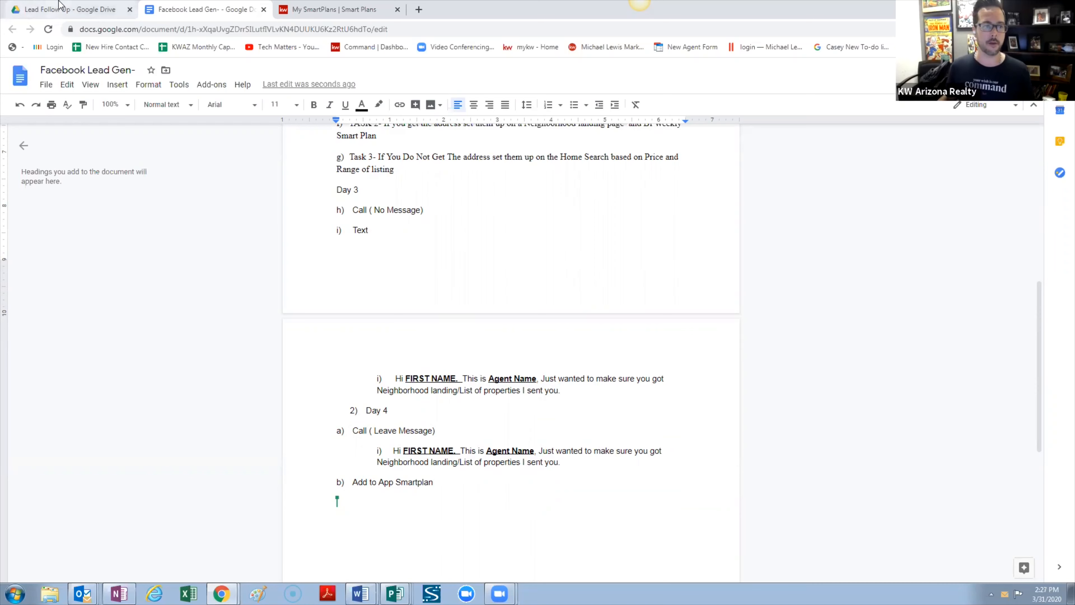
# Go back to Command's My SmartPlans page and browse the ready-made SmartPlans library
pyautogui.click(72, 8)
pyautogui.click(195, 9)
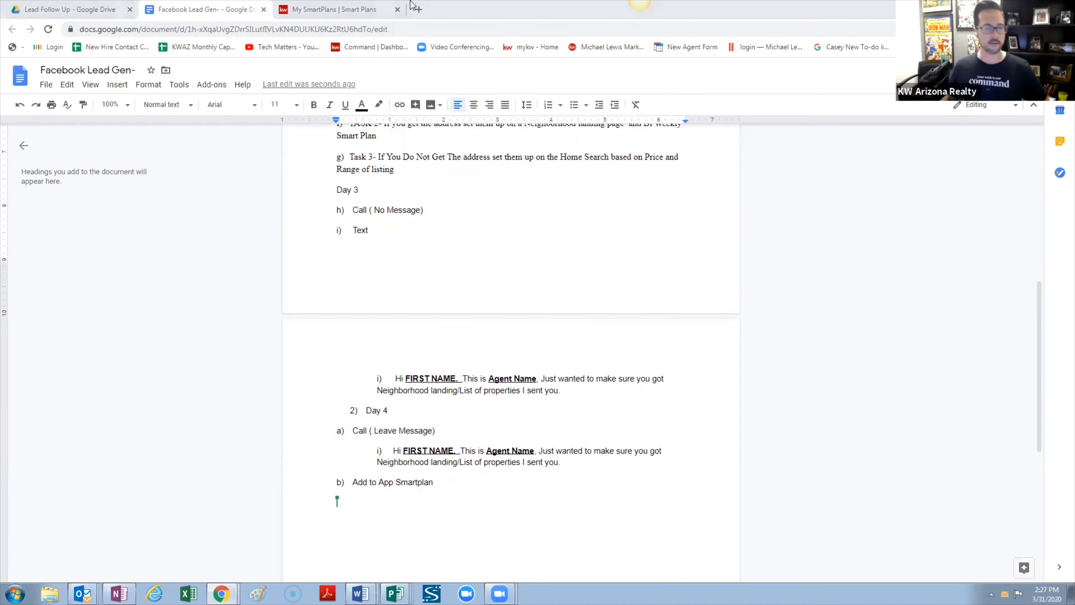
pyautogui.click(70, 9)
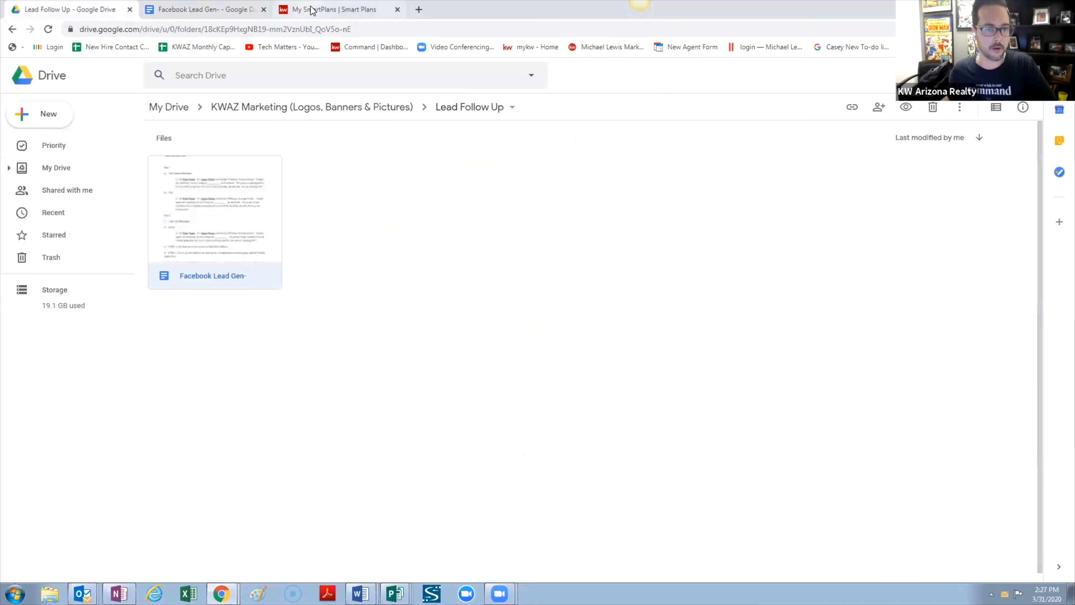
pyautogui.click(322, 9)
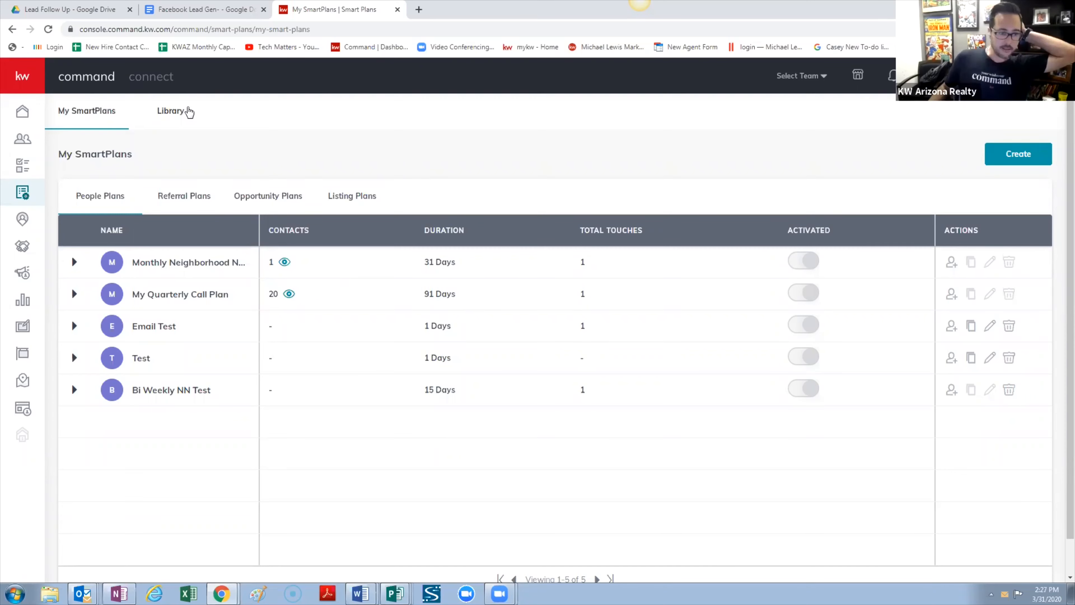
pyautogui.click(187, 111)
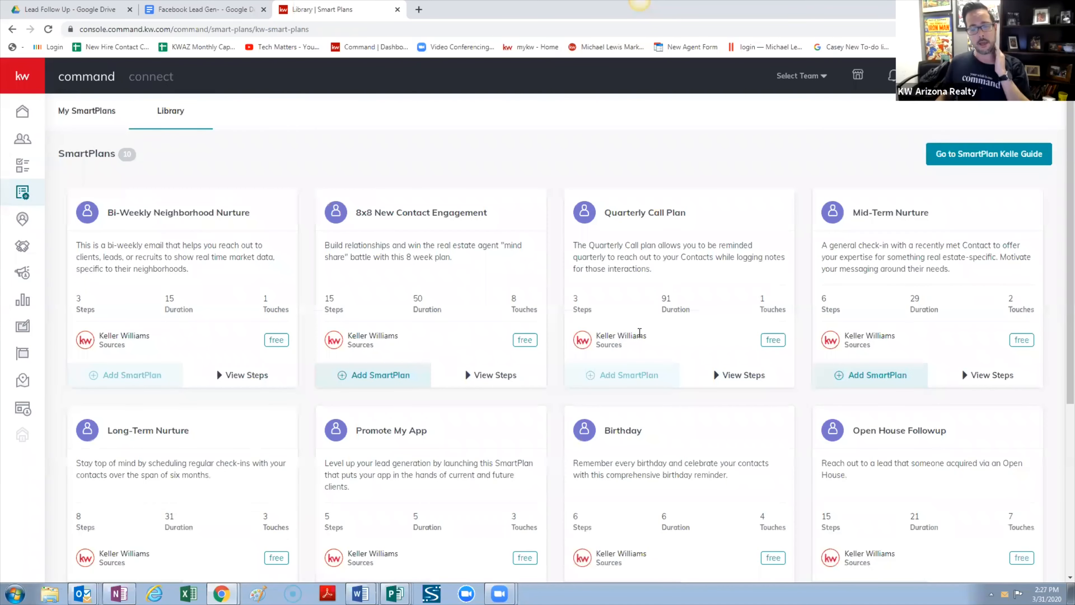
pyautogui.scroll(-4, 639, 334)
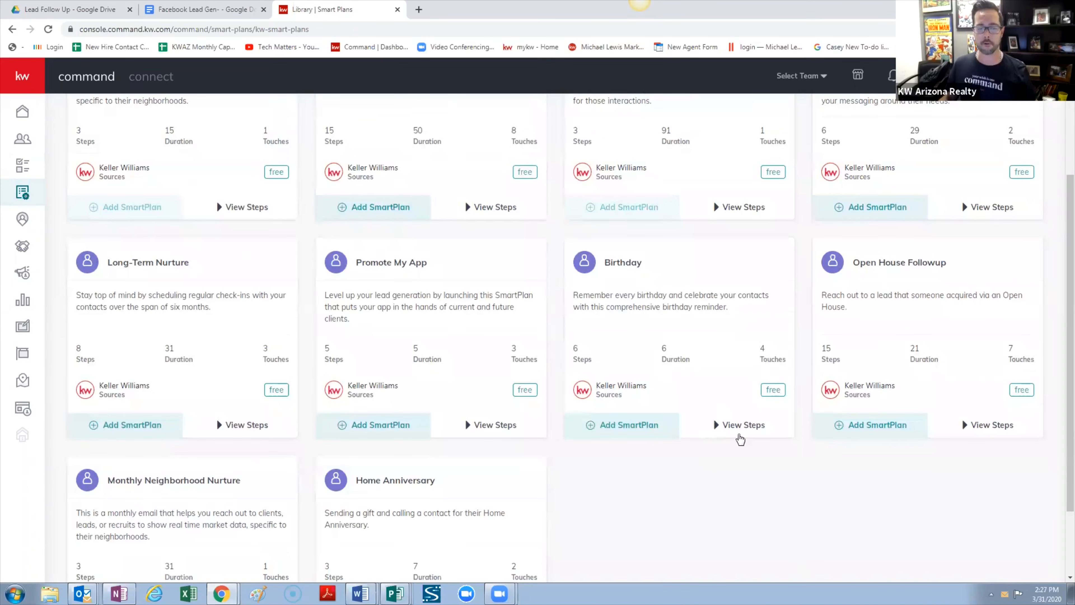
pyautogui.scroll(-1, 740, 439)
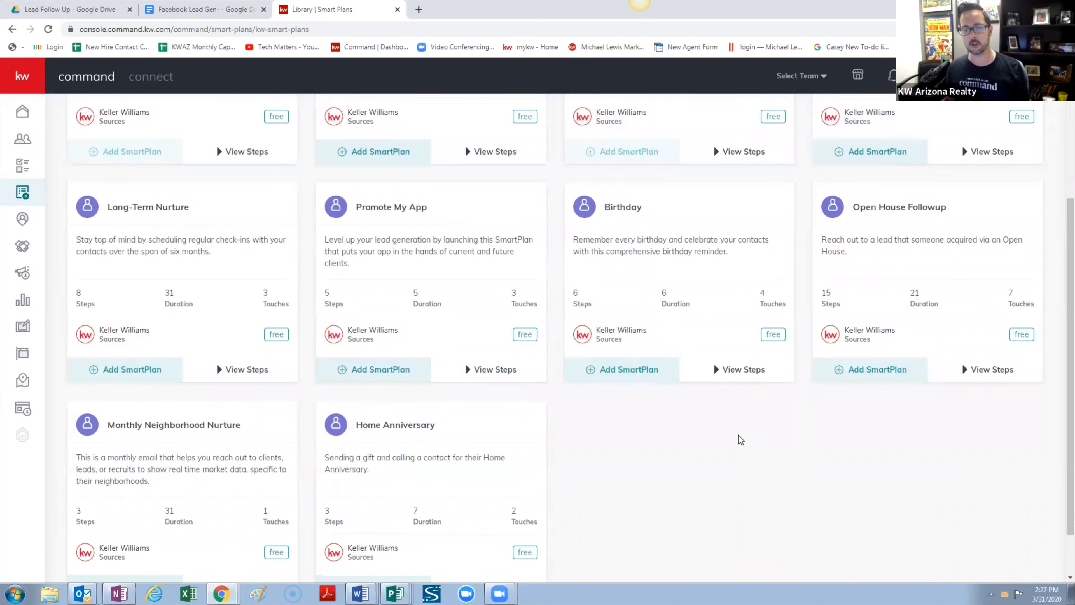
pyautogui.scroll(1, 740, 439)
pyautogui.scroll(-1, 740, 439)
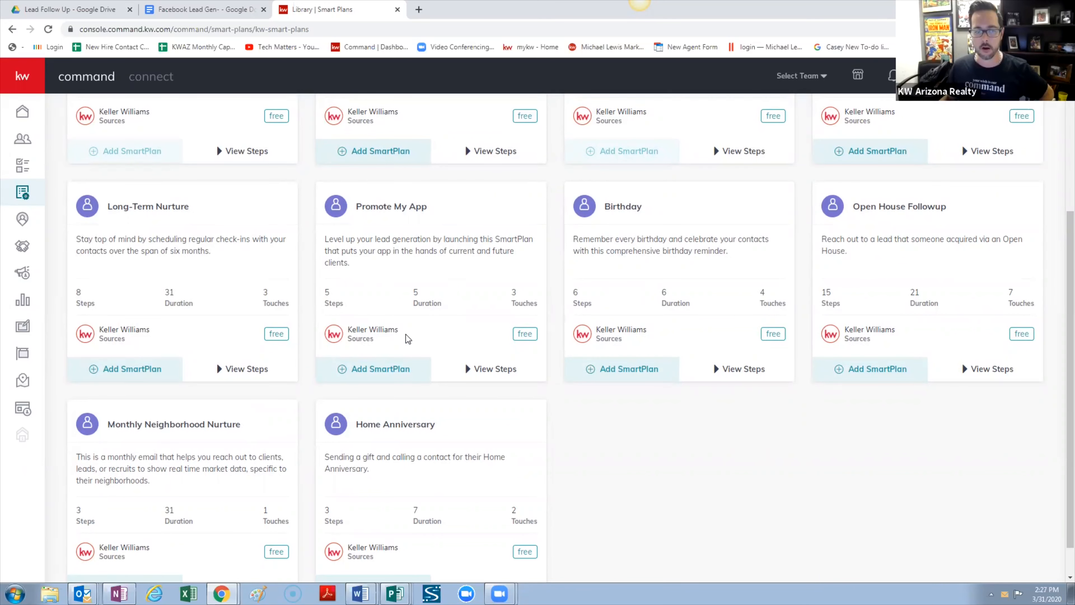
pyautogui.scroll(3, 408, 338)
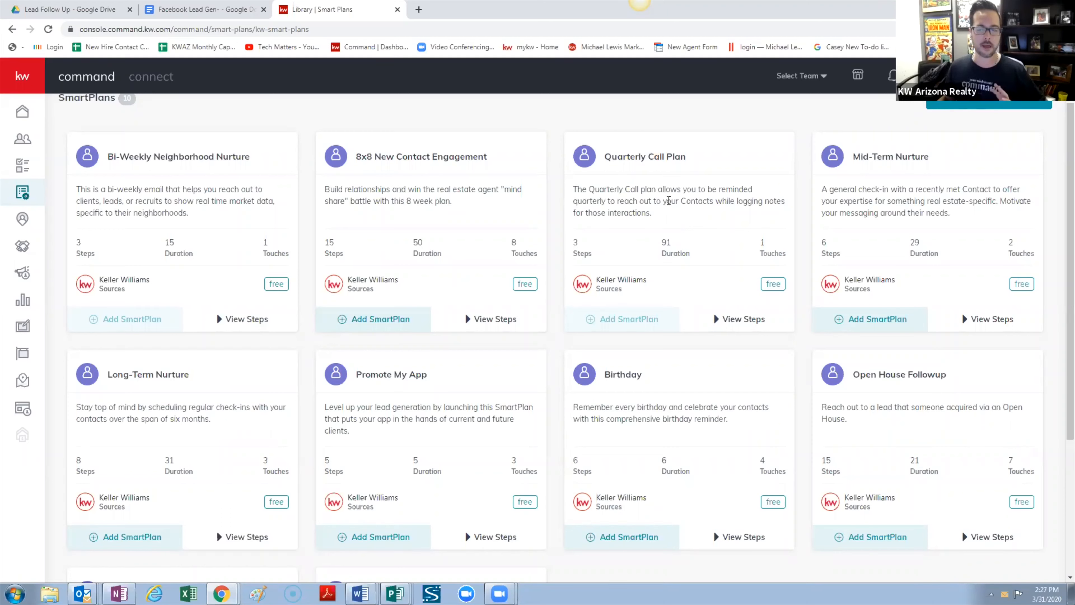
pyautogui.scroll(2, 678, 197)
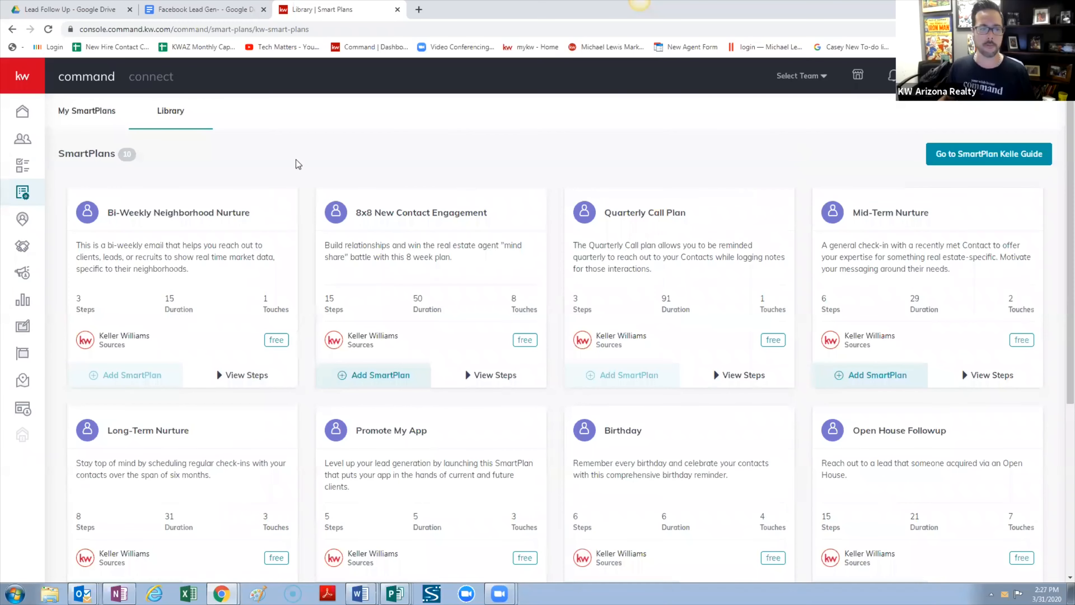
# From My SmartPlans, create a new plan named 'FB Lead Follow Up'
pyautogui.click(105, 114)
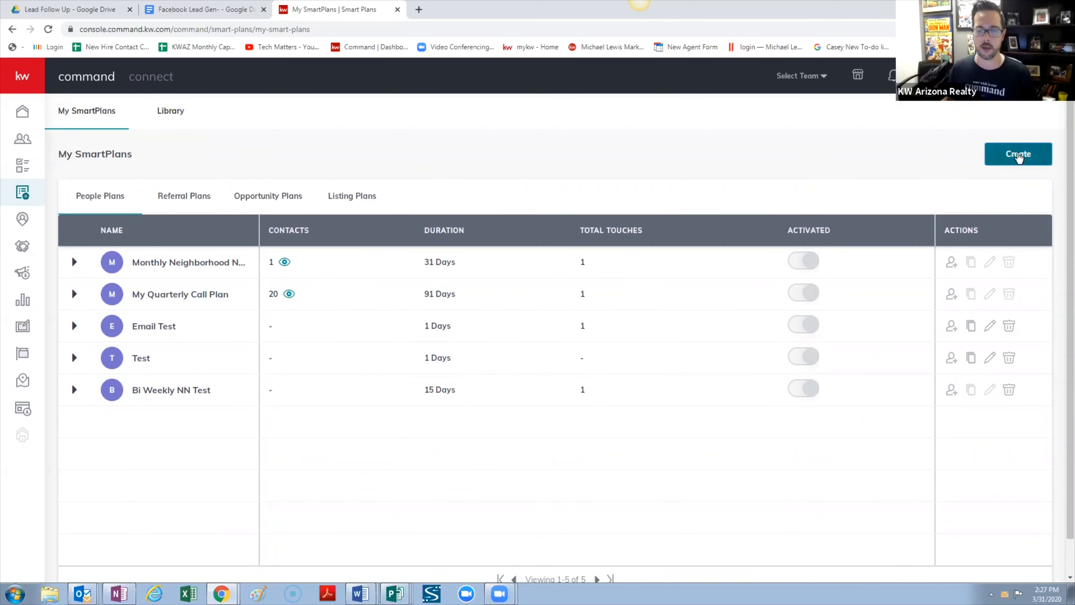
pyautogui.click(1018, 154)
pyautogui.click(519, 198)
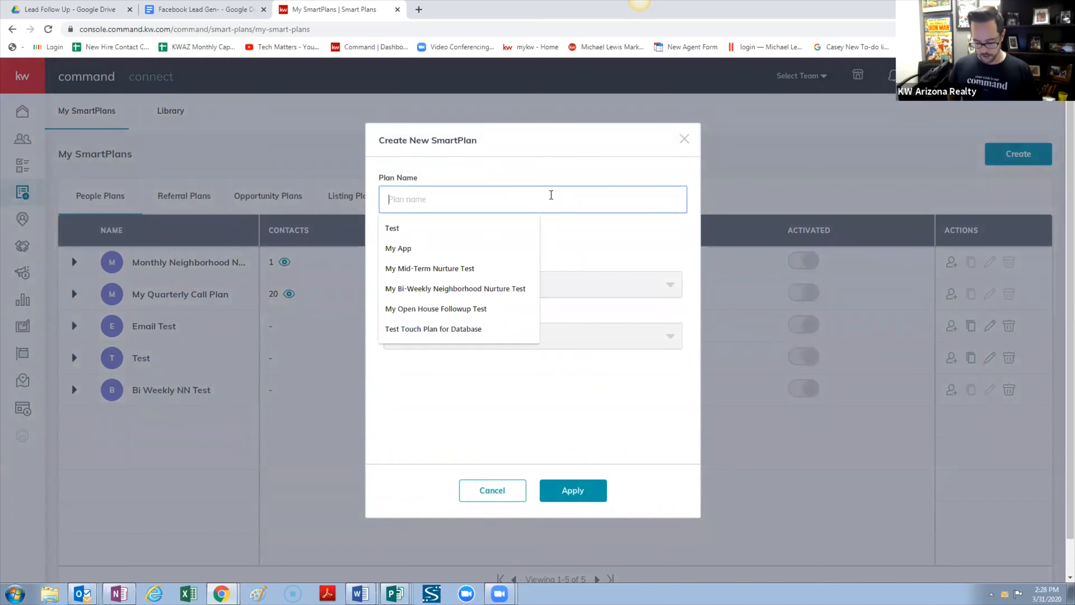
pyautogui.write('FB Lead ')
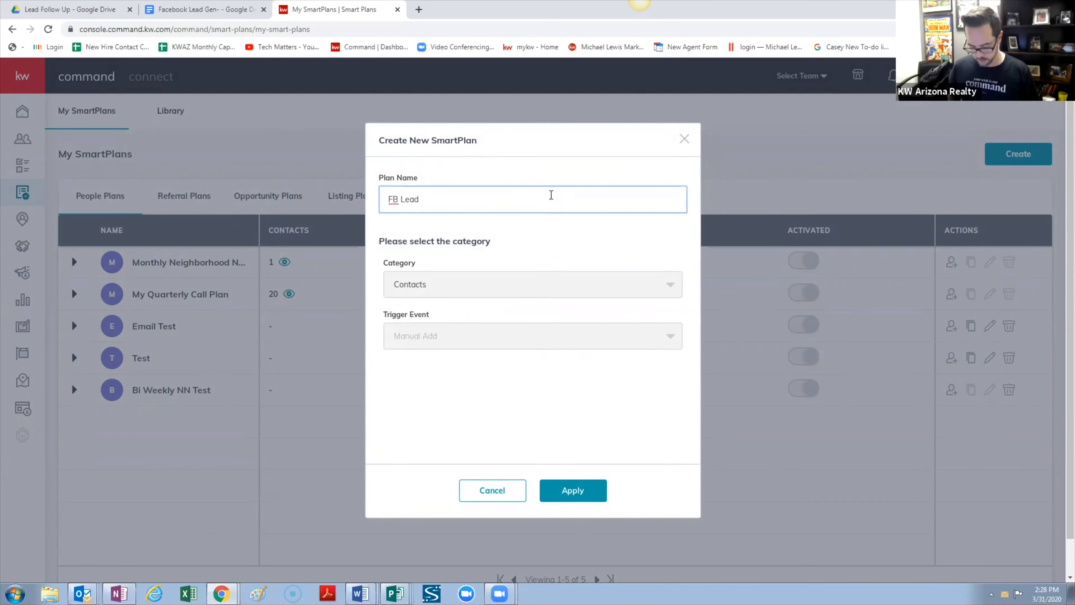
pyautogui.write('Follow ')
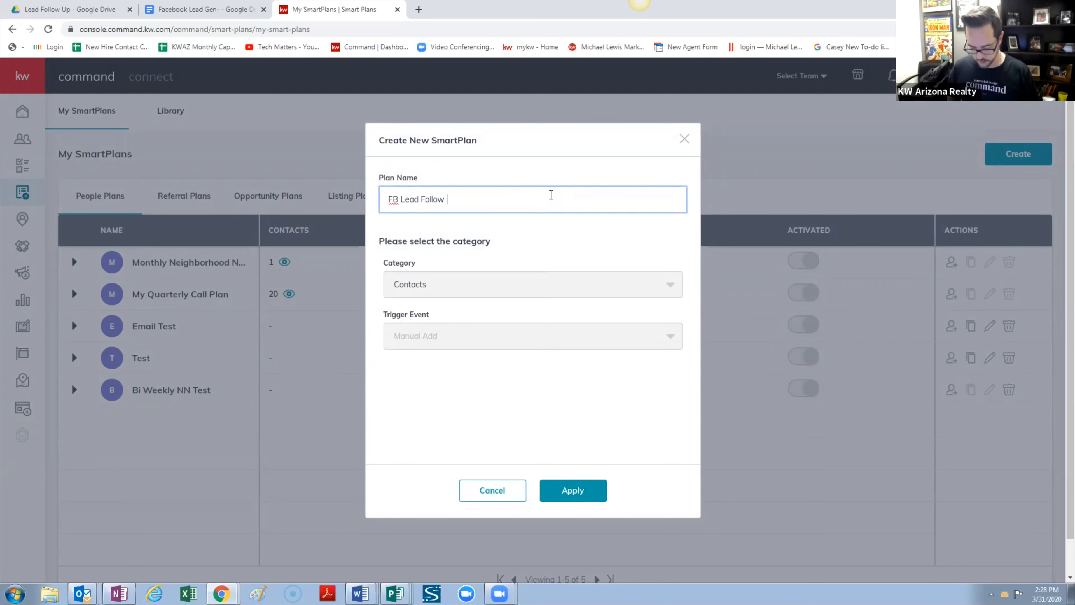
pyautogui.write('Up')
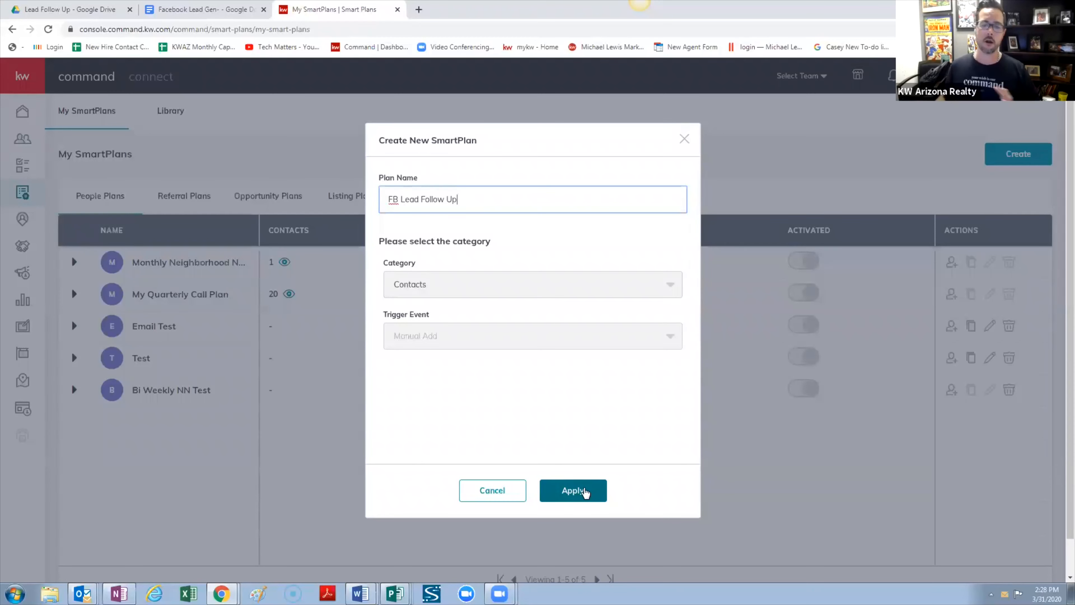
pyautogui.click(574, 491)
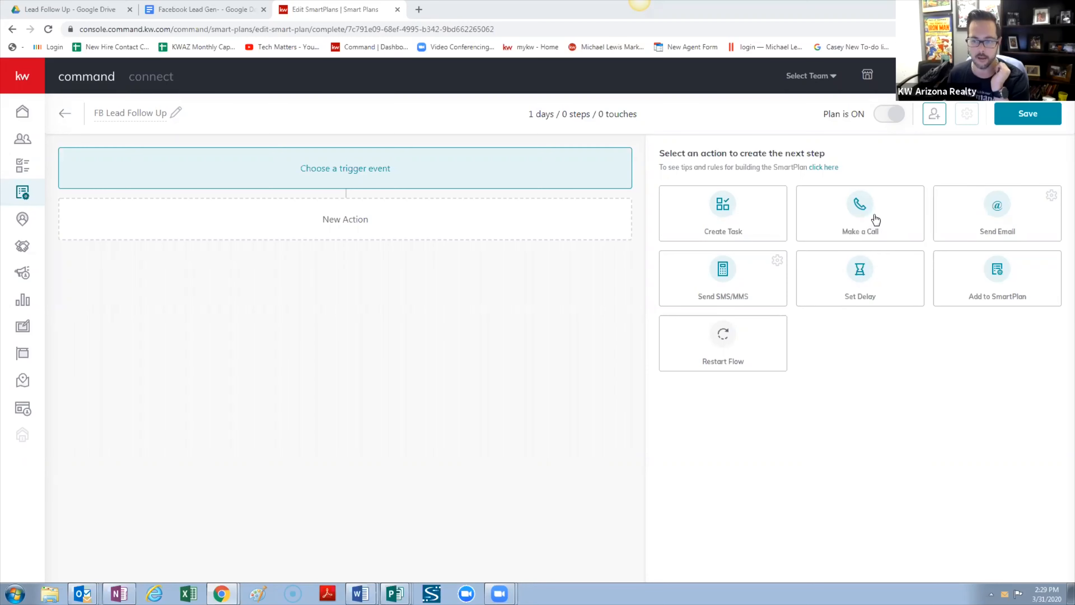
# Drag the Make a Call tile into the empty plan as its first action
pyautogui.moveTo(872, 222); pyautogui.dragTo(486, 249)
# Add a Make a Call step with the task name 'Call {contact.first.name}'
pyautogui.click(861, 211)
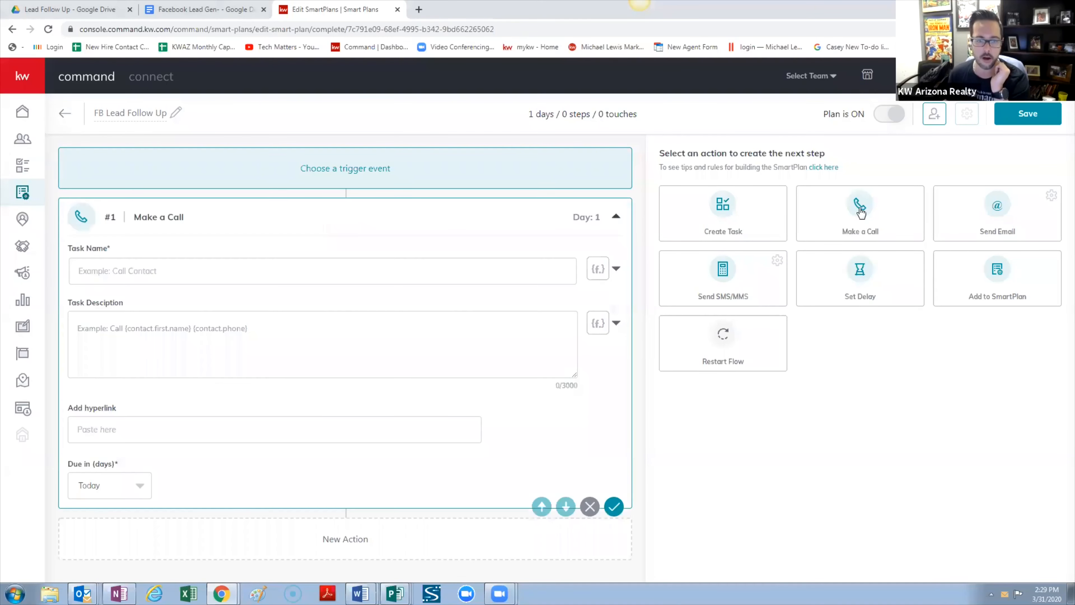
pyautogui.click(305, 264)
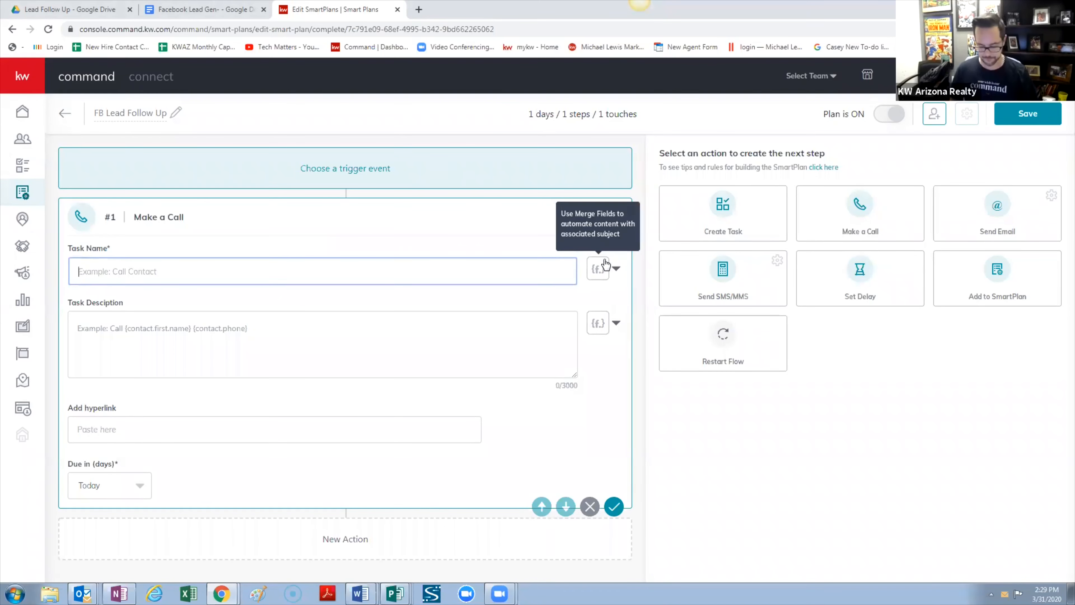
pyautogui.write('Call')
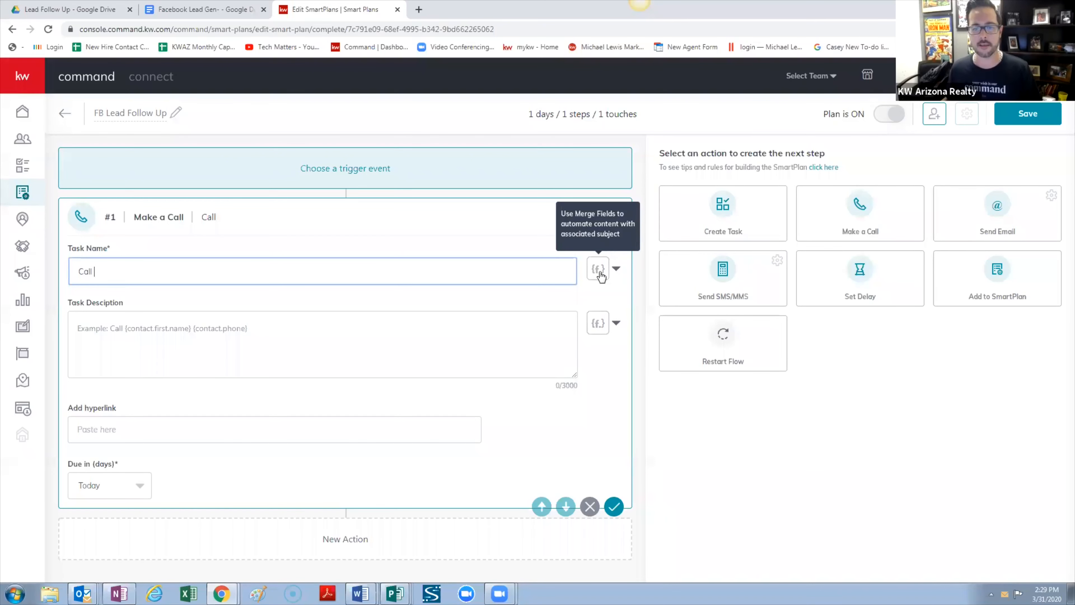
pyautogui.click(617, 270)
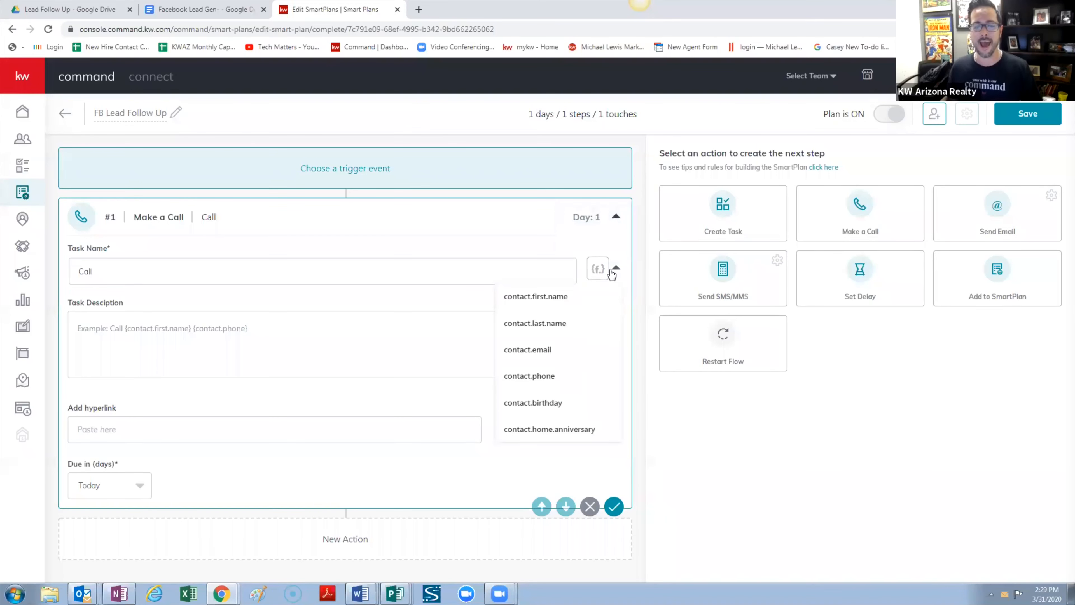
pyautogui.click(551, 298)
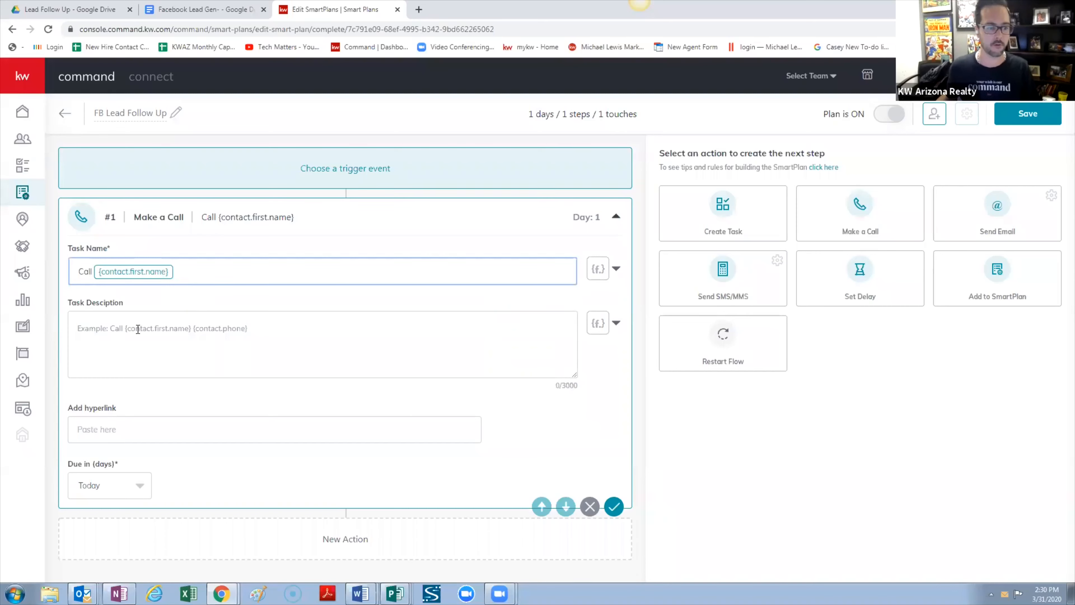
pyautogui.click(89, 327)
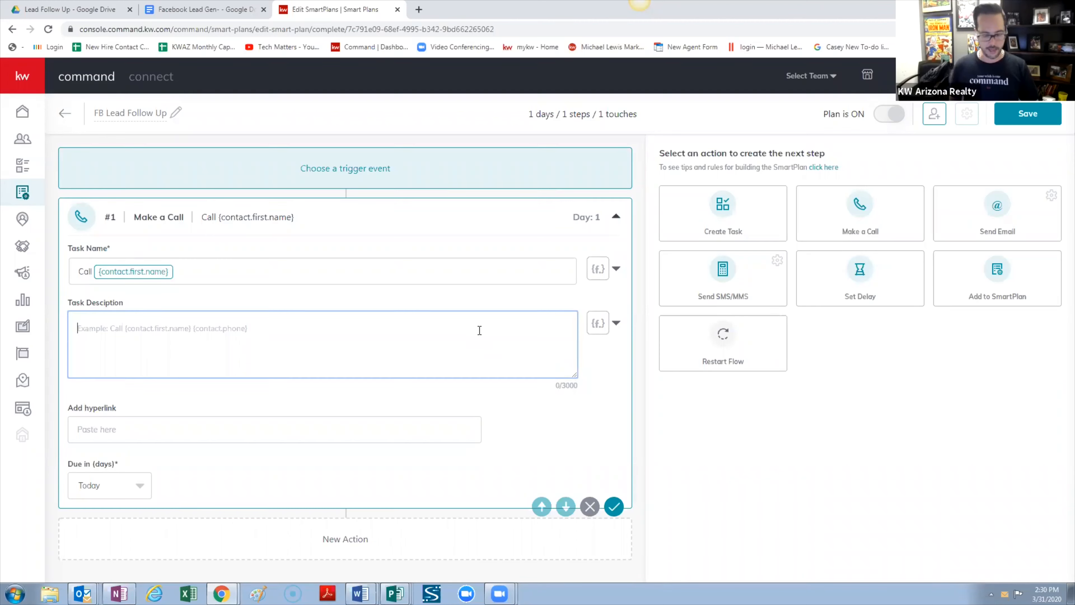
# Write the call description 'Call {contact.first.name} {contact.phone}'
pyautogui.write('Call')
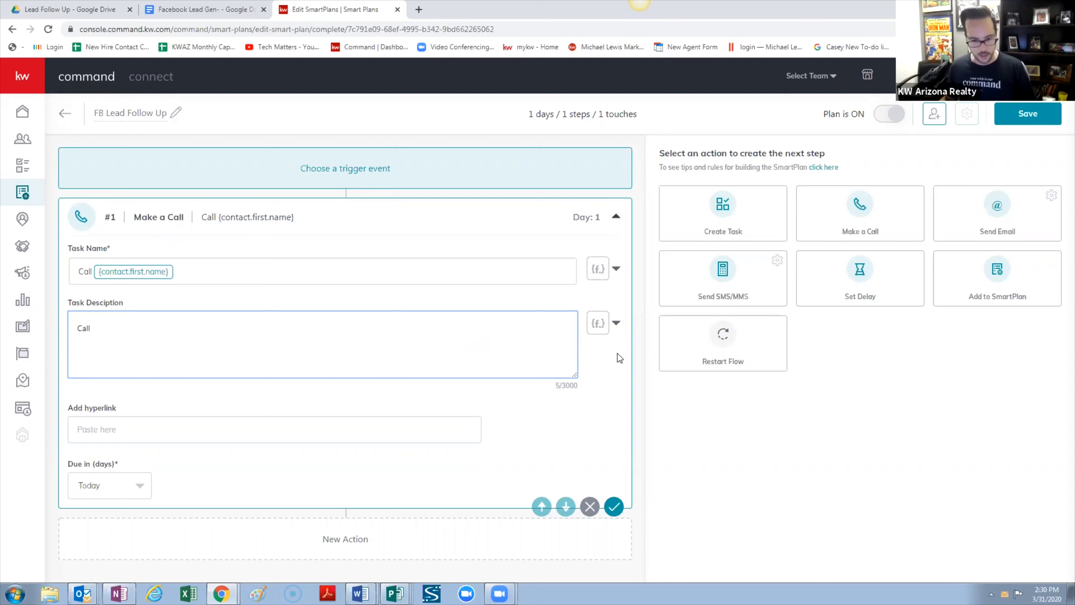
pyautogui.click(617, 323)
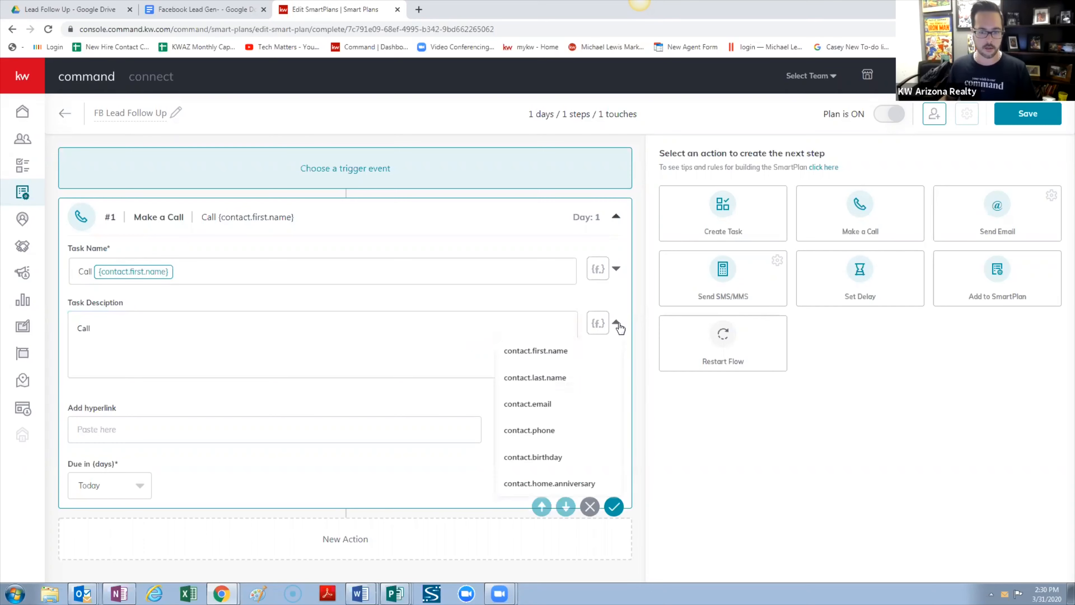
pyautogui.click(567, 351)
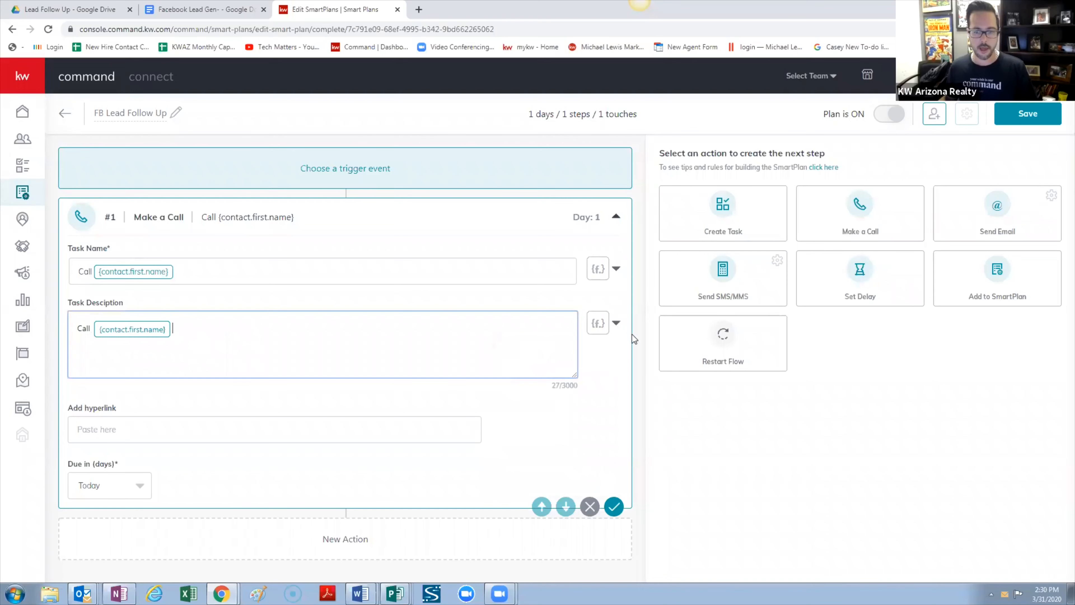
pyautogui.click(619, 324)
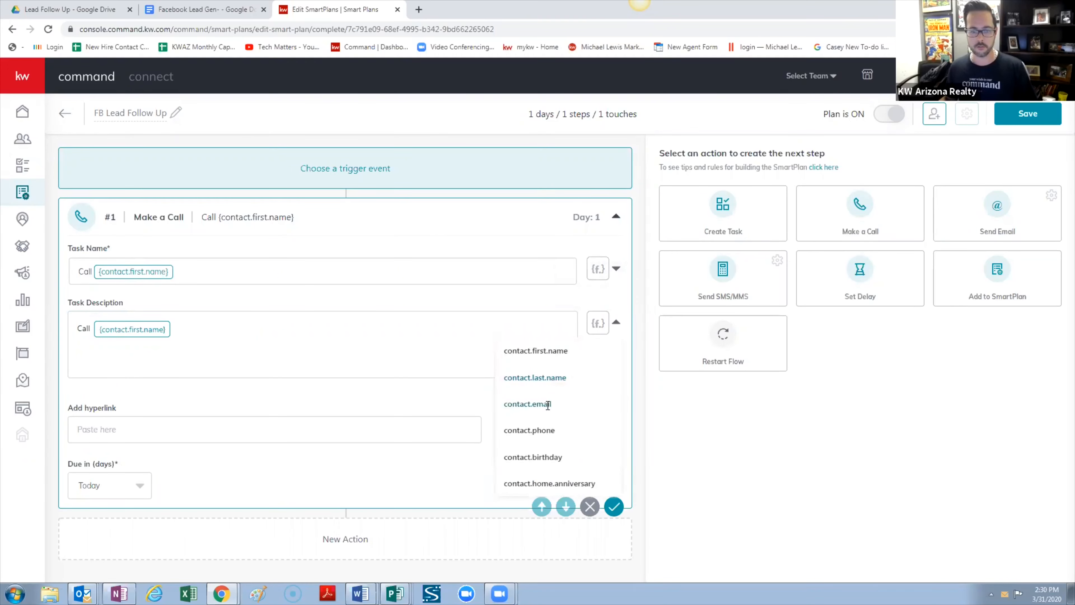
pyautogui.click(529, 430)
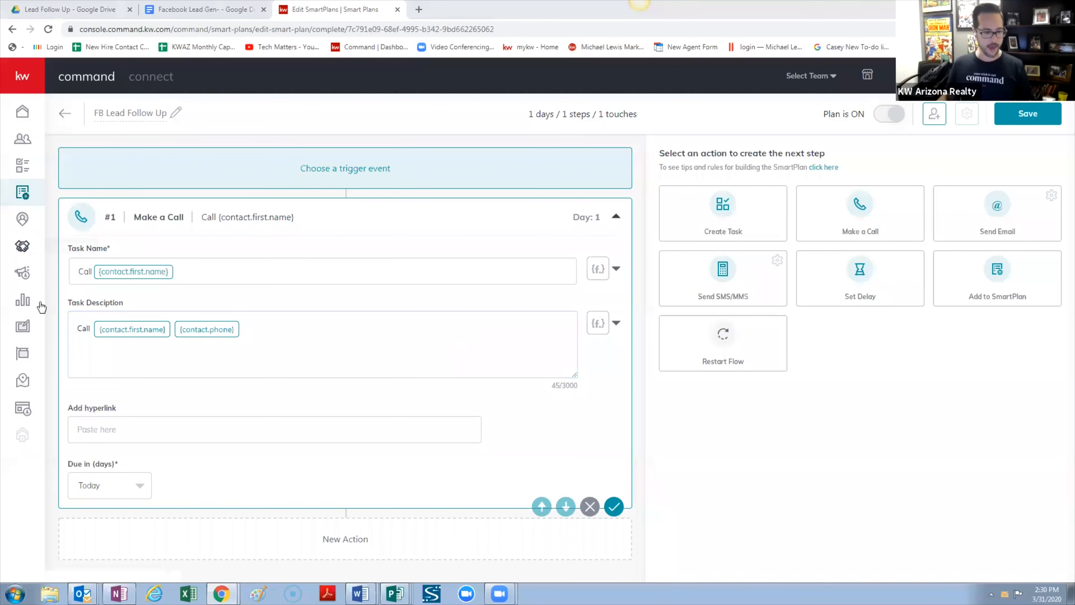
pyautogui.click(83, 352)
# Paste the call script and replace its First Name placeholder with the {contact.first.name} field
pyautogui.write("Hi First Name.  It's Agent Name with Keller Williams Arizona Realty.  Thanks for checking out my listing at ________ on Facebook.  I'm going to put together a list of similar properties for you is there anything specific that you are looking for?")
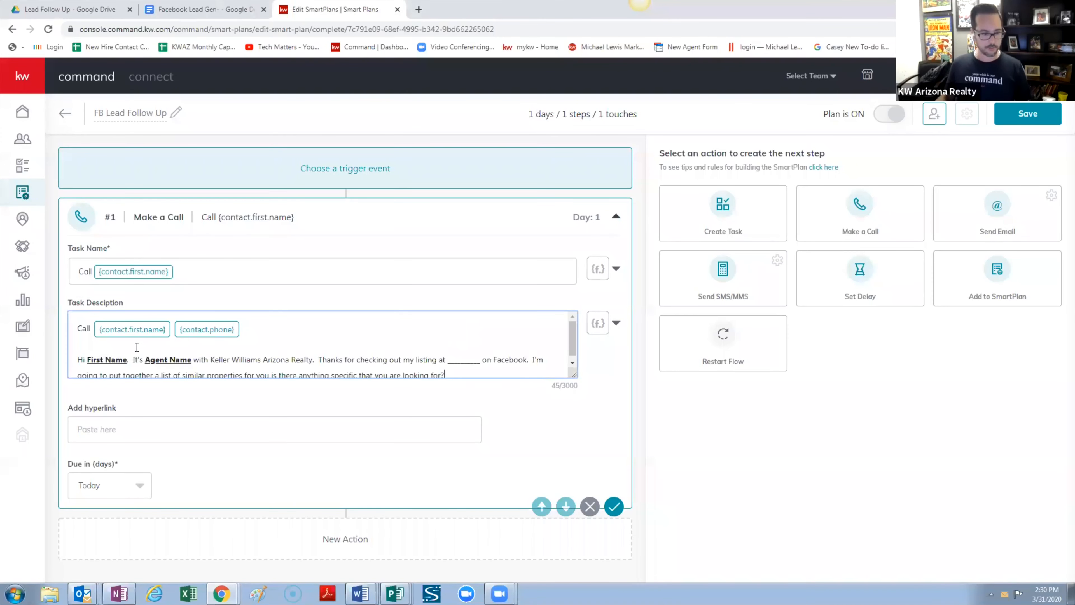
pyautogui.scroll(-1, 139, 350)
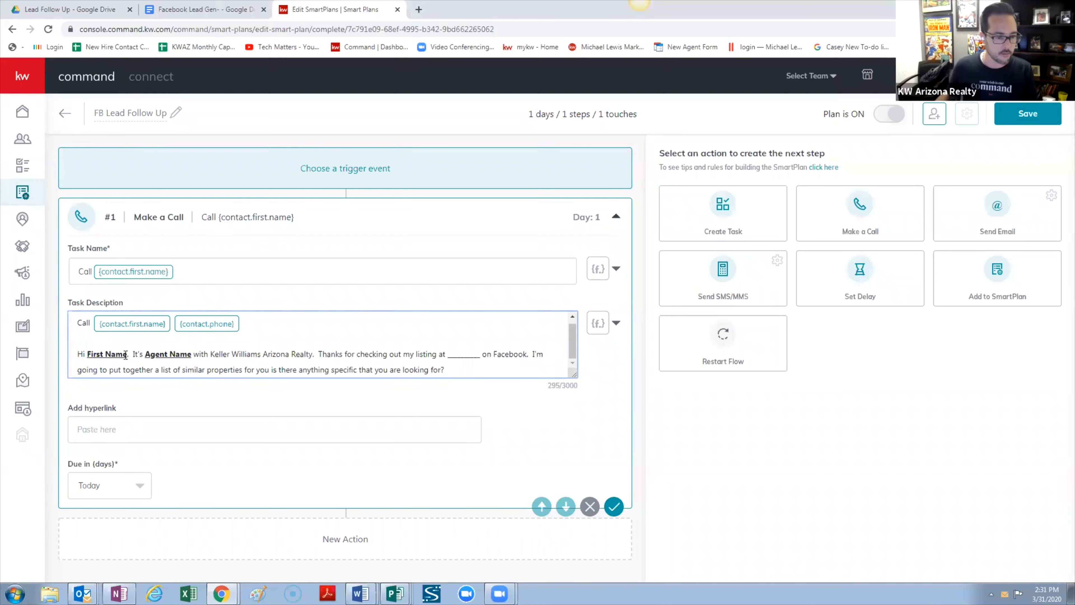
pyautogui.moveTo(128, 354); pyautogui.dragTo(86, 354)
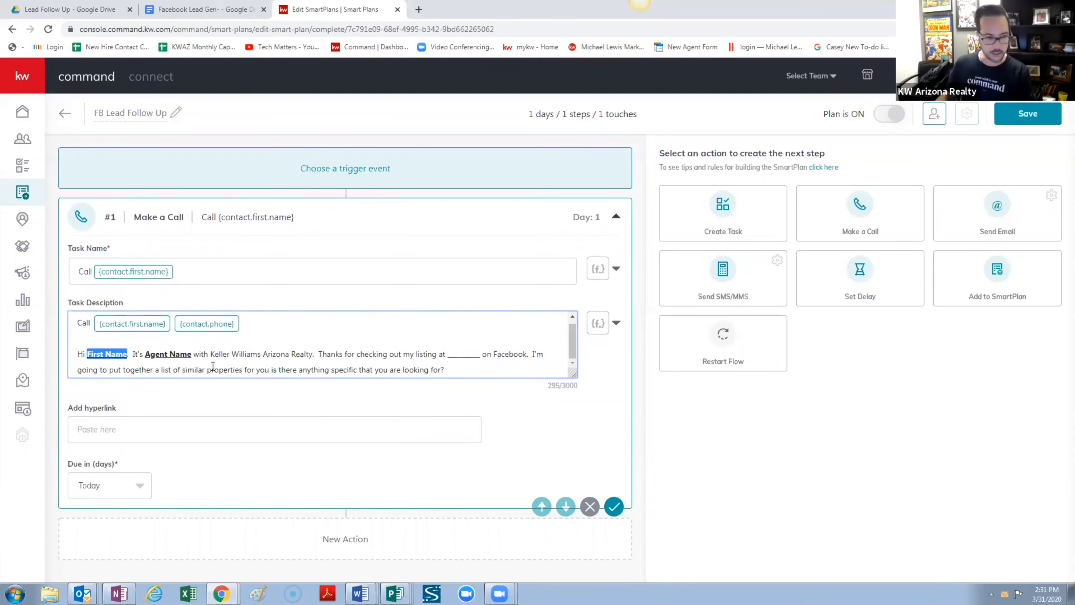
pyautogui.press('BackSpace')
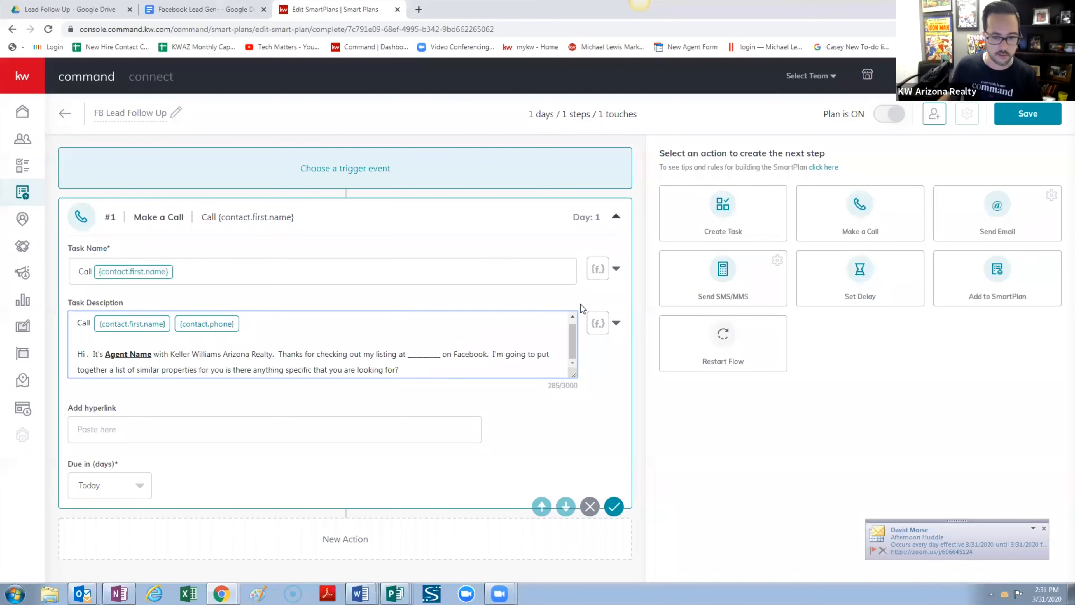
pyautogui.click(615, 324)
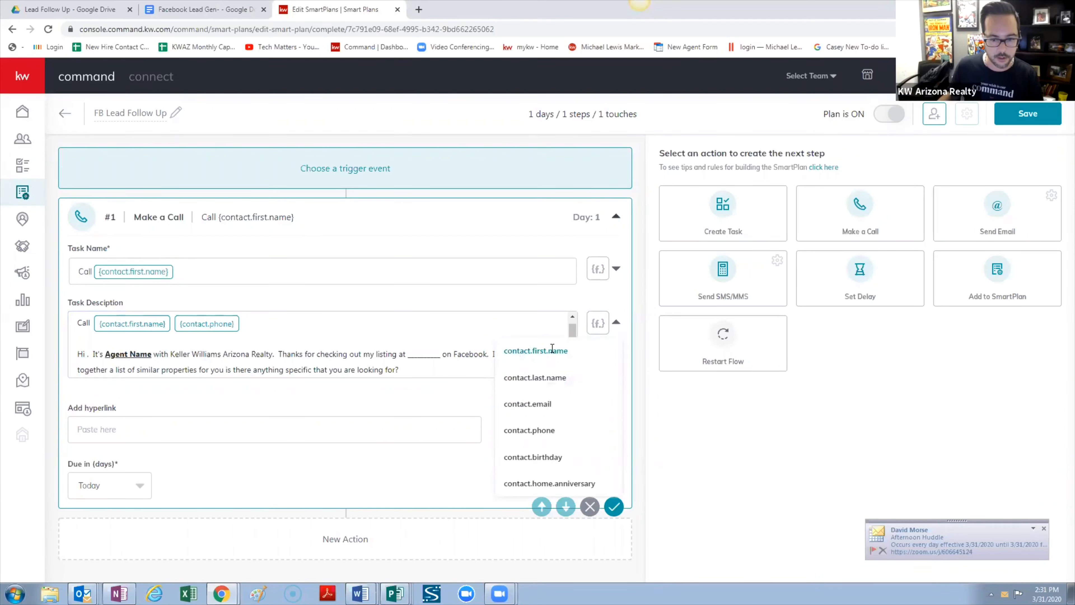
pyautogui.click(535, 350)
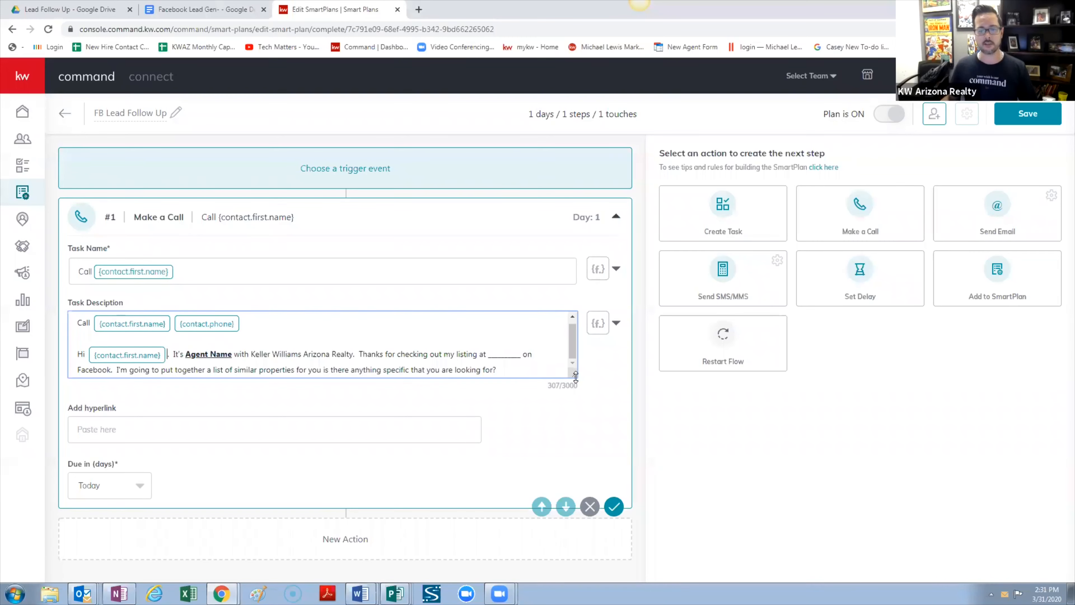
# Enlarge the description box and replace Agent Name with the agent's own name
pyautogui.moveTo(575, 375); pyautogui.dragTo(580, 388)
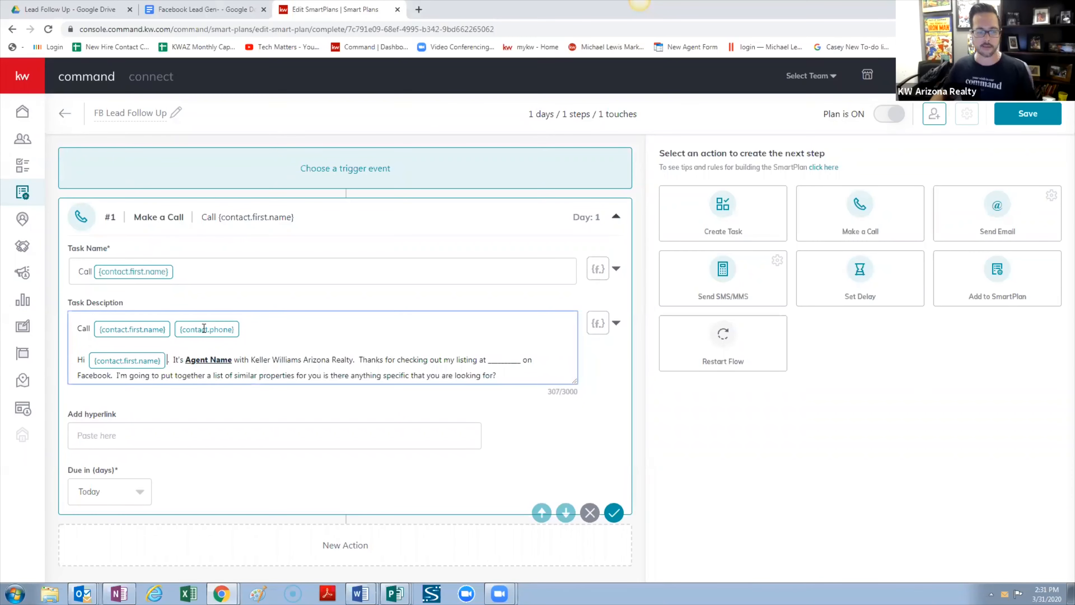
pyautogui.click(616, 322)
pyautogui.click(343, 346)
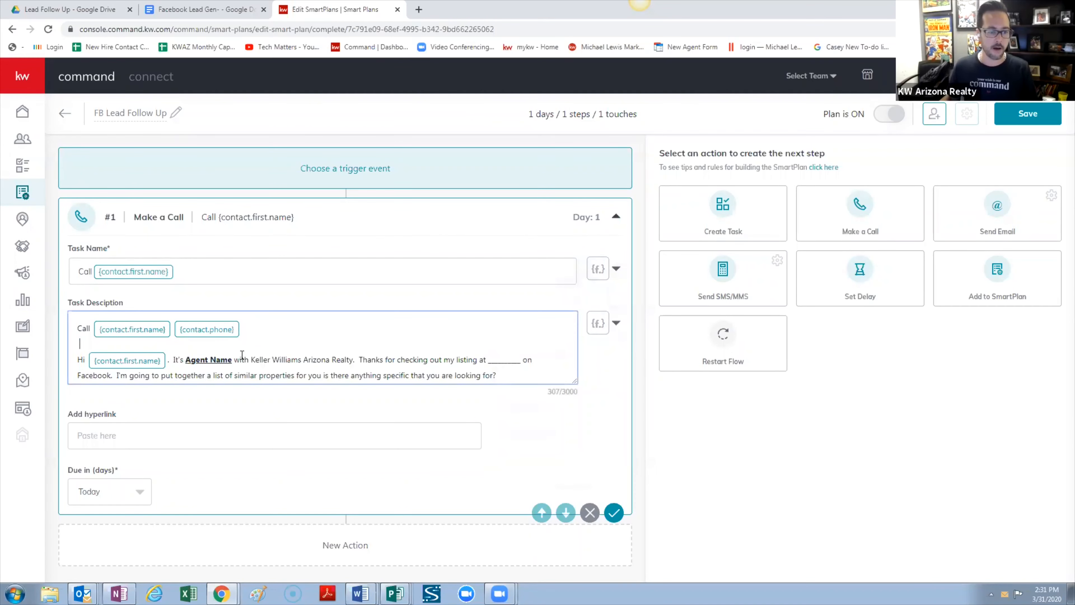
pyautogui.moveTo(231, 360); pyautogui.dragTo(188, 354)
pyautogui.write('Casey Doty')
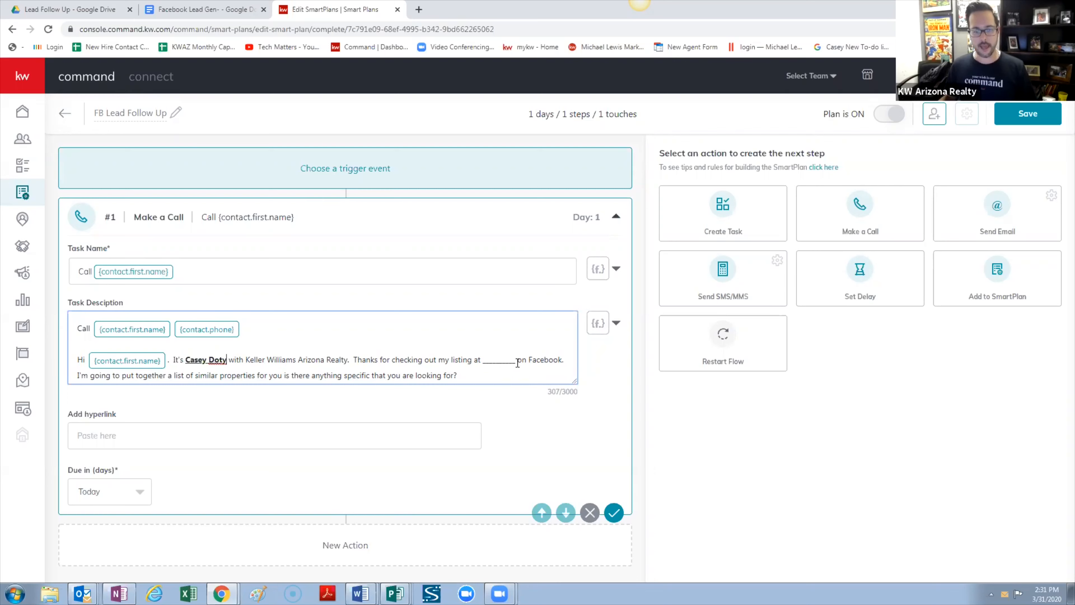
pyautogui.moveTo(517, 363); pyautogui.dragTo(483, 356)
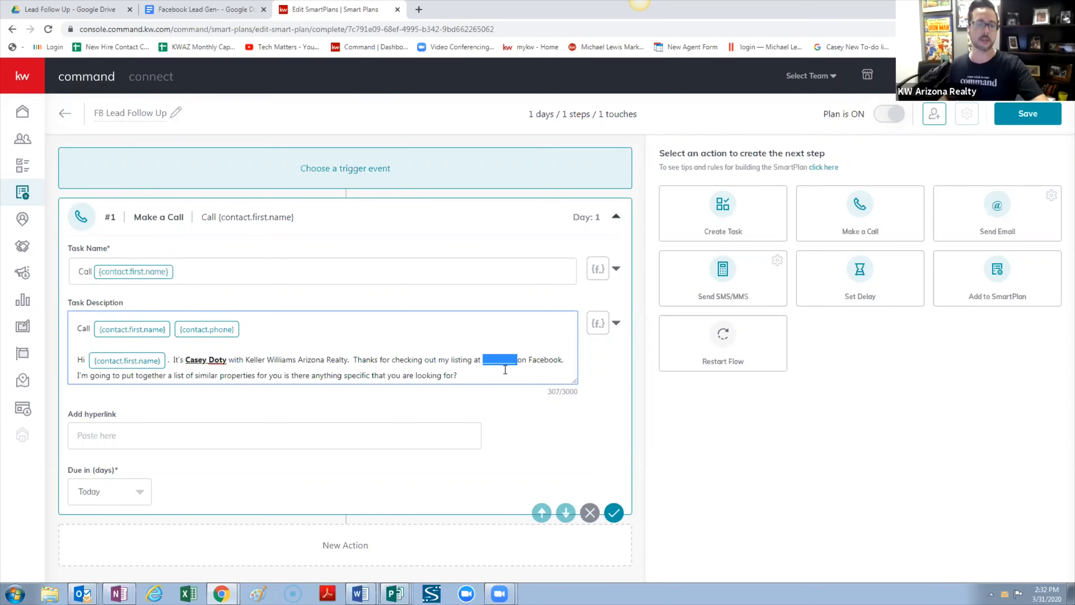
# Add a Send SMS/MMS action as step #2 after the call
pyautogui.click(541, 367)
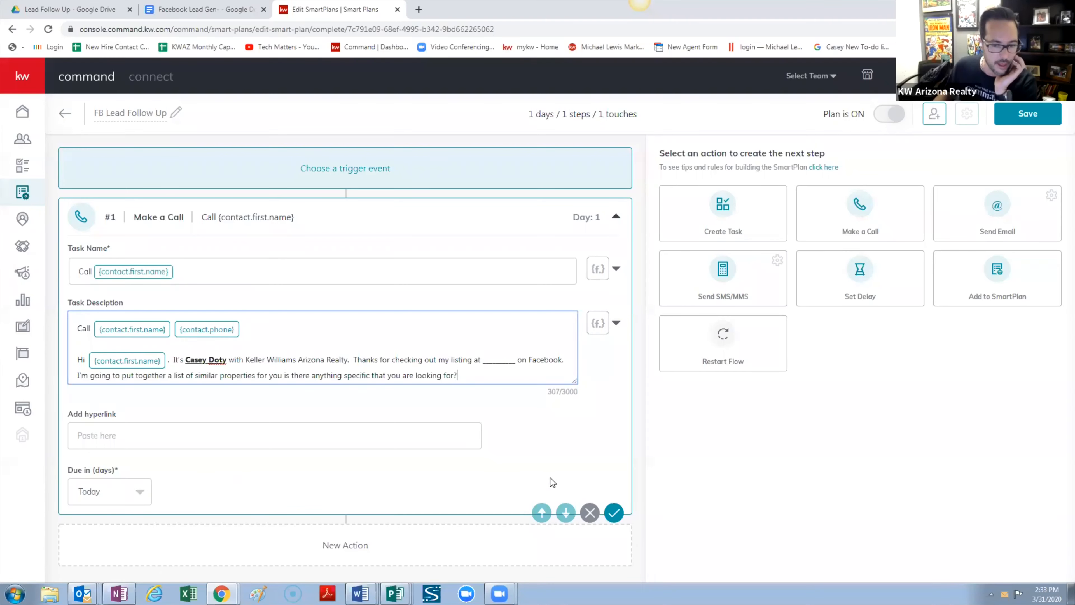
pyautogui.click(733, 274)
pyautogui.scroll(-5, 316, 409)
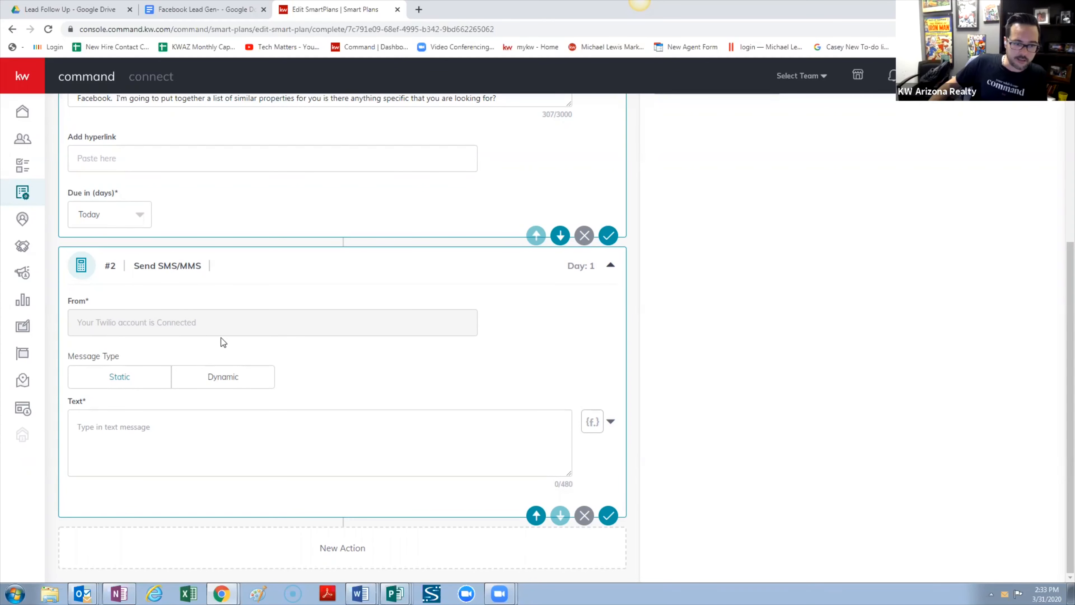
# Scroll back to the top of the plan to see the action cards
pyautogui.scroll(5, 881, 415)
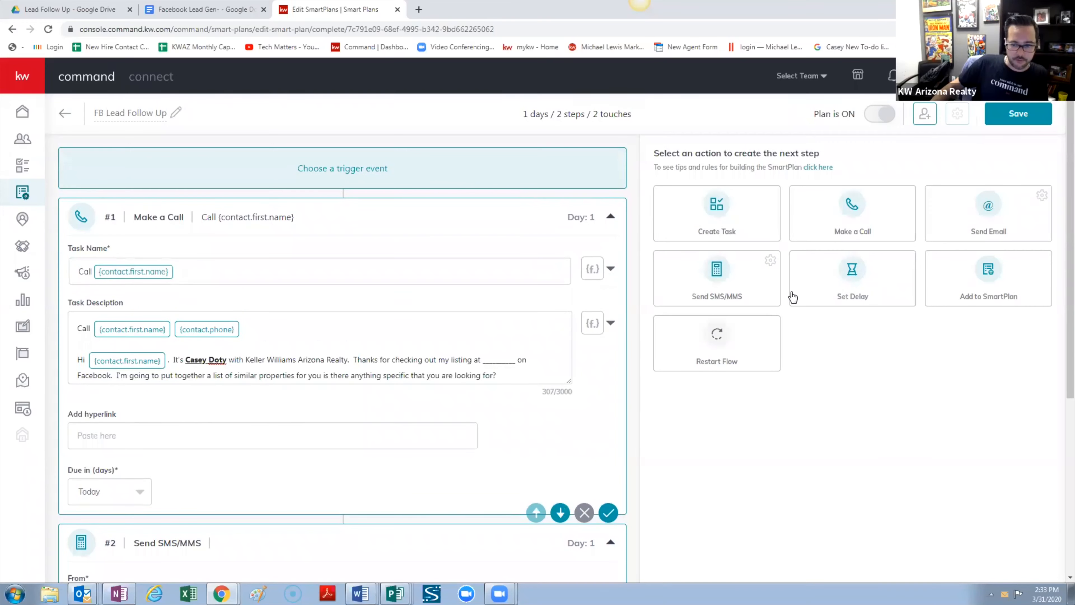
# Add a Create Task step to the plan
pyautogui.click(729, 236)
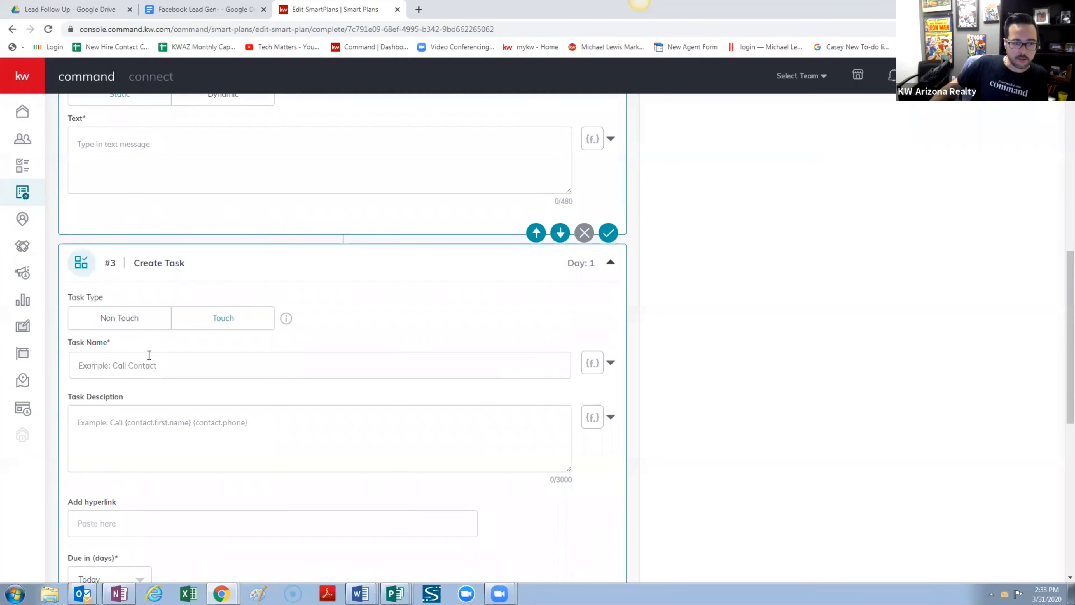
pyautogui.scroll(10, 157, 244)
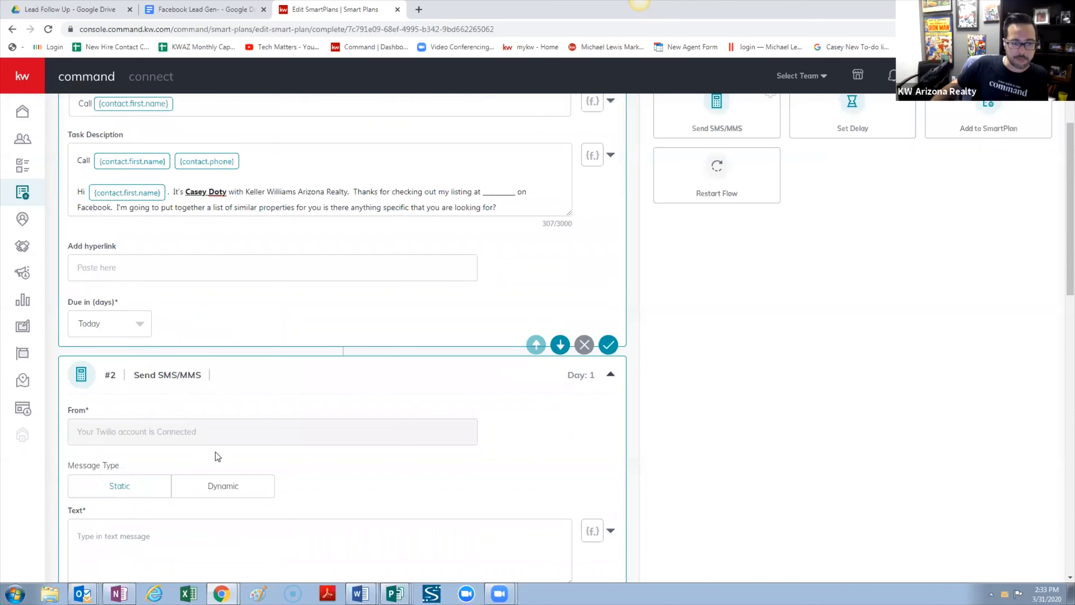
pyautogui.scroll(-10, 116, 459)
pyautogui.scroll(-1, 126, 447)
# Name the task 'Text' followed by the contact's first-name and phone merge fields
pyautogui.click(228, 410)
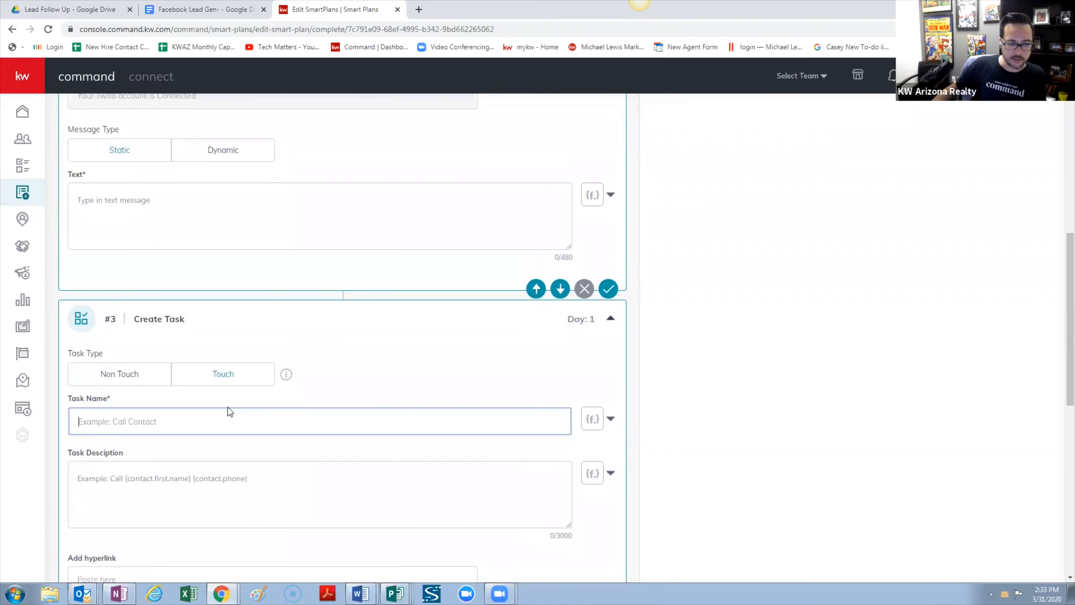
pyautogui.write('Test')
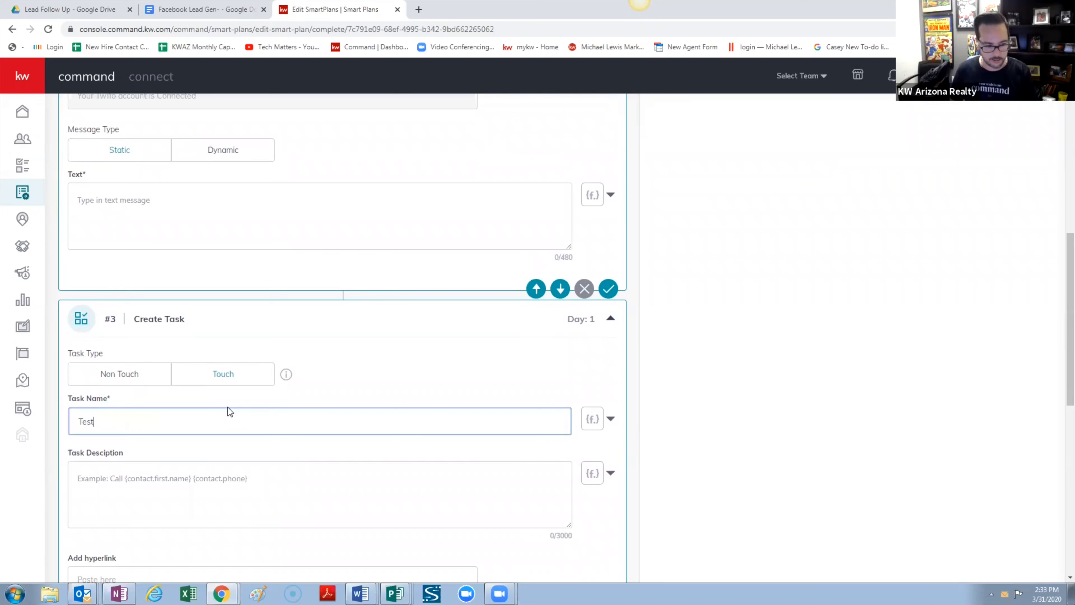
pyautogui.press('BackSpace')
pyautogui.press('BackSpace')
pyautogui.write('xt')
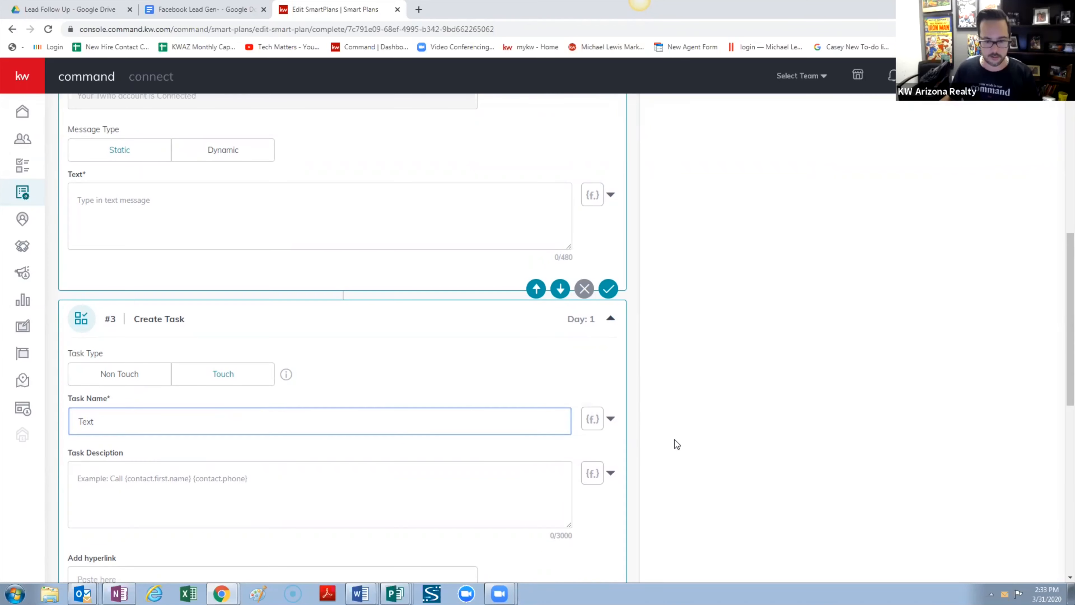
pyautogui.click(612, 419)
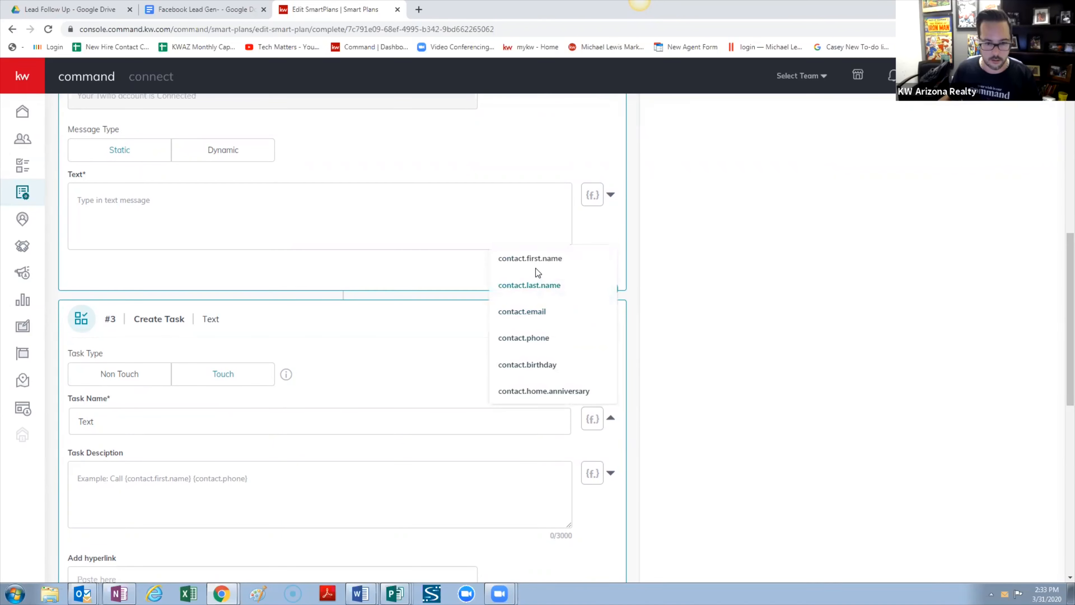
pyautogui.click(538, 257)
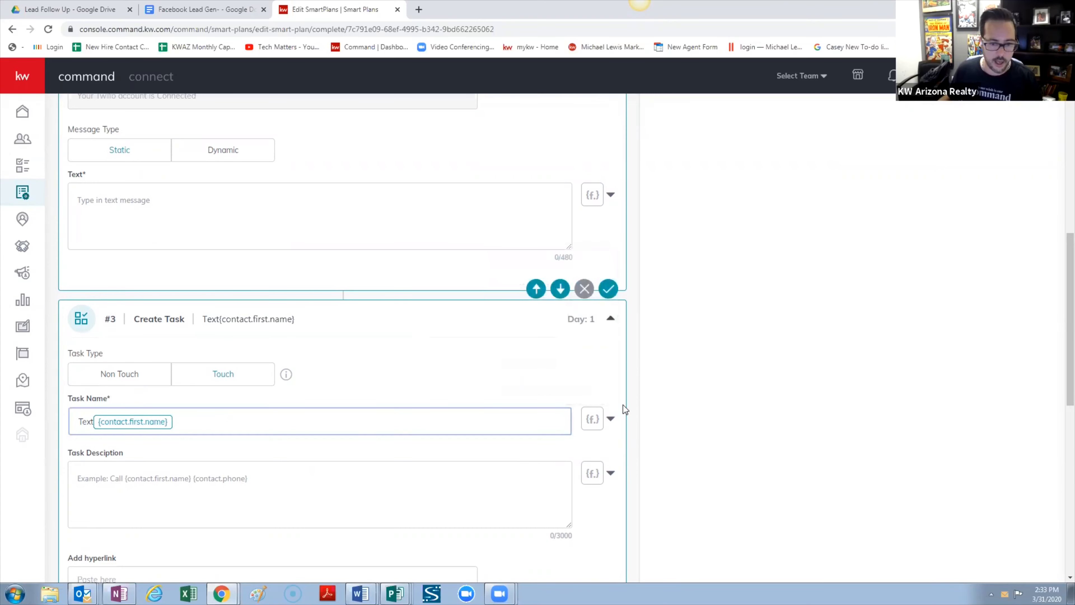
pyautogui.click(612, 420)
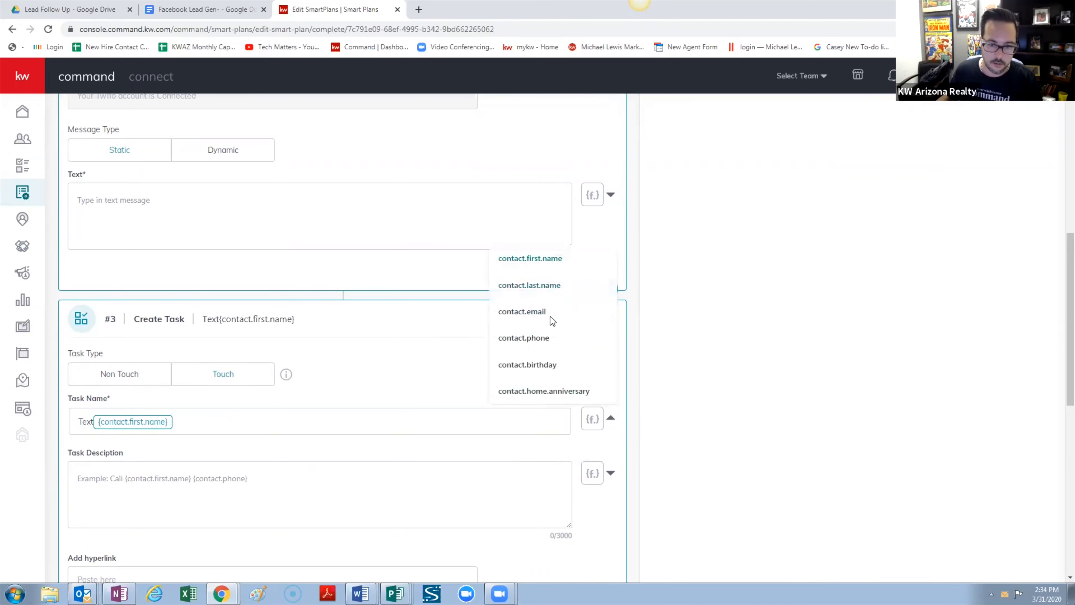
pyautogui.click(544, 339)
# Visit another window for the message, then return to the task description
pyautogui.scroll(-3, 239, 425)
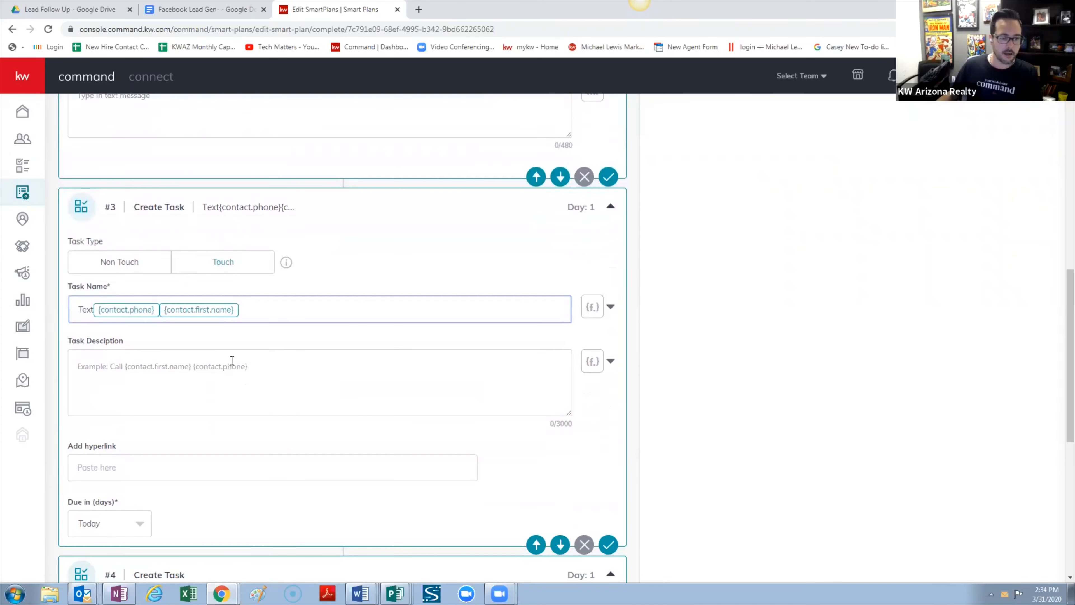
pyautogui.click(237, 376)
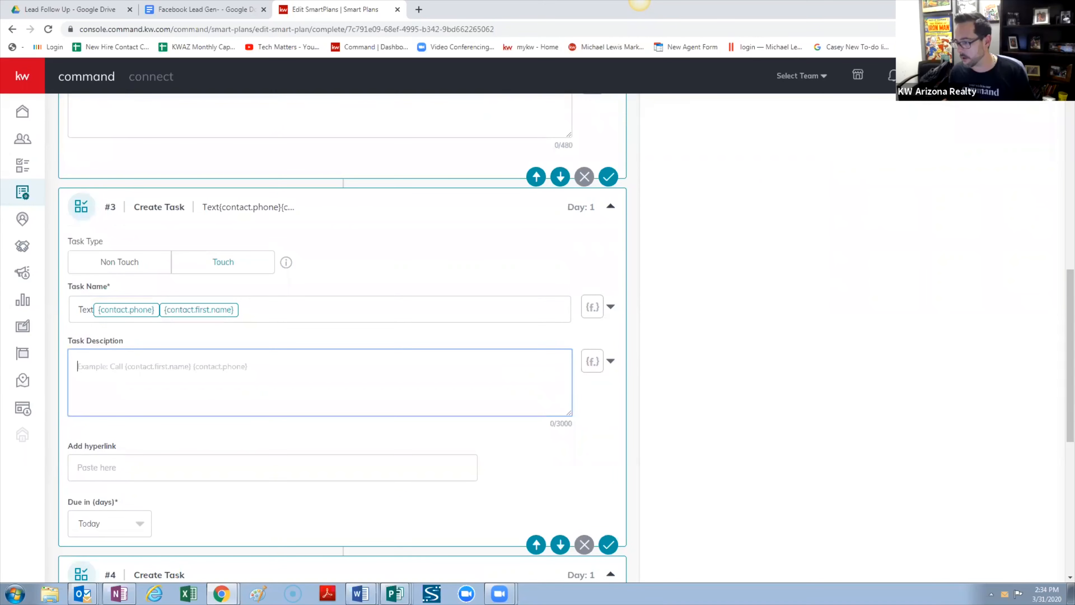
pyautogui.click(639, 1)
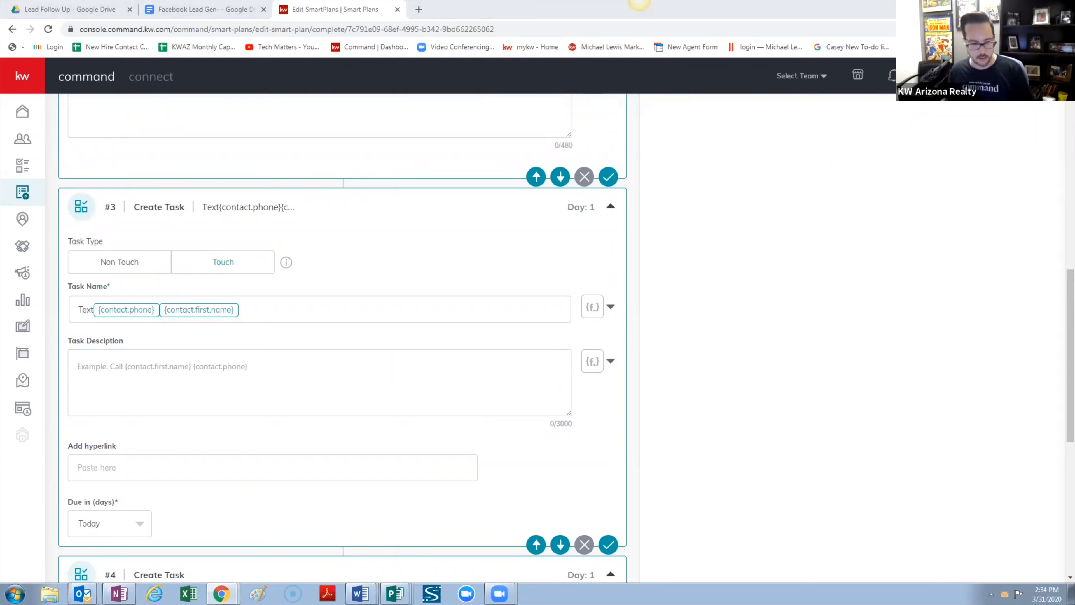
pyautogui.click(207, 370)
# Paste the two-line text script into the description and correct 'facebook' to 'Facebook'
pyautogui.write("Hi First Name.  It's Agent Name with Keller Williams Arizona Realty.  Thanks again for checking out my listing at ________ on facebook. I'm going to put together a list of similar properties for you is there anything specific that you are looking for?")
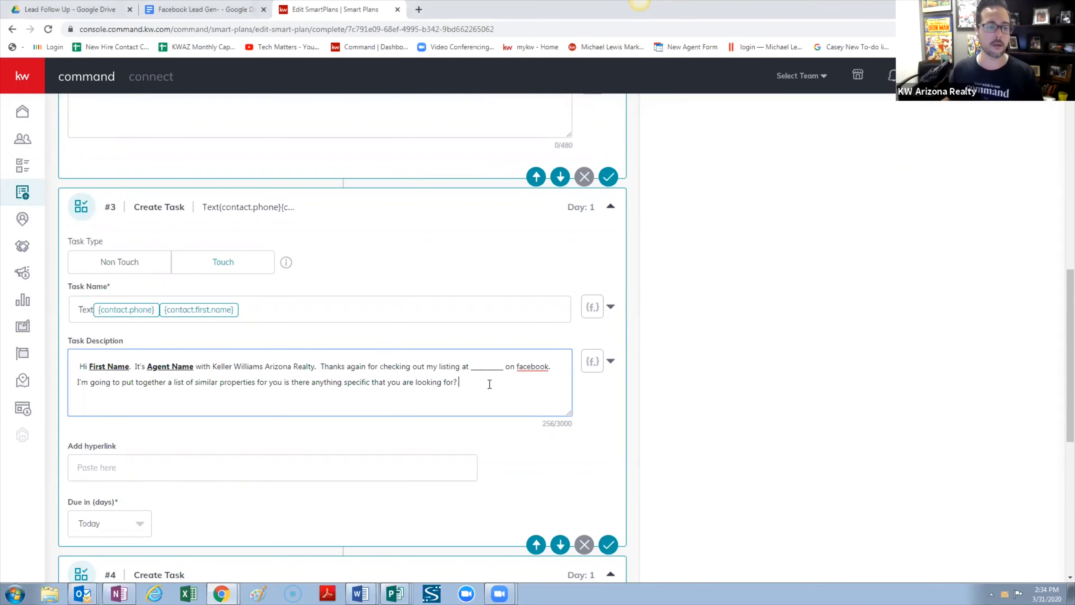
pyautogui.scroll(5, 466, 386)
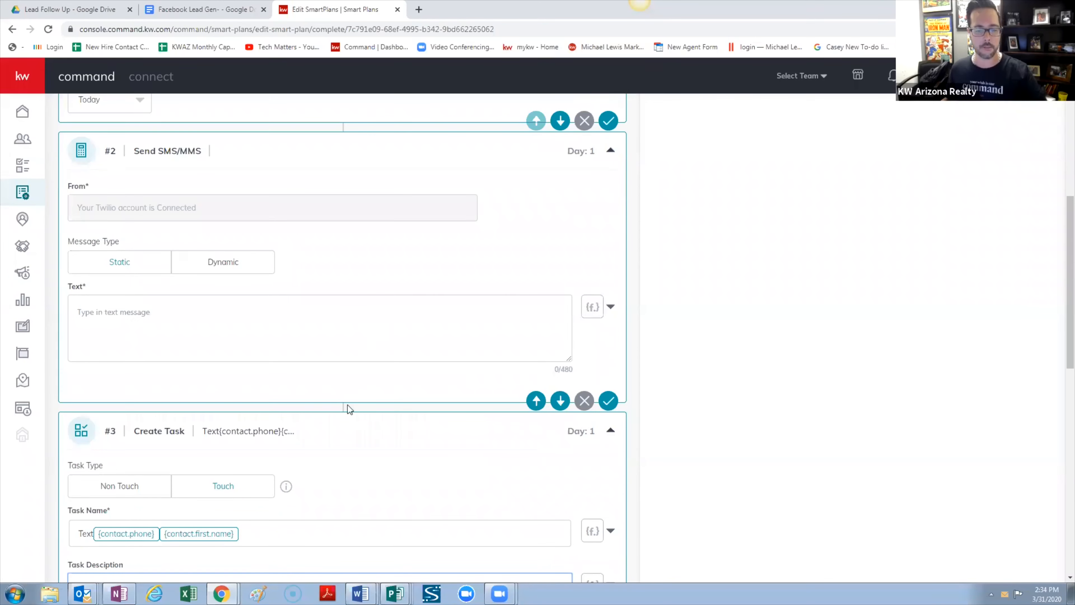
pyautogui.scroll(-5, 335, 396)
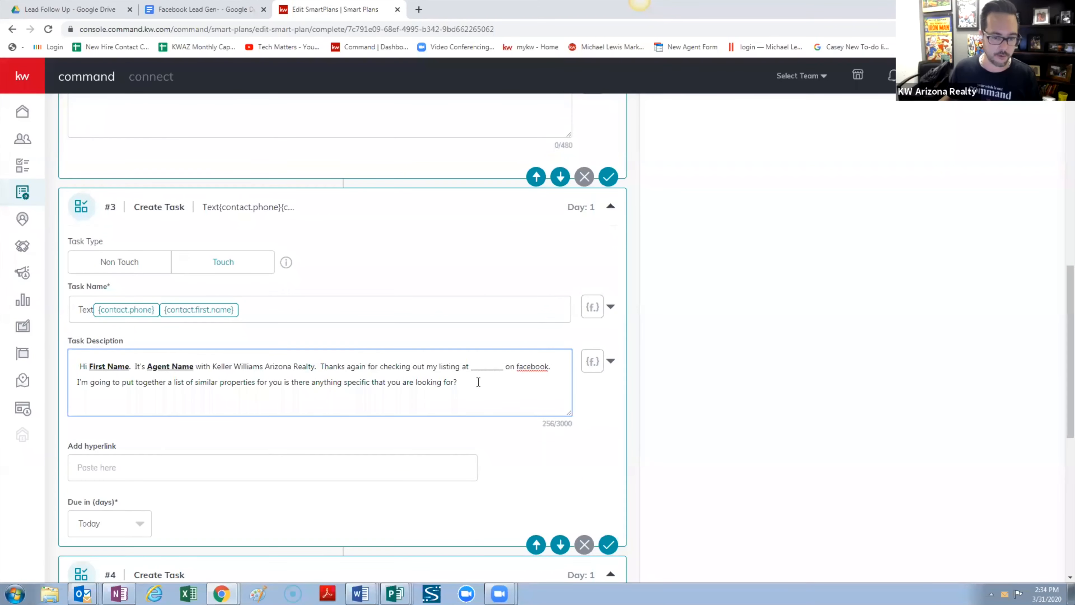
pyautogui.rightClick(535, 366)
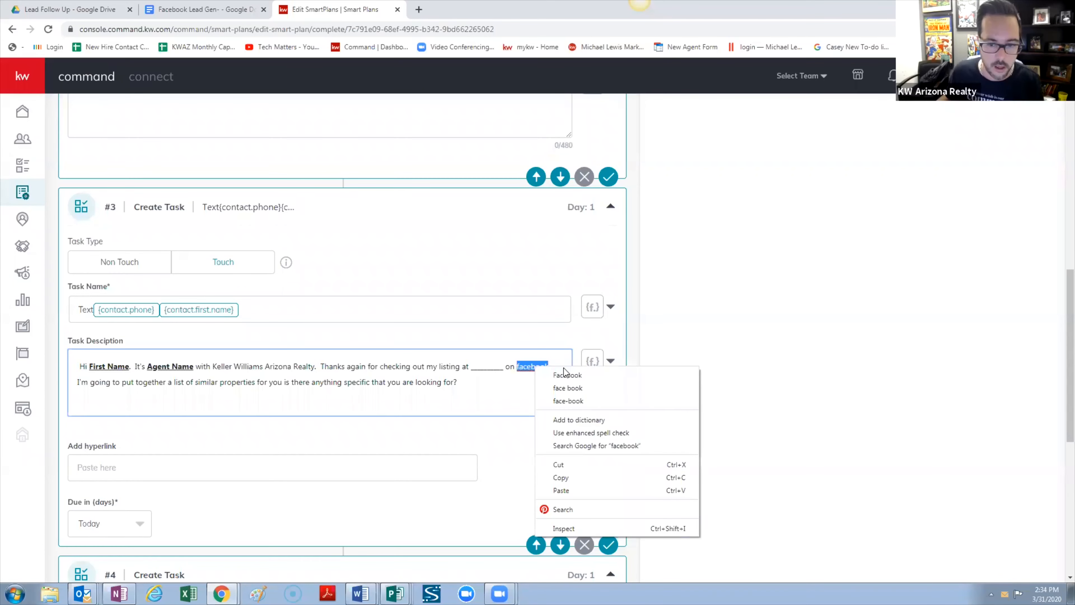
pyautogui.click(565, 371)
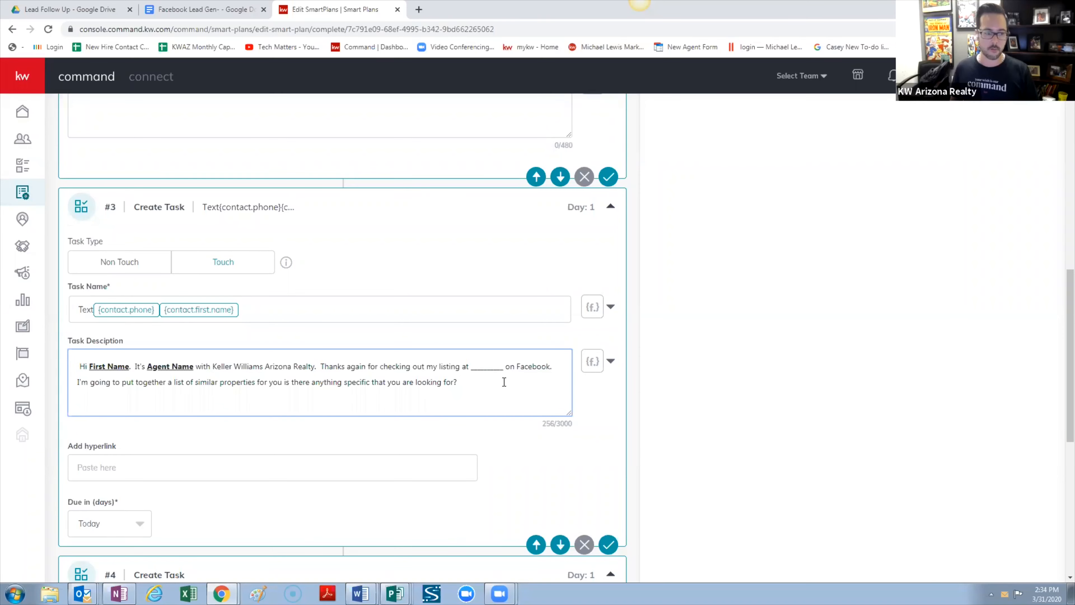
pyautogui.press('Return')
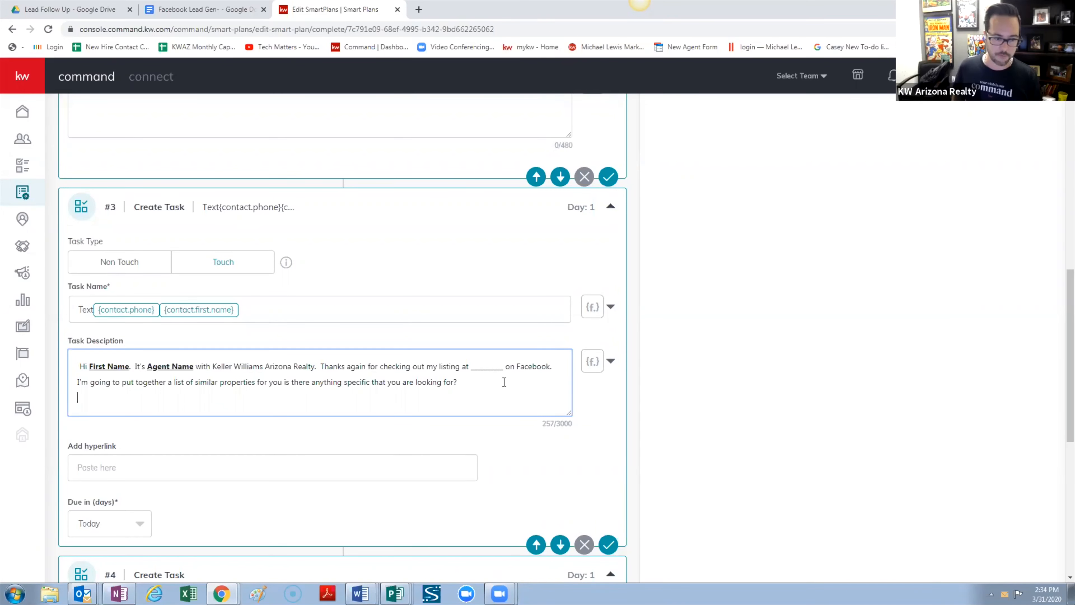
pyautogui.write('Casey')
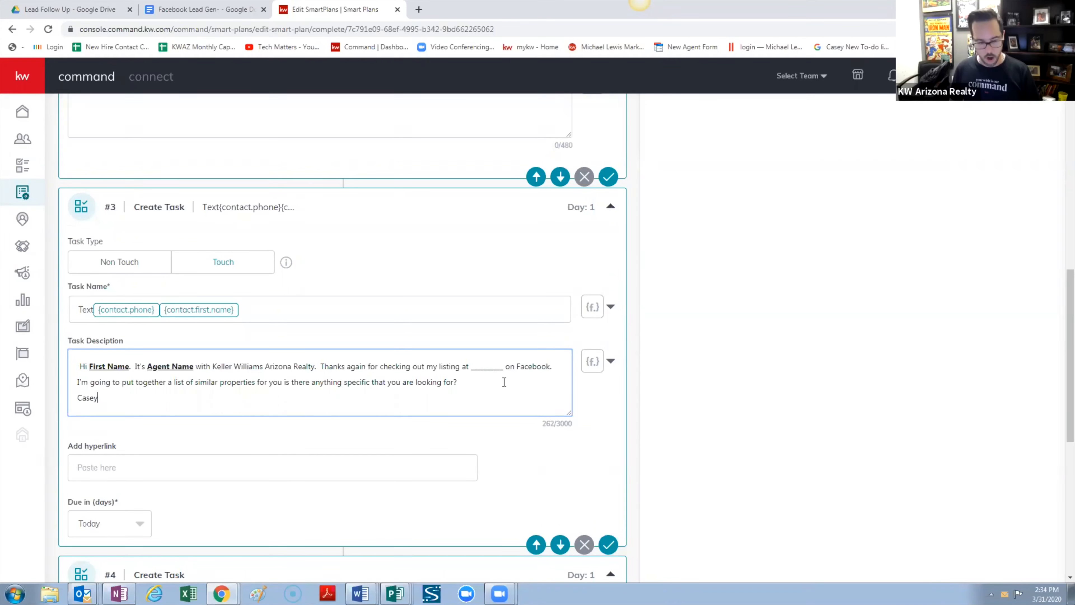
pyautogui.write(' Doty')
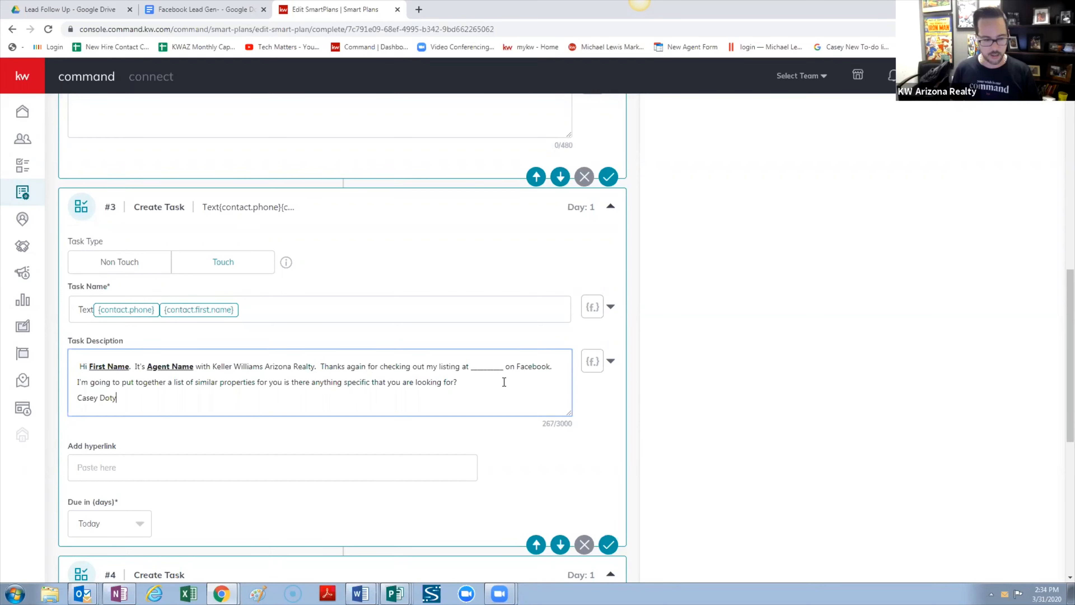
pyautogui.press('Return')
pyautogui.write('Keller')
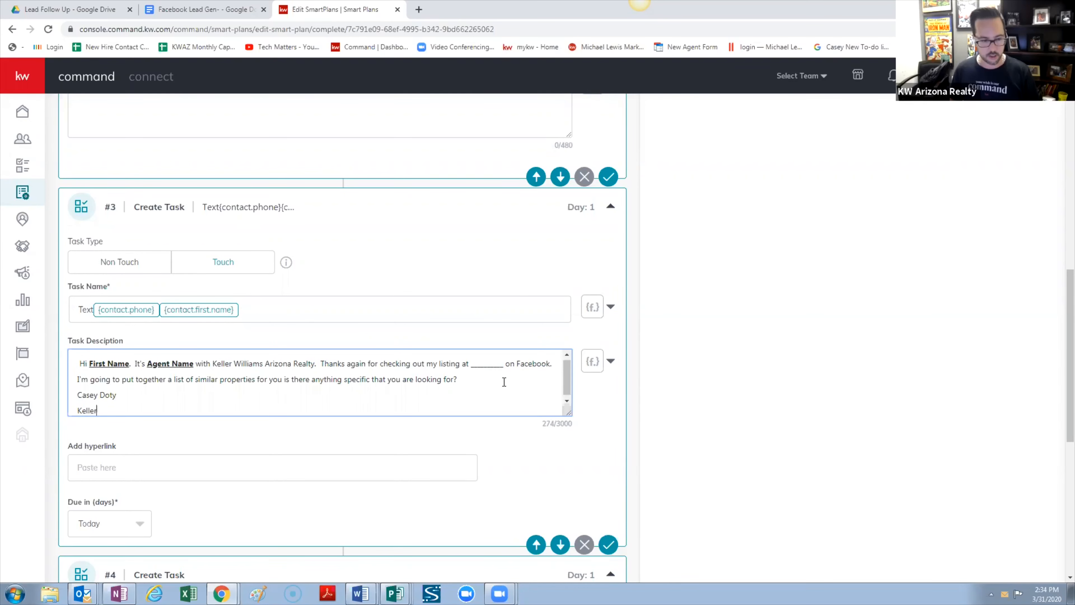
pyautogui.write(' Williams')
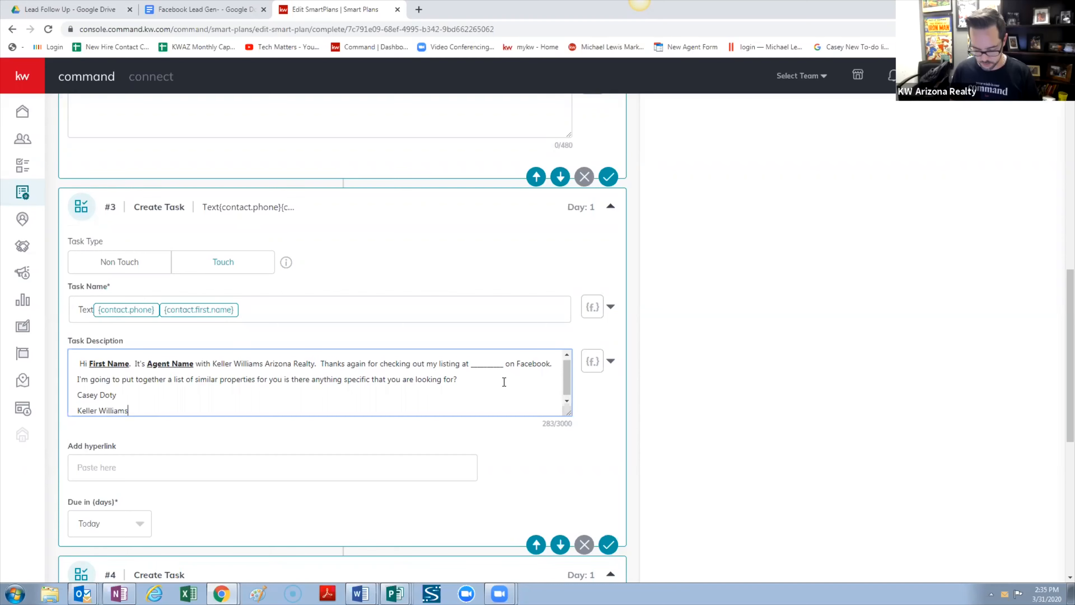
pyautogui.write(' Arizona ')
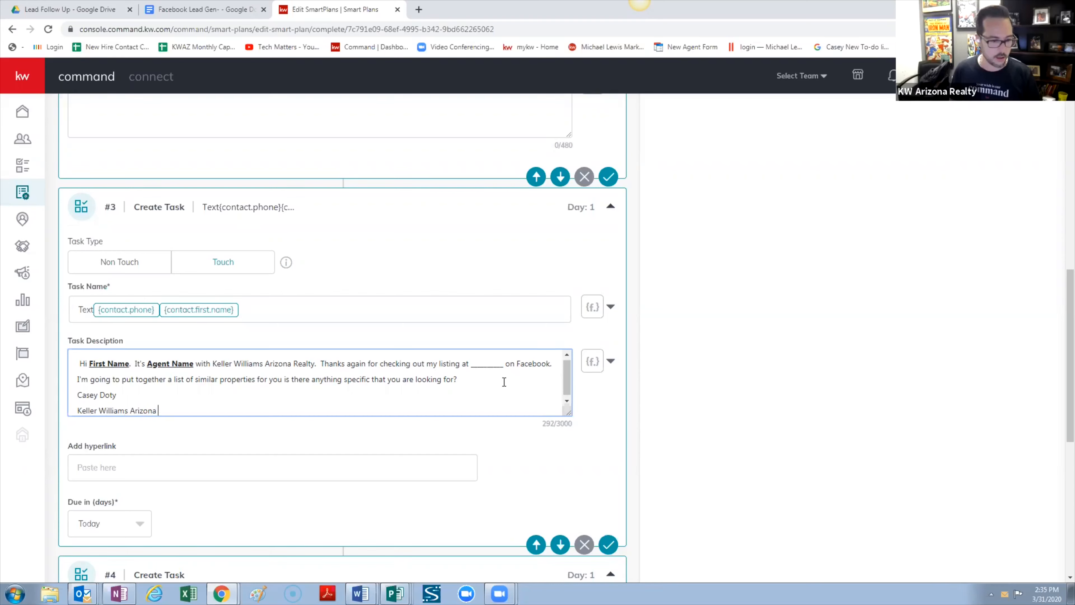
pyautogui.write('REalty')
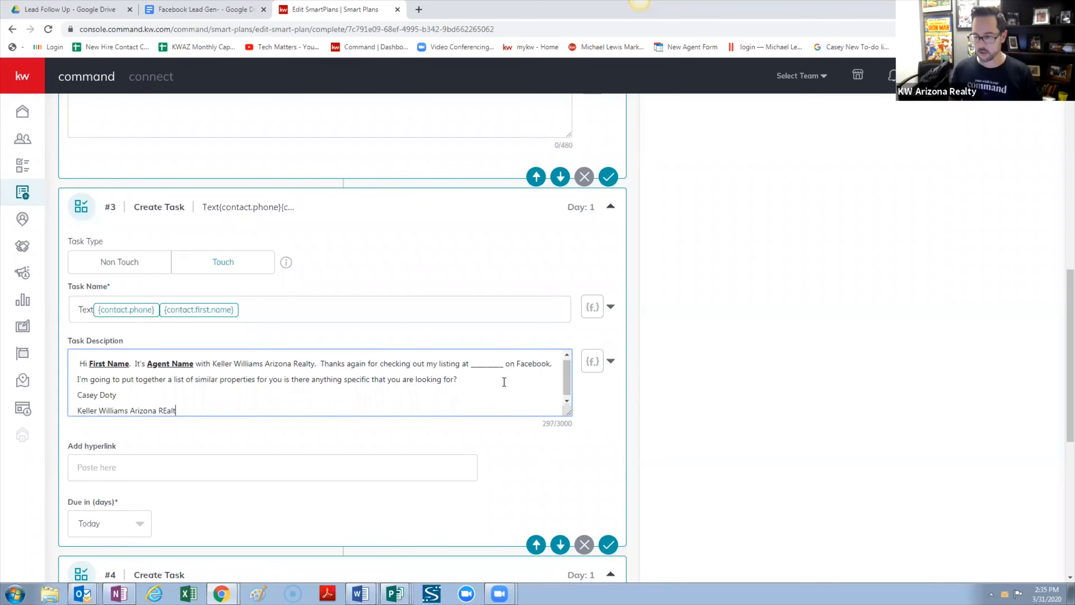
pyautogui.press('BackSpace')
pyautogui.press('BackSpace')
pyautogui.press('BackSpace')
pyautogui.press('BackSpace')
pyautogui.press('BackSpace')
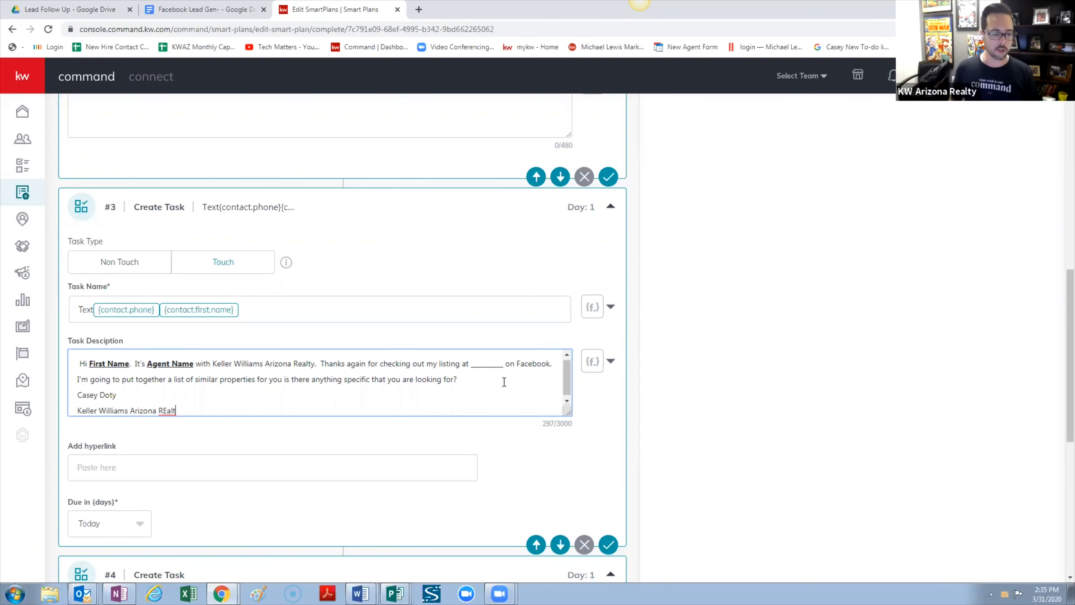
pyautogui.write('ealty')
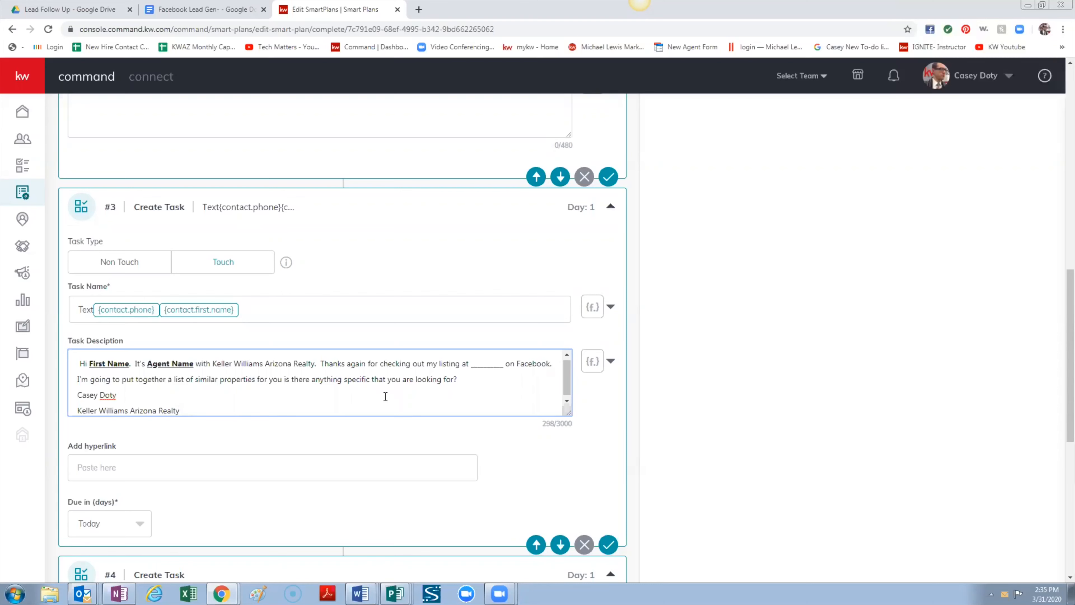
pyautogui.press('BackSpace')
pyautogui.press('BackSpace')
pyautogui.press('BackSpace')
pyautogui.press('BackSpace')
pyautogui.press('BackSpace')
pyautogui.press('BackSpace')
pyautogui.press('BackSpace')
pyautogui.press('BackSpace')
pyautogui.press('BackSpace')
pyautogui.press('BackSpace')
pyautogui.press('BackSpace')
pyautogui.press('BackSpace')
pyautogui.press('BackSpace')
pyautogui.press('BackSpace')
pyautogui.press('BackSpace')
pyautogui.press('BackSpace')
pyautogui.press('BackSpace')
pyautogui.press('BackSpace')
pyautogui.press('BackSpace')
pyautogui.press('BackSpace')
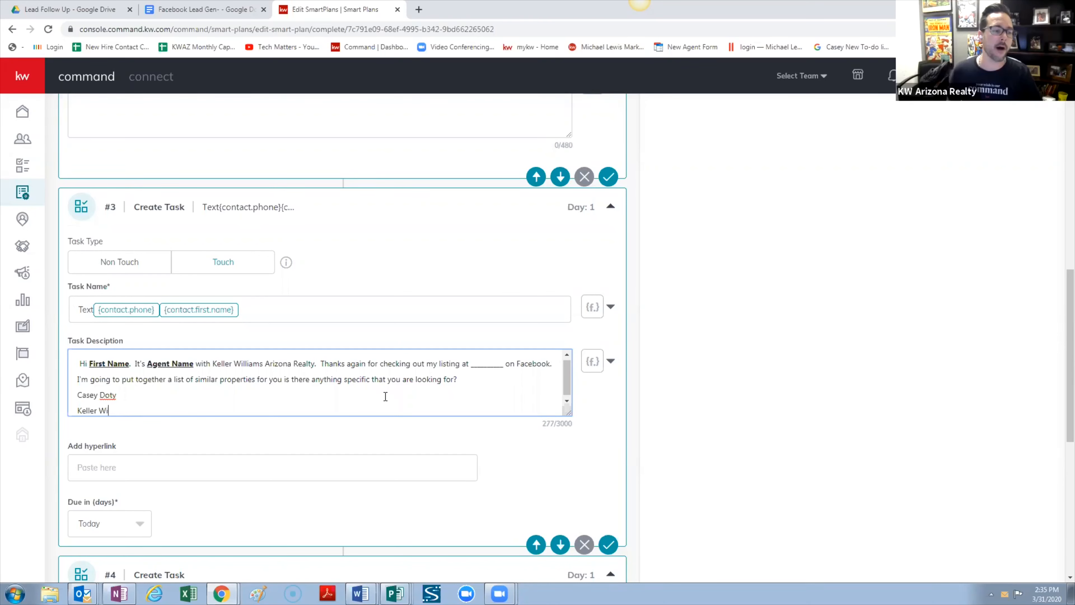
pyautogui.press('BackSpace')
pyautogui.press('BackSpace')
pyautogui.press('BackSpace')
pyautogui.press('BackSpace')
pyautogui.press('BackSpace')
pyautogui.press('BackSpace')
pyautogui.press('BackSpace')
pyautogui.press('BackSpace')
pyautogui.press('BackSpace')
pyautogui.press('BackSpace')
pyautogui.press('BackSpace')
pyautogui.press('BackSpace')
pyautogui.press('BackSpace')
pyautogui.press('BackSpace')
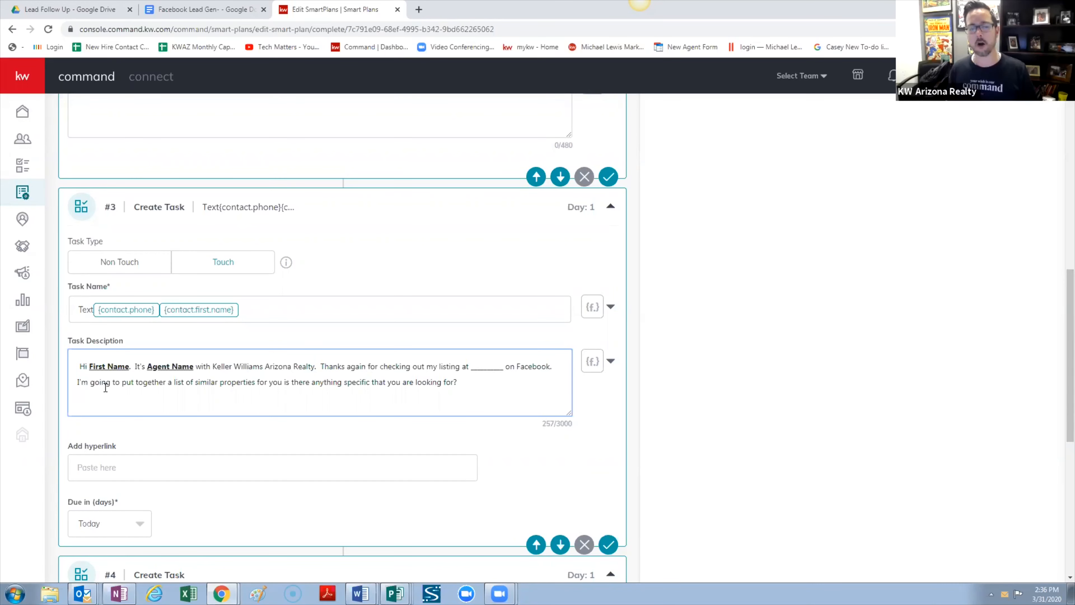
pyautogui.scroll(1, 308, 413)
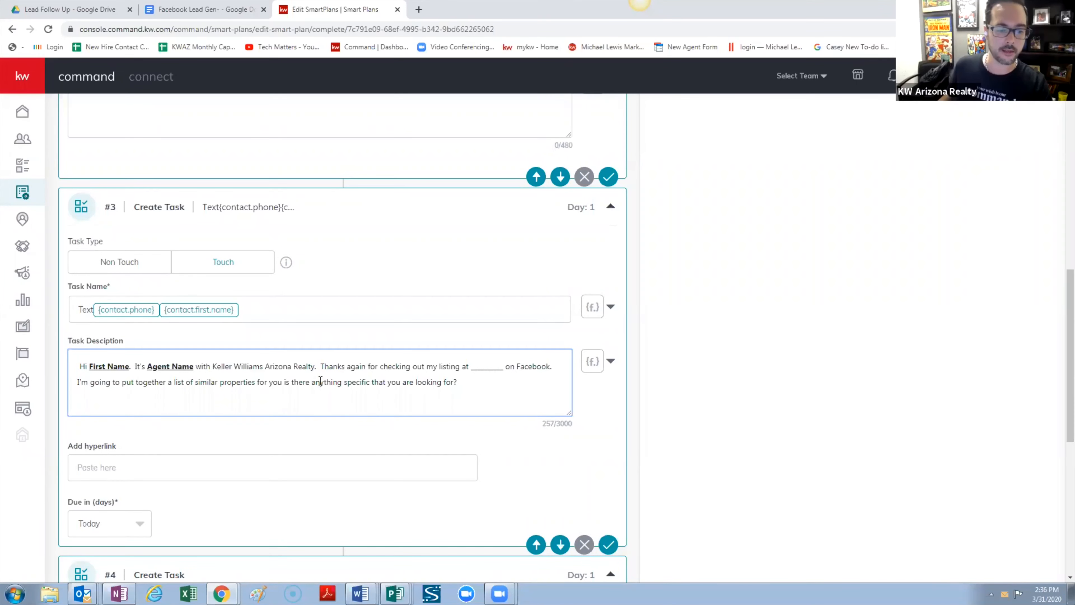
pyautogui.scroll(6, 317, 386)
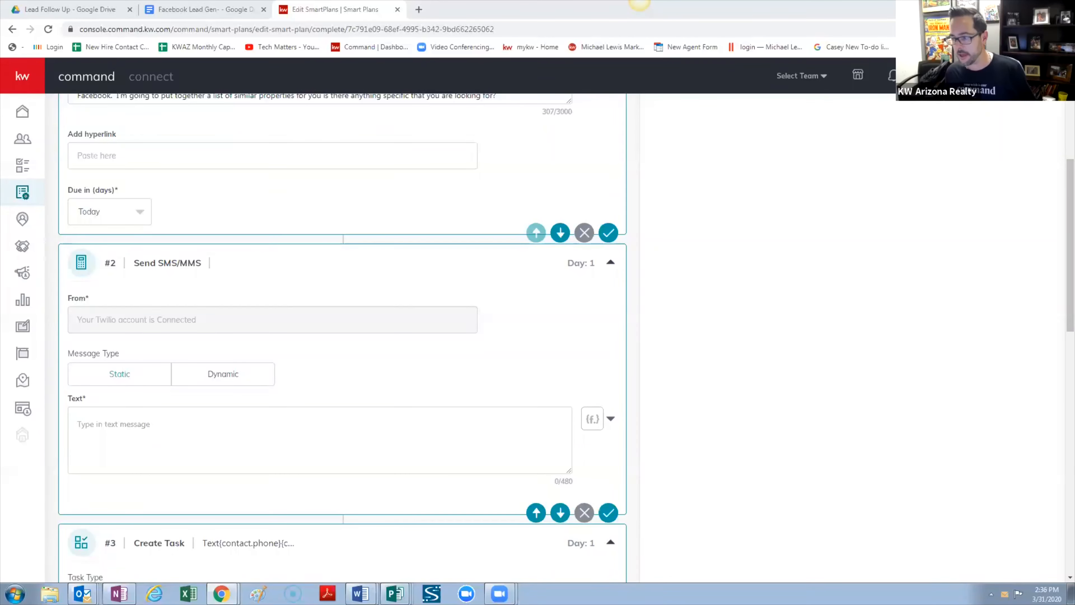
# Paste the SMS message and swap its First Name placeholder for the contact.first.name merge field
pyautogui.click(281, 428)
pyautogui.write("Hi First Name.  It's Agent Name with Keller Williams Arizona Realty.  Thanks again for checking out my listing at ________ on facebook. I'm going to put together a list of similar properties for you is there anything specific that you are looking for?")
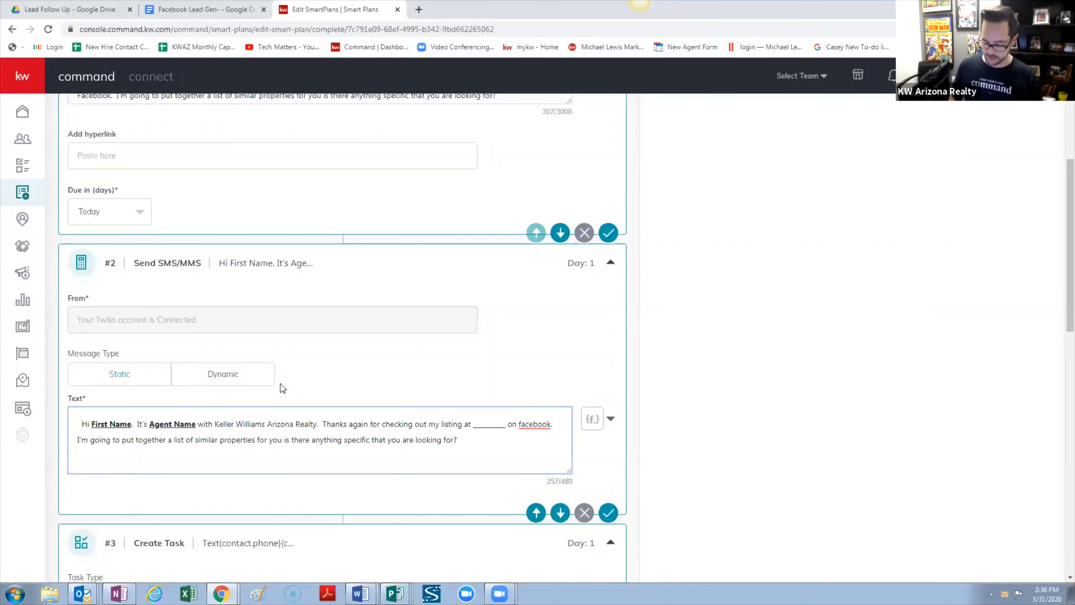
pyautogui.press('BackSpace')
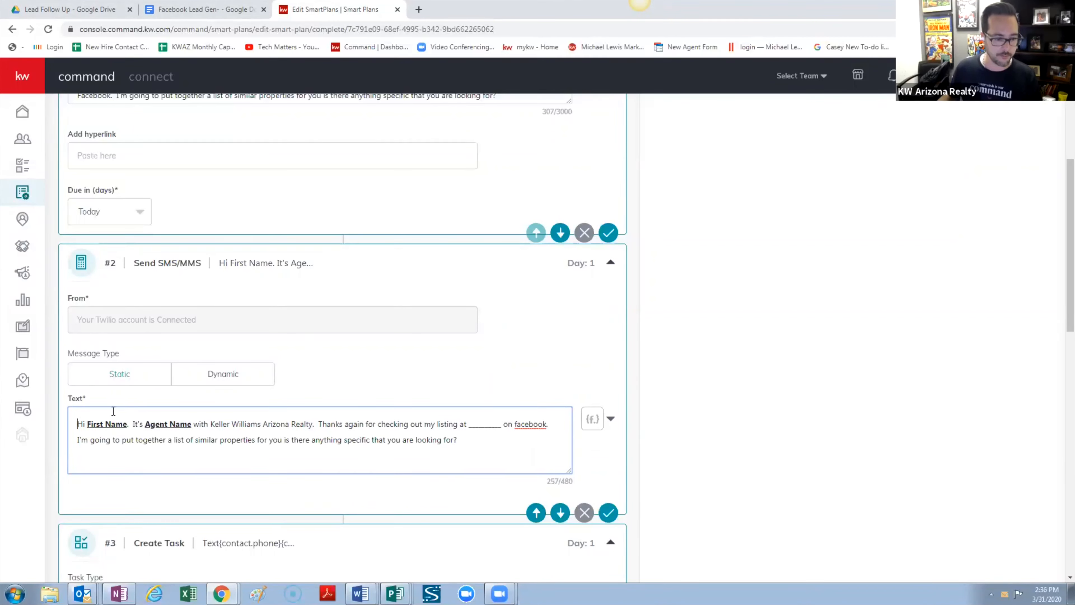
pyautogui.moveTo(128, 424); pyautogui.dragTo(92, 420)
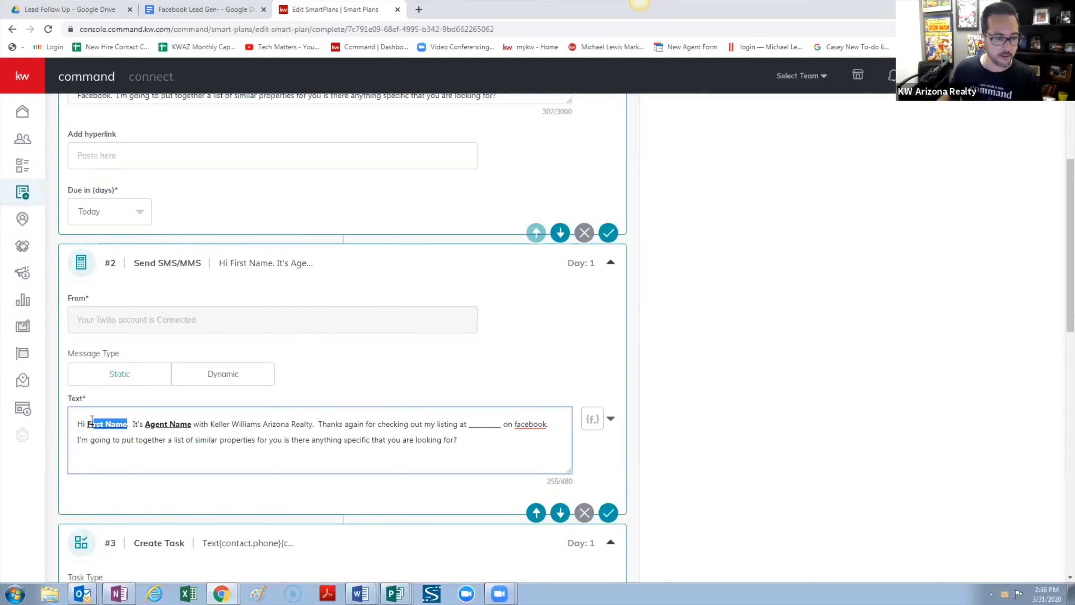
pyautogui.click(610, 419)
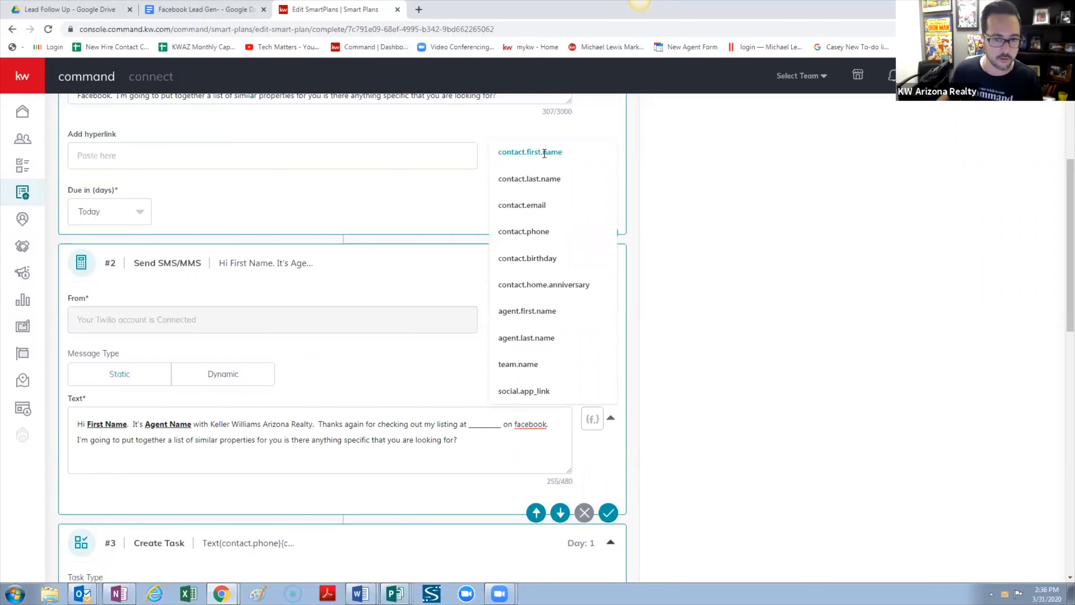
pyautogui.click(544, 152)
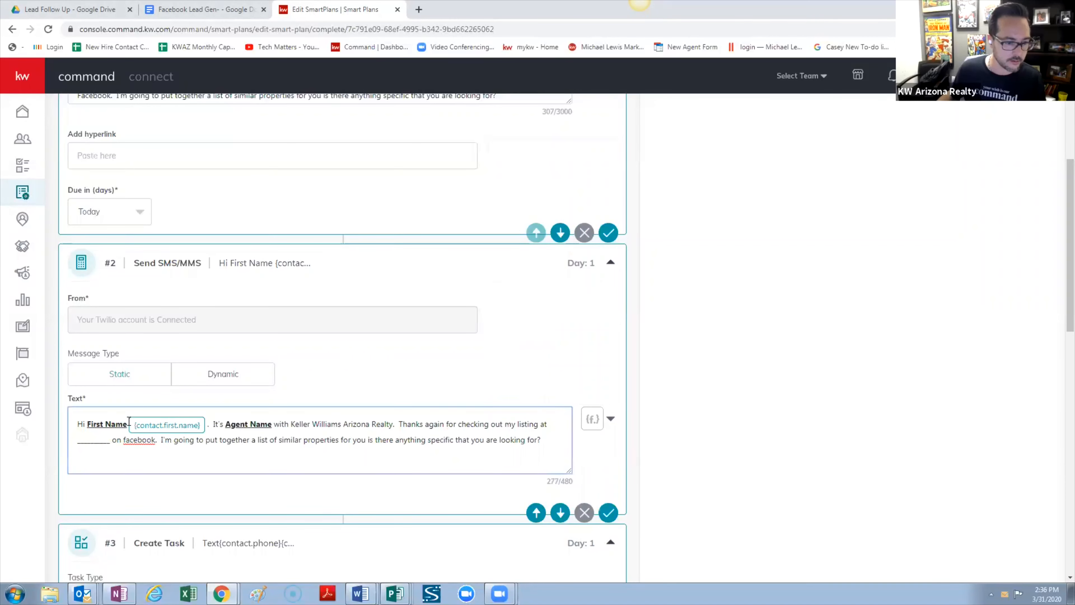
pyautogui.press('BackSpace')
pyautogui.press('BackSpace')
pyautogui.press('BackSpace')
pyautogui.press('BackSpace')
pyautogui.press('BackSpace')
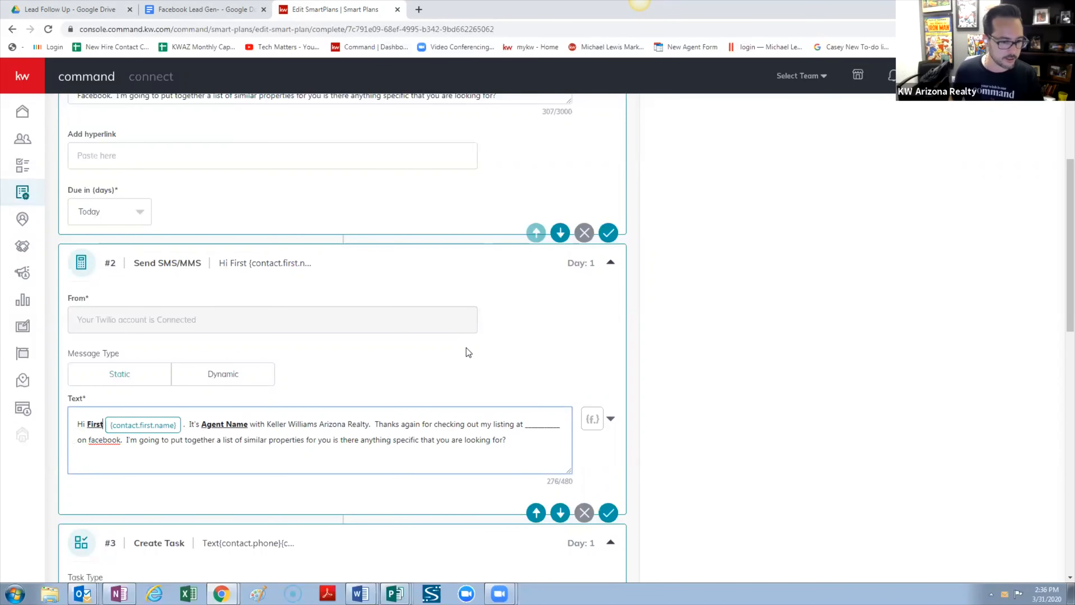
pyautogui.press('BackSpace')
pyautogui.press('BackSpace')
pyautogui.press('BackSpace')
pyautogui.press('BackSpace')
pyautogui.press('BackSpace')
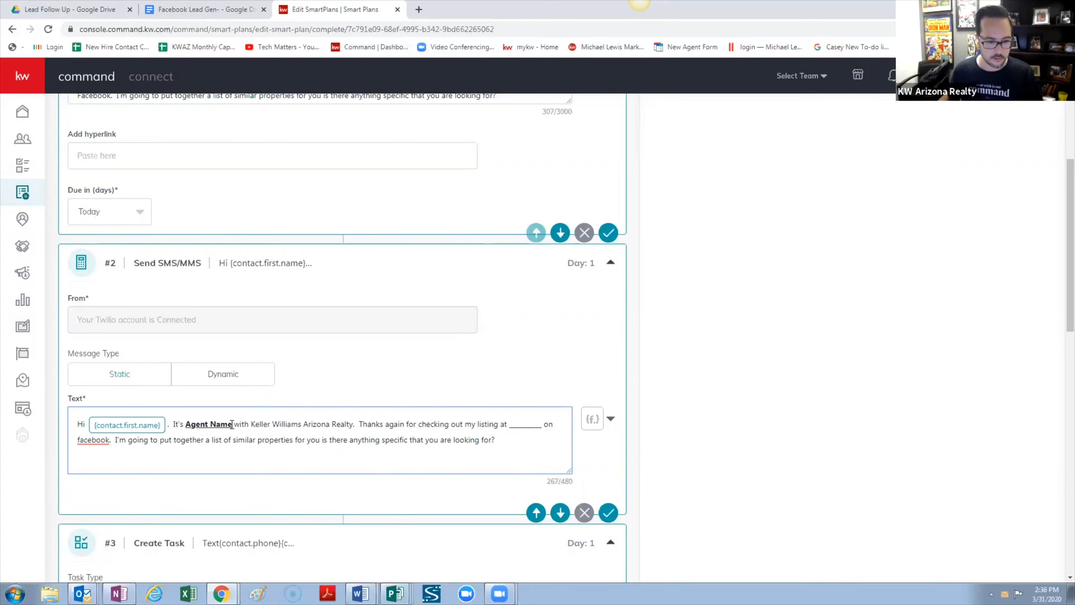
# Replace the Agent Name placeholder with the agent's own name and remove the extra space
pyautogui.moveTo(232, 424); pyautogui.dragTo(186, 427)
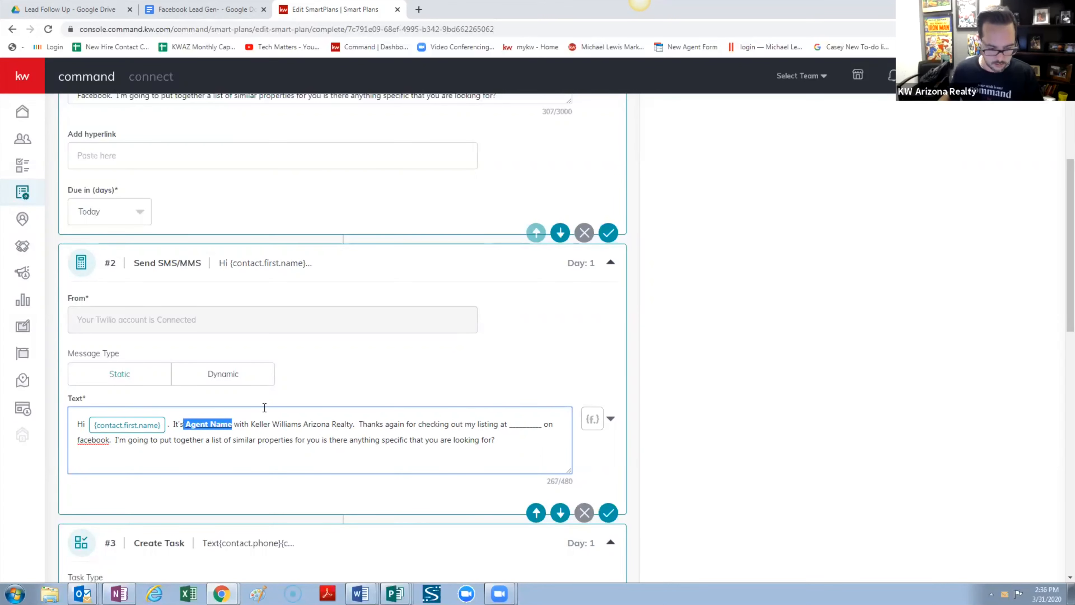
pyautogui.write('Casey Do')
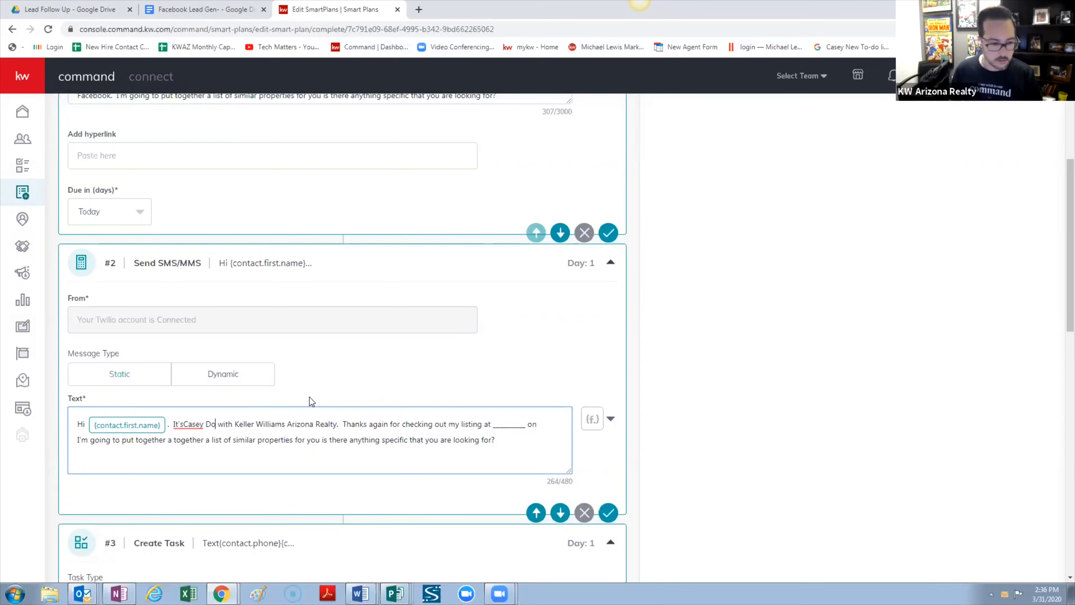
pyautogui.press('BackSpace')
pyautogui.press('BackSpace')
pyautogui.press('BackSpace')
pyautogui.press('BackSpace')
pyautogui.press('BackSpace')
pyautogui.press('BackSpace')
pyautogui.press('BackSpace')
pyautogui.write('Ca')
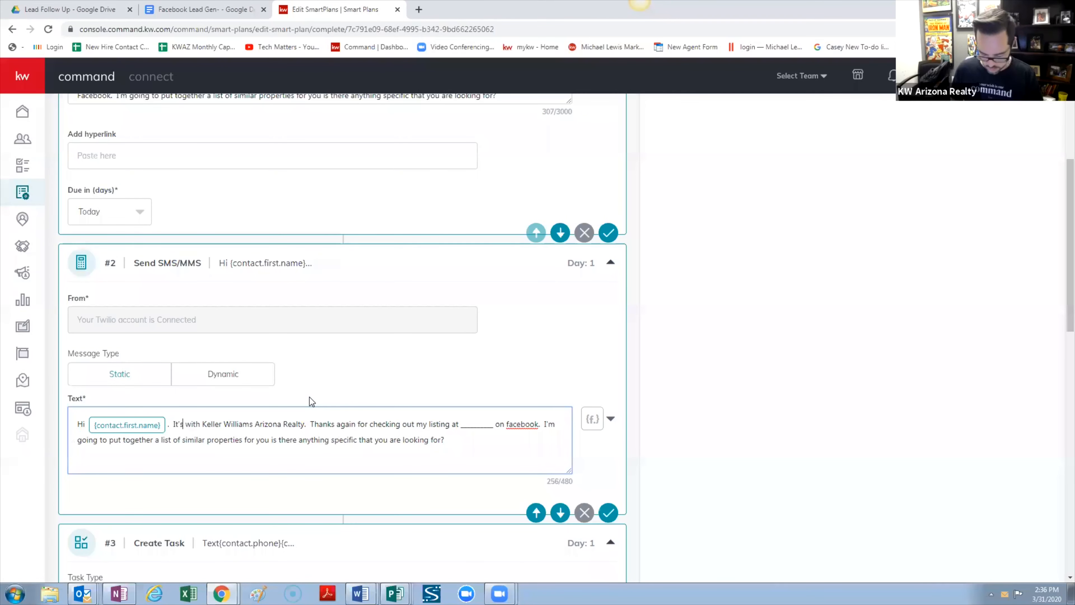
pyautogui.write('sey Doty')
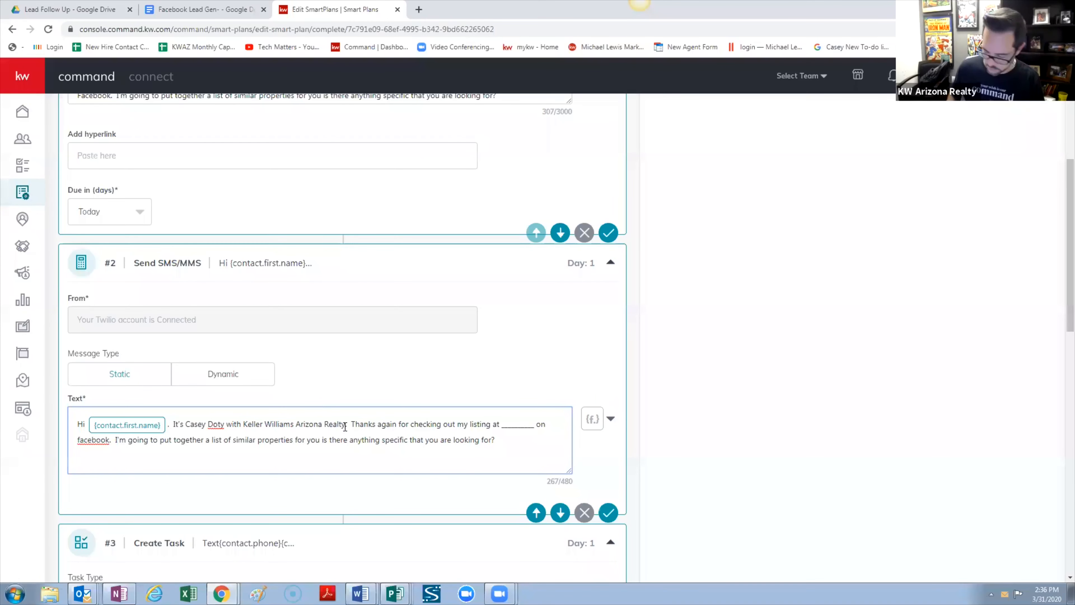
pyautogui.press('BackSpace')
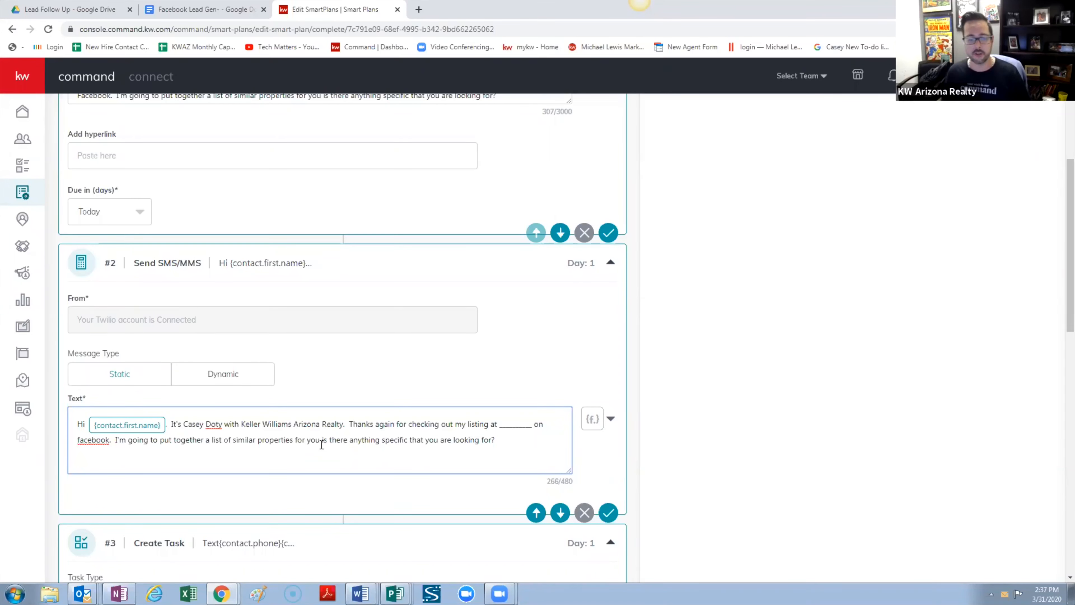
pyautogui.click(329, 496)
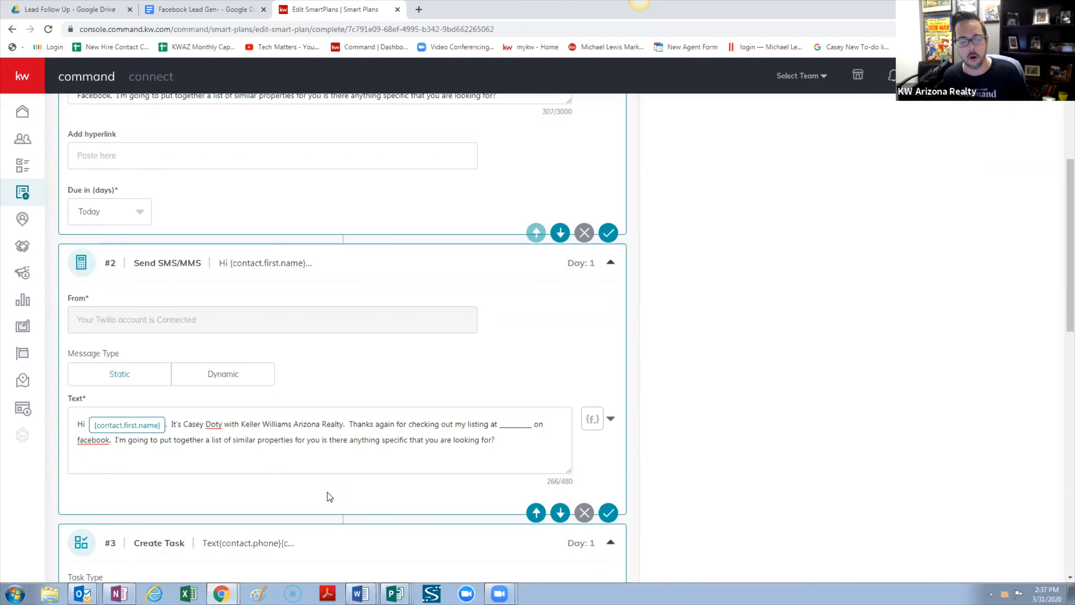
pyautogui.scroll(-4, 329, 496)
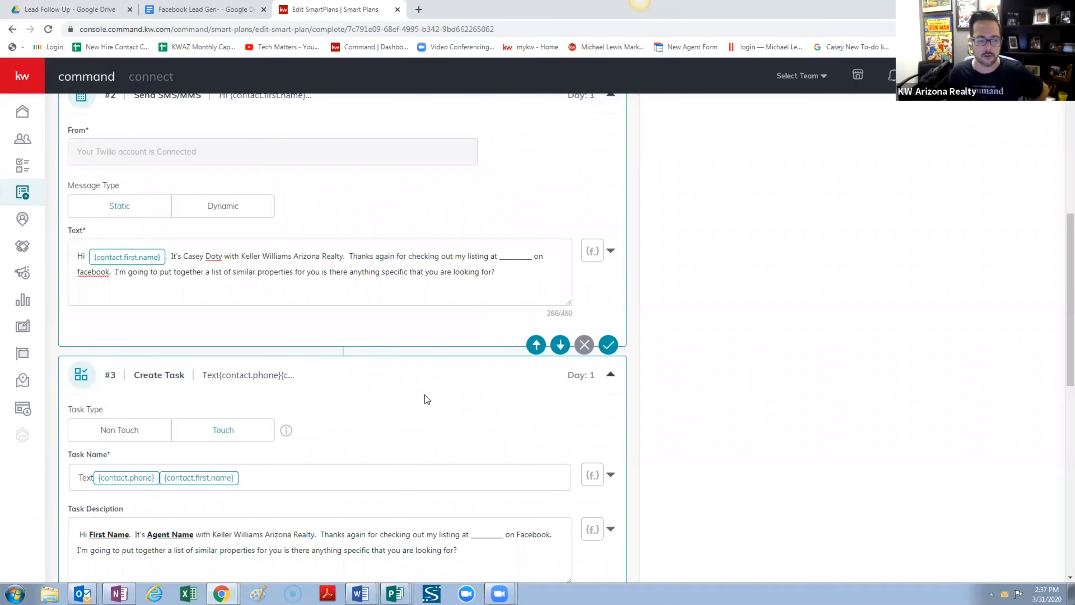
pyautogui.scroll(1, 434, 400)
pyautogui.scroll(2, 434, 405)
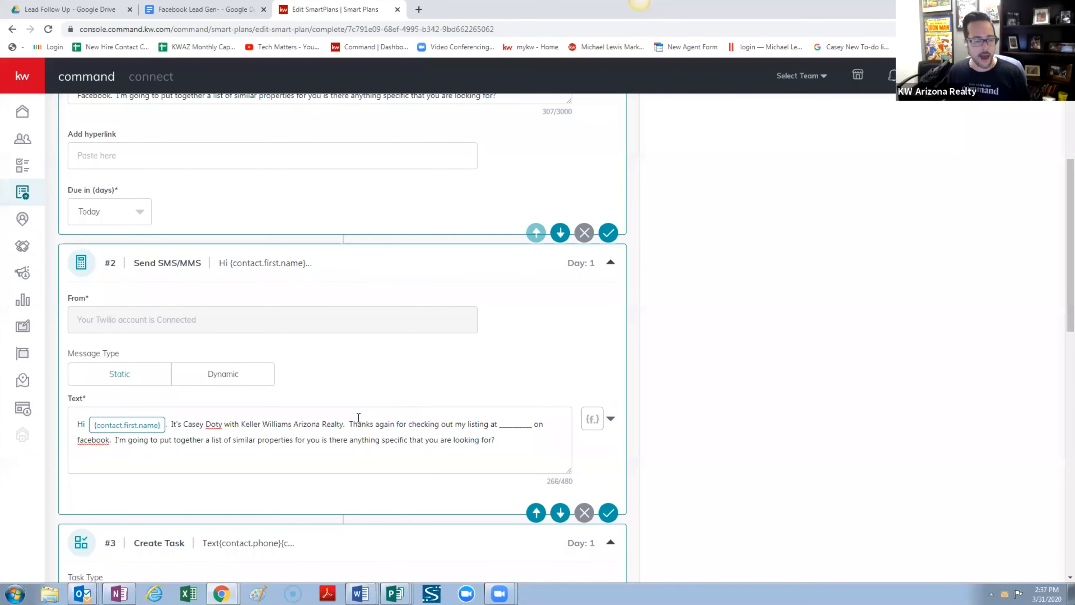
pyautogui.scroll(-3, 359, 419)
pyautogui.scroll(10, 358, 418)
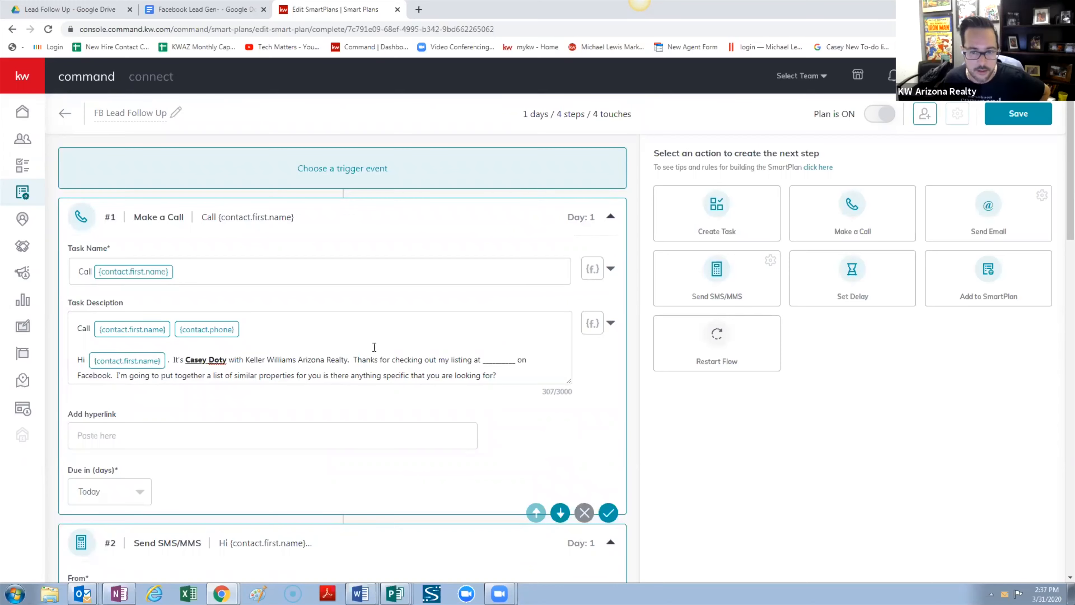
pyautogui.scroll(-1, 419, 394)
pyautogui.scroll(-20, 418, 395)
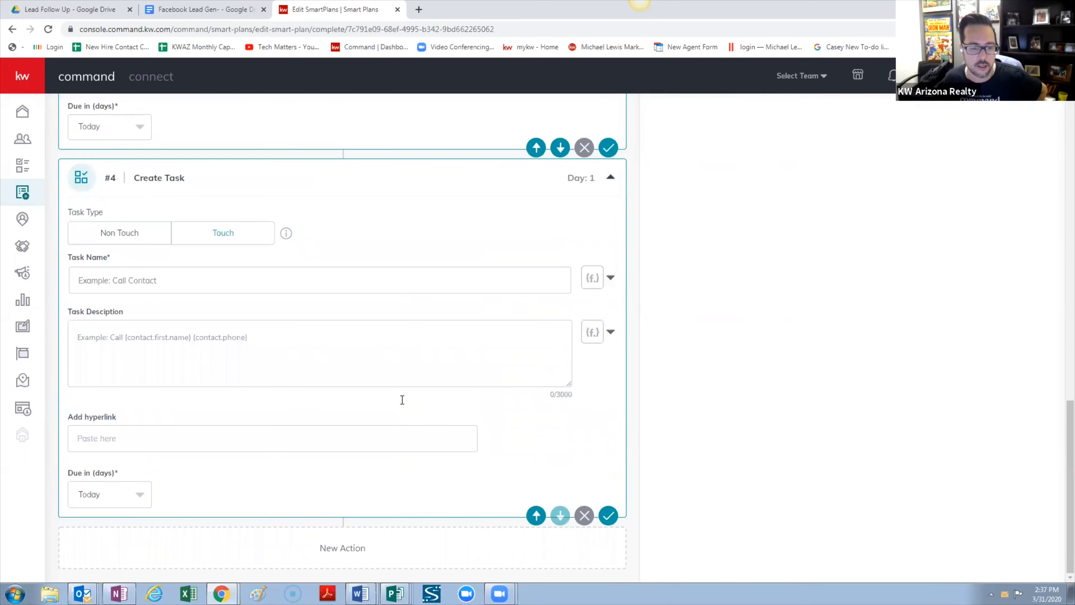
pyautogui.scroll(20, 816, 366)
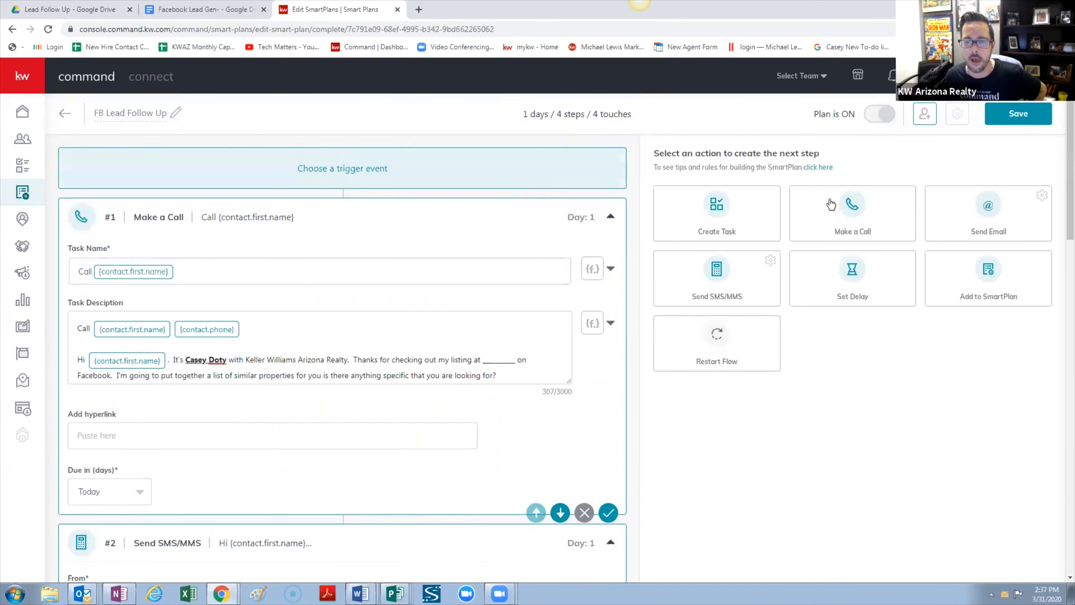
pyautogui.scroll(-10, 272, 405)
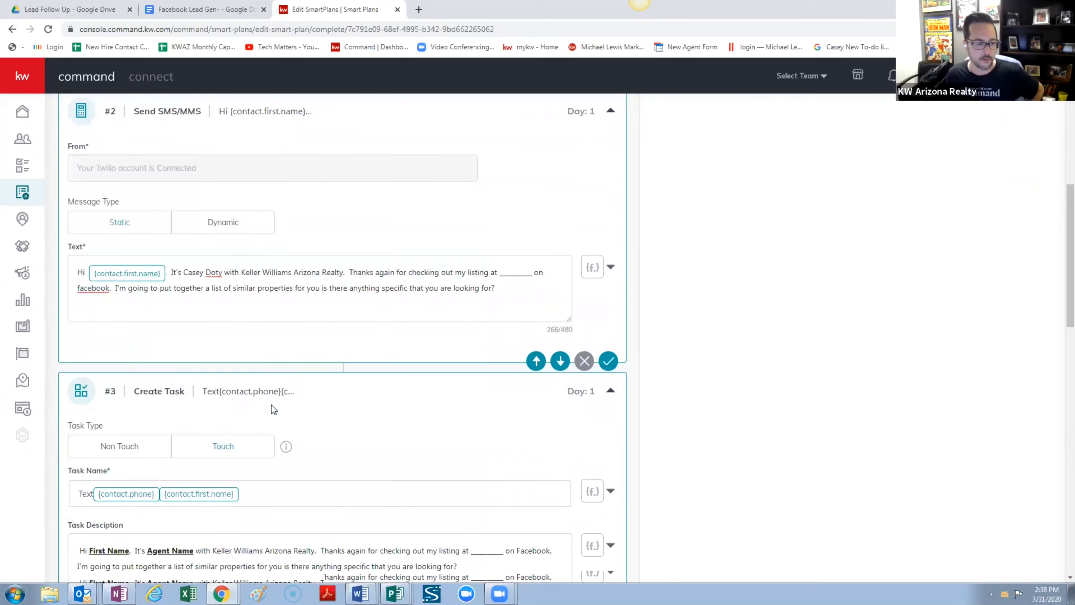
pyautogui.scroll(-15, 271, 405)
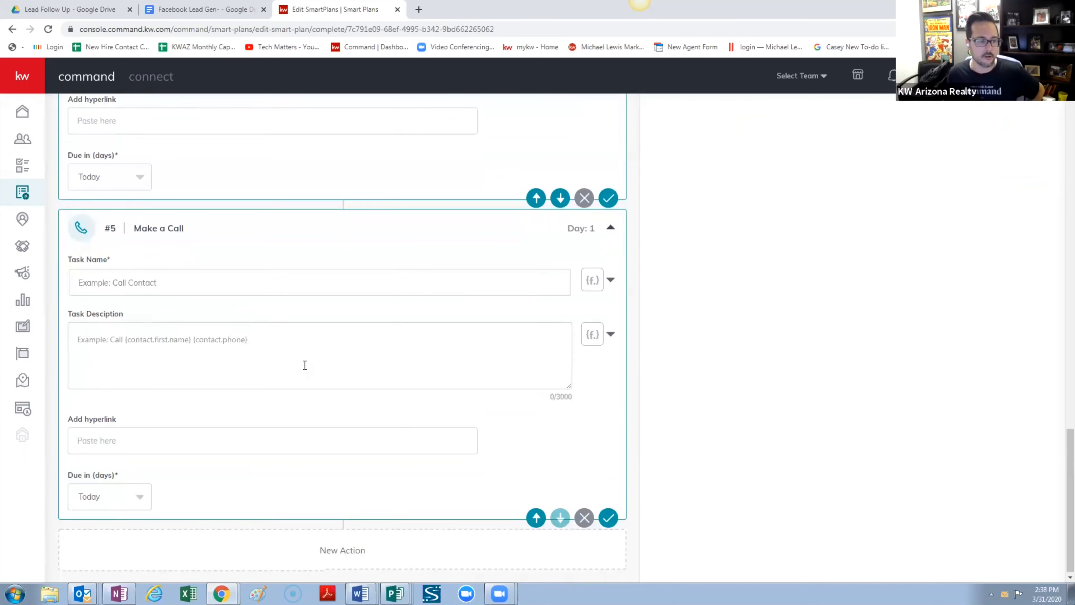
# Change the Make a Call step #5 from due Today to due in 1 day
pyautogui.click(226, 282)
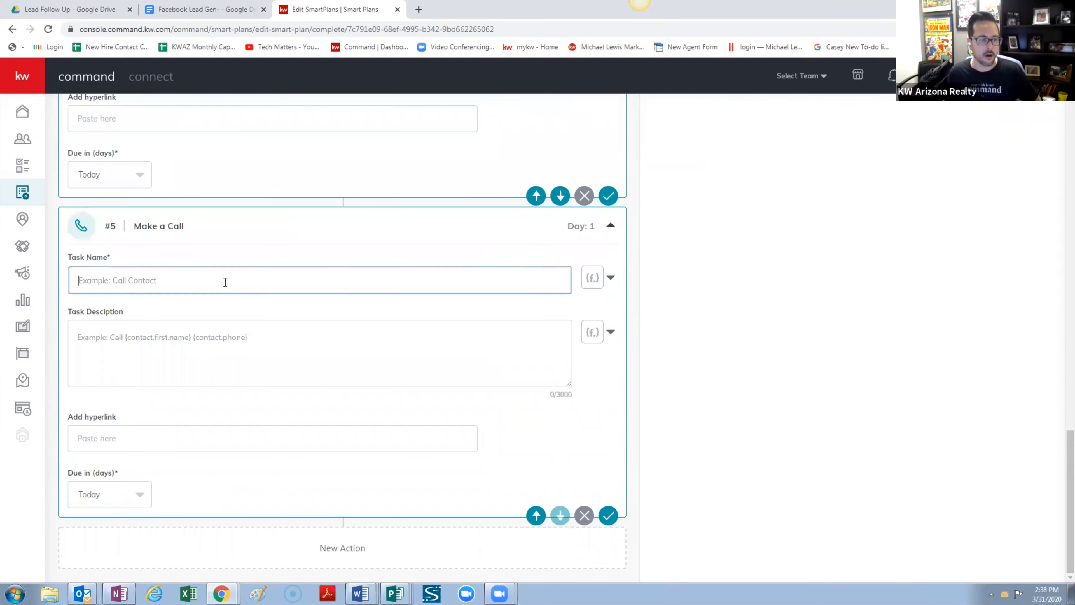
pyautogui.click(608, 280)
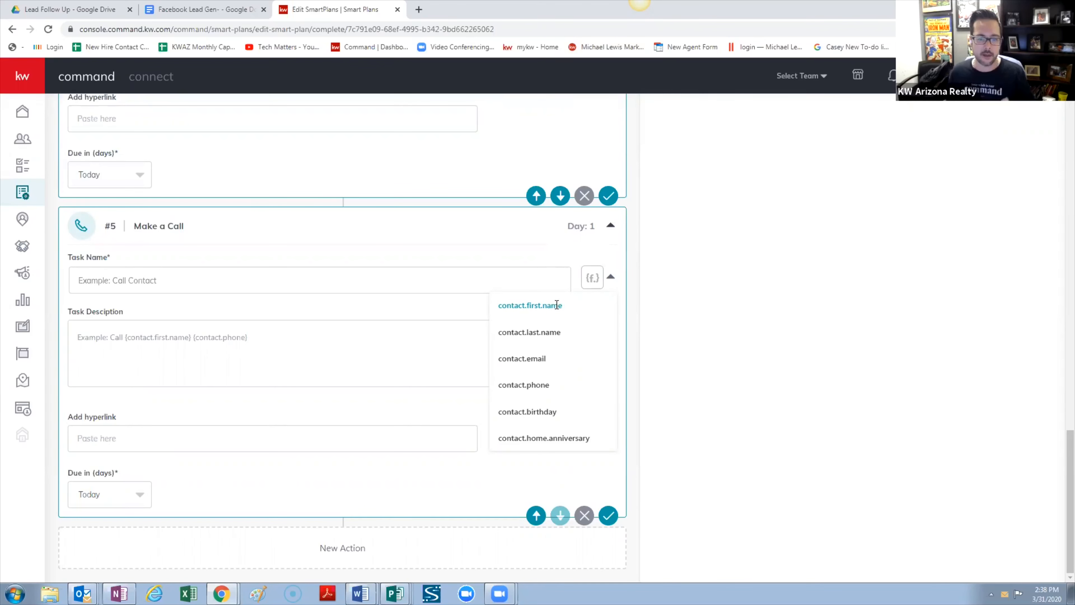
pyautogui.click(612, 227)
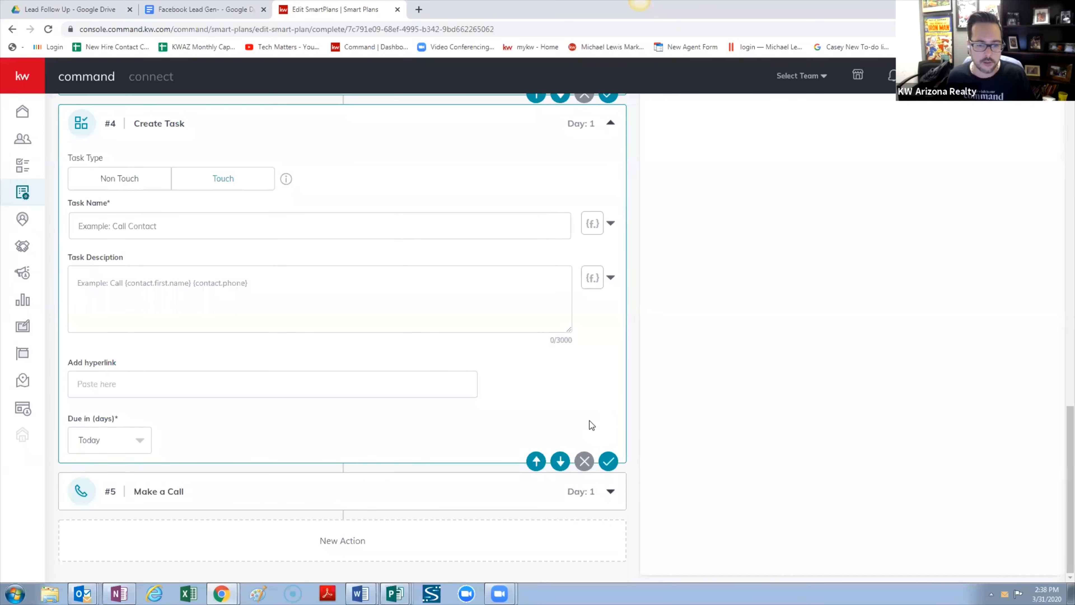
pyautogui.click(611, 498)
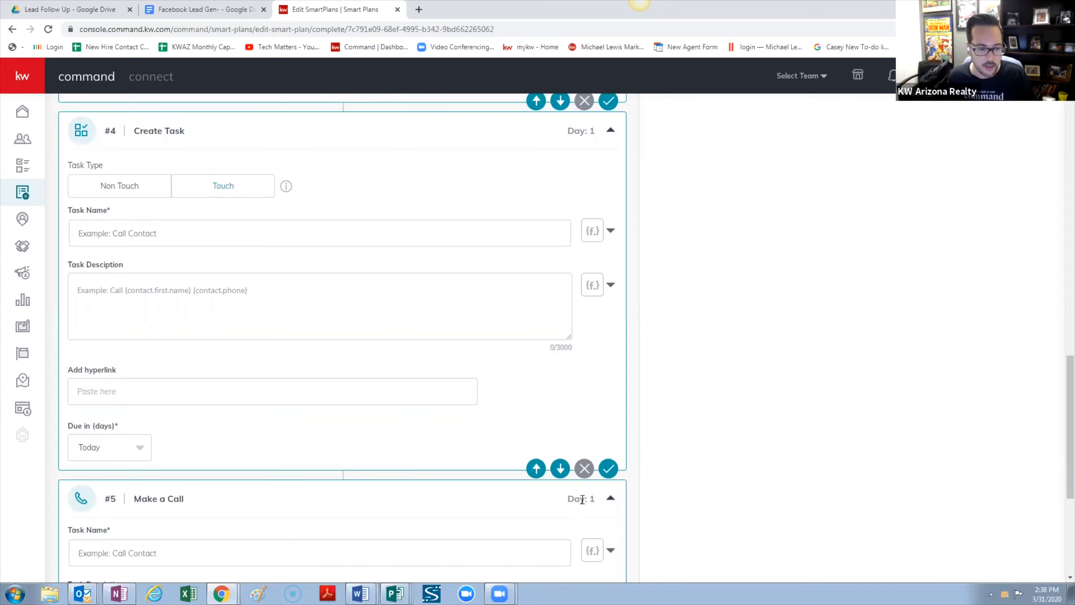
pyautogui.scroll(-5, 586, 499)
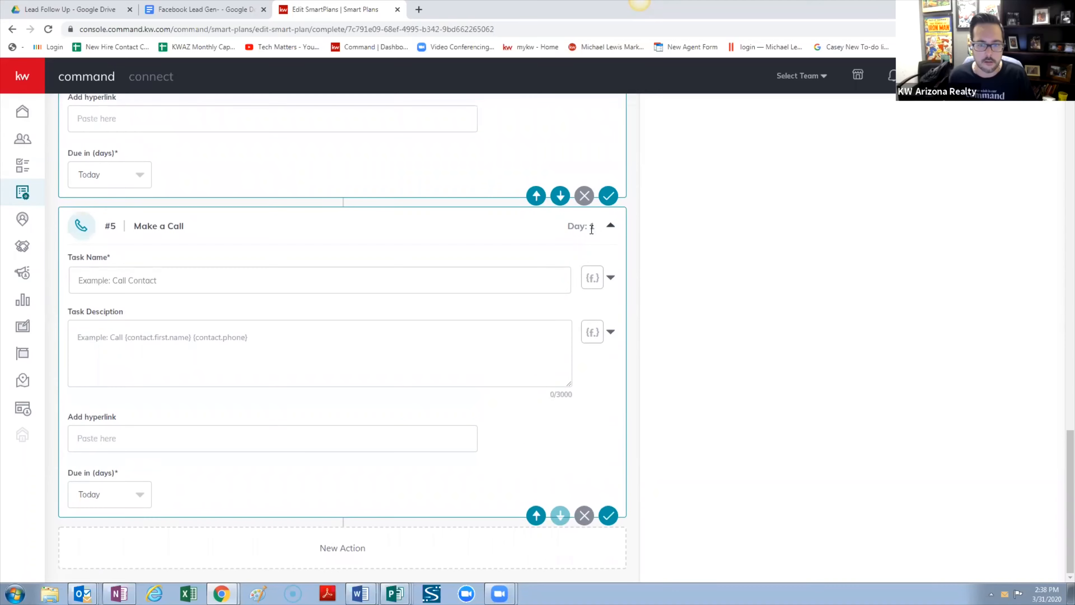
pyautogui.scroll(15, 592, 229)
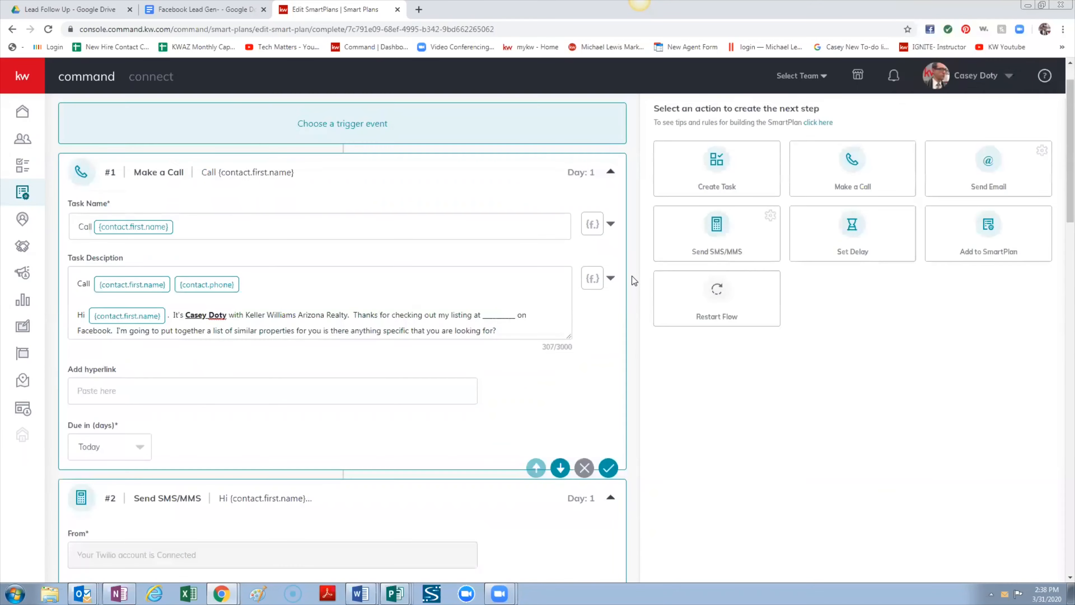
pyautogui.scroll(-15, 396, 259)
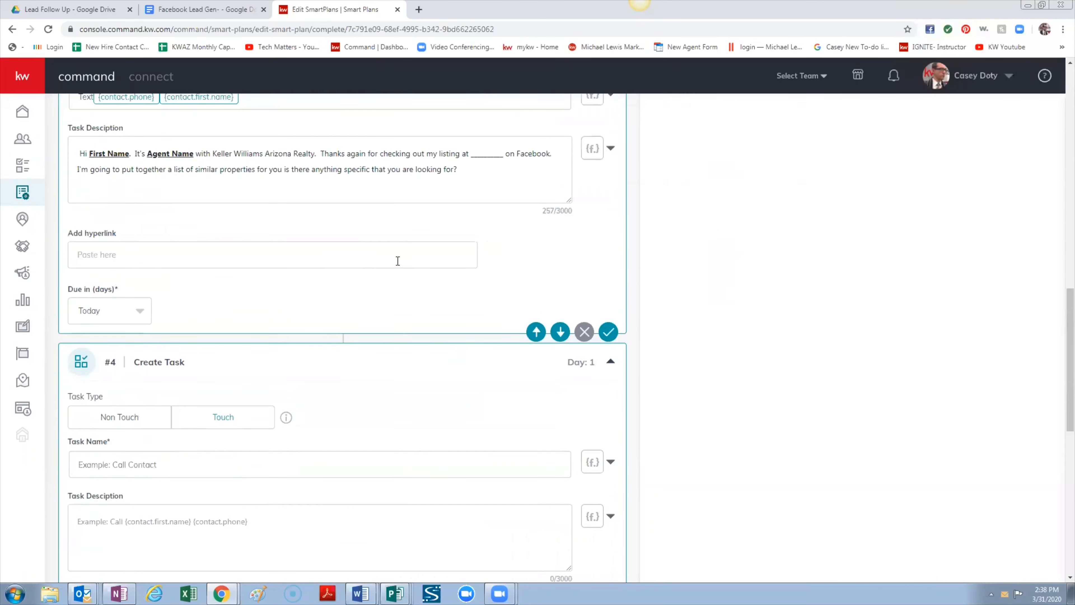
pyautogui.scroll(4, 303, 275)
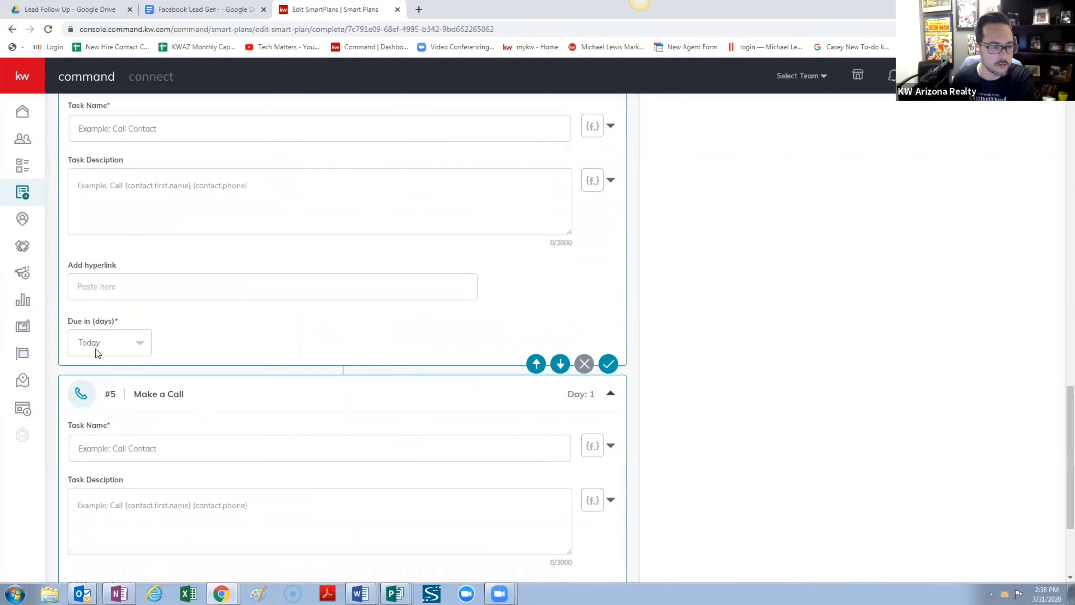
pyautogui.scroll(-4, 162, 422)
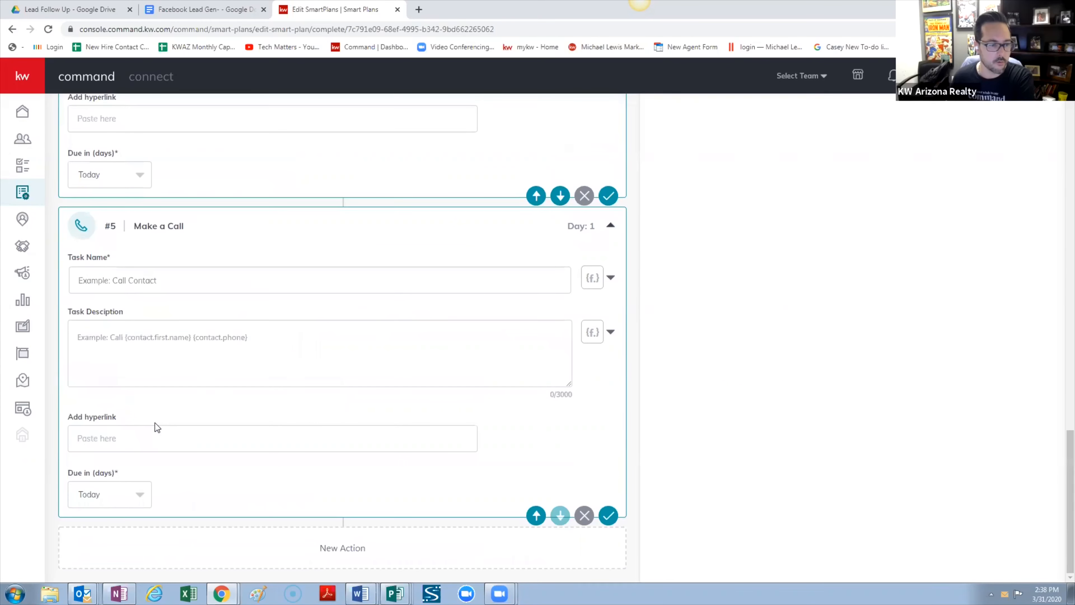
pyautogui.click(142, 496)
pyautogui.click(104, 451)
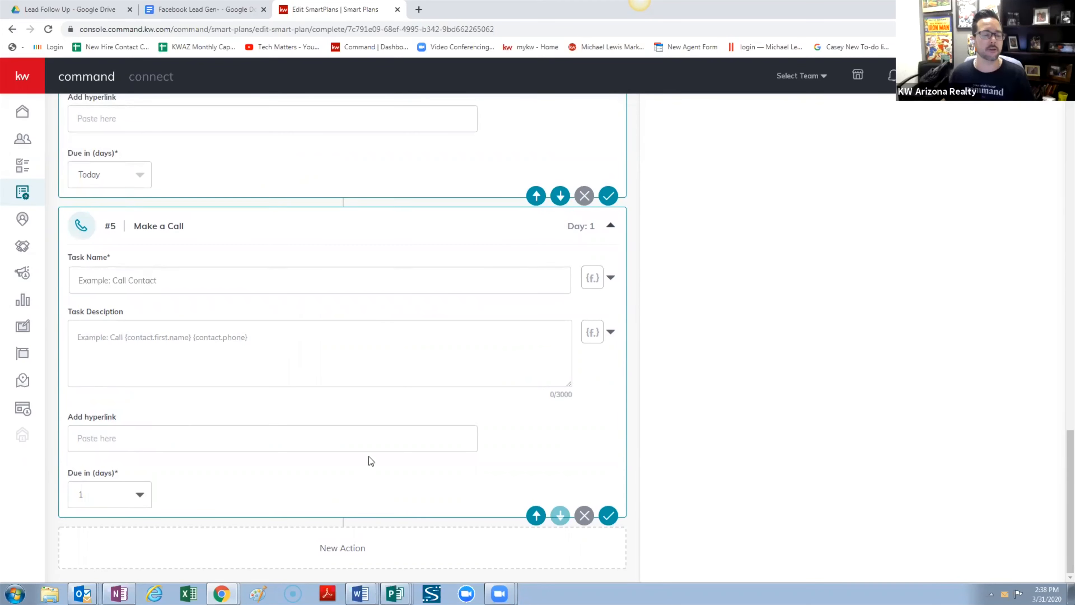
# Delete the empty Create Task step above the call step
pyautogui.click(585, 195)
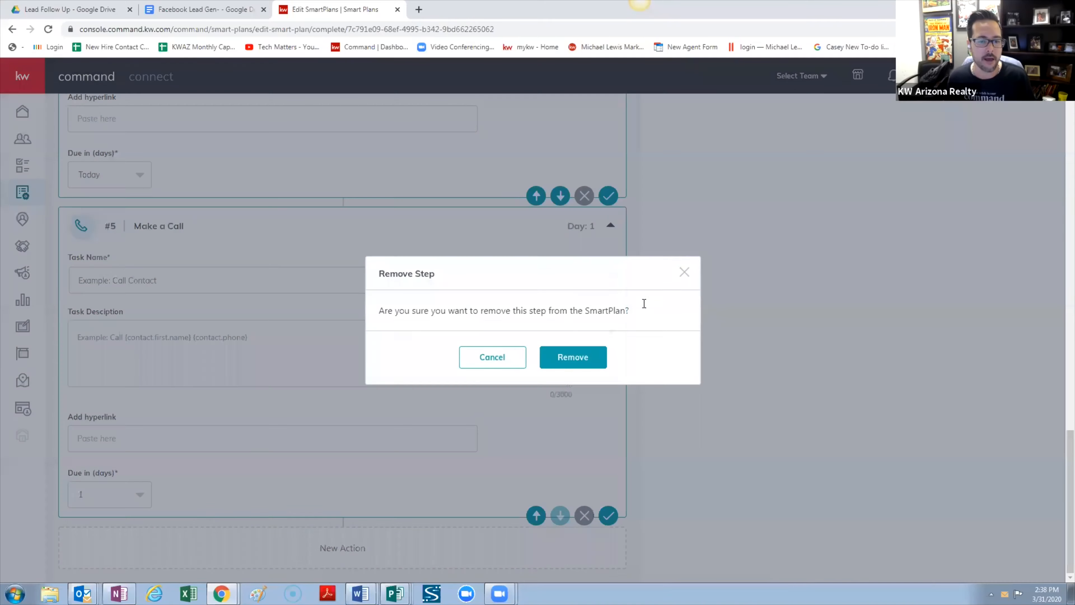
pyautogui.click(560, 358)
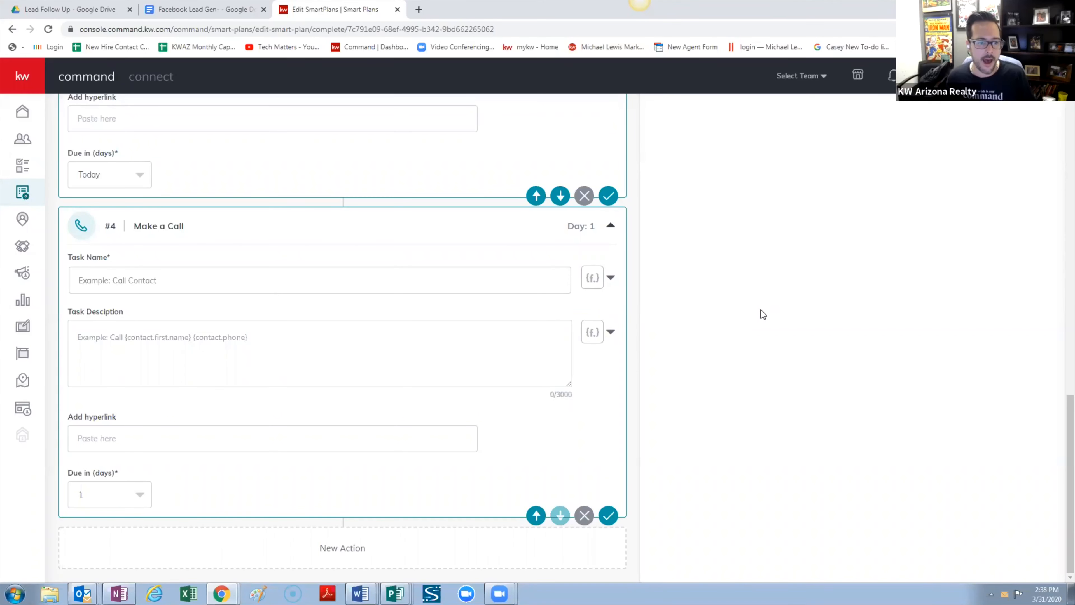
pyautogui.scroll(15, 765, 313)
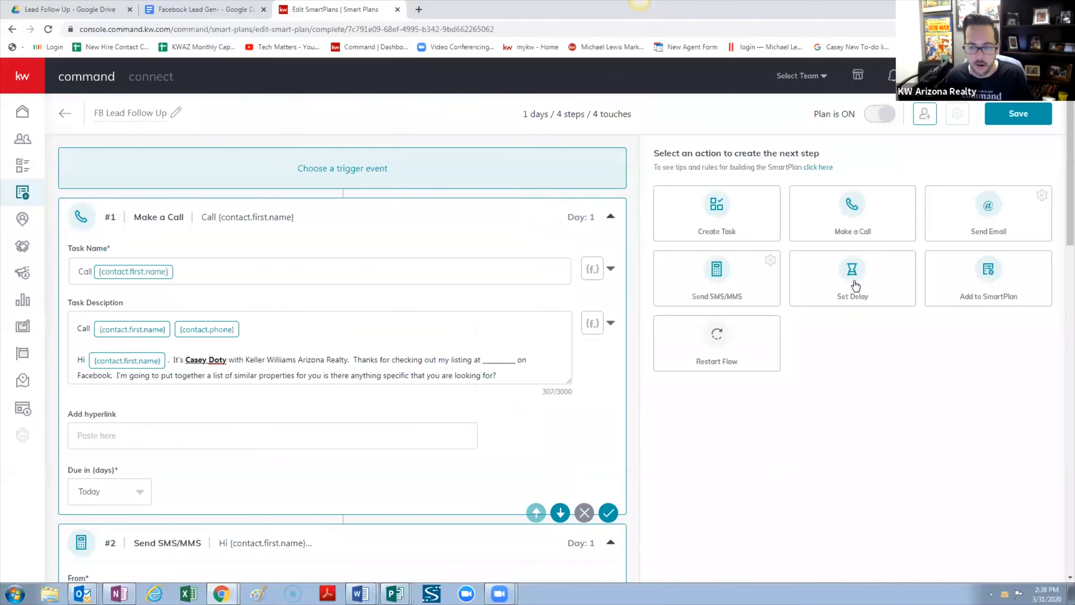
# Add a 1-day Set Delay step and move it above the Make a Call step
pyautogui.click(856, 290)
pyautogui.scroll(-15, 475, 310)
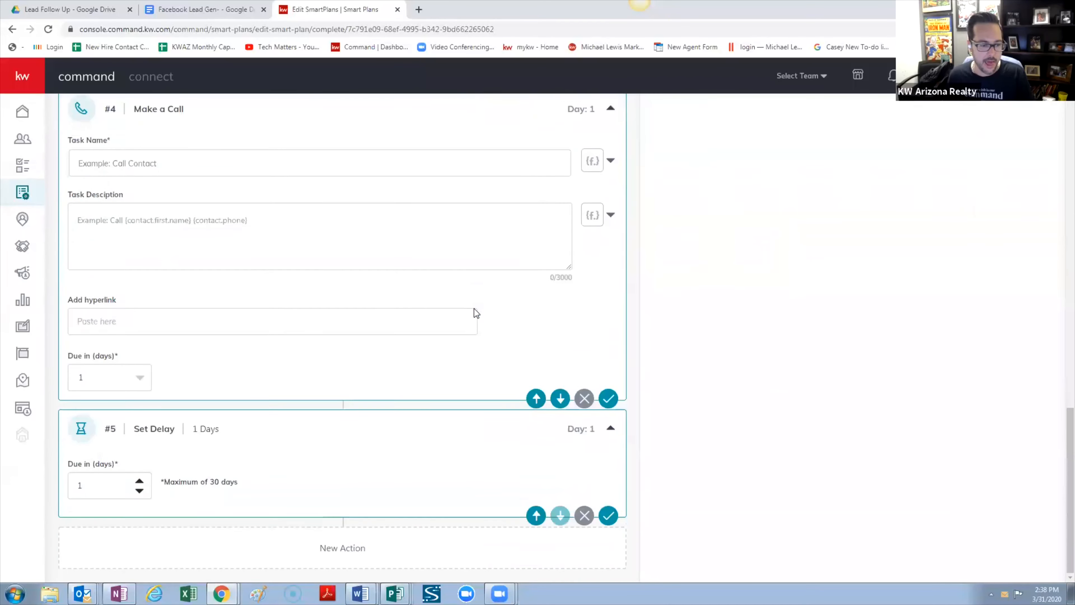
pyautogui.scroll(7, 474, 309)
pyautogui.scroll(-8, 474, 309)
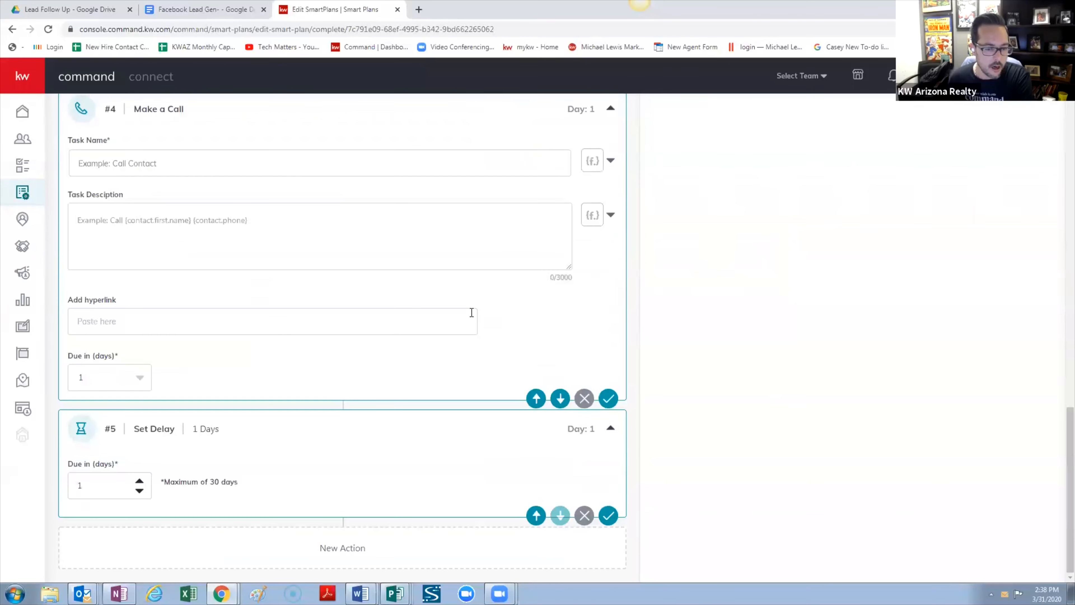
pyautogui.click(536, 515)
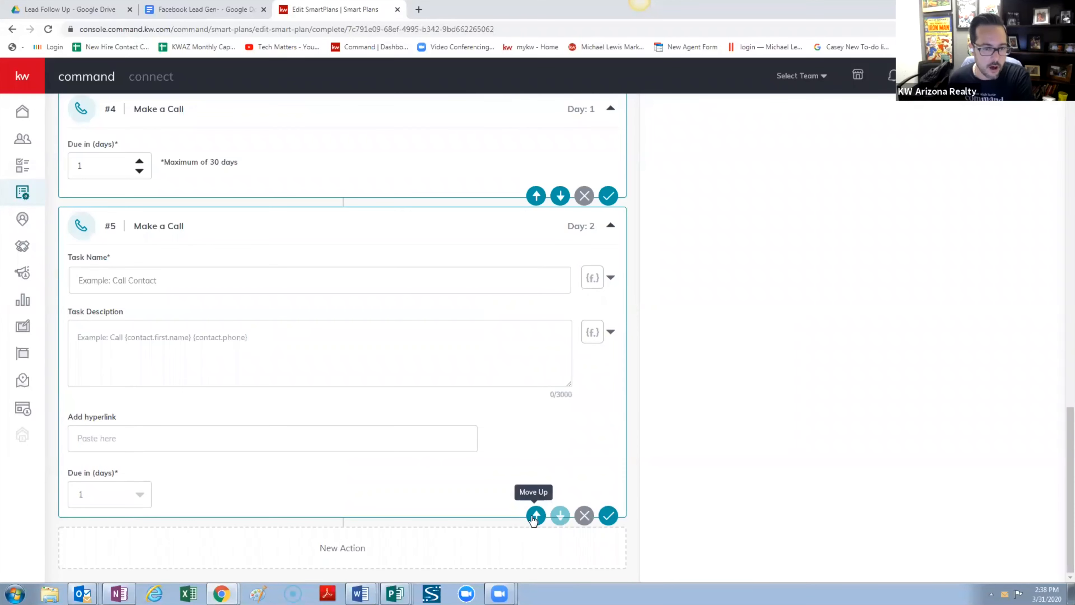
pyautogui.scroll(5, 311, 366)
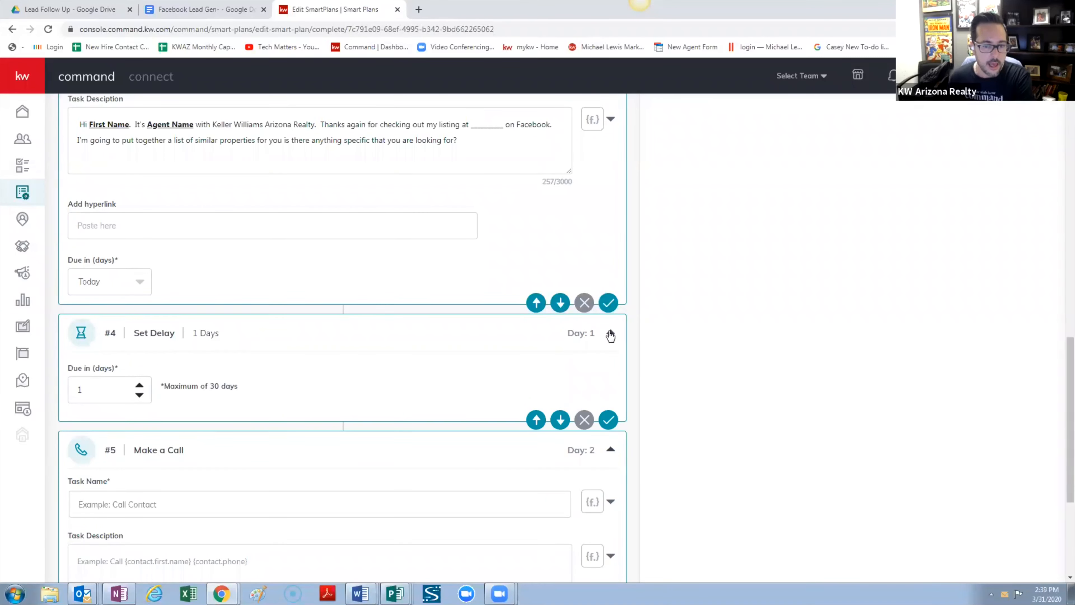
pyautogui.click(140, 396)
pyautogui.click(139, 385)
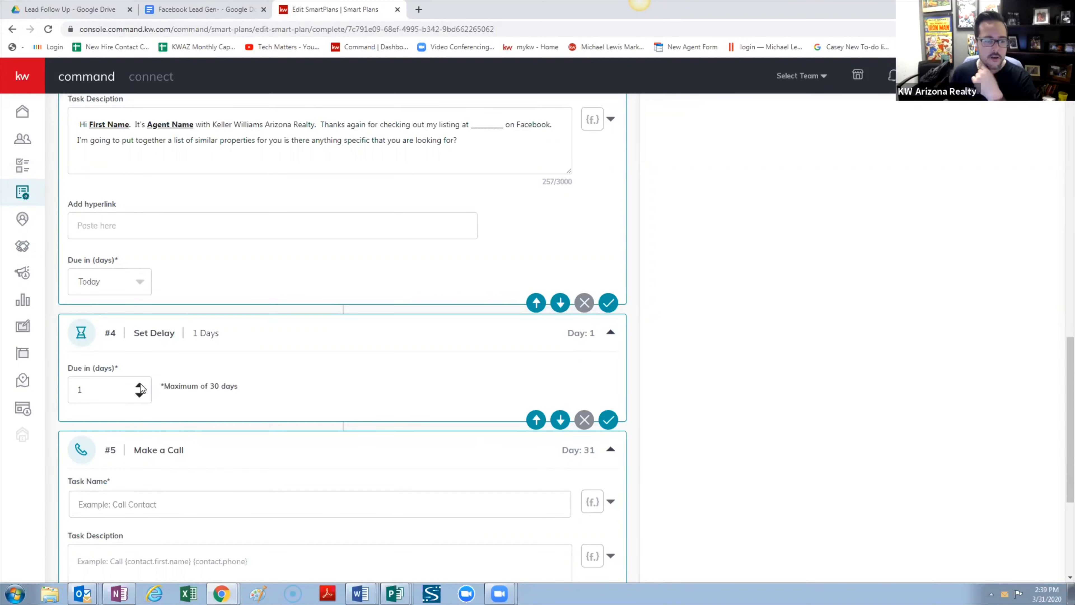
pyautogui.click(140, 385)
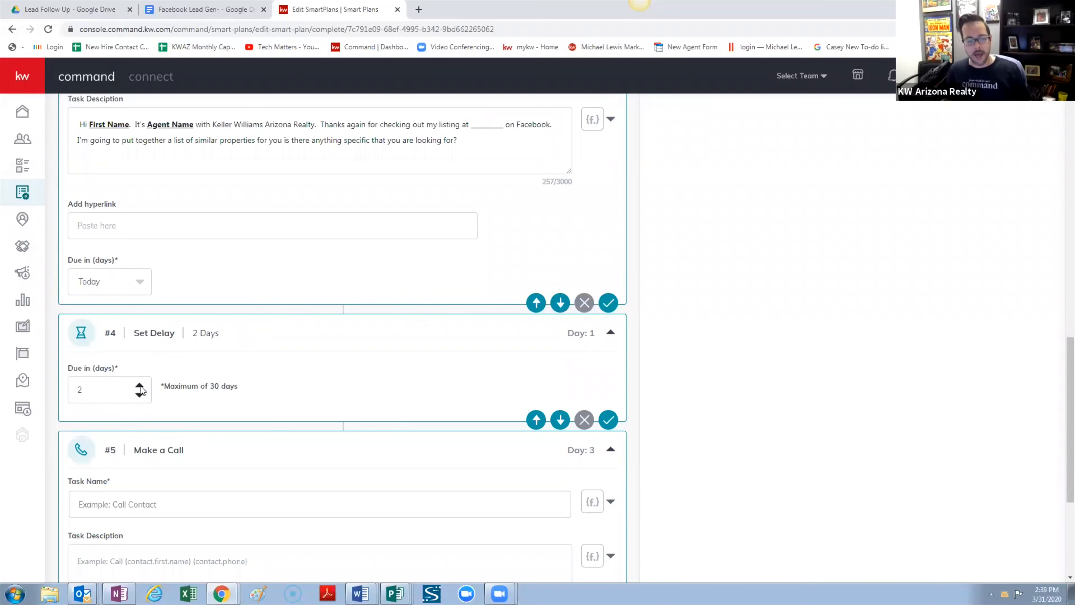
pyautogui.doubleClick(141, 388)
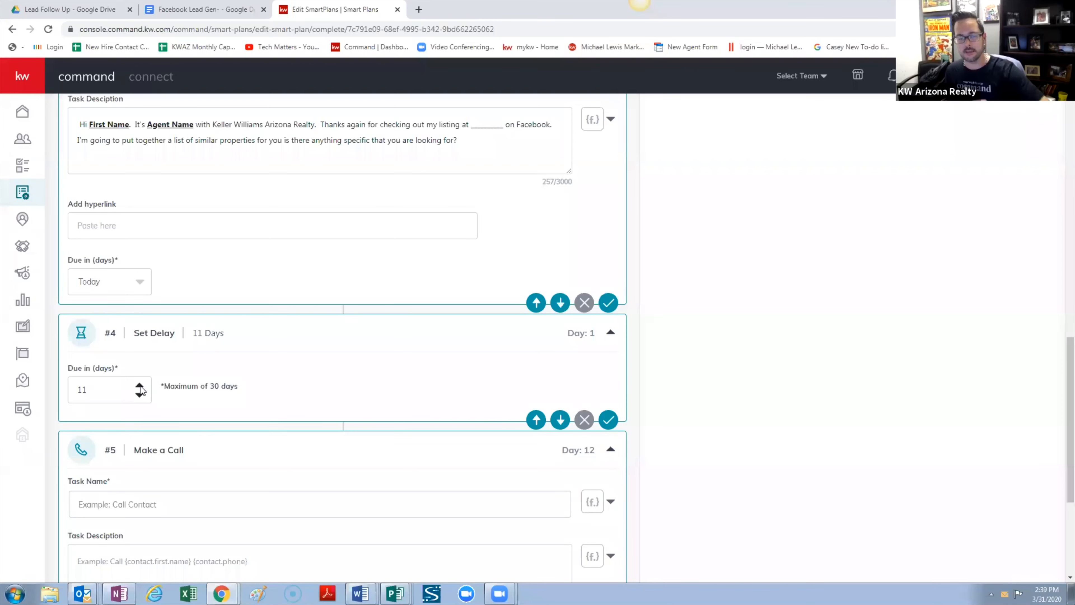
pyautogui.click(137, 396)
pyautogui.click(136, 396)
pyautogui.click(136, 396)
pyautogui.click(136, 396)
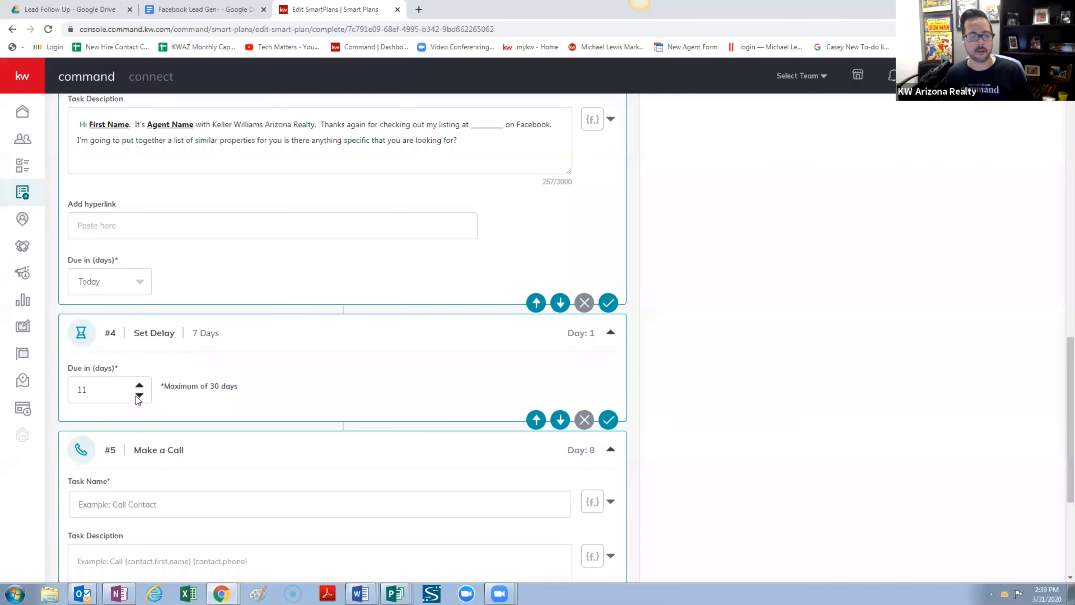
pyautogui.click(137, 396)
pyautogui.click(138, 396)
pyautogui.click(138, 396)
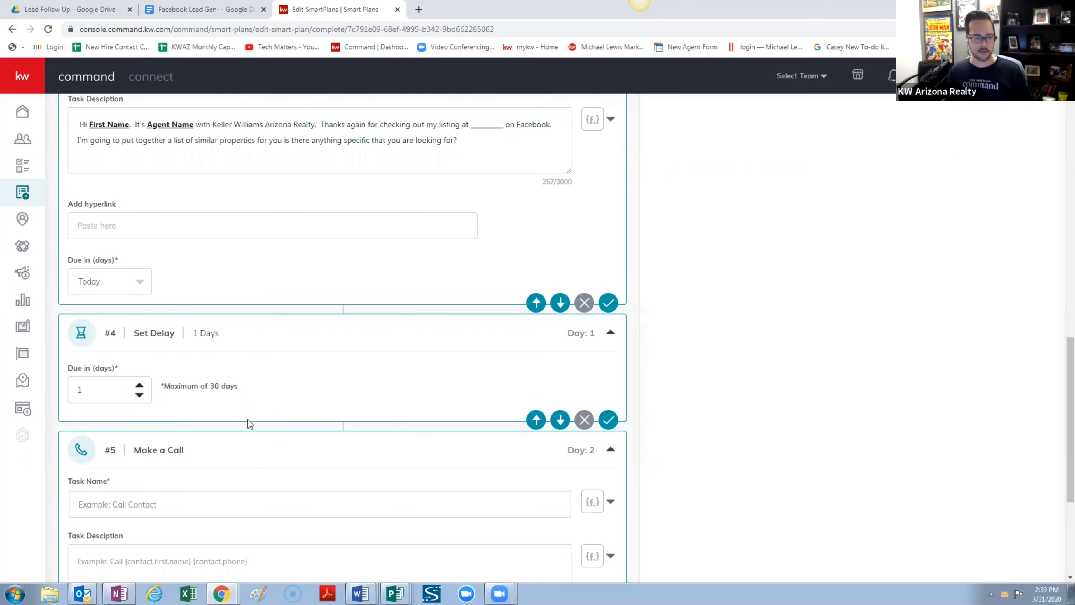
pyautogui.scroll(-1, 223, 435)
# Name the call step 'Call' plus the contact.first.name and contact.phone merge fields
pyautogui.click(246, 447)
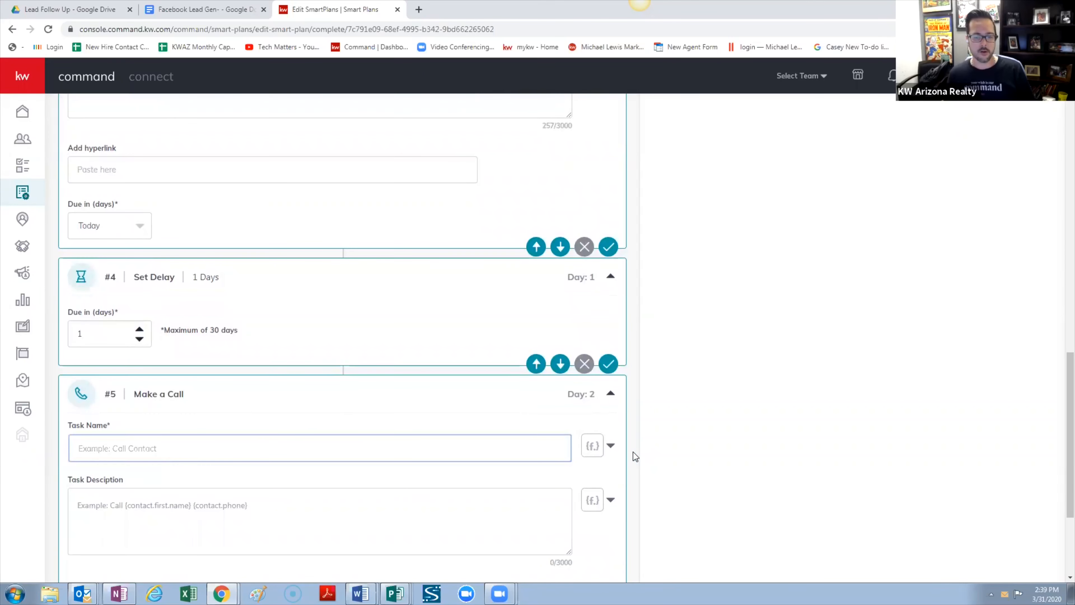
pyautogui.write('Call')
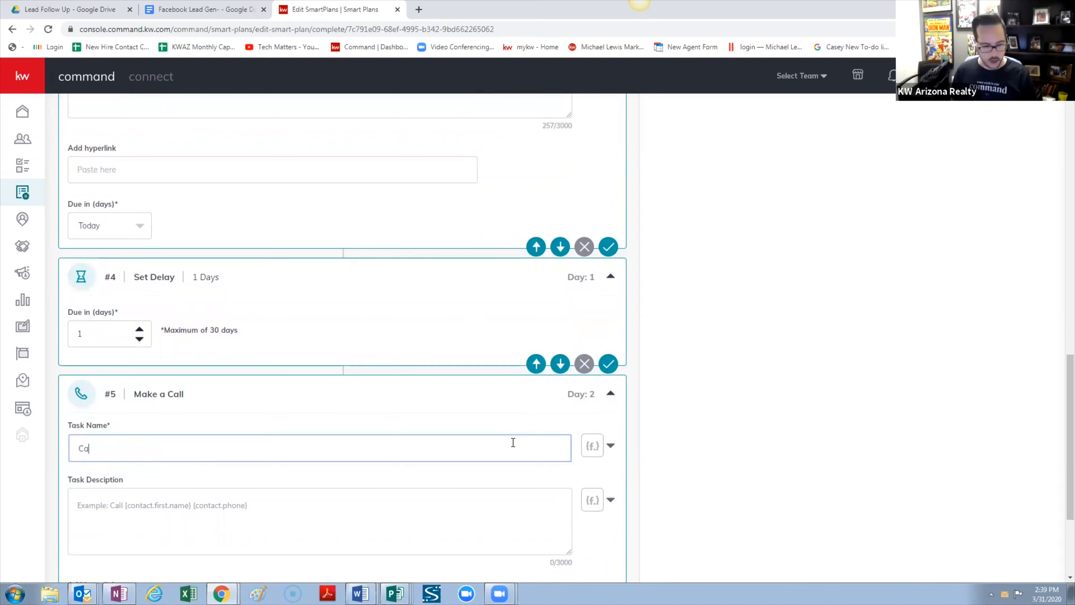
pyautogui.click(612, 448)
pyautogui.click(546, 287)
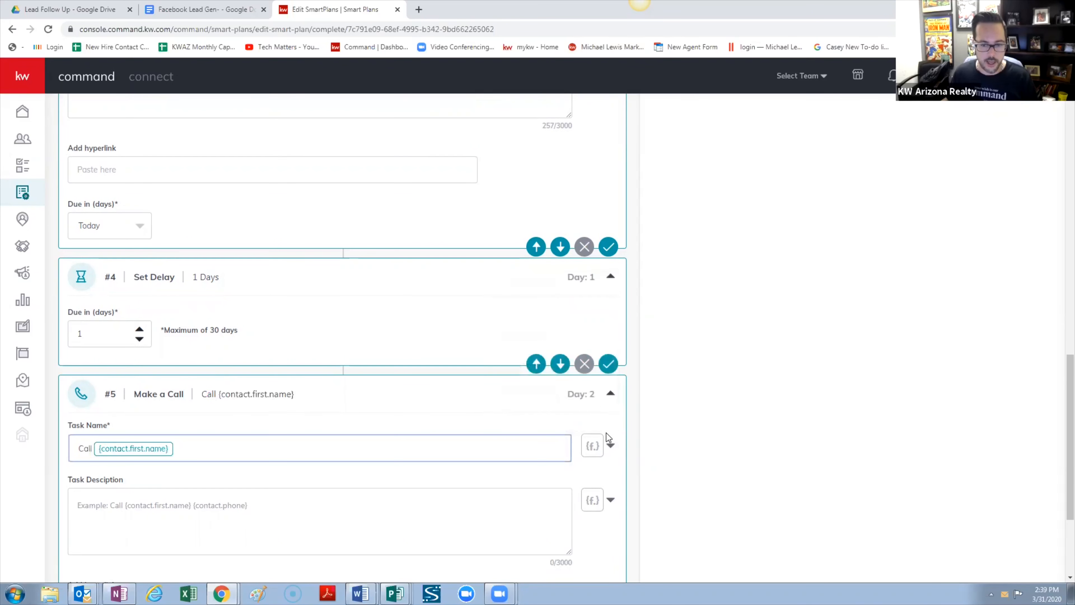
pyautogui.click(610, 446)
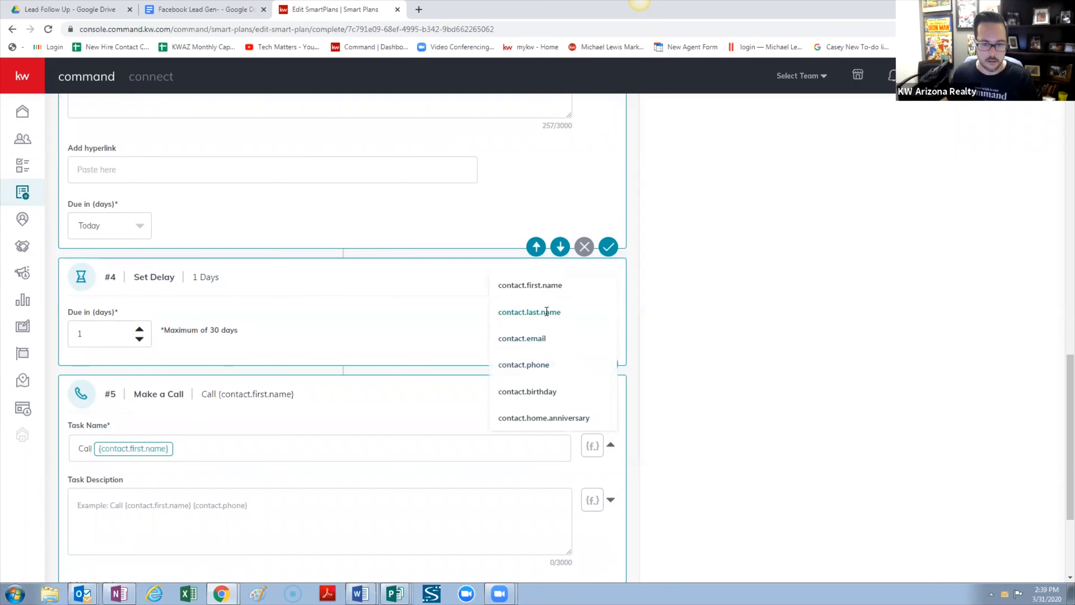
pyautogui.click(546, 366)
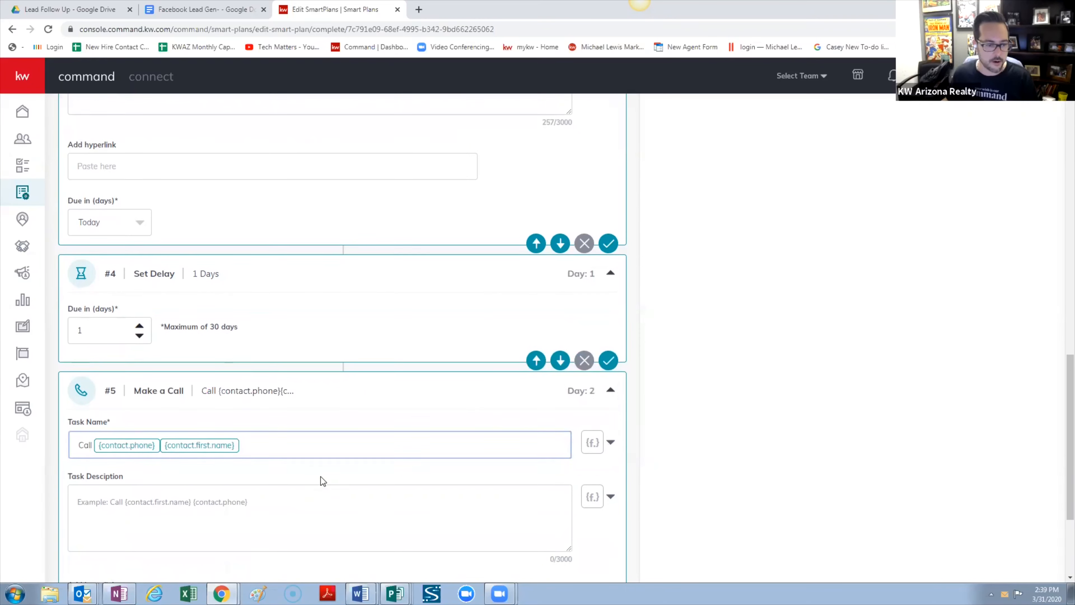
pyautogui.scroll(-3, 321, 481)
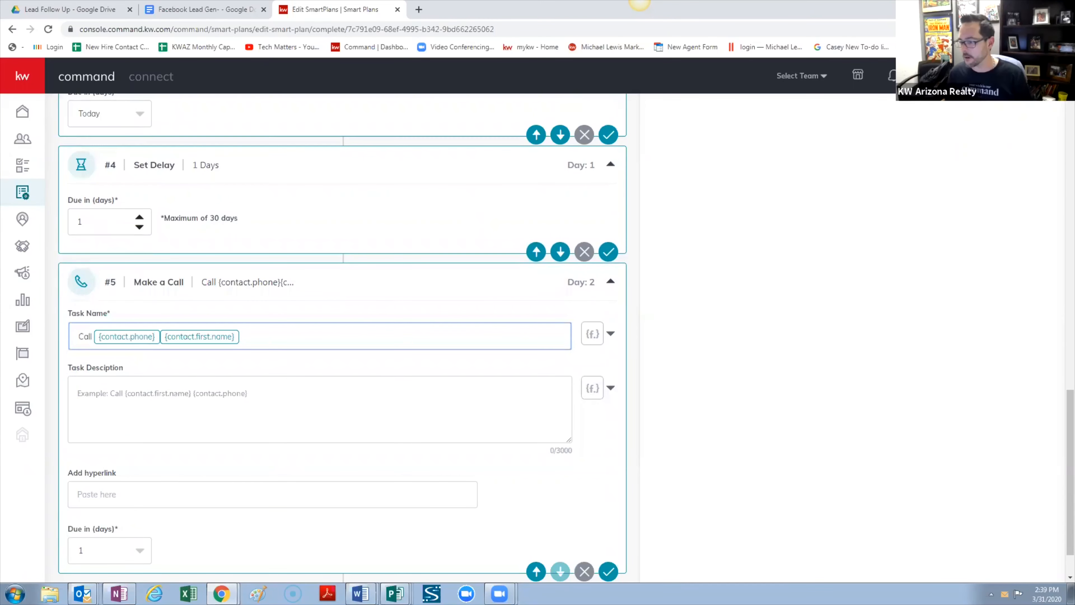
# Give the call step the description 'Not going to Leave a message.'
pyautogui.click(244, 398)
pyautogui.write('No')
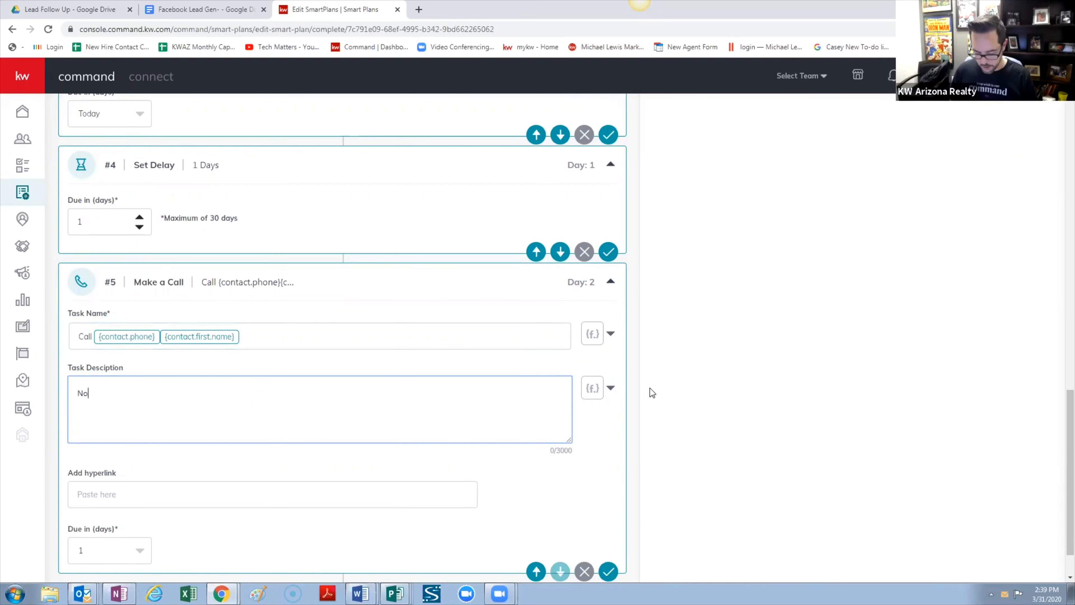
pyautogui.write('t Going to Le')
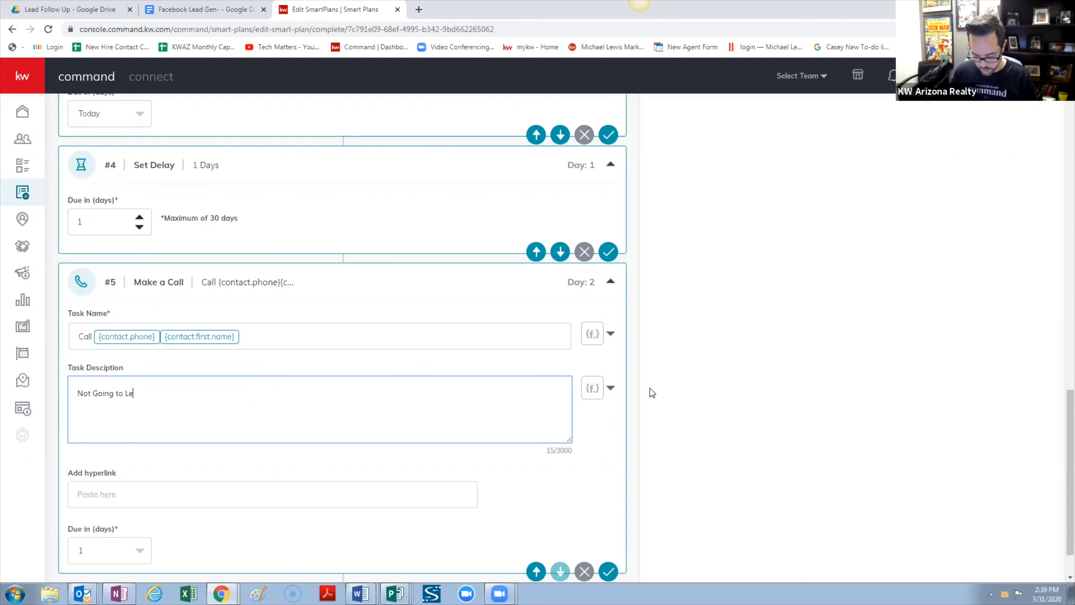
pyautogui.write('ave a message')
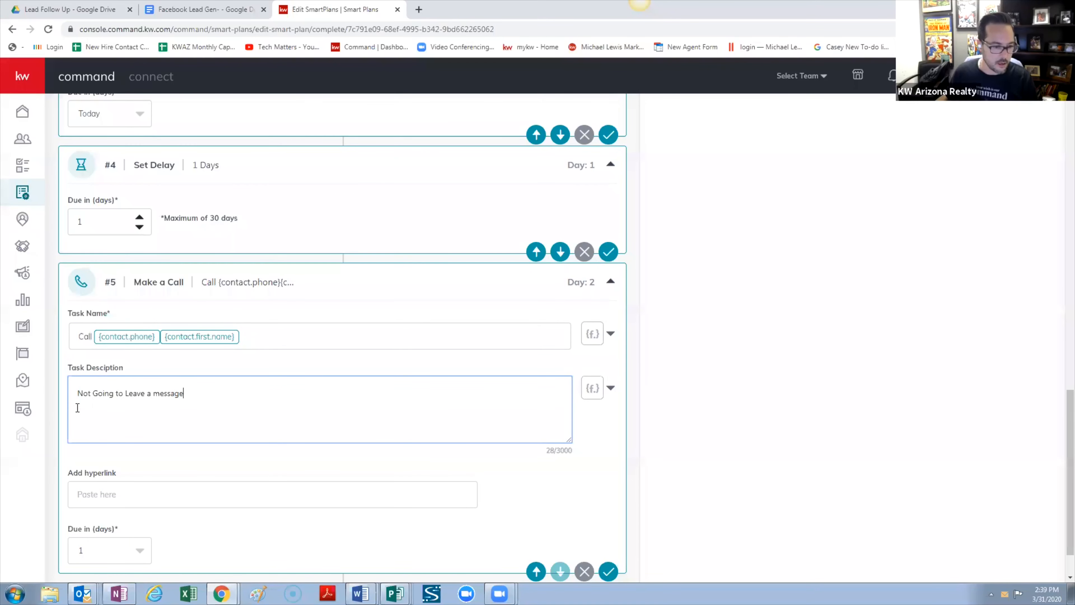
pyautogui.click(92, 393)
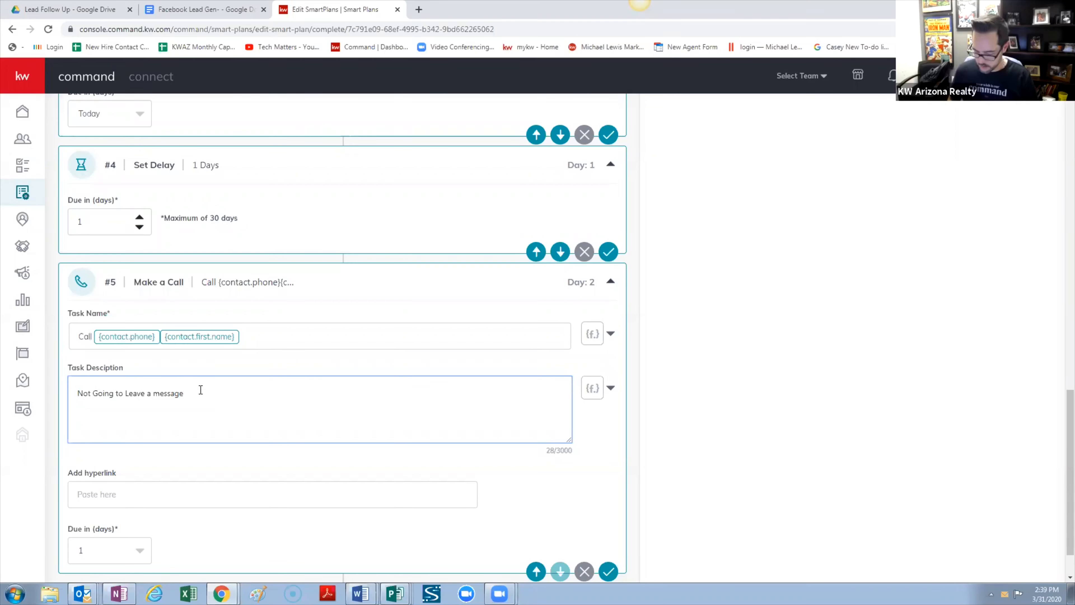
pyautogui.press('Delete')
pyautogui.write('g')
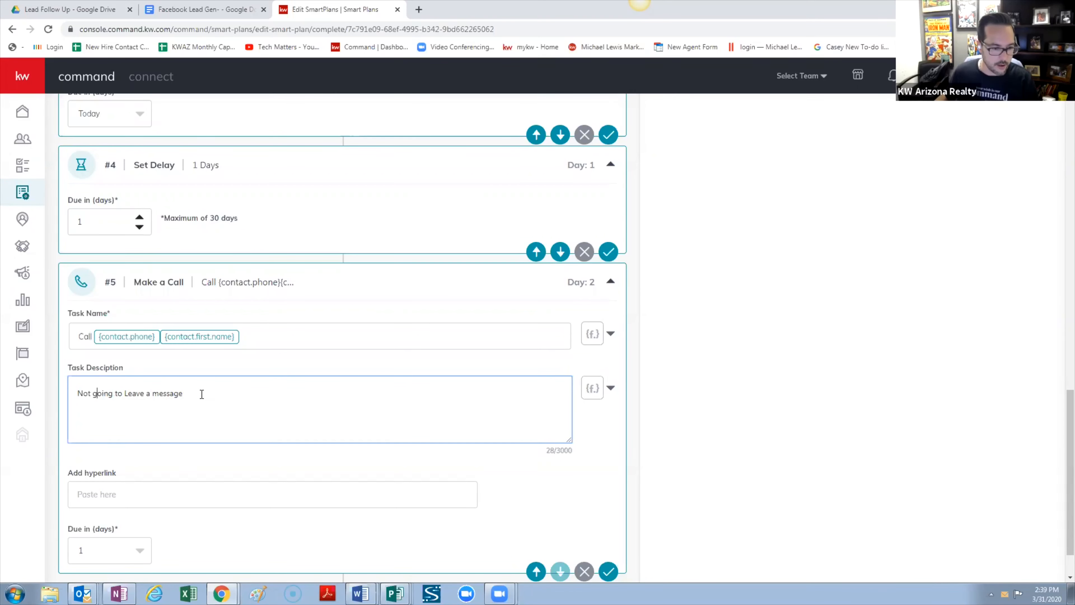
pyautogui.click(281, 393)
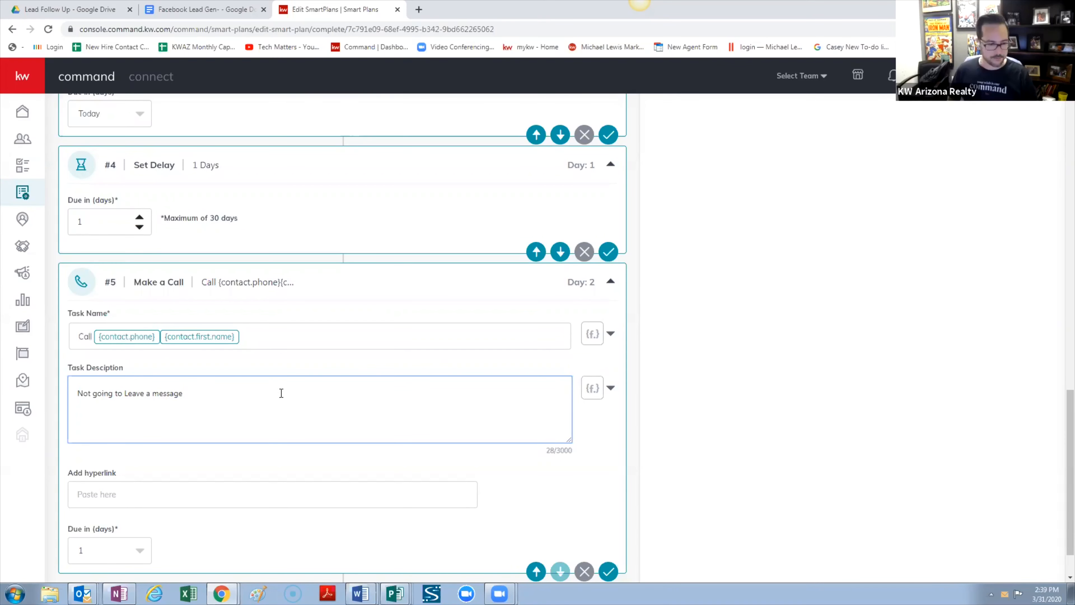
pyautogui.write('.')
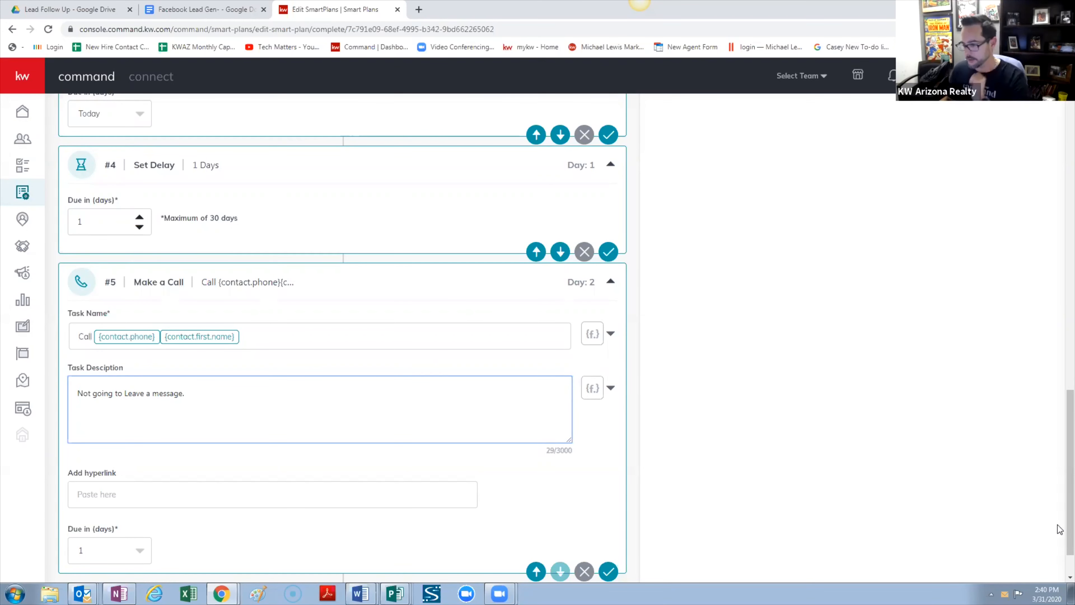
# Scroll through the plan to bring the new #6 Send Email step into view
pyautogui.scroll(-1, 321, 422)
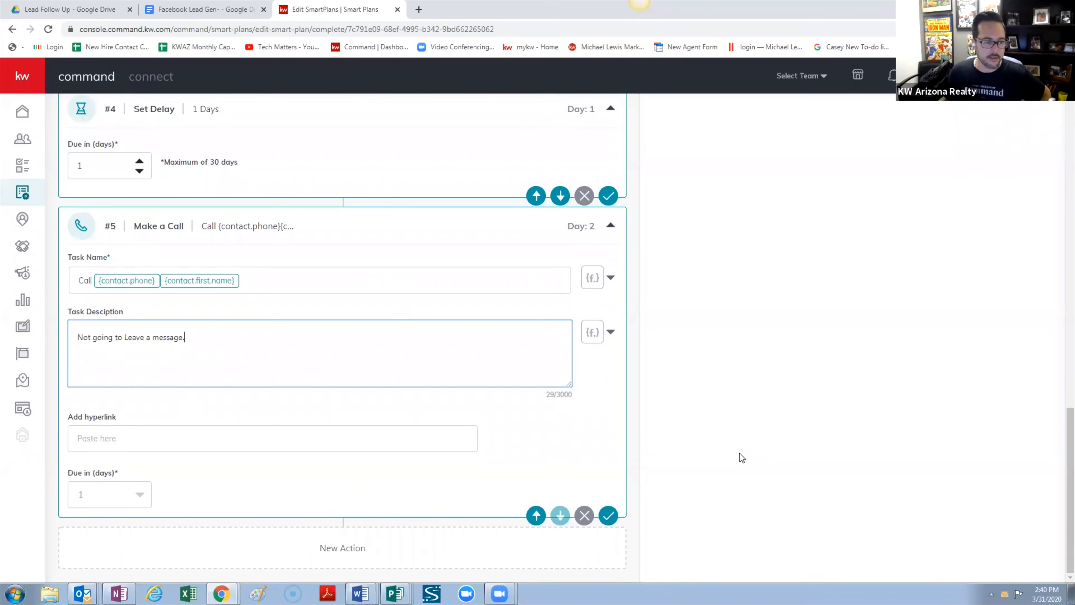
pyautogui.scroll(5, 739, 453)
pyautogui.scroll(12, 960, 459)
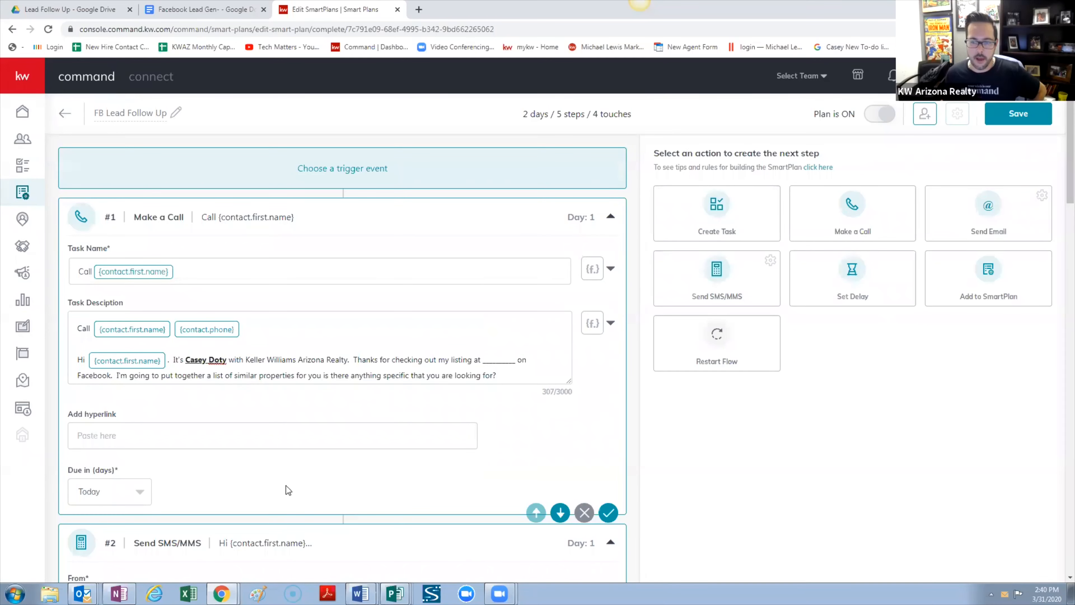
pyautogui.scroll(-18, 405, 311)
pyautogui.scroll(-12, 411, 297)
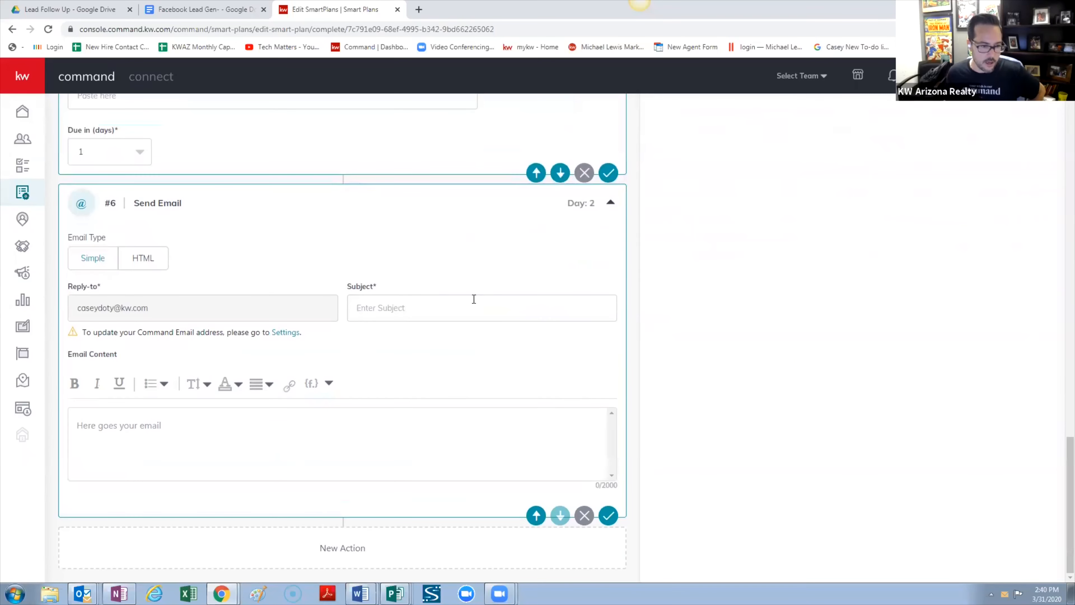
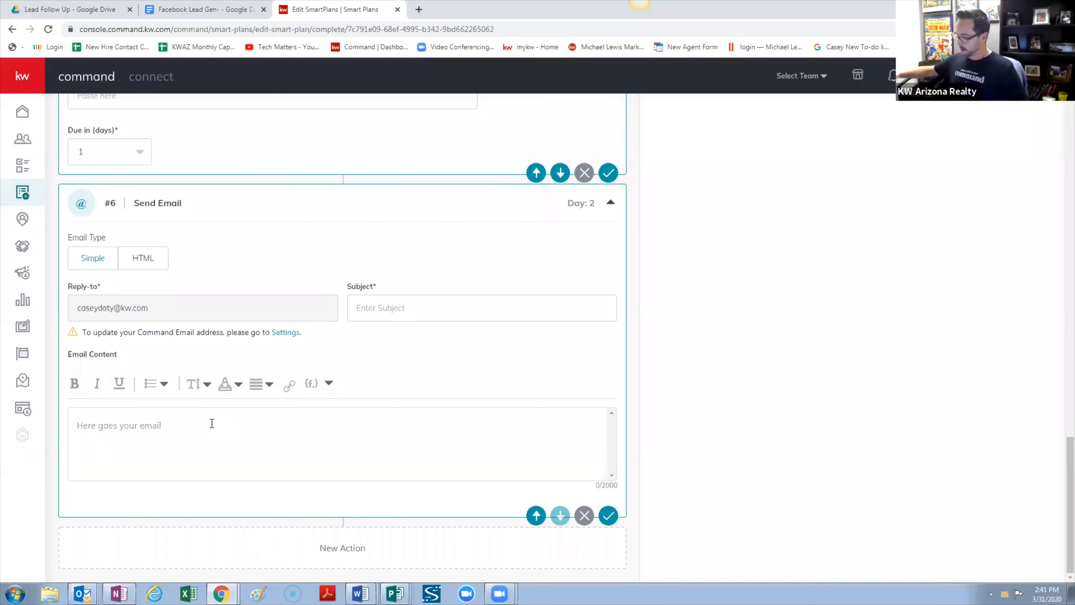
# Enter 'Thanks!' as the subject line of the #6 Send Email action
pyautogui.click(421, 309)
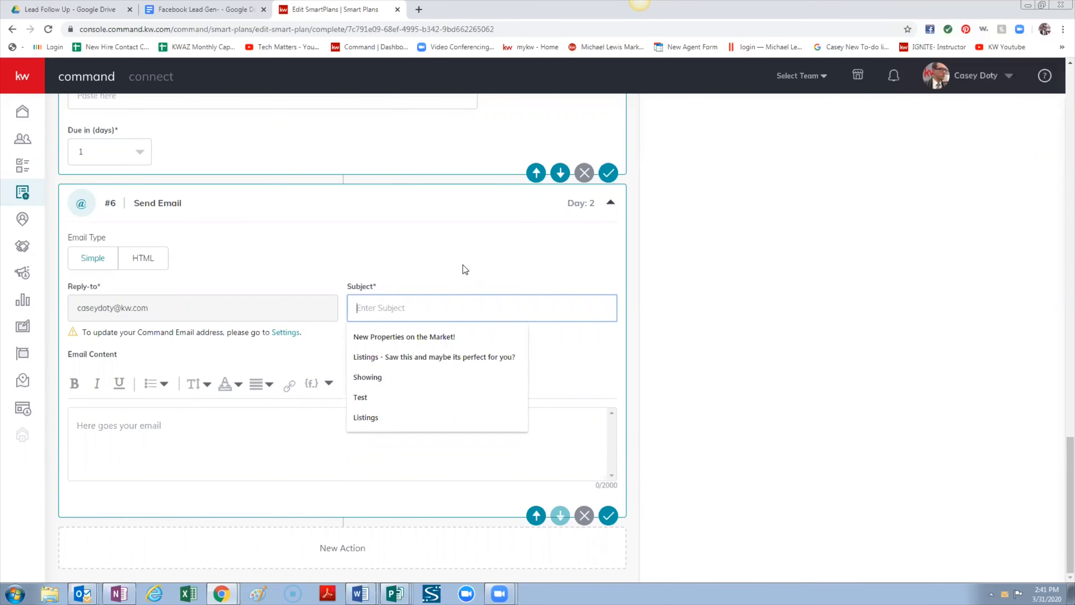
pyautogui.write('Thank')
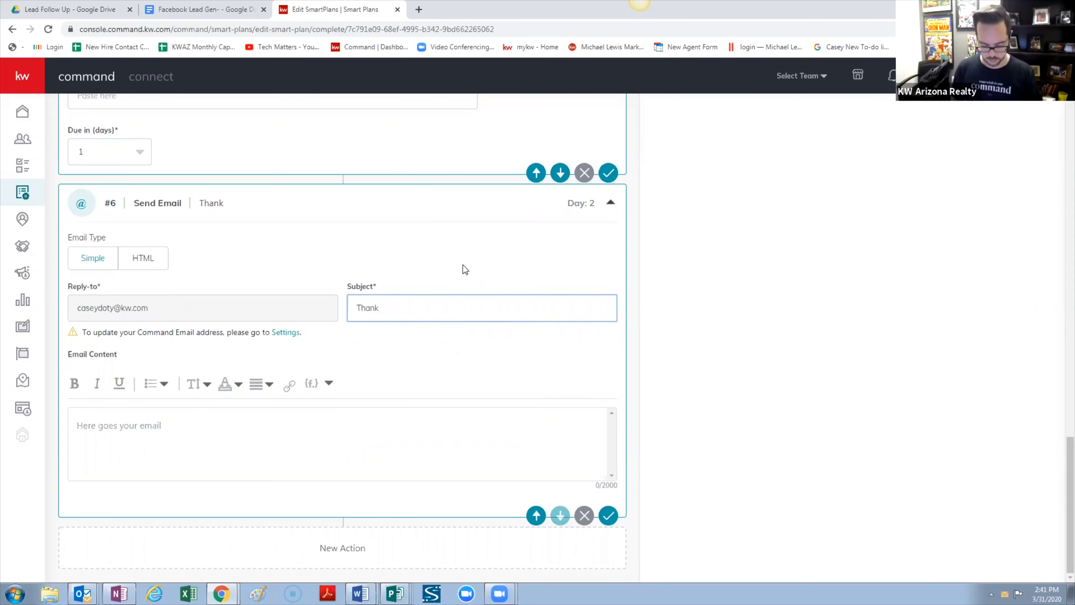
pyautogui.write('s!')
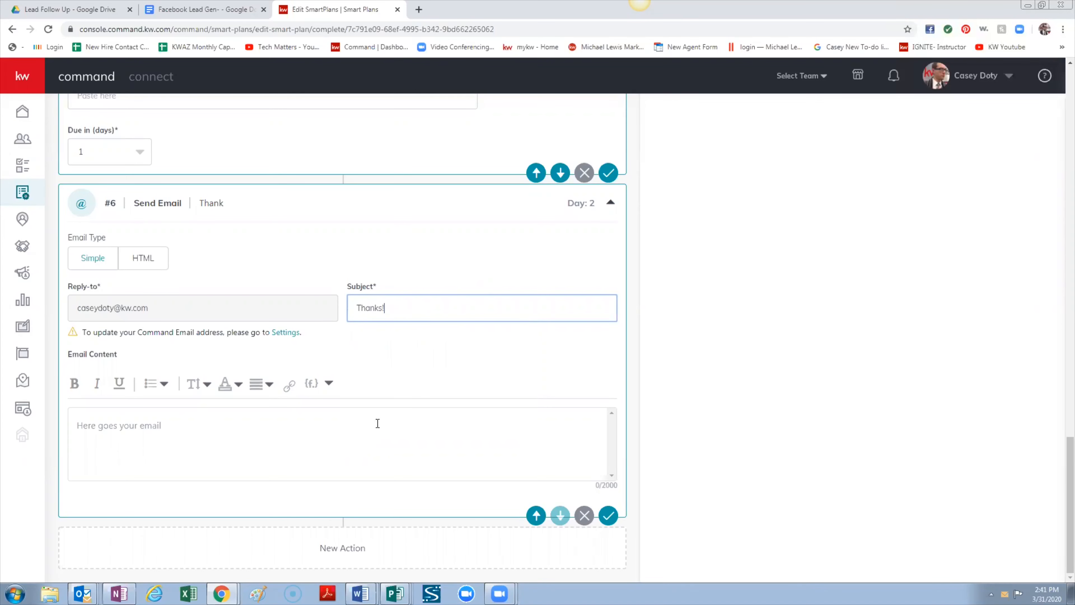
pyautogui.click(352, 425)
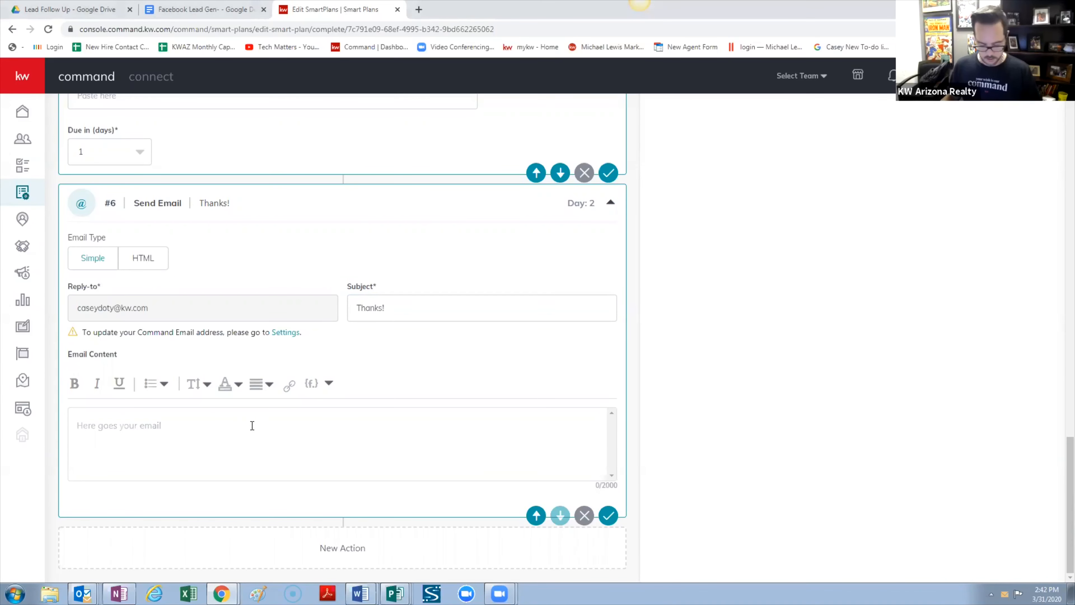
# Paste the prepared thank-you message into the email body and remove its empty first line
pyautogui.write("Hi First Name.  It's Agent Name with Keller Williams Arizona Realty.  Thanks again for checking out my listing on ________. going to put together a list of similar properties for you, is there anything specific that you are looking for?")
pyautogui.click(163, 413)
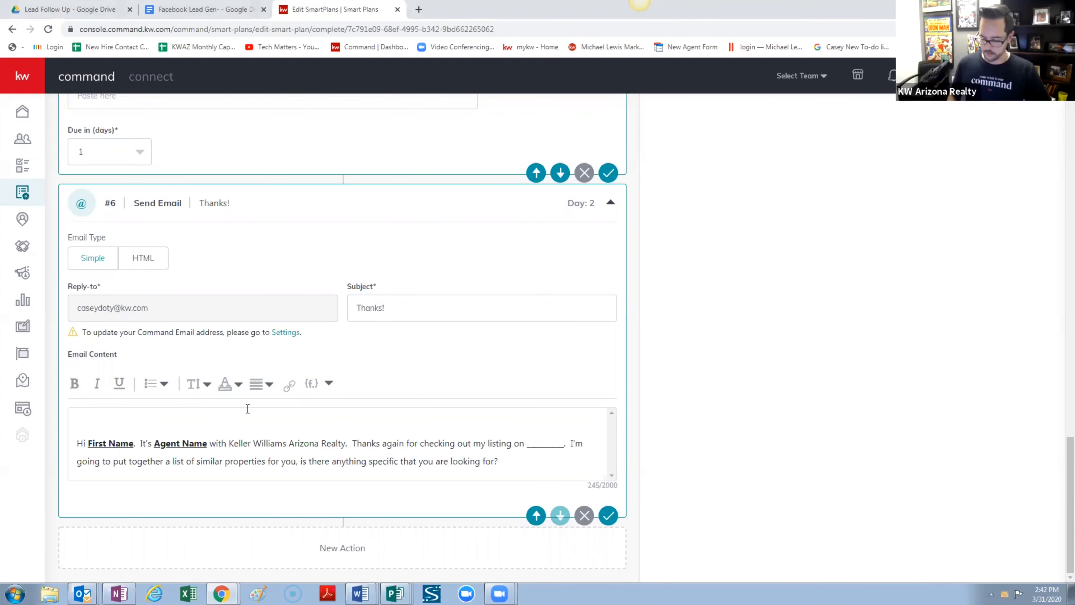
pyautogui.press('Delete')
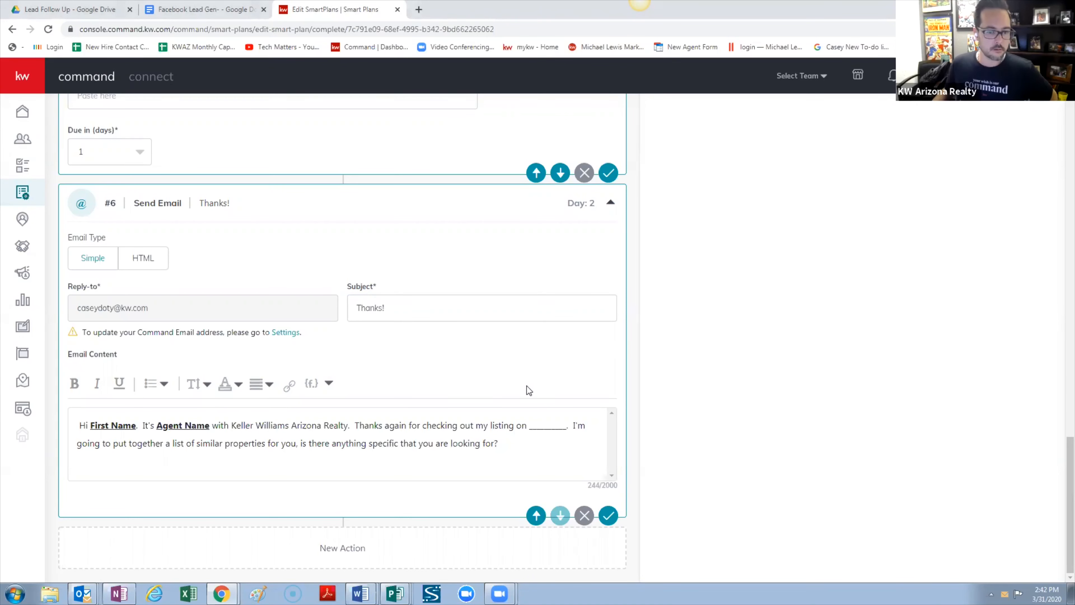
pyautogui.scroll(10, 453, 386)
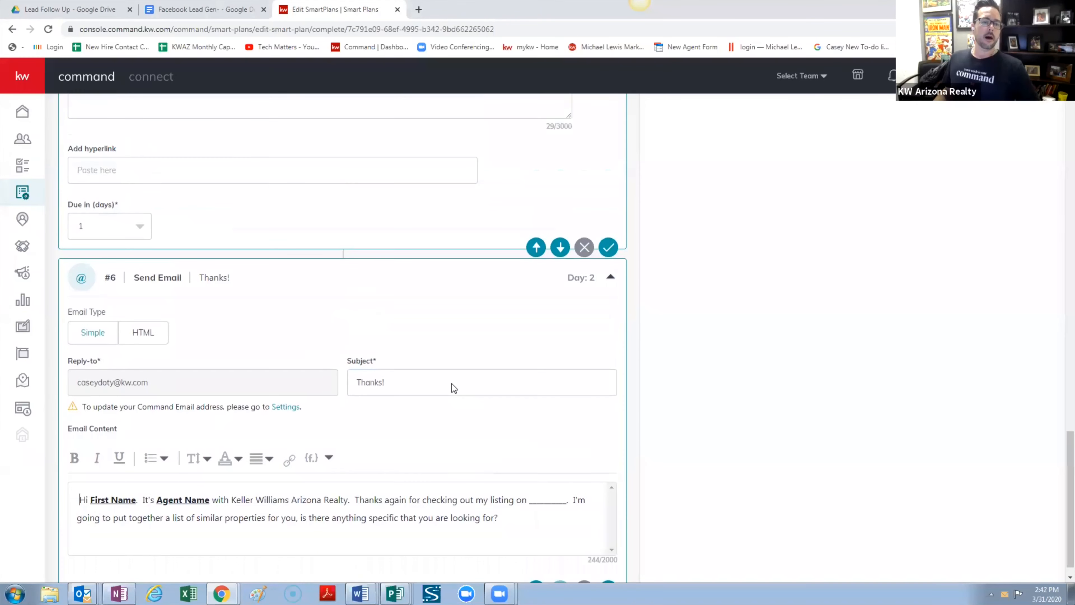
pyautogui.scroll(5, 452, 383)
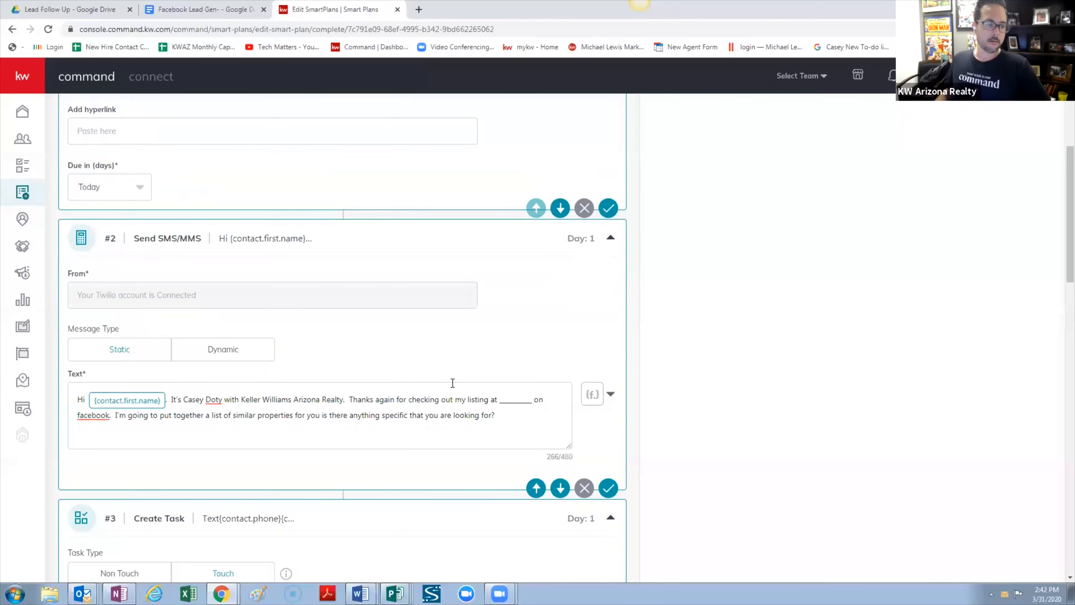
pyautogui.scroll(-7, 453, 384)
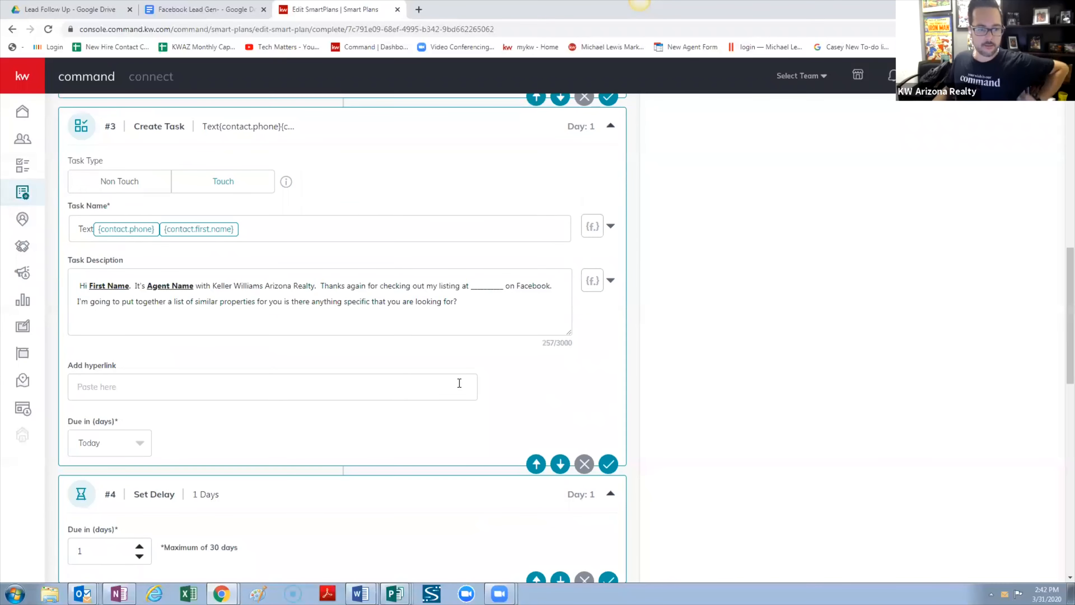
pyautogui.scroll(-15, 460, 383)
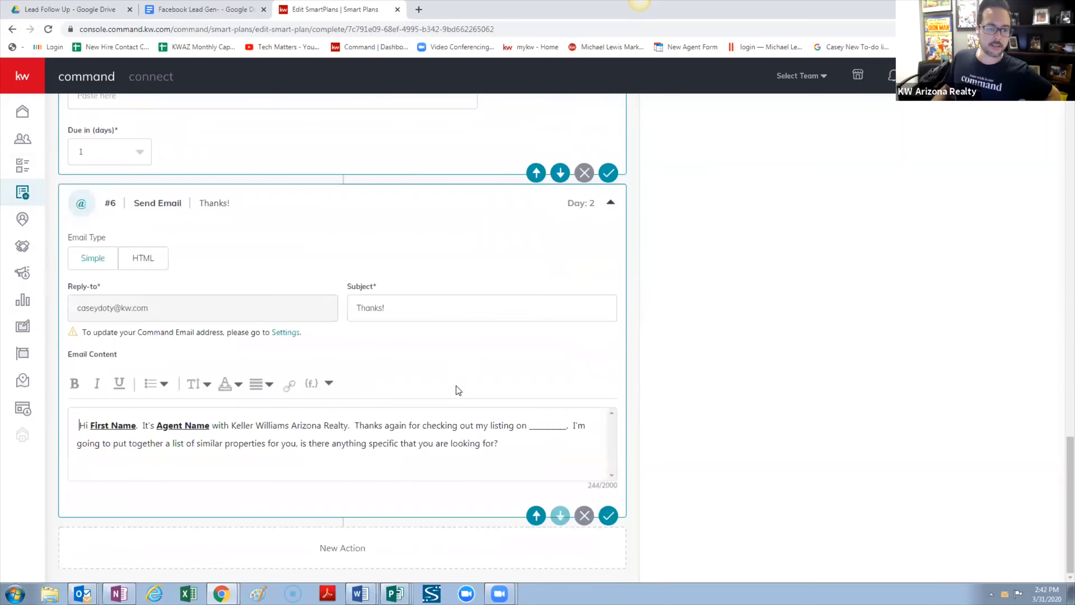
pyautogui.click(516, 440)
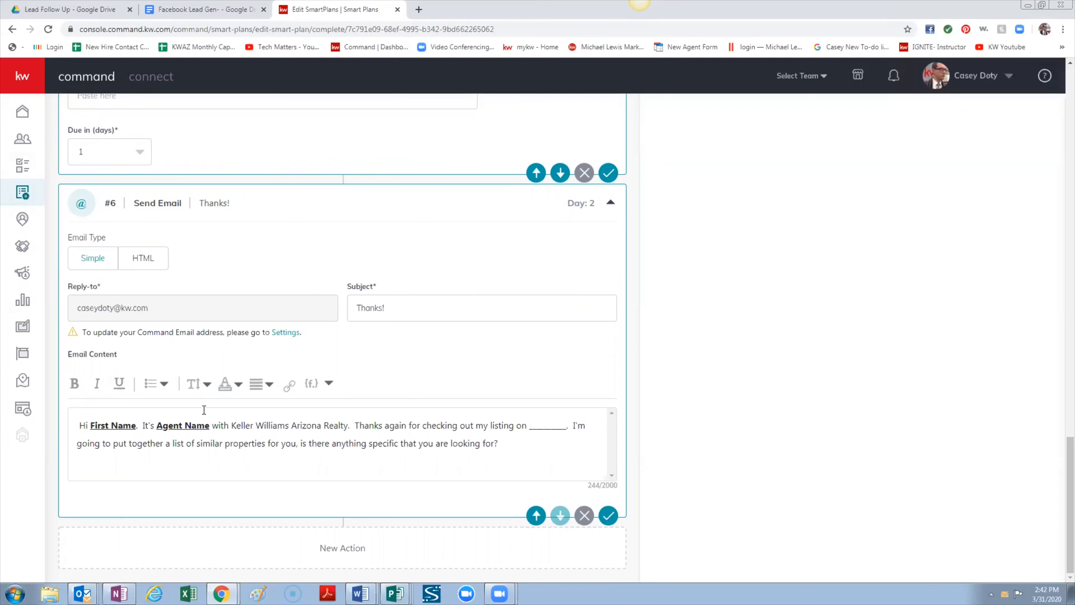
# Replace the 'First Name' placeholder in the greeting with the contact.first.name merge field
pyautogui.moveTo(138, 425); pyautogui.dragTo(90, 426)
pyautogui.click(328, 384)
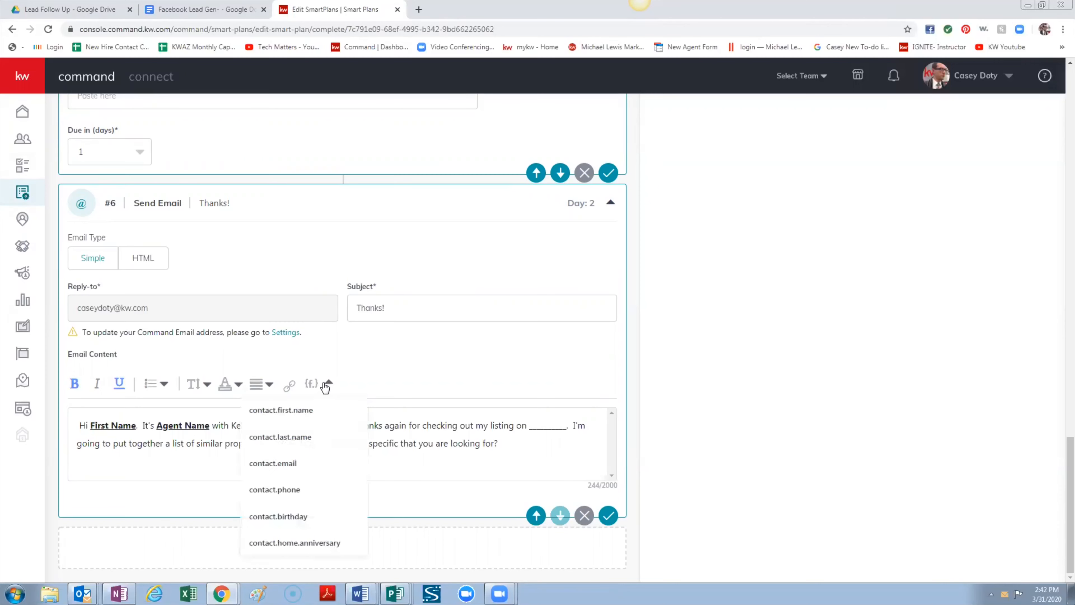
pyautogui.click(301, 410)
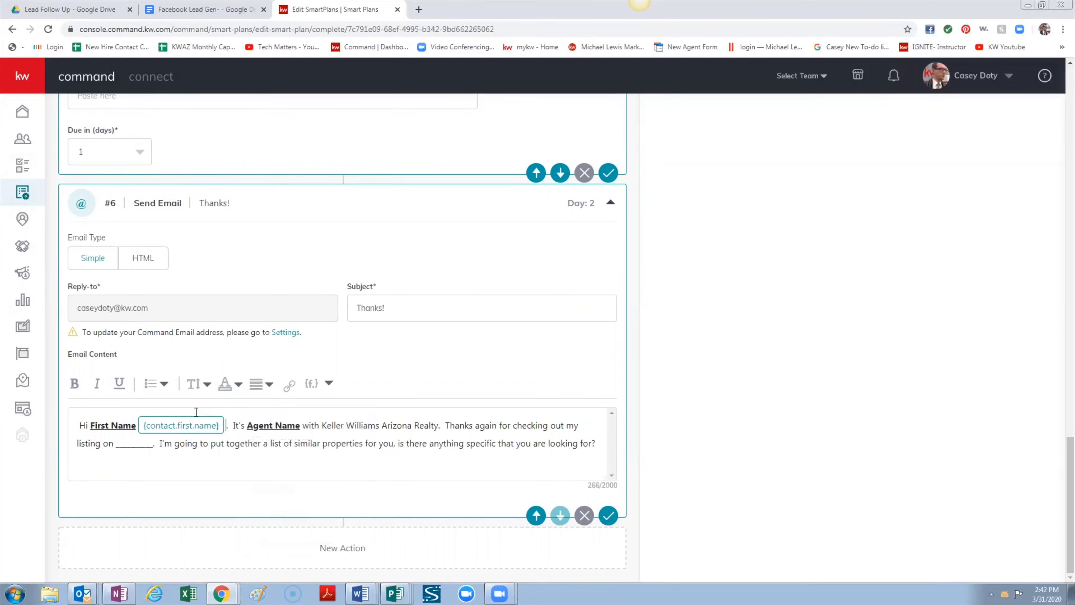
pyautogui.click(141, 425)
pyautogui.press('BackSpace')
pyautogui.press('BackSpace')
pyautogui.press('BackSpace')
pyautogui.press('BackSpace')
pyautogui.press('BackSpace')
pyautogui.press('BackSpace')
pyautogui.press('BackSpace')
pyautogui.press('BackSpace')
pyautogui.press('BackSpace')
pyautogui.press('BackSpace')
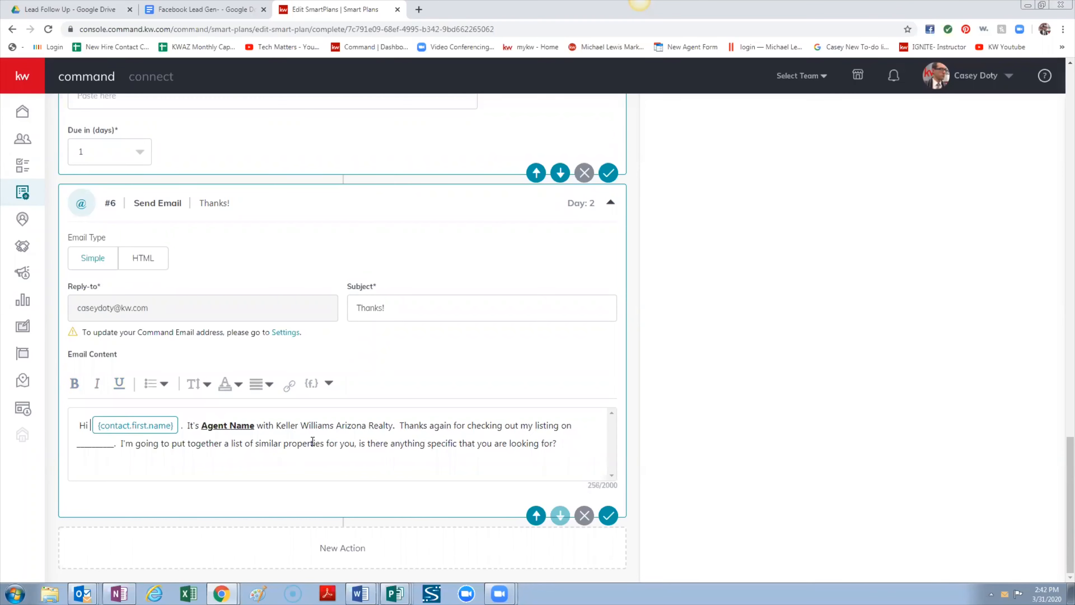
pyautogui.press('BackSpace')
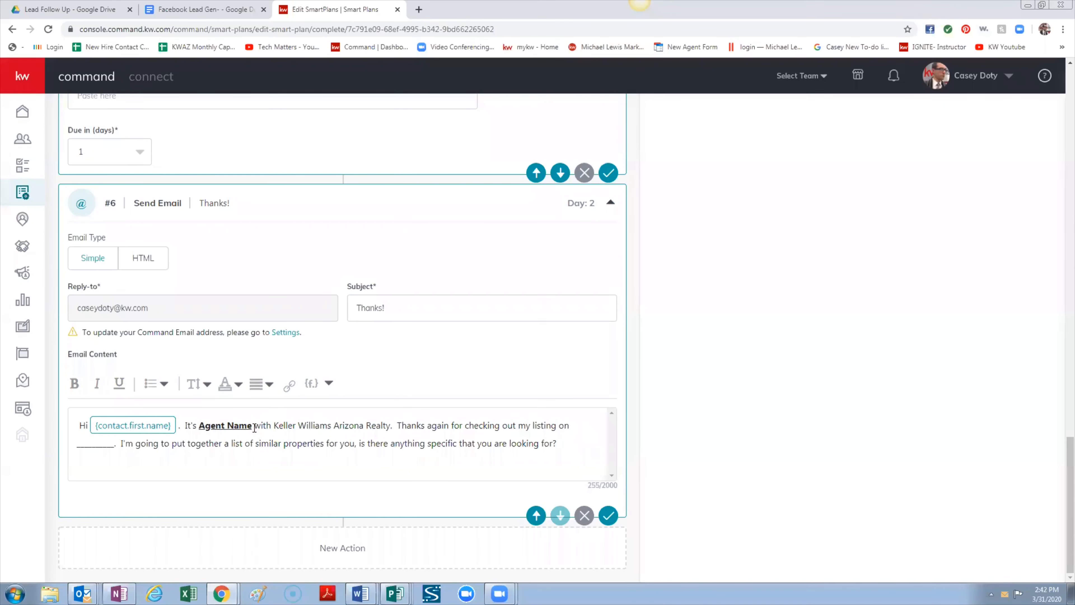
# Overwrite 'Agent Name' with the agent's own name in plain, unbolded text
pyautogui.moveTo(254, 422); pyautogui.dragTo(202, 424)
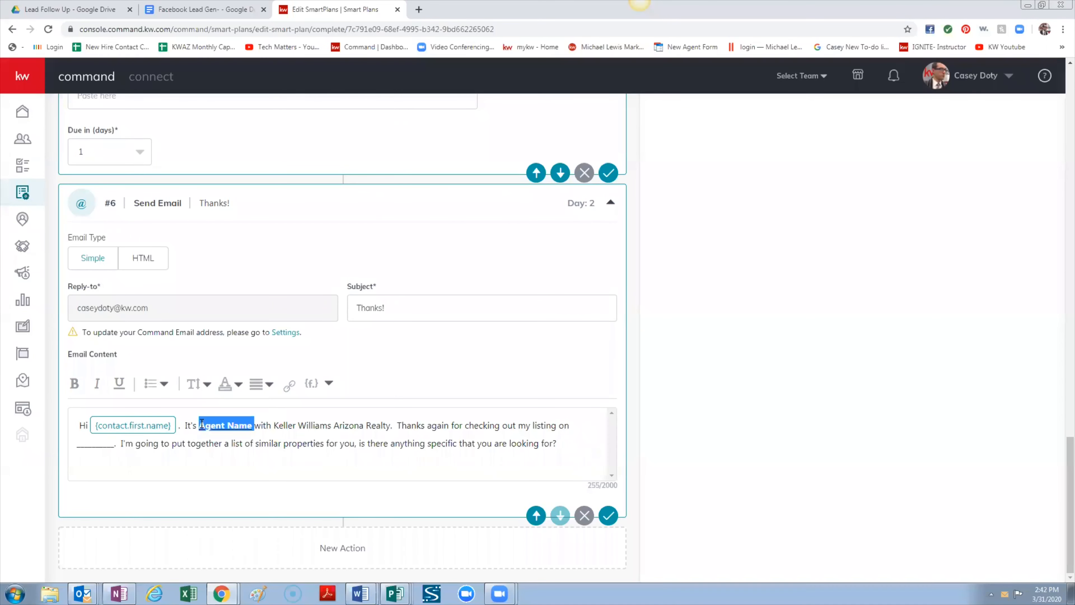
pyautogui.write('CAsey')
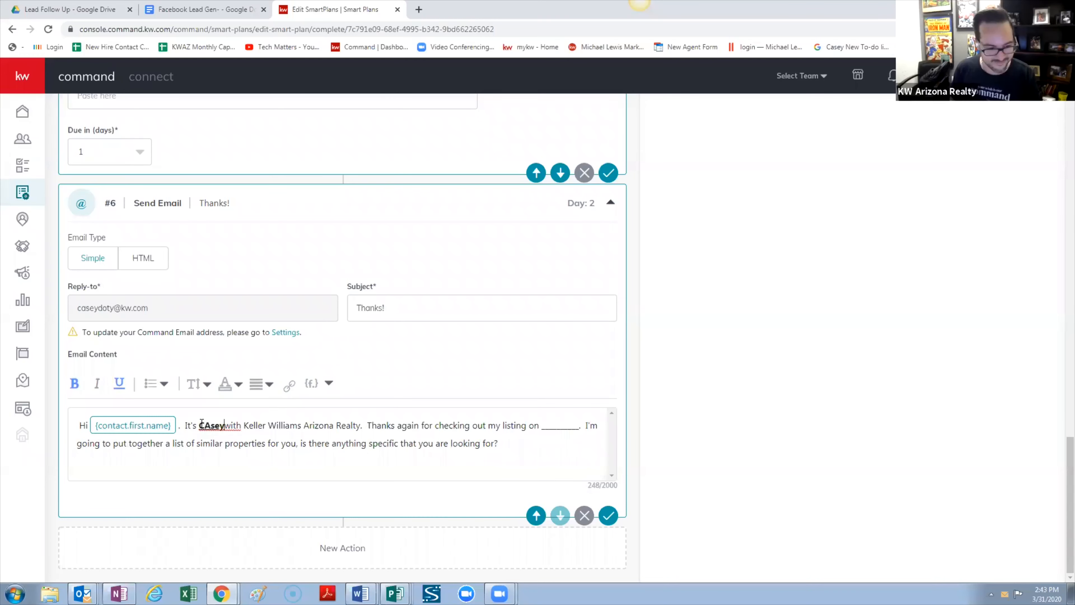
pyautogui.press('BackSpace')
pyautogui.press('BackSpace')
pyautogui.press('BackSpace')
pyautogui.write('asey ')
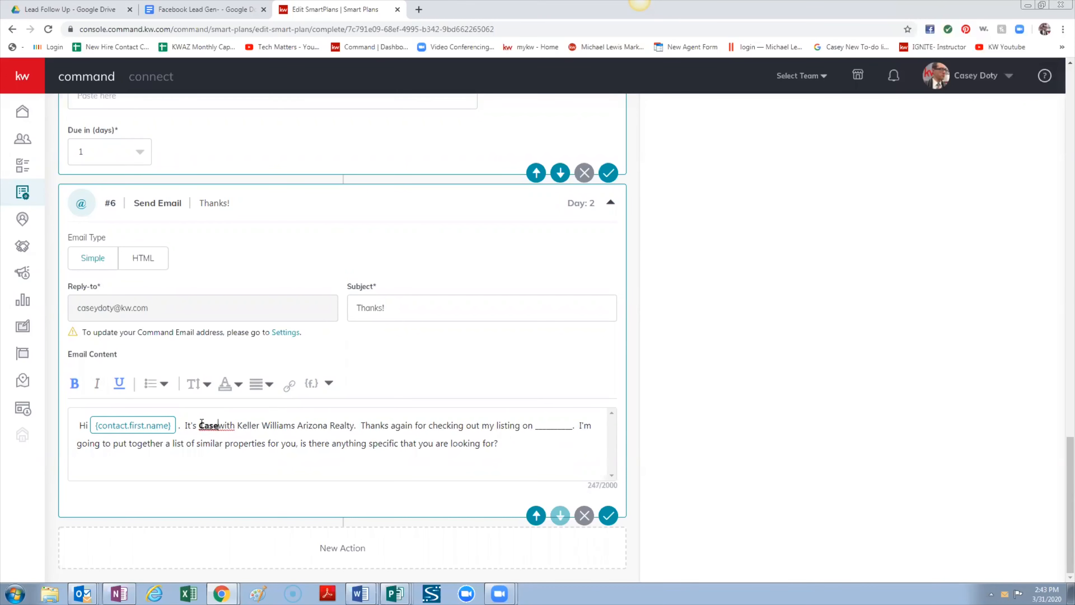
pyautogui.write('Do')
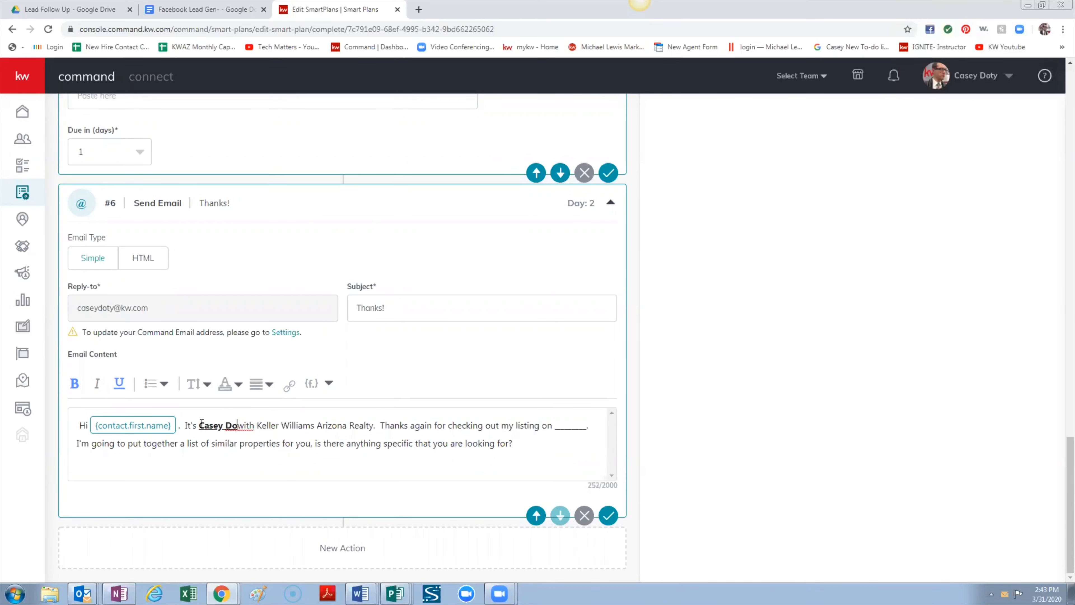
pyautogui.write('ty')
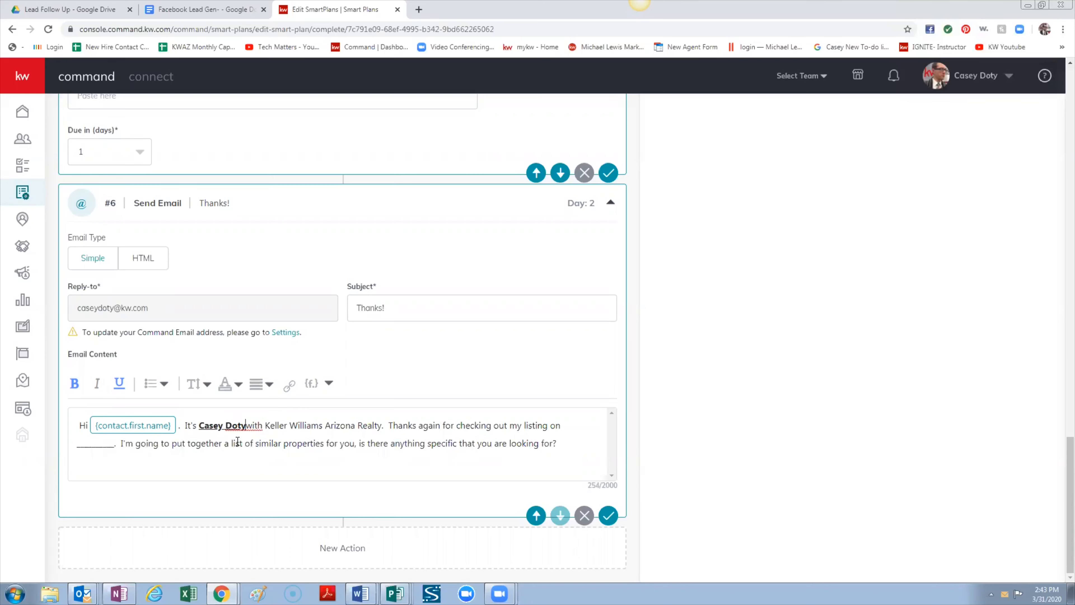
pyautogui.moveTo(249, 426); pyautogui.dragTo(198, 424)
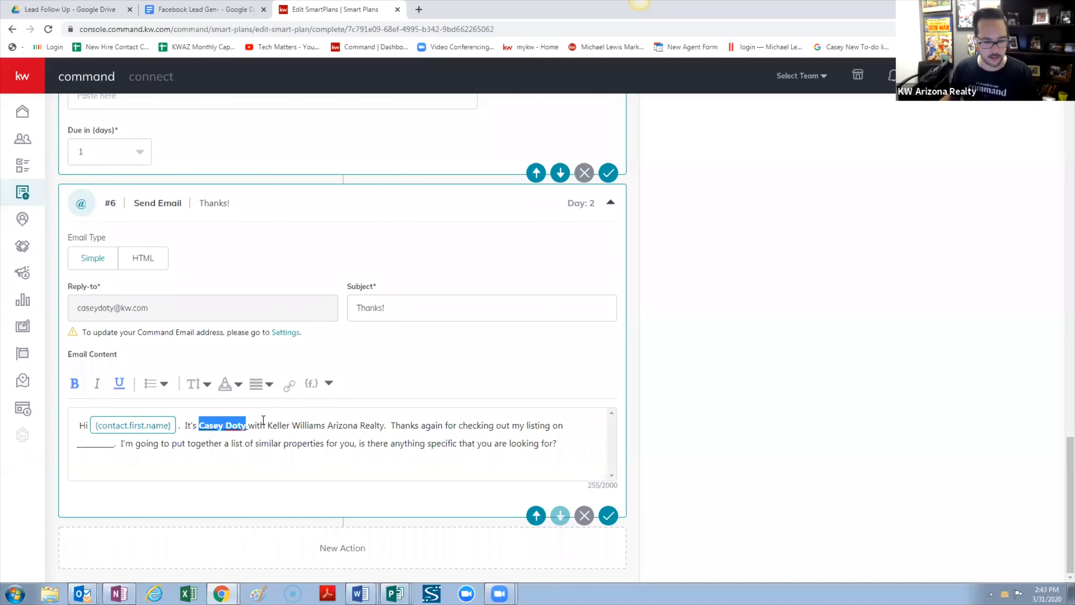
pyautogui.hotkey('ctrl', 'b')
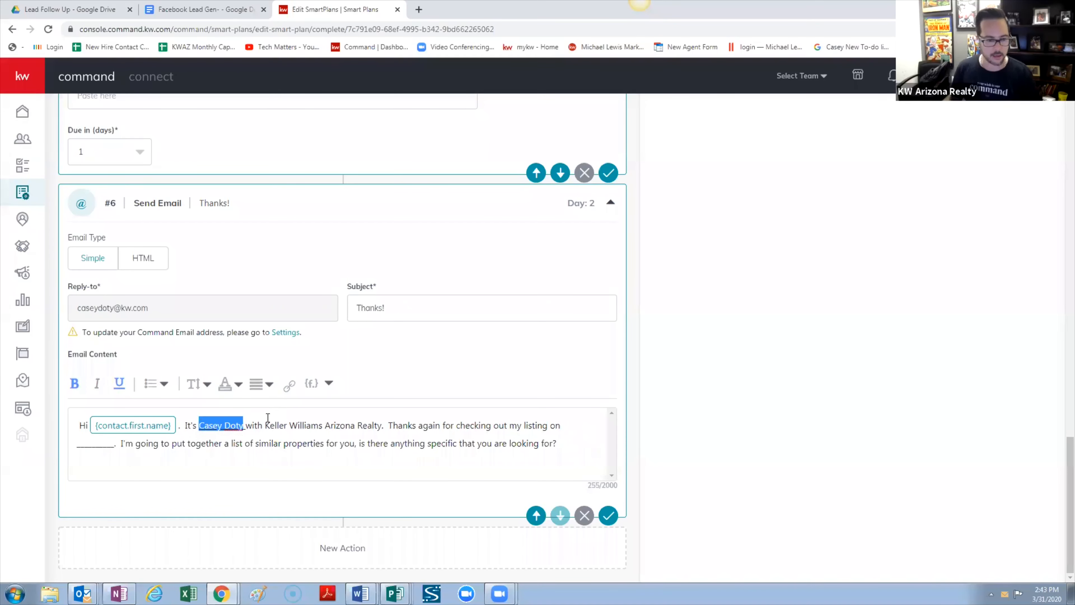
pyautogui.click(249, 429)
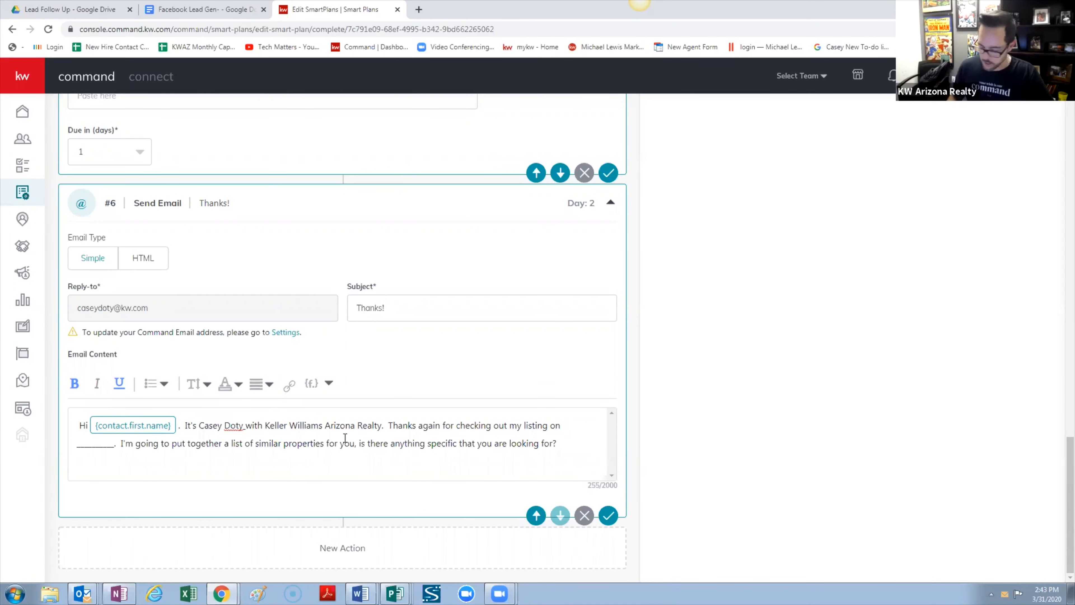
pyautogui.press('BackSpace')
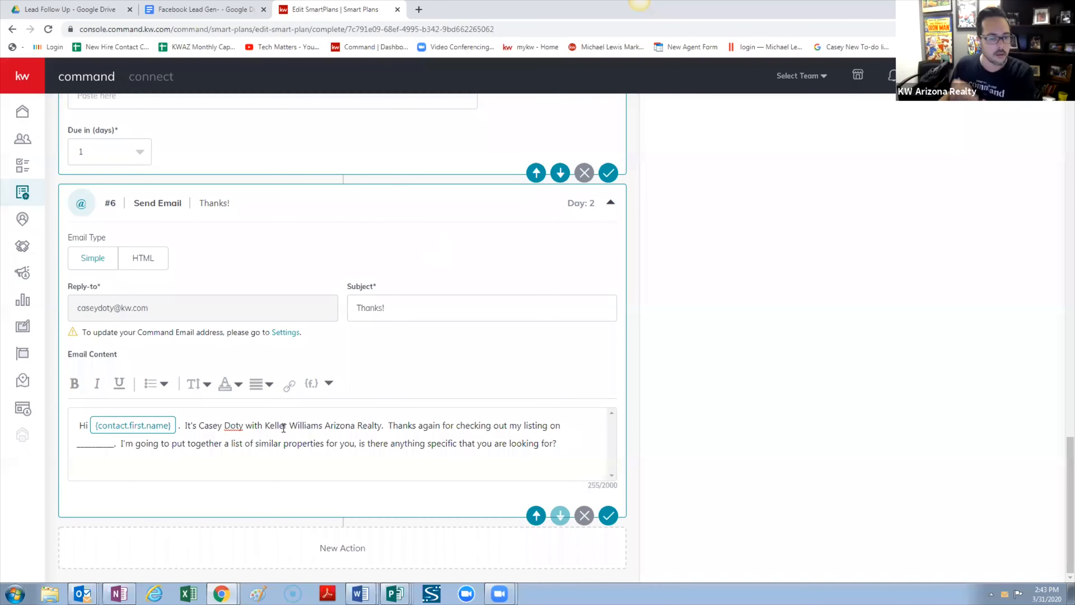
# Fill the blank after 'listing on' with 'Facebook', capitalised
pyautogui.moveTo(113, 443); pyautogui.dragTo(77, 442)
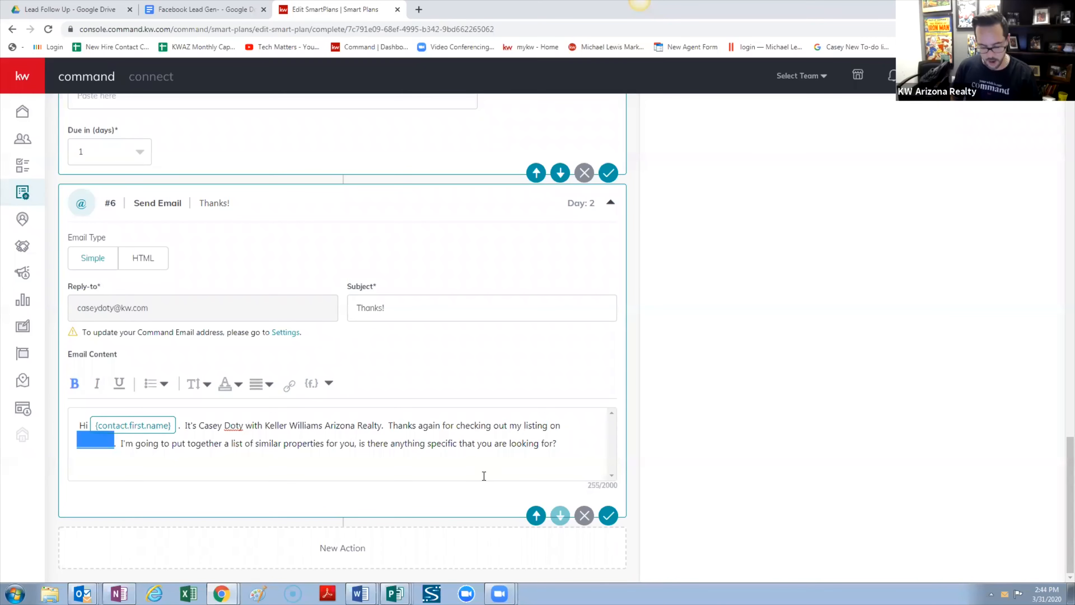
pyautogui.write('Faceb')
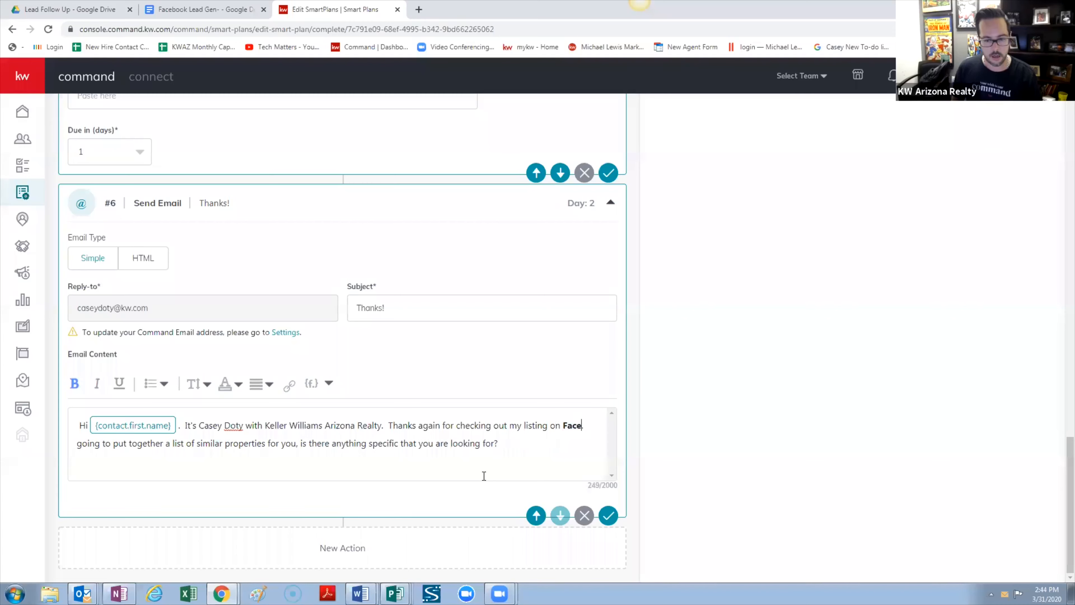
pyautogui.press('BackSpace')
pyautogui.press('BackSpace')
pyautogui.press('BackSpace')
pyautogui.press('BackSpace')
pyautogui.press('BackSpace')
pyautogui.write('FACEBOO')
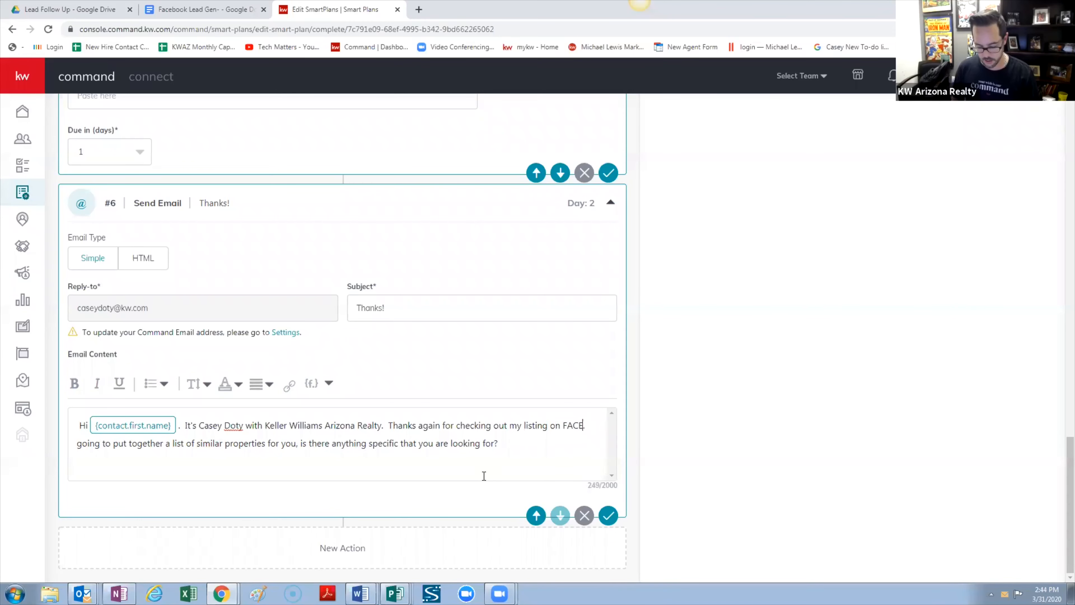
pyautogui.press('BackSpace')
pyautogui.press('BackSpace')
pyautogui.press('BackSpace')
pyautogui.press('BackSpace')
pyautogui.press('BackSpace')
pyautogui.press('BackSpace')
pyautogui.press('BackSpace')
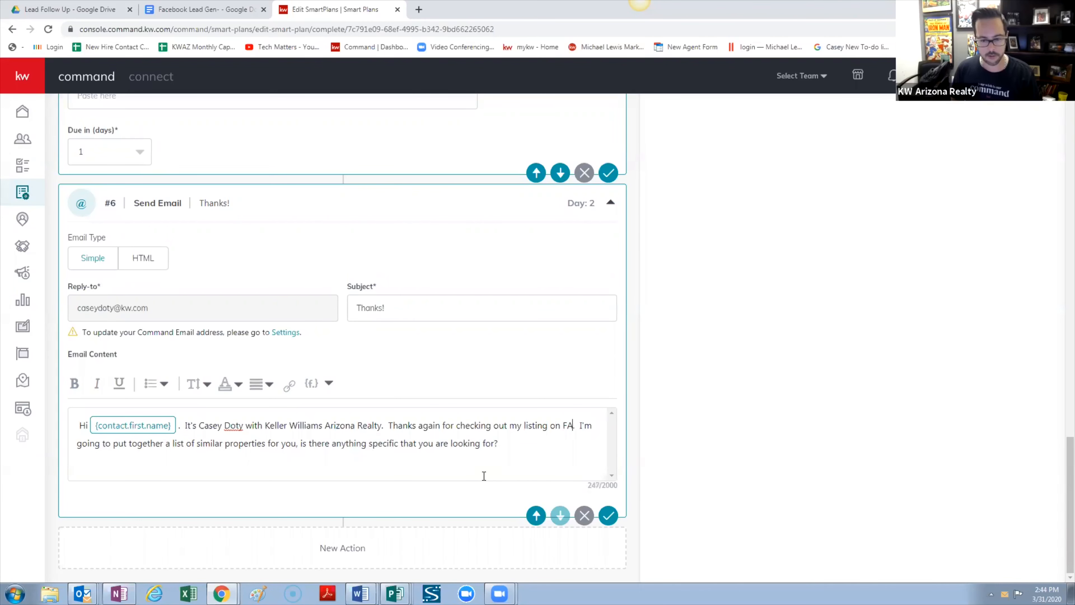
pyautogui.write('facebook')
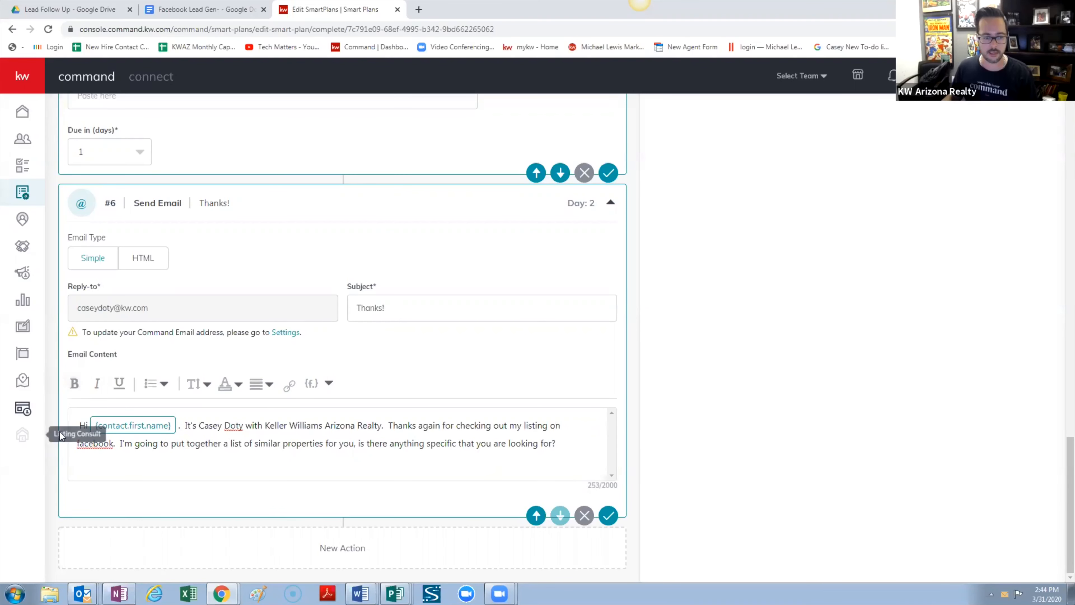
pyautogui.click(79, 443)
pyautogui.press('Delete')
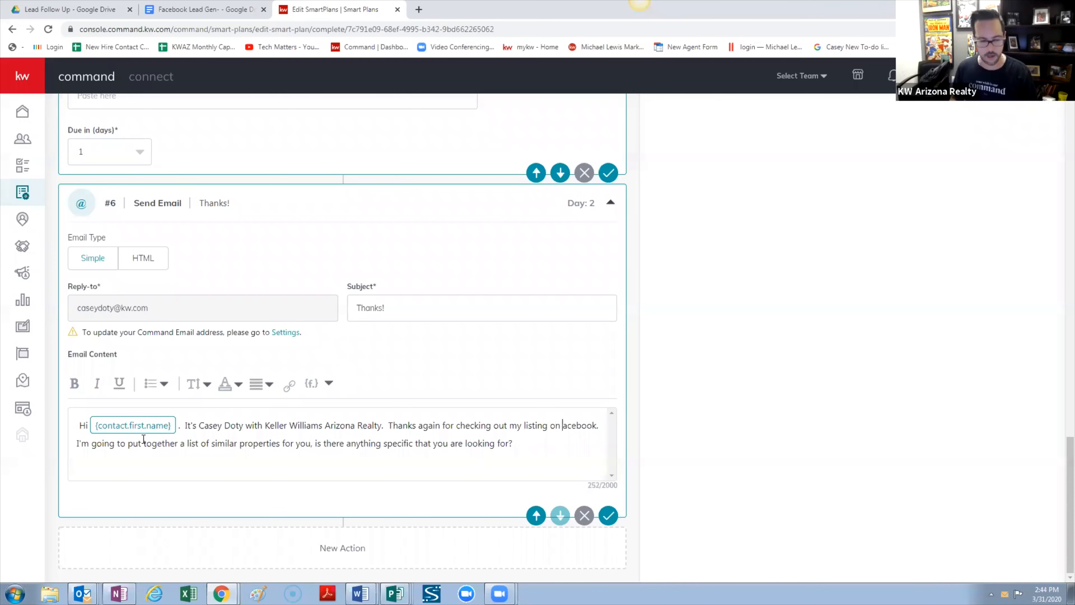
pyautogui.write('F')
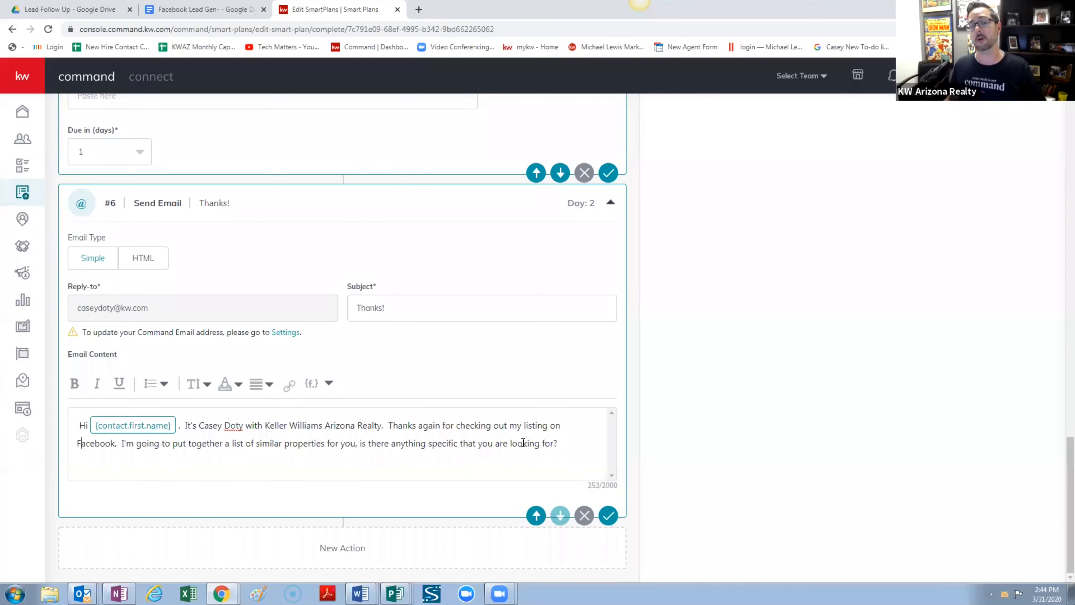
# Delete 'at ________' from the #2 SMS and capitalise 'Facebook' in its text
pyautogui.scroll(15, 524, 442)
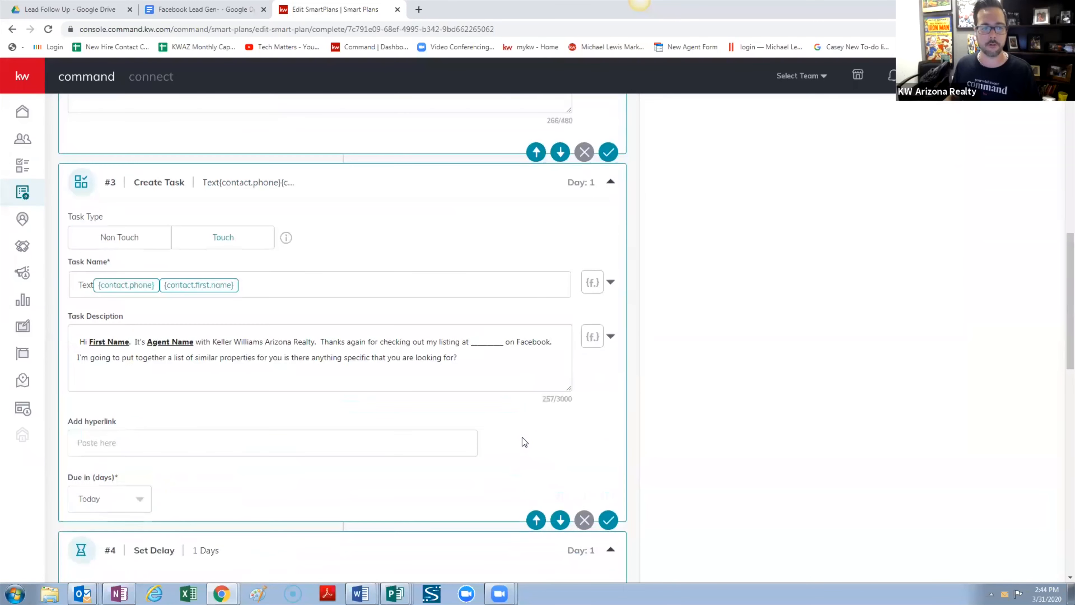
pyautogui.scroll(5, 345, 405)
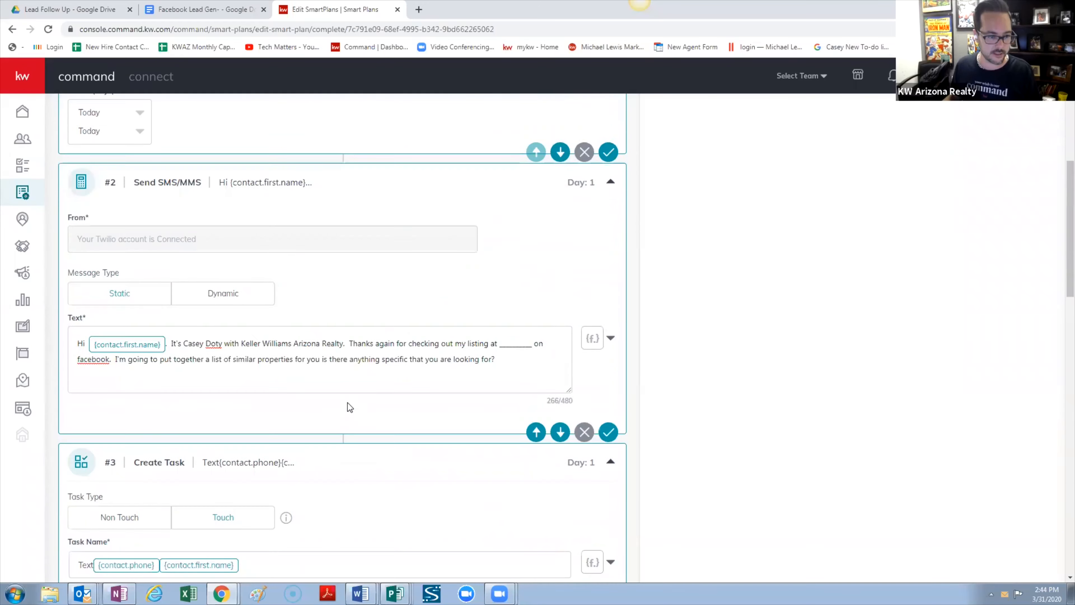
pyautogui.click(535, 344)
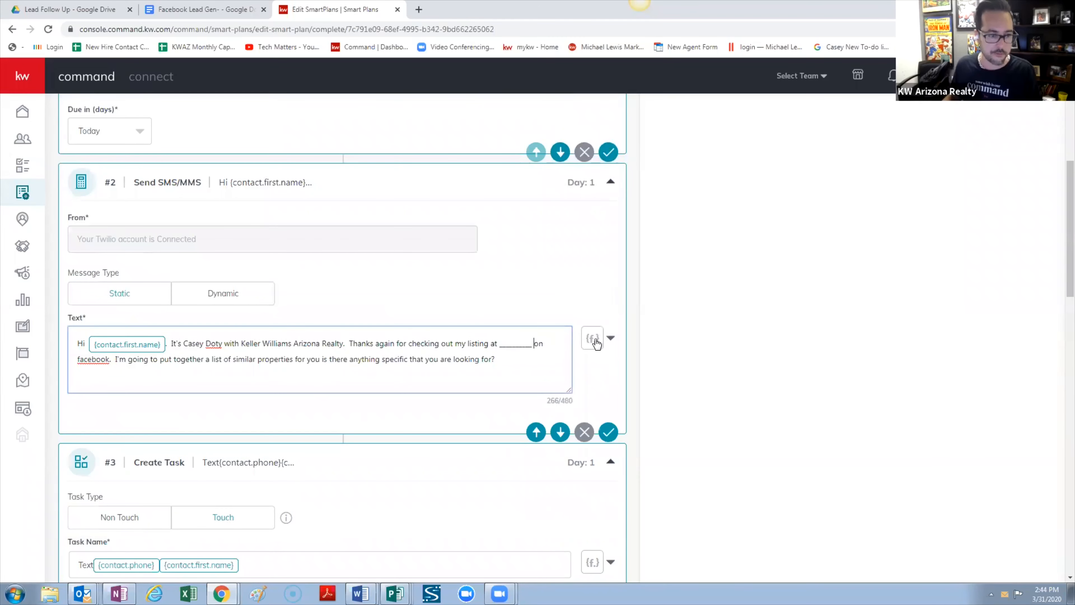
pyautogui.press('BackSpace')
pyautogui.press('BackSpace')
pyautogui.press('BackSpace')
pyautogui.press('BackSpace')
pyautogui.press('BackSpace')
pyautogui.press('BackSpace')
pyautogui.press('BackSpace')
pyautogui.press('BackSpace')
pyautogui.press('BackSpace')
pyautogui.press('BackSpace')
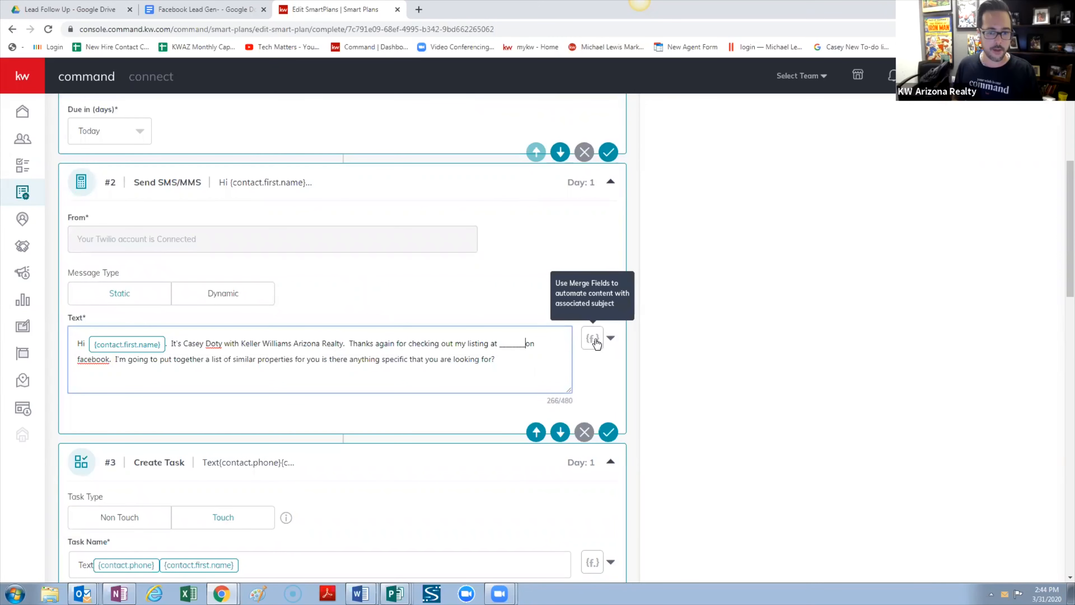
pyautogui.press('BackSpace')
pyautogui.press('BackSpace')
pyautogui.press('BackSpace')
pyautogui.press('BackSpace')
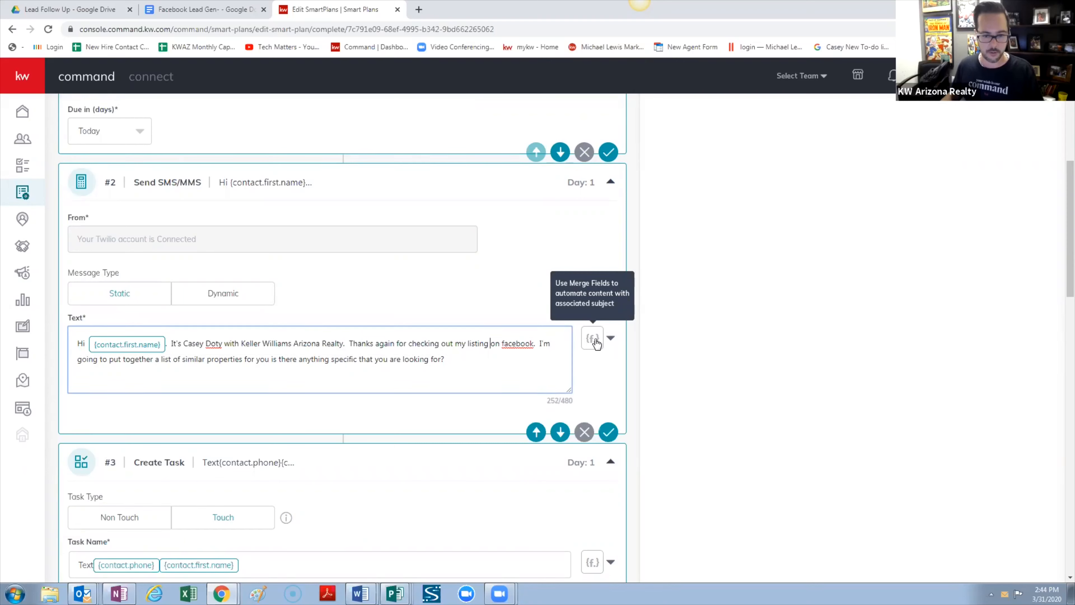
pyautogui.click(506, 343)
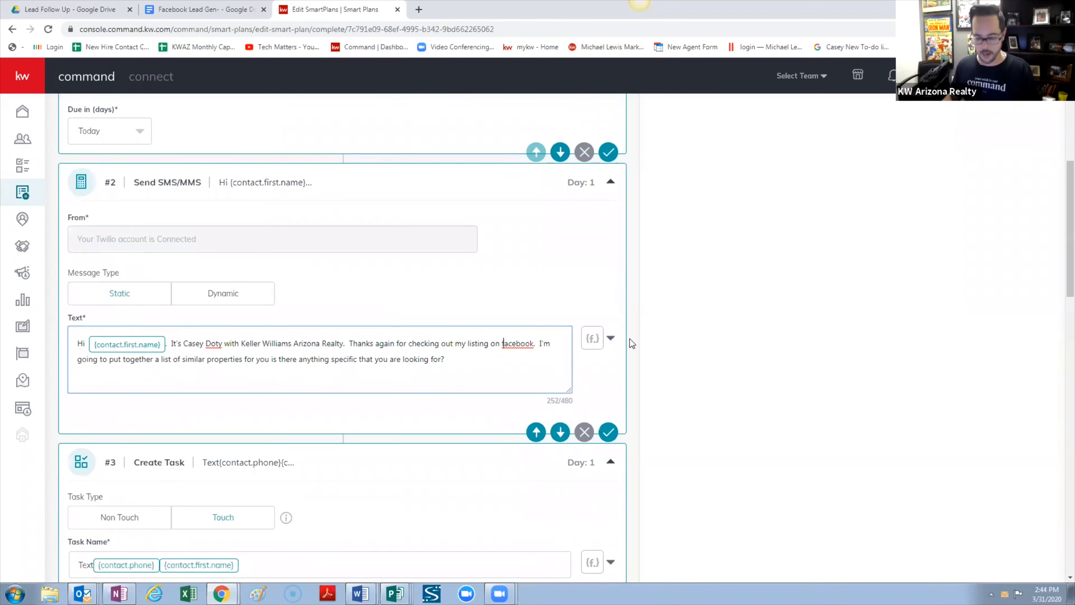
pyautogui.press('Delete')
pyautogui.write('F')
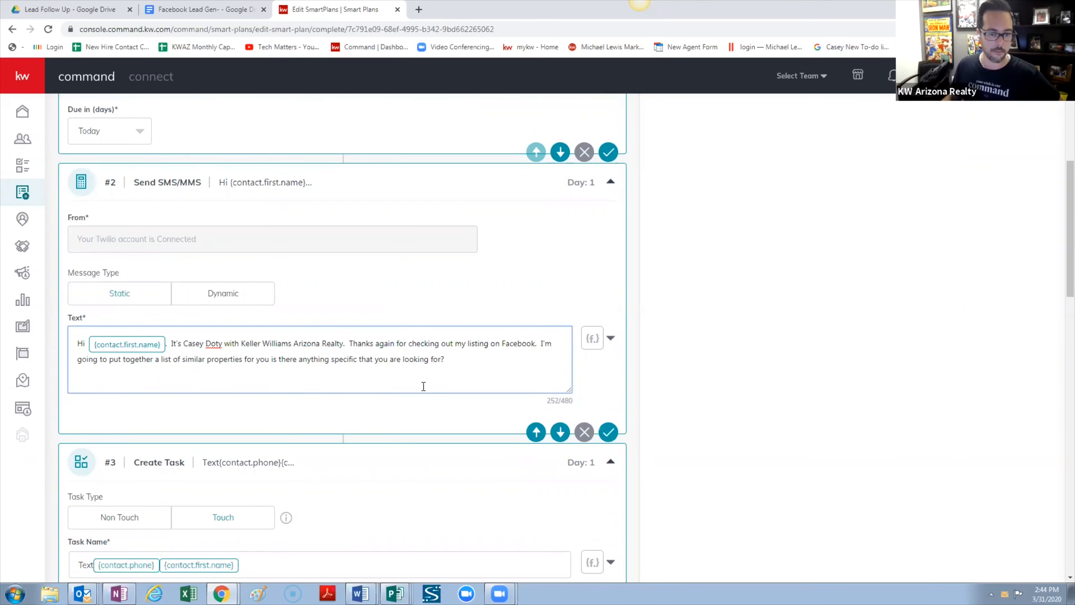
pyautogui.scroll(-6, 423, 385)
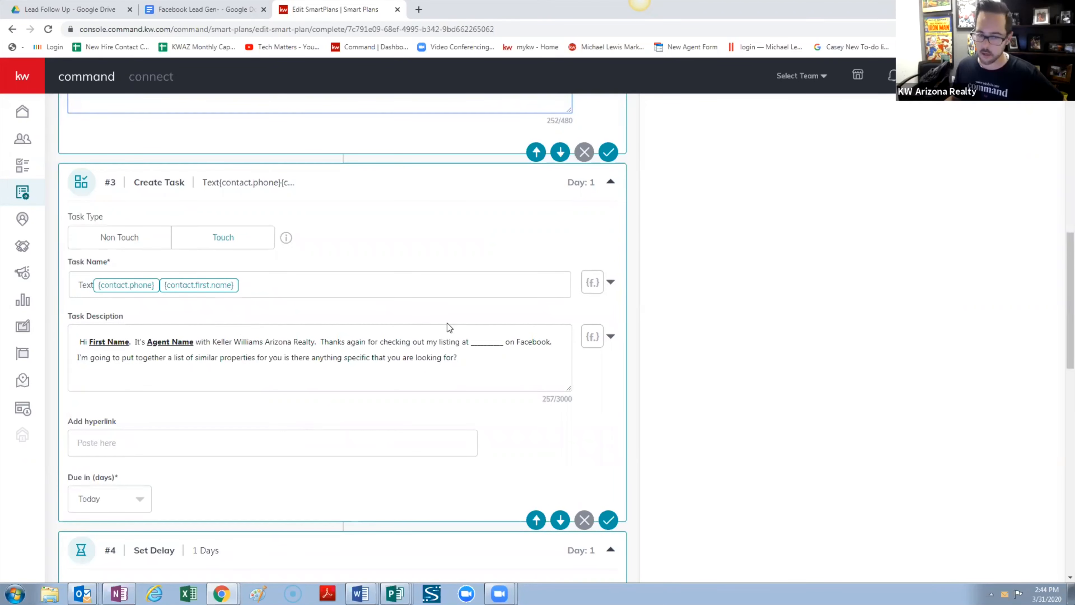
pyautogui.scroll(5, 346, 409)
pyautogui.scroll(2, 346, 408)
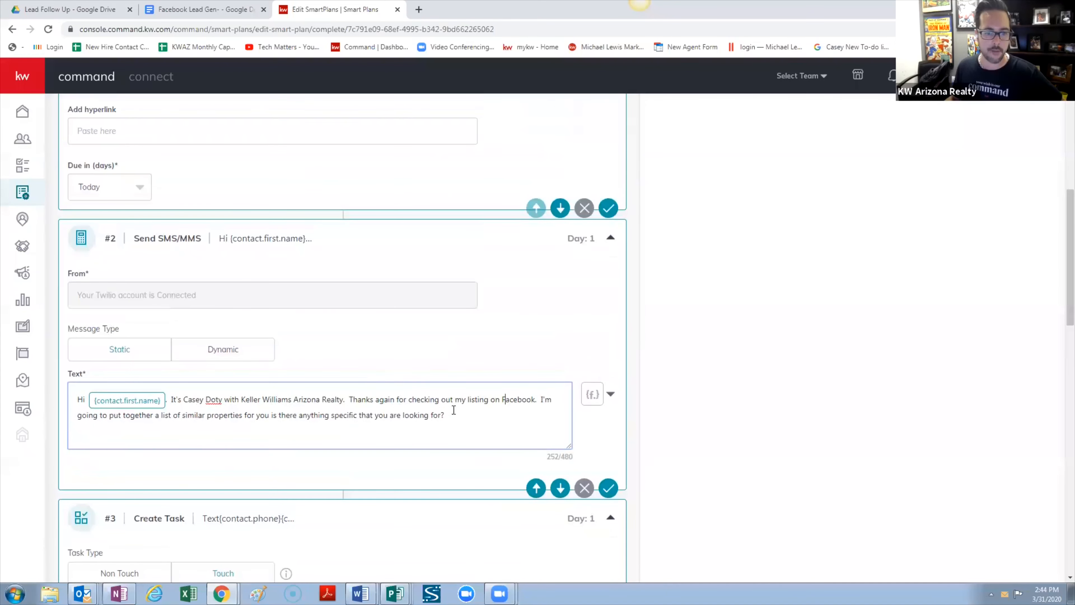
pyautogui.scroll(-18, 324, 421)
pyautogui.scroll(-4, 323, 419)
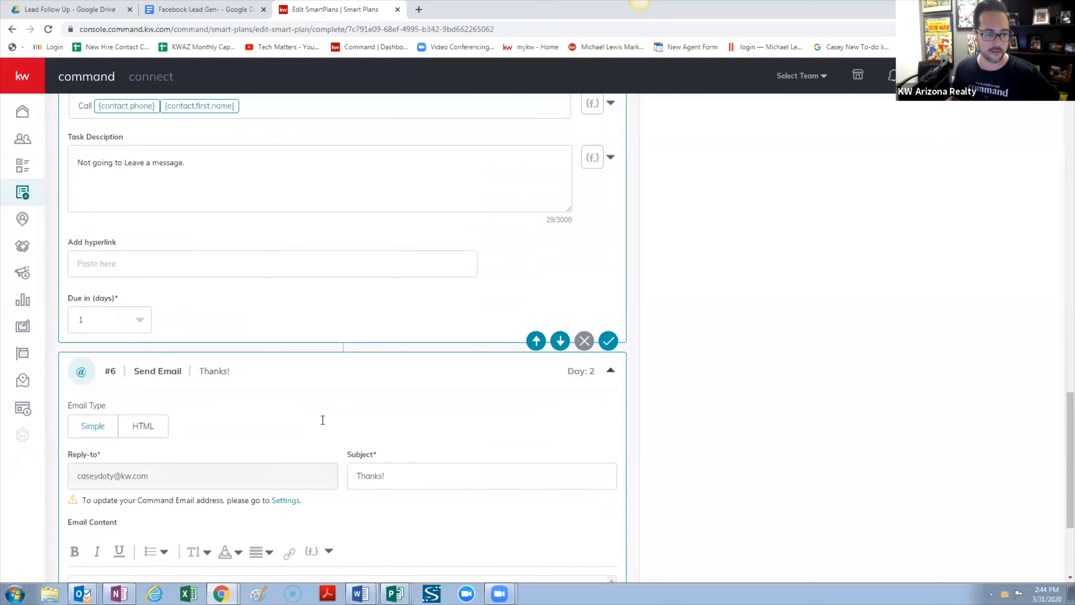
pyautogui.scroll(-4, 250, 392)
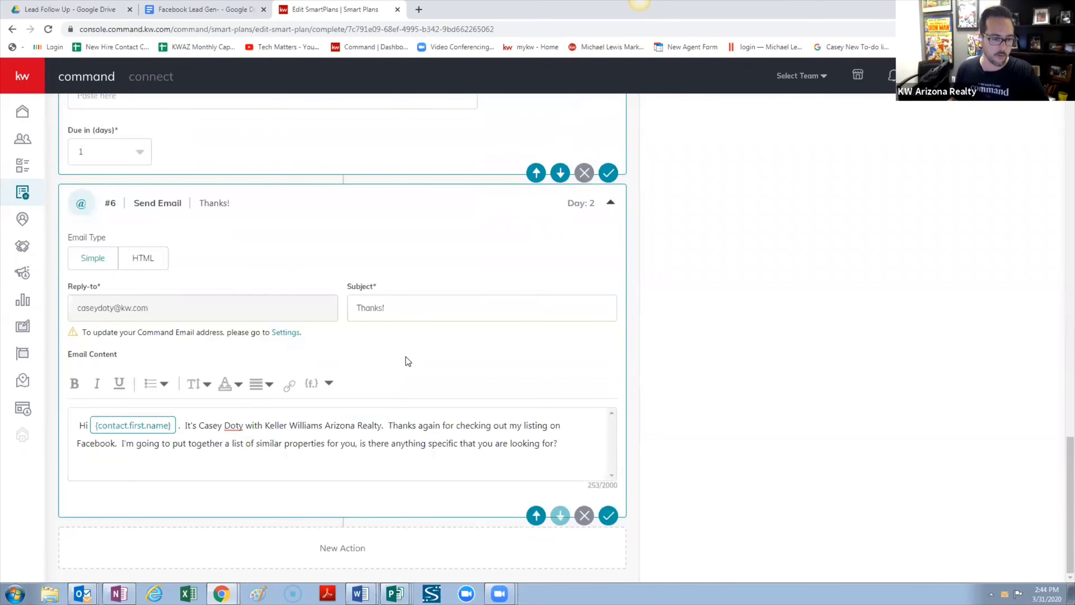
# Start the email signature with the agent's name and 'Keller Williams Arizona Realty'
pyautogui.click(572, 444)
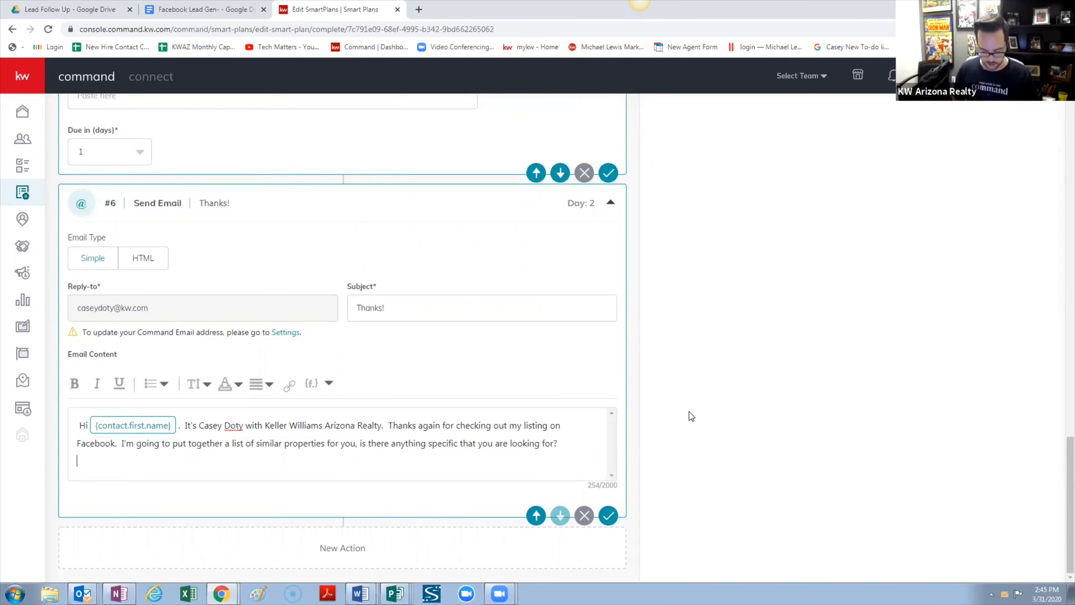
pyautogui.write('CAsey')
pyautogui.press('BackSpace')
pyautogui.press('BackSpace')
pyautogui.press('BackSpace')
pyautogui.press('BackSpace')
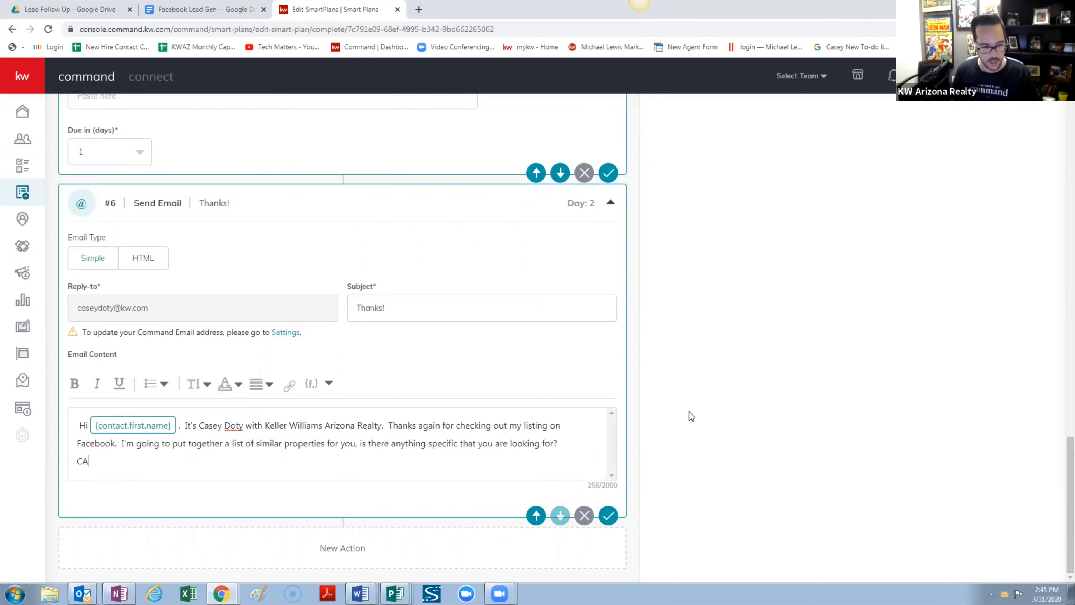
pyautogui.write('asey Doty')
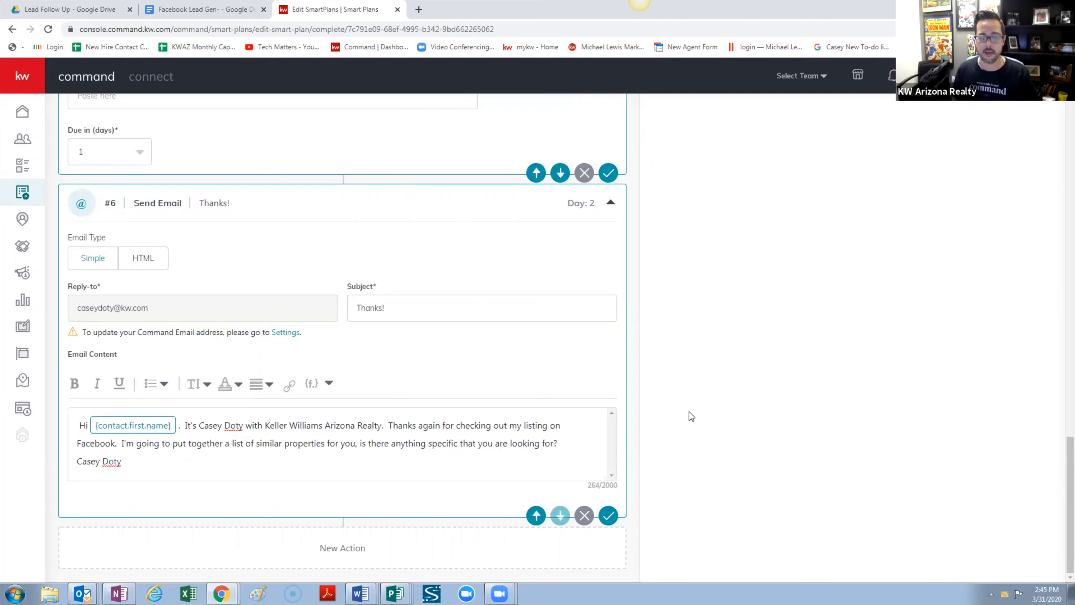
pyautogui.press('Return')
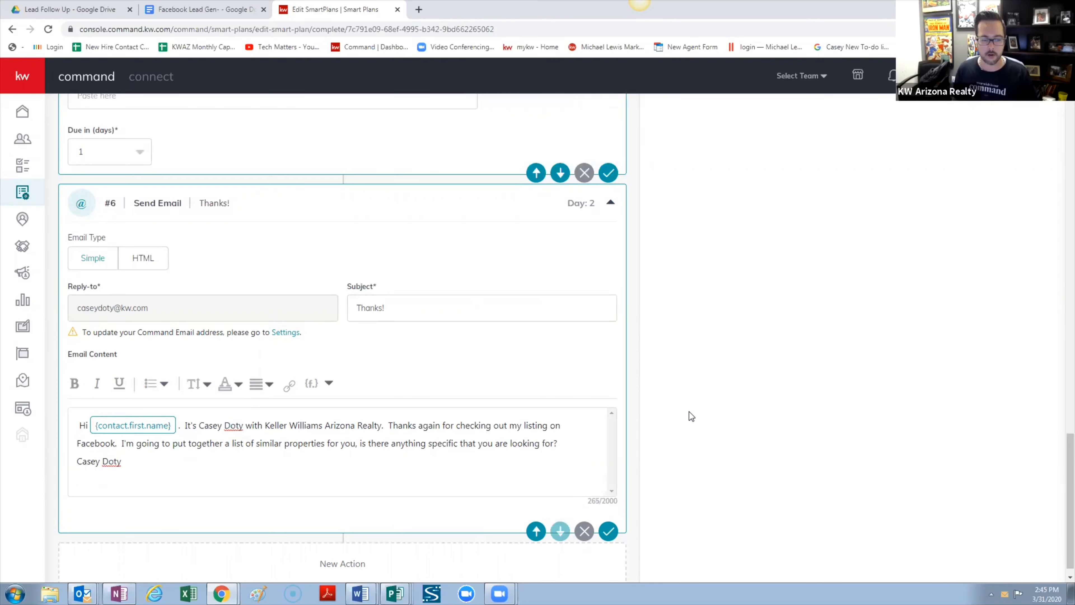
pyautogui.write('Keller')
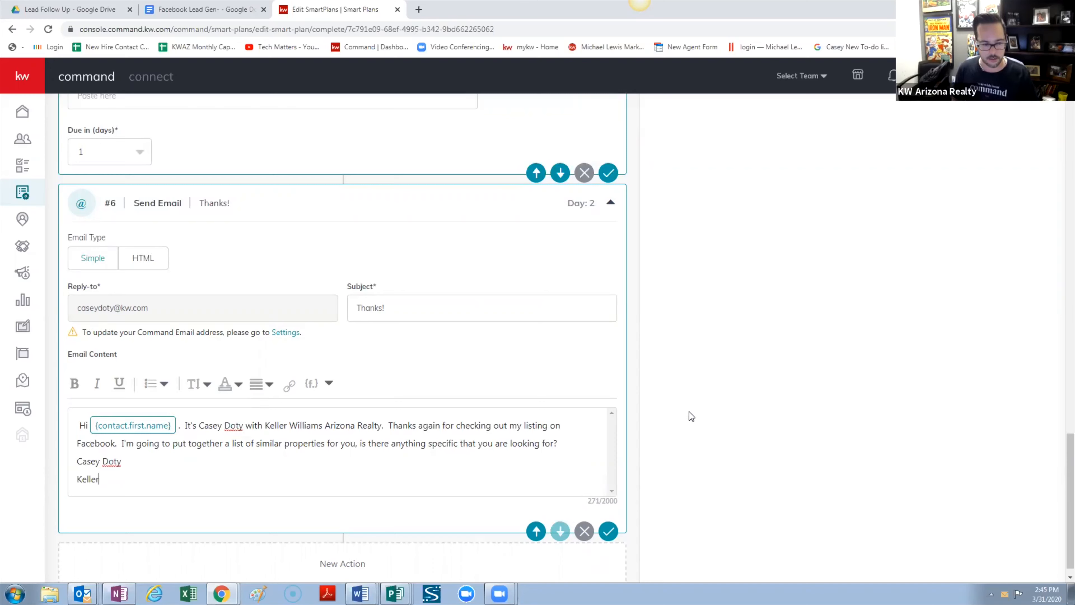
pyautogui.write(' William')
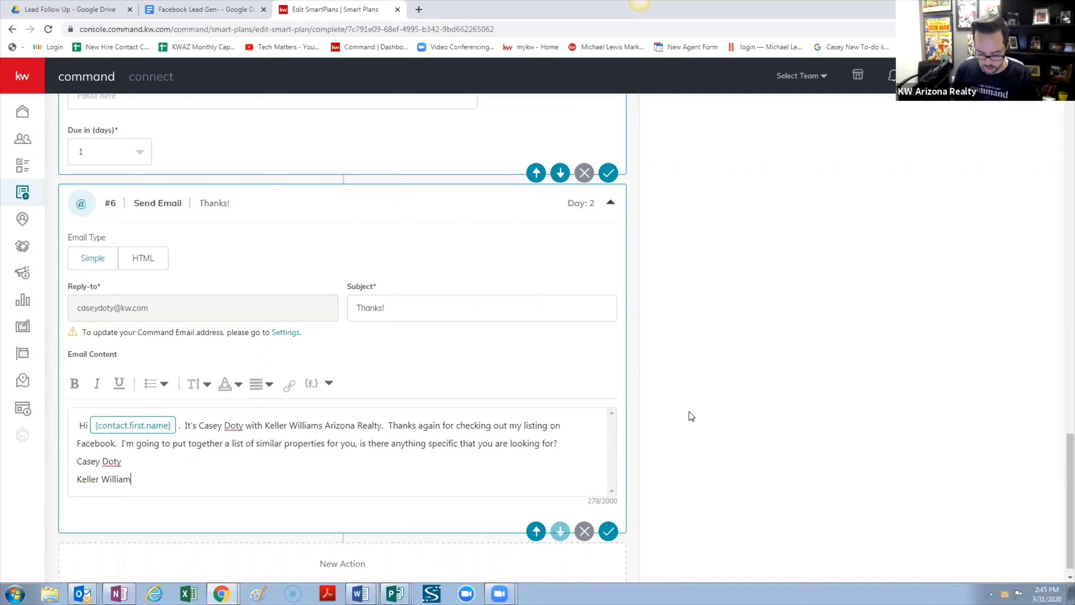
pyautogui.write('s Arizona ')
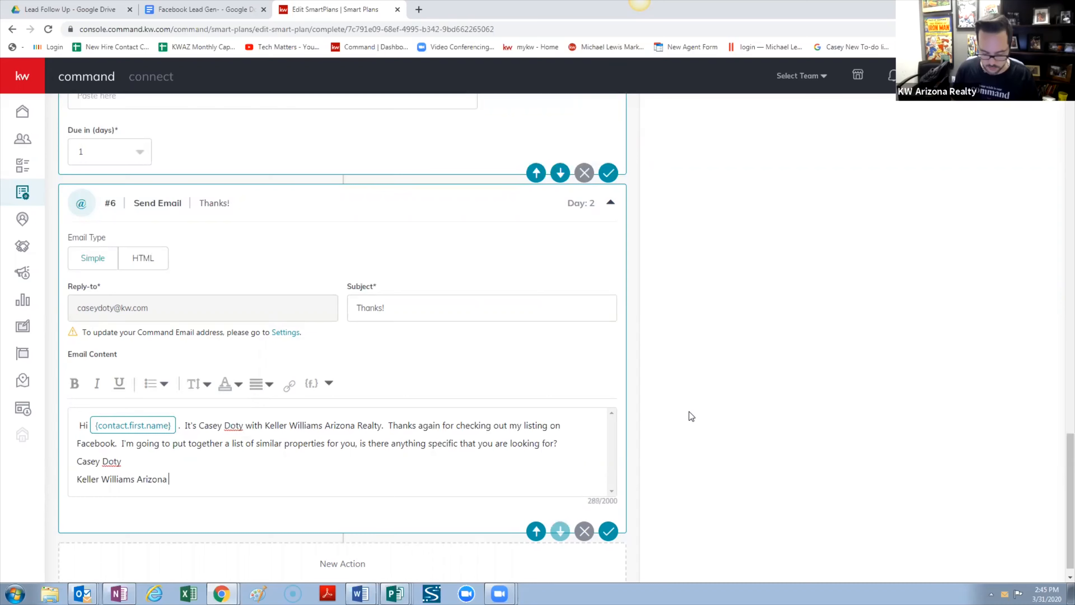
pyautogui.write('REalty')
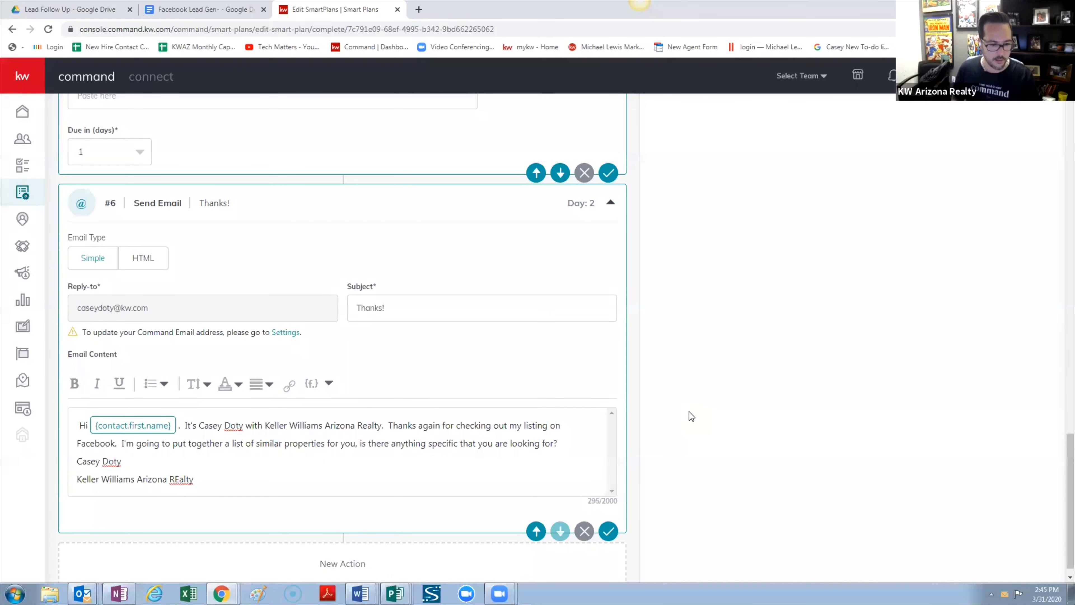
pyautogui.press('BackSpace')
pyautogui.press('BackSpace')
pyautogui.press('BackSpace')
pyautogui.press('BackSpace')
pyautogui.press('BackSpace')
pyautogui.write('ealty')
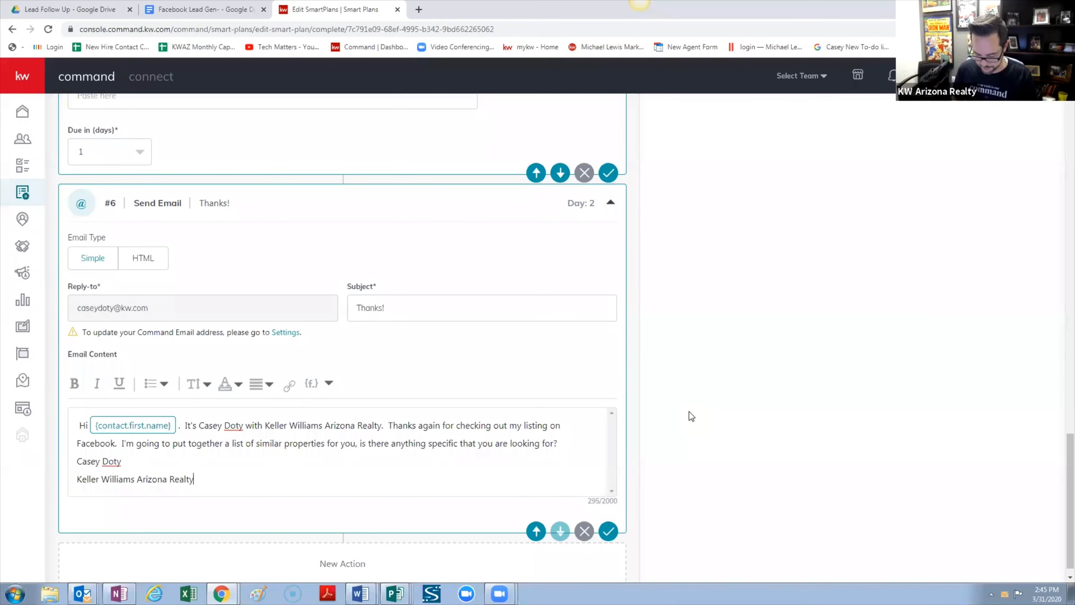
pyautogui.press('Return')
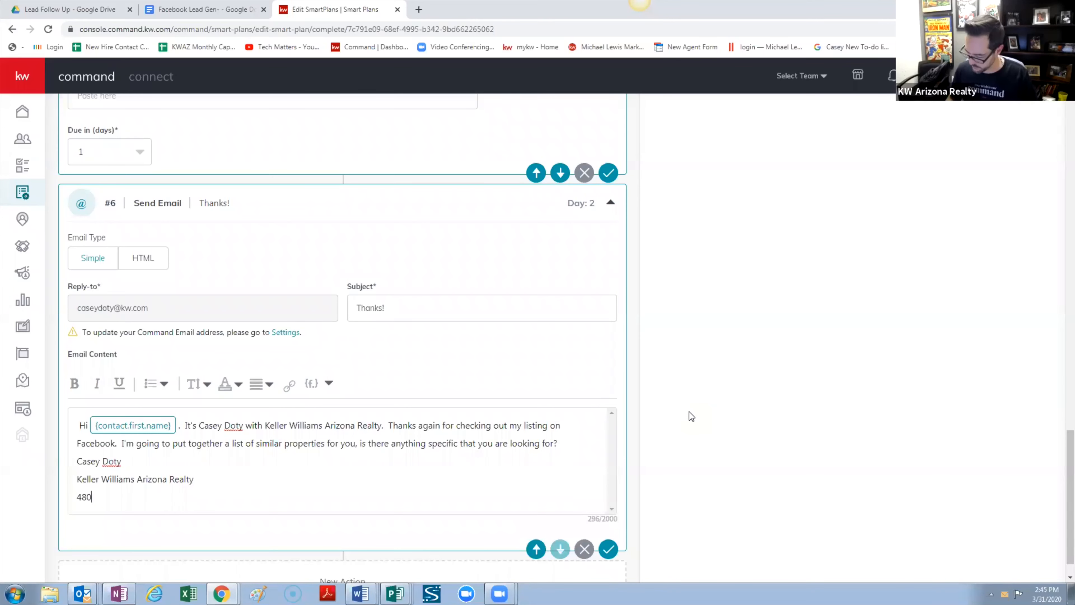
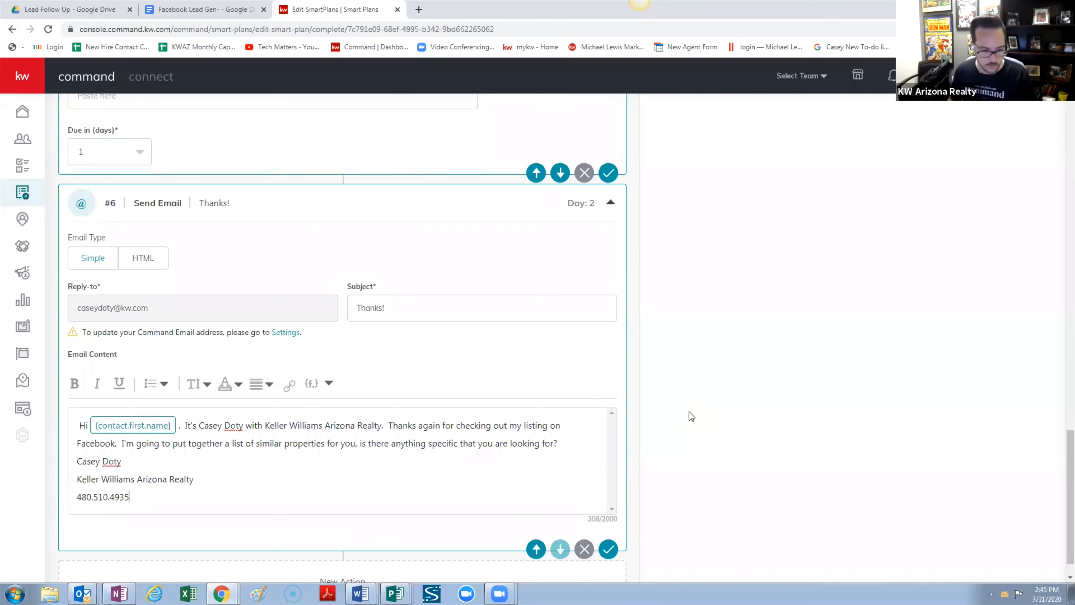
pyautogui.press('Return')
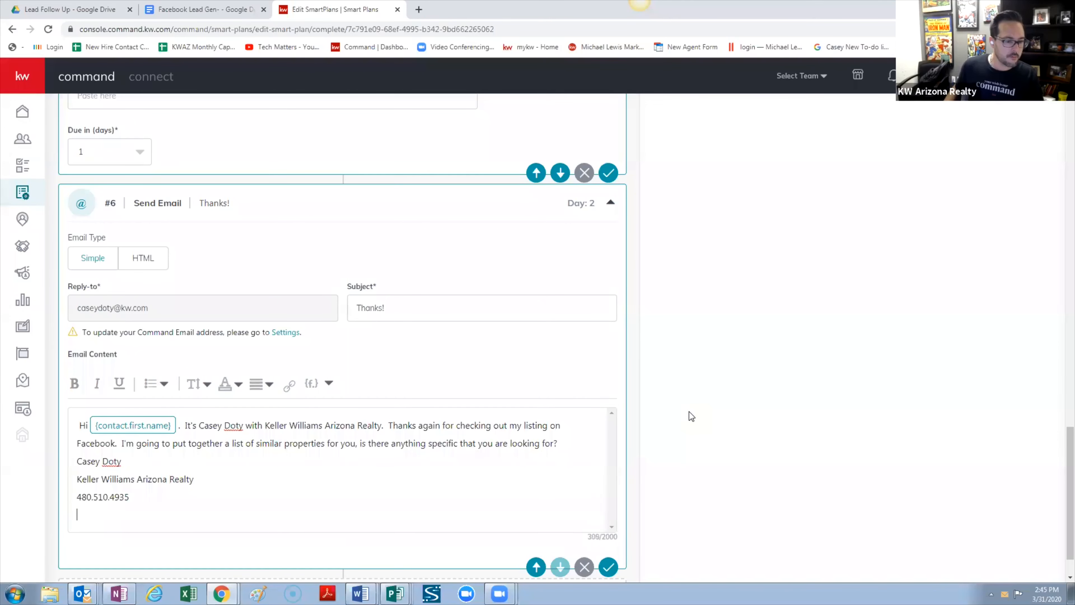
pyautogui.write('www')
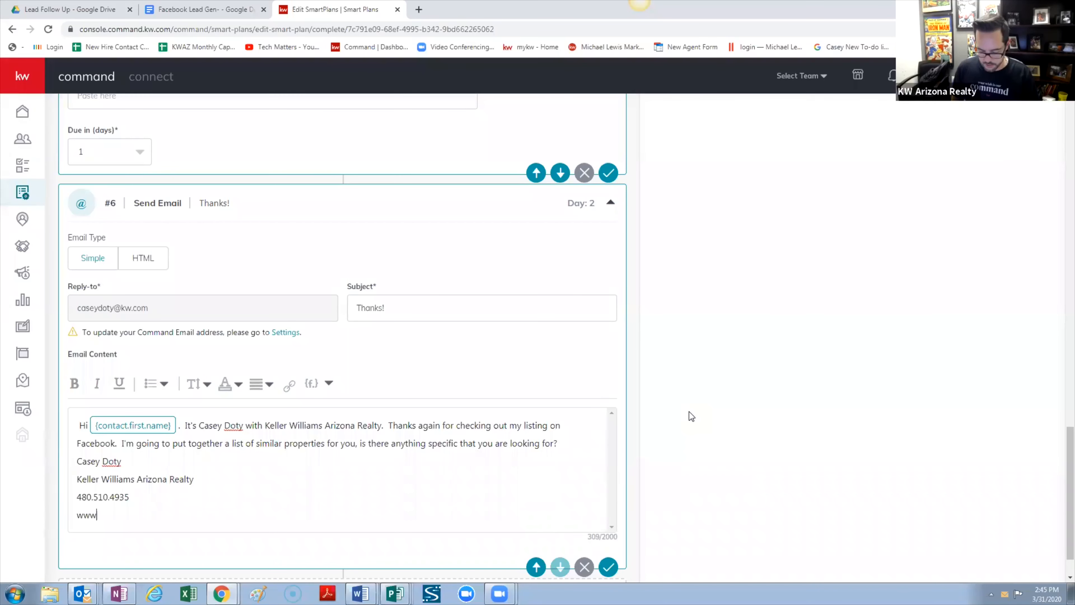
pyautogui.write('.scottsdale')
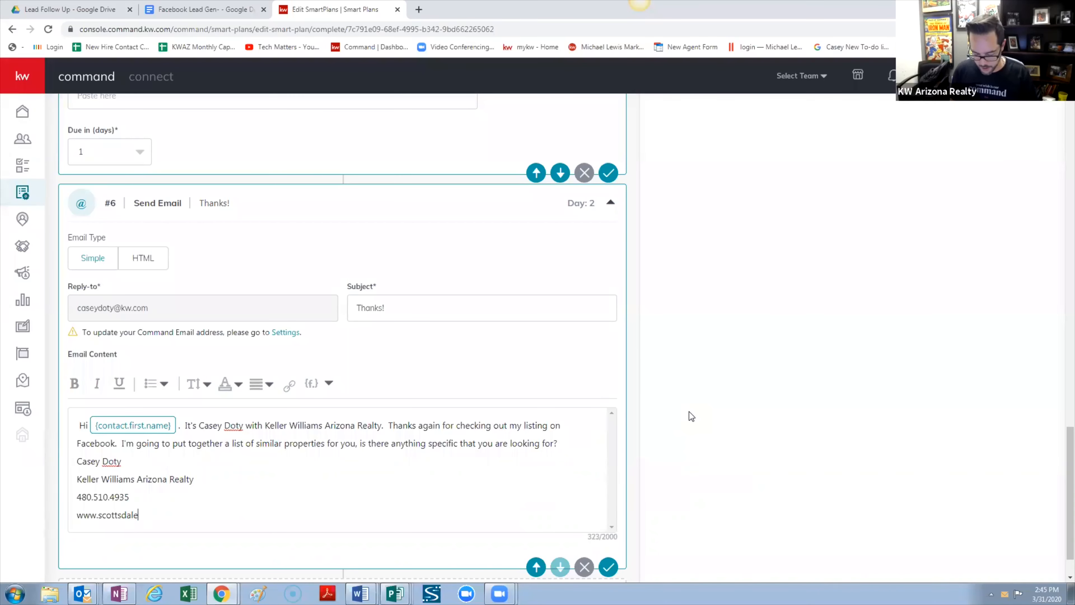
pyautogui.write('kw.com')
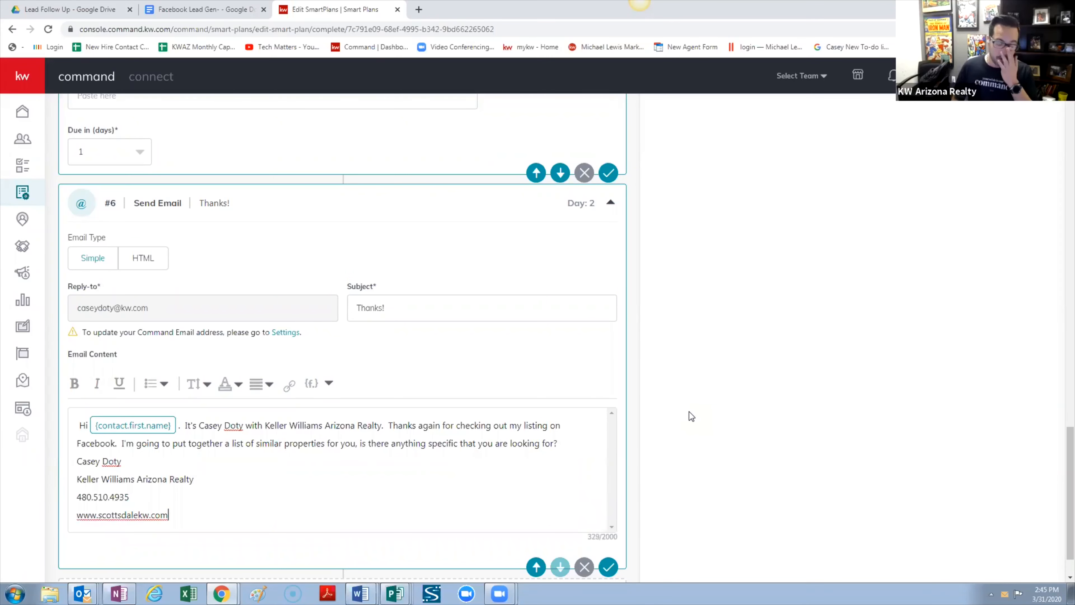
pyautogui.press('Return')
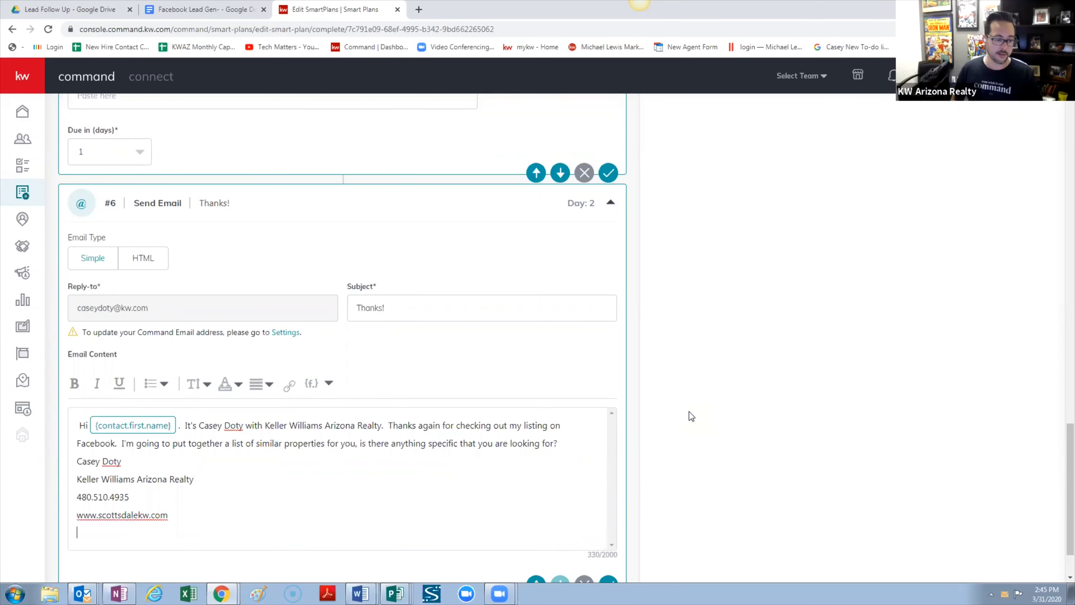
pyautogui.write('To')
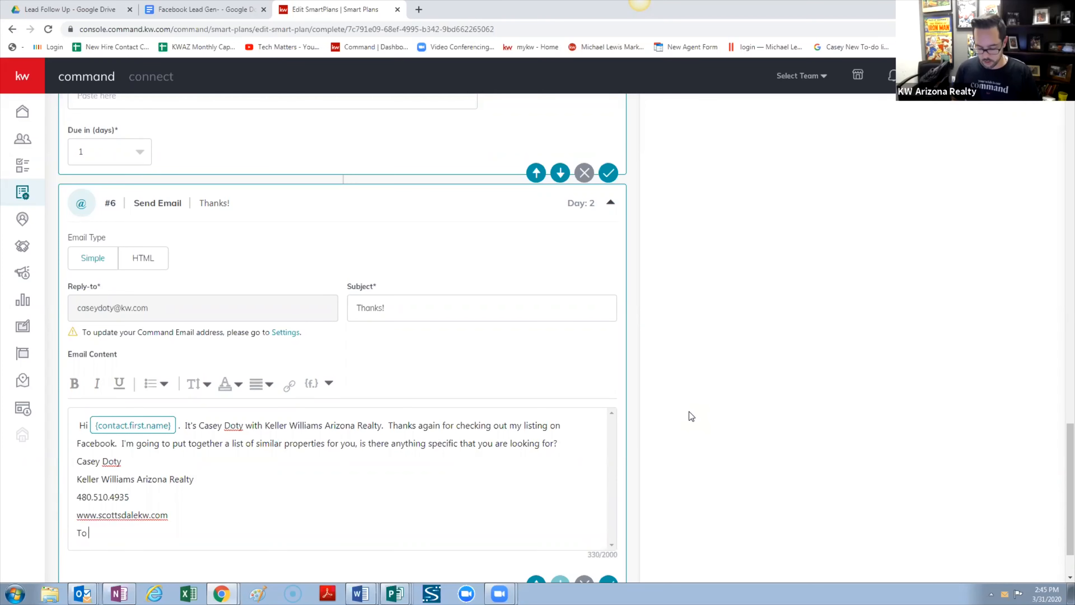
pyautogui.write(' download my ')
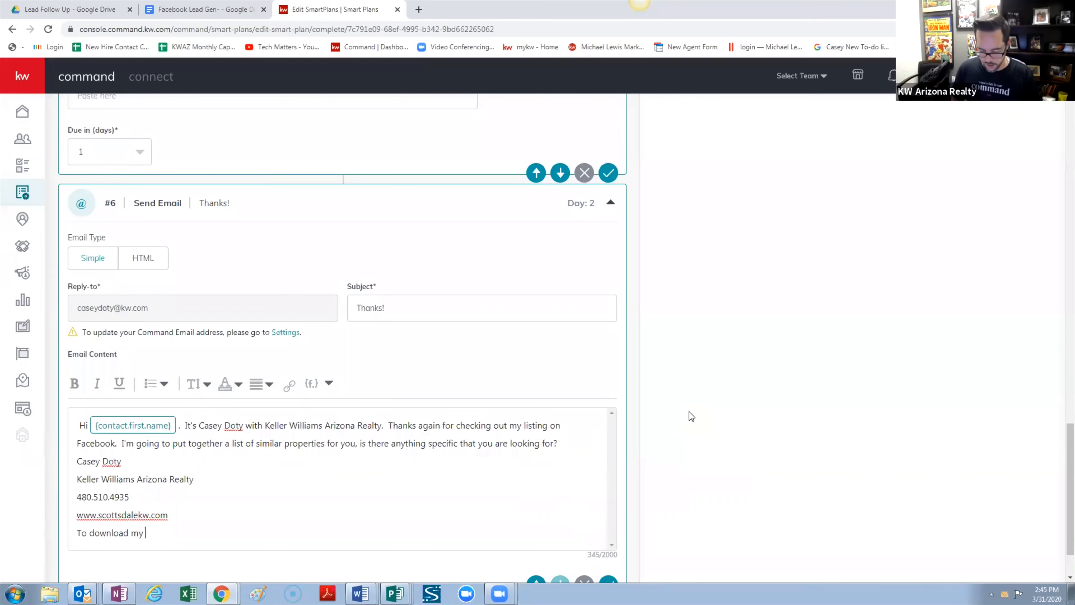
pyautogui.write('Home Search A')
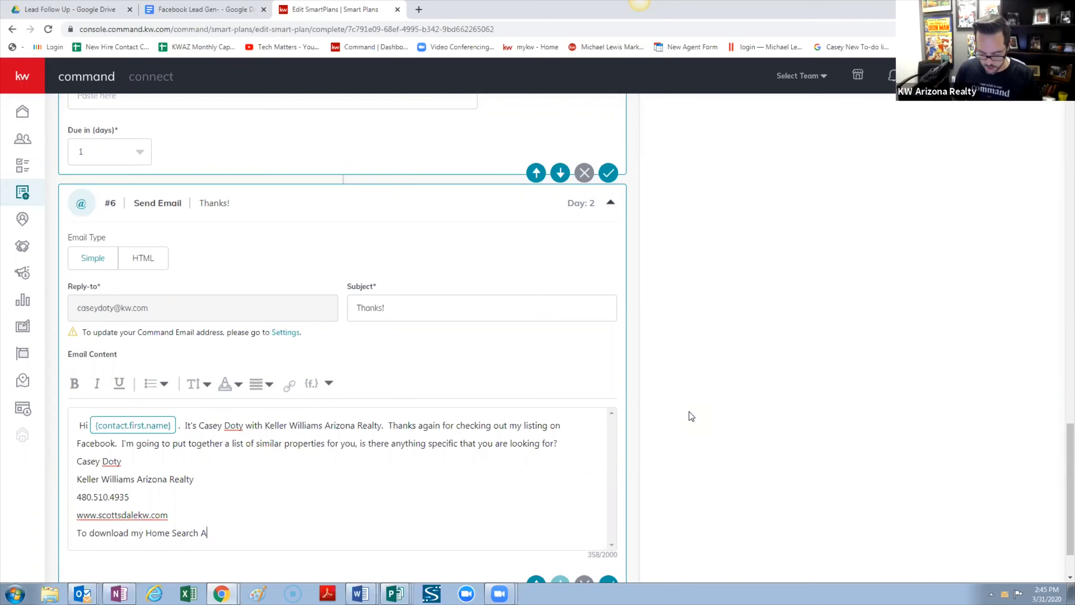
pyautogui.write('pp - text')
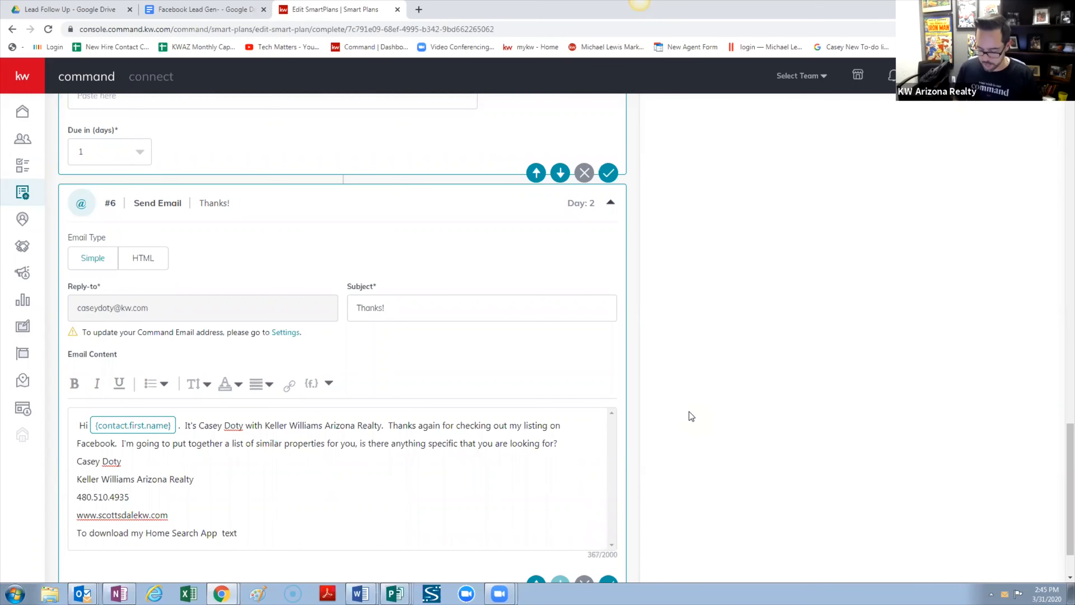
pyautogui.write('"')
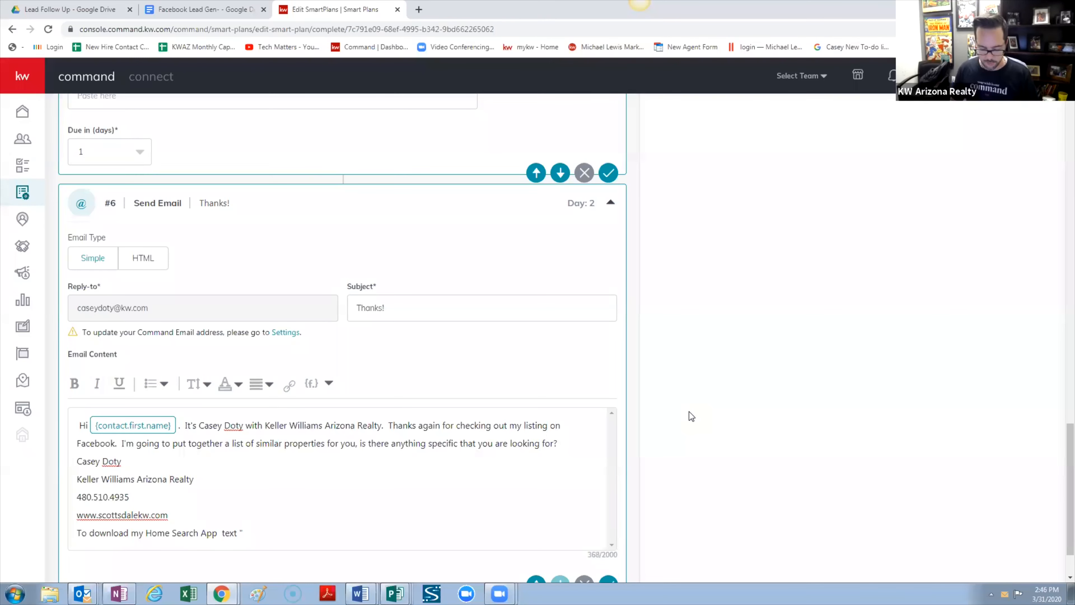
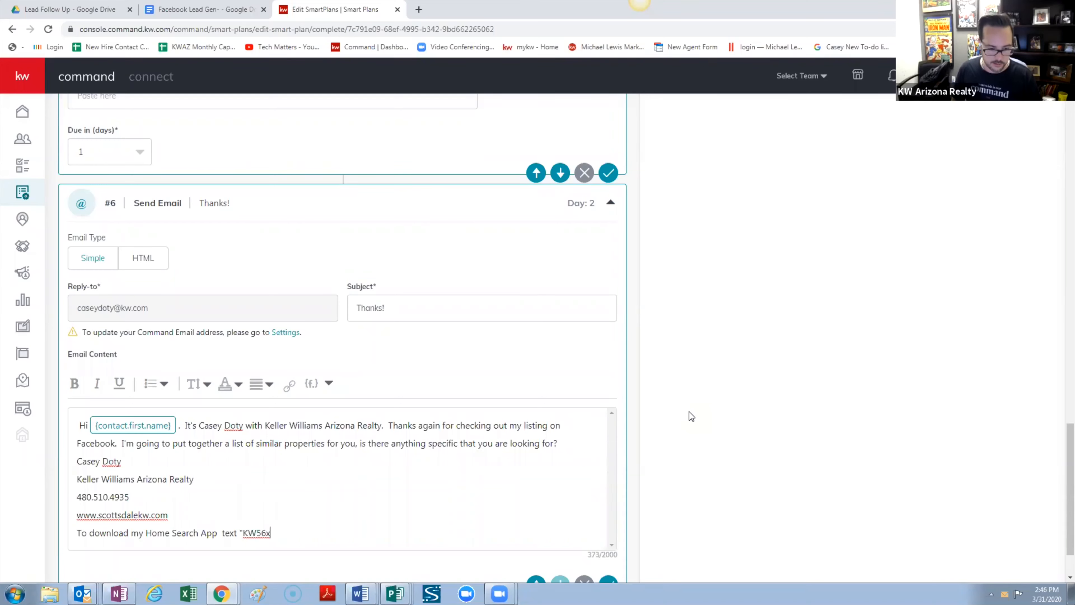
pyautogui.write('X!')
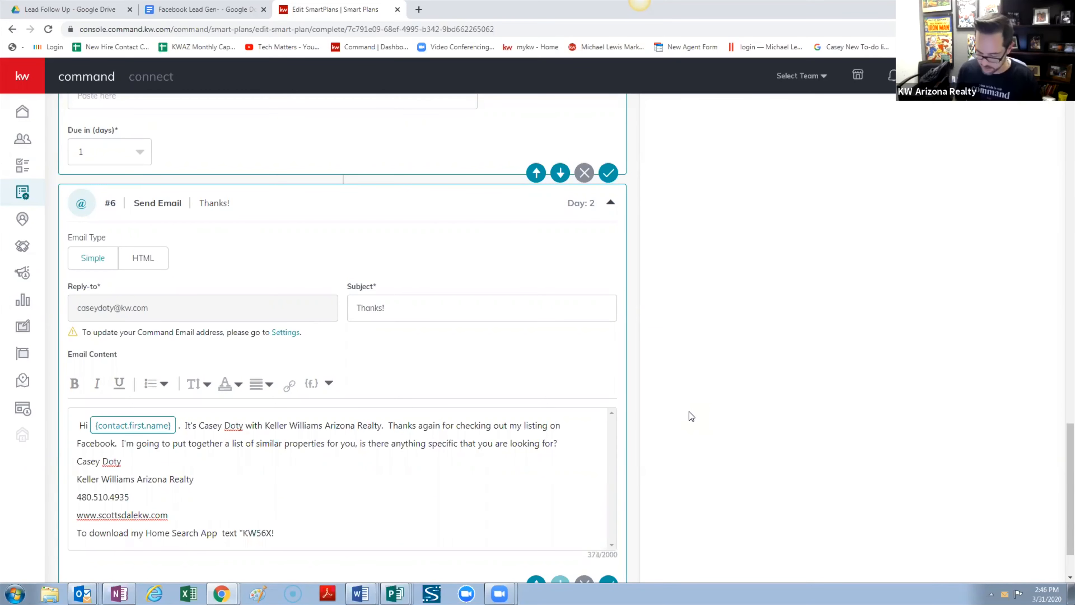
pyautogui.press('BackSpace')
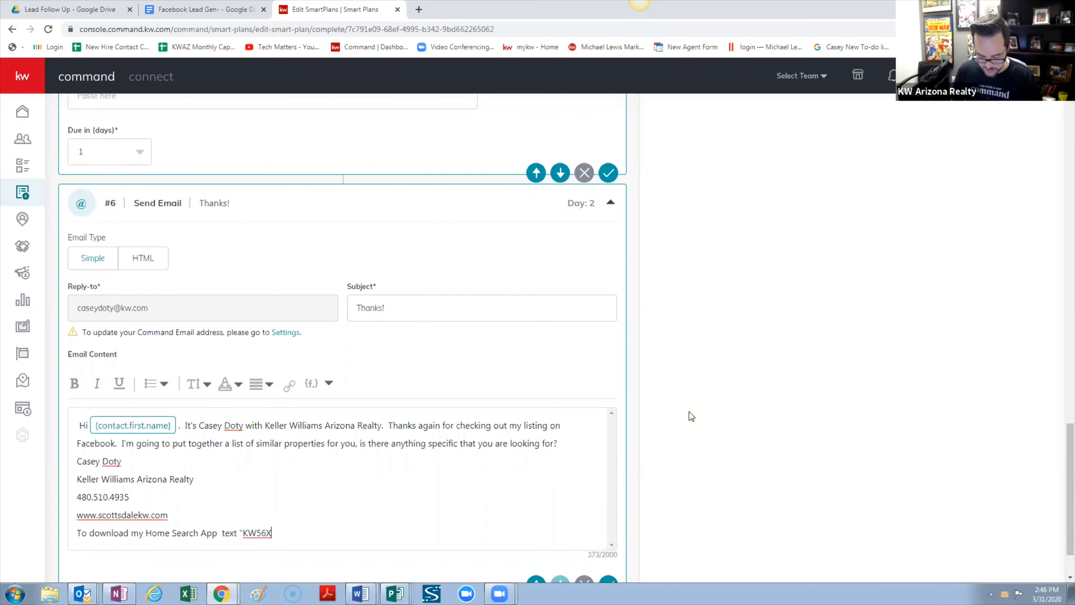
pyautogui.write('1" to')
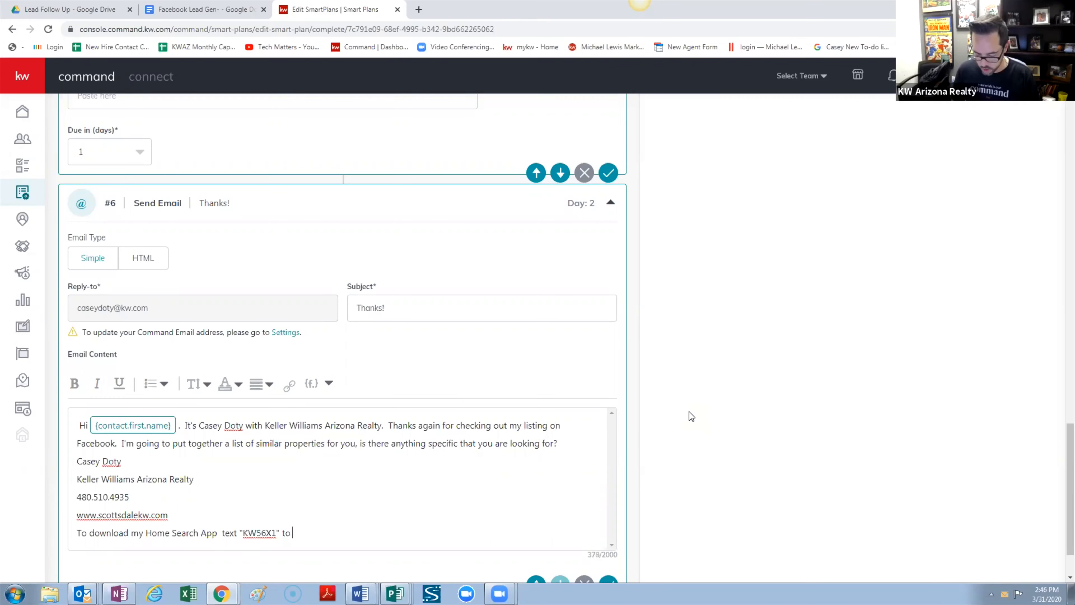
pyautogui.write(' 87778')
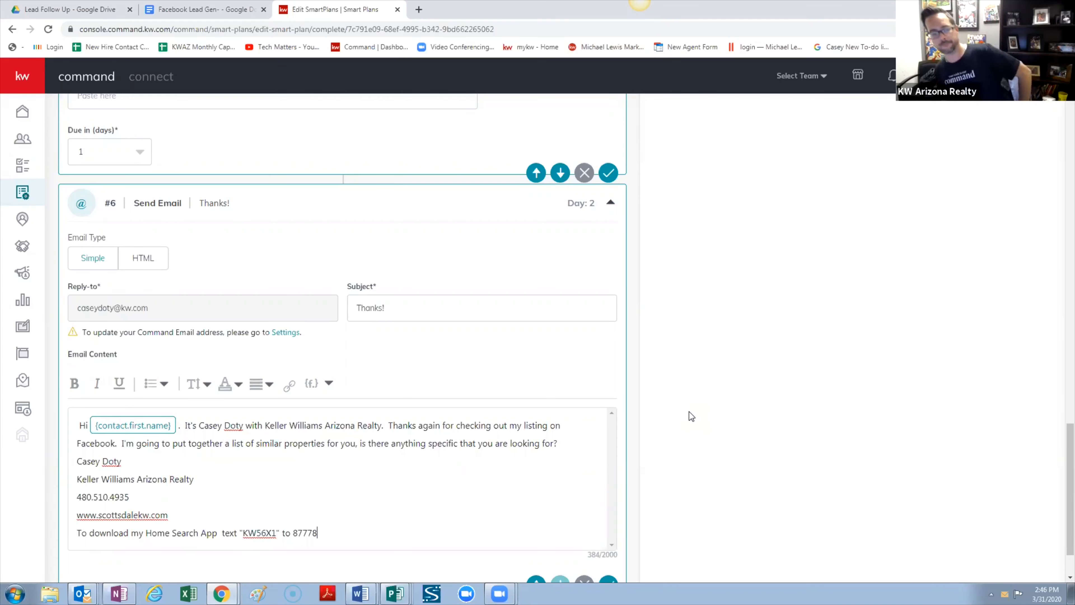
pyautogui.click(588, 440)
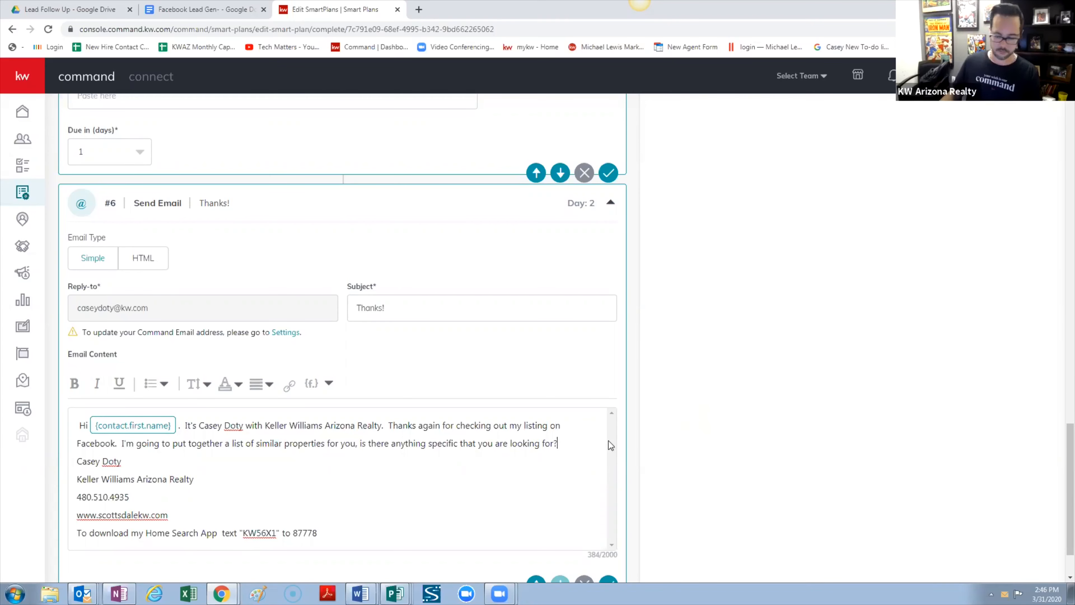
pyautogui.press('Return')
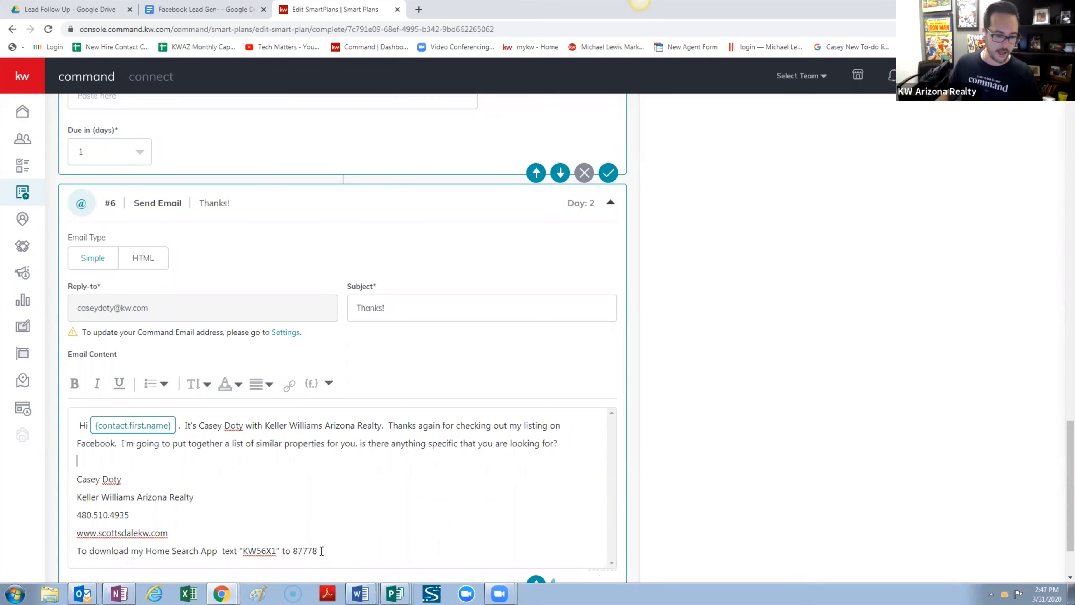
pyautogui.moveTo(318, 551)
pyautogui.mouseDown()
pyautogui.moveTo(68, 506)
pyautogui.moveTo(39, 481)
pyautogui.mouseUp()
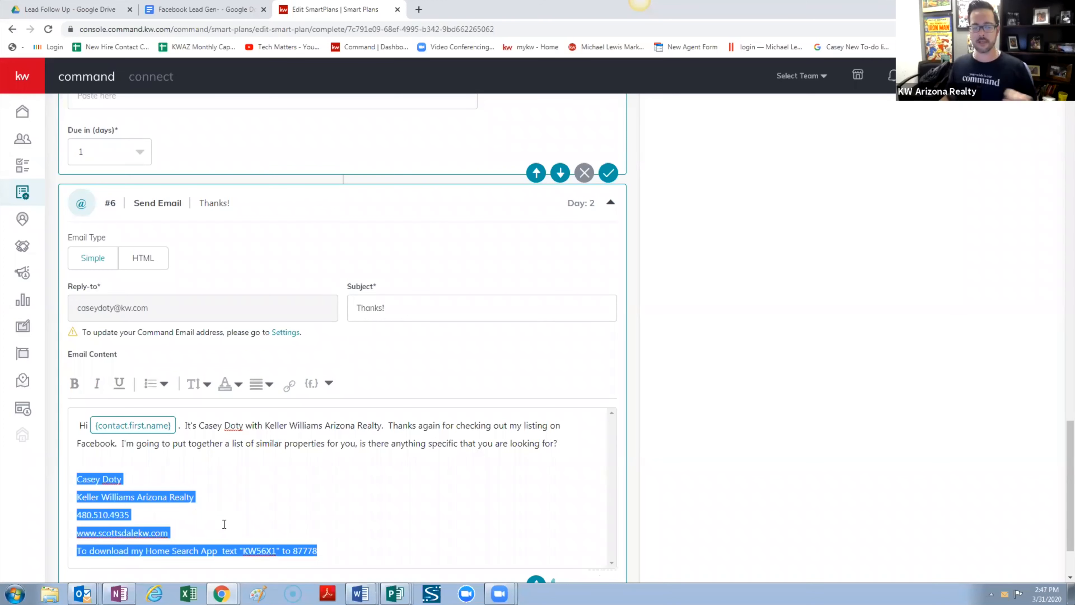
pyautogui.scroll(-1, 629, 502)
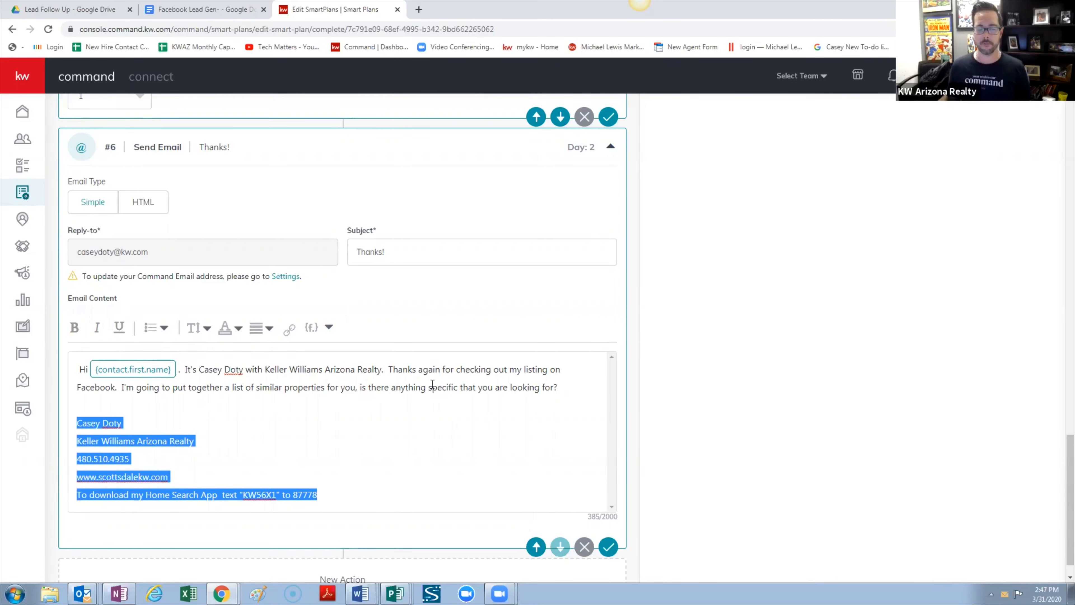
pyautogui.moveTo(391, 489)
pyautogui.mouseDown()
pyautogui.moveTo(163, 473)
pyautogui.moveTo(74, 443)
pyautogui.moveTo(78, 429)
pyautogui.mouseUp()
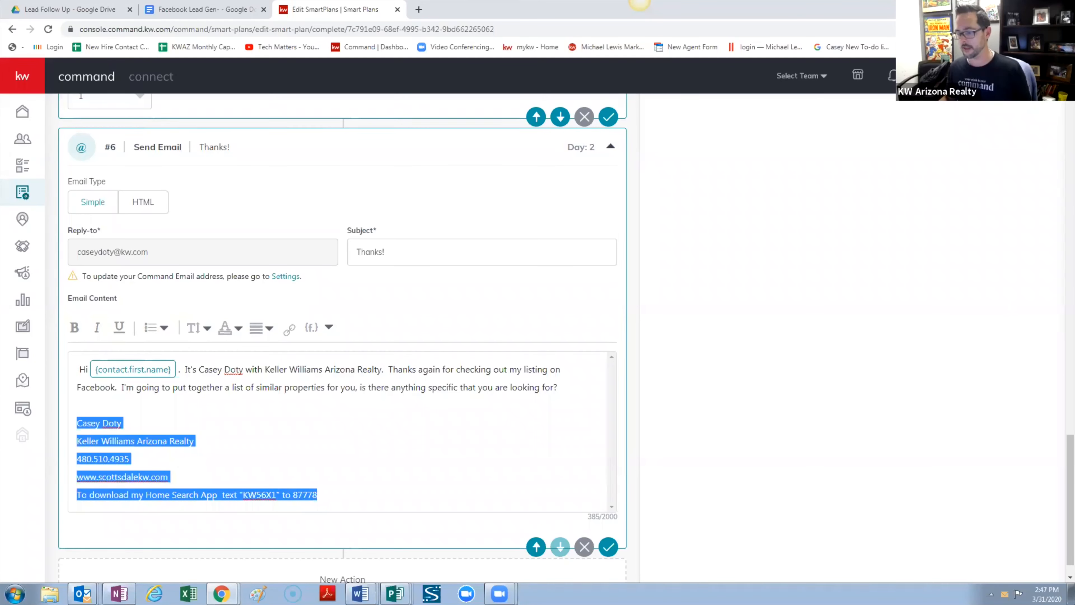
pyautogui.click(640, 1)
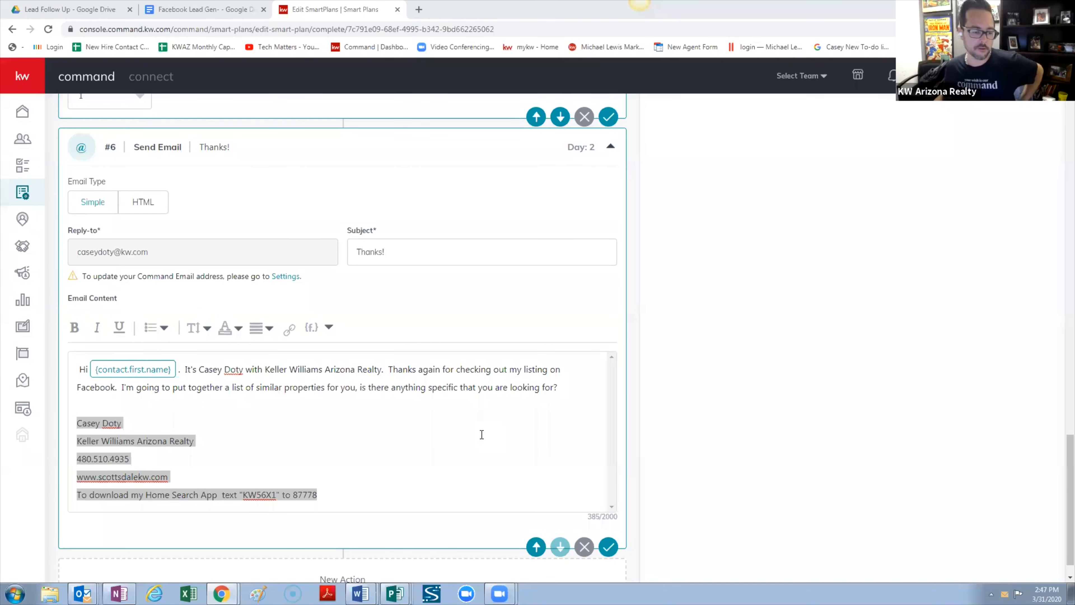
pyautogui.scroll(1, 466, 436)
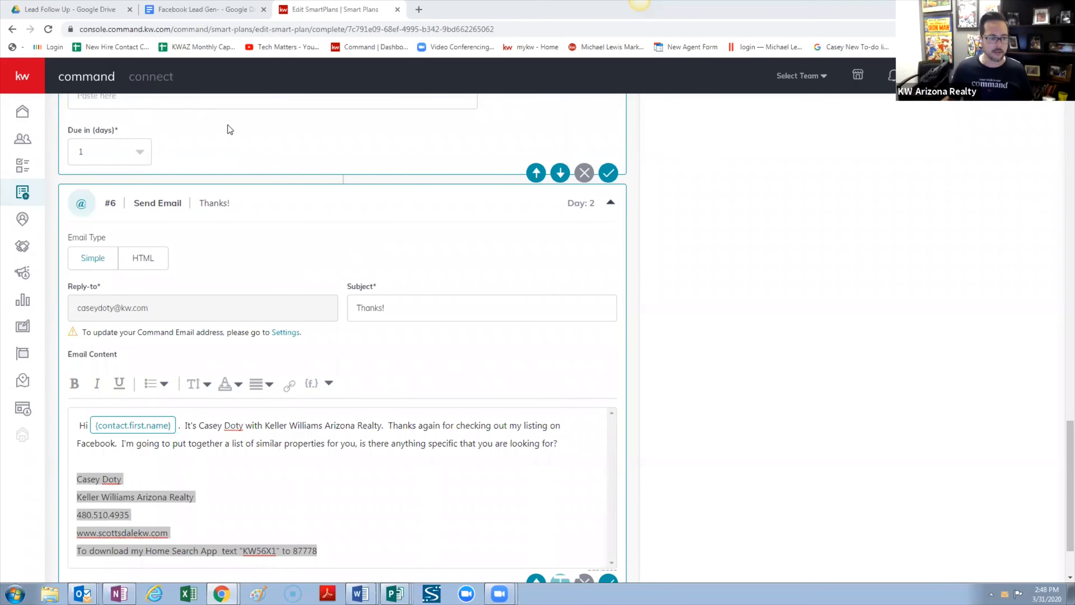
# Set the #7 Create Task action to a Non Touch task
pyautogui.scroll(1, 782, 295)
pyautogui.scroll(20, 783, 295)
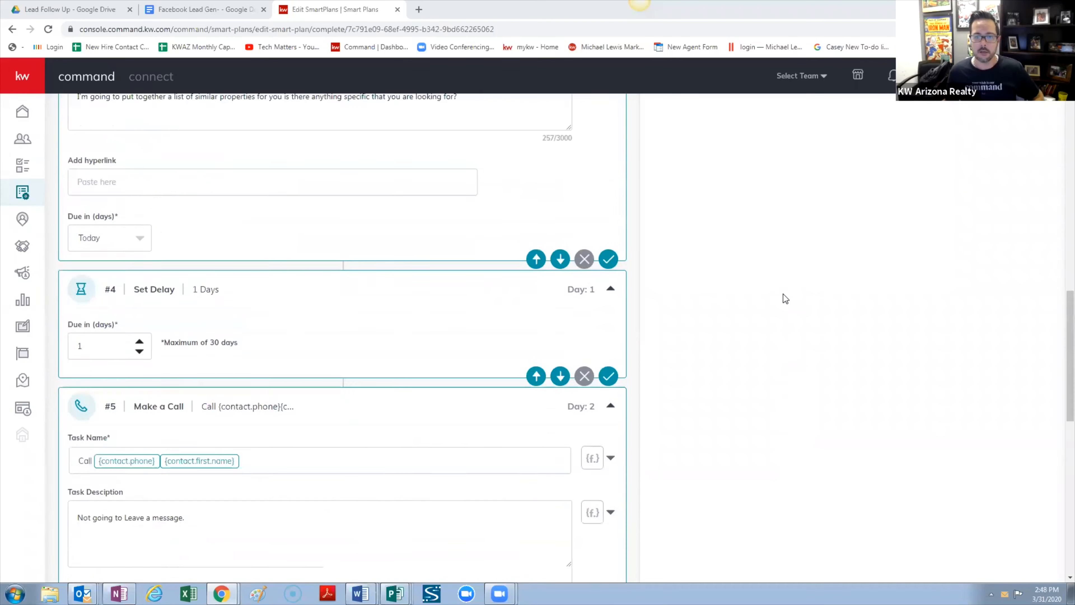
pyautogui.scroll(10, 782, 294)
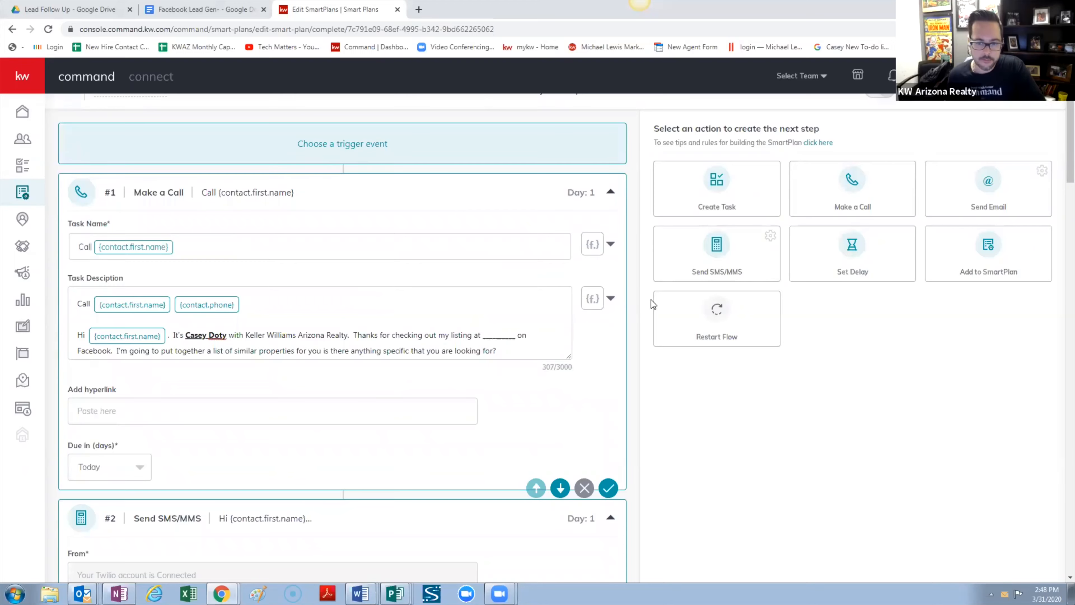
pyautogui.scroll(-15, 652, 303)
pyautogui.scroll(-15, 645, 327)
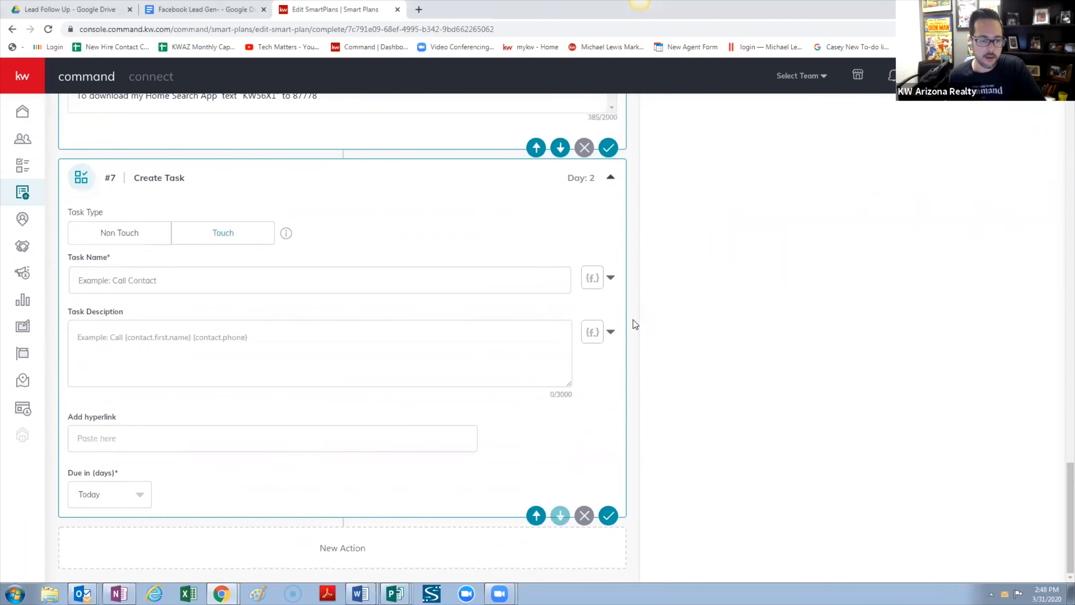
pyautogui.click(122, 232)
# Name the task 'Look up' followed by the contact last-name and first-name merge fields
pyautogui.click(199, 280)
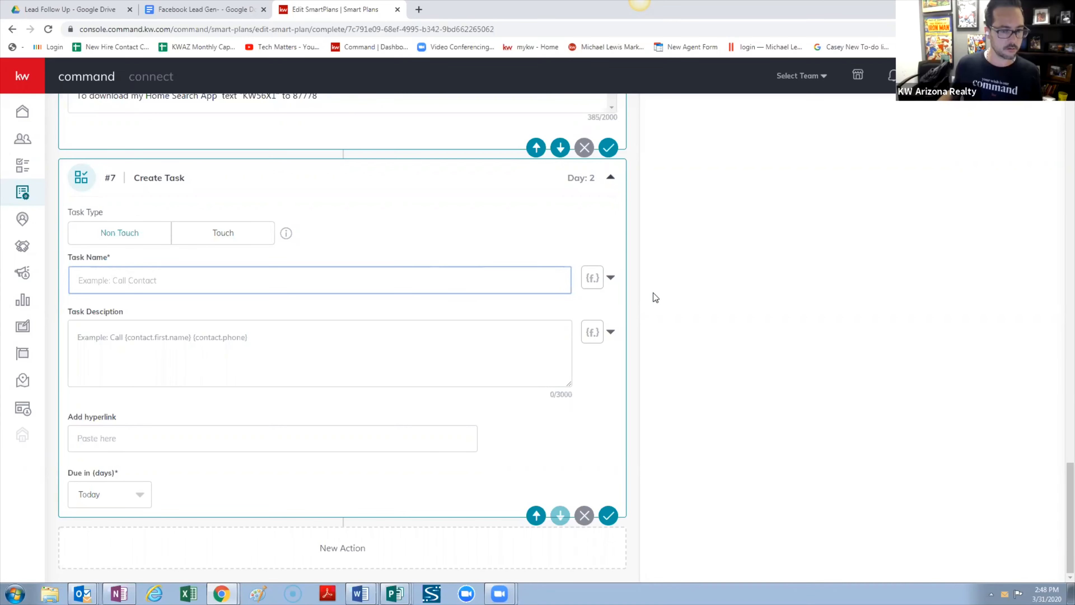
pyautogui.click(611, 280)
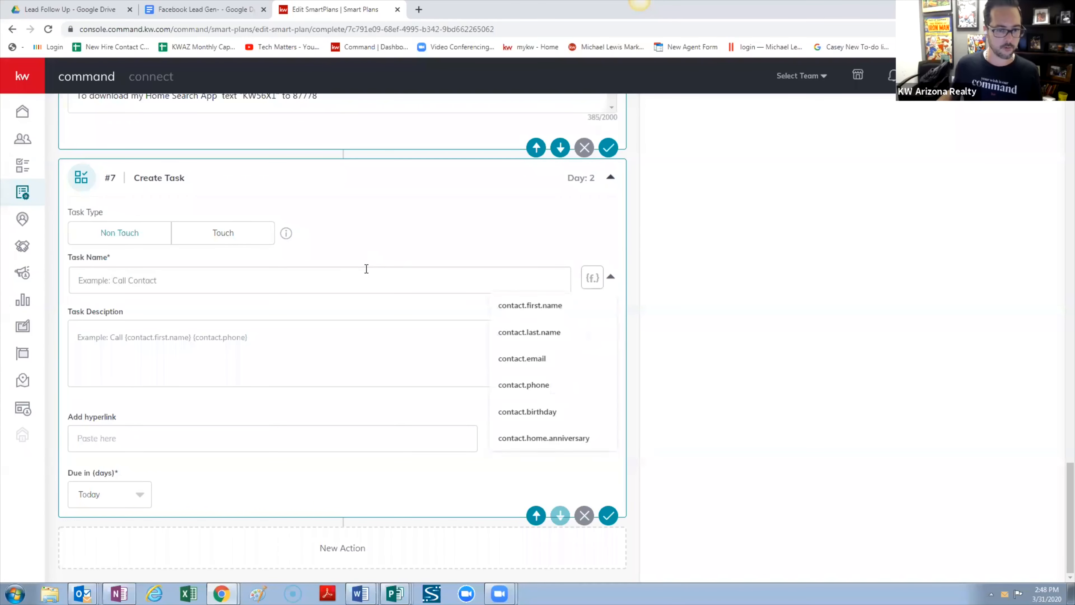
pyautogui.write('Look')
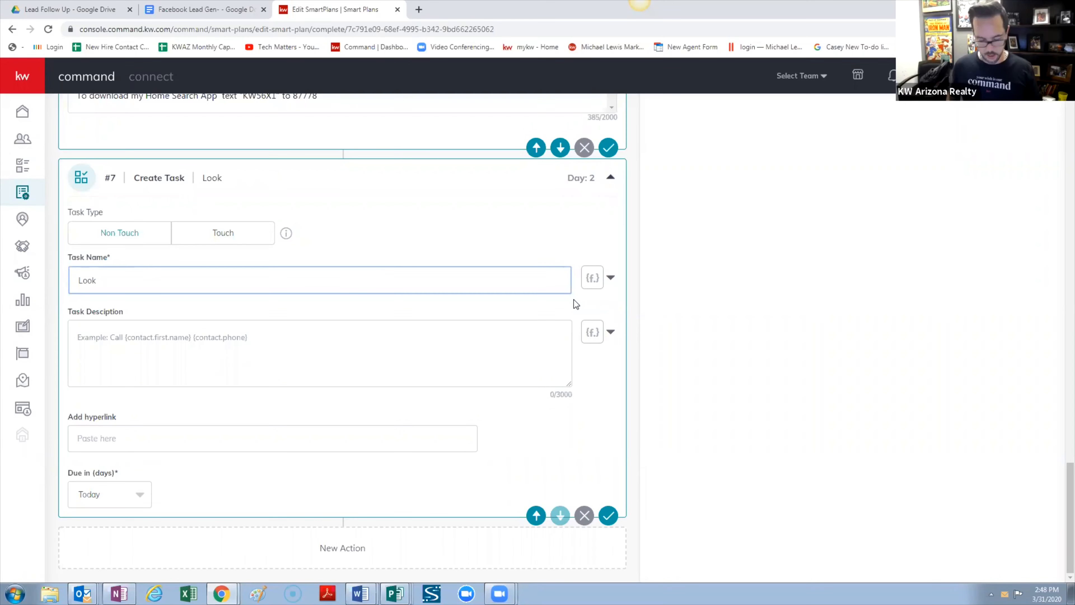
pyautogui.write(' up')
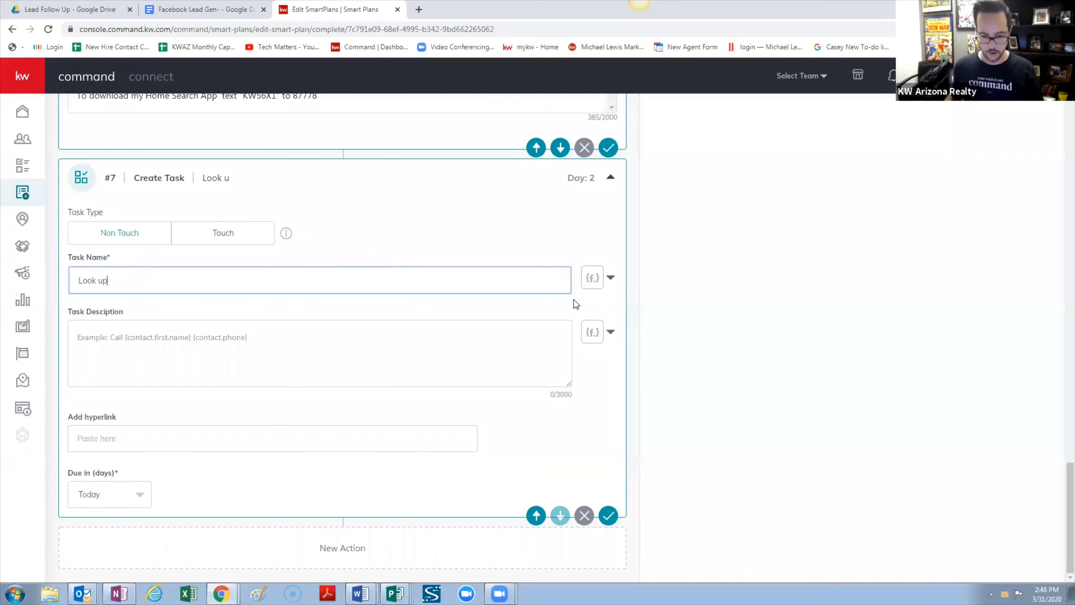
pyautogui.click(613, 279)
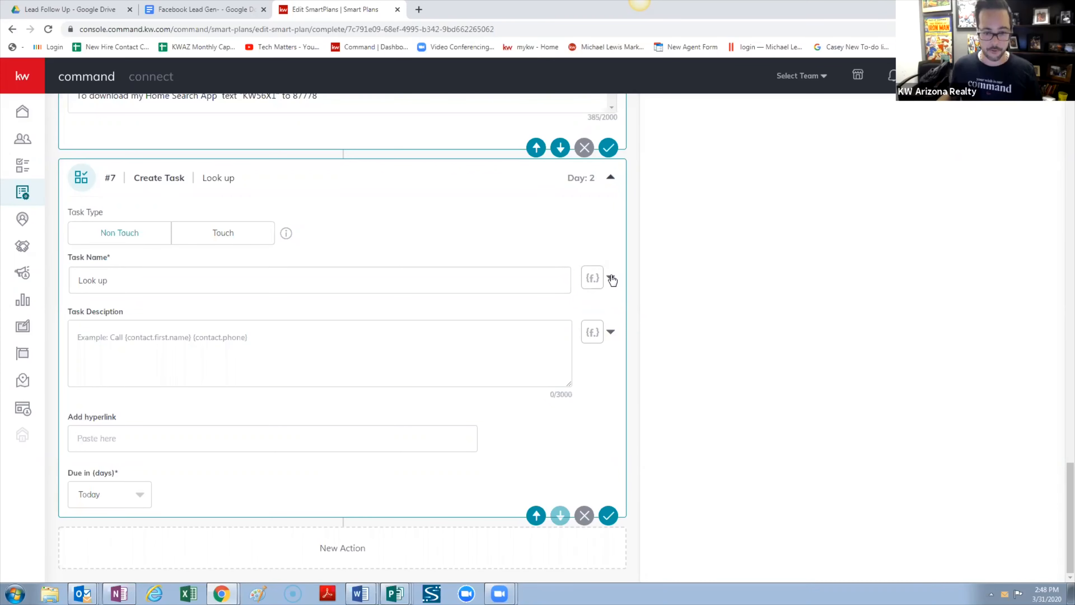
pyautogui.click(594, 278)
pyautogui.click(611, 278)
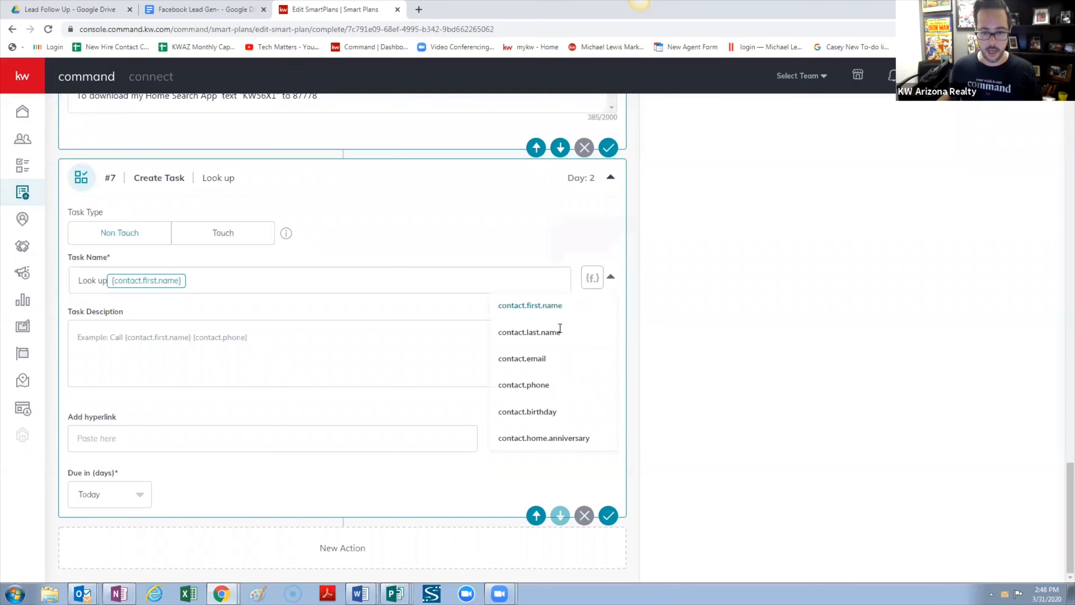
pyautogui.click(551, 331)
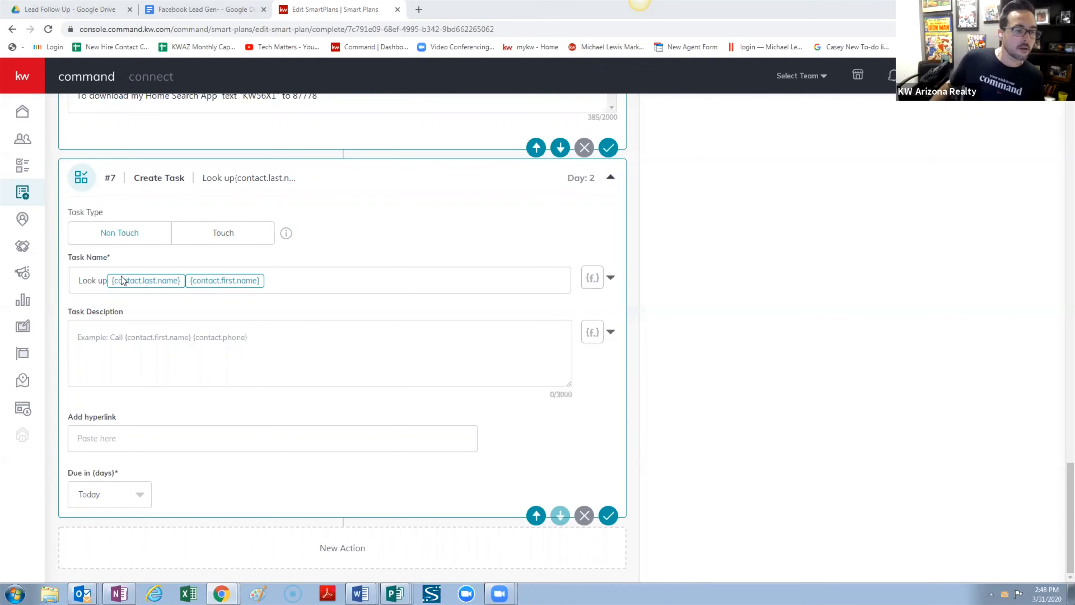
pyautogui.click(106, 278)
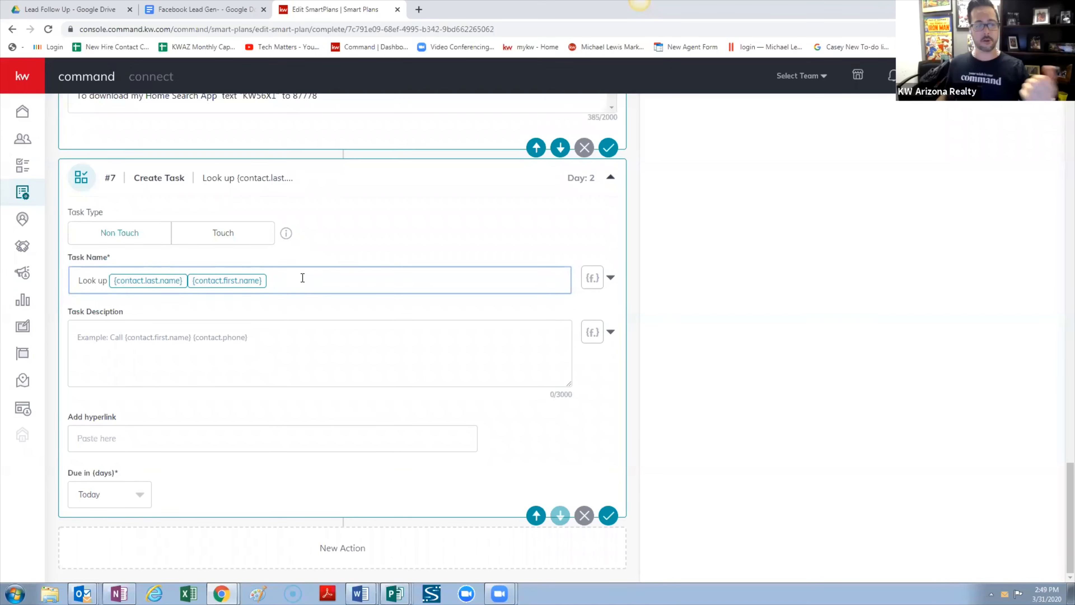
# Append 'Address in Tax Records' to the #7 task name after the contact name fields
pyautogui.click(320, 280)
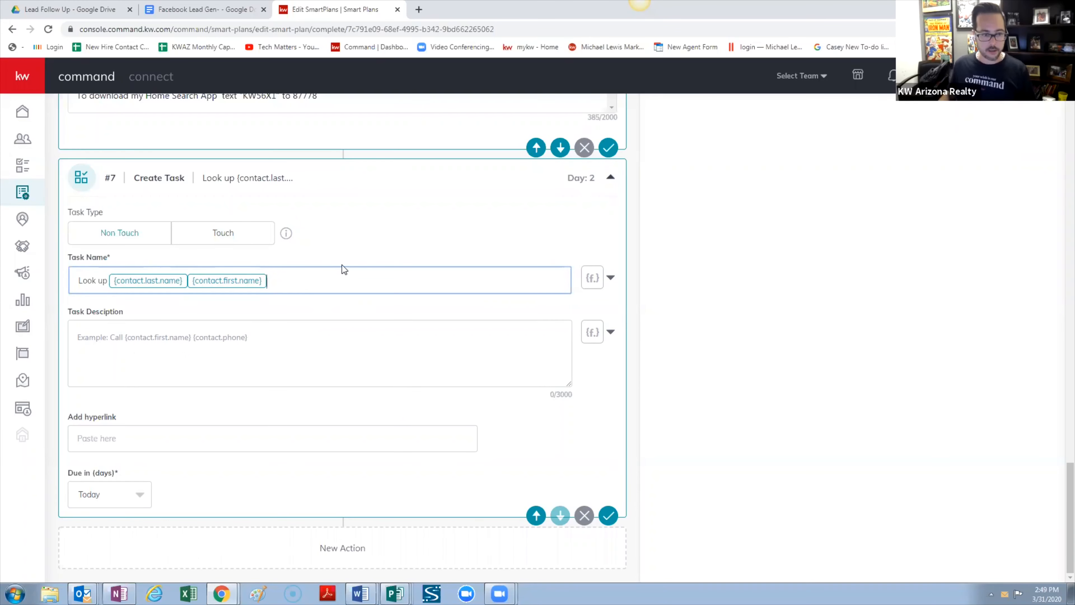
pyautogui.write('Add')
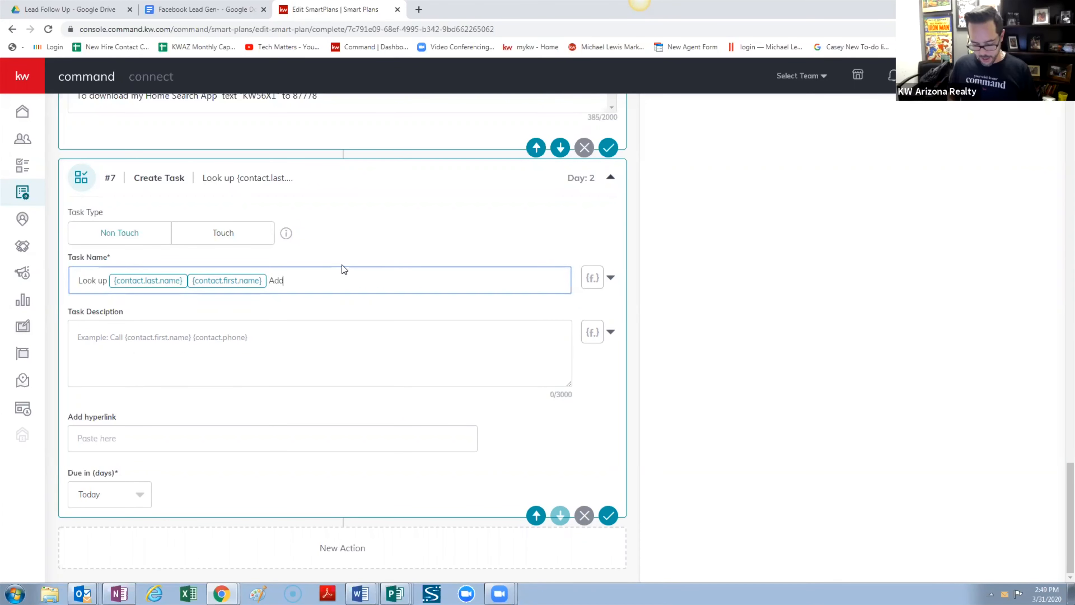
pyautogui.write('ress in ')
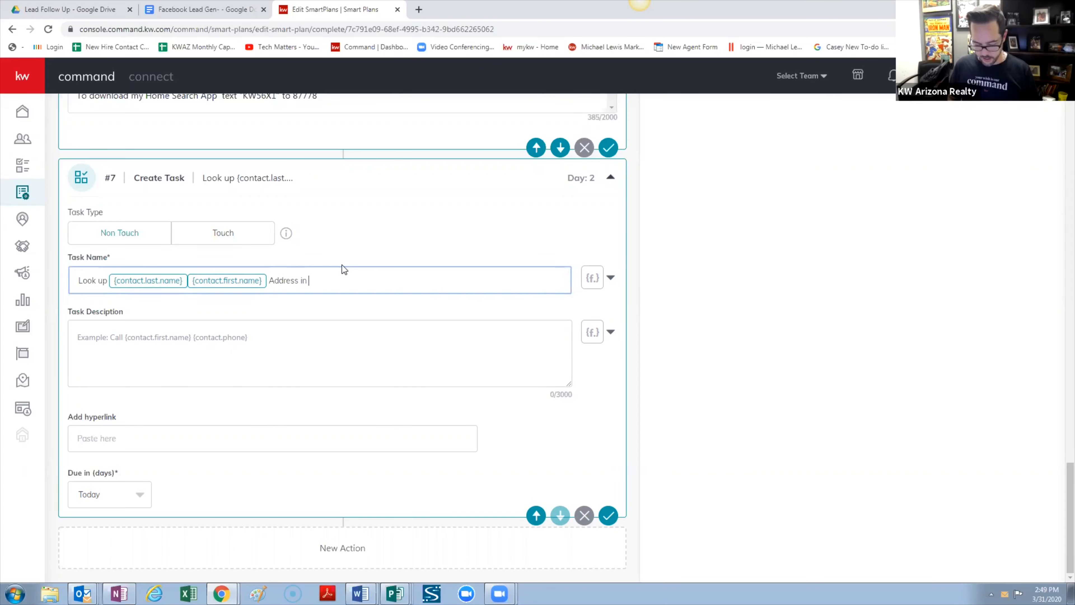
pyautogui.write('Tox Records')
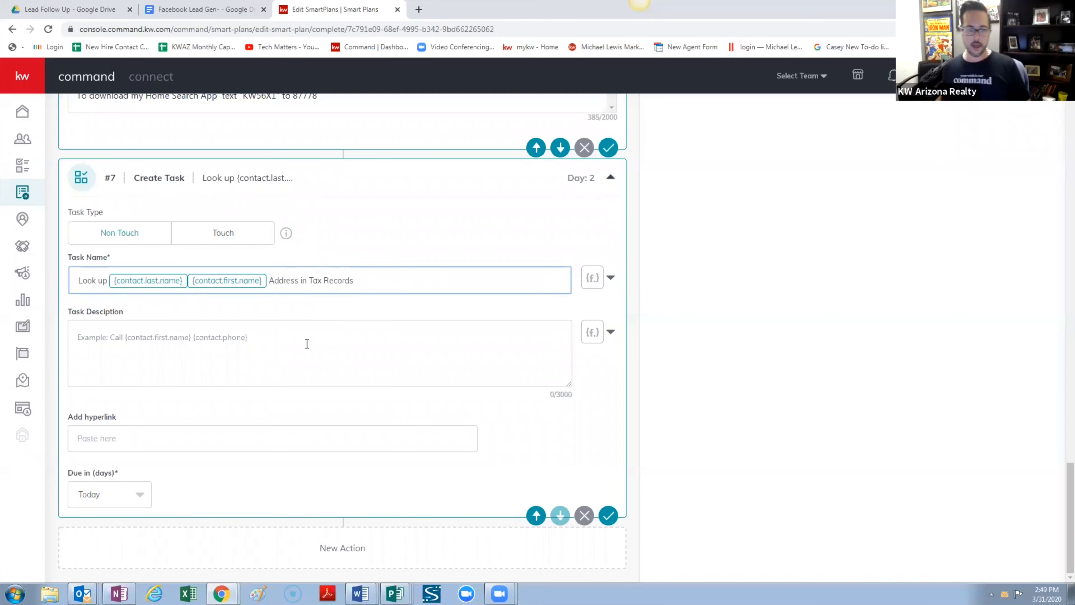
pyautogui.click(290, 343)
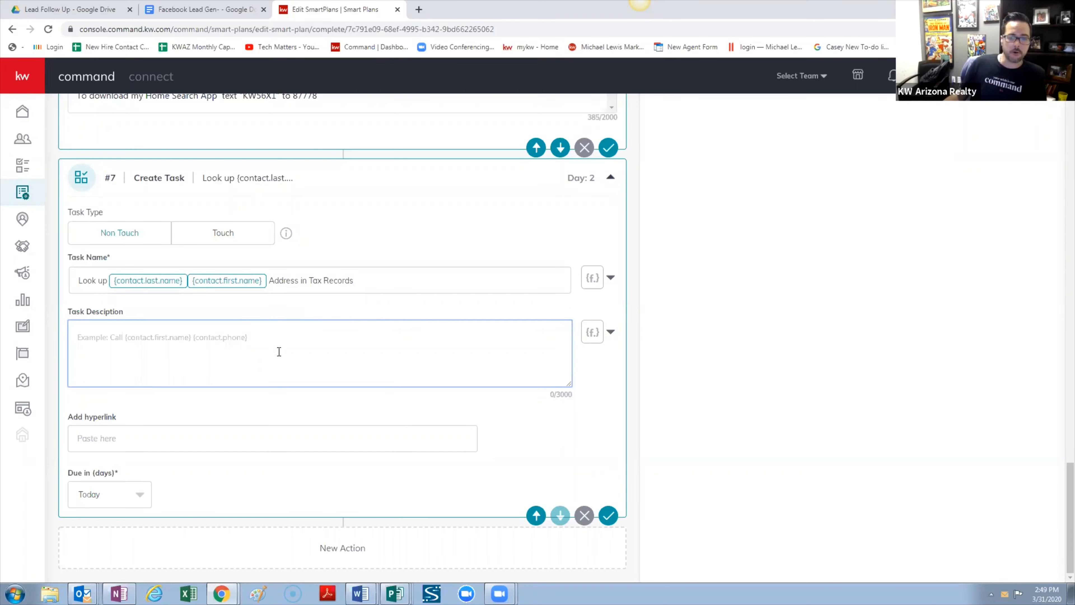
pyautogui.click(729, 305)
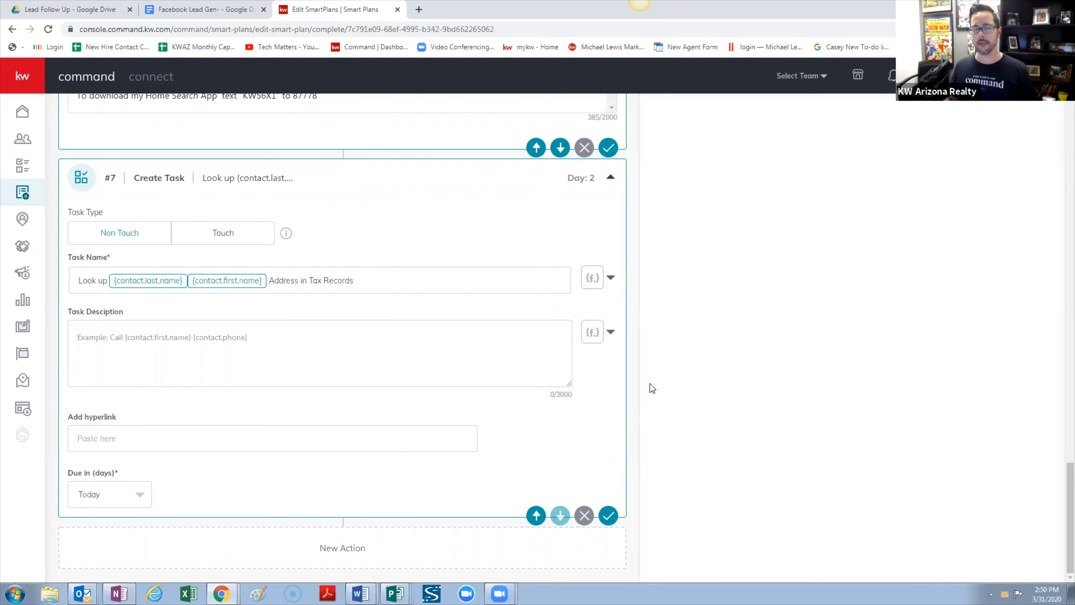
pyautogui.scroll(5, 779, 382)
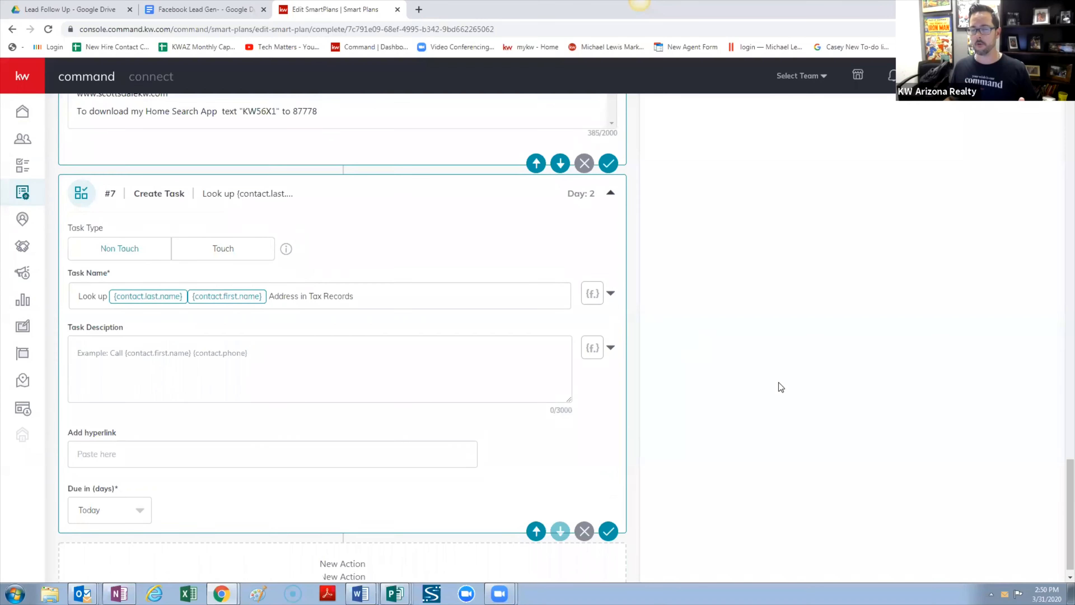
pyautogui.scroll(-5, 779, 382)
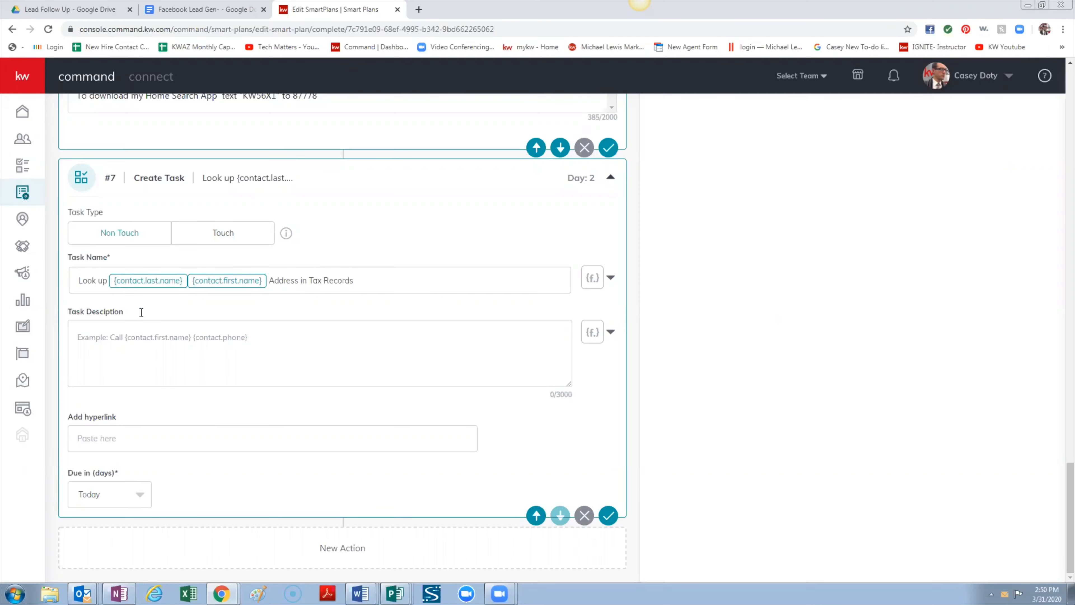
# Begin the task description with 'If you come up with multiple people with the same name'
pyautogui.click(177, 337)
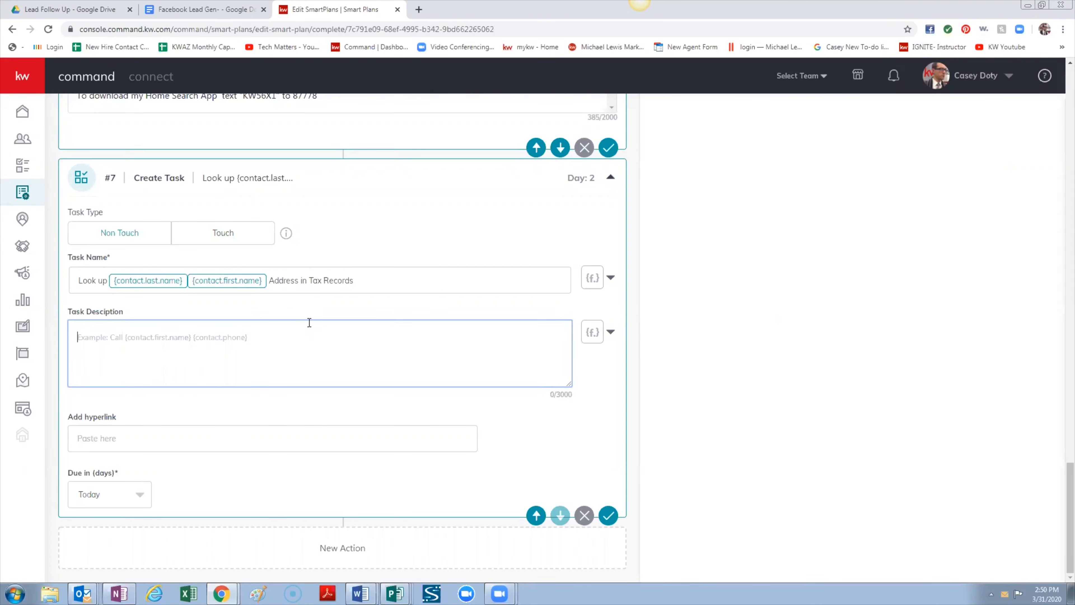
pyautogui.write('If you com')
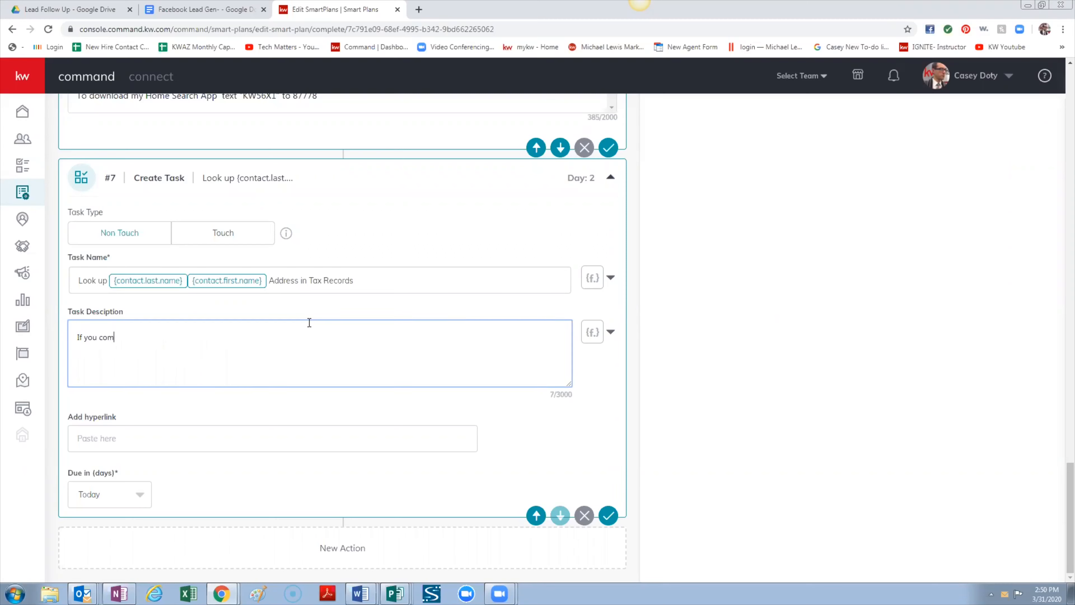
pyautogui.write('e up with multipel people with the same name')
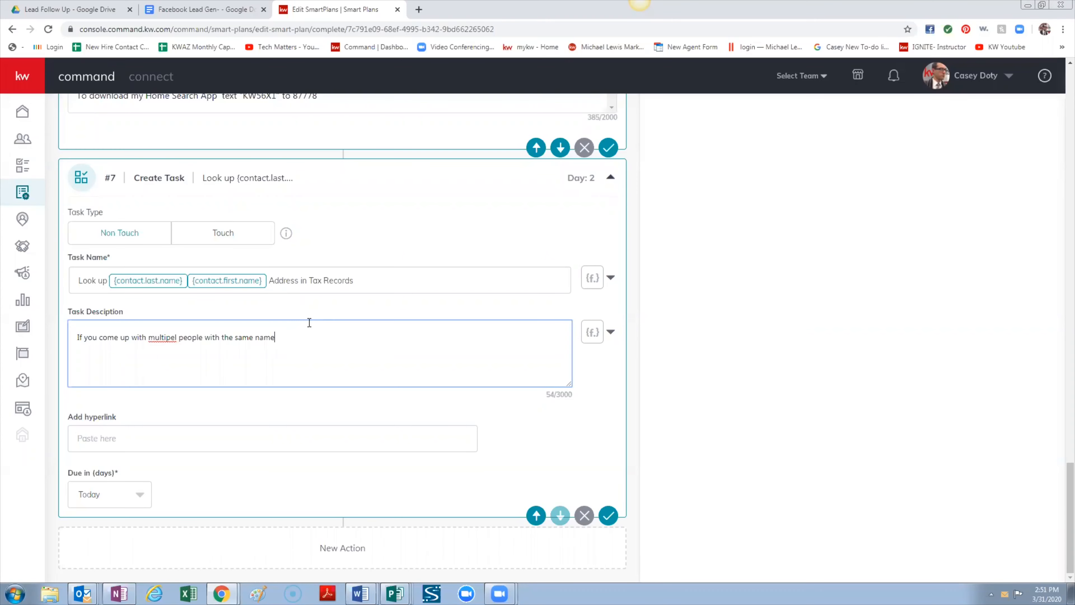
pyautogui.rightClick(172, 342)
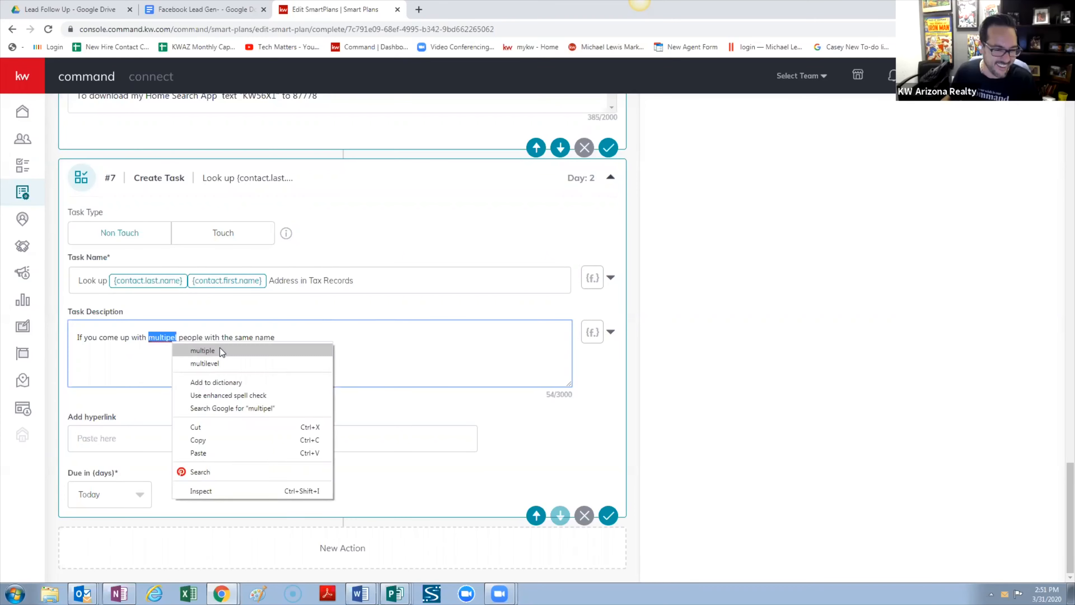
pyautogui.click(220, 348)
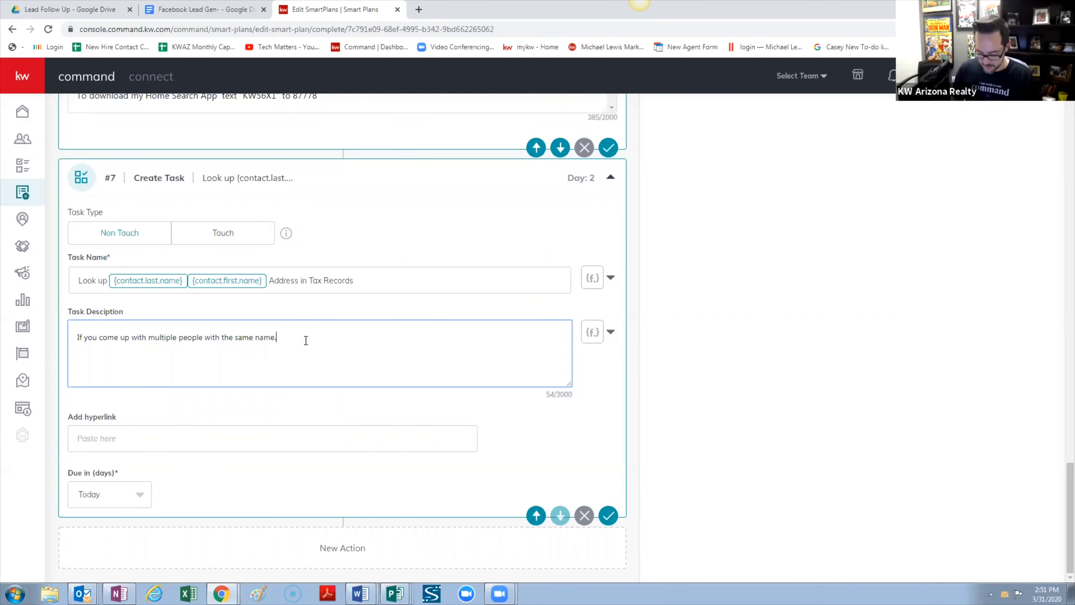
# Continue the description with 'Use google and match their phone number', correcting the misspellings
pyautogui.write('USe go')
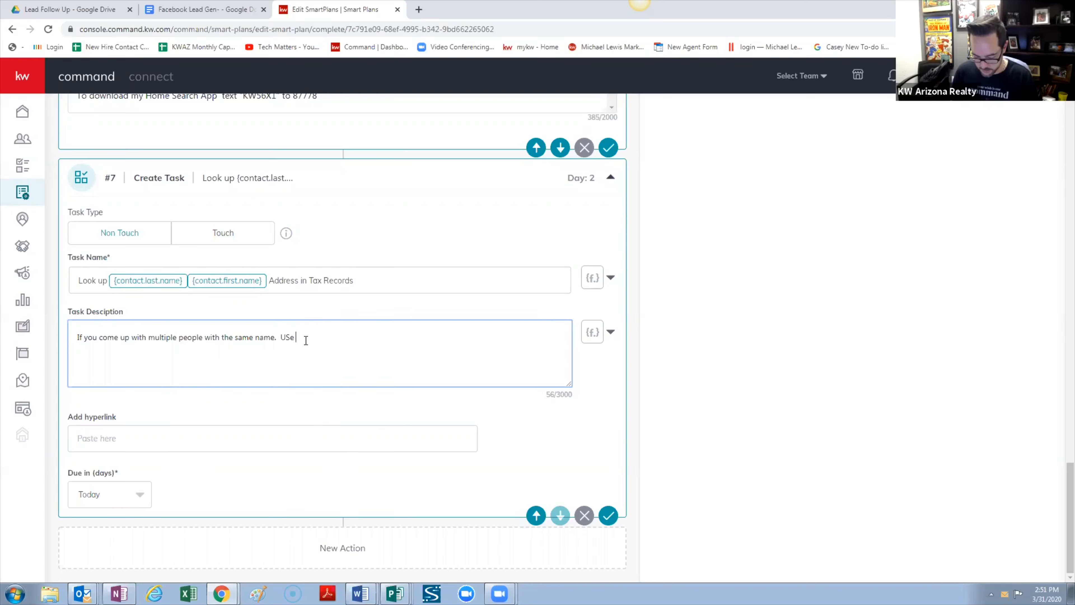
pyautogui.press('BackSpace')
pyautogui.press('BackSpace')
pyautogui.press('BackSpace')
pyautogui.press('BackSpace')
pyautogui.press('BackSpace')
pyautogui.press('BackSpace')
pyautogui.press('BackSpace')
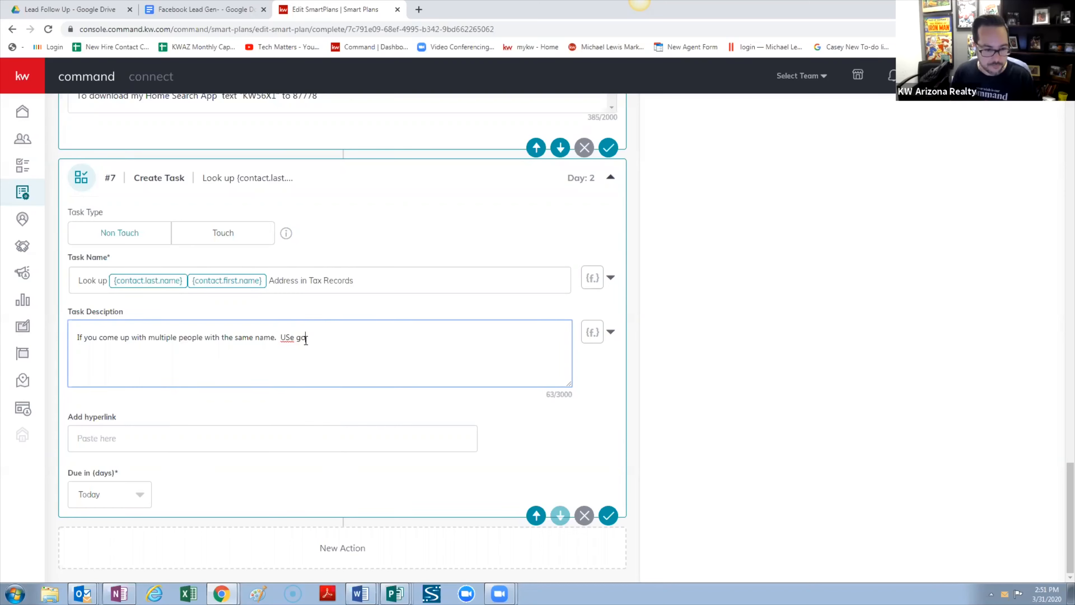
pyautogui.write('se g')
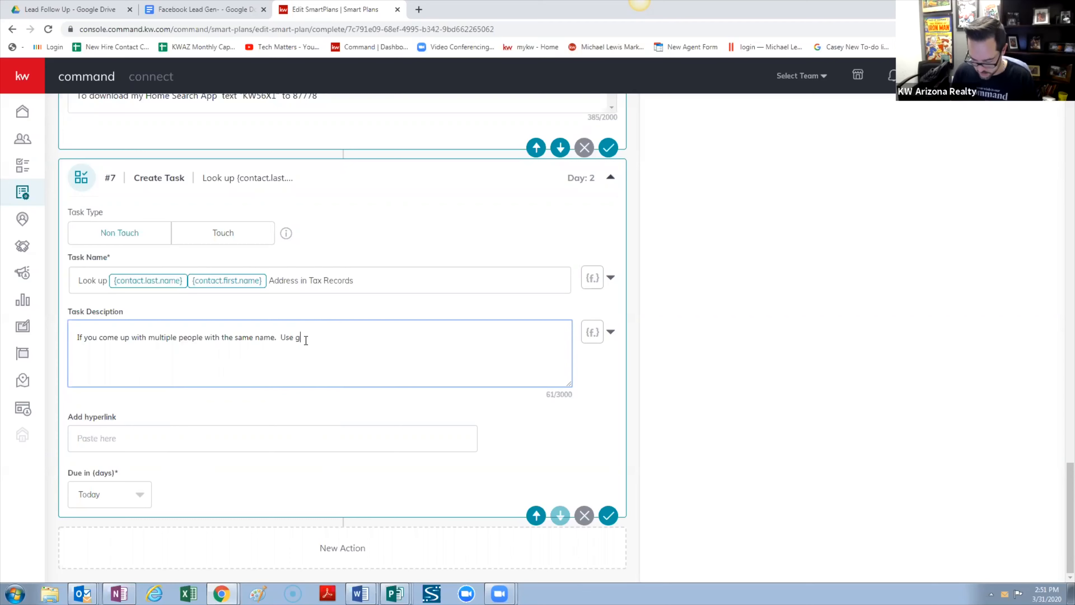
pyautogui.write('ogle and match t')
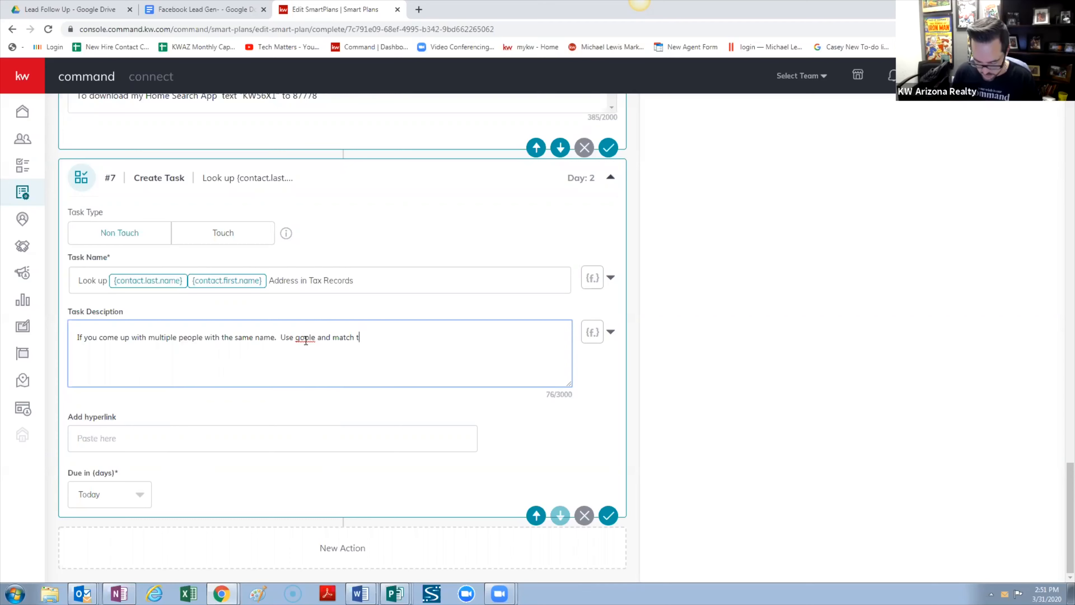
pyautogui.write('hier phone num')
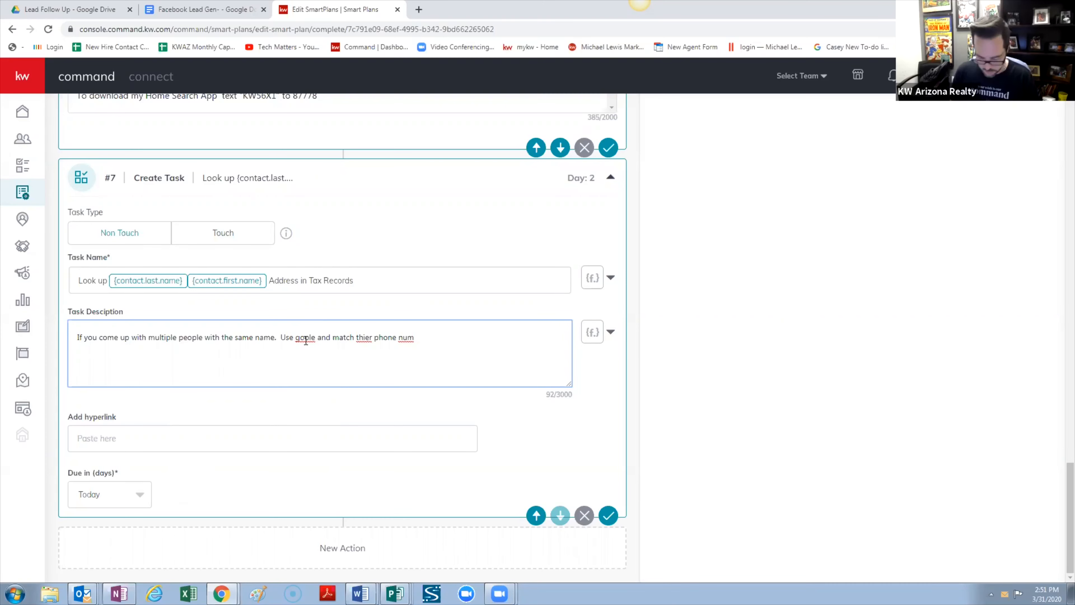
pyautogui.write('ber')
pyautogui.rightClick(305, 339)
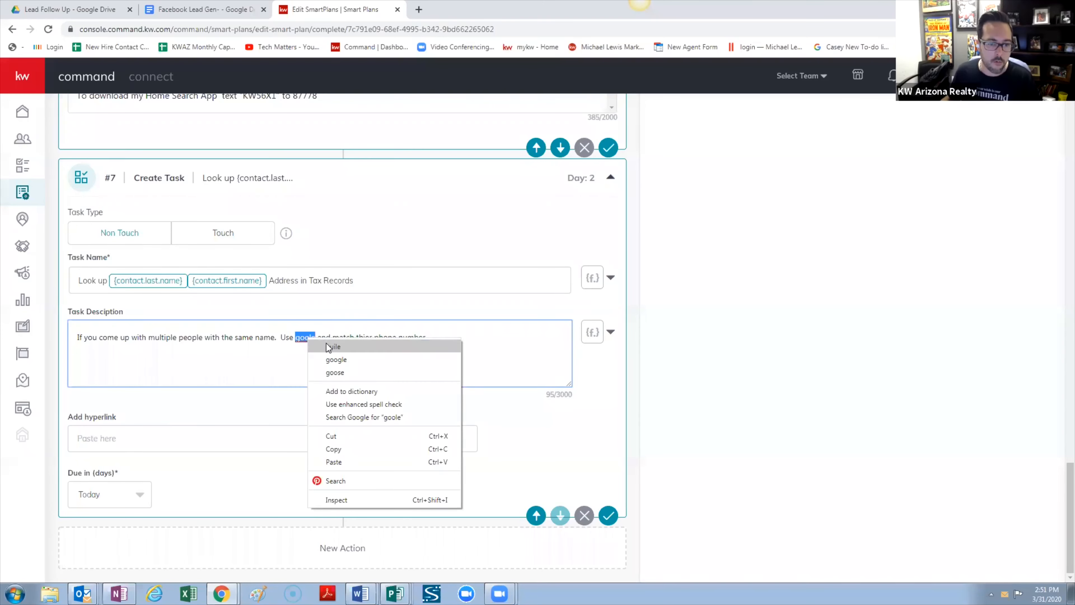
pyautogui.click(337, 359)
pyautogui.rightClick(367, 339)
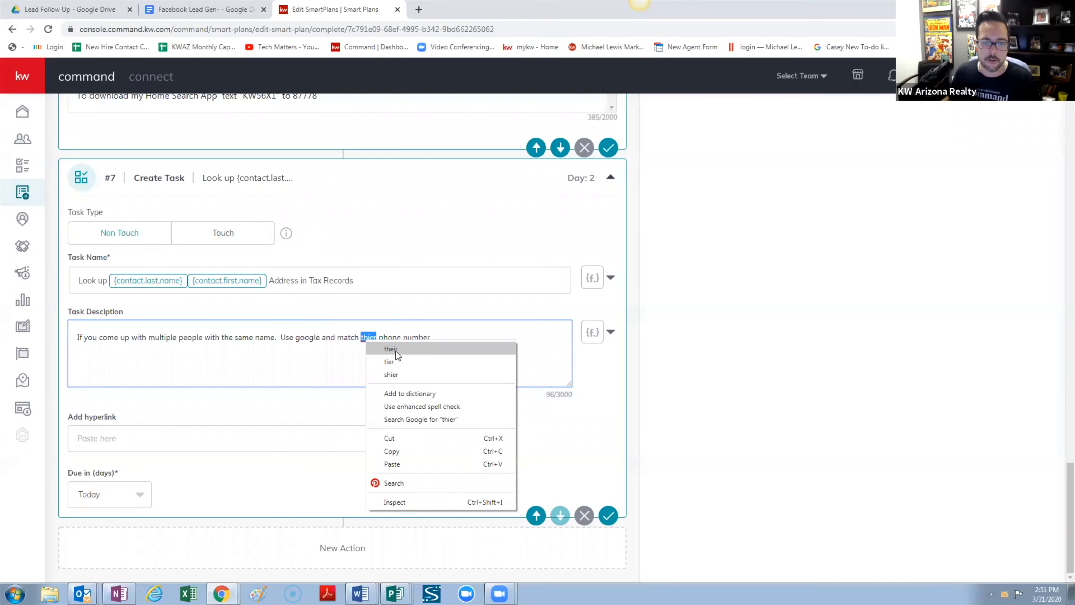
pyautogui.click(391, 349)
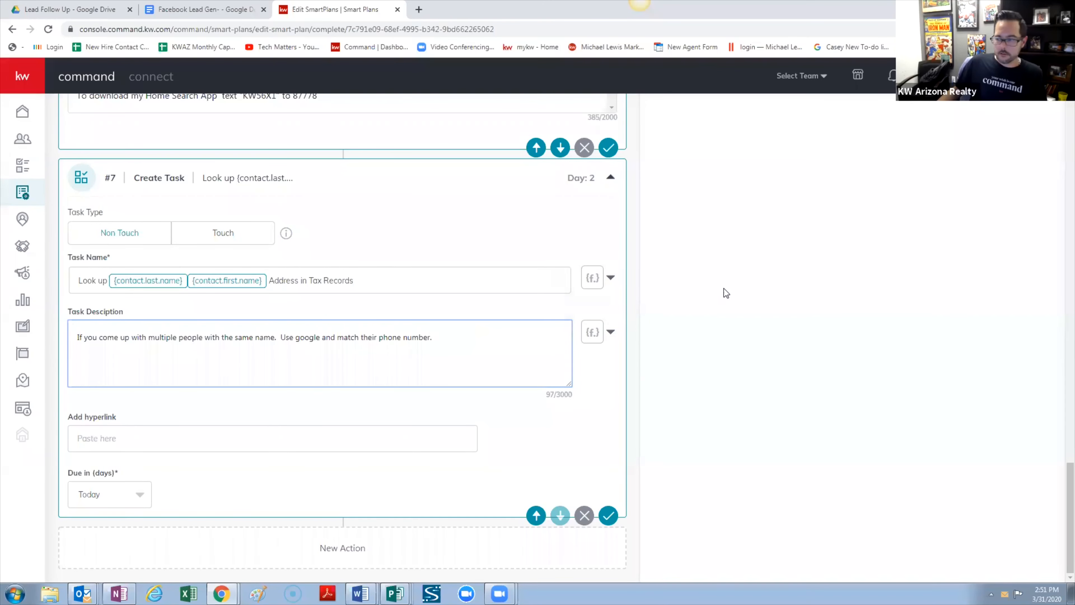
pyautogui.click(648, 301)
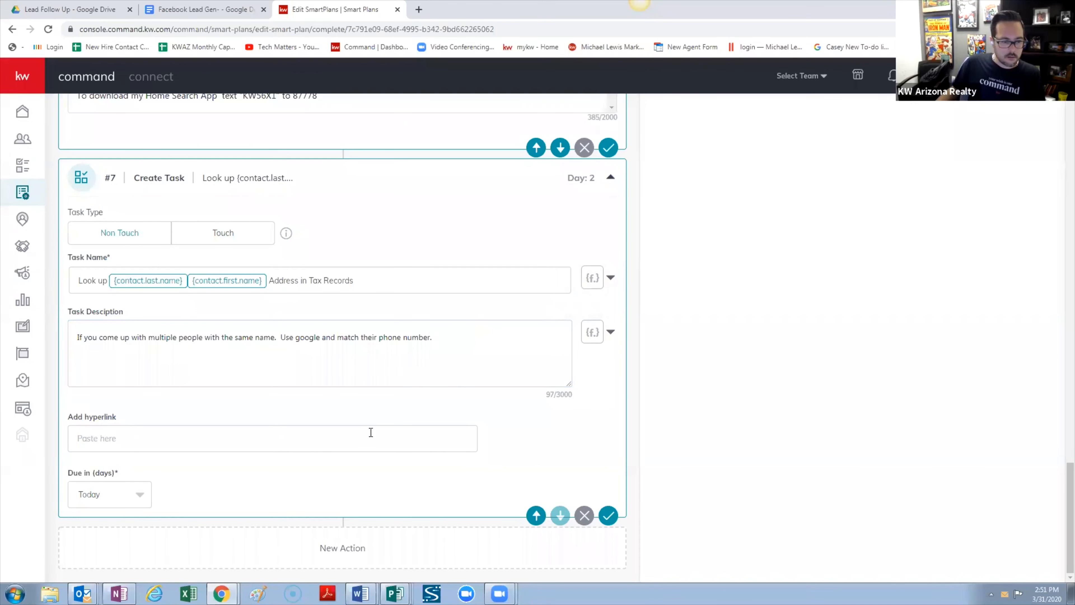
pyautogui.scroll(1, 719, 354)
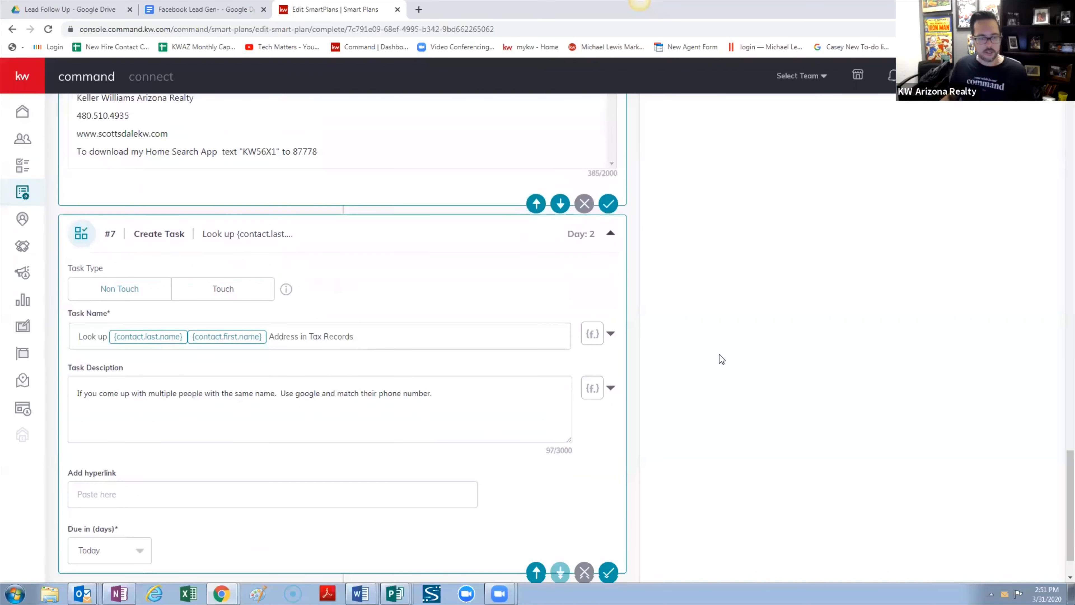
pyautogui.scroll(2, 349, 314)
pyautogui.scroll(-3, 348, 327)
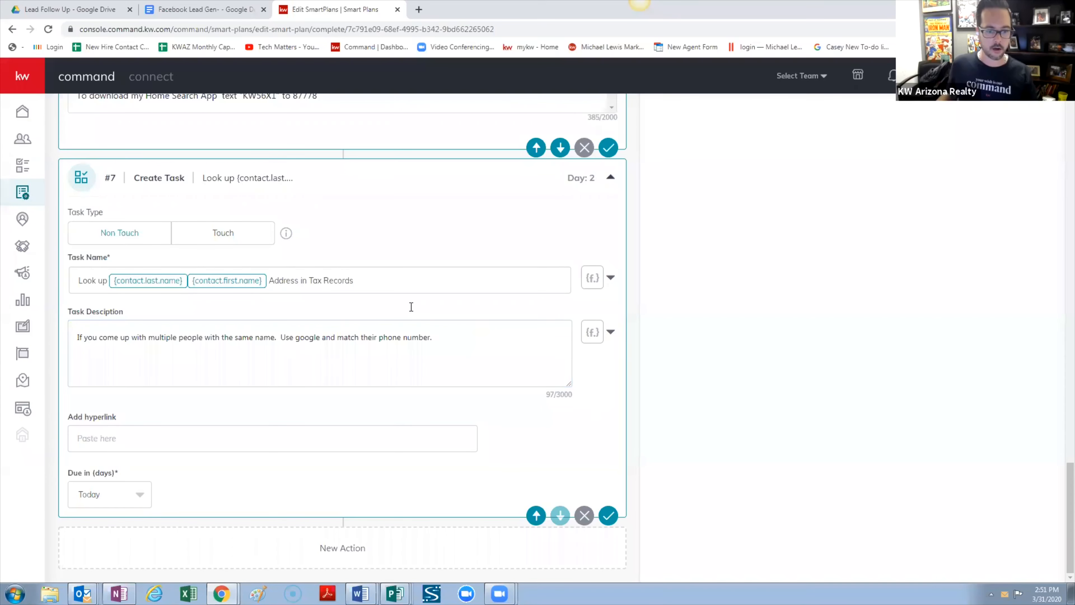
pyautogui.click(461, 335)
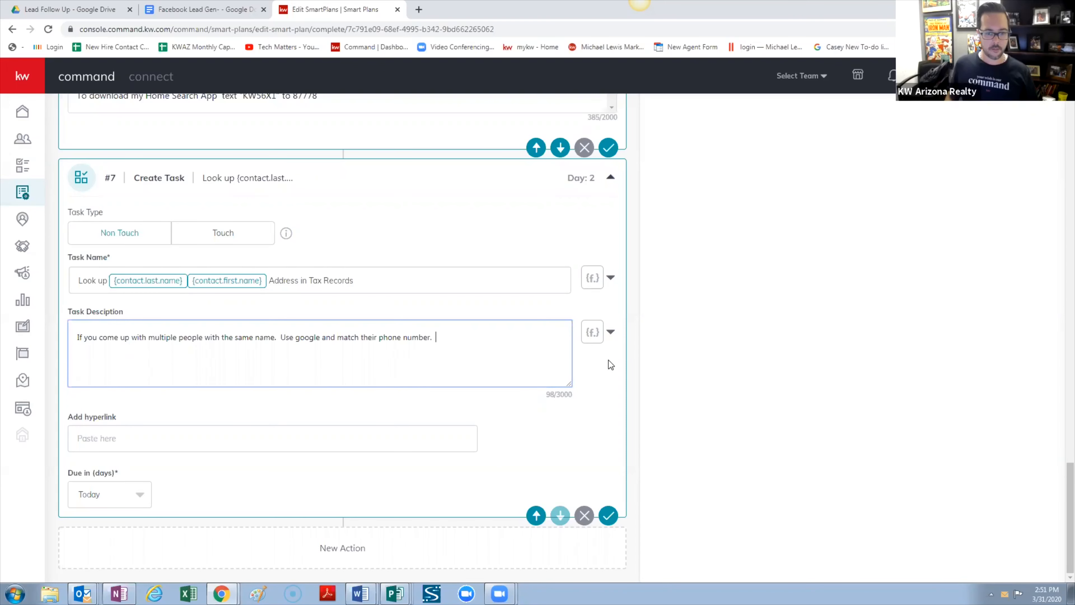
pyautogui.write('If you')
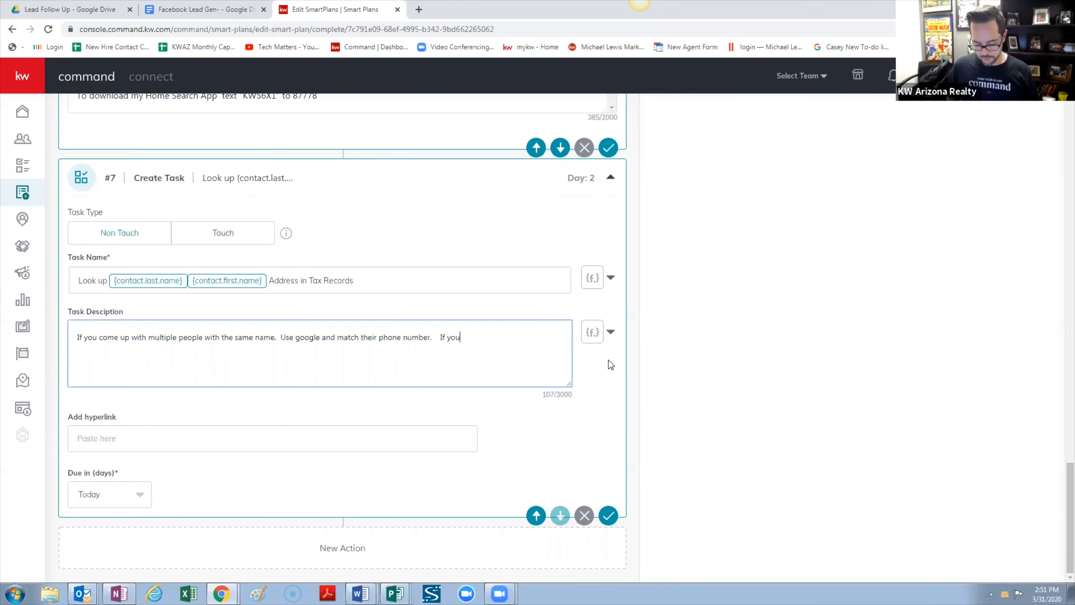
pyautogui.write(' f')
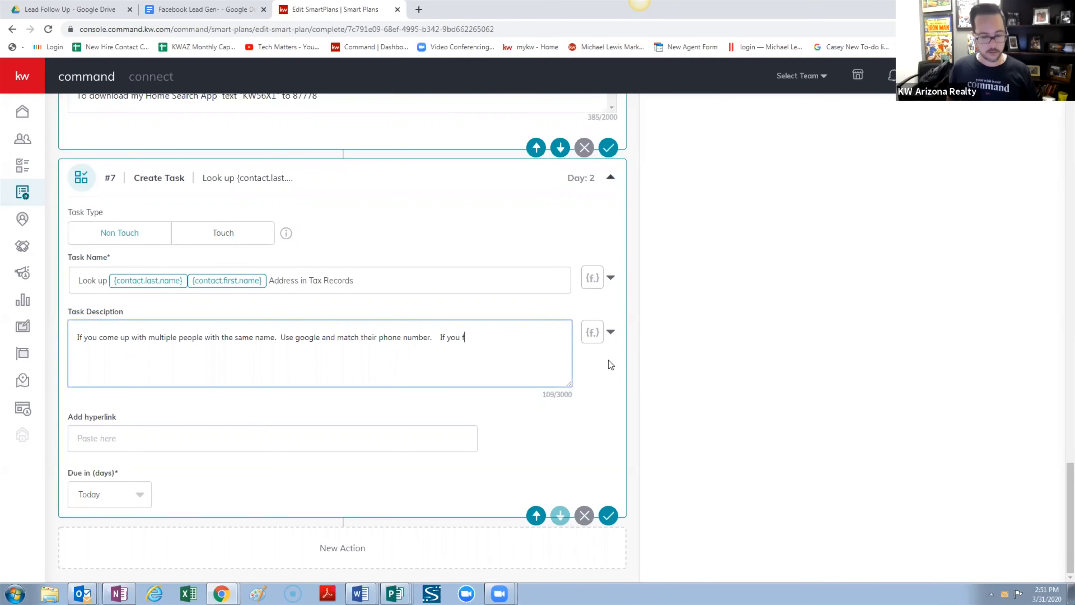
pyautogui.press('BackSpace')
pyautogui.press('BackSpace')
pyautogui.press('BackSpace')
pyautogui.press('BackSpace')
pyautogui.press('BackSpace')
pyautogui.press('BackSpace')
pyautogui.press('BackSpace')
pyautogui.press('BackSpace')
pyautogui.press('BackSpace')
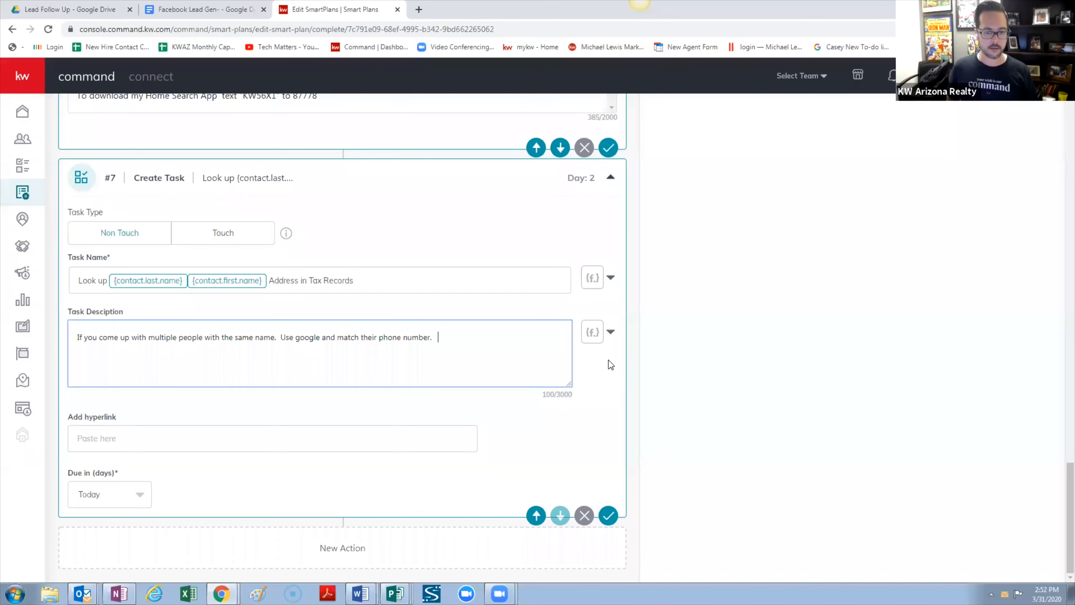
# Type 'Create Neighborhood Landing page' as step 8's task name
pyautogui.click(799, 346)
pyautogui.scroll(15, 798, 346)
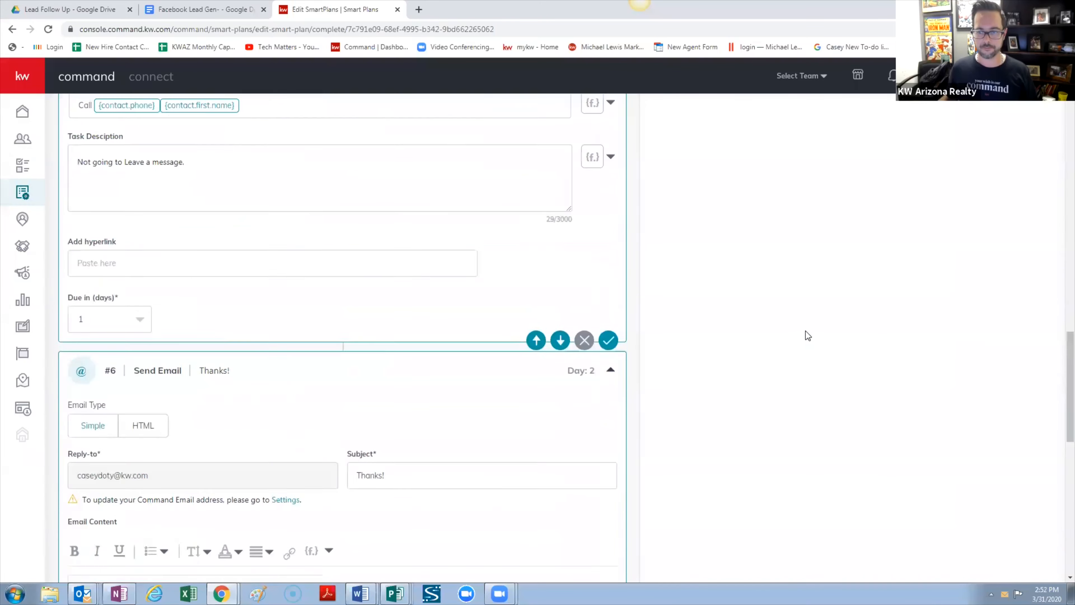
pyautogui.scroll(10, 799, 335)
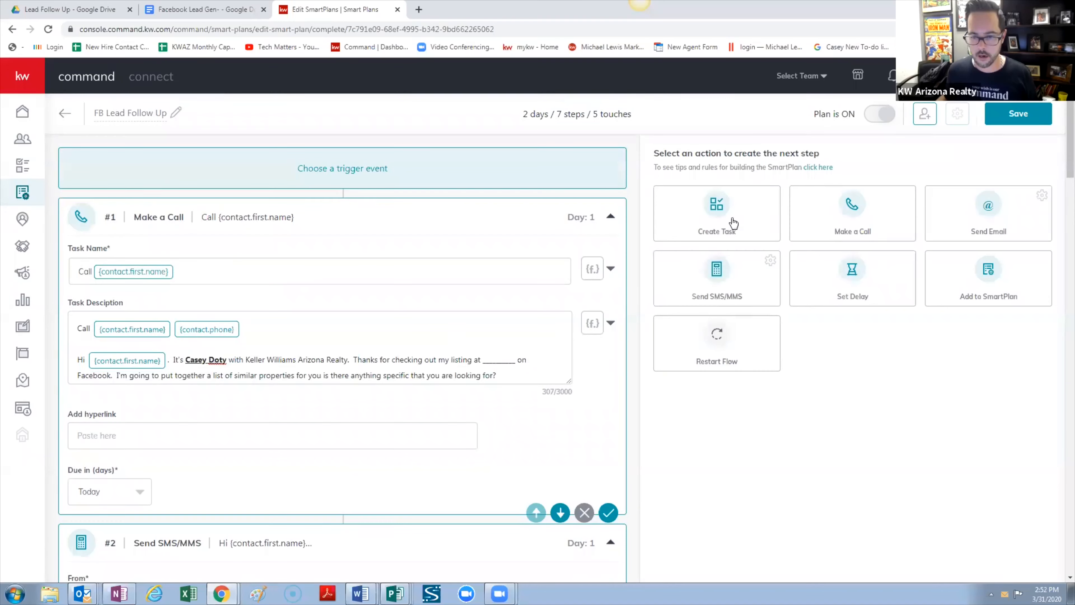
pyautogui.scroll(-20, 396, 306)
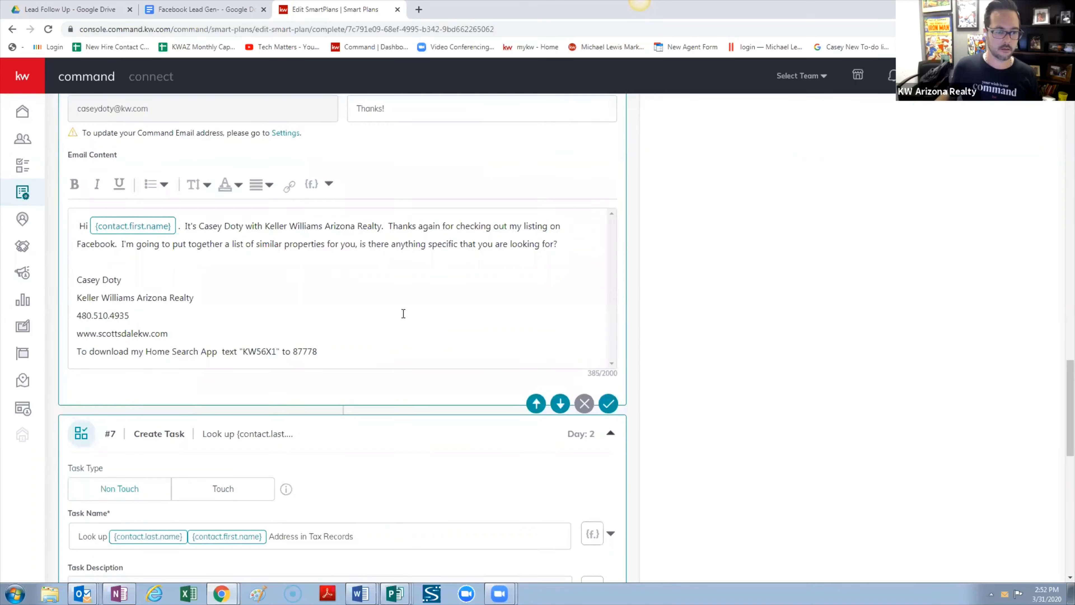
pyautogui.scroll(-4, 402, 312)
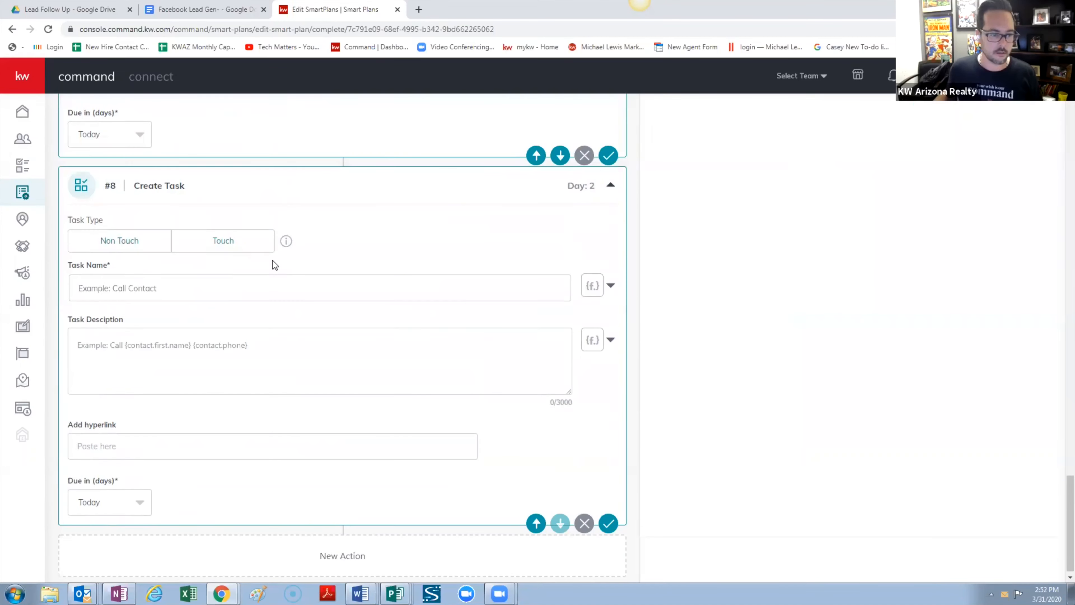
pyautogui.click(215, 286)
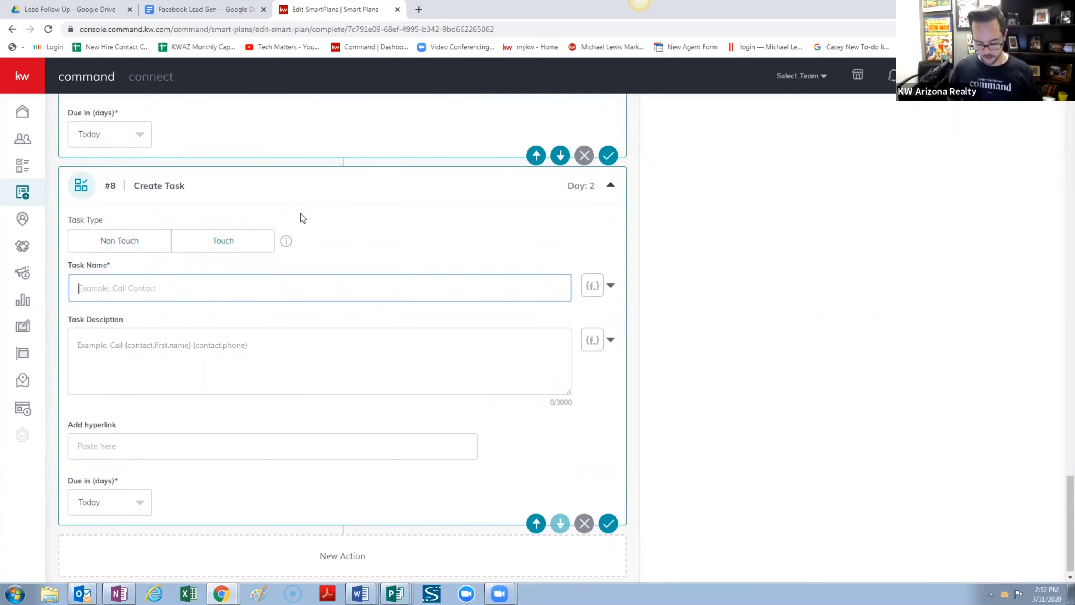
pyautogui.write('Create Neig')
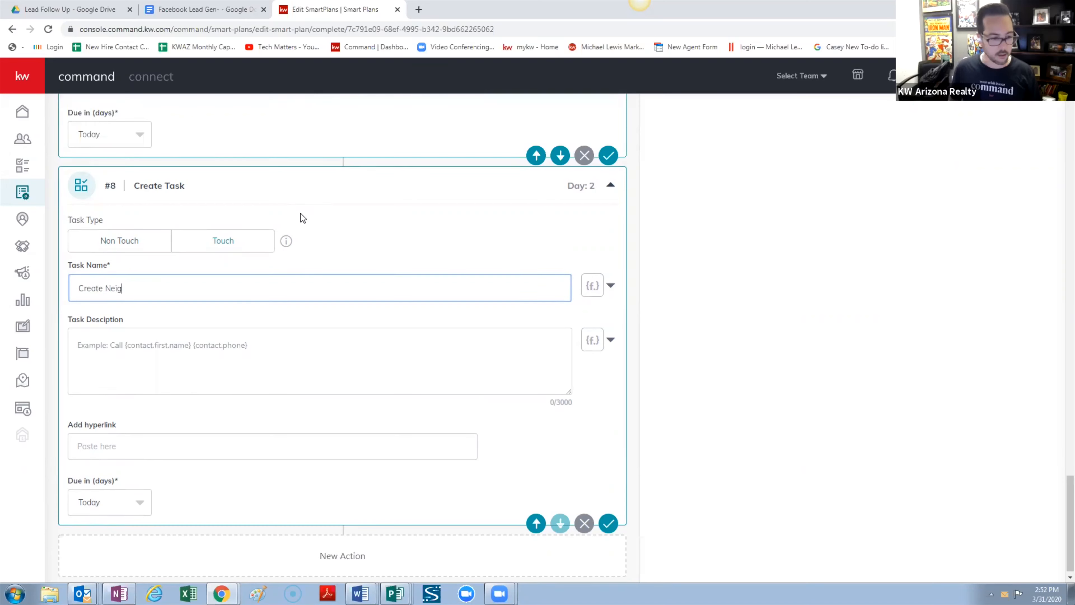
pyautogui.press('BackSpace')
pyautogui.write('ghbor')
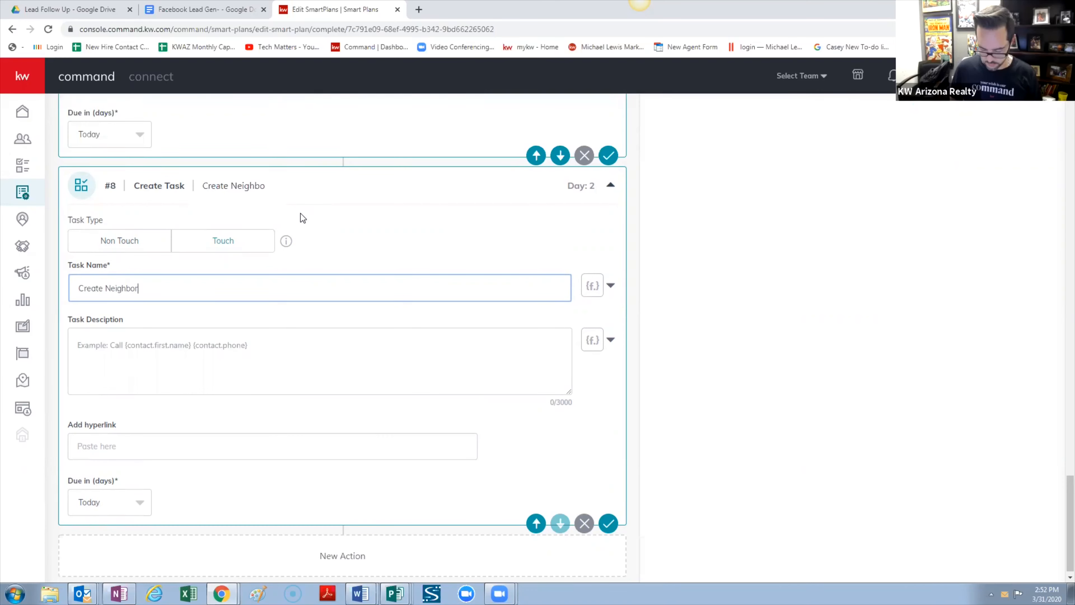
pyautogui.write('hood Landing page')
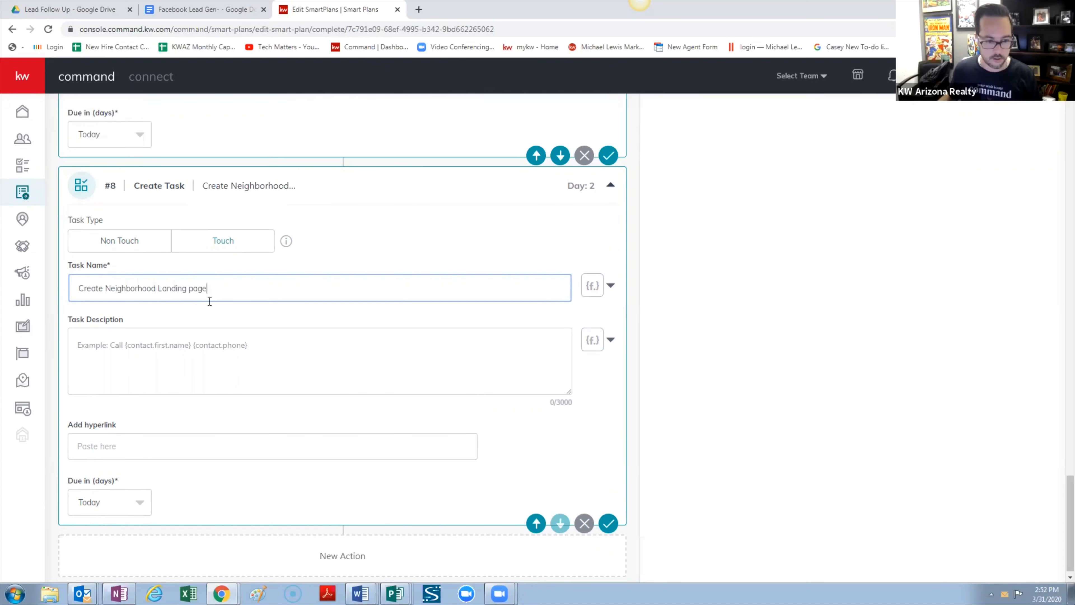
# Capitalize 'Page', append the contact's first and last name fields, and delete the stray 'age'
pyautogui.click(192, 289)
pyautogui.press('BackSpace')
pyautogui.write('P')
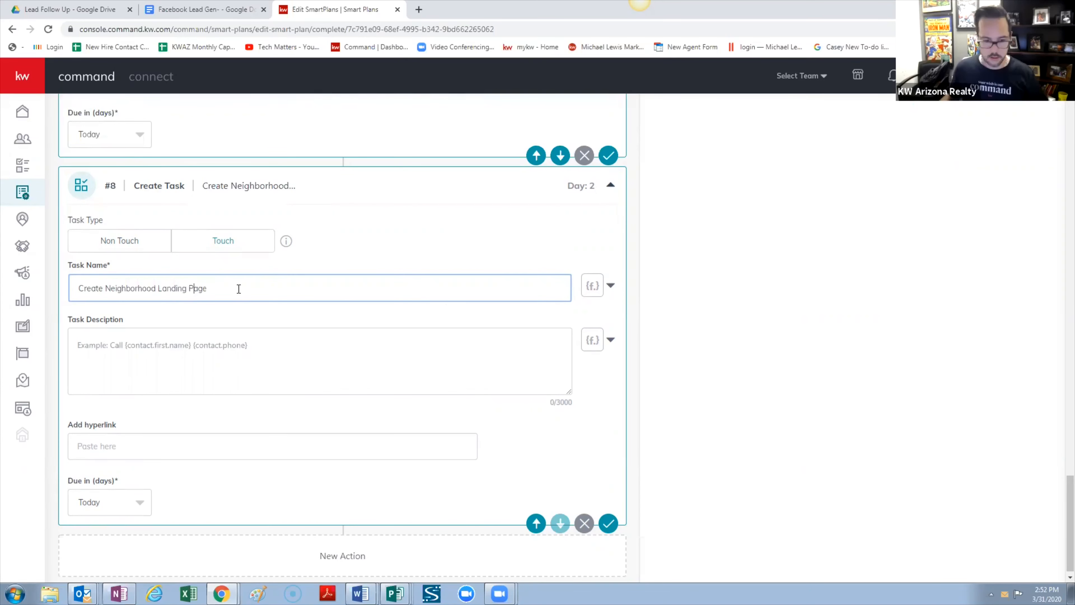
pyautogui.click(612, 285)
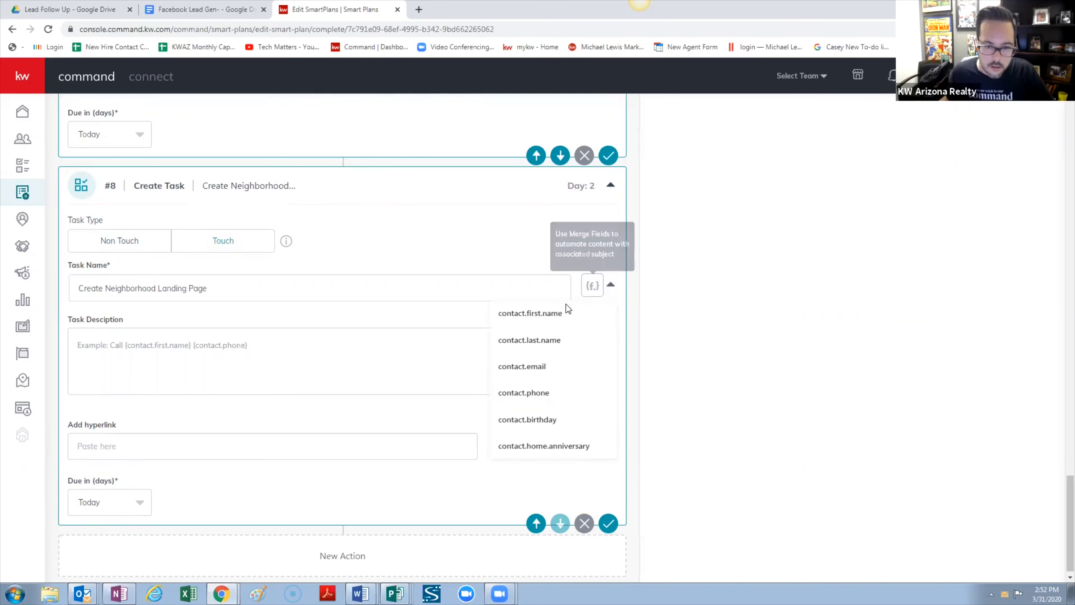
pyautogui.click(557, 313)
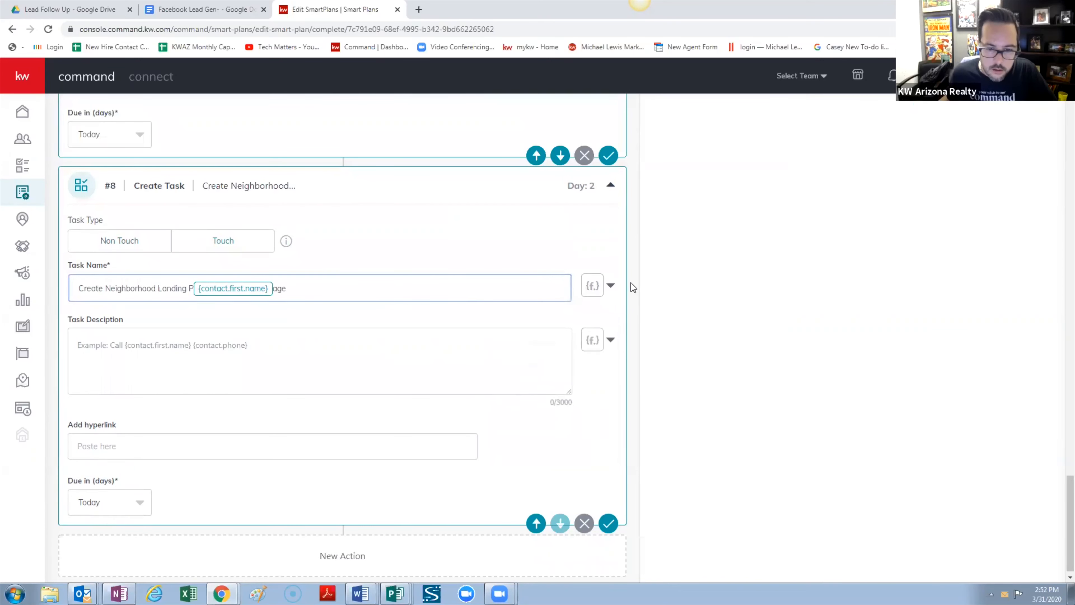
pyautogui.click(611, 288)
pyautogui.click(553, 341)
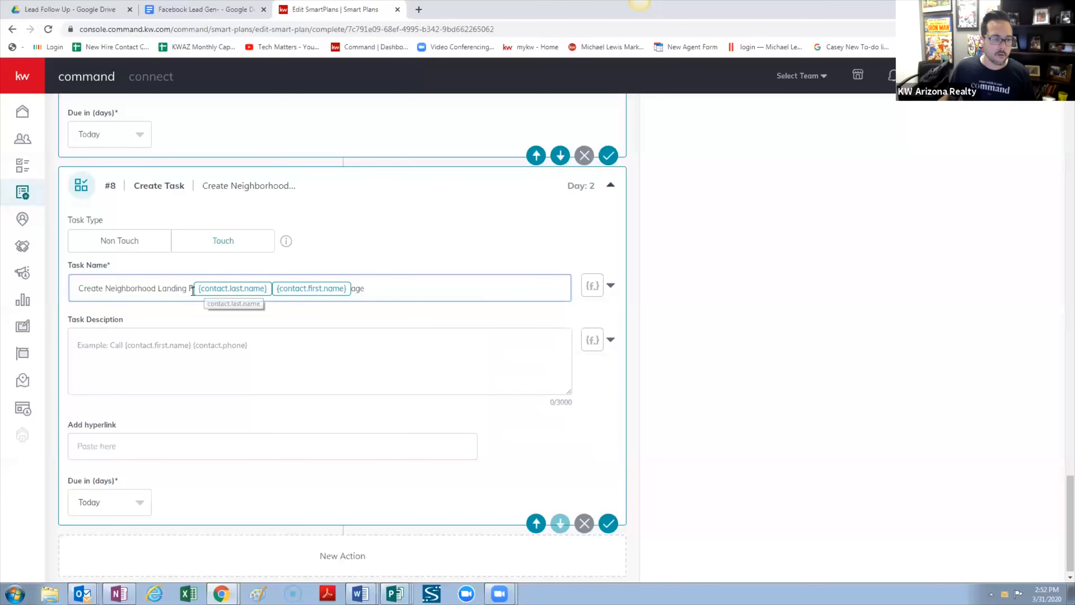
pyautogui.write('age')
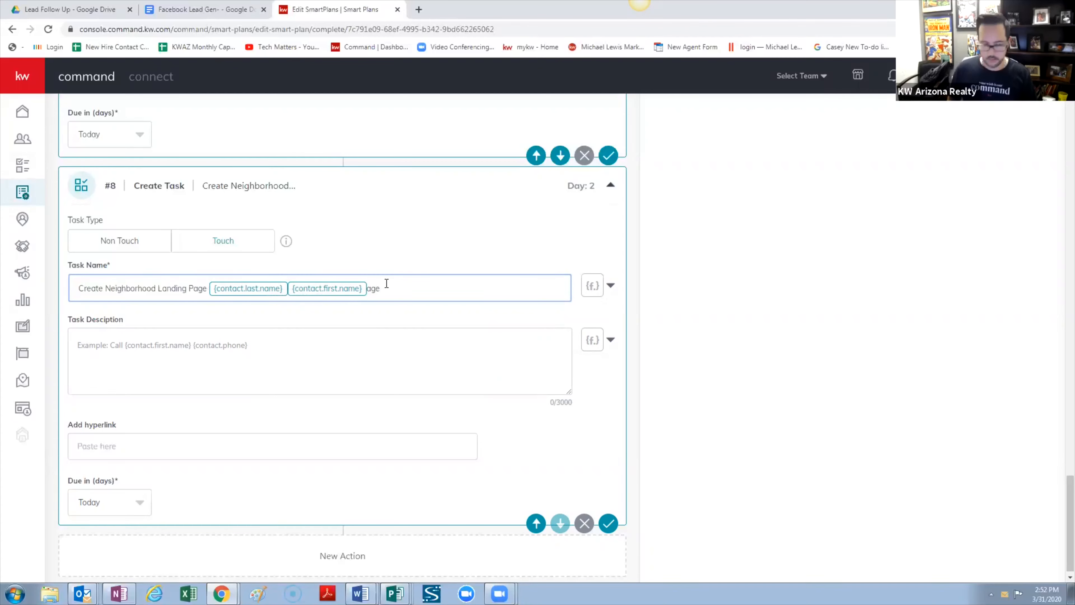
pyautogui.press('BackSpace')
pyautogui.press('BackSpace')
pyautogui.press('BackSpace')
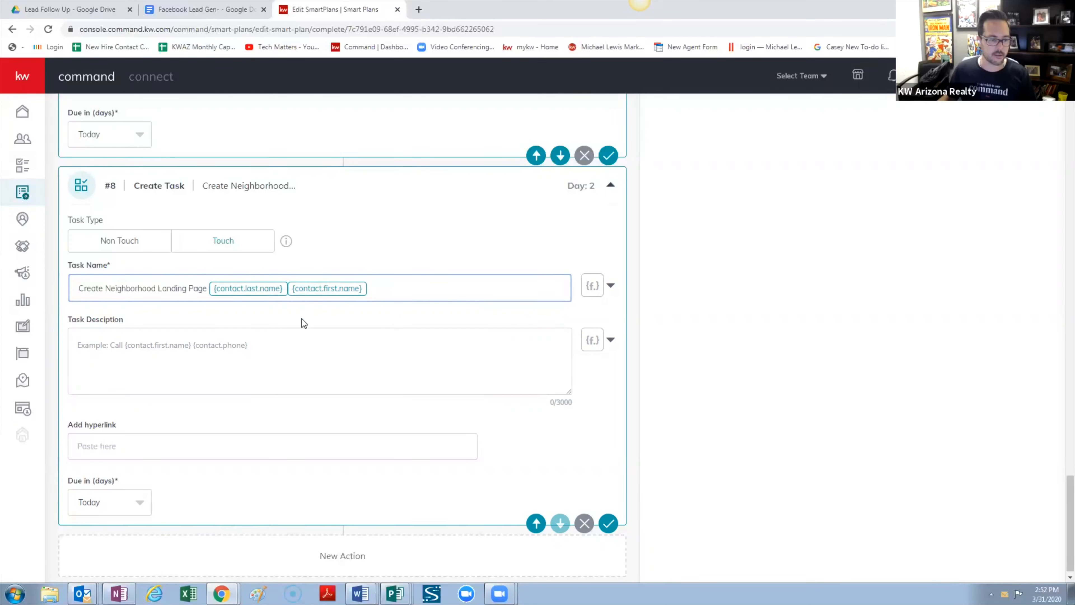
# Write 'If you found their address in Tax Records set them up with a neighborhood landing page', correcting 'naddress'
pyautogui.click(291, 343)
pyautogui.write('If you')
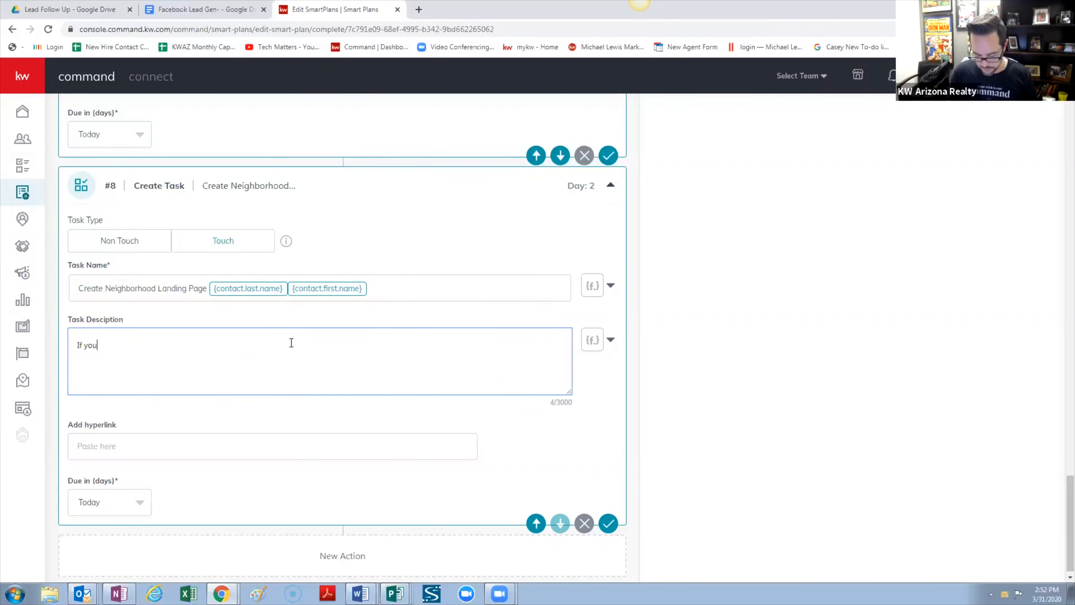
pyautogui.write(' found this')
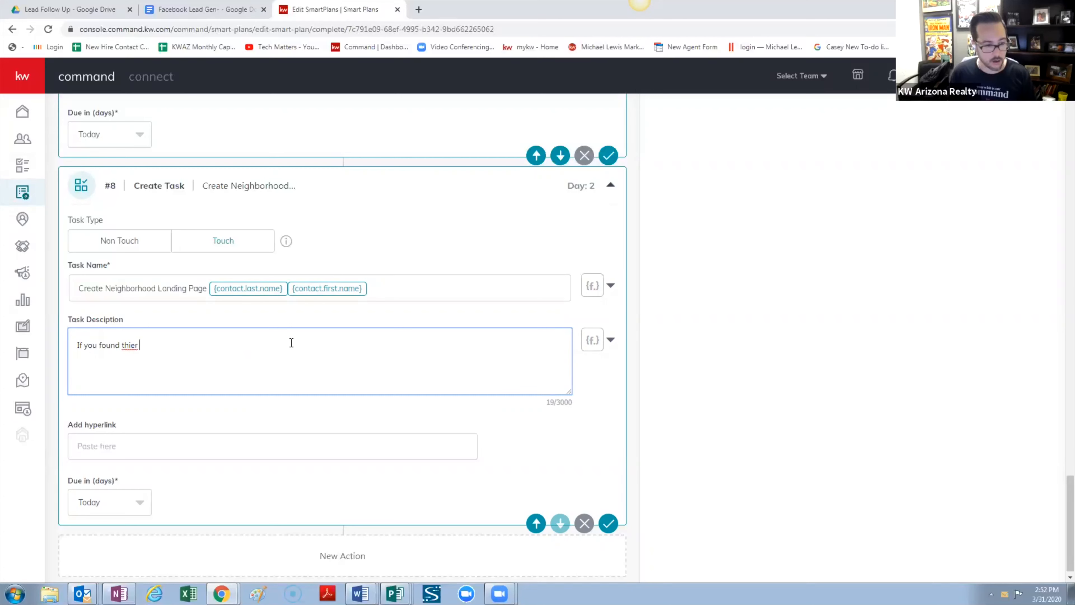
pyautogui.press('BackSpace')
pyautogui.press('BackSpace')
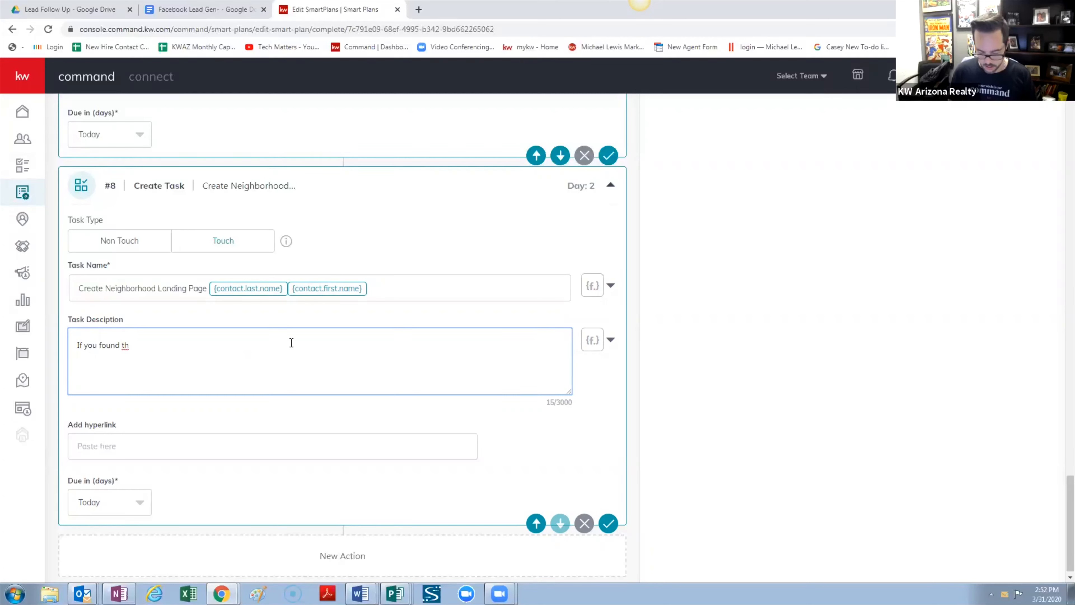
pyautogui.write('eir ')
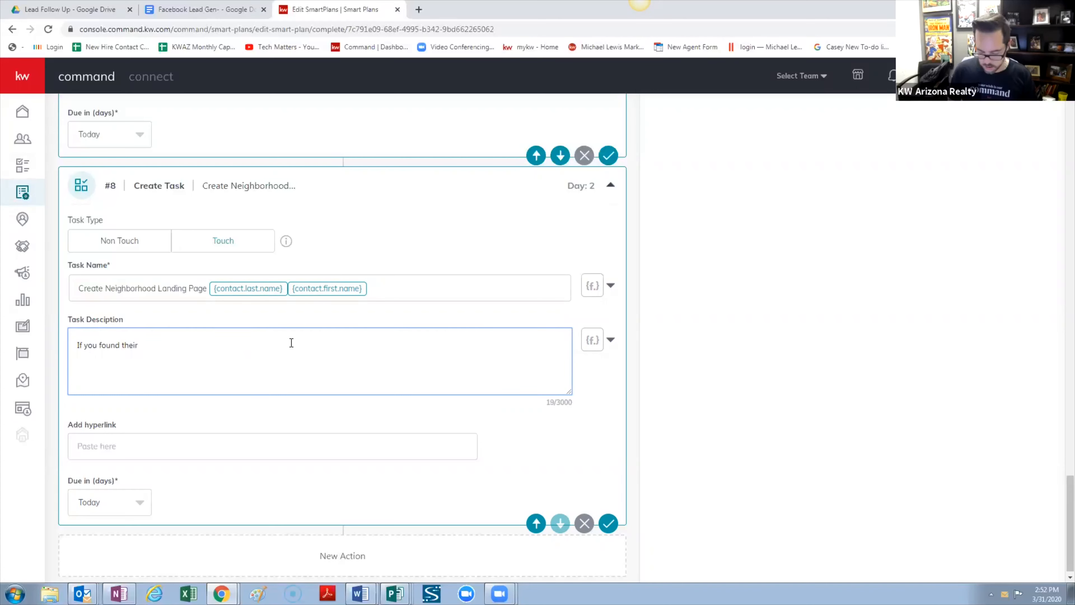
pyautogui.write('naddres')
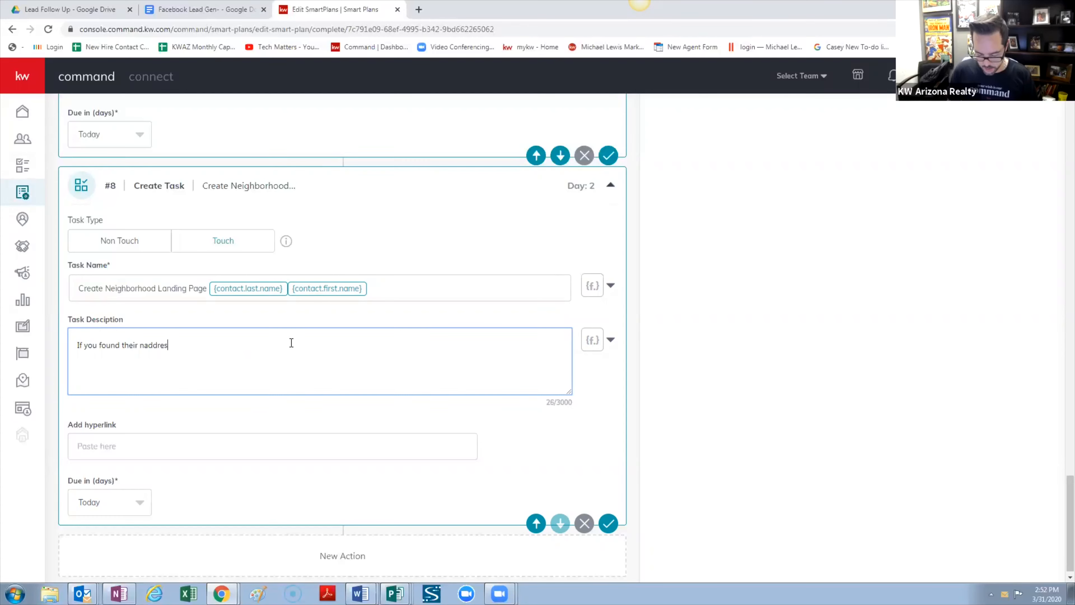
pyautogui.write('s in Tax Rec')
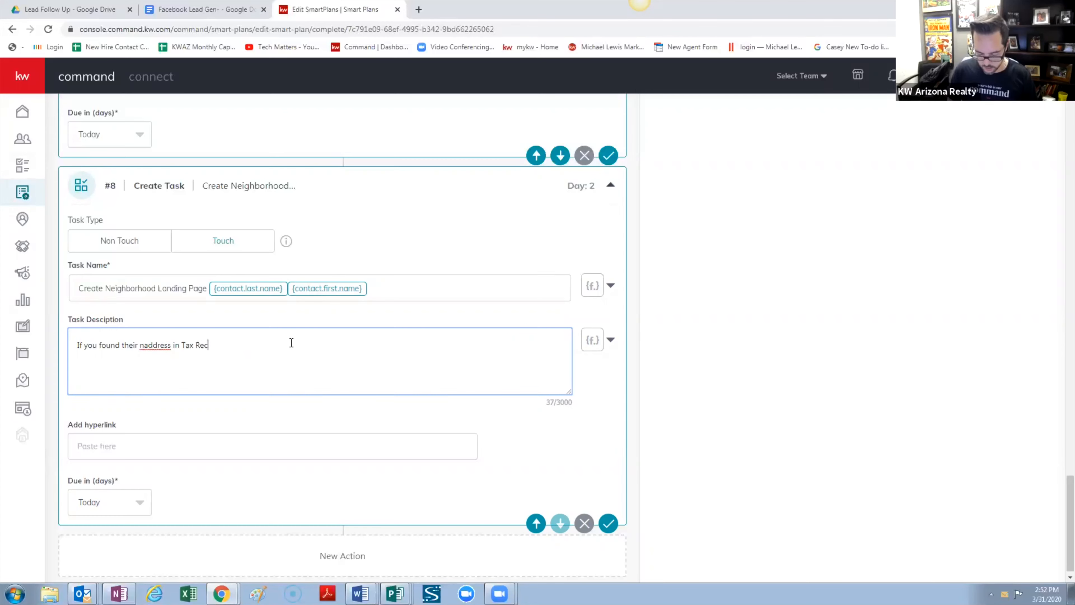
pyautogui.write('ords set t')
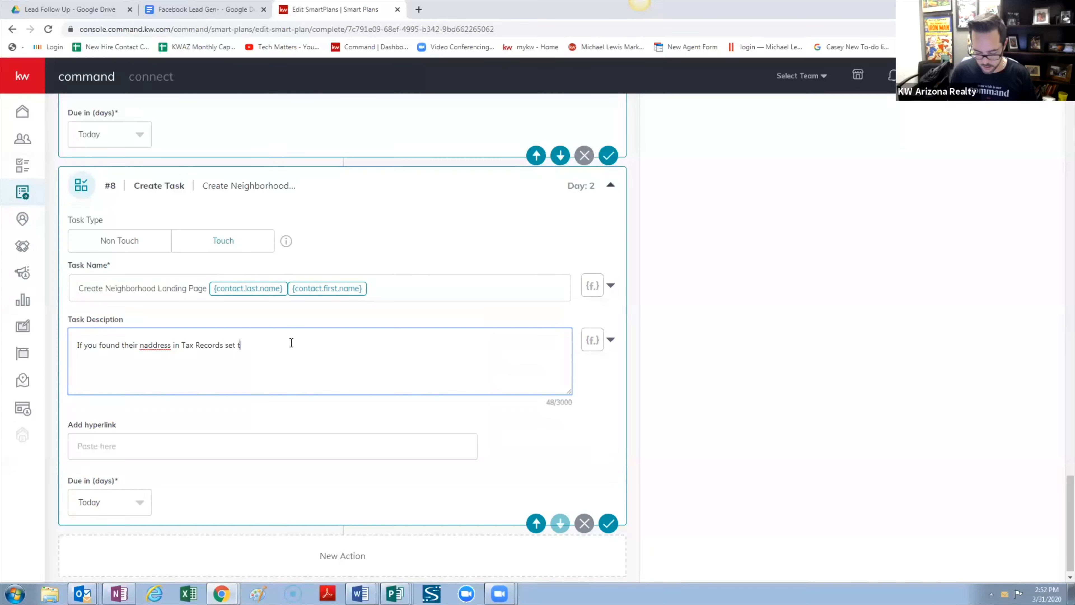
pyautogui.write('hem up wit')
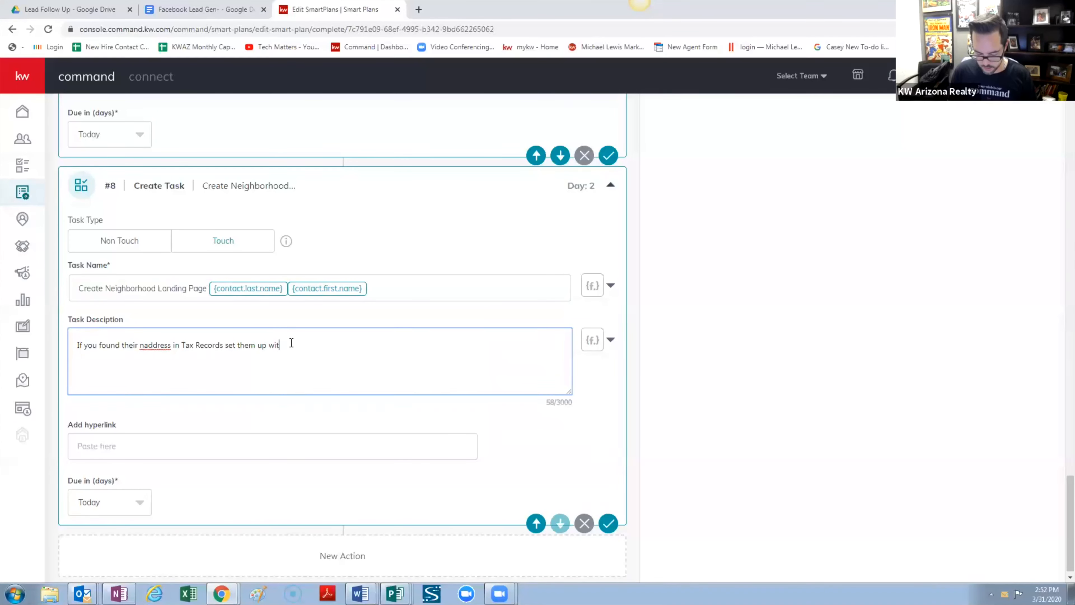
pyautogui.write('h a neighborh')
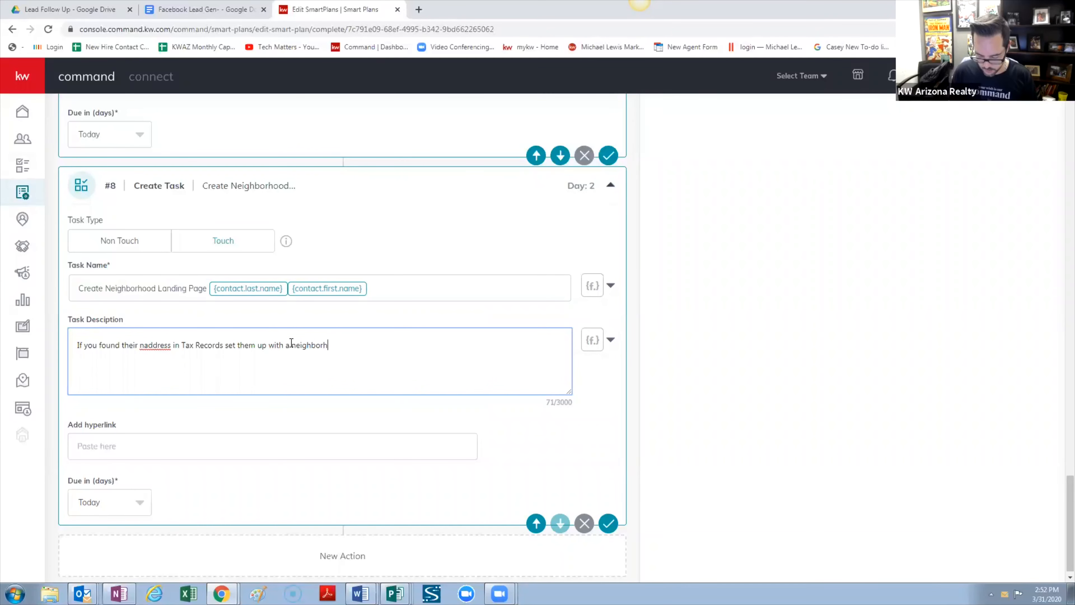
pyautogui.write('ood landing page')
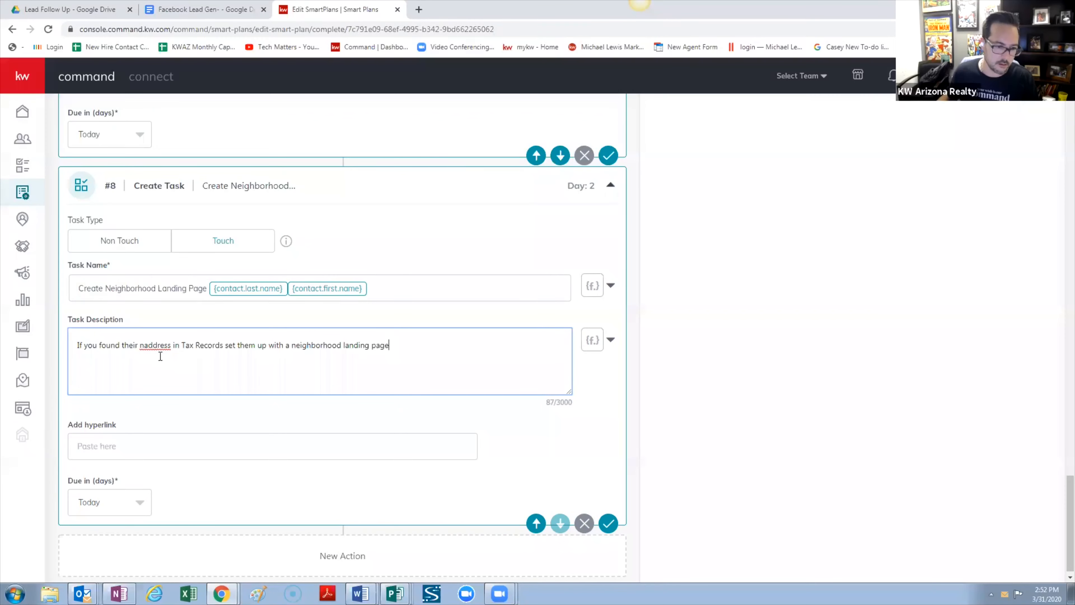
pyautogui.rightClick(158, 345)
pyautogui.click(198, 359)
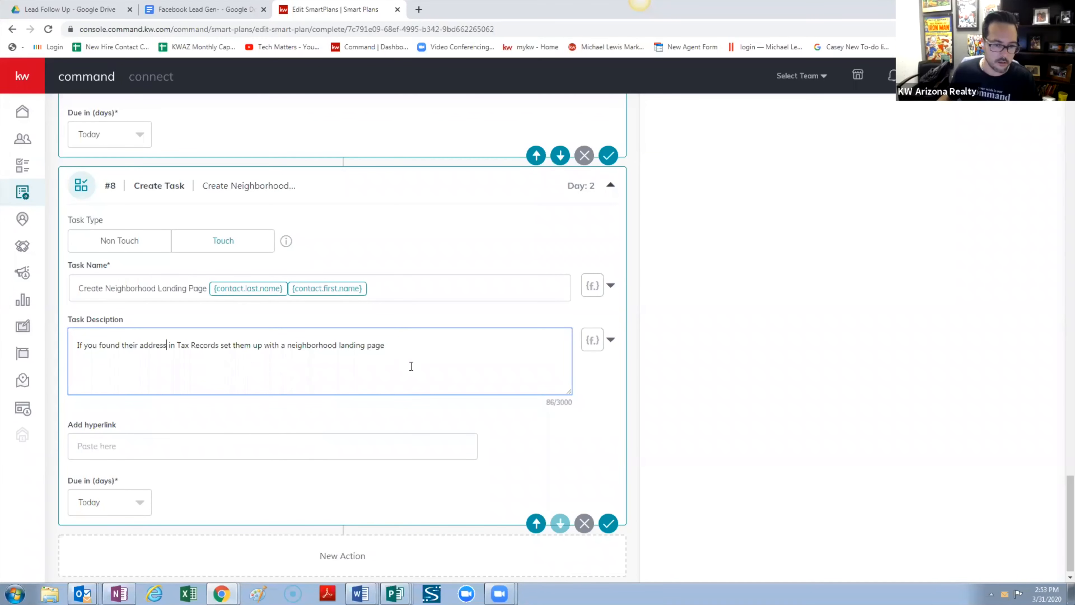
# Finish the description with 'and add them to the Bi-weekly neighborhood nurture smartplan.'
pyautogui.click(465, 359)
pyautogui.write('and ')
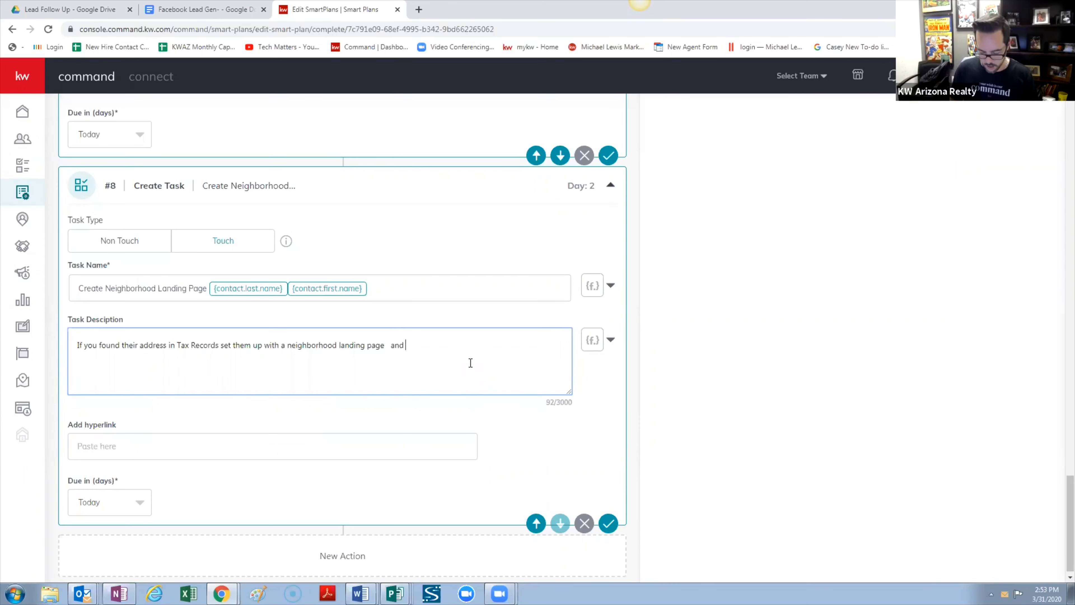
pyautogui.write('add th')
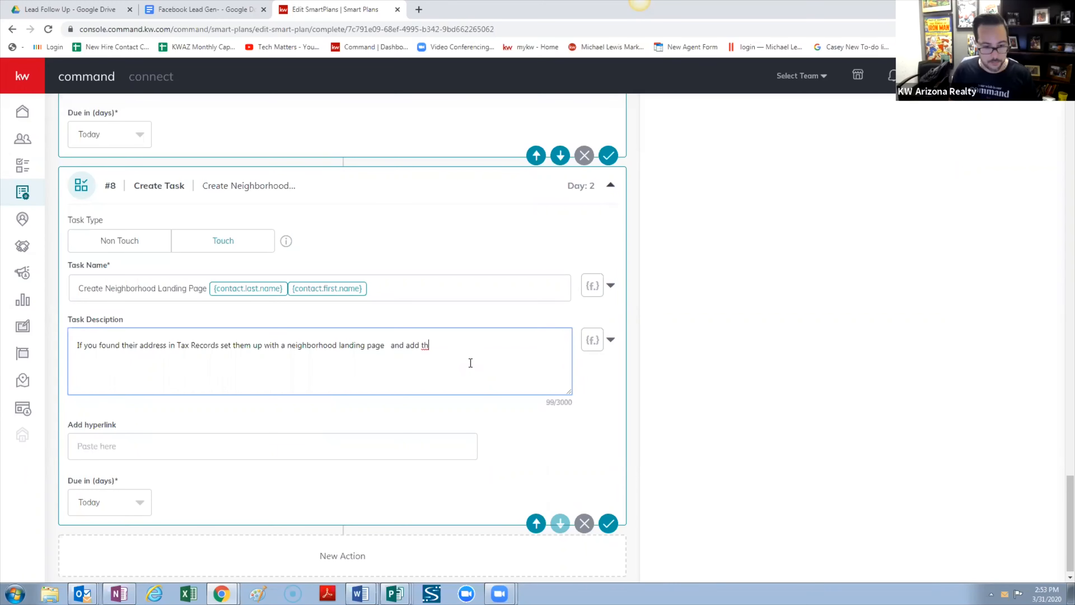
pyautogui.write('em to the ')
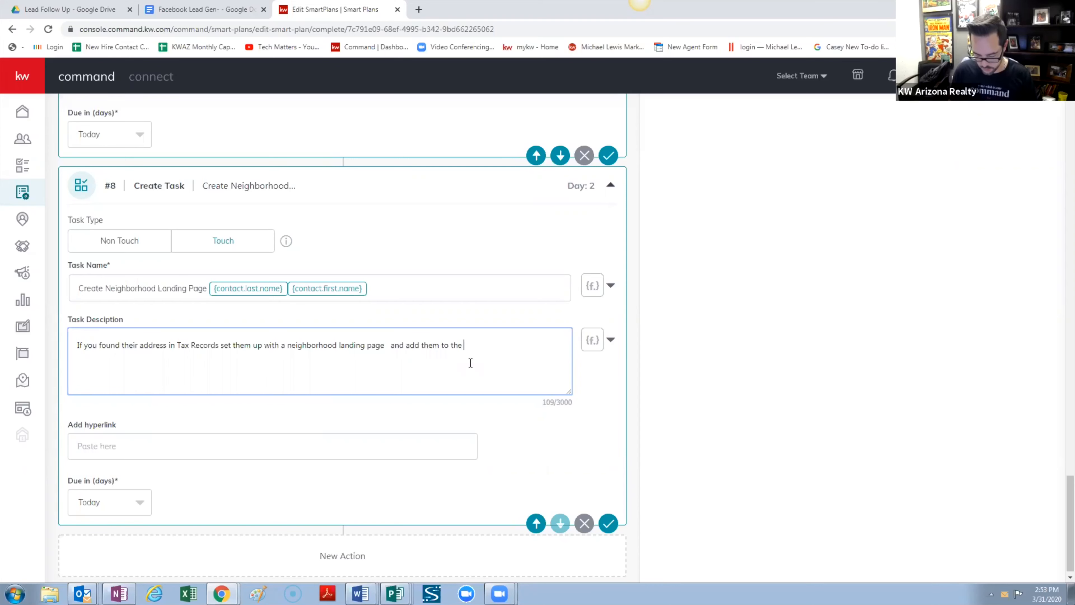
pyautogui.write('Bi-')
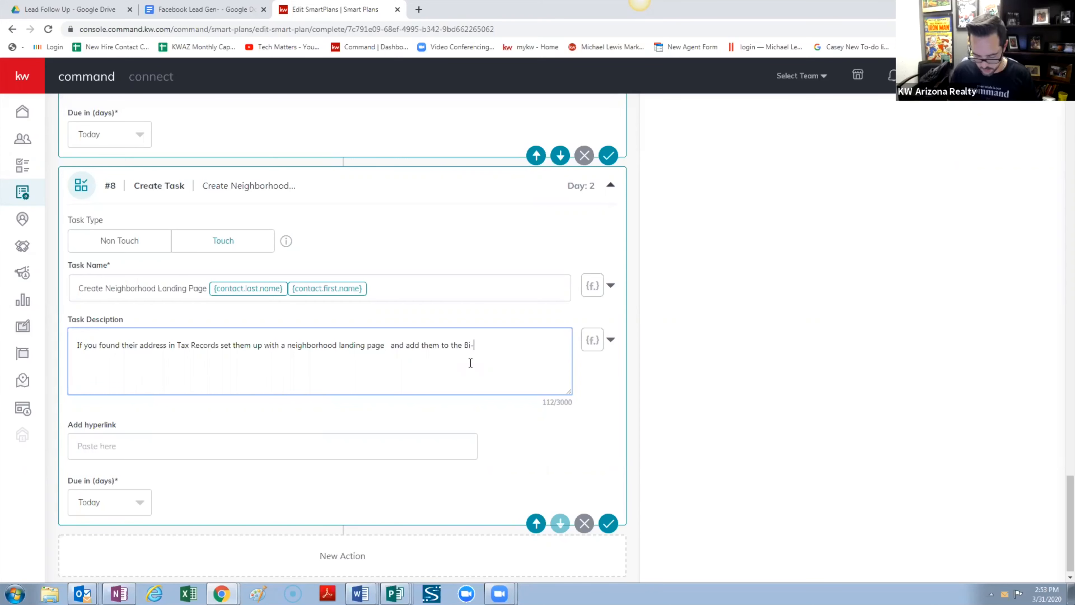
pyautogui.write('weekly ne')
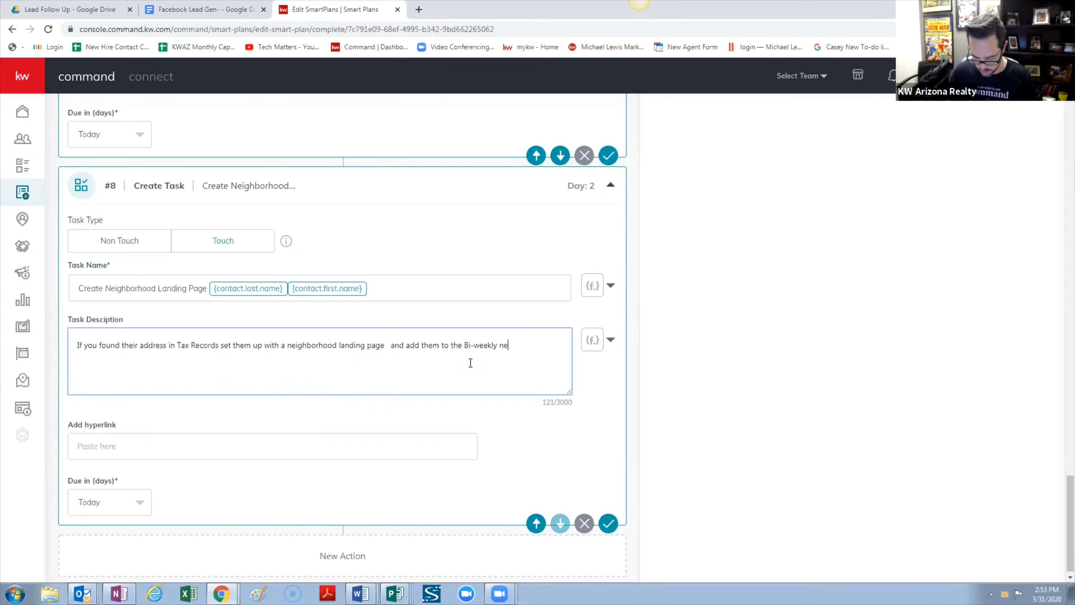
pyautogui.write('ighborhood')
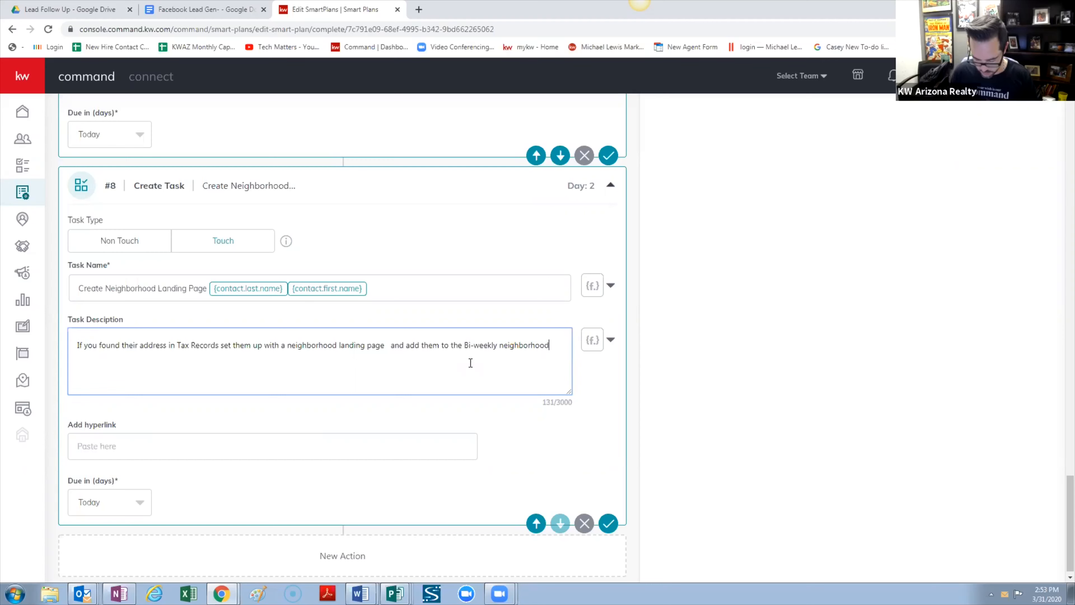
pyautogui.write(' nutru')
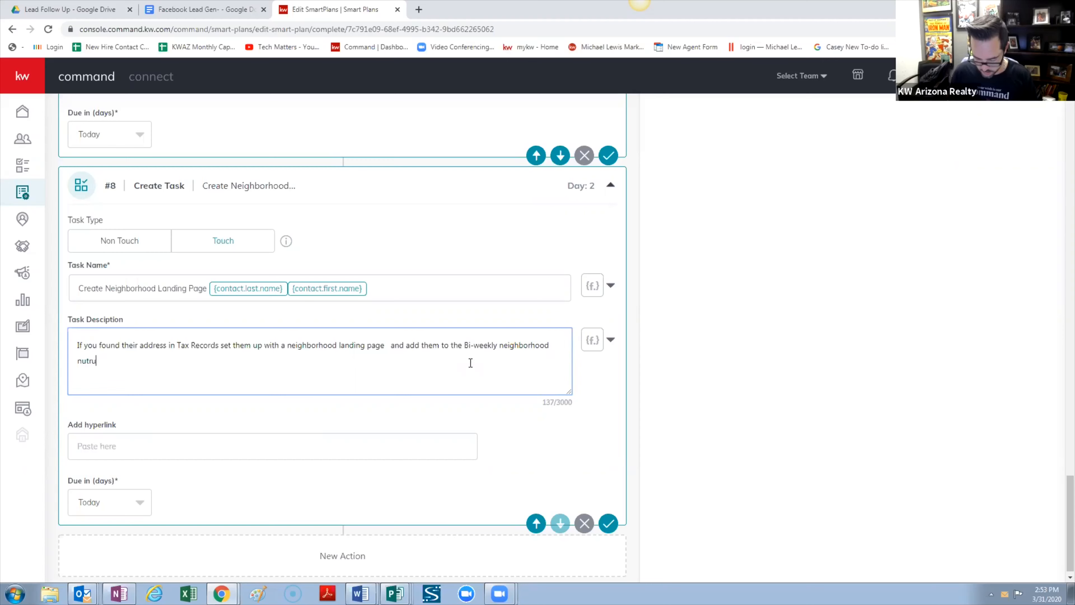
pyautogui.press('BackSpace')
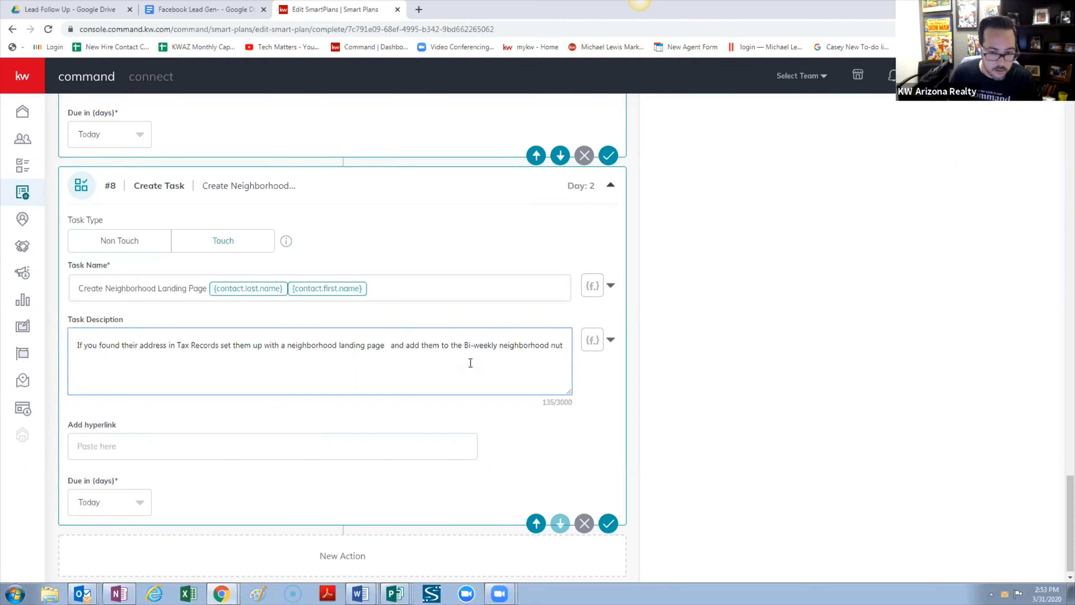
pyautogui.write('tu')
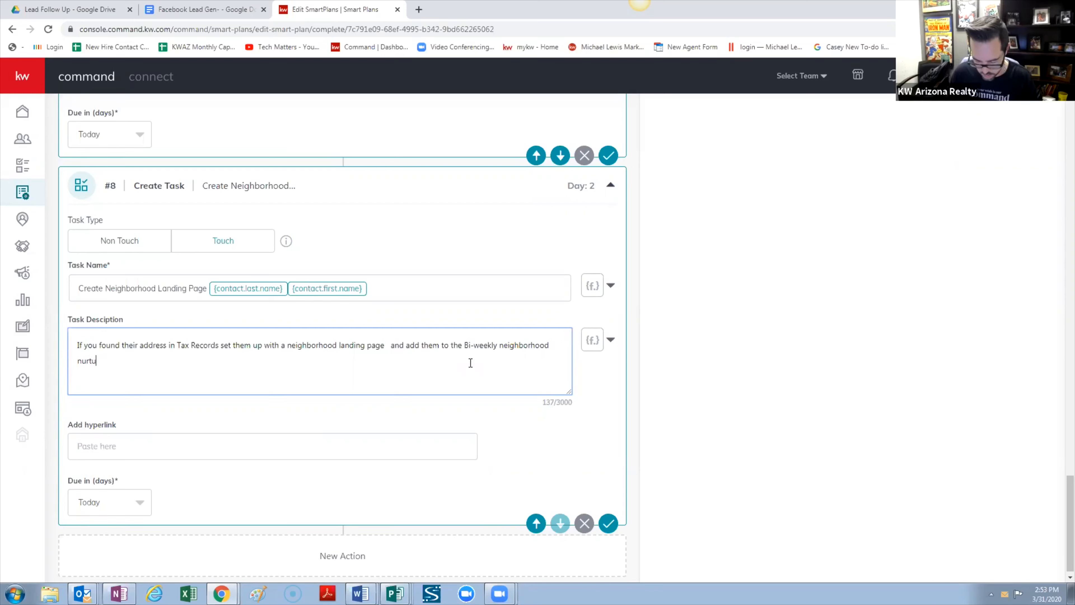
pyautogui.write('re sma')
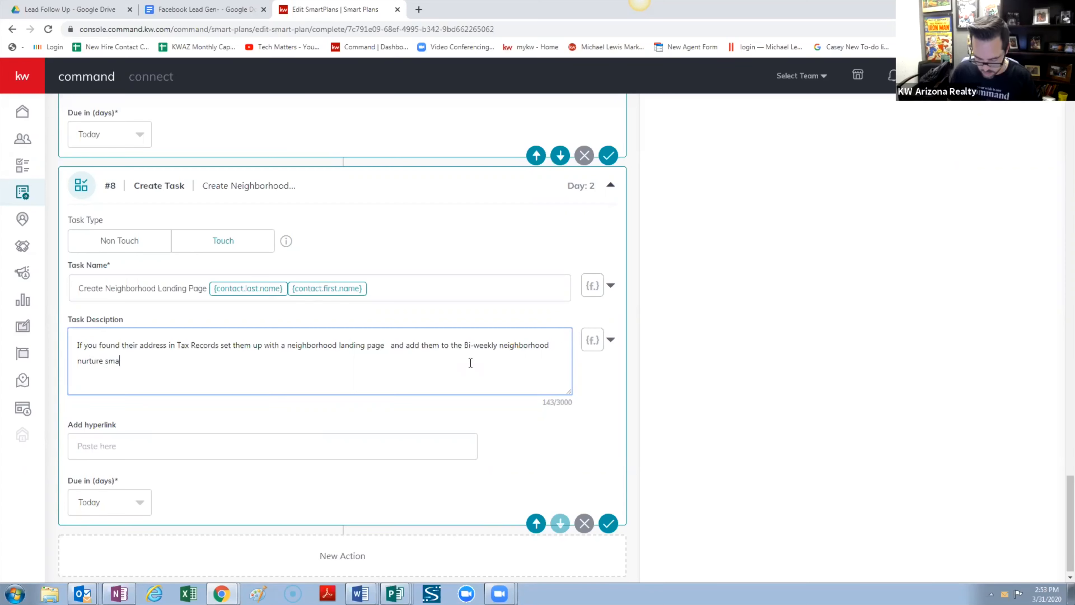
pyautogui.write('rtplan')
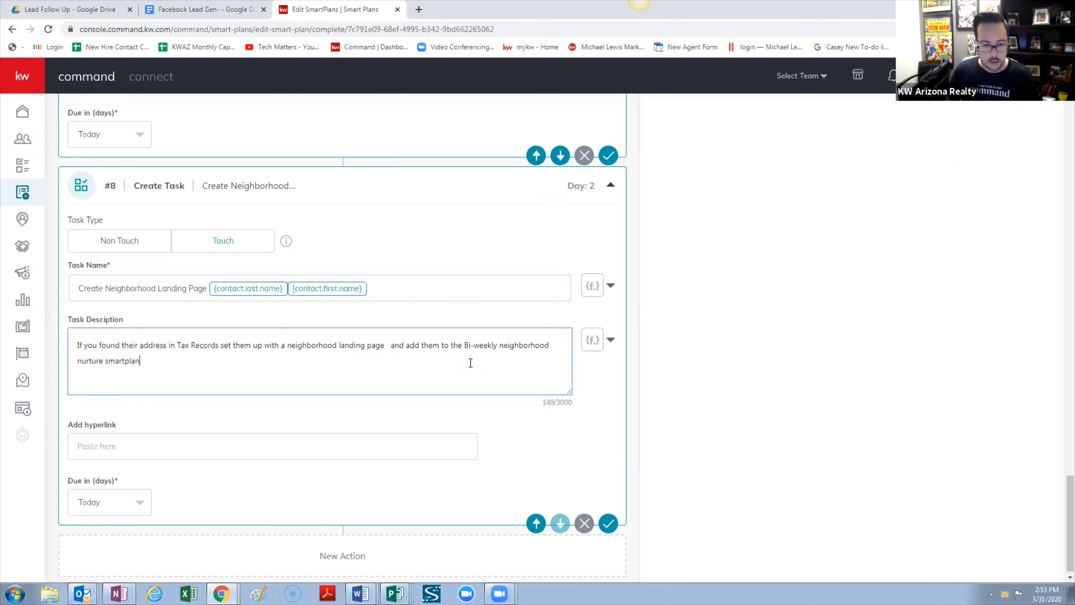
pyautogui.write('.')
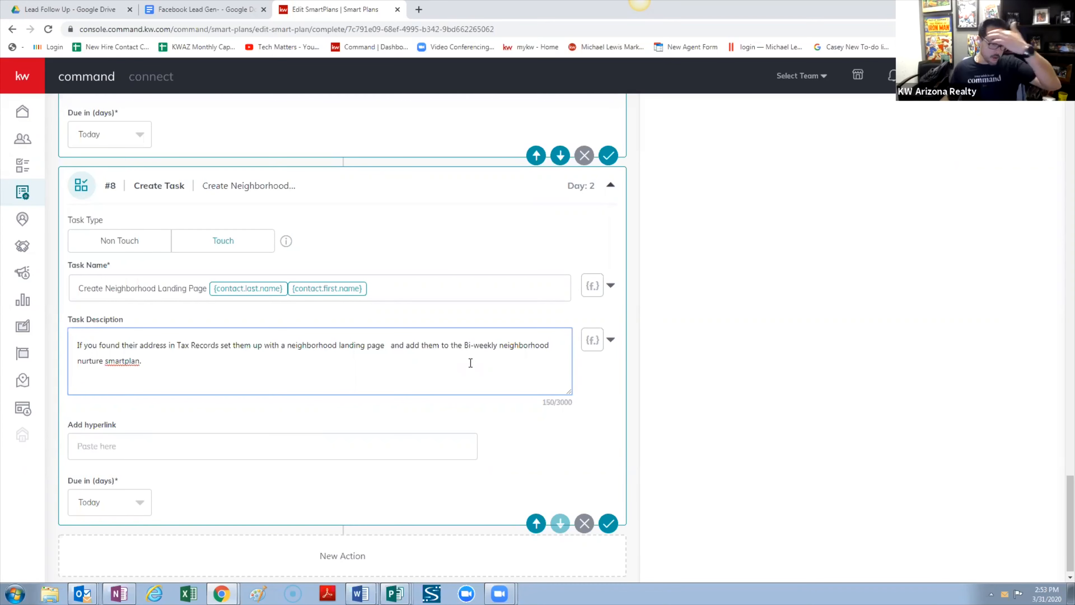
# Delete the extra space before 'and' in step 8's description
pyautogui.rightClick(133, 362)
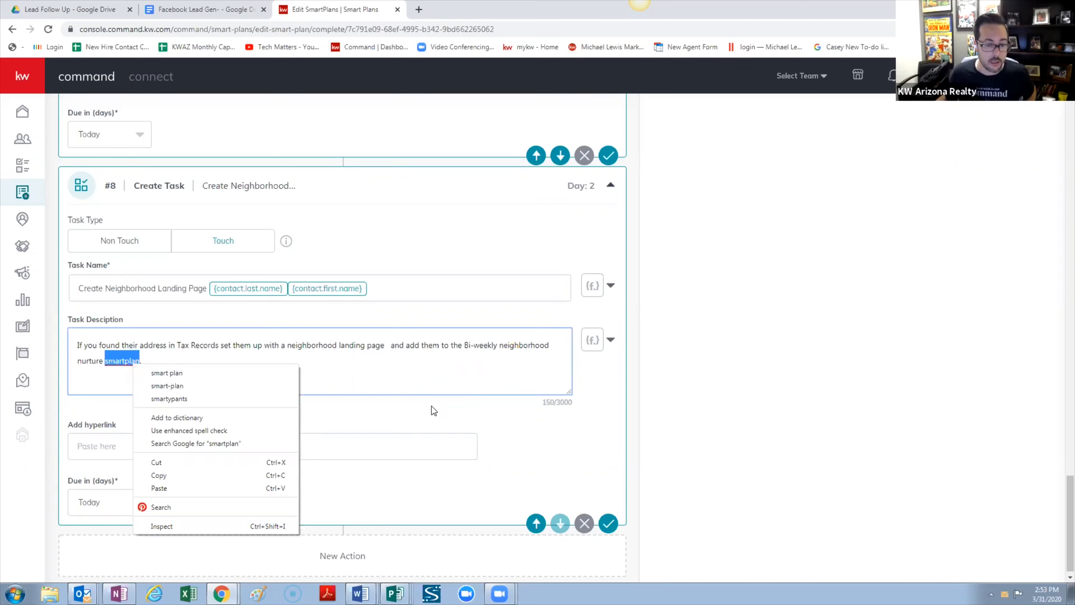
pyautogui.click(391, 346)
pyautogui.press('BackSpace')
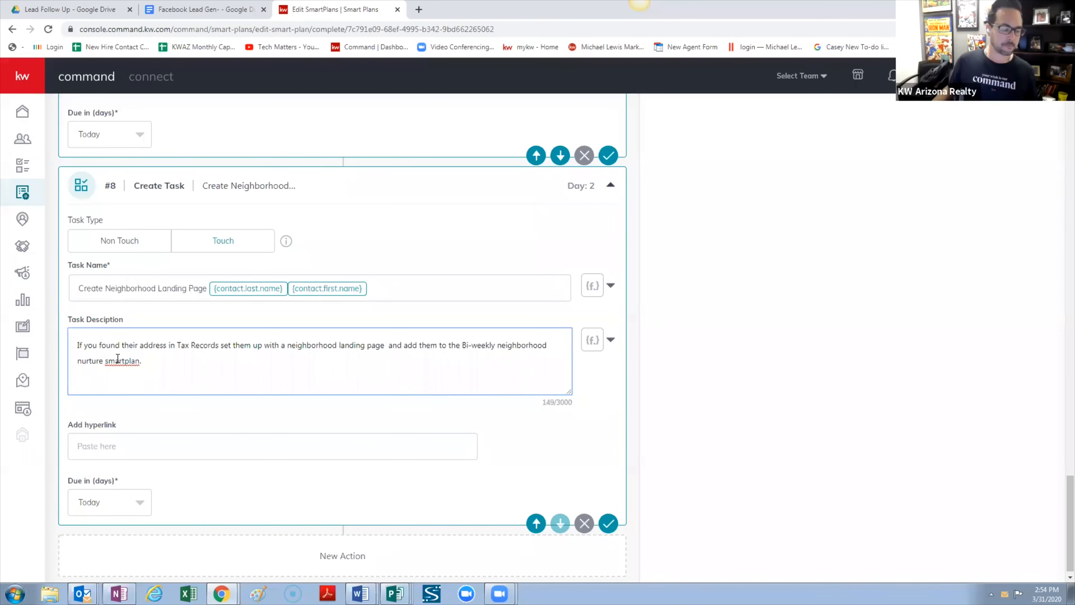
pyautogui.scroll(1, 377, 370)
pyautogui.scroll(1, 378, 373)
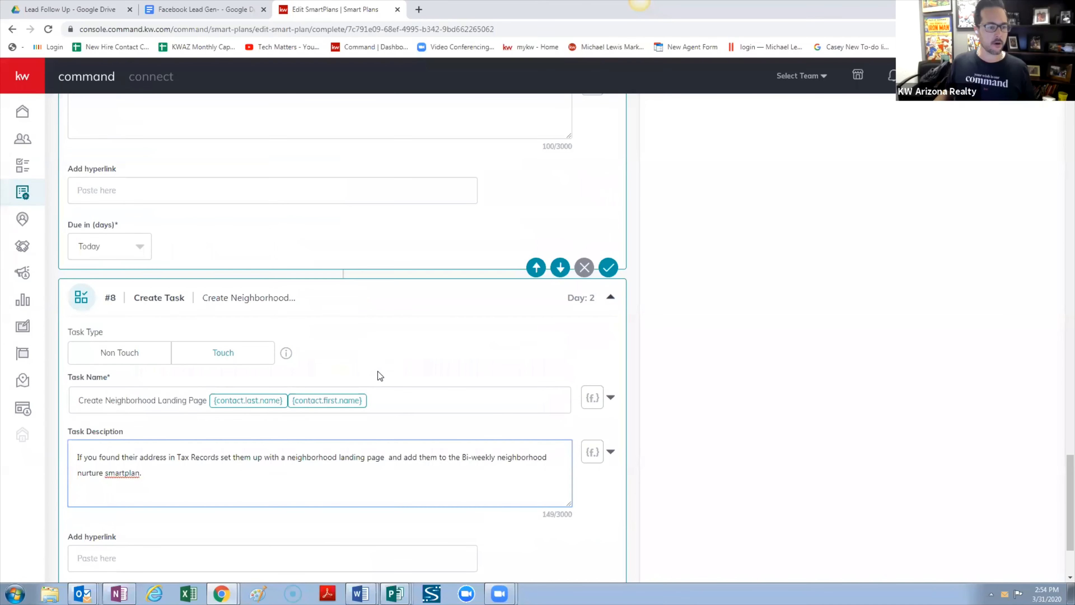
pyautogui.scroll(-2, 377, 370)
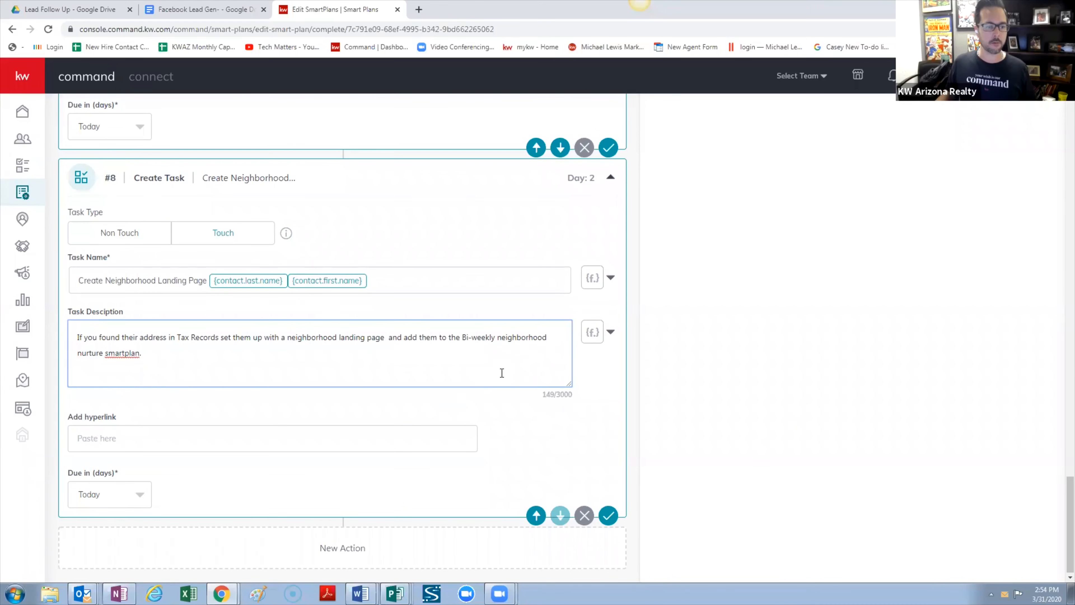
pyautogui.scroll(5, 815, 378)
pyautogui.scroll(20, 816, 378)
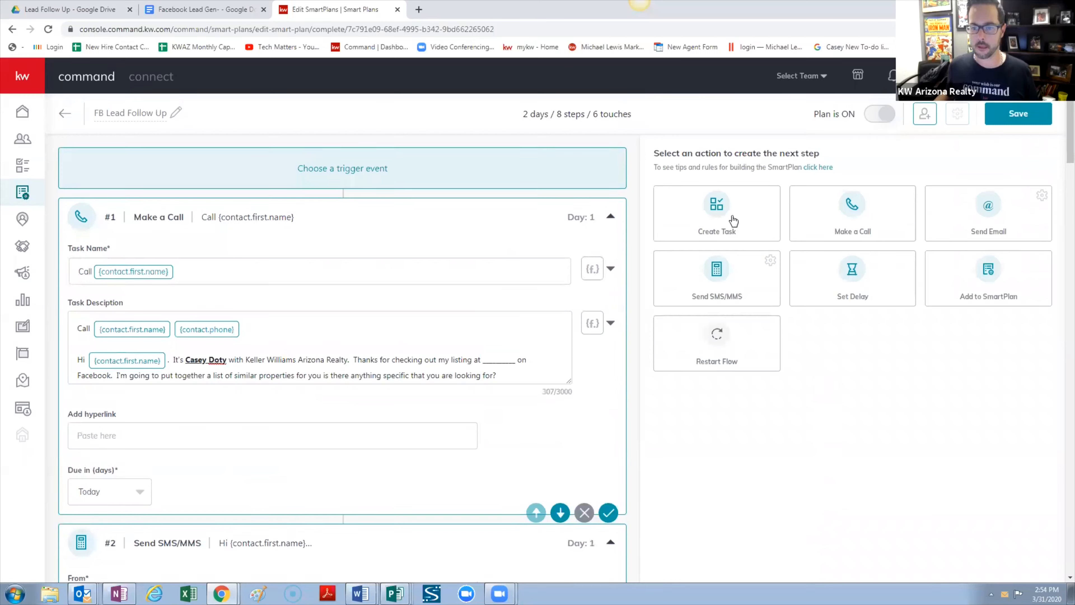
pyautogui.scroll(-20, 327, 300)
pyautogui.scroll(-20, 316, 326)
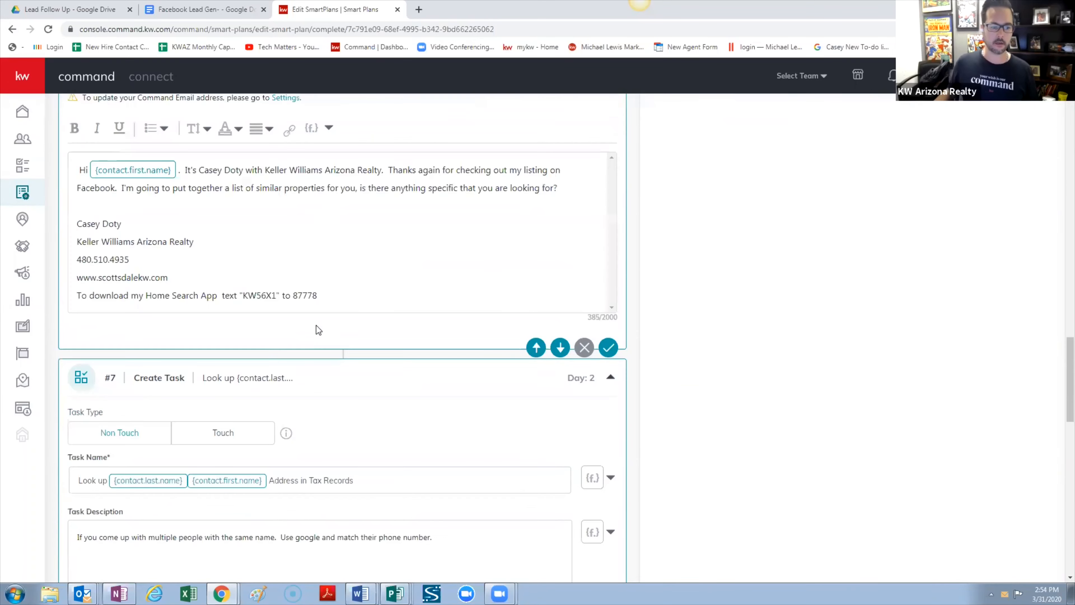
pyautogui.scroll(3, 322, 326)
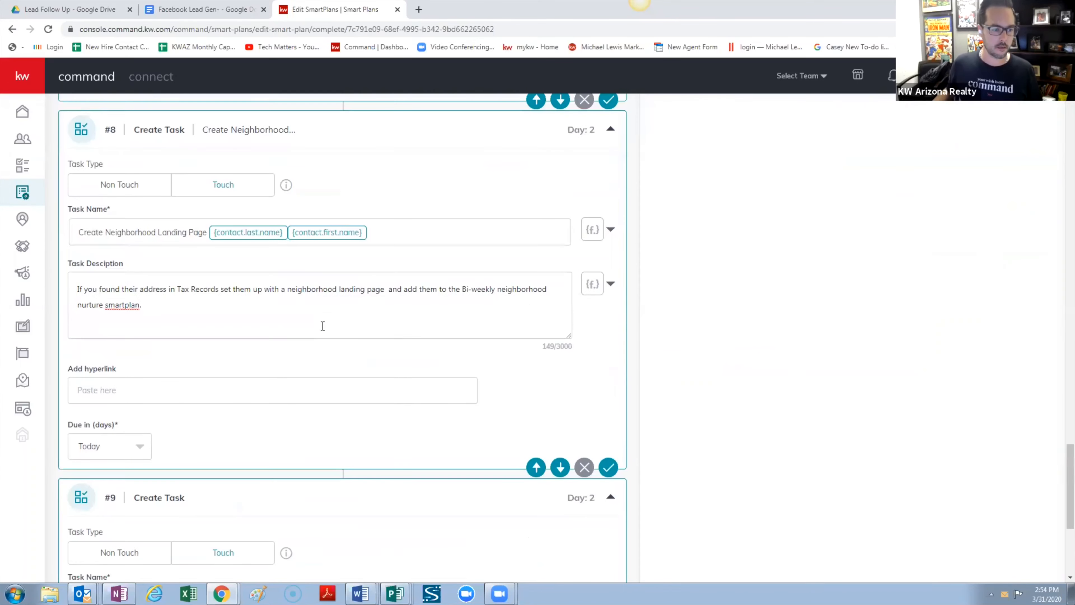
pyautogui.scroll(-7, 322, 325)
pyautogui.click(225, 281)
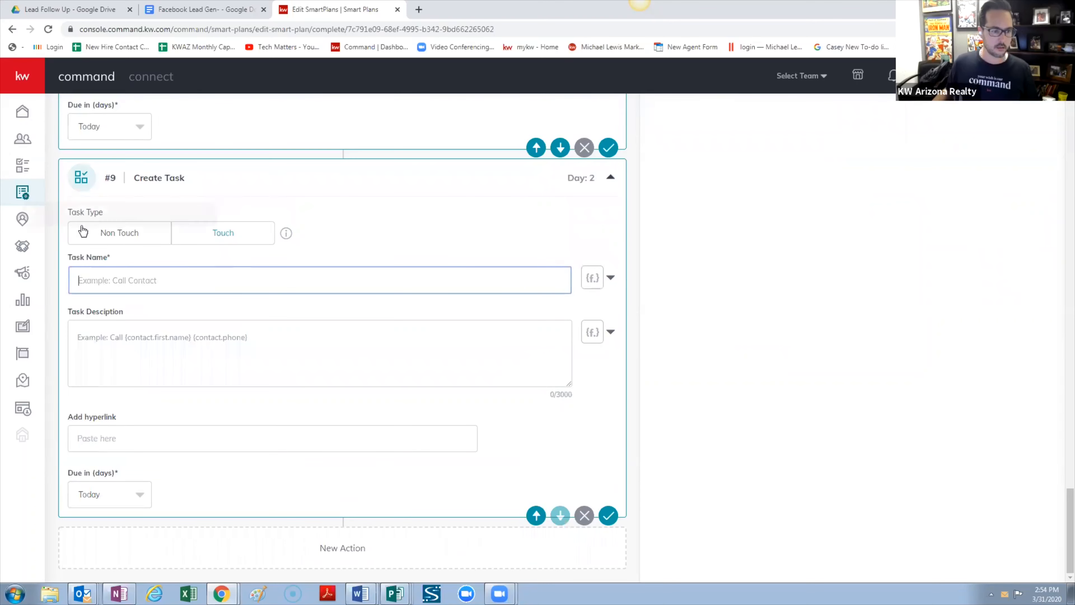
pyautogui.scroll(5, 183, 260)
pyautogui.scroll(3, 183, 260)
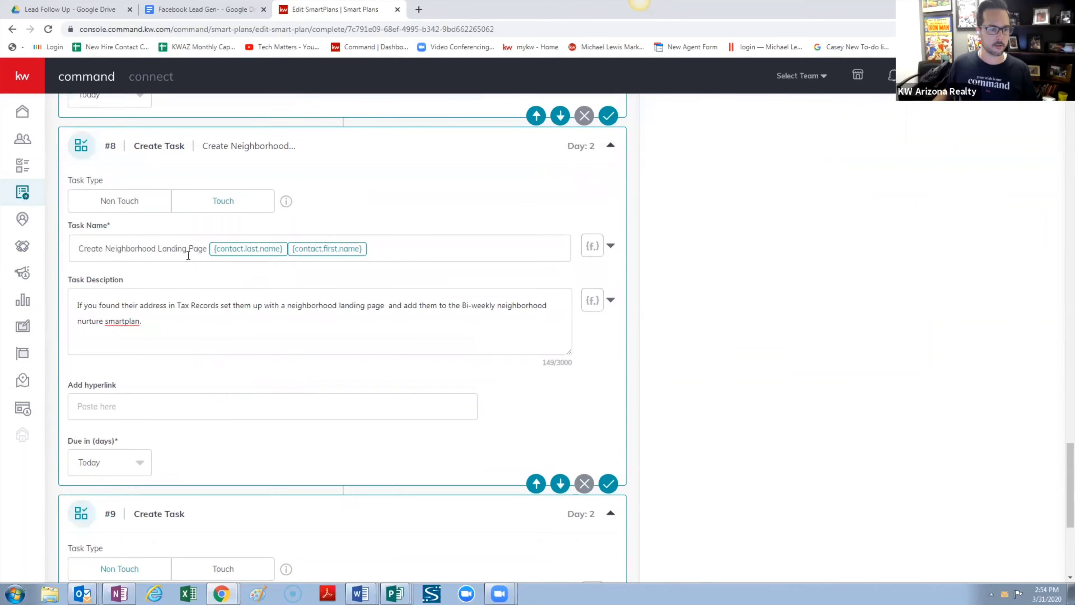
pyautogui.scroll(-8, 192, 389)
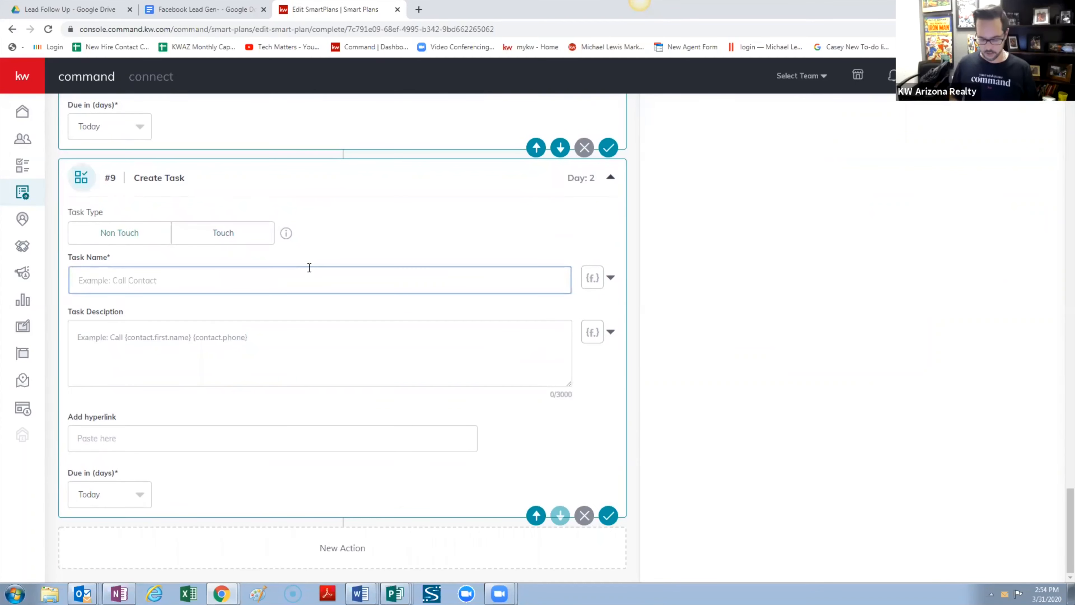
# Enter 'Create a Saved Search for' as task #9's name
pyautogui.write('Create')
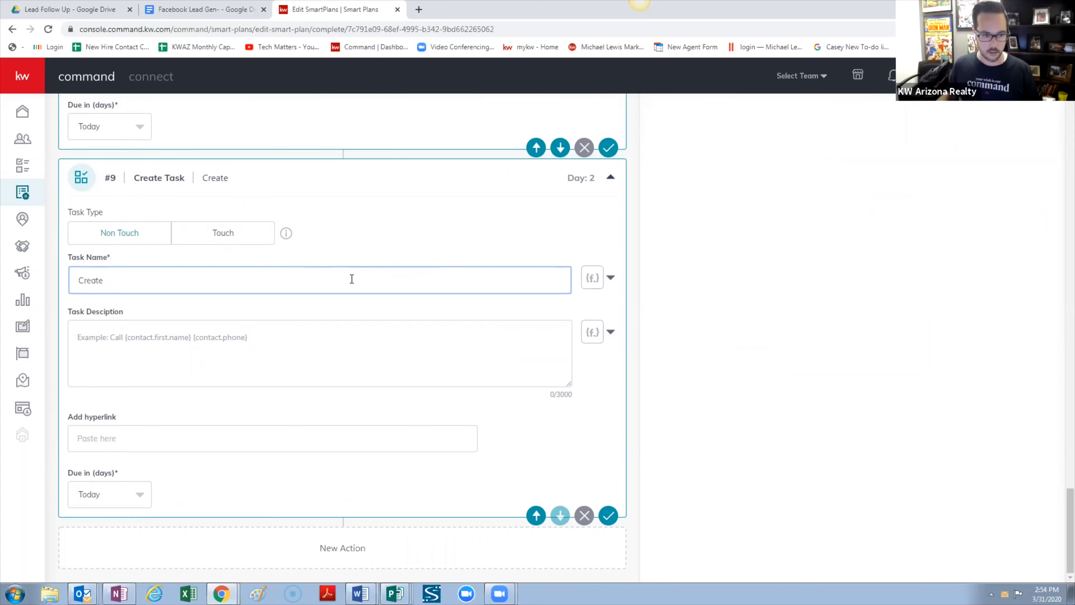
pyautogui.hotkey('ctrl', 'a')
pyautogui.write('Pur')
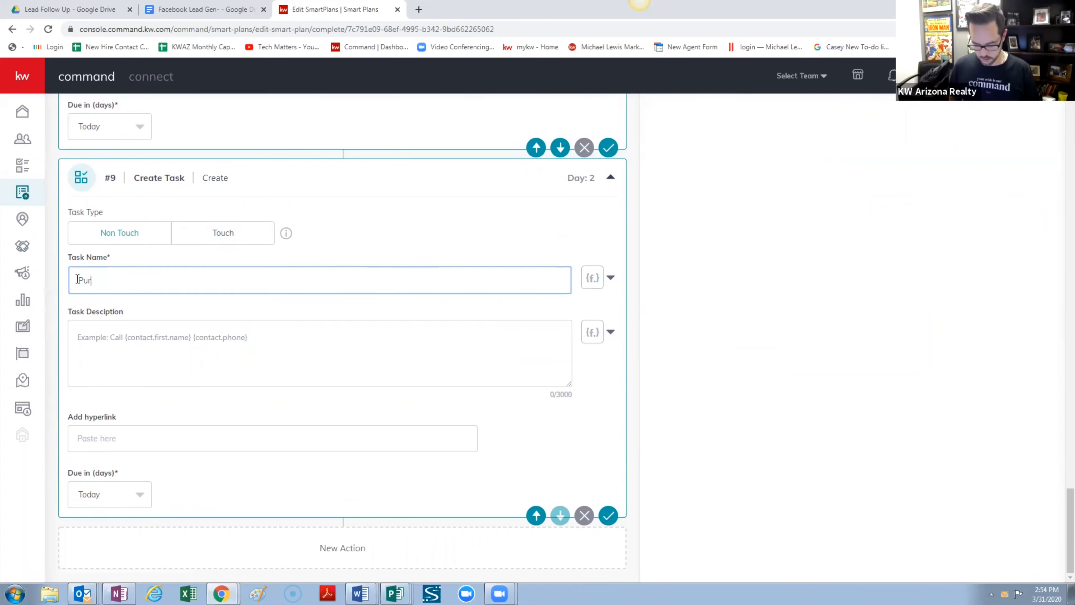
pyautogui.press('BackSpace')
pyautogui.write('t')
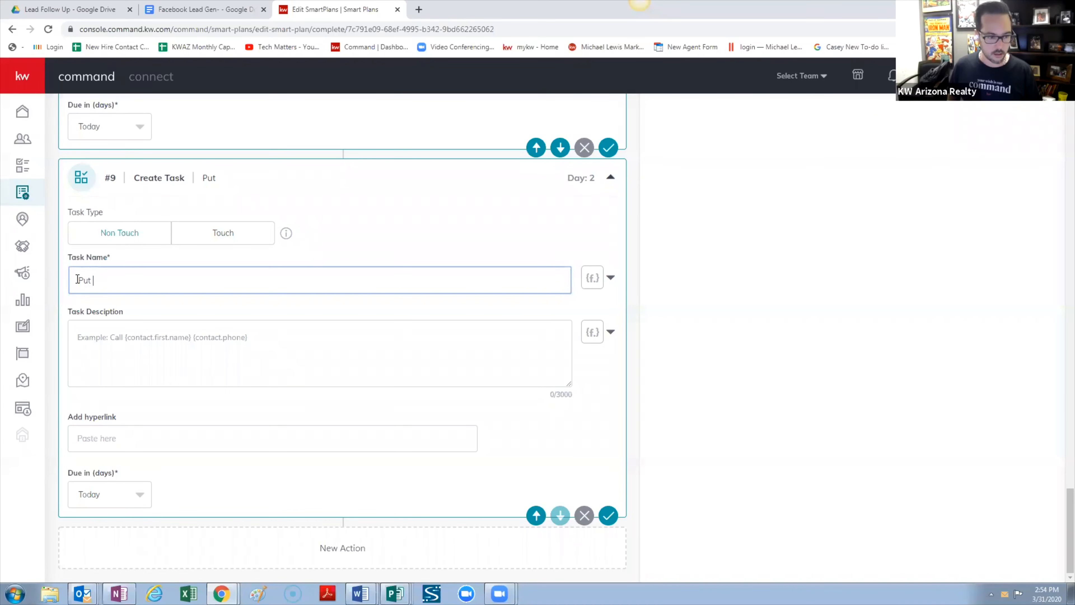
pyautogui.press('BackSpace')
pyautogui.press('BackSpace')
pyautogui.press('BackSpace')
pyautogui.press('BackSpace')
pyautogui.write('Crea')
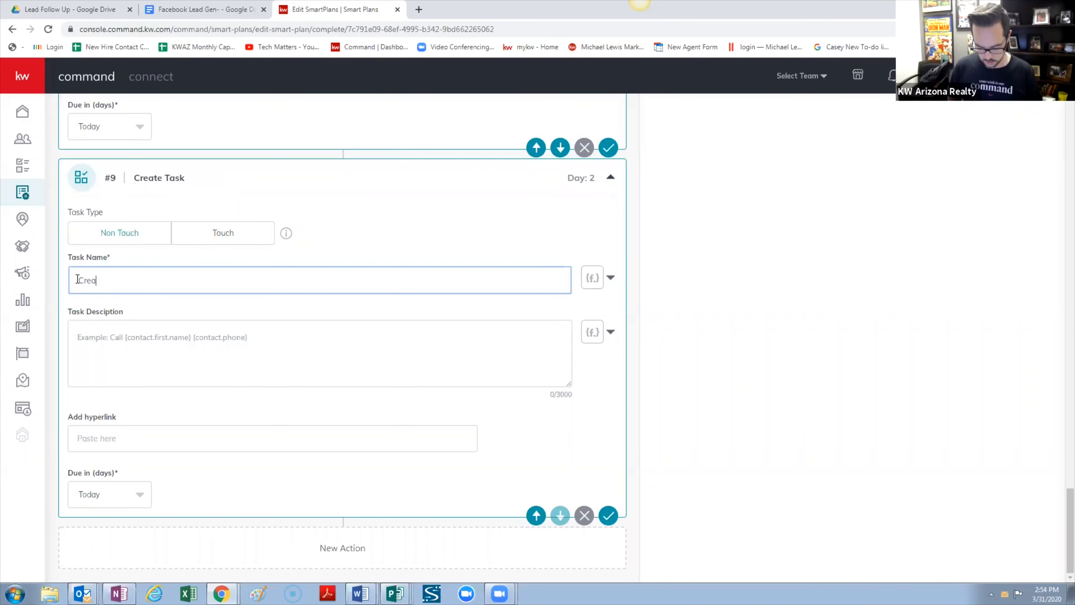
pyautogui.write('te a ')
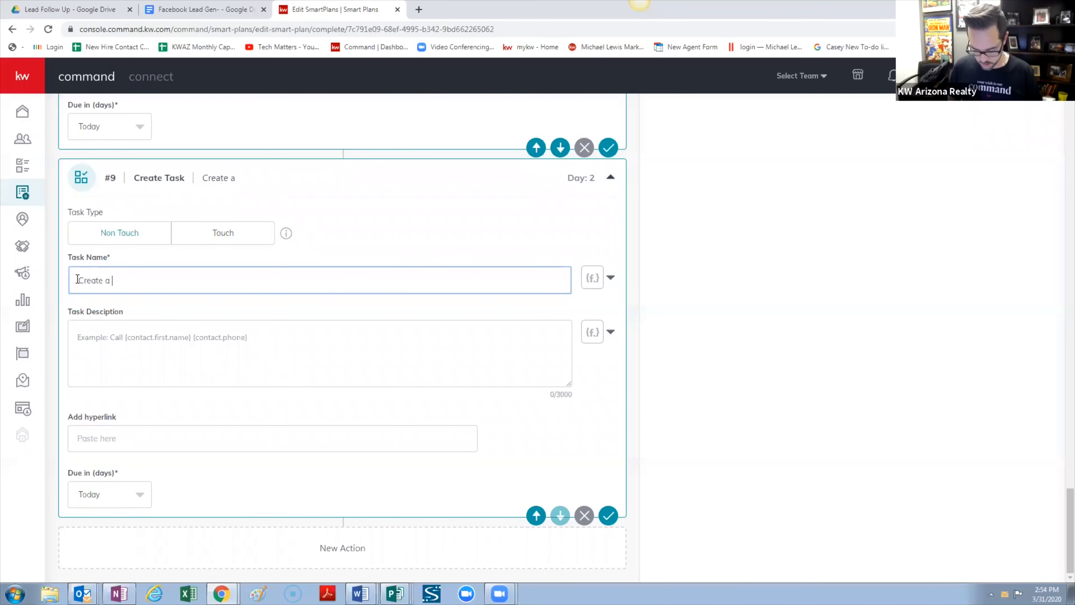
pyautogui.write('Saved Sea')
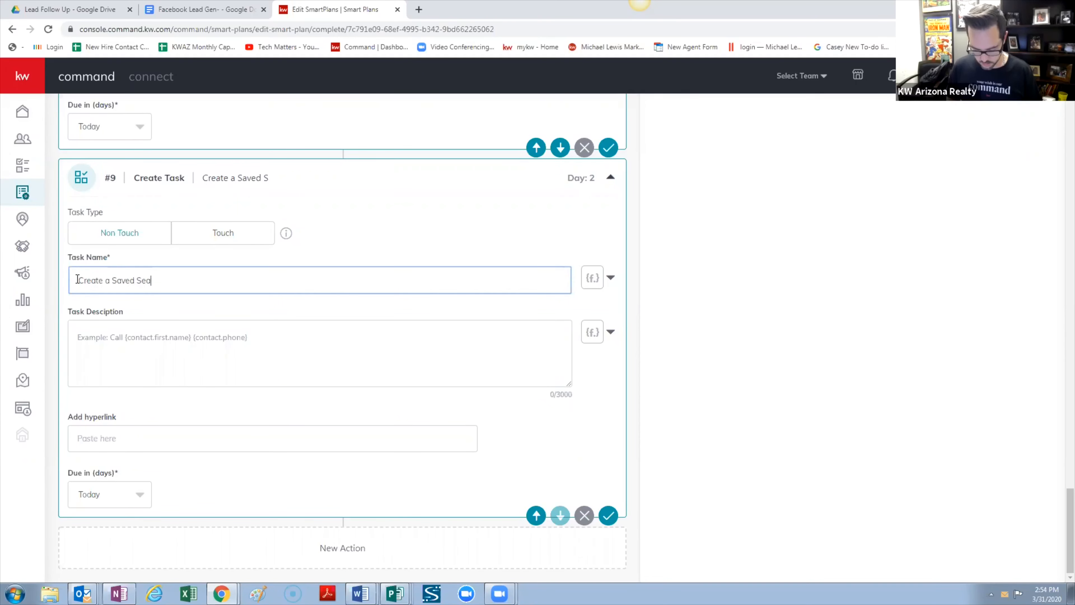
pyautogui.write('rch f')
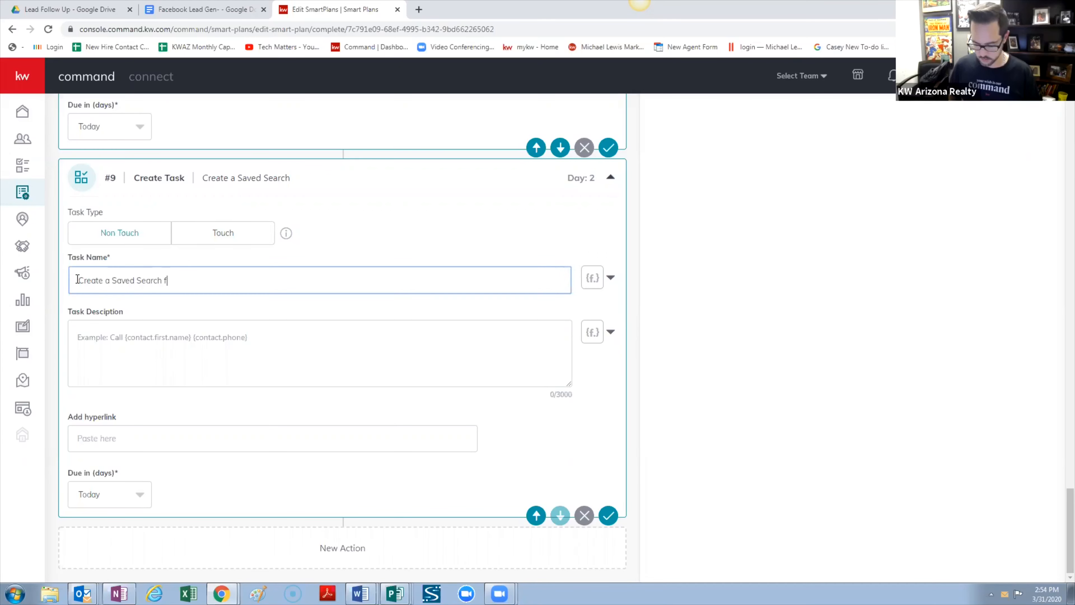
pyautogui.write('or')
# Add the contact's last-name and first-name merge fields to the task name
pyautogui.click(610, 278)
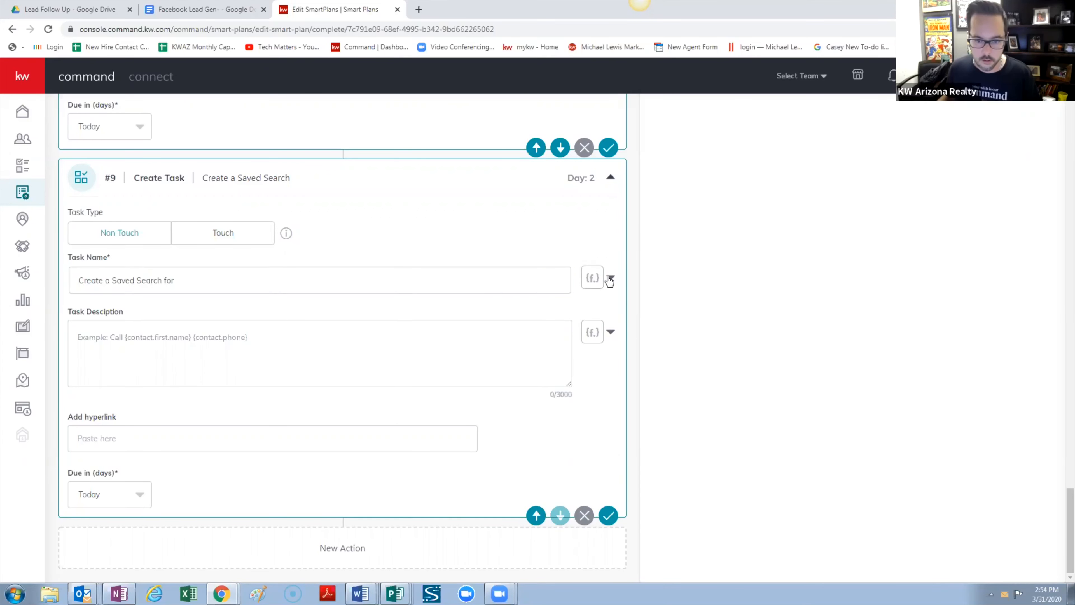
pyautogui.click(527, 305)
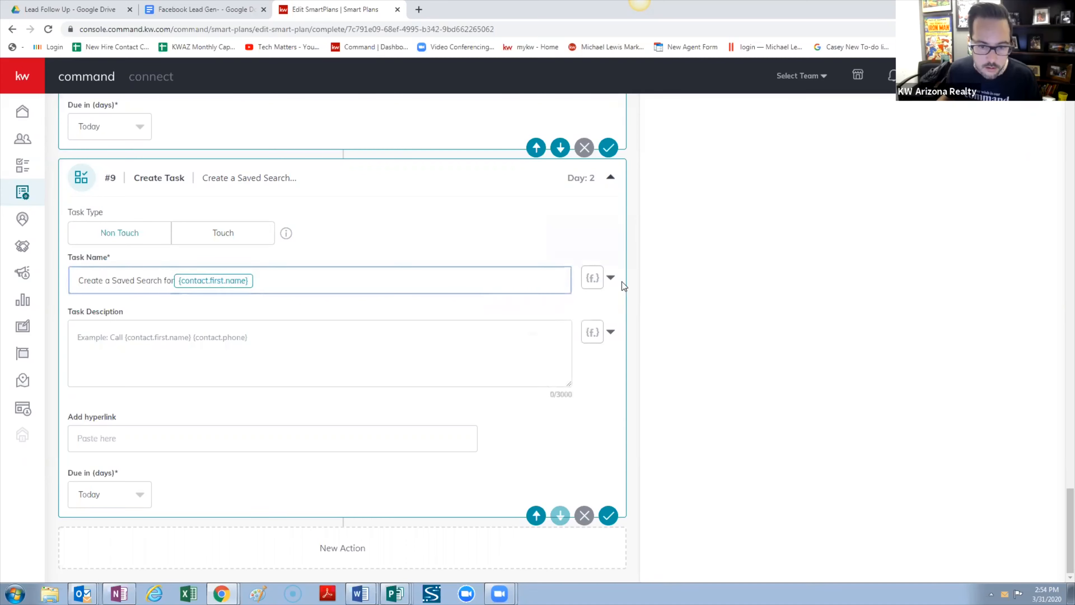
pyautogui.click(610, 277)
pyautogui.click(556, 330)
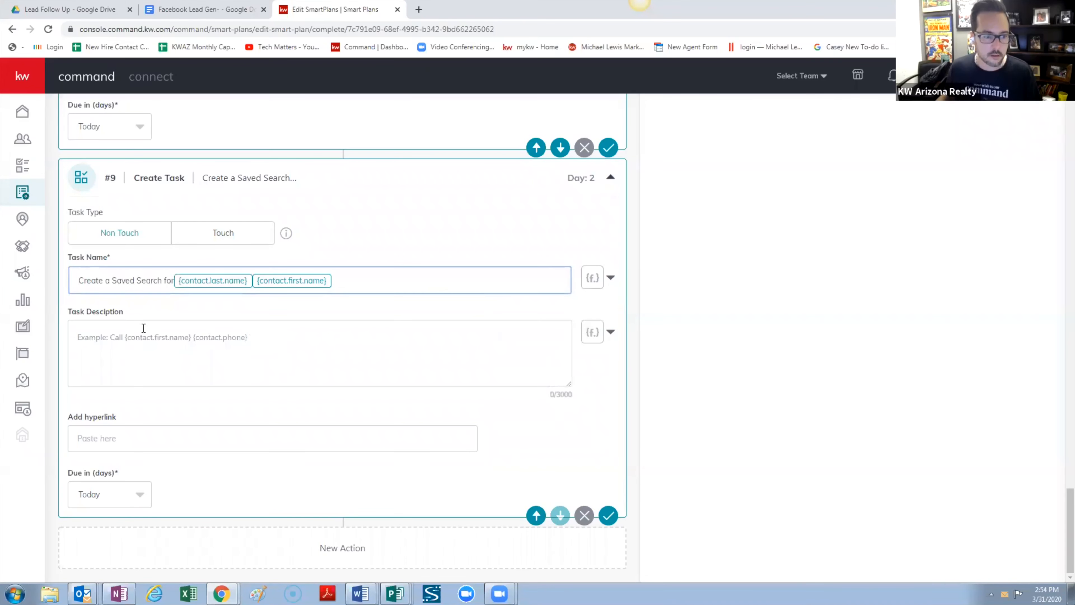
pyautogui.click(101, 325)
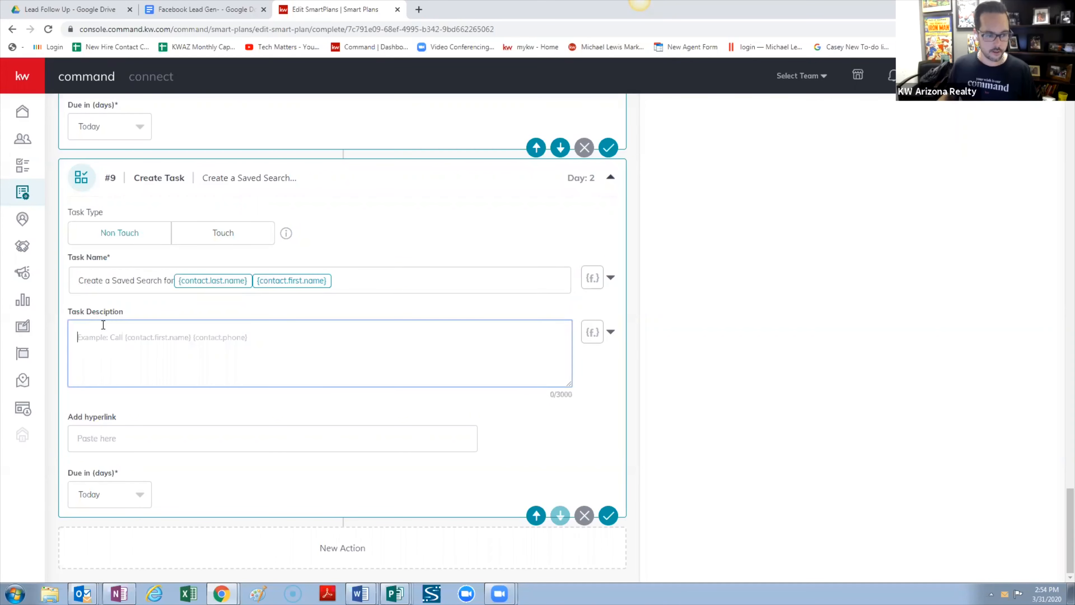
# Describe task #9: 'If you did not find an address for {contact.first.name}, create a saved search' that gets auto-emailed
pyautogui.write('If ')
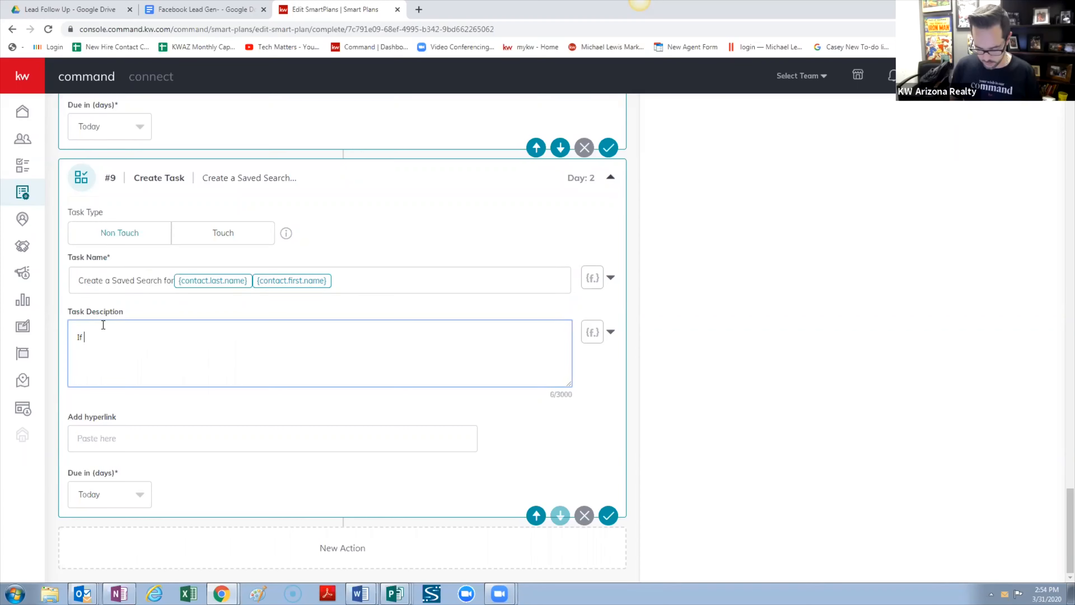
pyautogui.write('you did not find an')
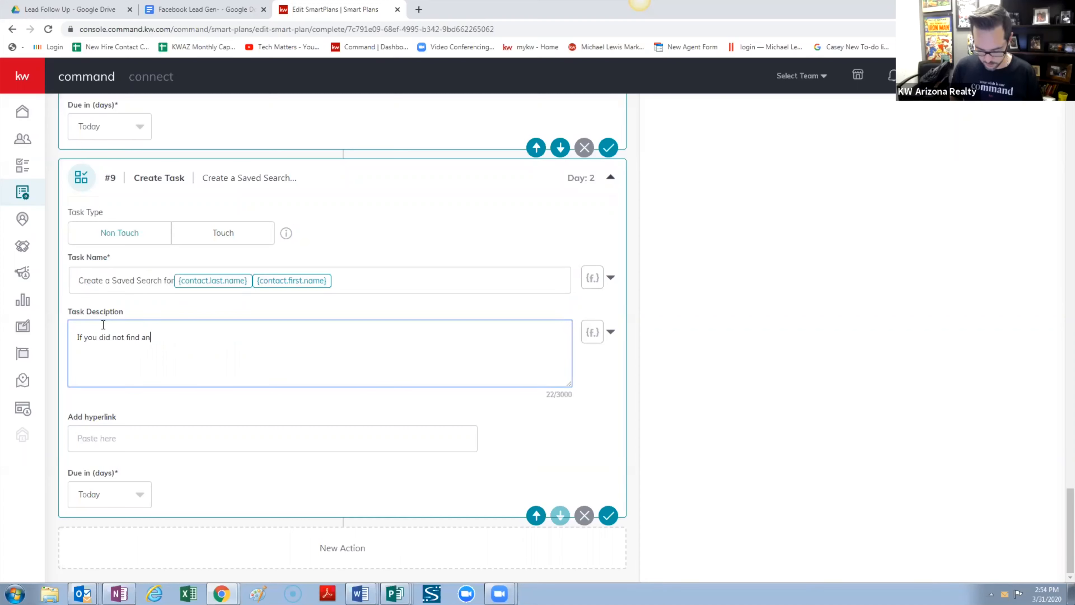
pyautogui.write(' address for')
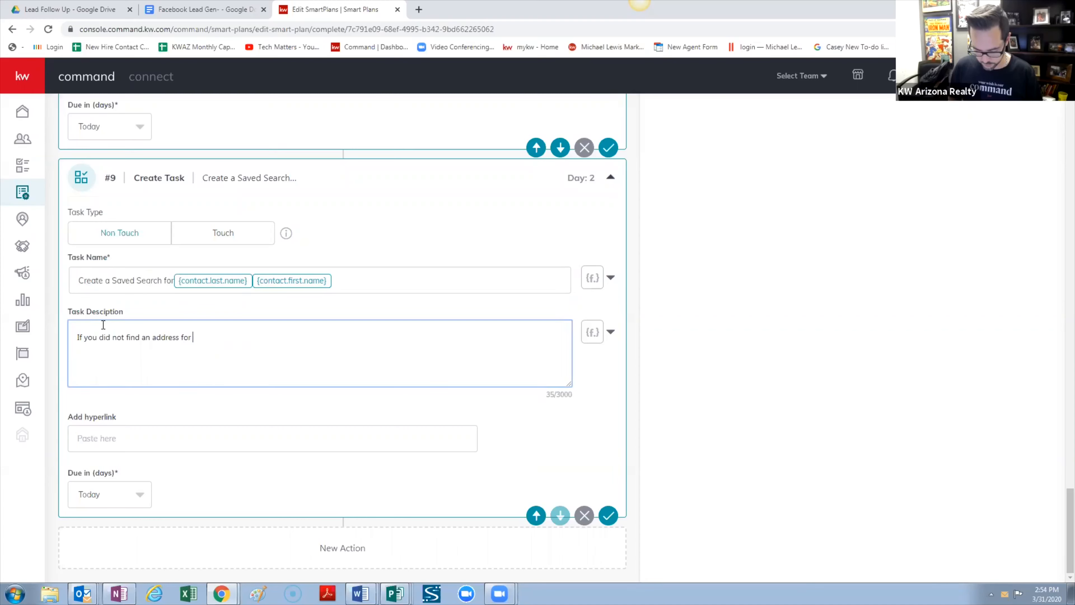
pyautogui.click(611, 335)
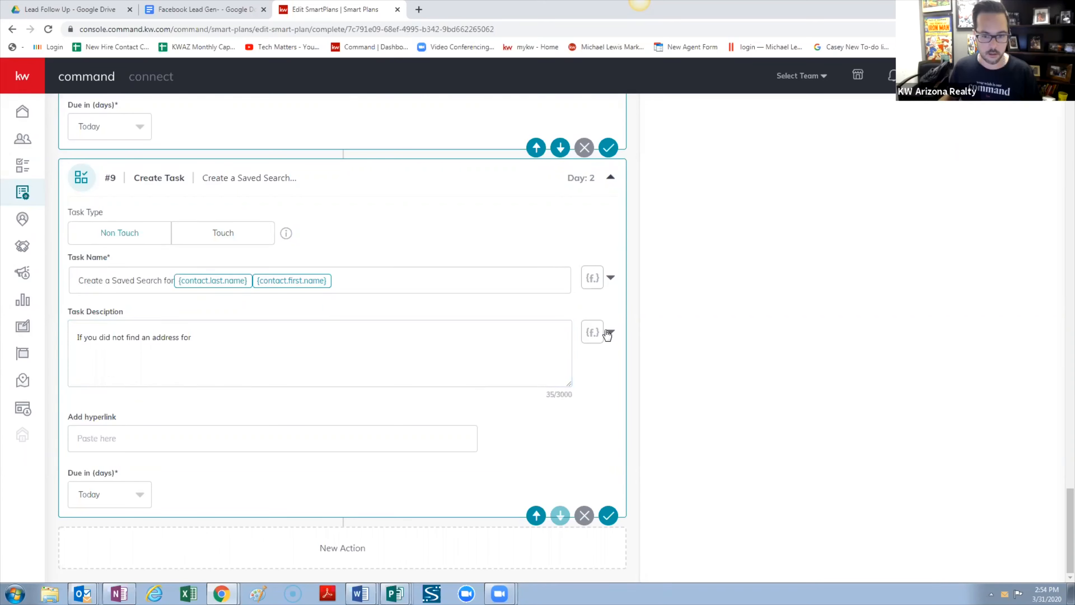
pyautogui.click(551, 359)
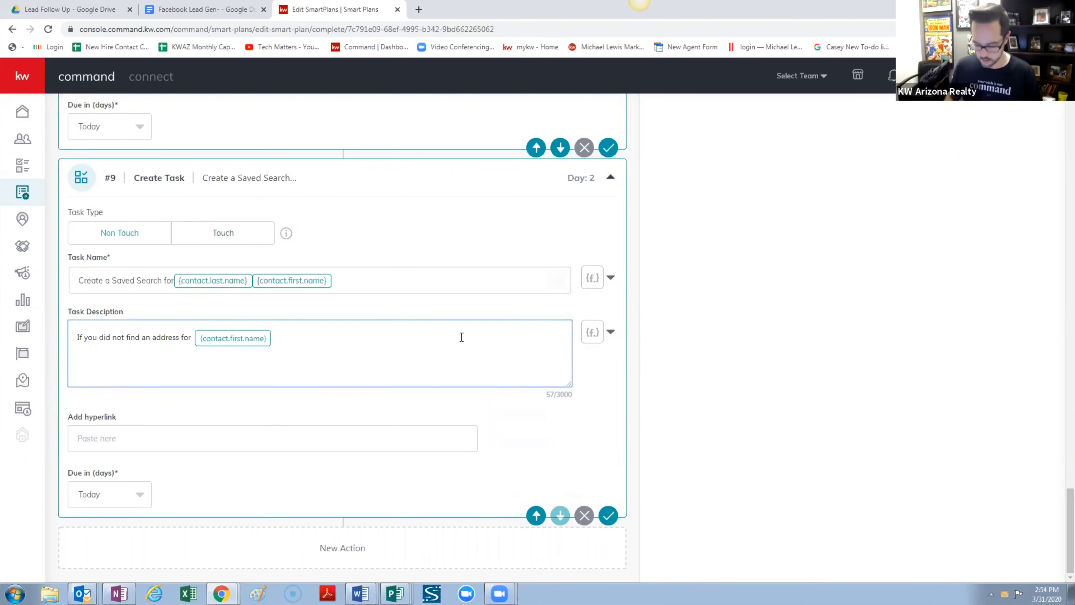
pyautogui.write('. Then ')
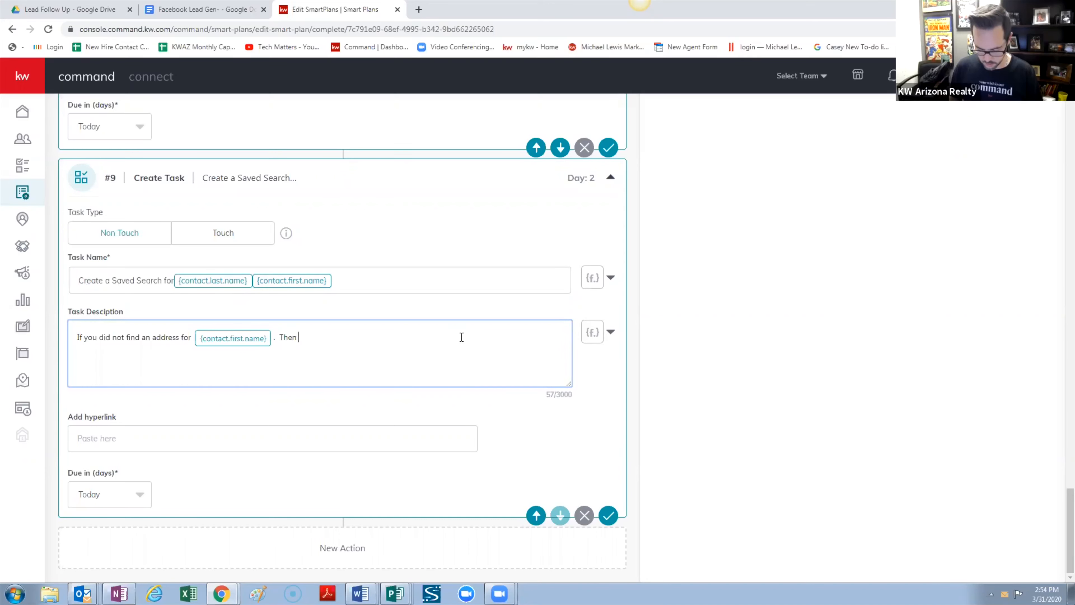
pyautogui.write('create a saved ')
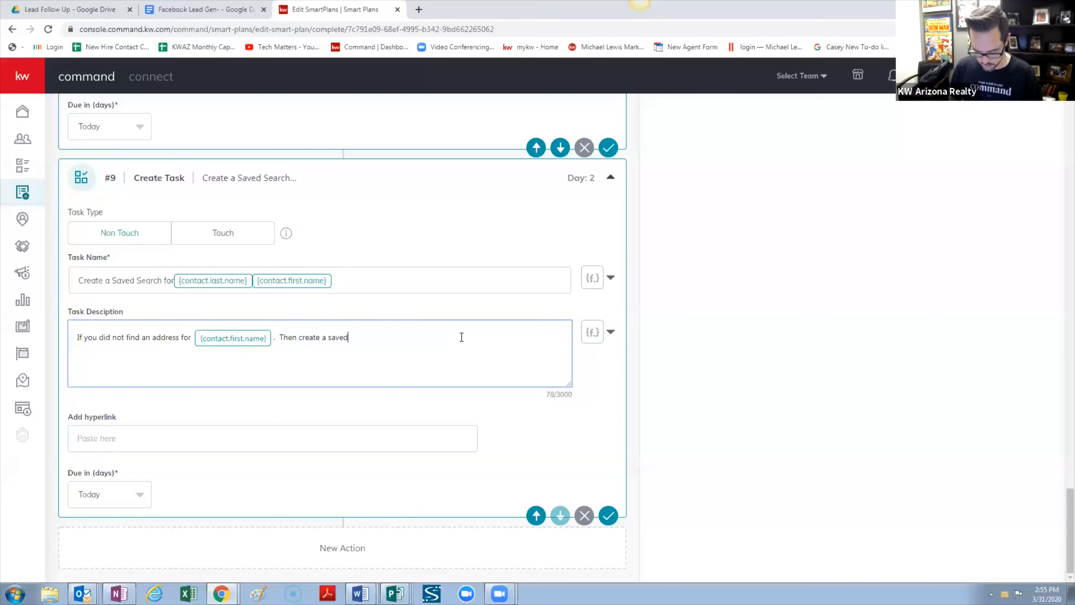
pyautogui.write('search')
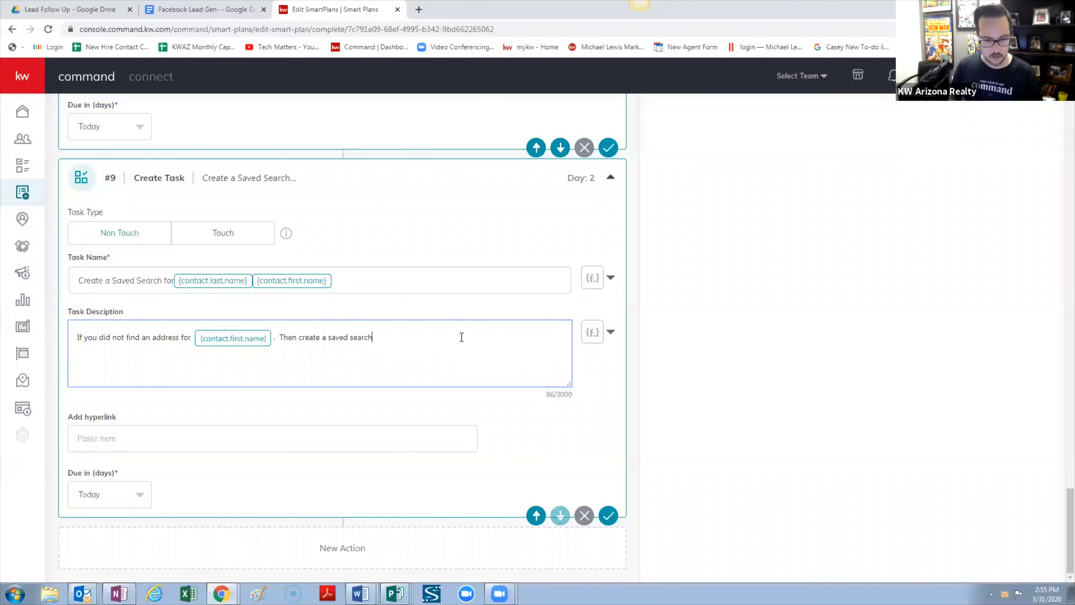
pyautogui.write('.  That s')
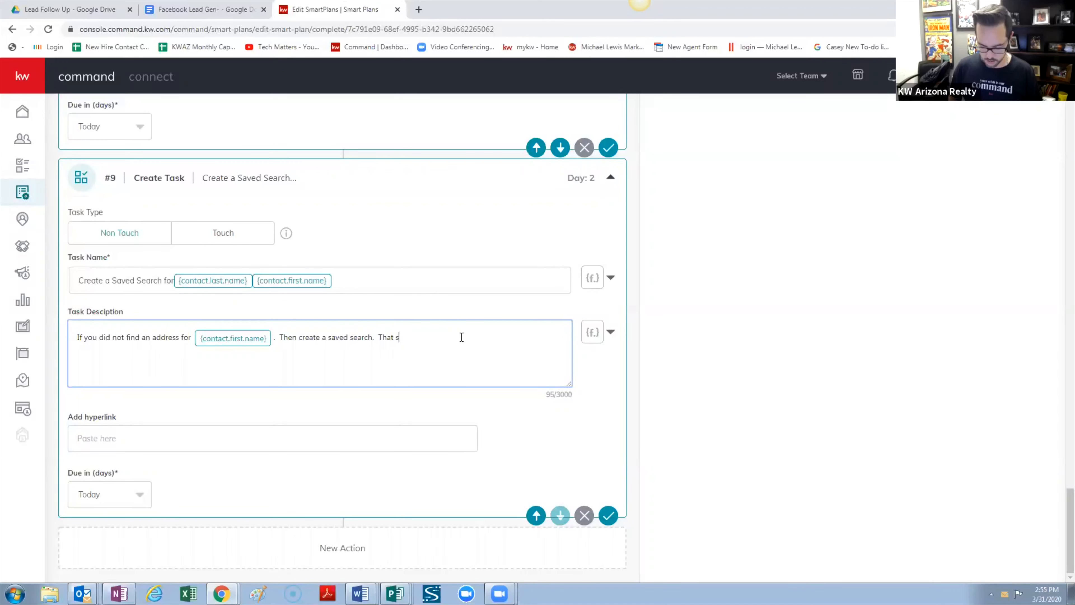
pyautogui.write('earch will be a')
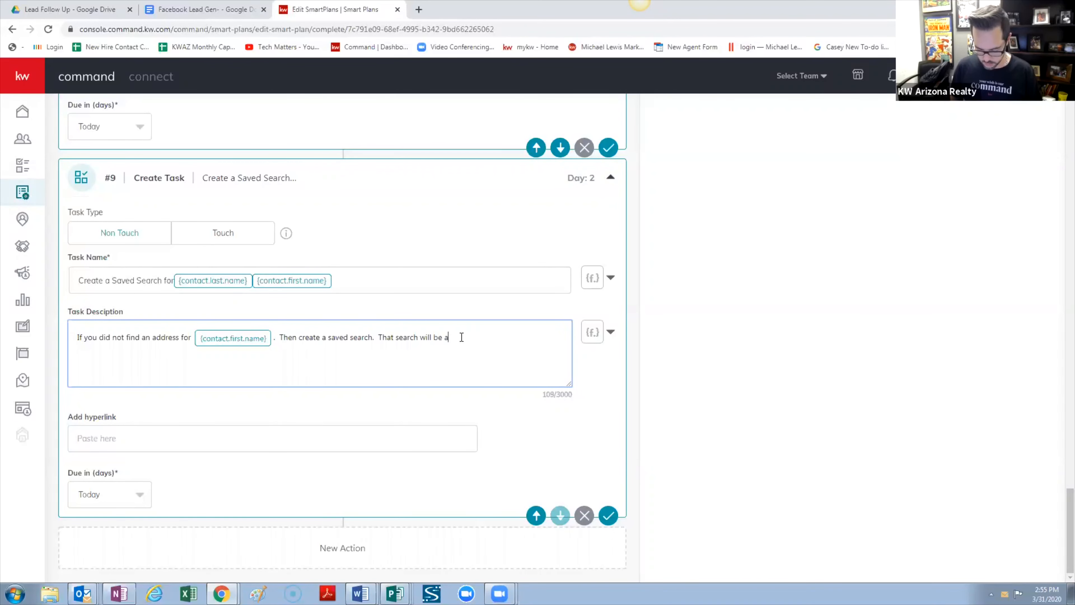
pyautogui.write('utomaticall')
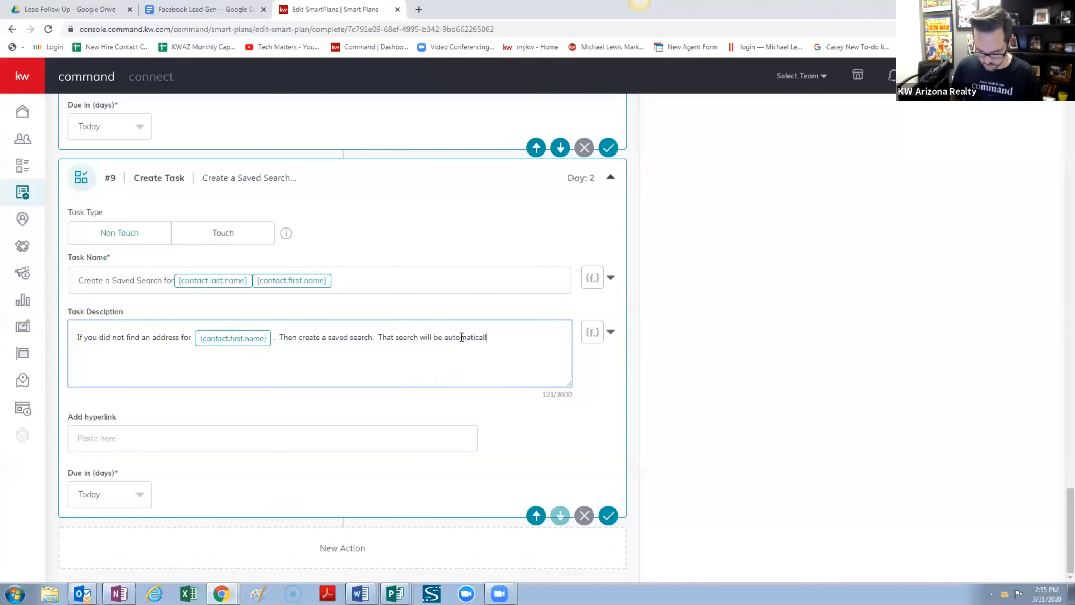
pyautogui.write('y emailed wh')
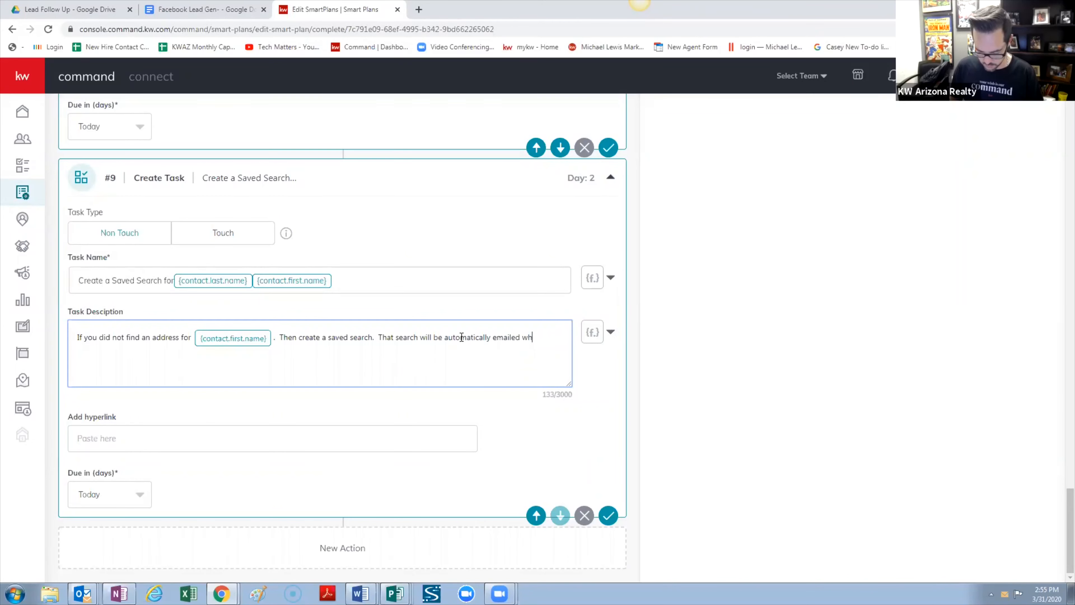
pyautogui.write('en you')
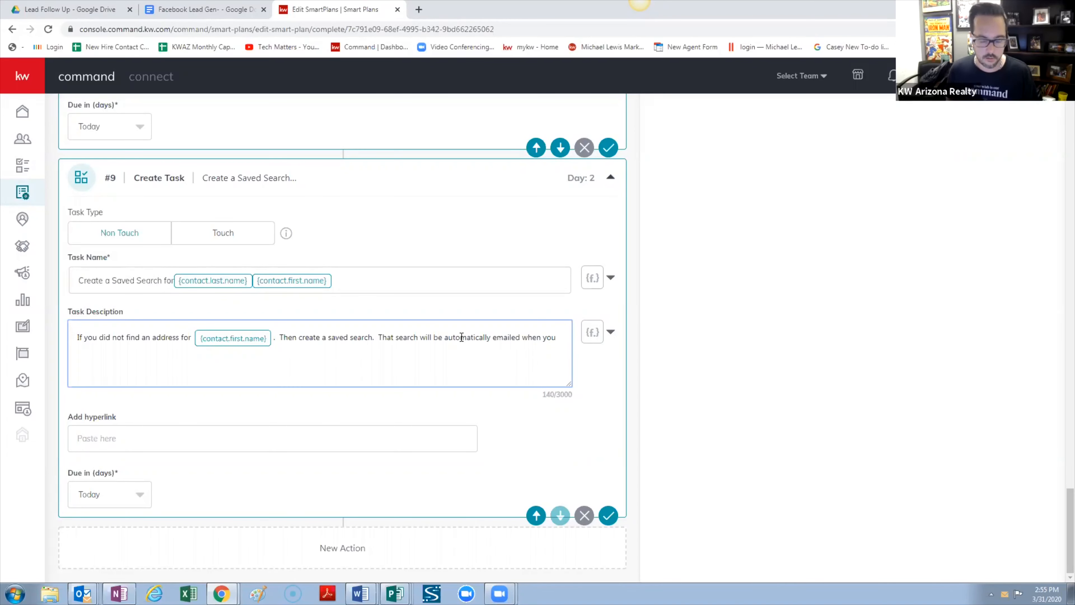
pyautogui.write('cr')
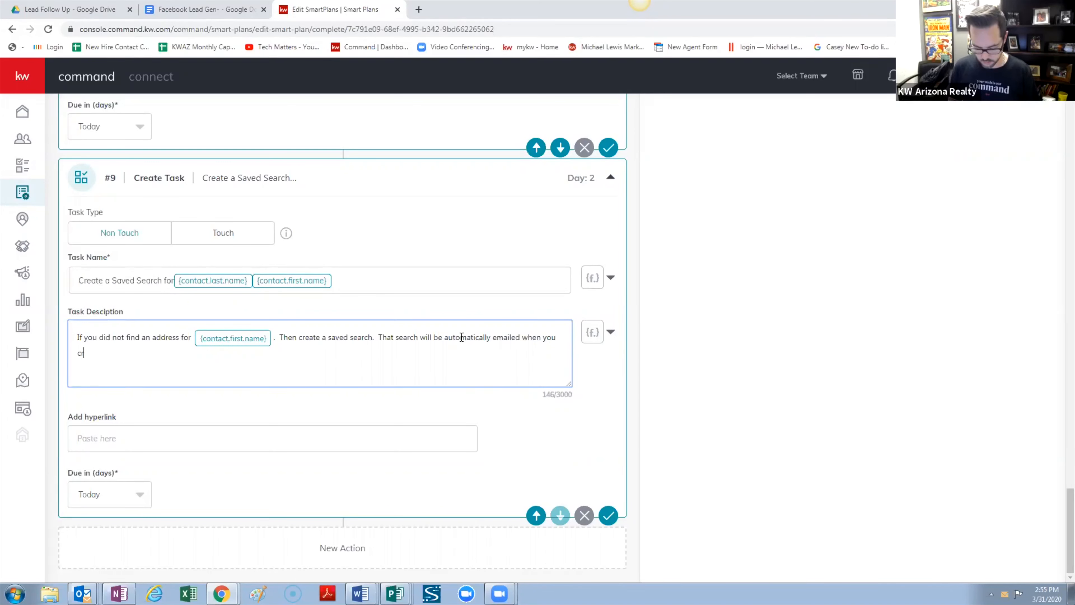
pyautogui.write('eate it.')
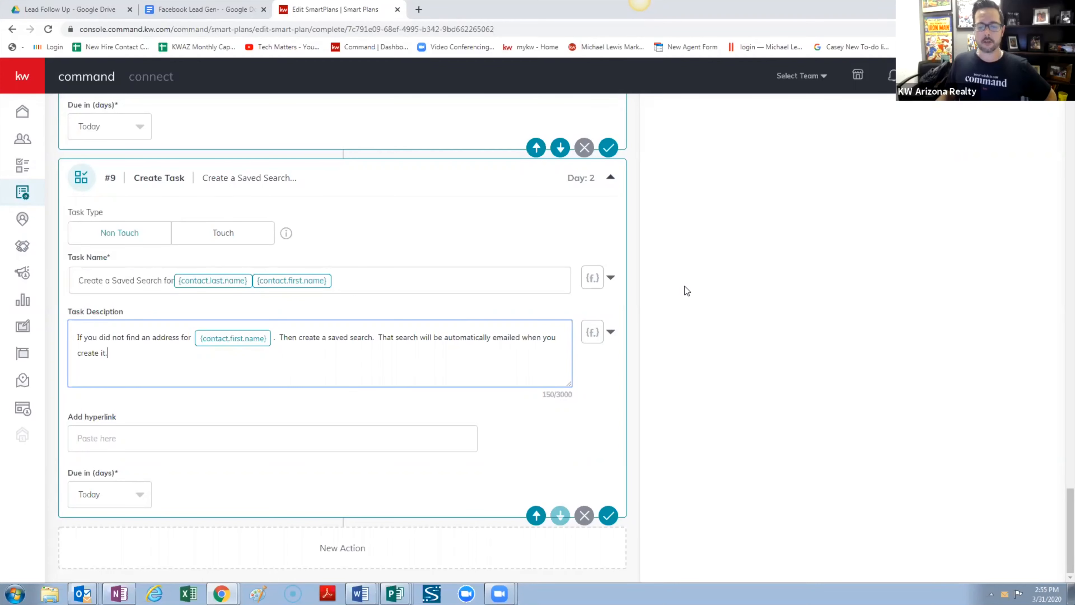
pyautogui.scroll(5, 686, 291)
pyautogui.scroll(2, 685, 287)
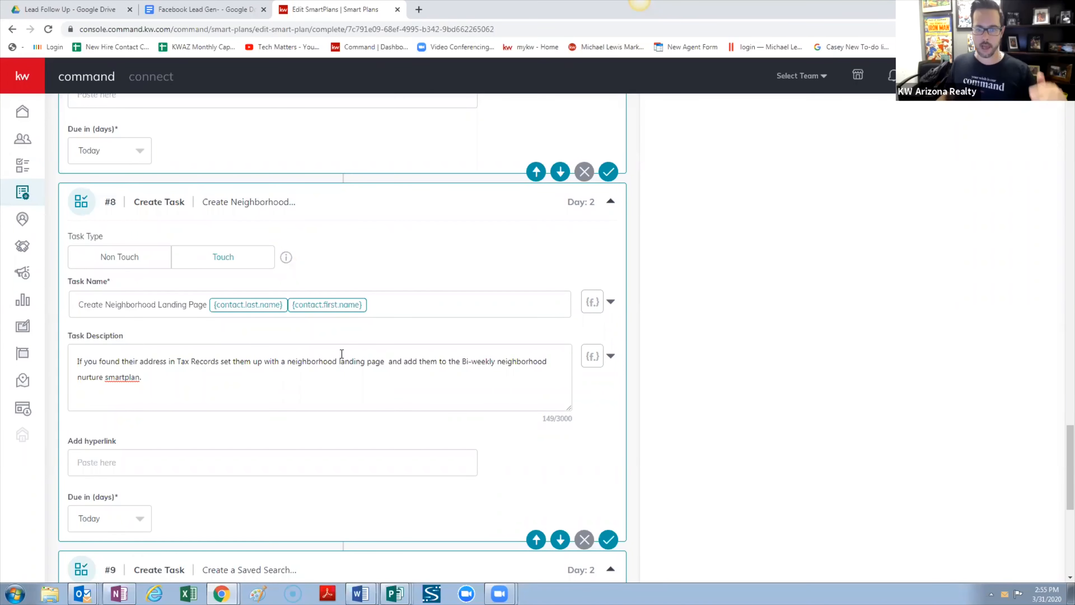
pyautogui.scroll(-5, 409, 356)
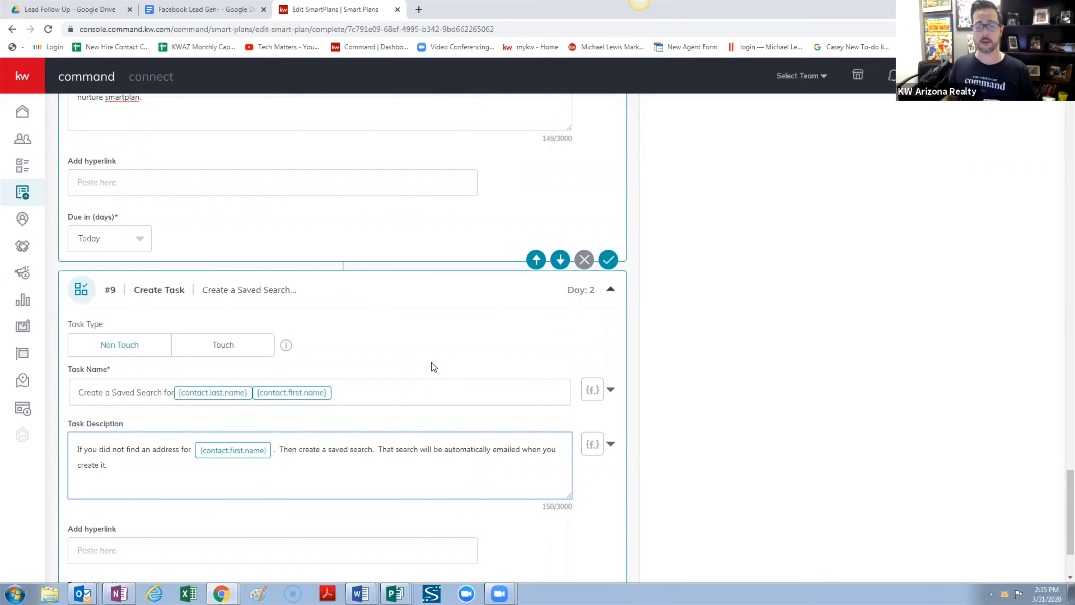
pyautogui.scroll(-1, 434, 367)
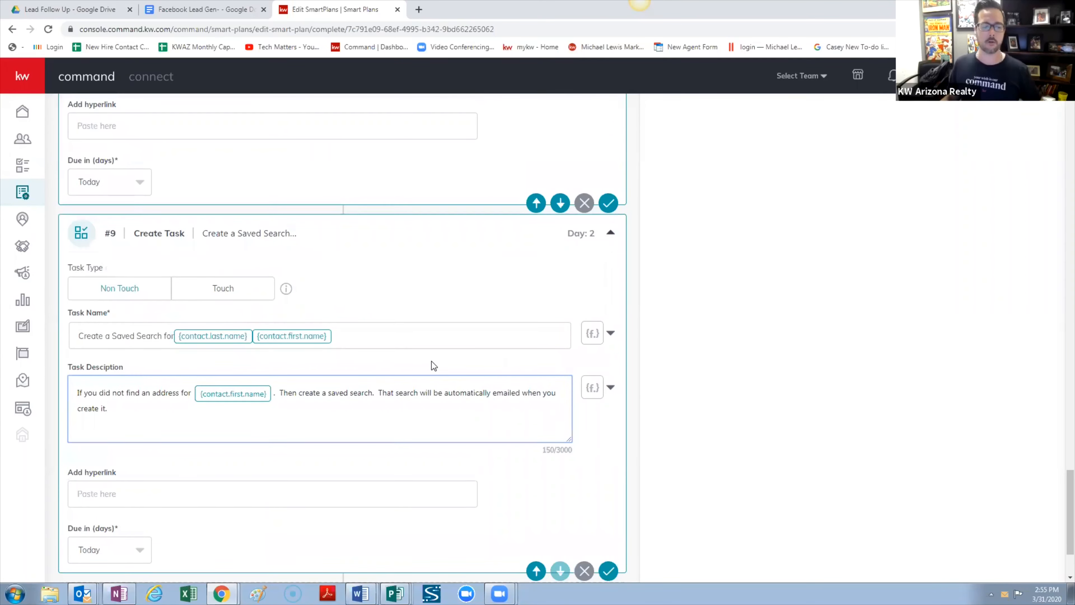
pyautogui.scroll(-1, 432, 362)
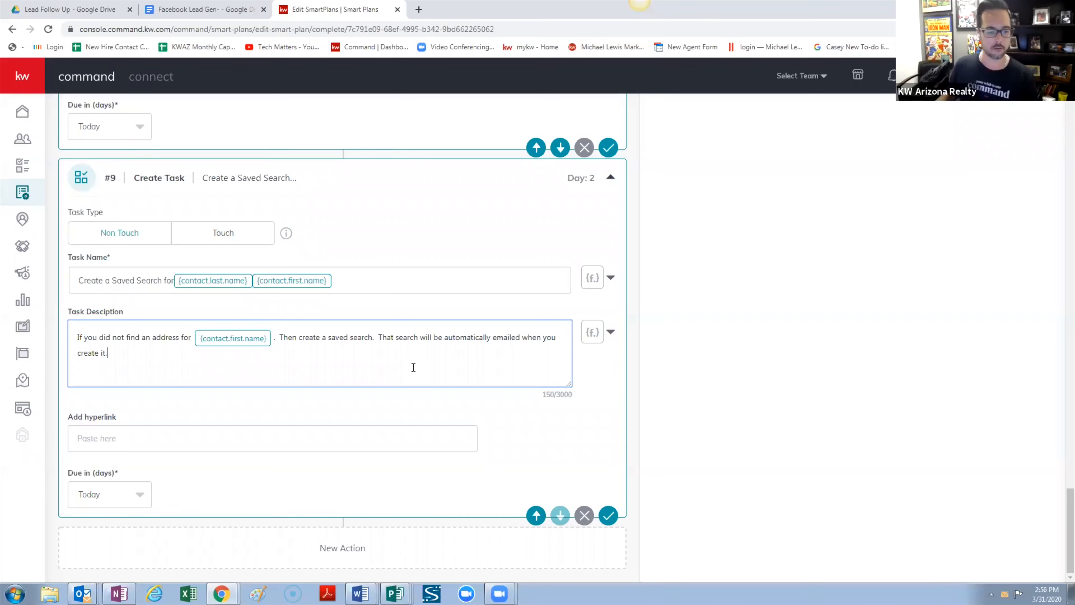
# Close the saved-search description and return to the top of the SmartPlan editor
pyautogui.click(682, 343)
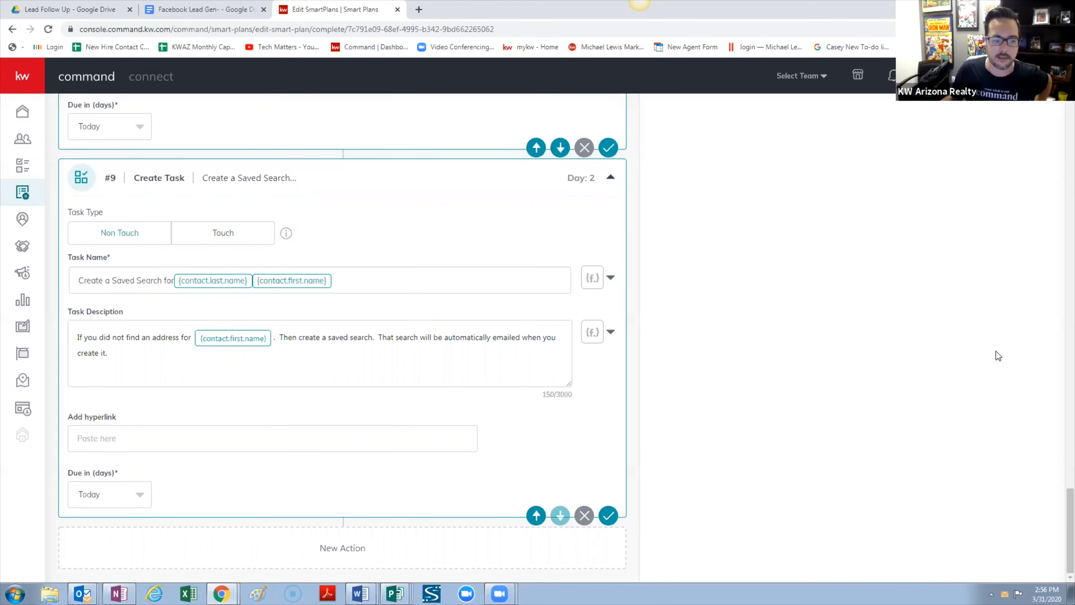
pyautogui.scroll(8, 829, 368)
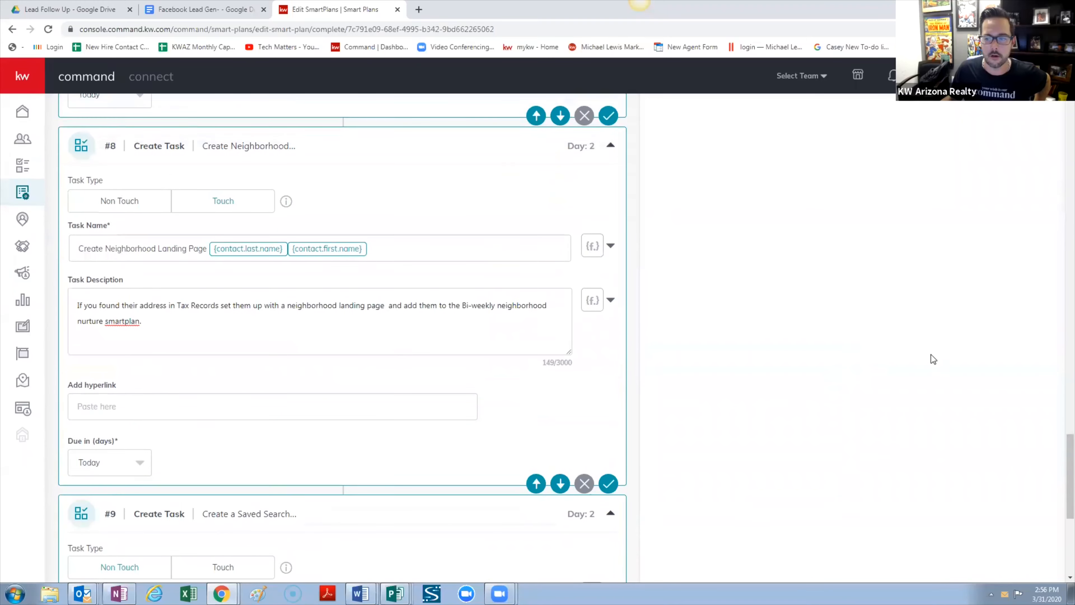
pyautogui.moveTo(1069, 449); pyautogui.dragTo(1069, 150)
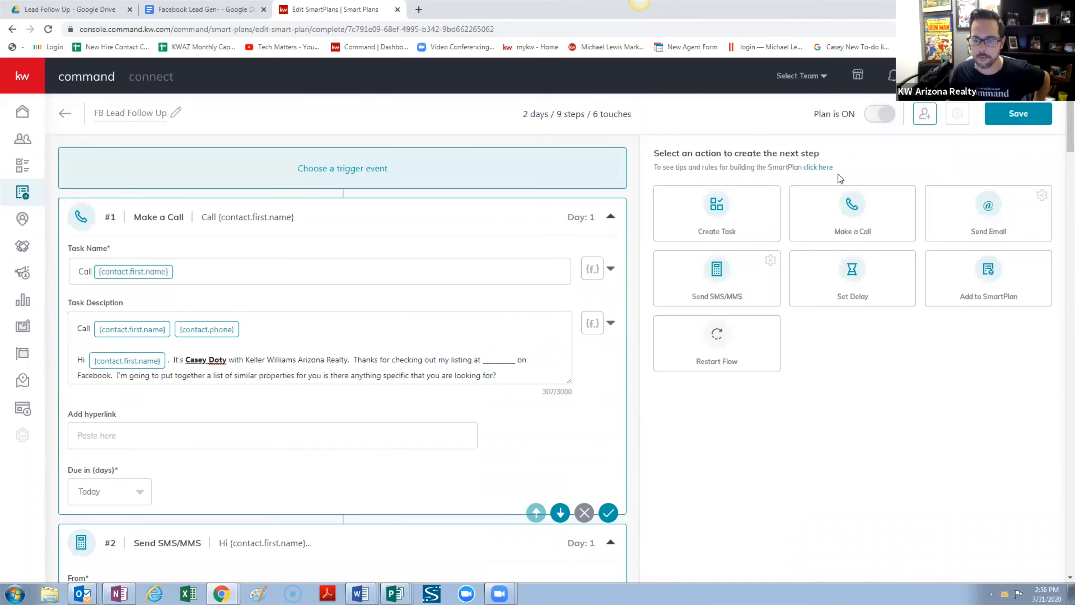
# Add a Set Delay step #10 due in 1 day
pyautogui.click(844, 281)
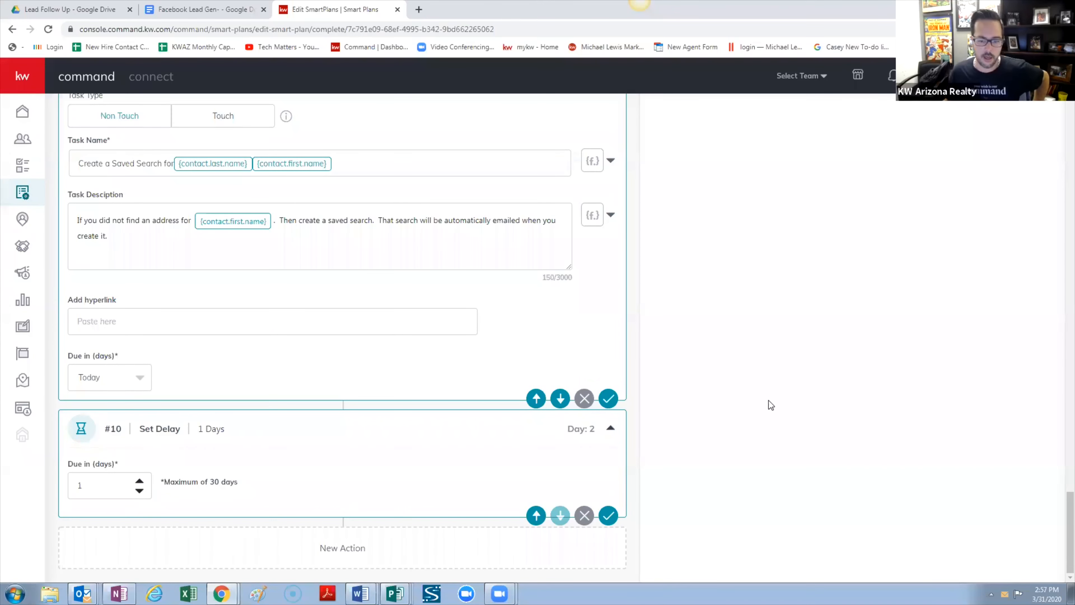
pyautogui.scroll(1, 863, 356)
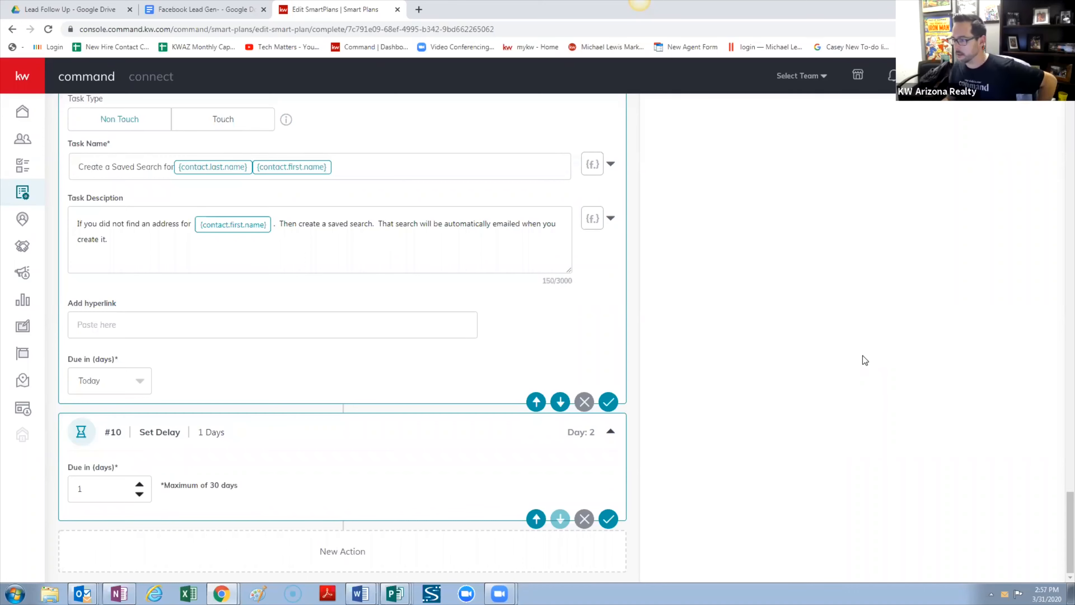
pyautogui.scroll(10, 863, 356)
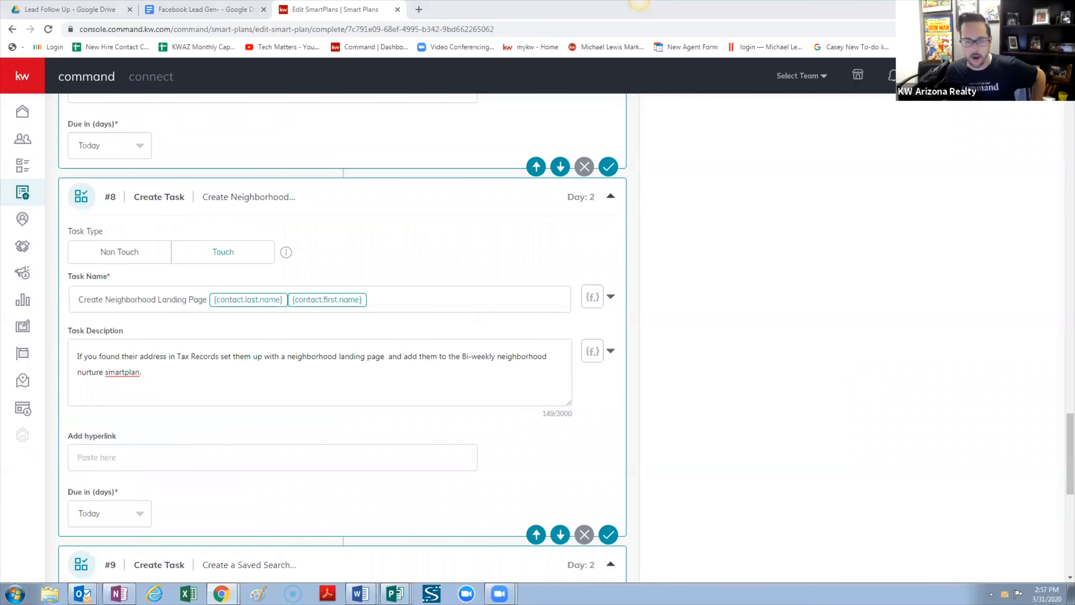
pyautogui.scroll(20, 755, 230)
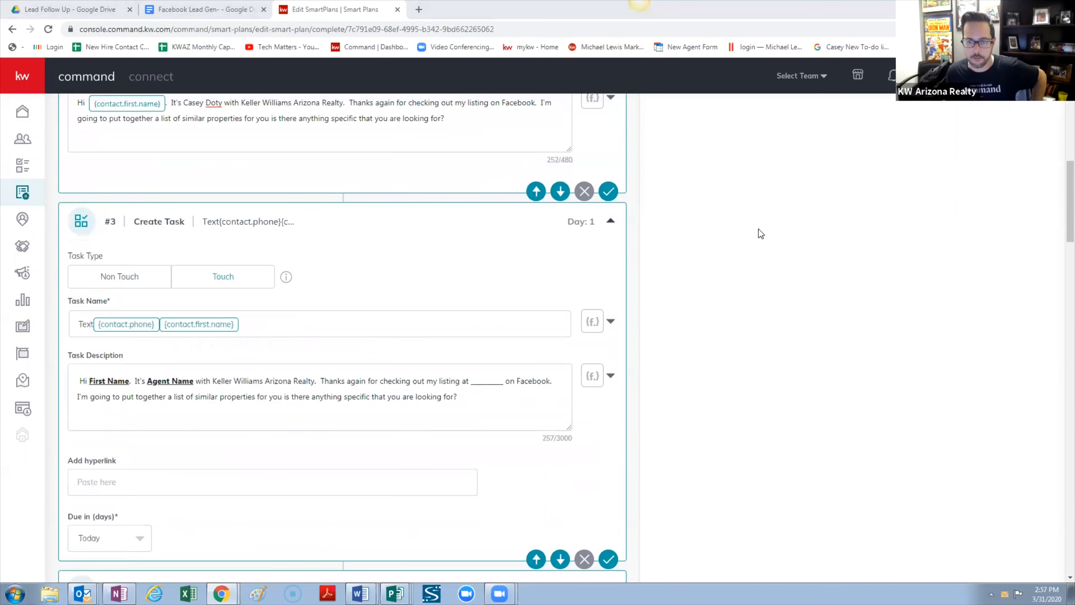
pyautogui.scroll(2, 765, 218)
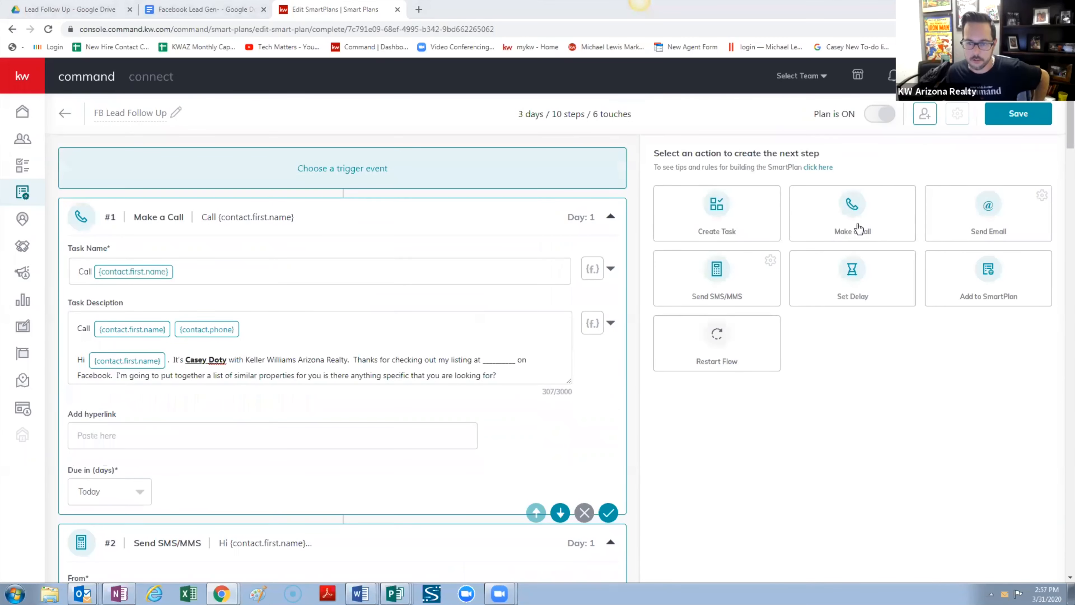
# Add Make a Call step #11 named 'Call' with the contact's first-name and phone fields
pyautogui.click(1014, 207)
pyautogui.moveTo(1070, 130); pyautogui.dragTo(1032, 460)
pyautogui.scroll(-20, 1024, 508)
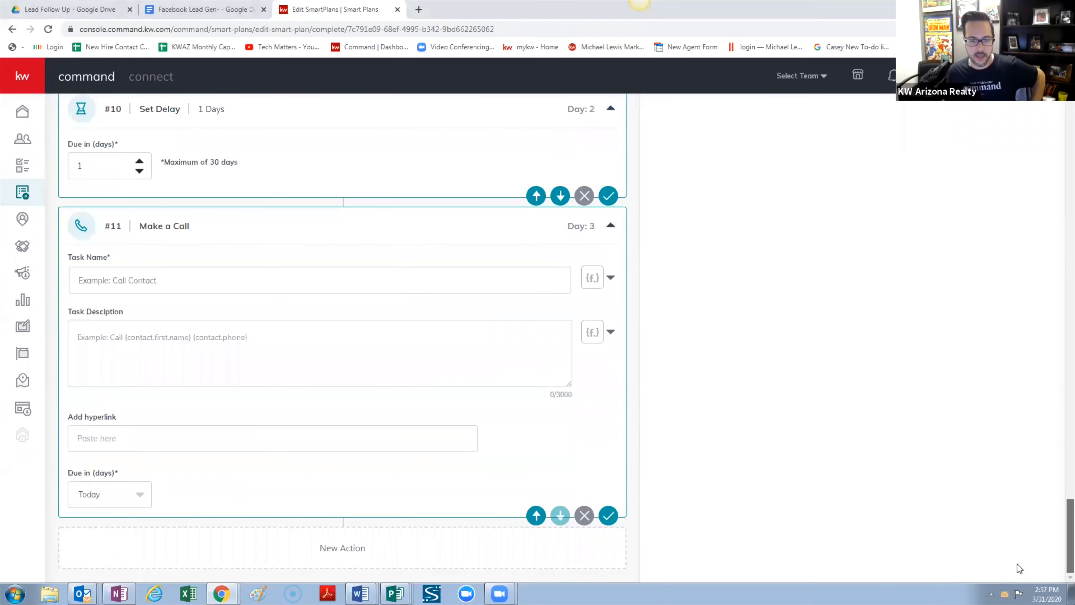
pyautogui.click(271, 279)
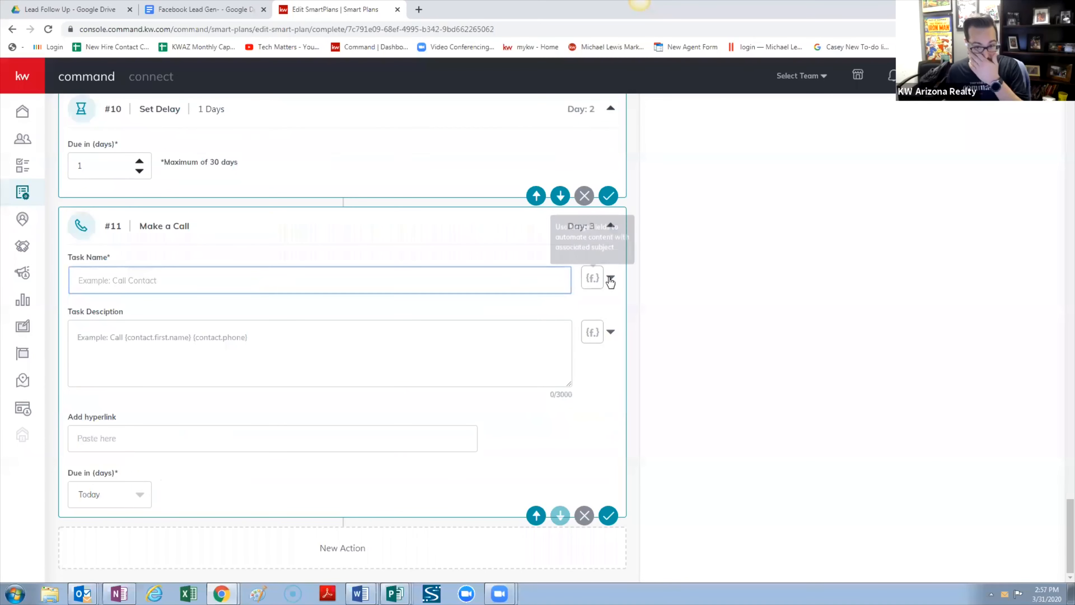
pyautogui.click(610, 278)
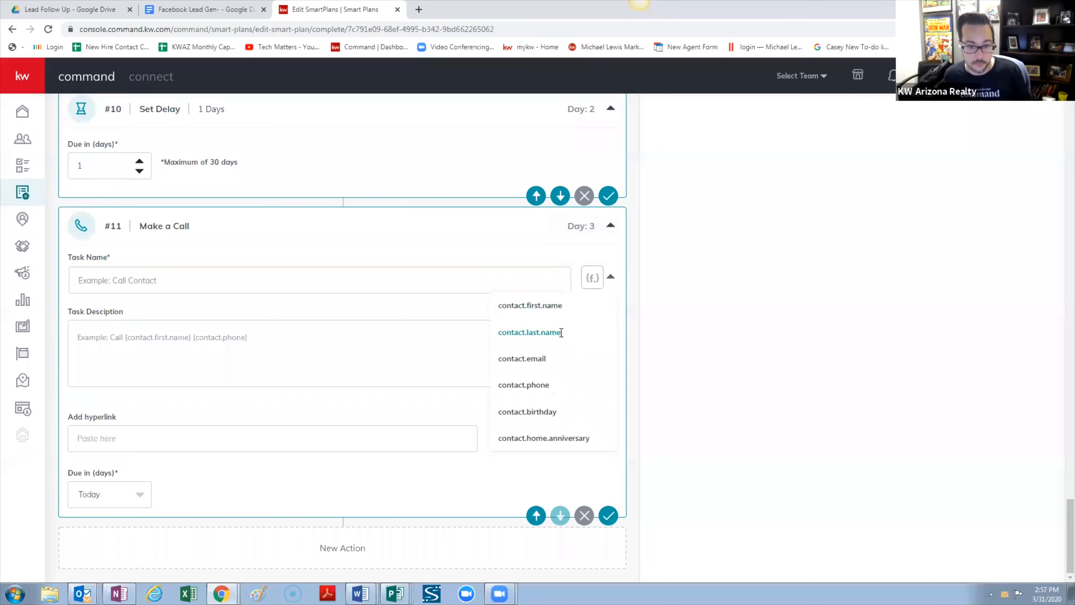
pyautogui.click(551, 306)
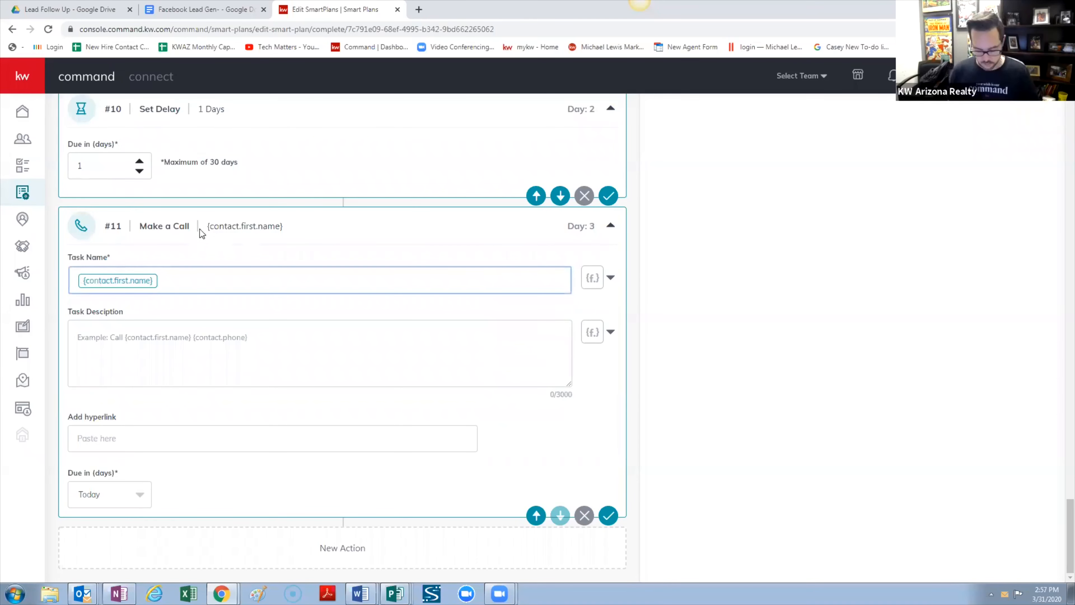
pyautogui.write('Call')
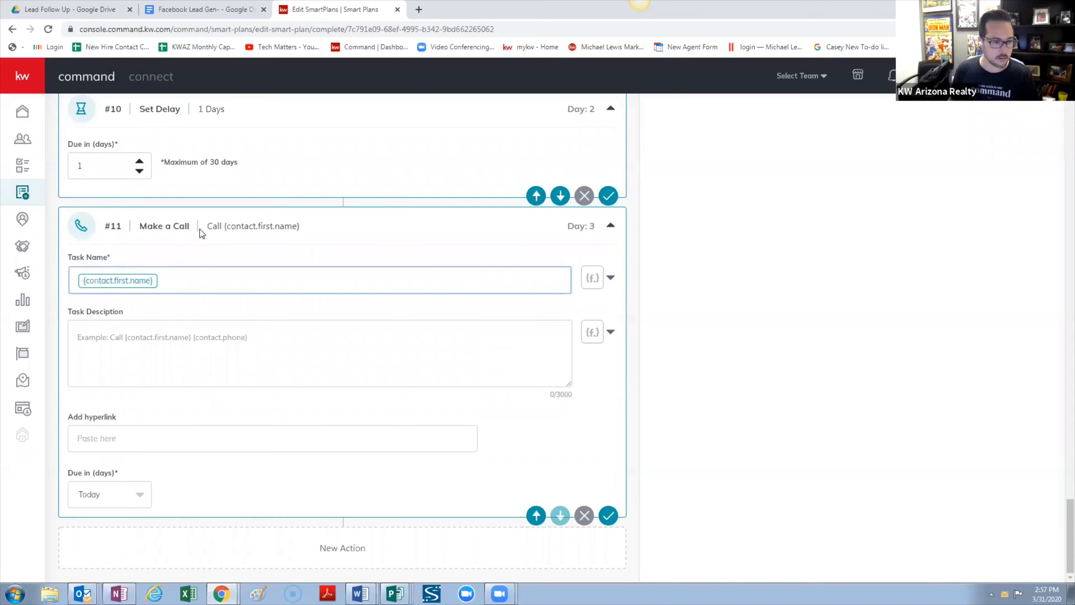
pyautogui.click(257, 270)
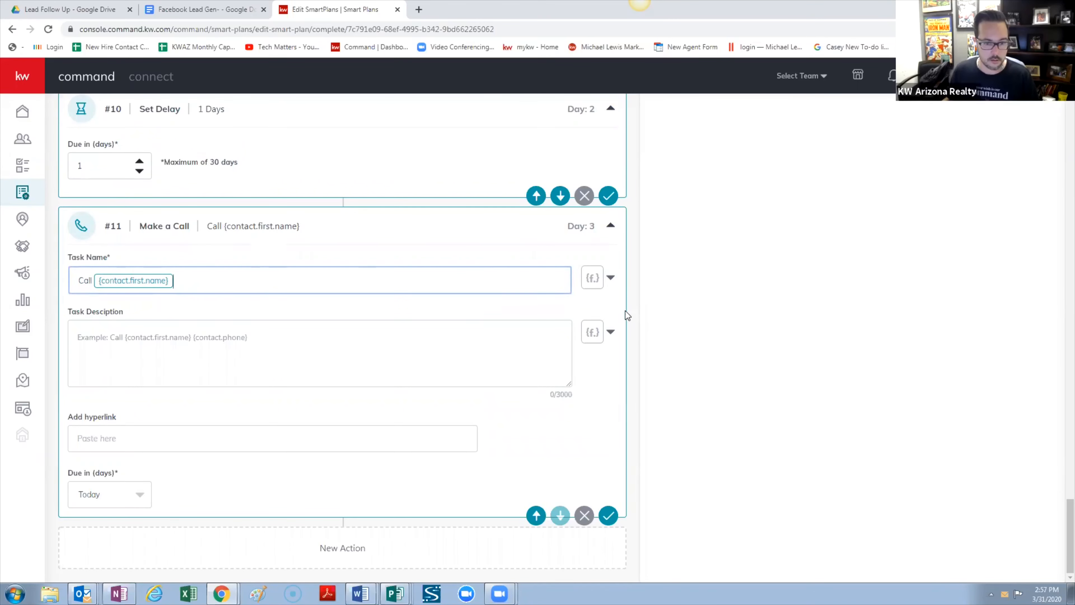
pyautogui.click(611, 278)
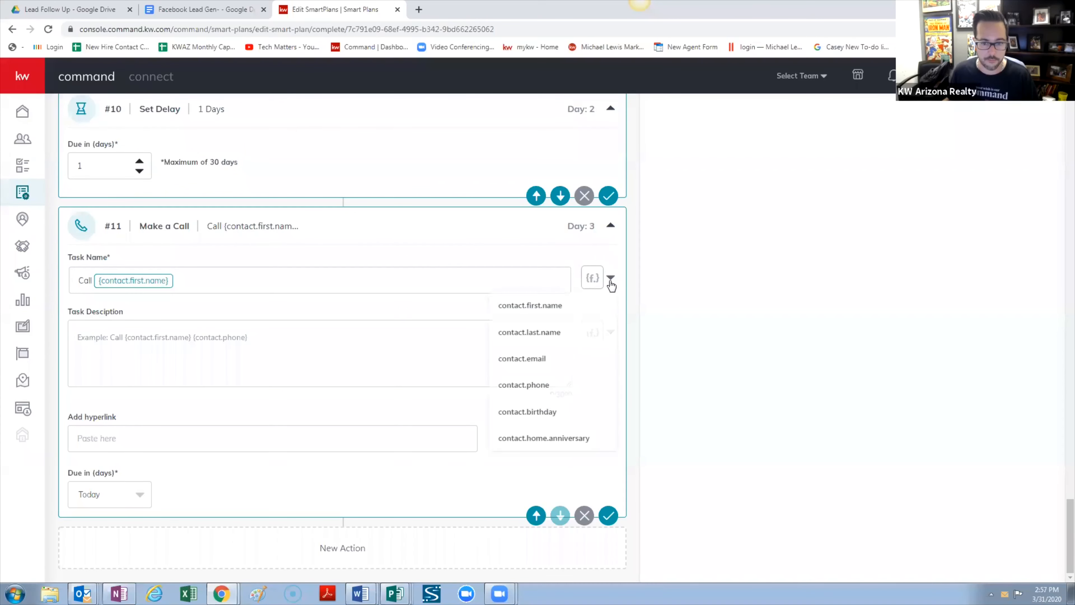
pyautogui.click(546, 384)
pyautogui.click(253, 344)
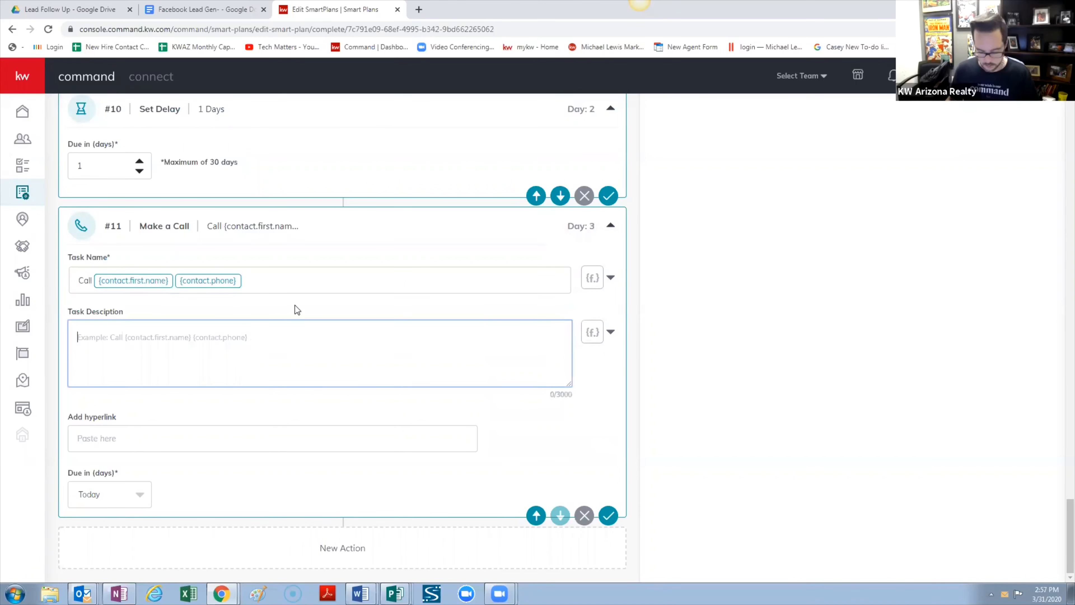
# Begin the call description with 'Do not leave a message. If they answer-'
pyautogui.write('Don ')
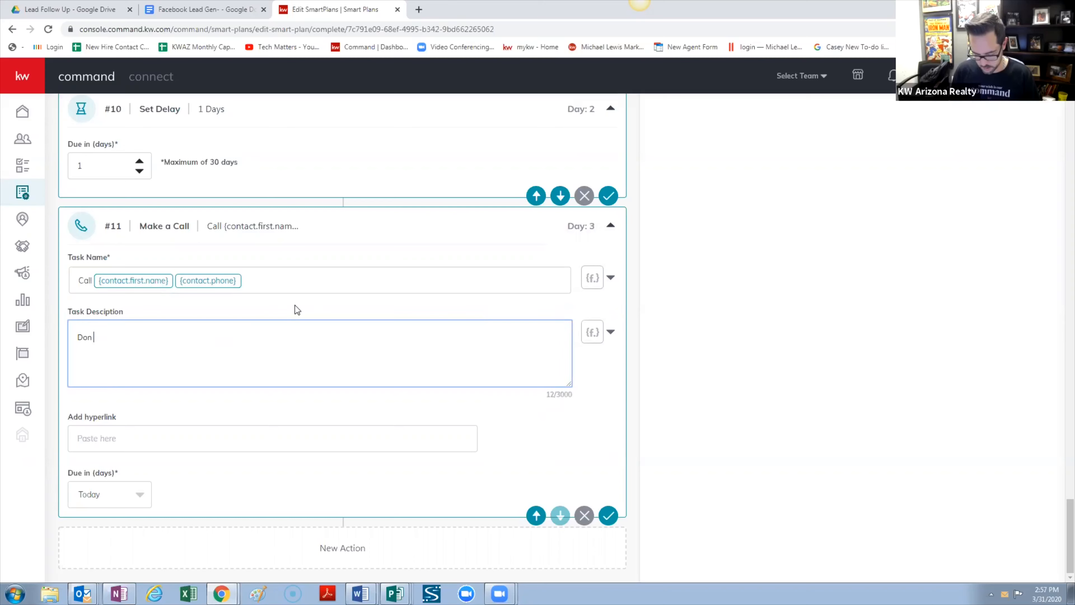
pyautogui.write('not leave a mes')
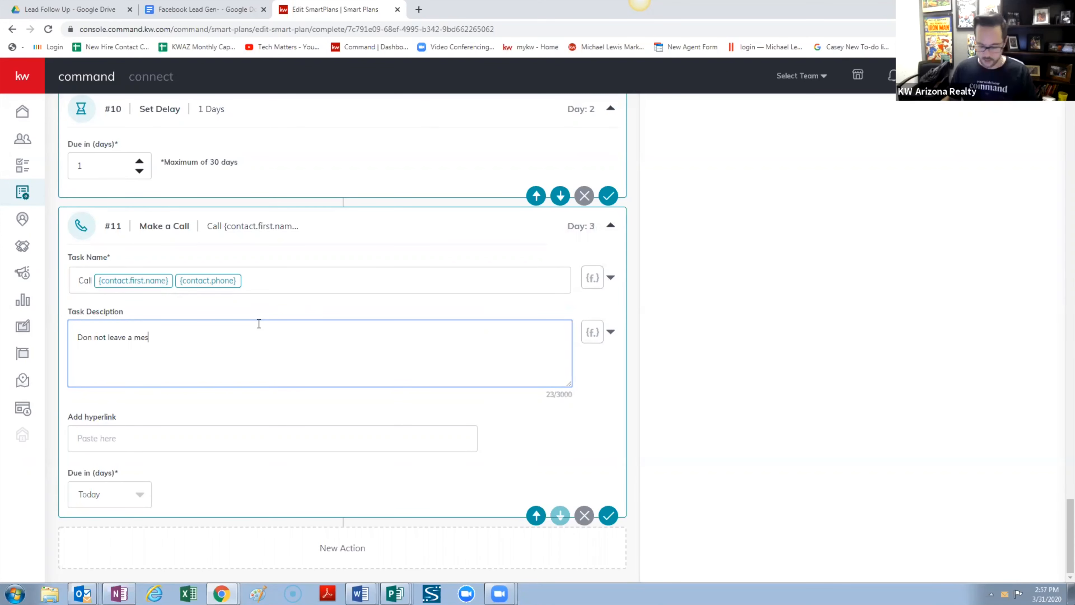
pyautogui.write('sage.')
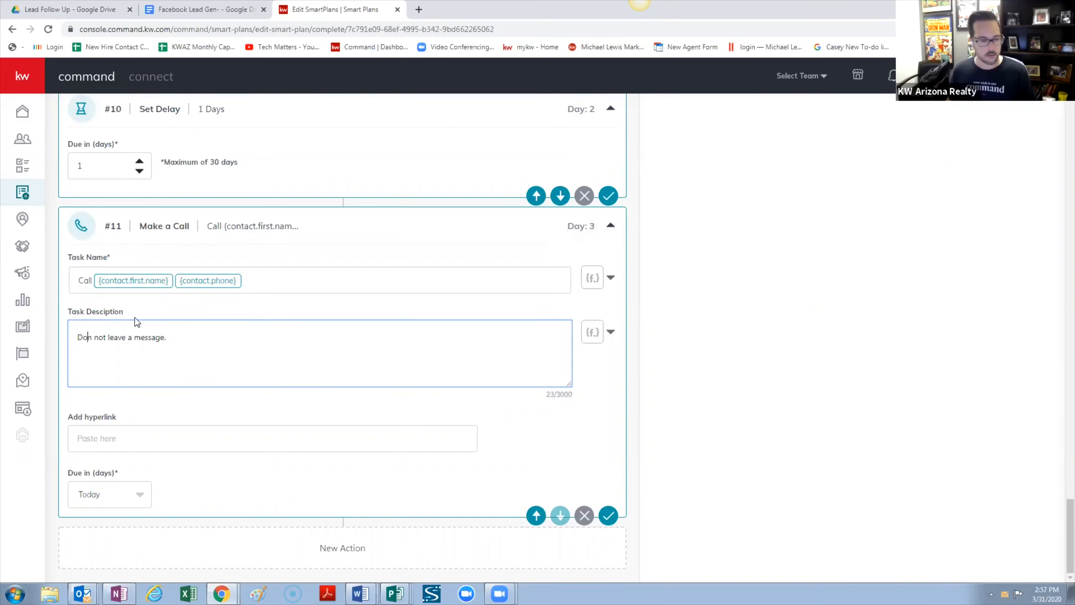
pyautogui.press('Delete')
pyautogui.click(198, 334)
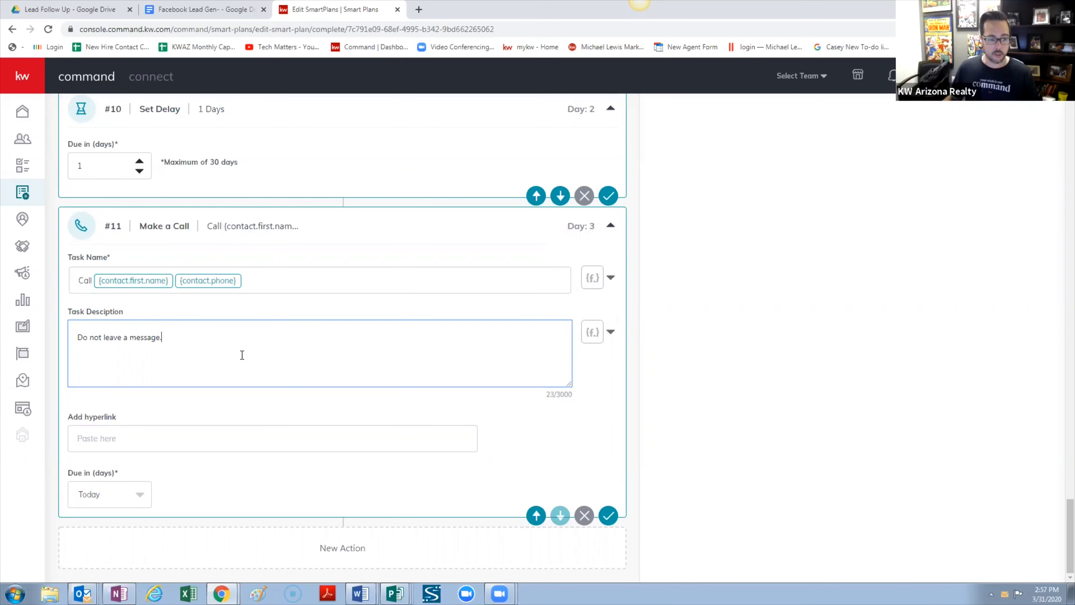
pyautogui.scroll(1, 228, 343)
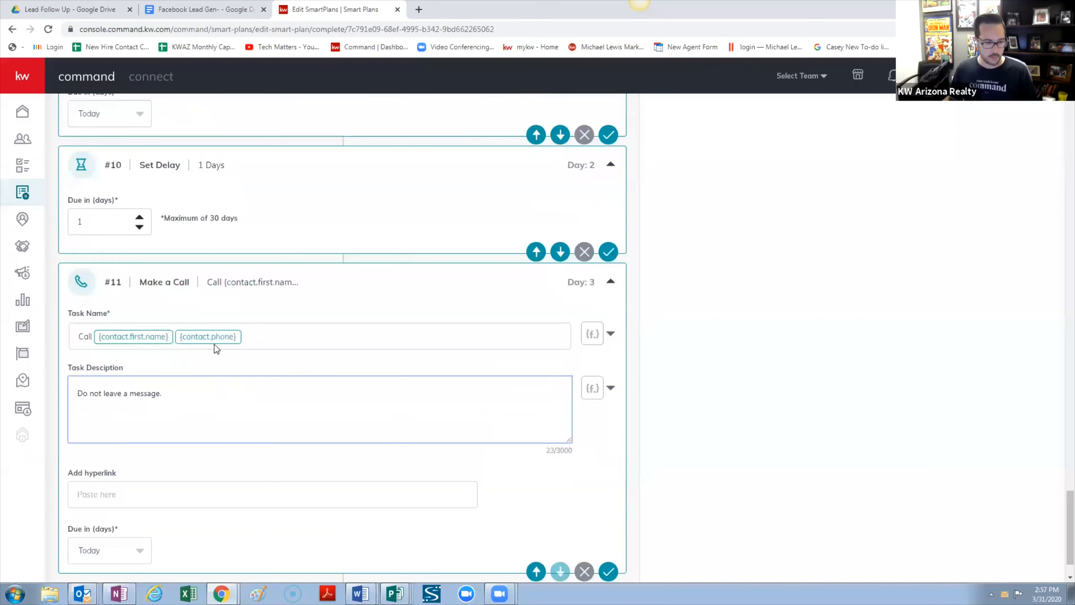
pyautogui.write('If th')
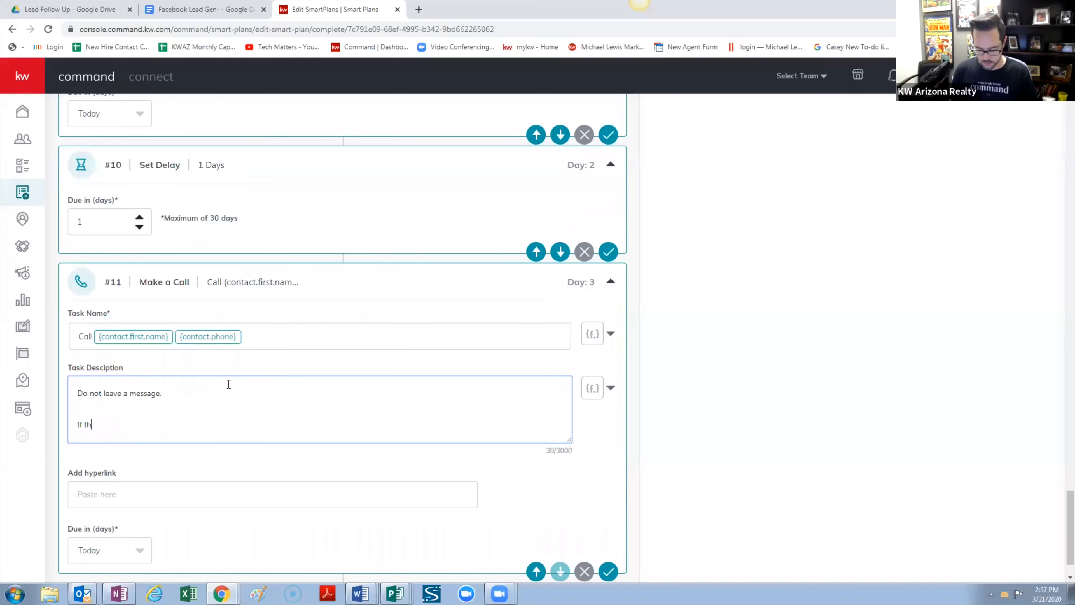
pyautogui.write('ey answer')
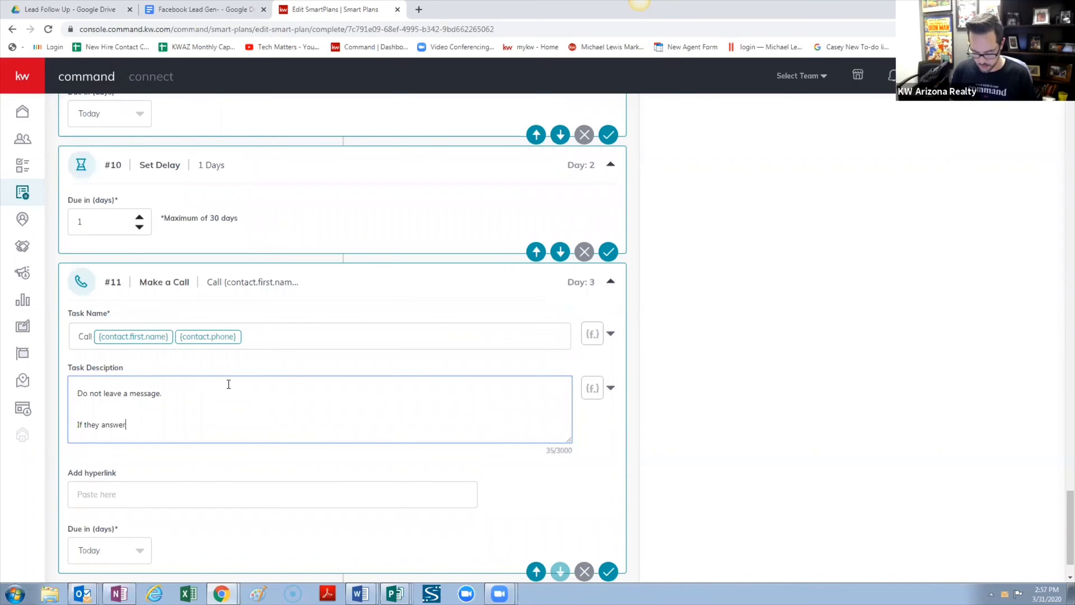
pyautogui.write('-')
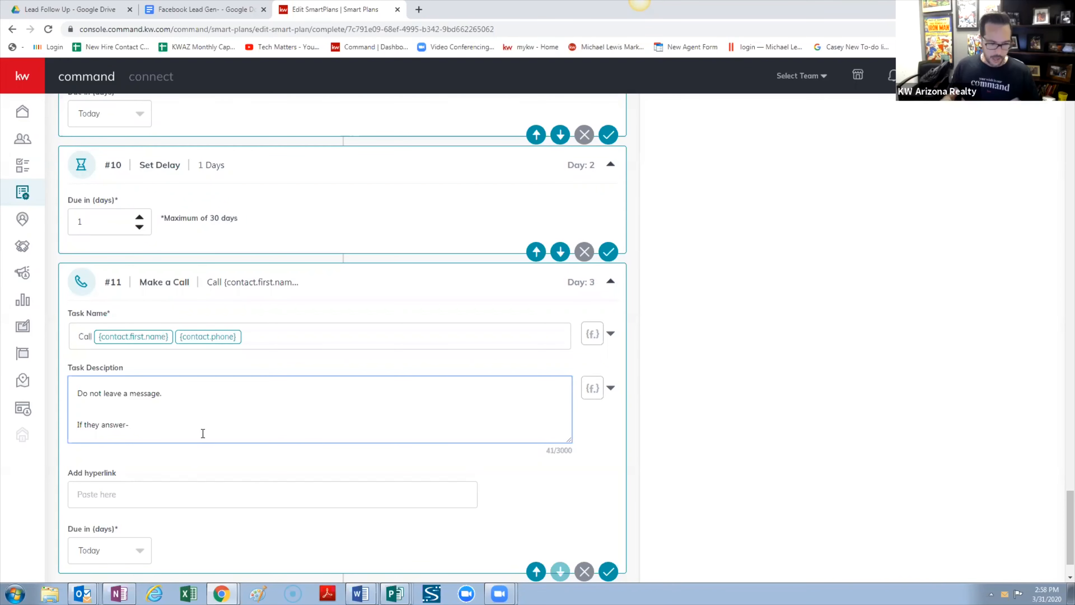
# Add the agent's greeting asking whether they got the neighborhood landing page sent, fixing 'snet'
pyautogui.write('Hi ')
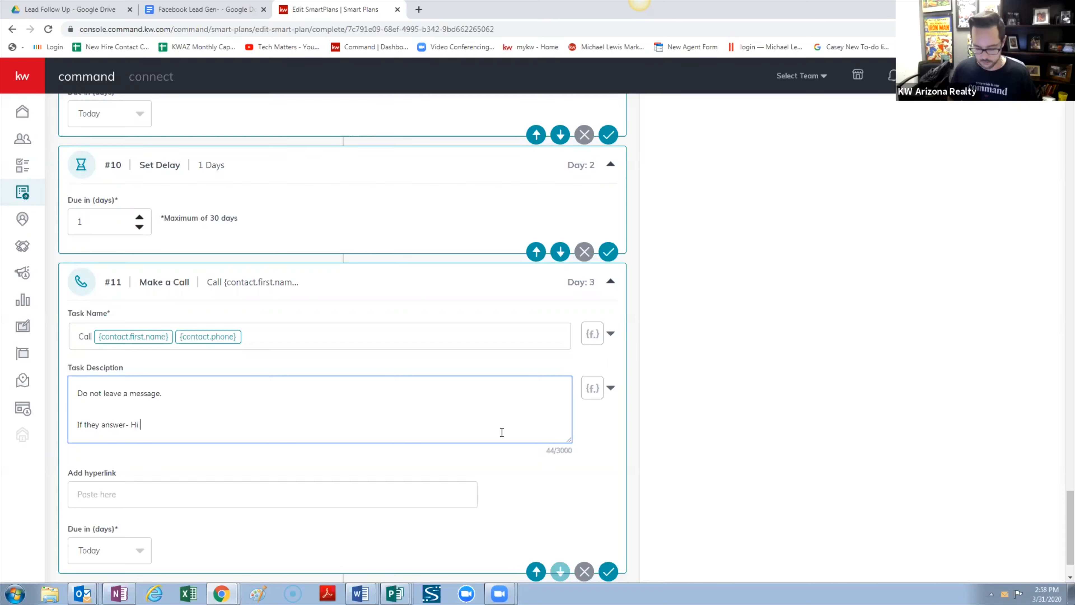
pyautogui.write('this is Casey')
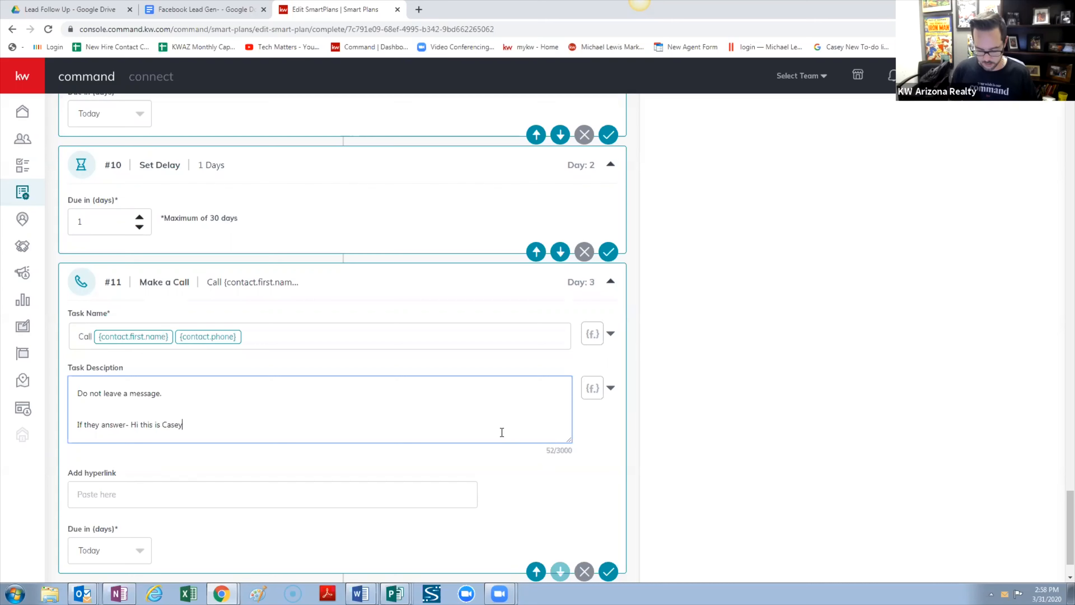
pyautogui.write(' Doty')
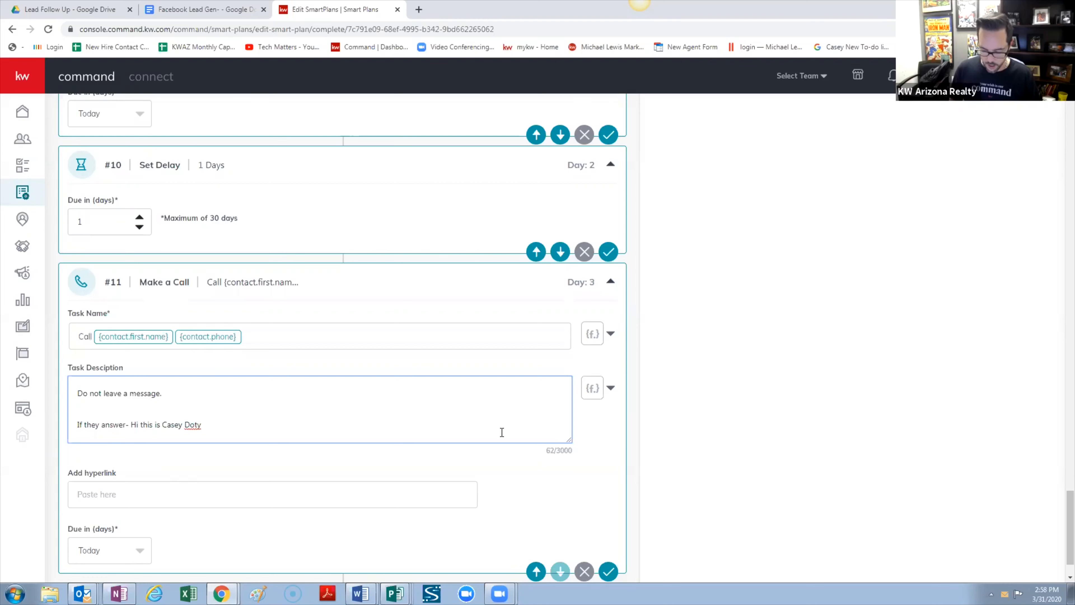
pyautogui.write('- I was')
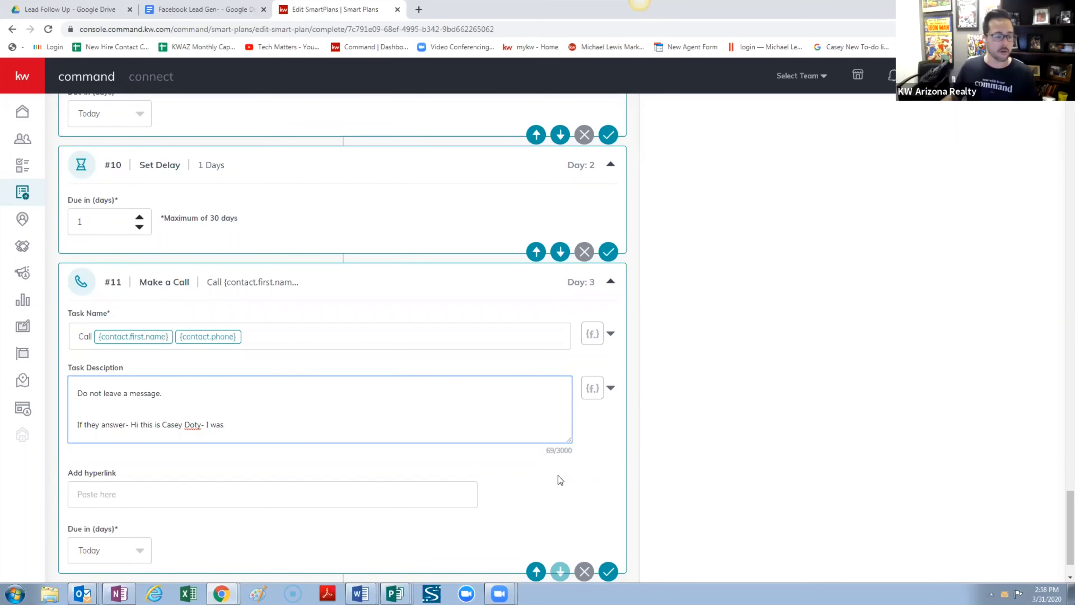
pyautogui.press('BackSpace')
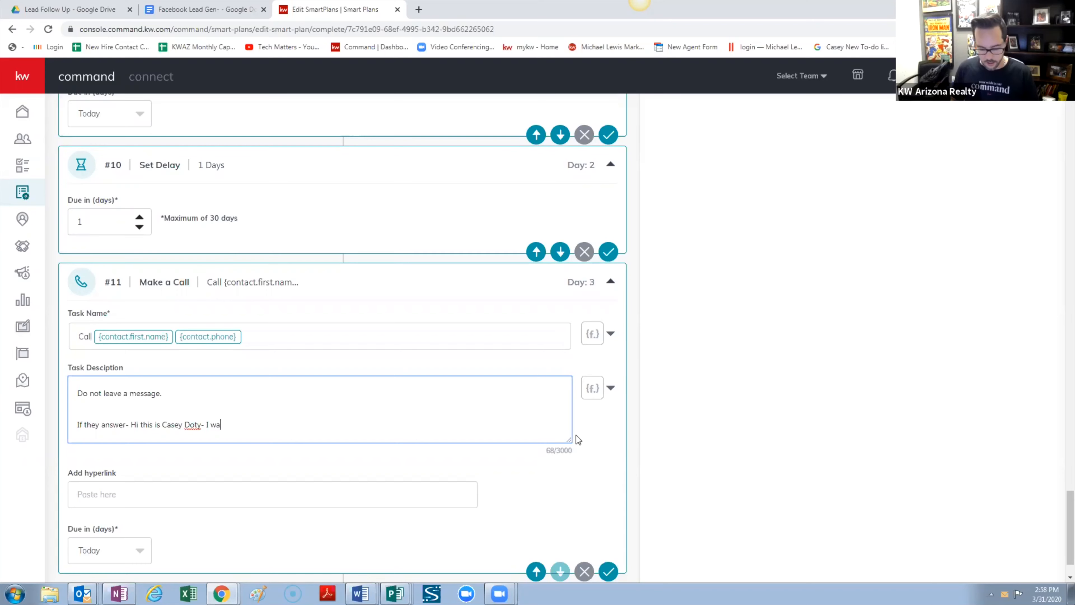
pyautogui.press('BackSpace')
pyautogui.press('BackSpace')
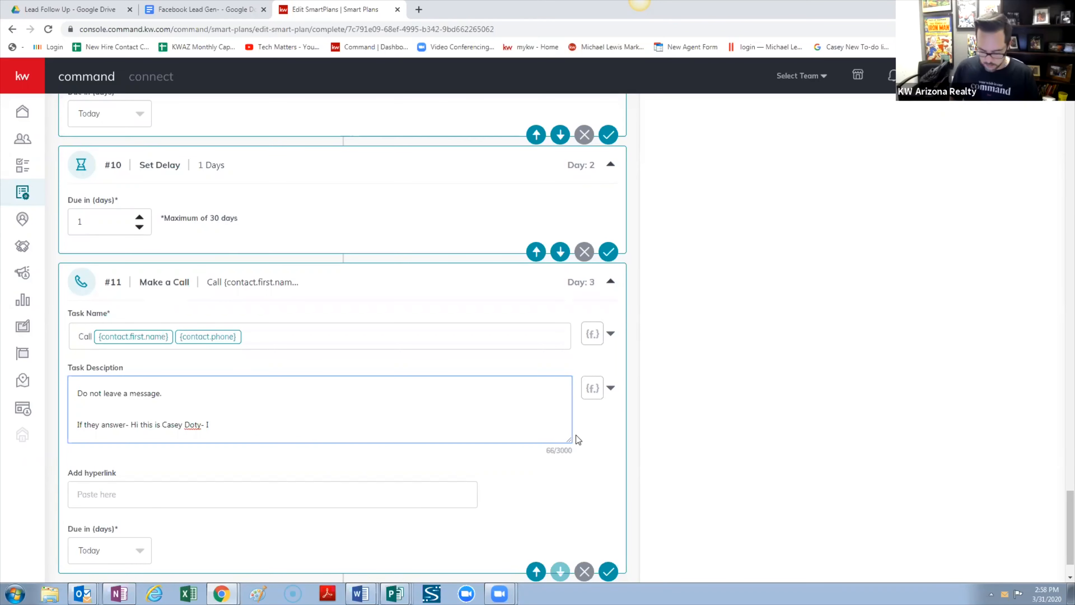
pyautogui.write('just wanted')
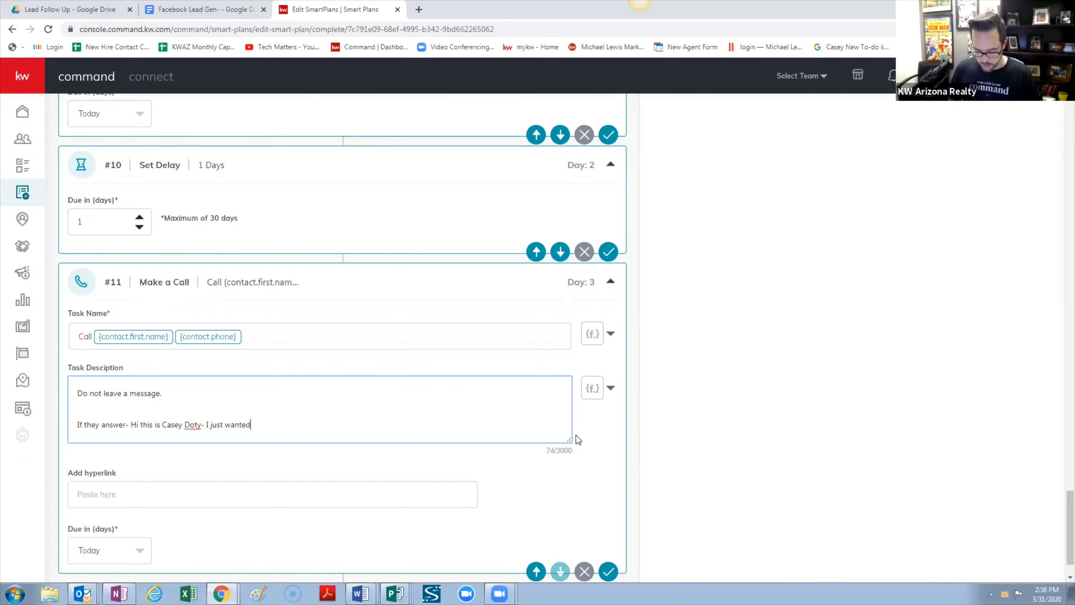
pyautogui.write(' to make su')
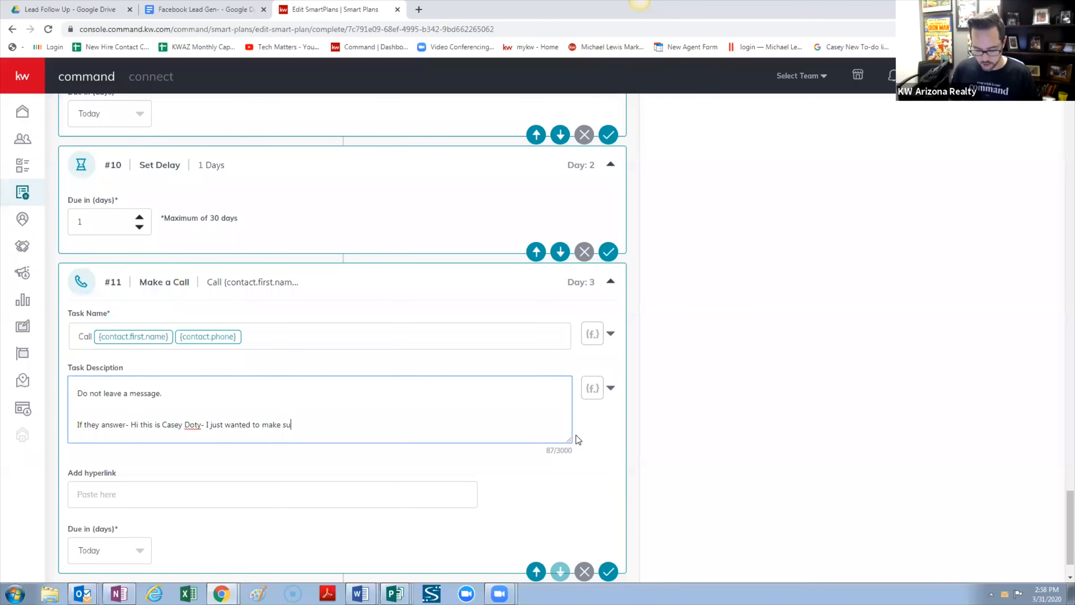
pyautogui.write('re you f')
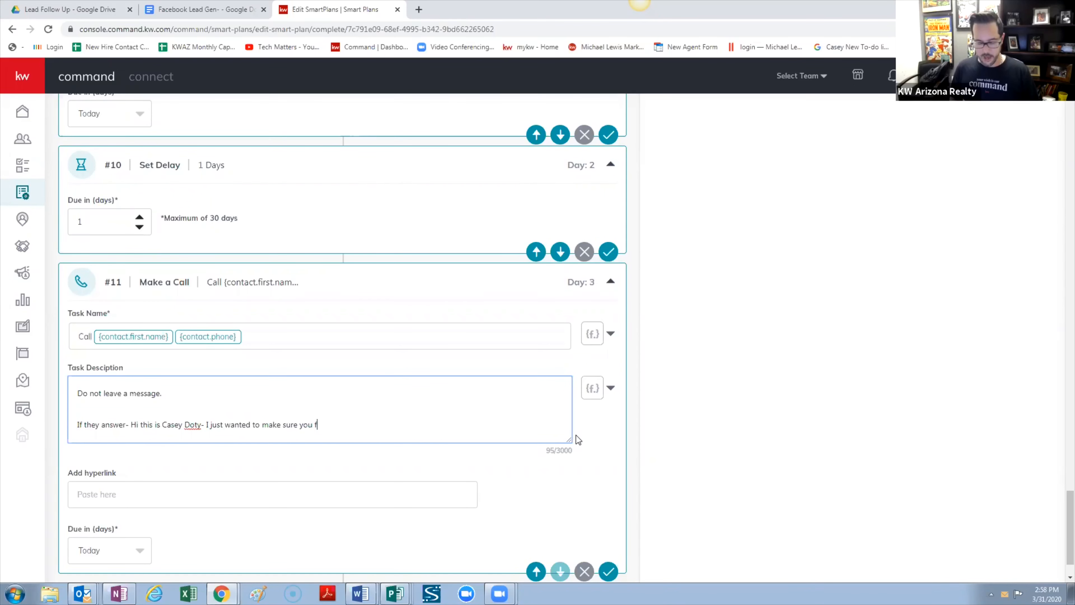
pyautogui.press('BackSpace')
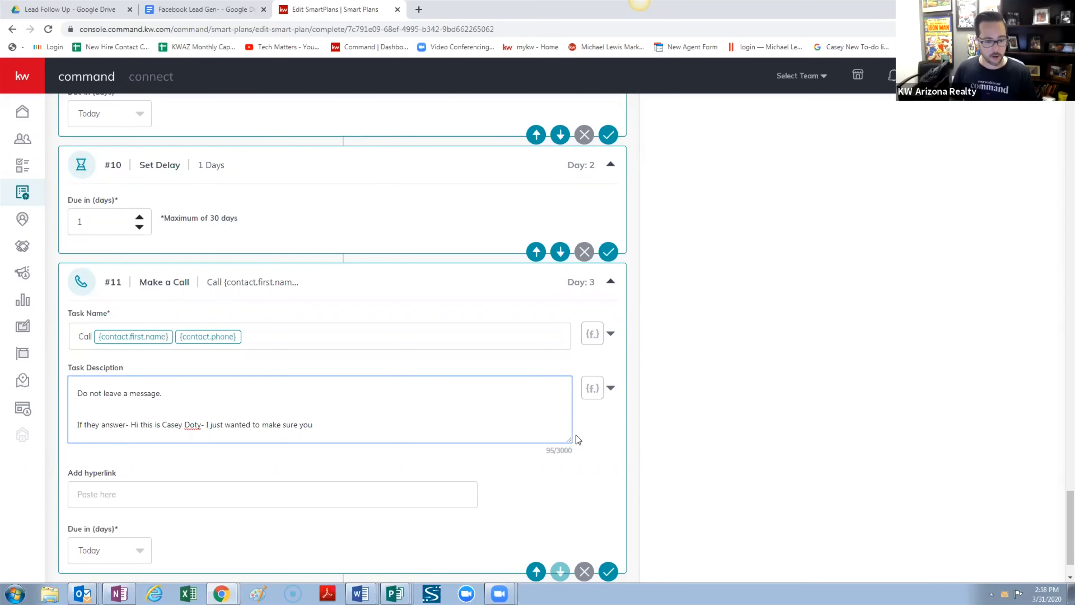
pyautogui.write('got th')
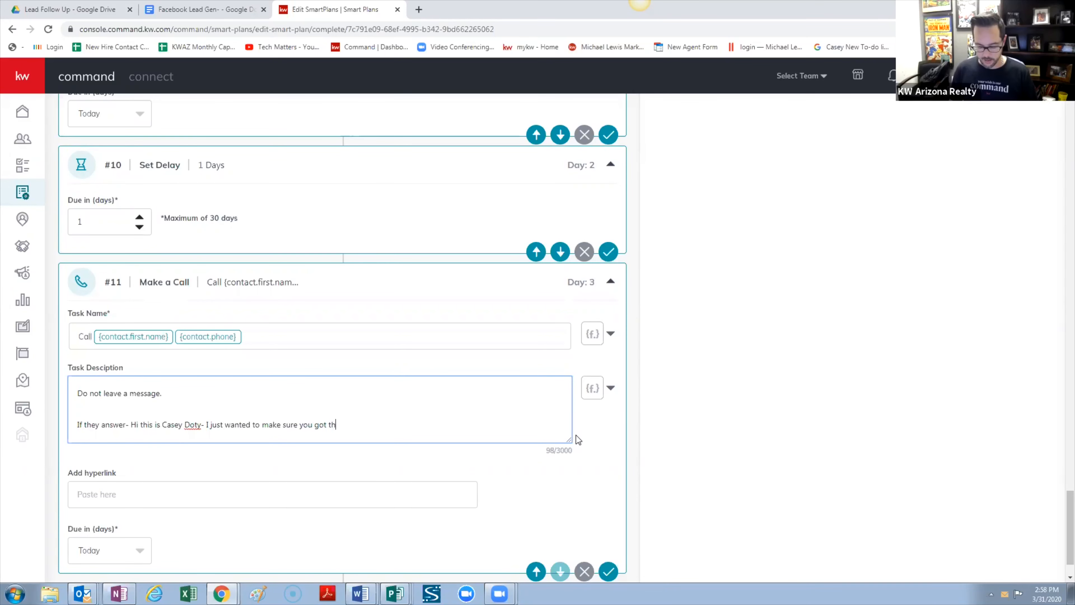
pyautogui.write('e Neighbo')
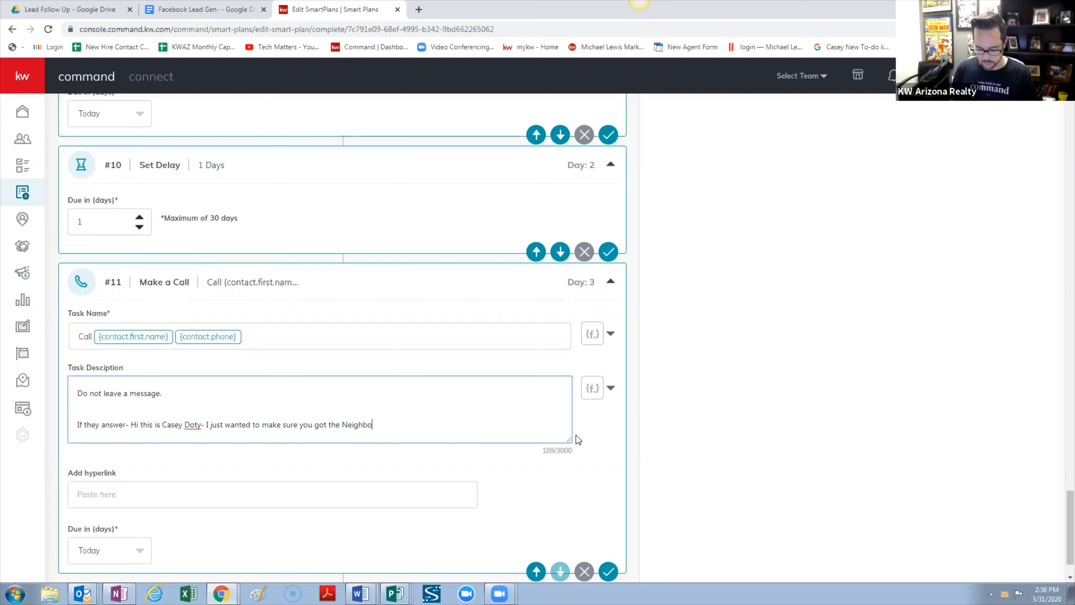
pyautogui.write('rhood land')
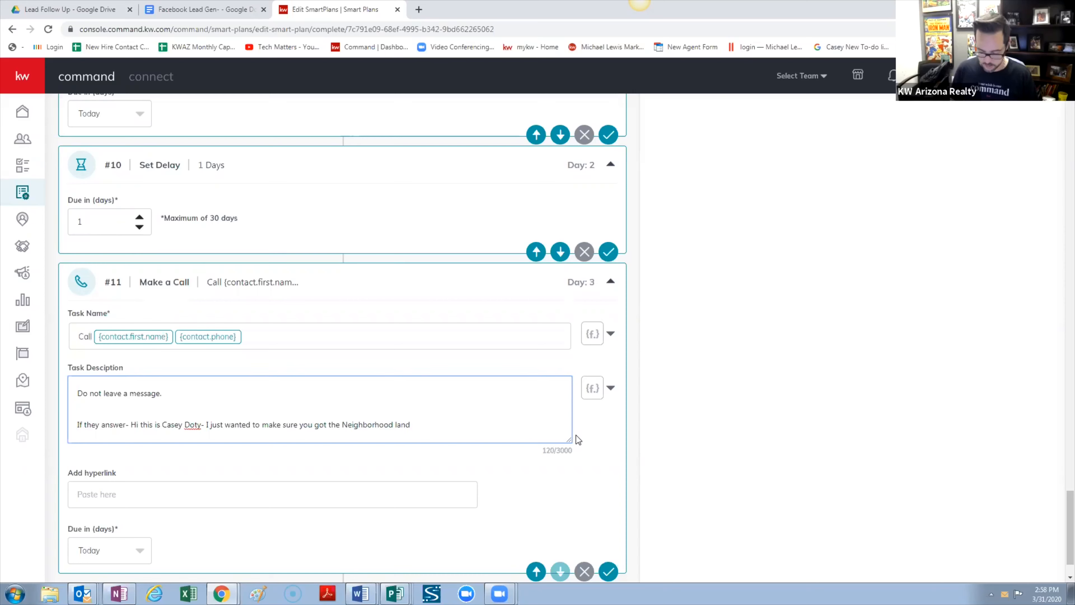
pyautogui.write('ing page I snet you')
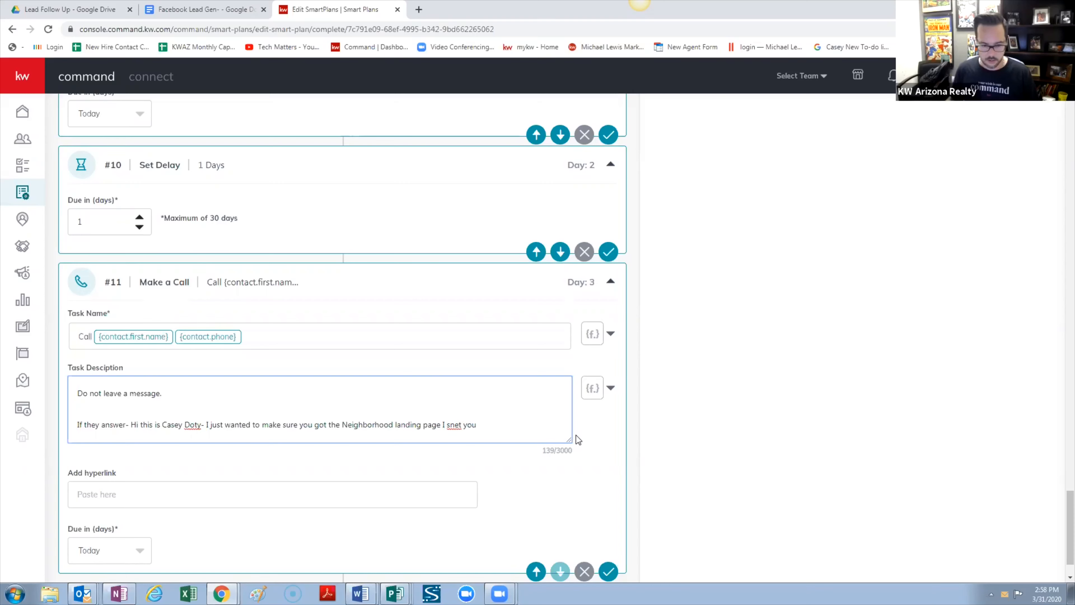
pyautogui.rightClick(459, 424)
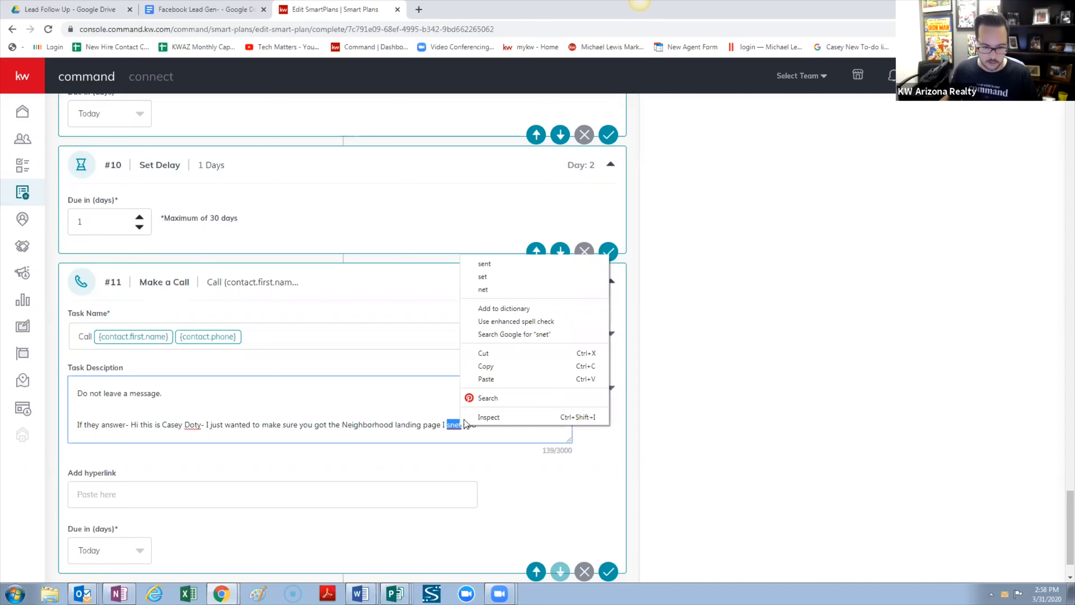
pyautogui.click(511, 268)
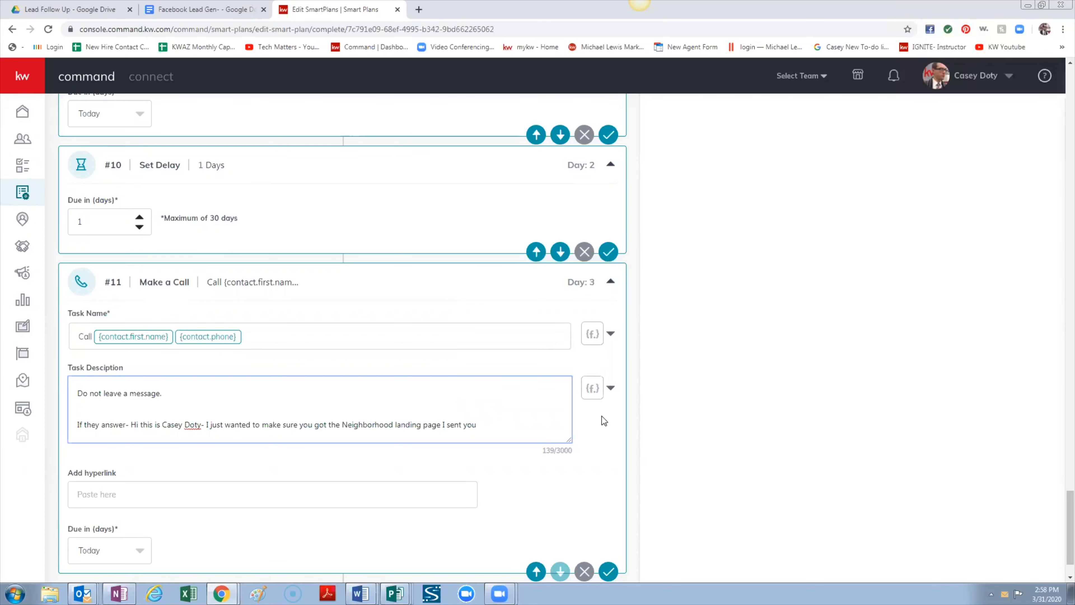
# Reword the script's ending to ask whether they got the information I sent you
pyautogui.write('or the List ')
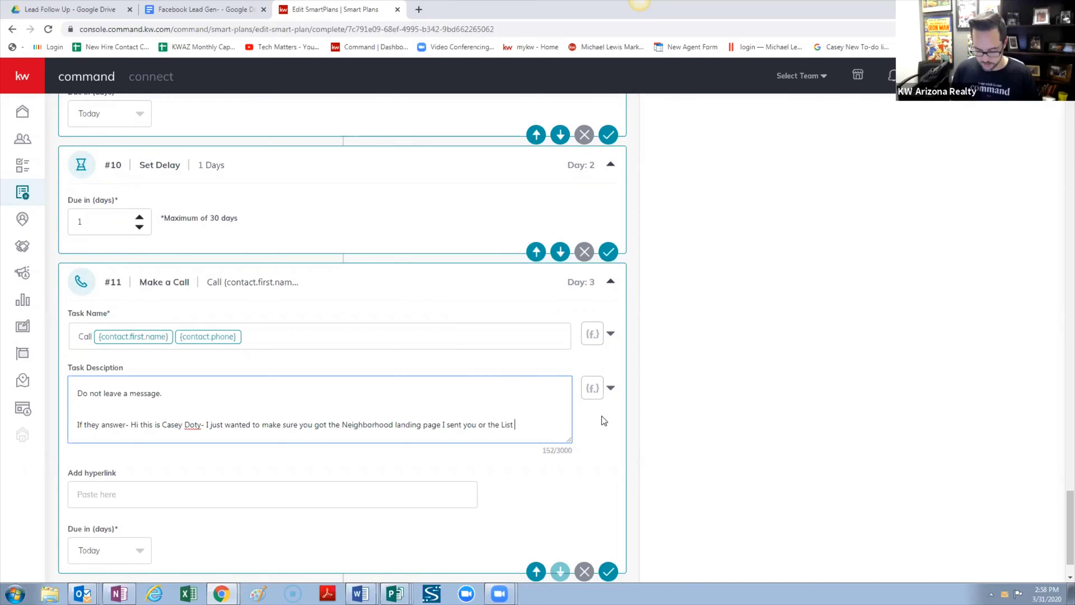
pyautogui.write('of ')
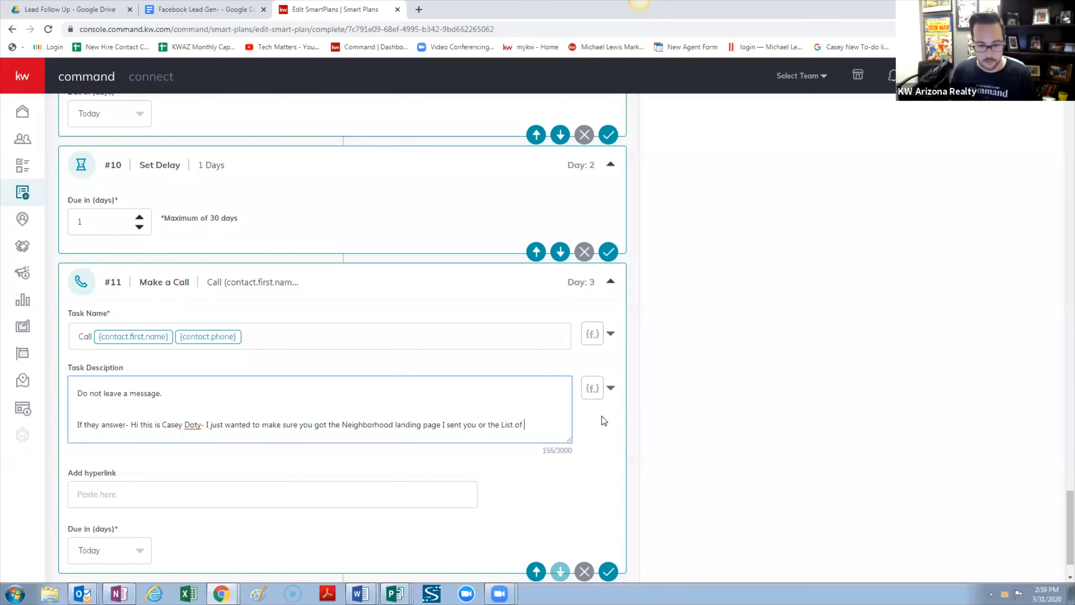
pyautogui.write('Prope')
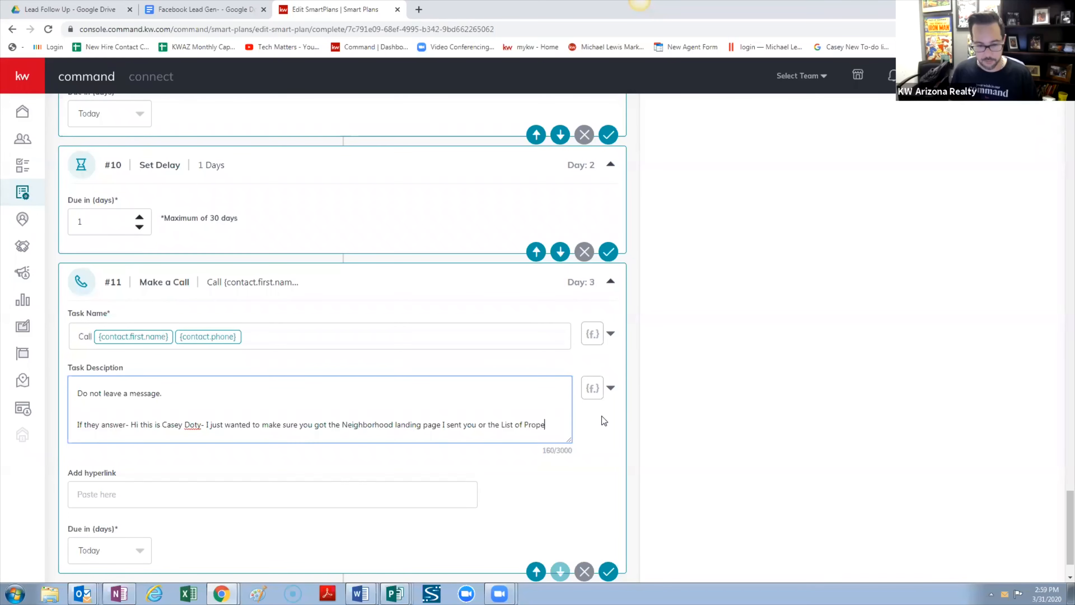
pyautogui.write('rties')
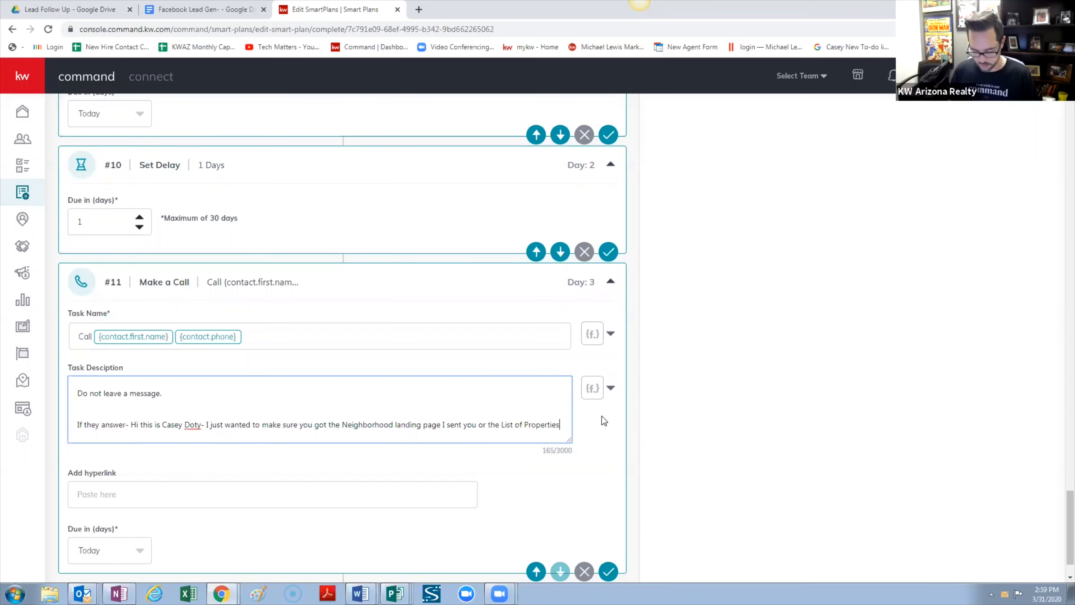
pyautogui.write(' I sent')
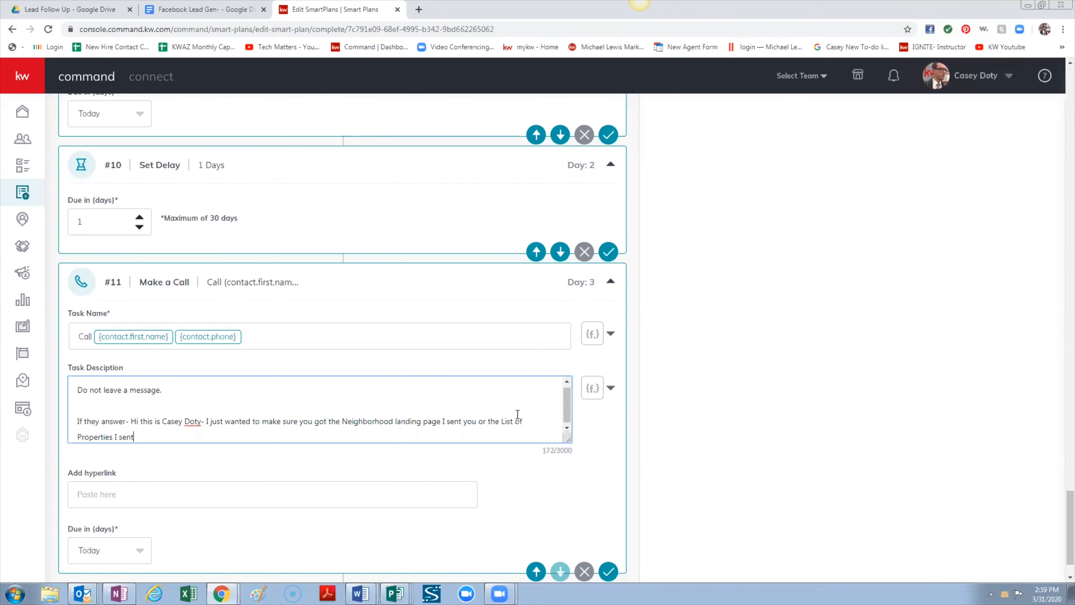
pyautogui.write('.')
pyautogui.moveTo(343, 421); pyautogui.dragTo(398, 432)
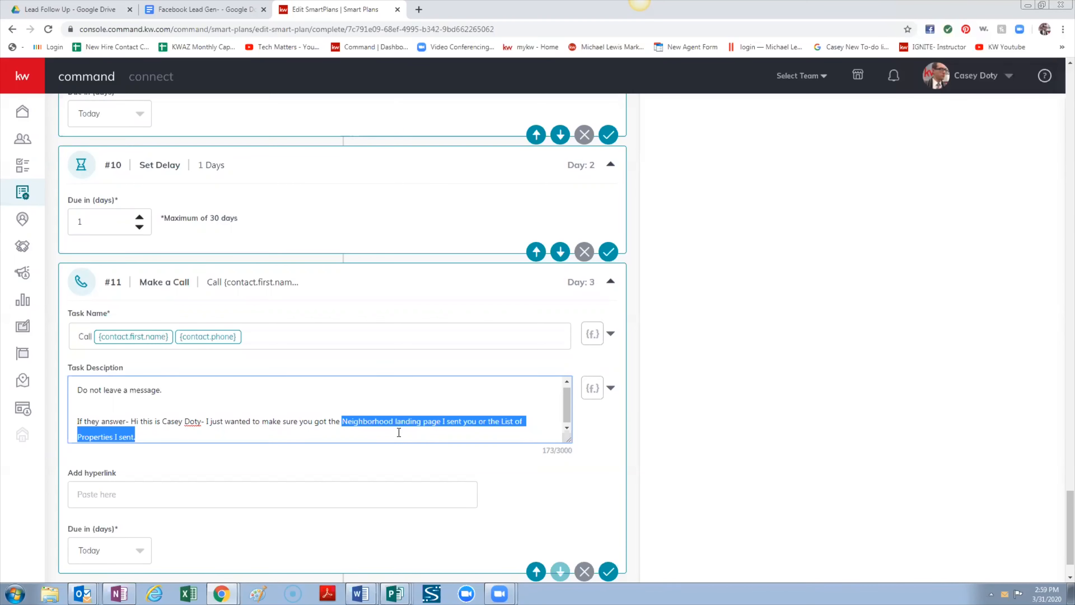
pyautogui.write('inform')
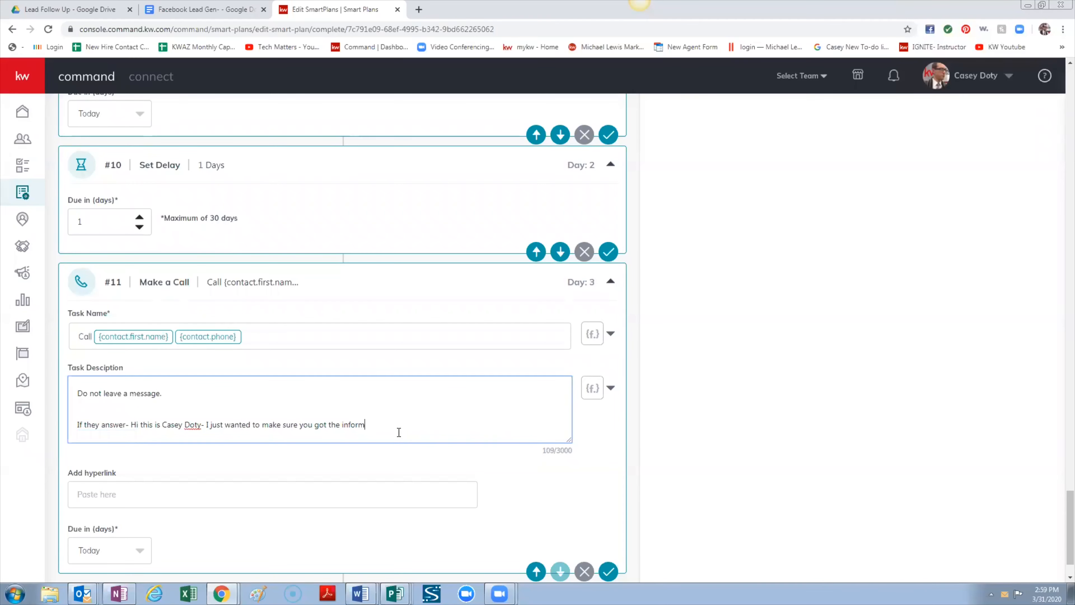
pyautogui.write('ation on the prop')
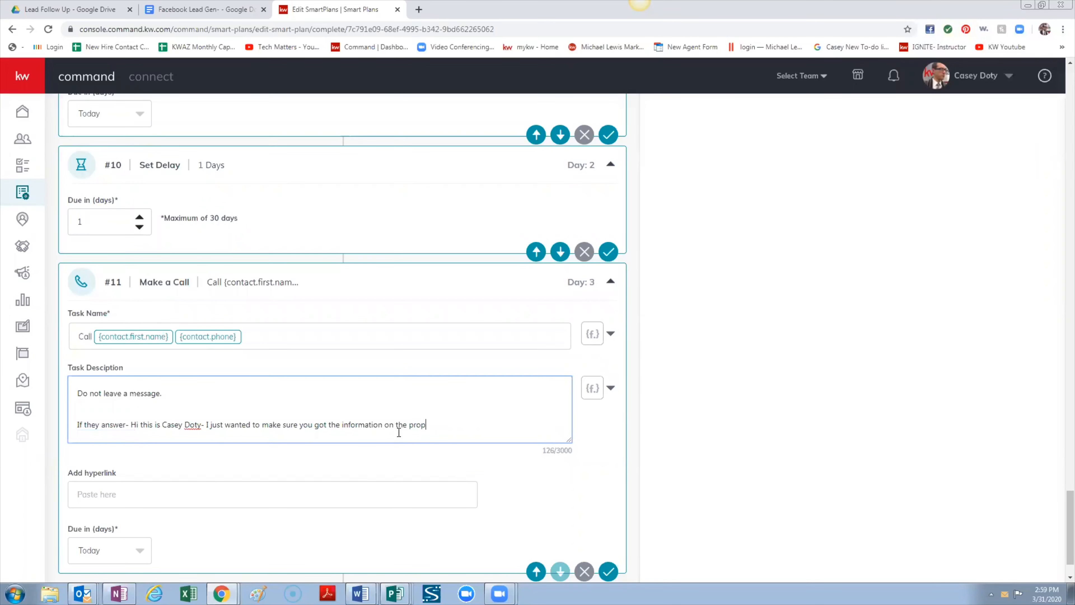
pyautogui.press('BackSpace')
pyautogui.press('BackSpace')
pyautogui.press('BackSpace')
pyautogui.press('BackSpace')
pyautogui.press('BackSpace')
pyautogui.press('BackSpace')
pyautogui.press('BackSpace')
pyautogui.press('BackSpace')
pyautogui.press('BackSpace')
pyautogui.press('BackSpace')
pyautogui.press('BackSpace')
pyautogui.write('I sent you.')
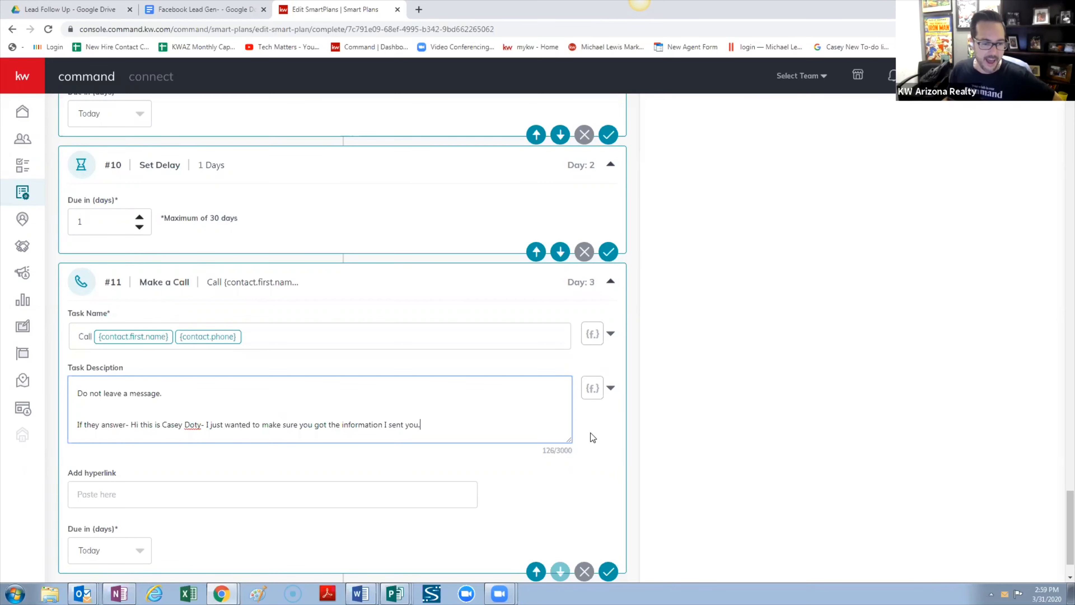
pyautogui.click(600, 427)
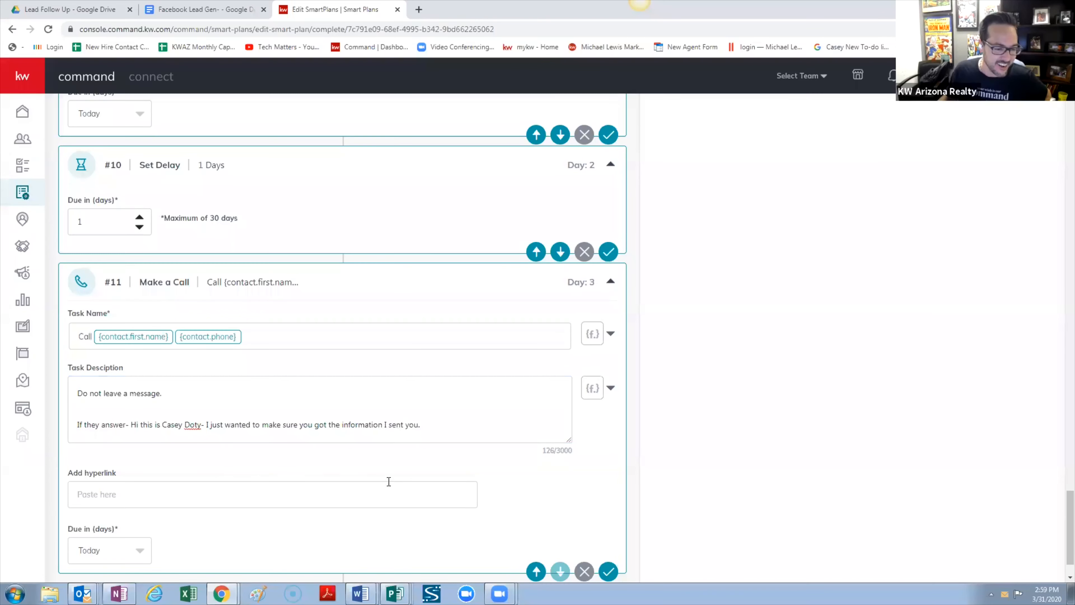
pyautogui.scroll(-1, 229, 428)
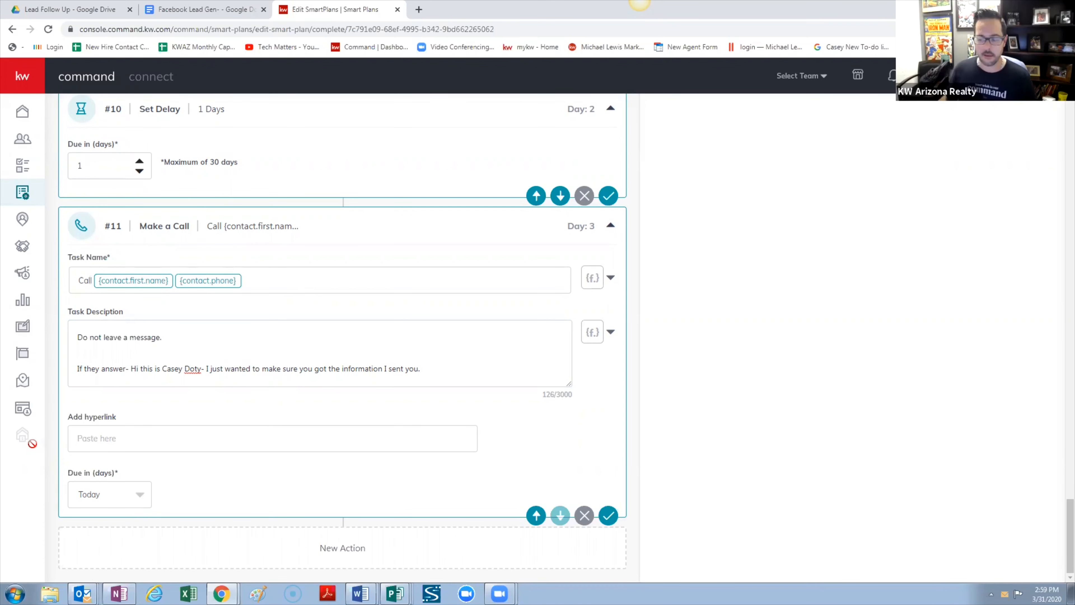
# Scroll up to the action cards and back down to the new empty SMS step #12
pyautogui.scroll(20, 894, 326)
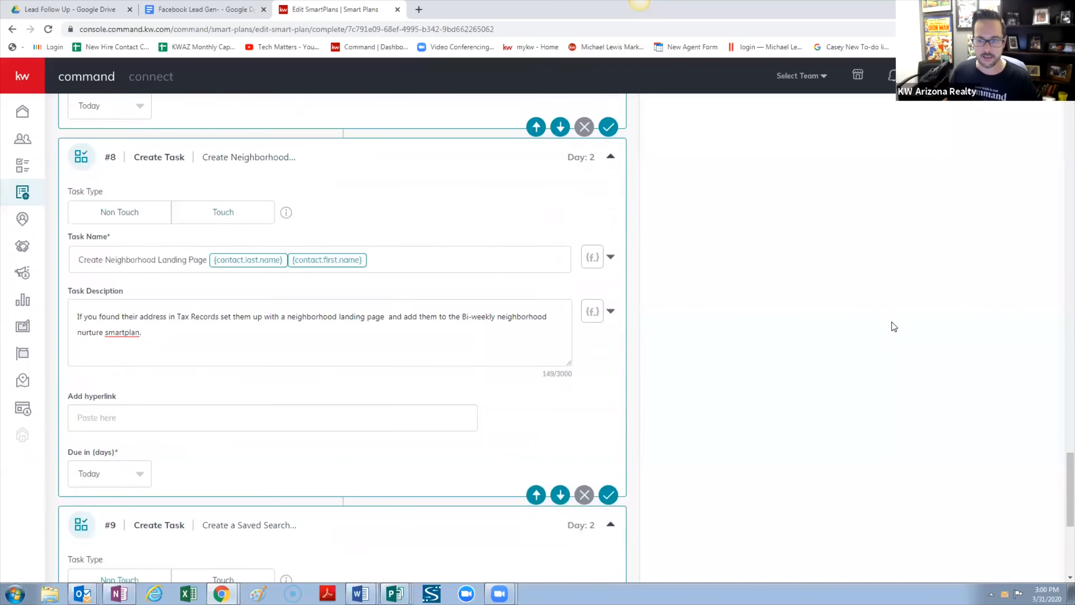
pyautogui.scroll(10, 892, 322)
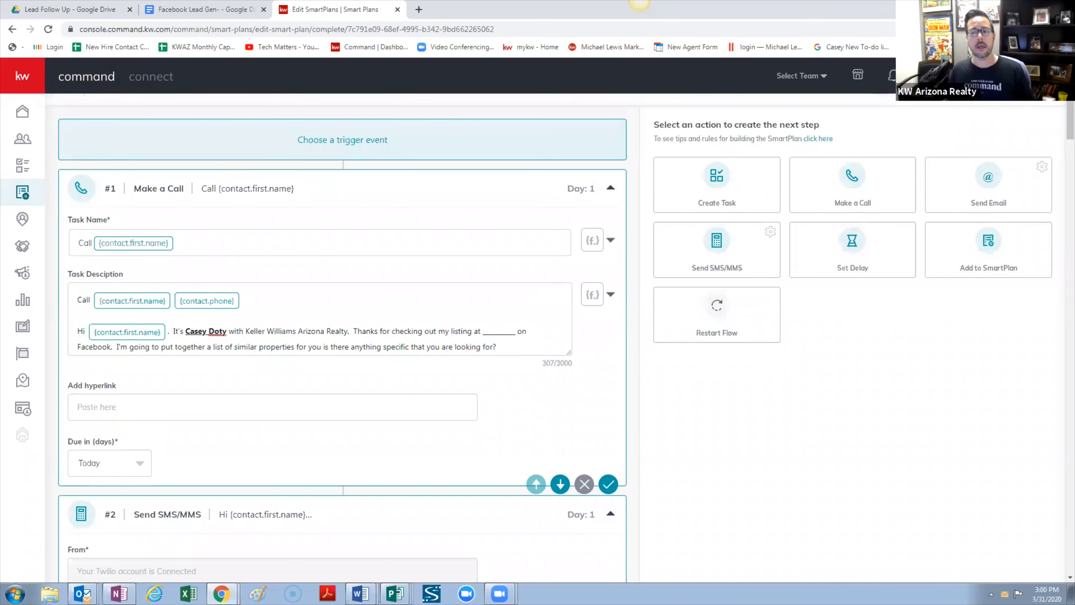
pyautogui.scroll(-1, 1060, 151)
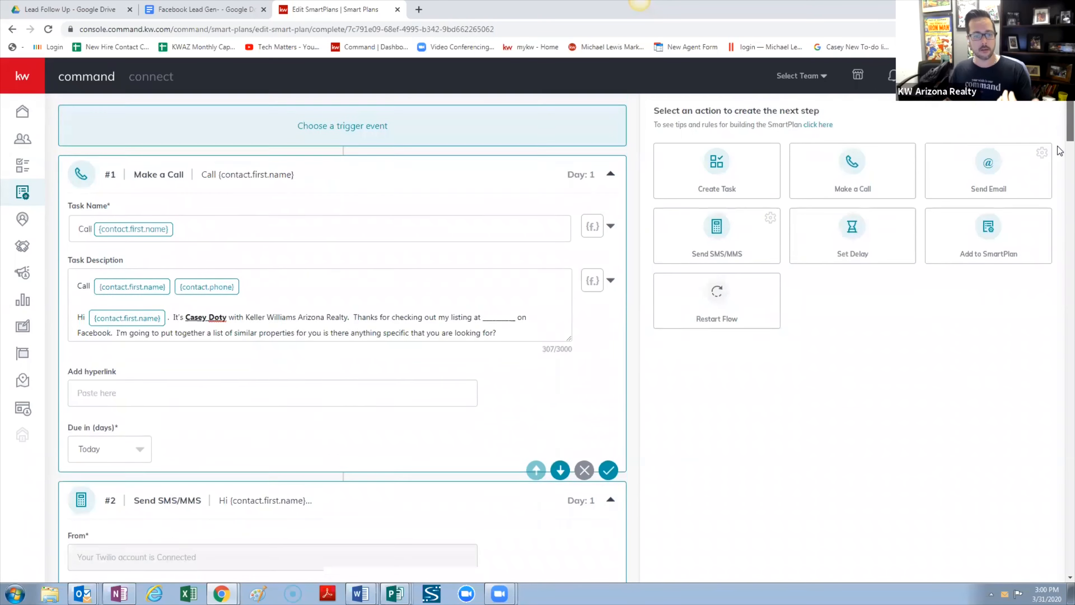
pyautogui.scroll(-20, 1060, 150)
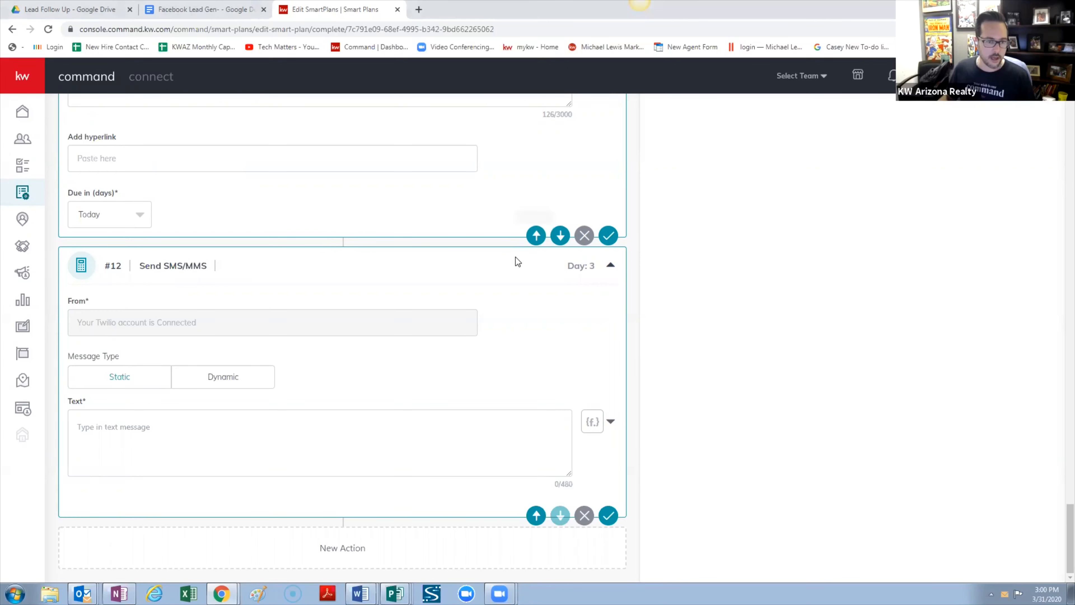
# Copy the 'Hi…' greeting text from the call script and paste it into the #12 SMS body
pyautogui.scroll(5, 283, 256)
pyautogui.moveTo(429, 312); pyautogui.dragTo(105, 313)
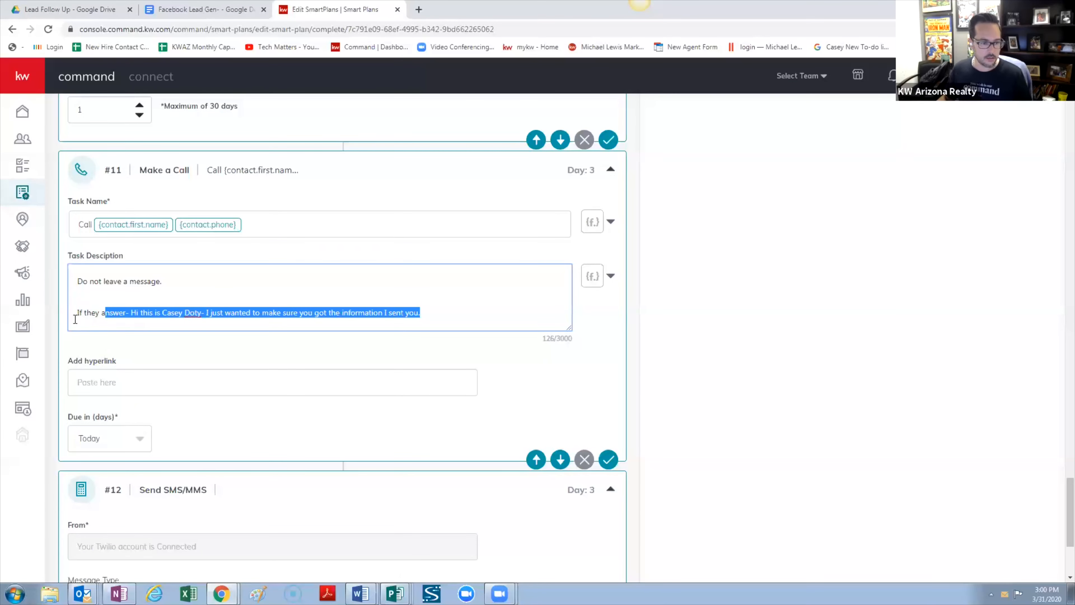
pyautogui.hotkey('shift', 'Right')
pyautogui.hotkey('shift', 'Right')
pyautogui.hotkey('shift', 'Right')
pyautogui.hotkey('shift', 'Right')
pyautogui.hotkey('shift', 'Right')
pyautogui.hotkey('shift', 'Right')
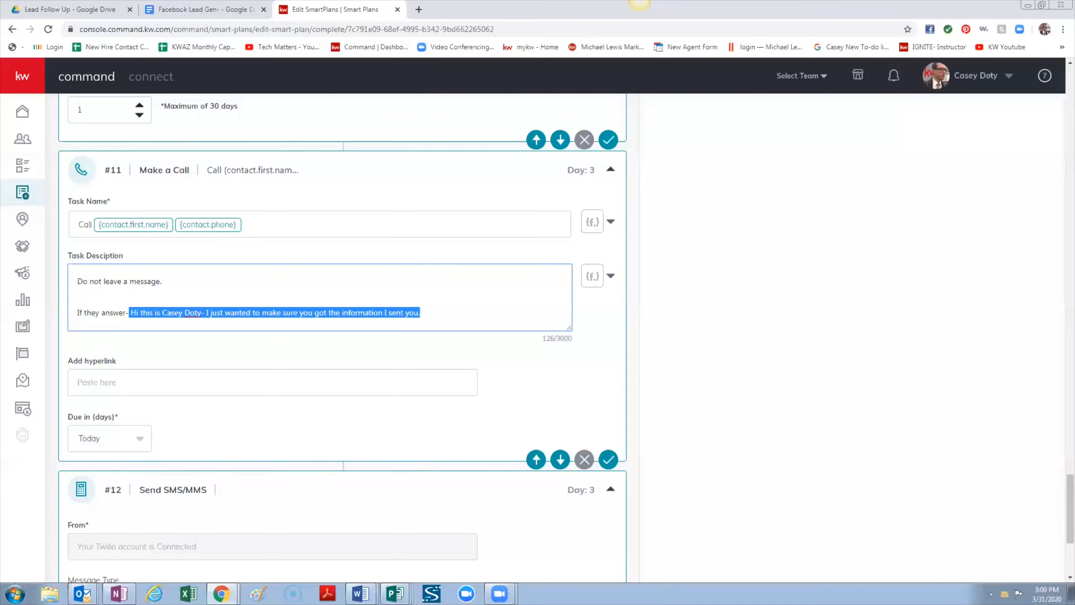
pyautogui.click(639, 2)
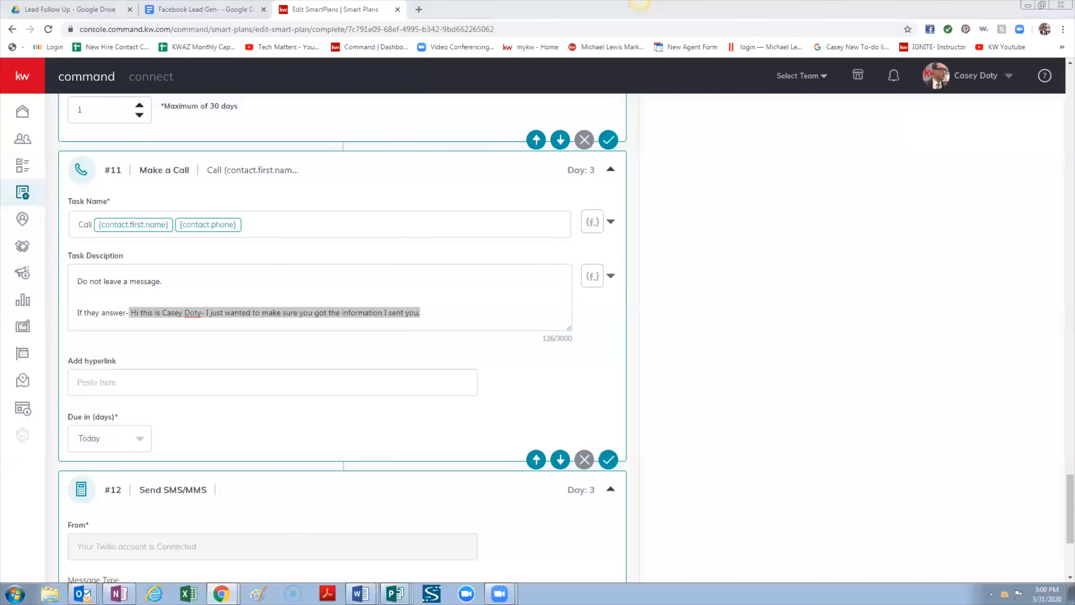
pyautogui.scroll(-4, 202, 434)
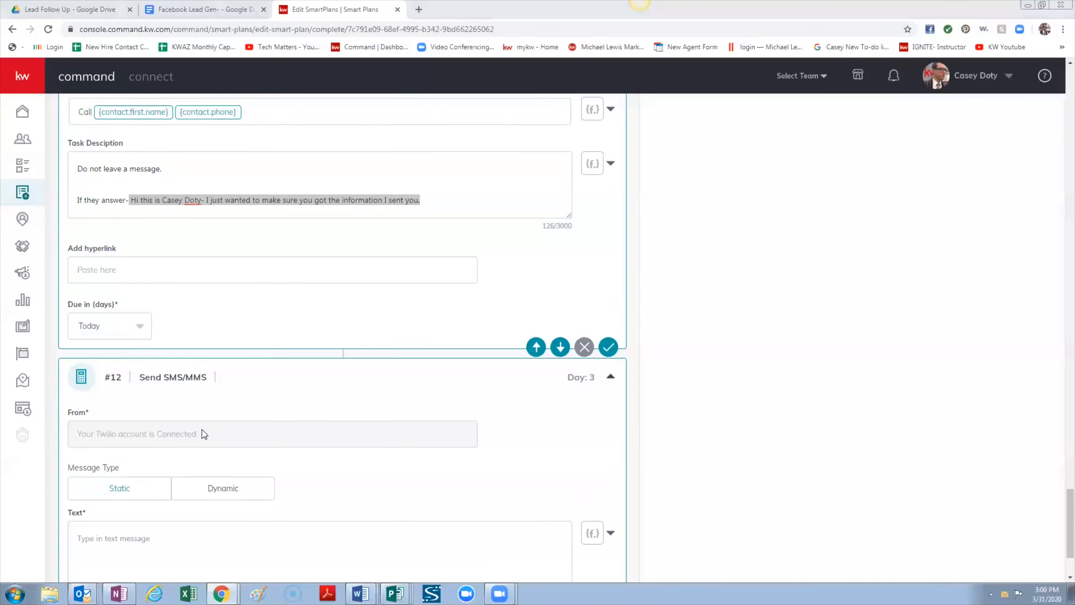
pyautogui.click(203, 477)
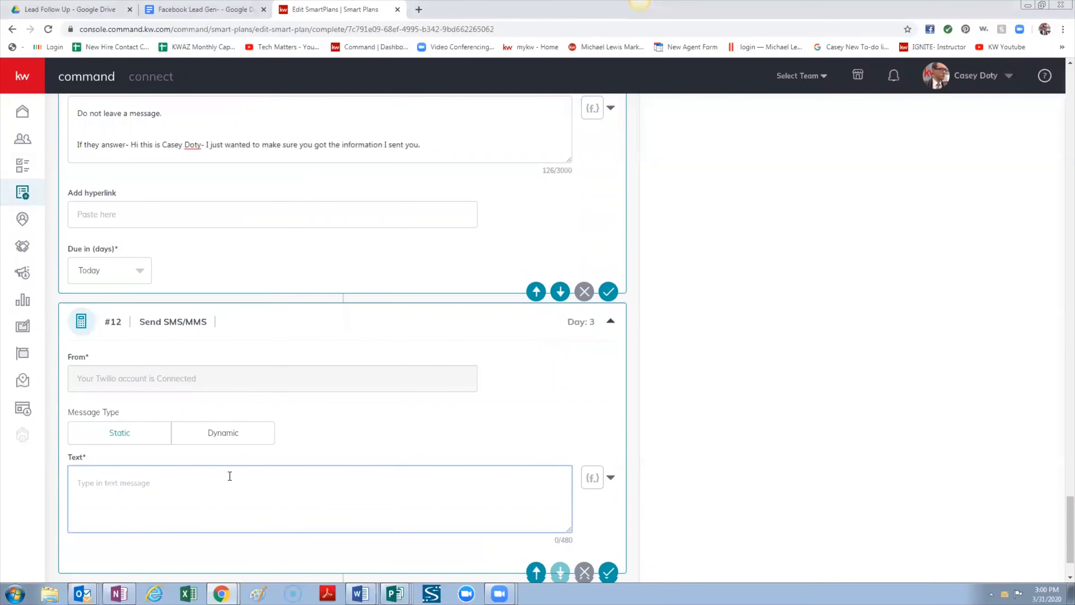
pyautogui.write('Hi FIRST NAME.  This is Agent Name, Just wanted to make sure you got Neighborhood landing/List of properties I sent you.')
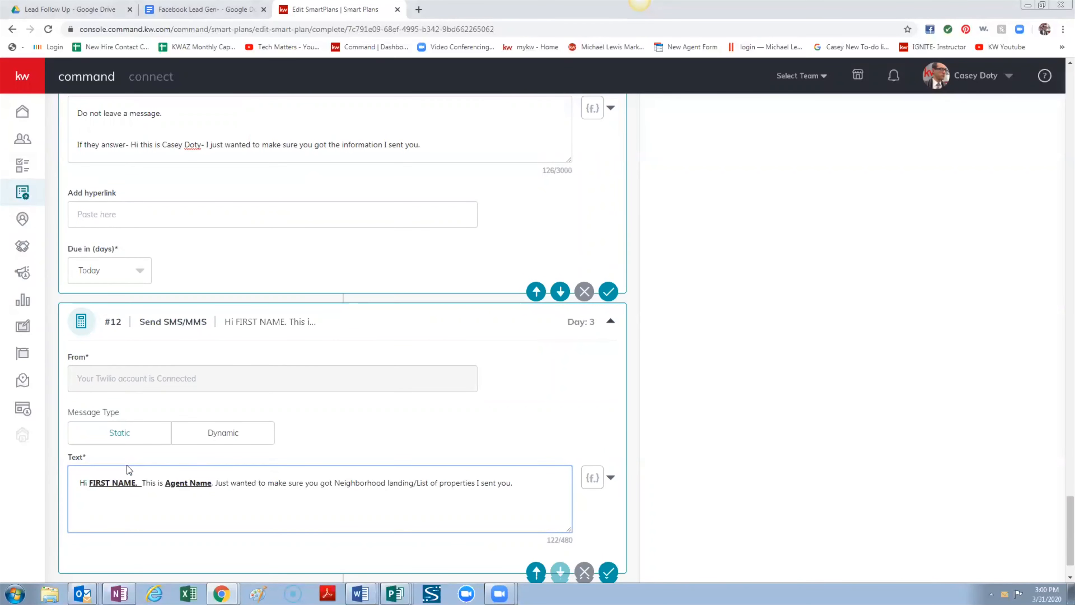
# Delete the FIRST NAME placeholder and the extra space after 'Hi', and show the merge fields
pyautogui.moveTo(139, 483); pyautogui.dragTo(85, 482)
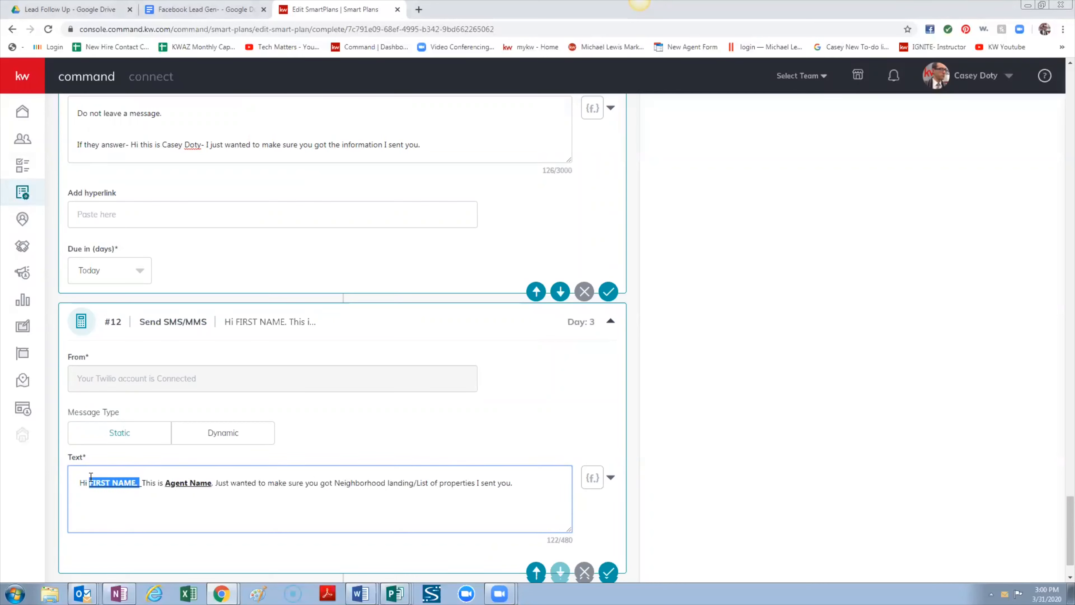
pyautogui.press('BackSpace')
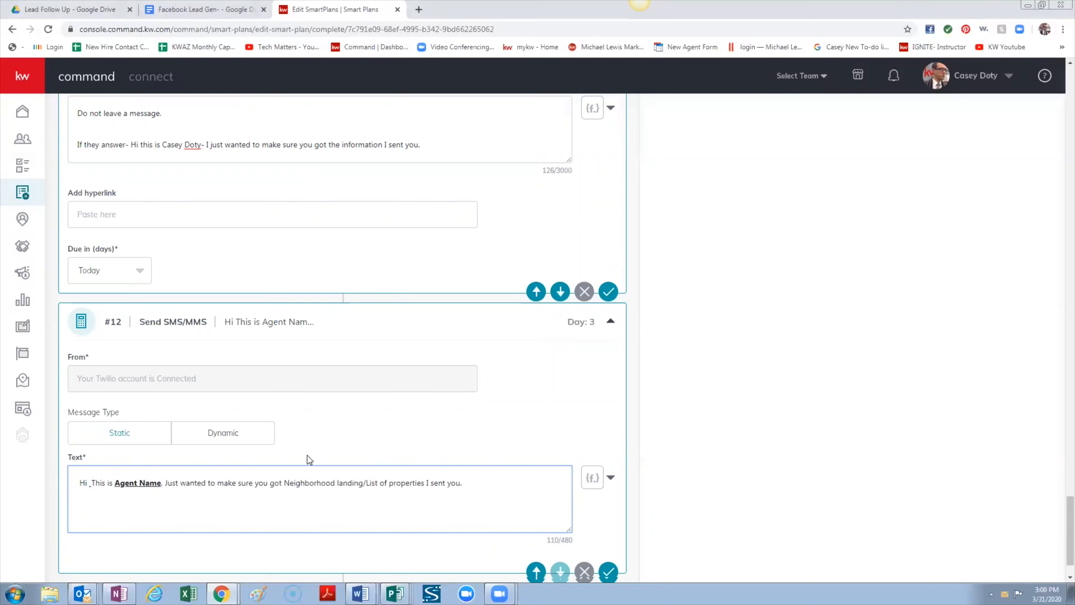
pyautogui.press('Delete')
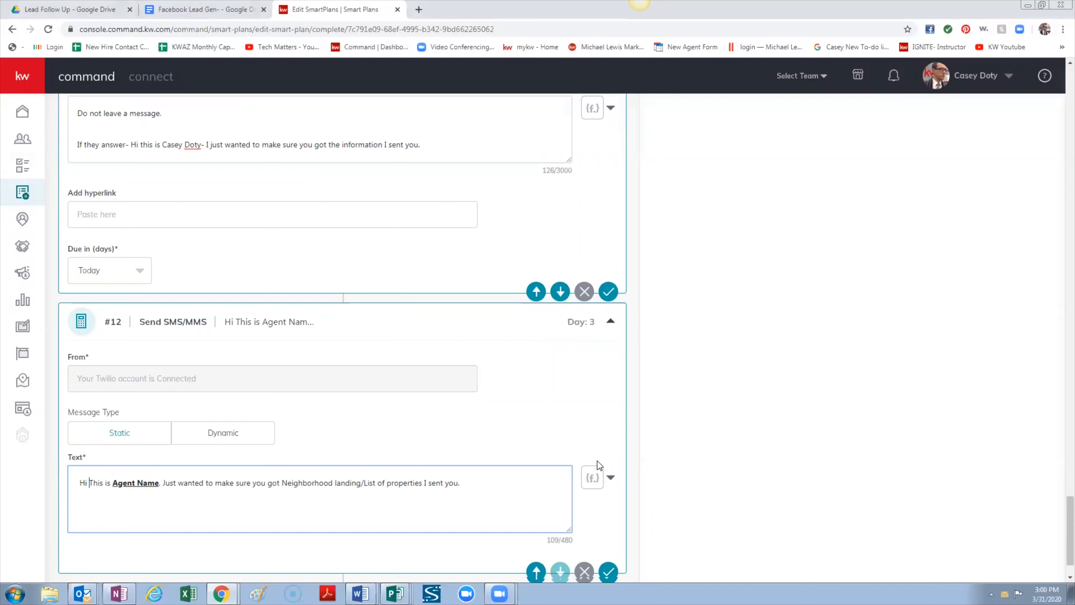
pyautogui.click(611, 478)
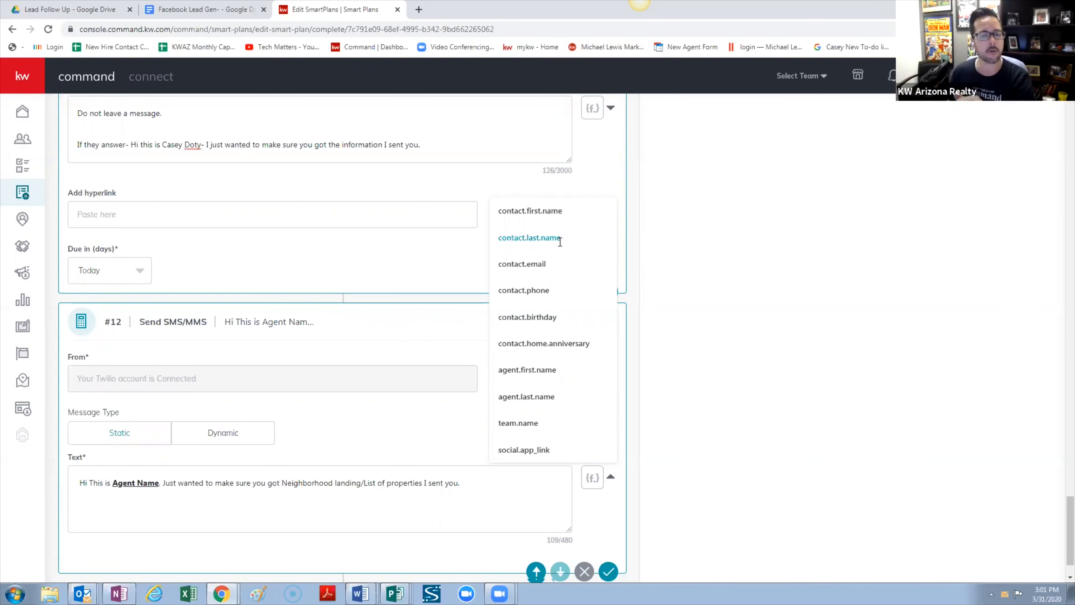
# Insert the contact.first.name merge field right after 'Hi' in the SMS text
pyautogui.click(553, 211)
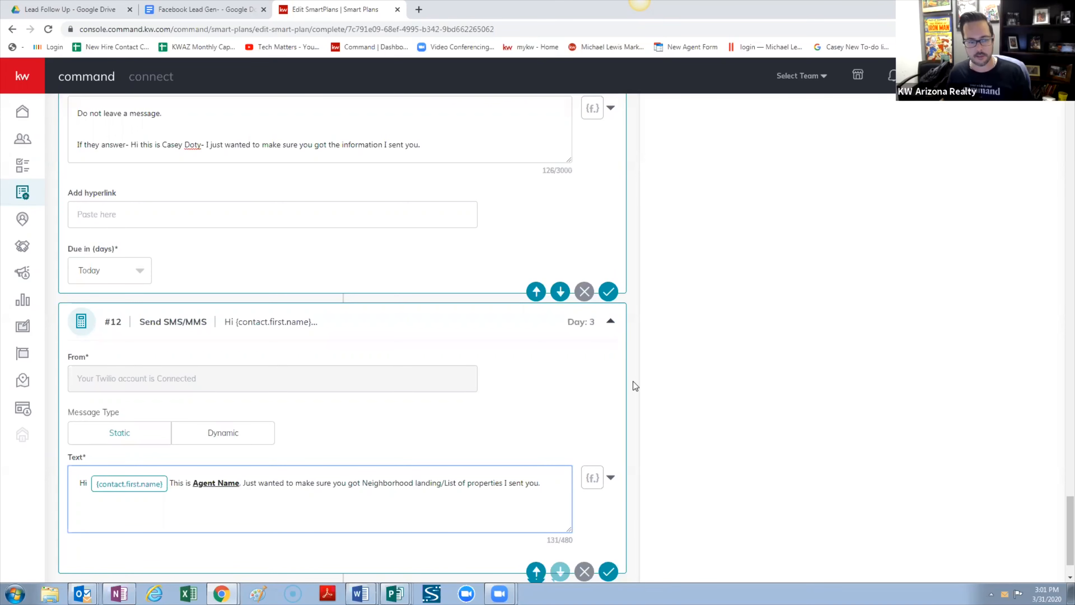
pyautogui.scroll(5, 398, 382)
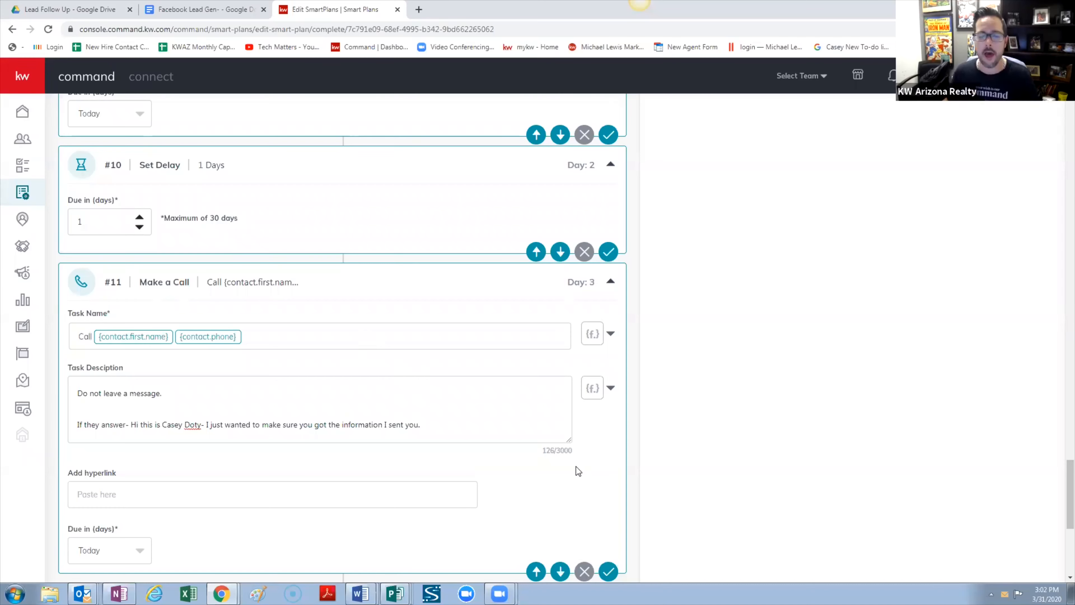
# Replace the 'Agent Name' placeholder in the SMS with the agent's own name
pyautogui.scroll(-5, 583, 464)
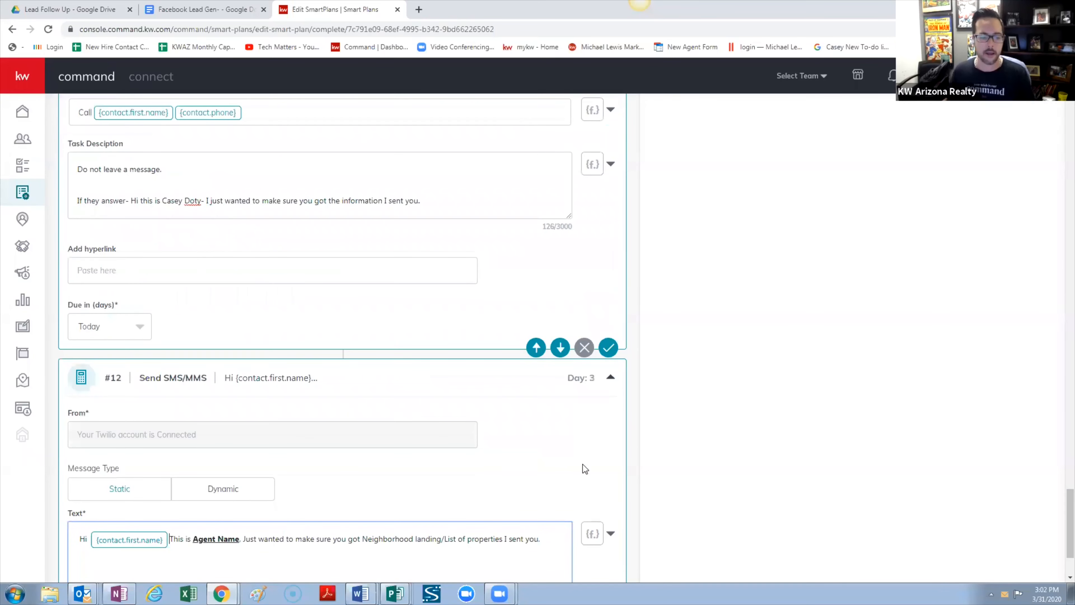
pyautogui.scroll(-3, 583, 464)
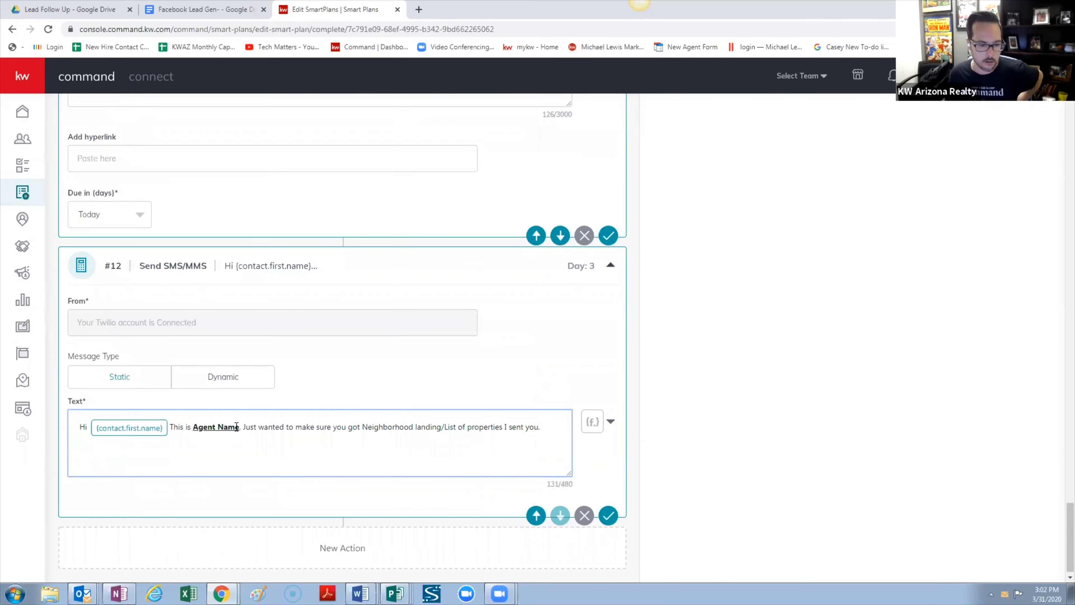
pyautogui.moveTo(236, 426); pyautogui.dragTo(217, 429)
pyautogui.press('Delete')
pyautogui.press('Delete')
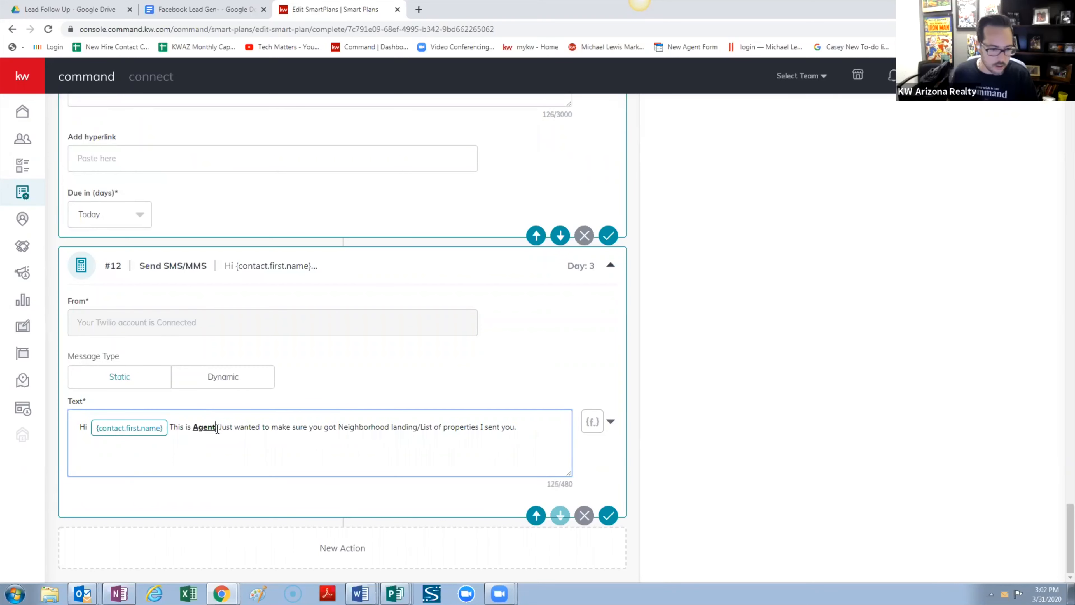
pyautogui.press('BackSpace')
pyautogui.press('BackSpace')
pyautogui.press('BackSpace')
pyautogui.press('BackSpace')
pyautogui.press('BackSpace')
pyautogui.write('Casey Doty.')
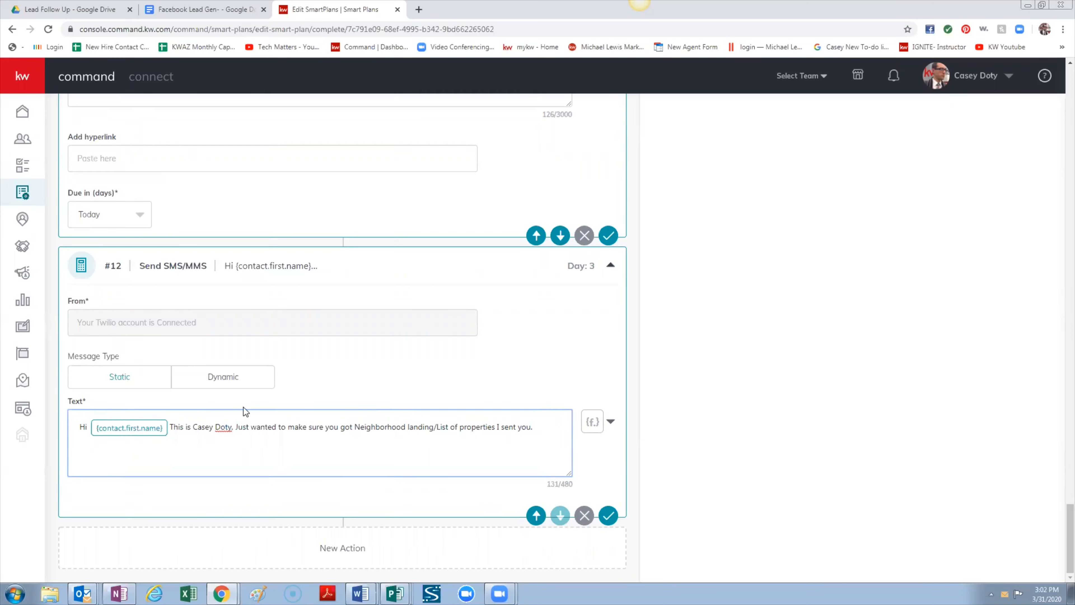
# Lowercase 'Just' and replace 'Neighborhood landing/List of properties' with 'information'
pyautogui.click(237, 428)
pyautogui.press('Delete')
pyautogui.write('j')
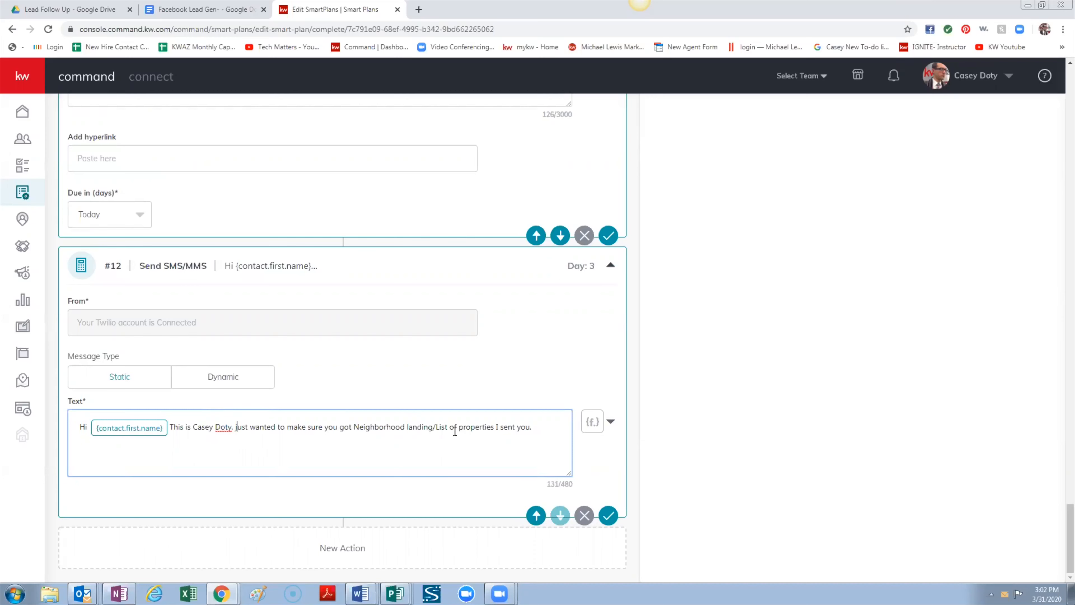
pyautogui.moveTo(447, 427); pyautogui.dragTo(355, 427)
pyautogui.press('BackSpace')
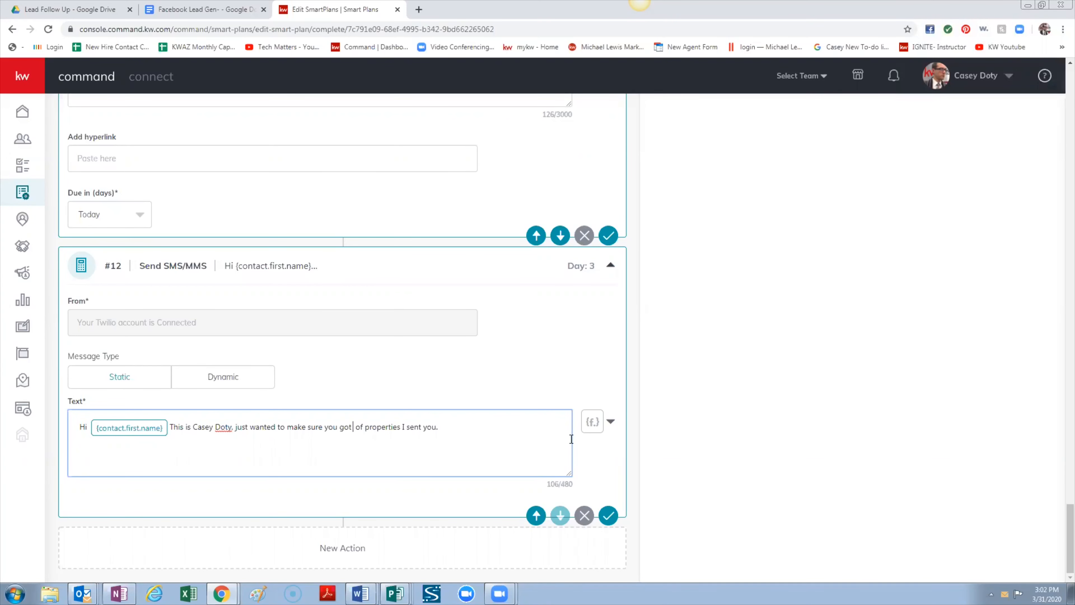
pyautogui.write('information')
pyautogui.press('Delete')
pyautogui.press('Delete')
pyautogui.press('Delete')
pyautogui.press('Delete')
pyautogui.press('Delete')
pyautogui.press('Delete')
pyautogui.press('Delete')
pyautogui.press('Delete')
pyautogui.press('Delete')
pyautogui.press('Delete')
pyautogui.press('Delete')
pyautogui.press('Delete')
pyautogui.press('Delete')
pyautogui.press('Delete')
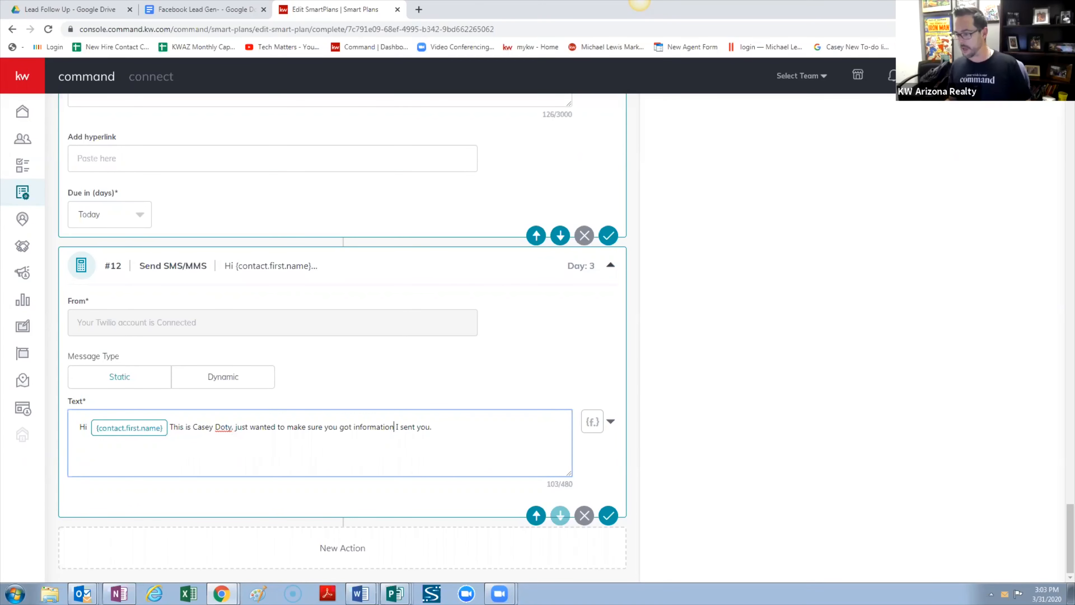
pyautogui.click(640, 1)
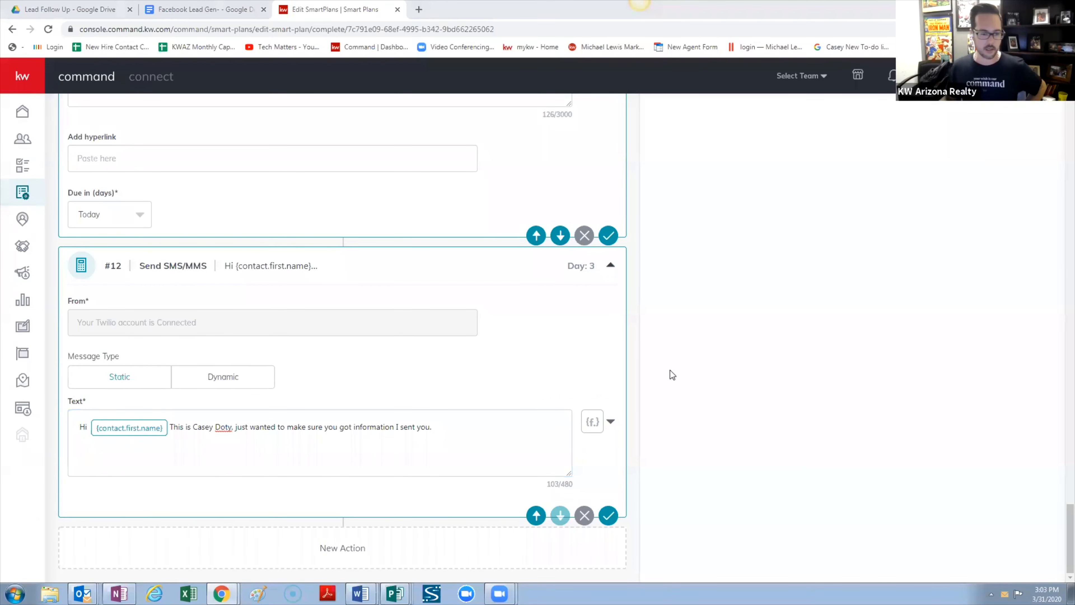
# Append a 1-day delay (#13) and a Day 4 Make a Call step (#14) after the SMS
pyautogui.scroll(15, 781, 407)
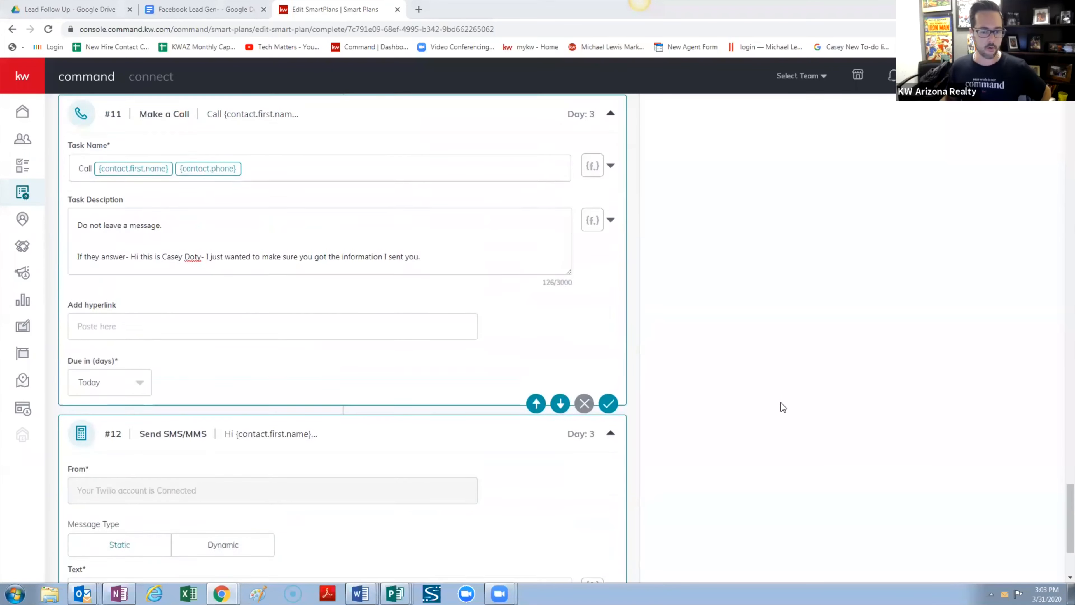
pyautogui.scroll(15, 781, 402)
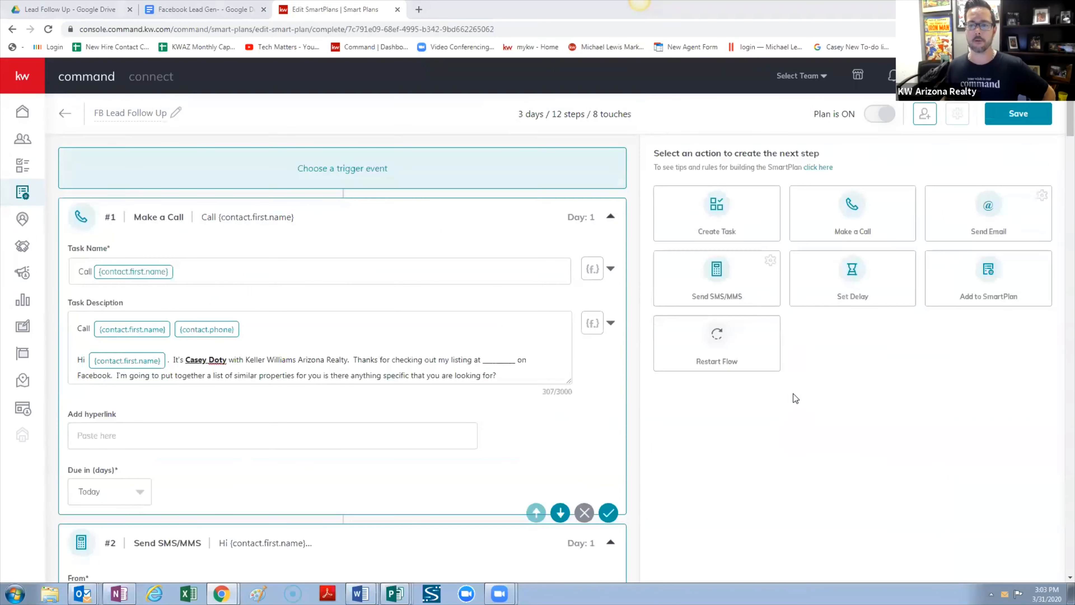
pyautogui.click(860, 280)
pyautogui.moveTo(1070, 123); pyautogui.dragTo(1067, 582)
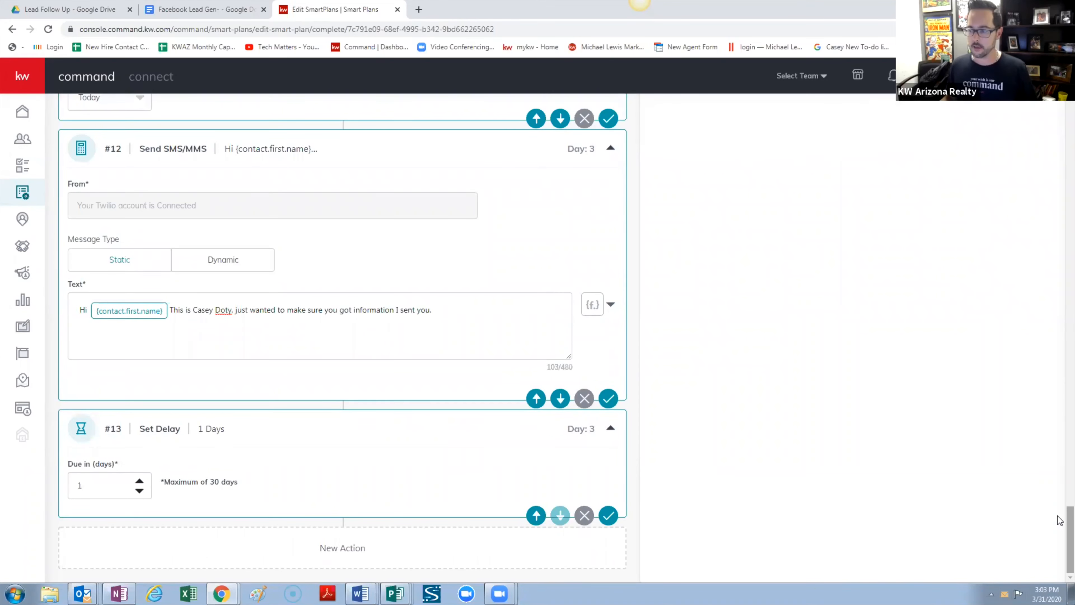
pyautogui.scroll(15, 1060, 520)
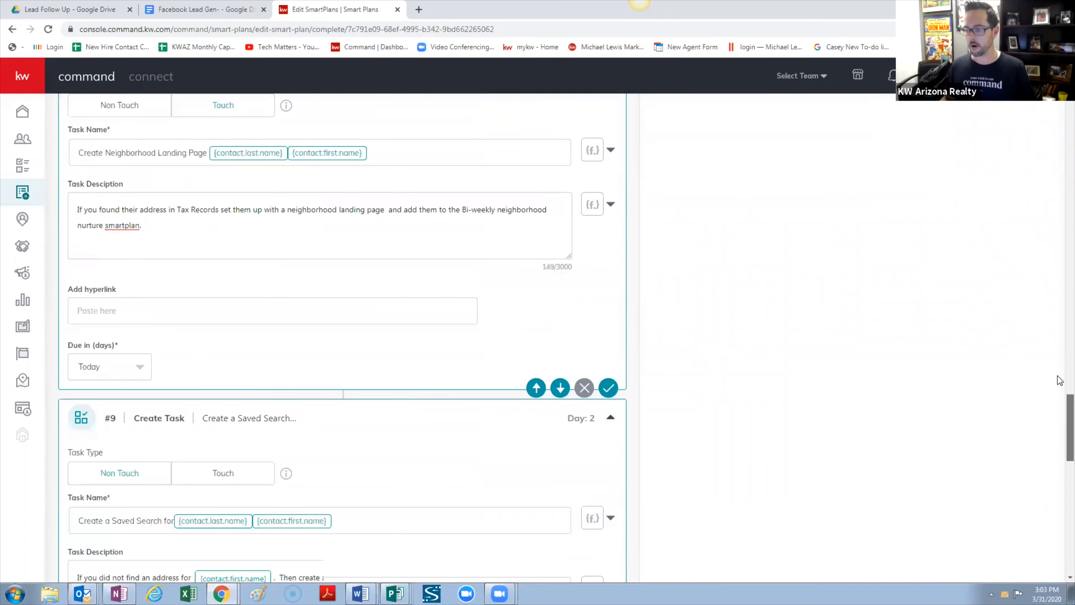
pyautogui.scroll(20, 1059, 377)
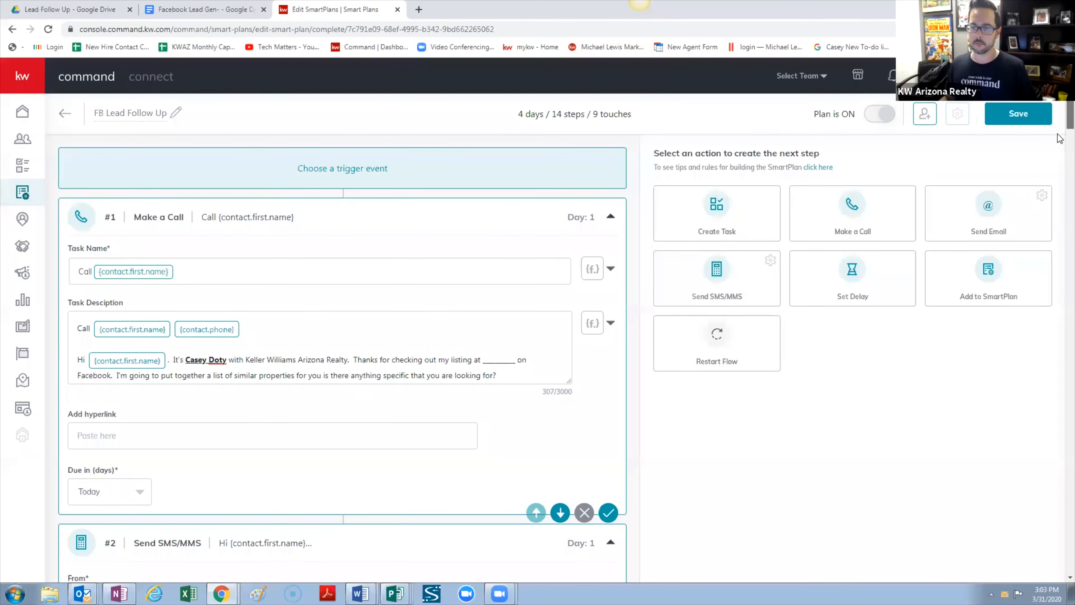
pyautogui.moveTo(1069, 121); pyautogui.dragTo(1069, 542)
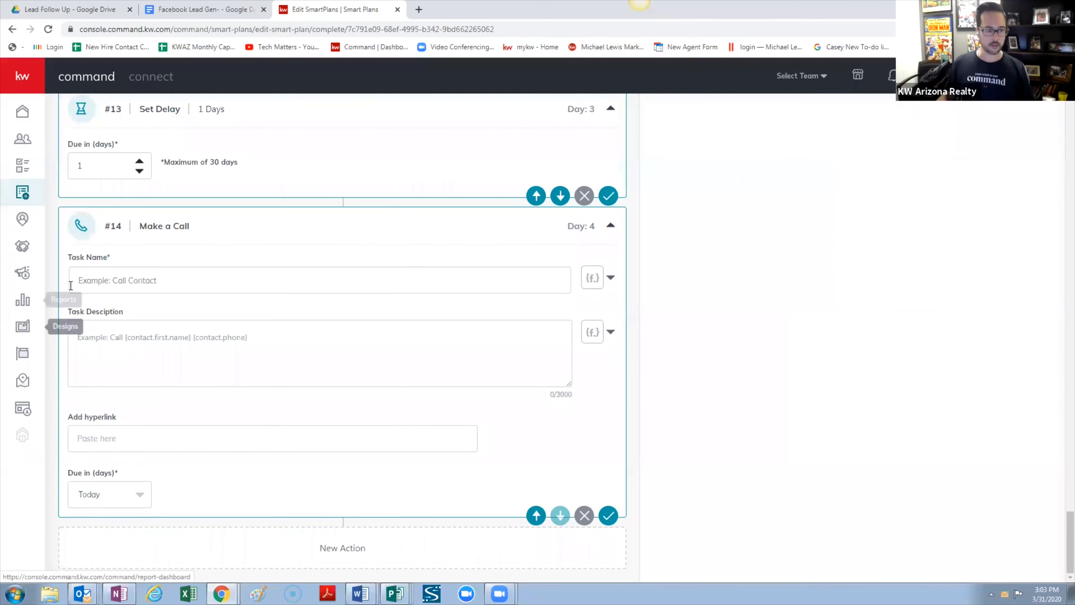
# Name the day-4 call task 'Call' plus the contact.first.name and contact.phone merge fields
pyautogui.click(325, 272)
pyautogui.write('Call')
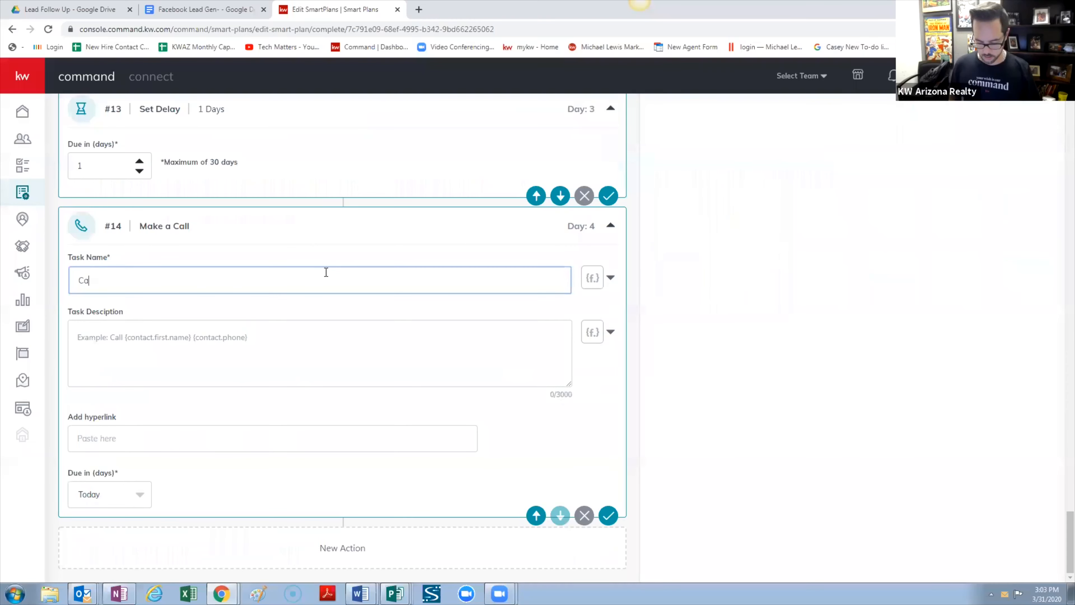
pyautogui.click(609, 279)
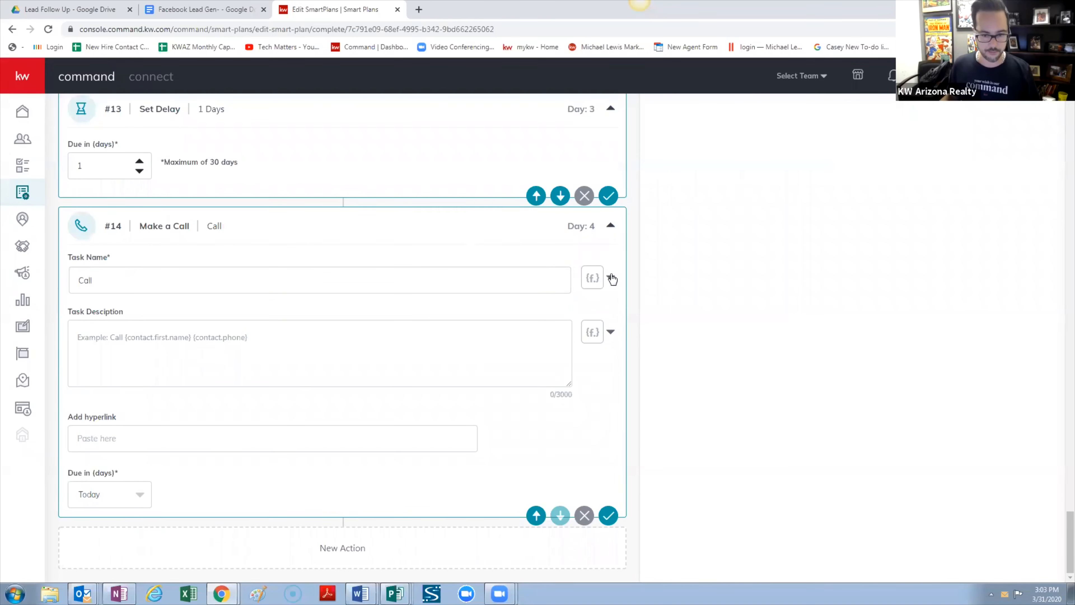
pyautogui.click(567, 305)
pyautogui.click(611, 279)
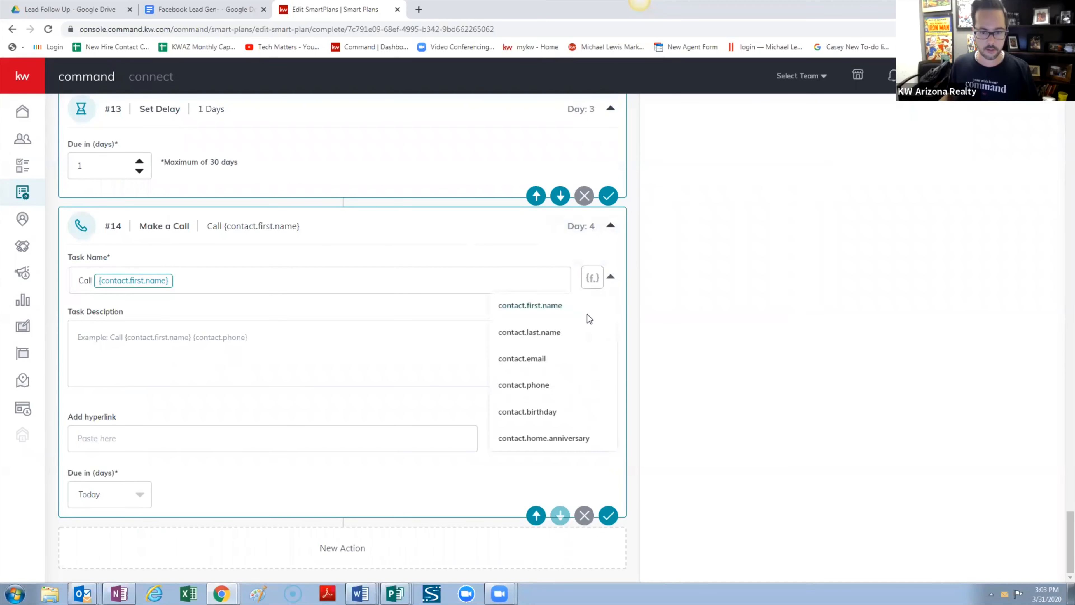
pyautogui.click(543, 384)
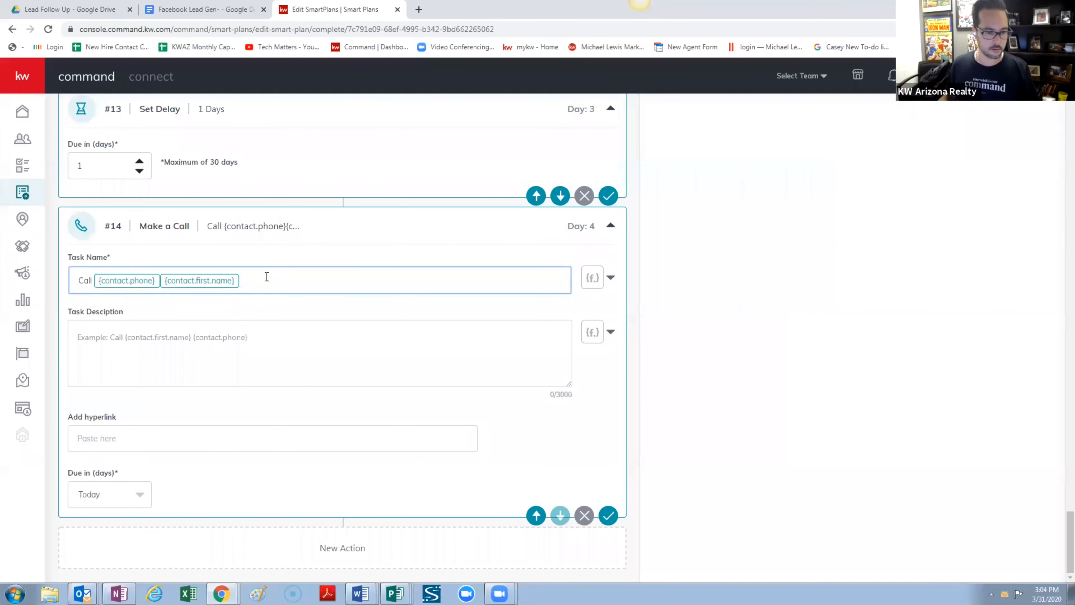
pyautogui.press('Right')
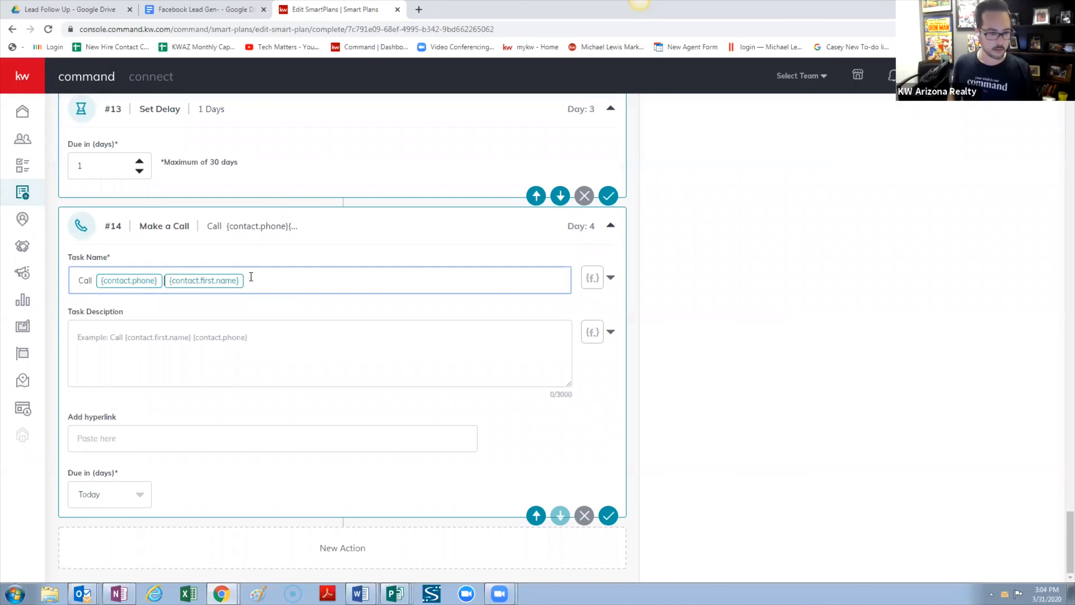
pyautogui.click(160, 337)
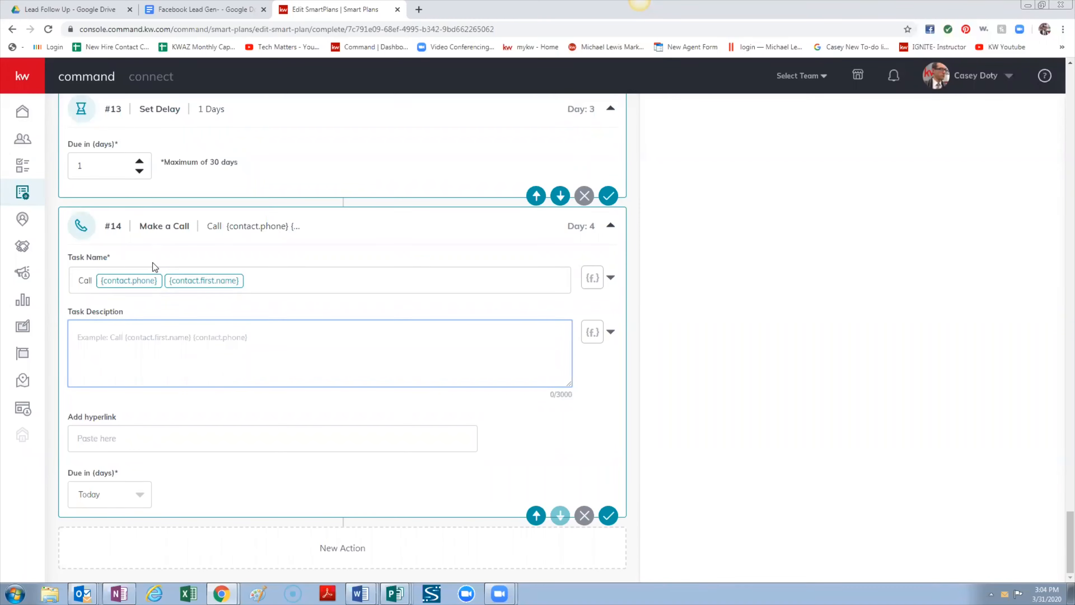
pyautogui.click(137, 282)
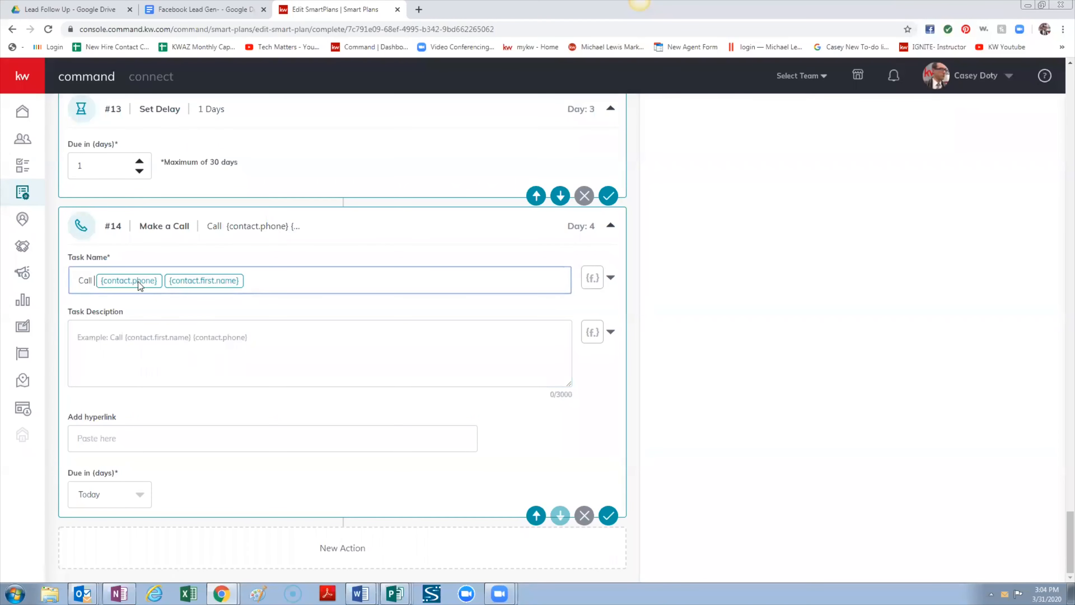
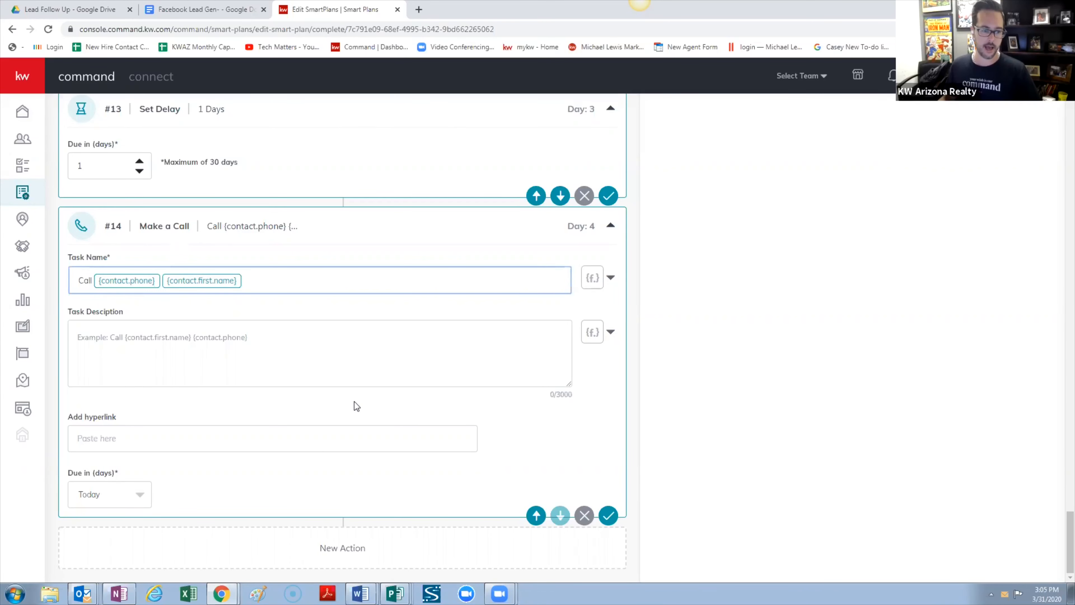
# Enter 'Leave a message' in step #14's task description and select the #12 SMS text to copy
pyautogui.click(310, 336)
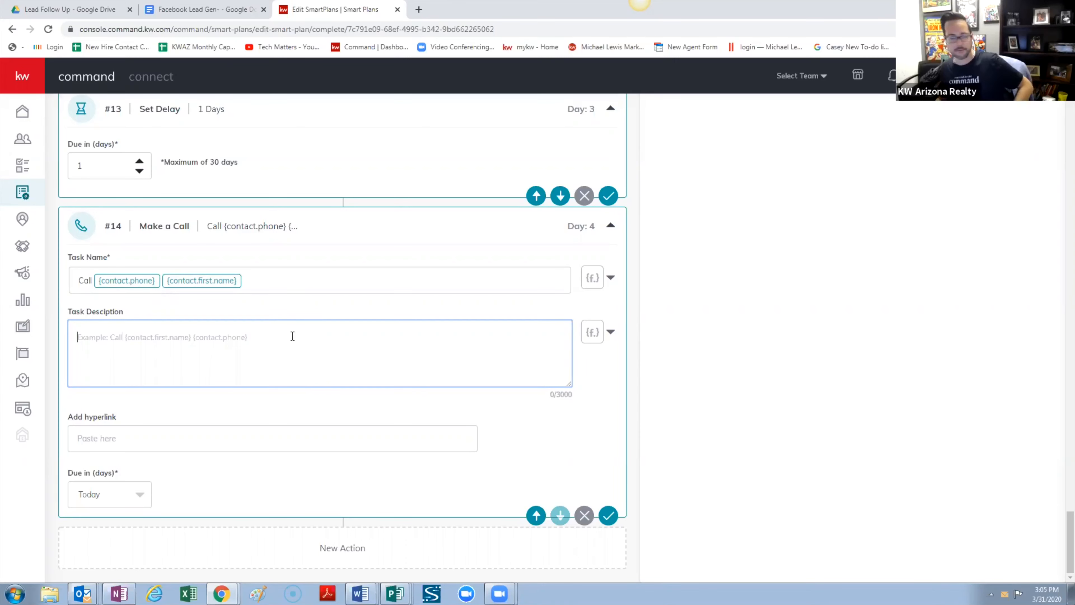
pyautogui.scroll(3, 377, 343)
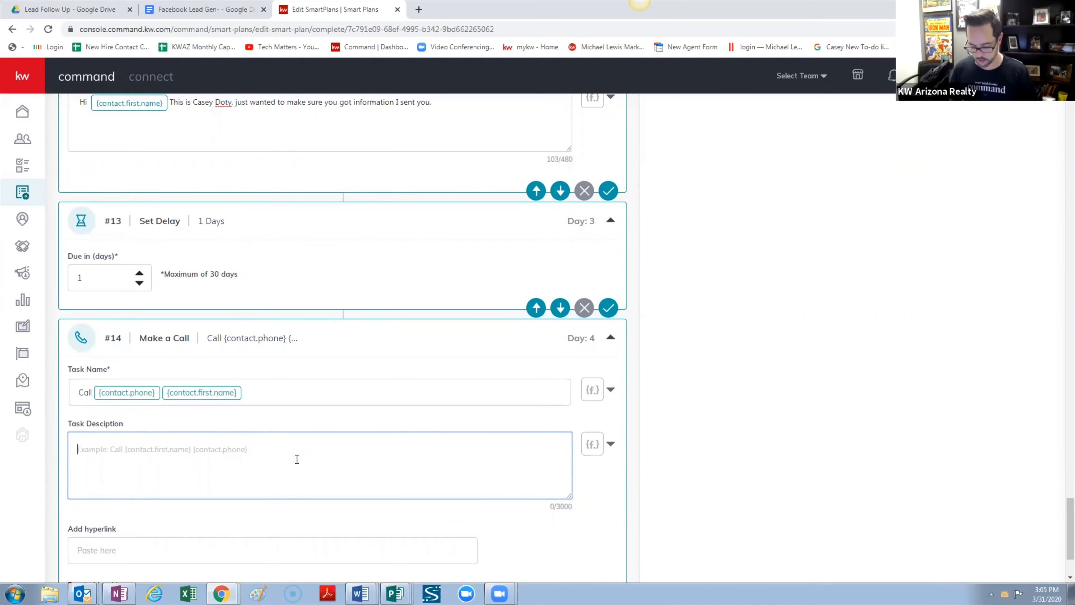
pyautogui.write('Leave a mes')
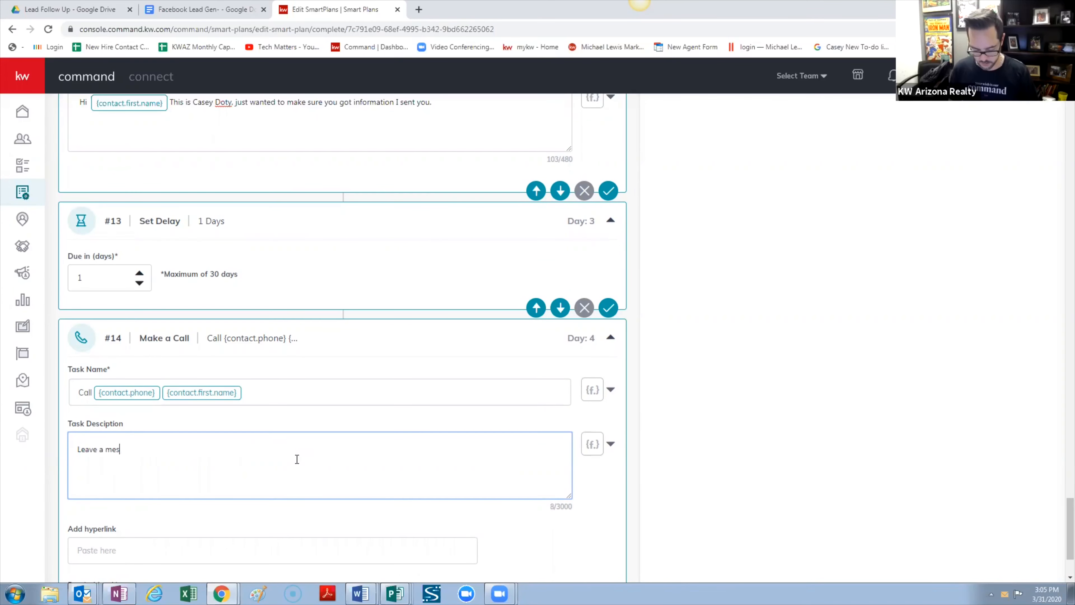
pyautogui.write('sage.')
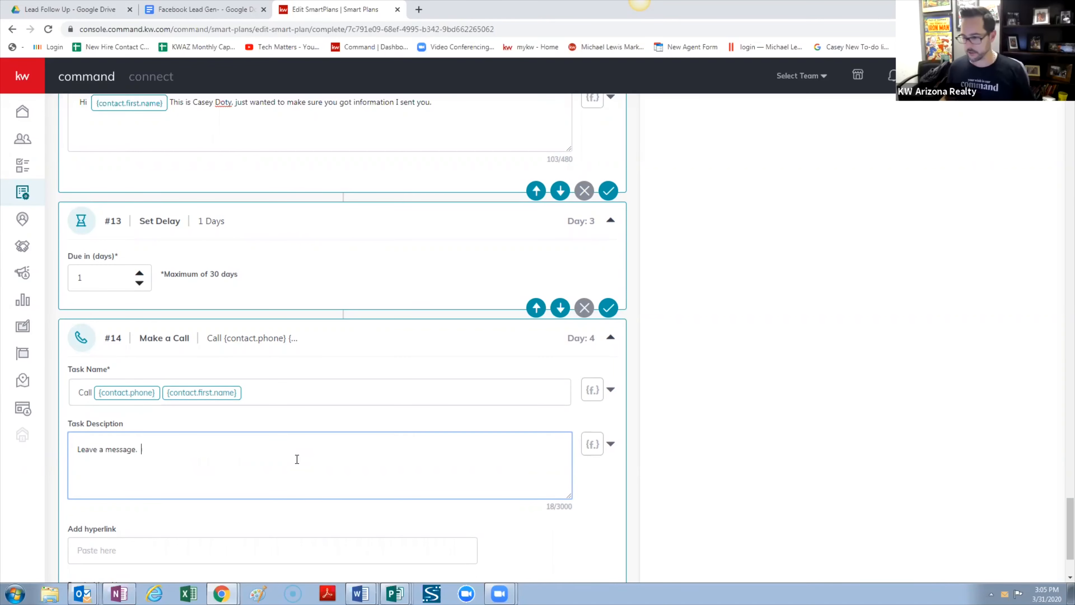
pyautogui.scroll(3, 455, 187)
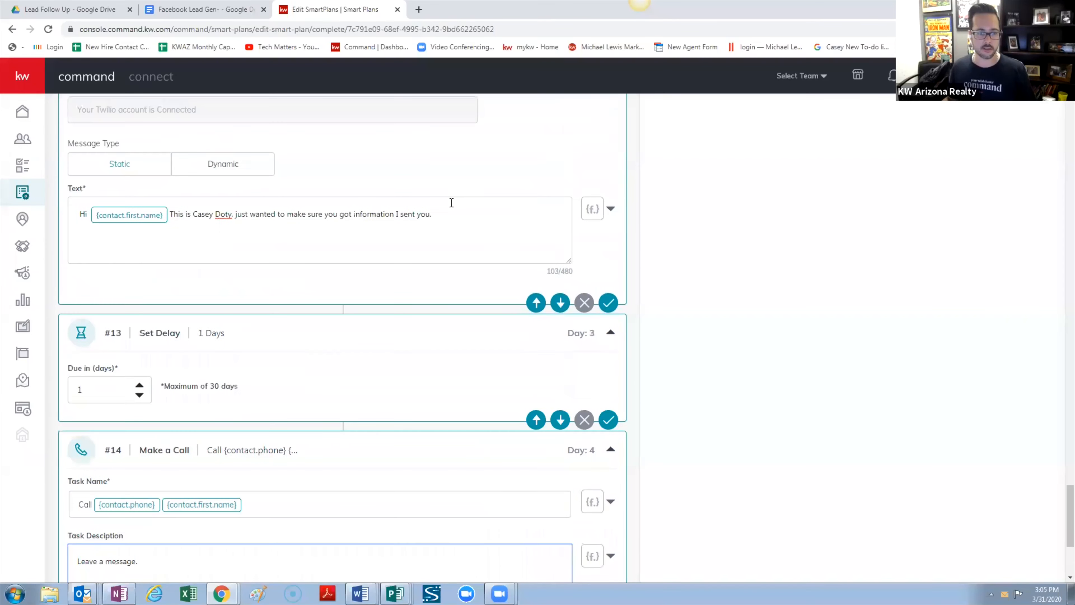
pyautogui.moveTo(451, 216); pyautogui.dragTo(173, 214)
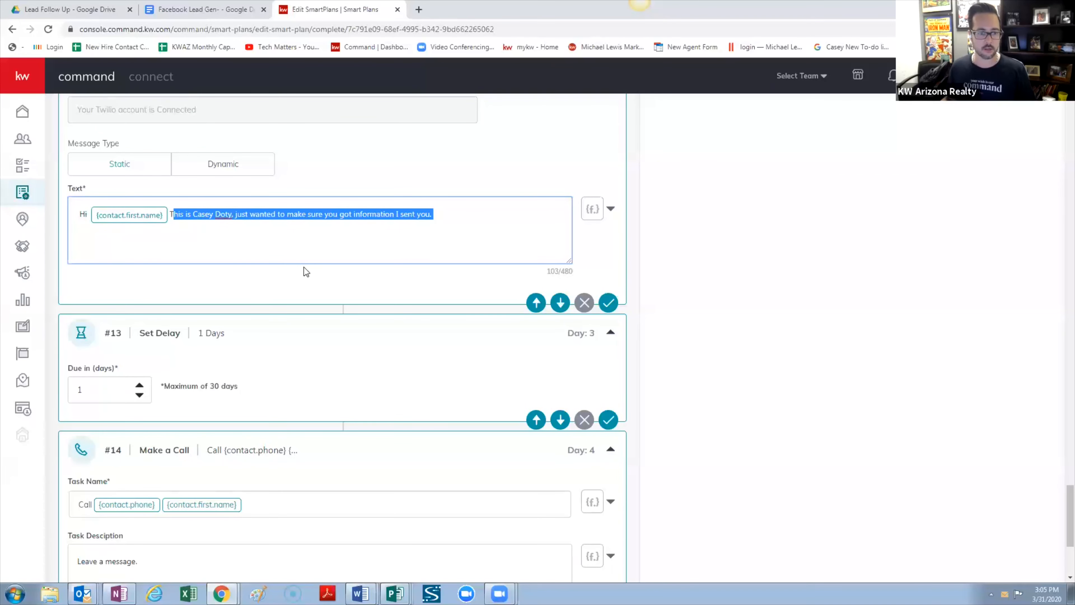
pyautogui.scroll(6, 304, 271)
pyautogui.scroll(-3, 304, 273)
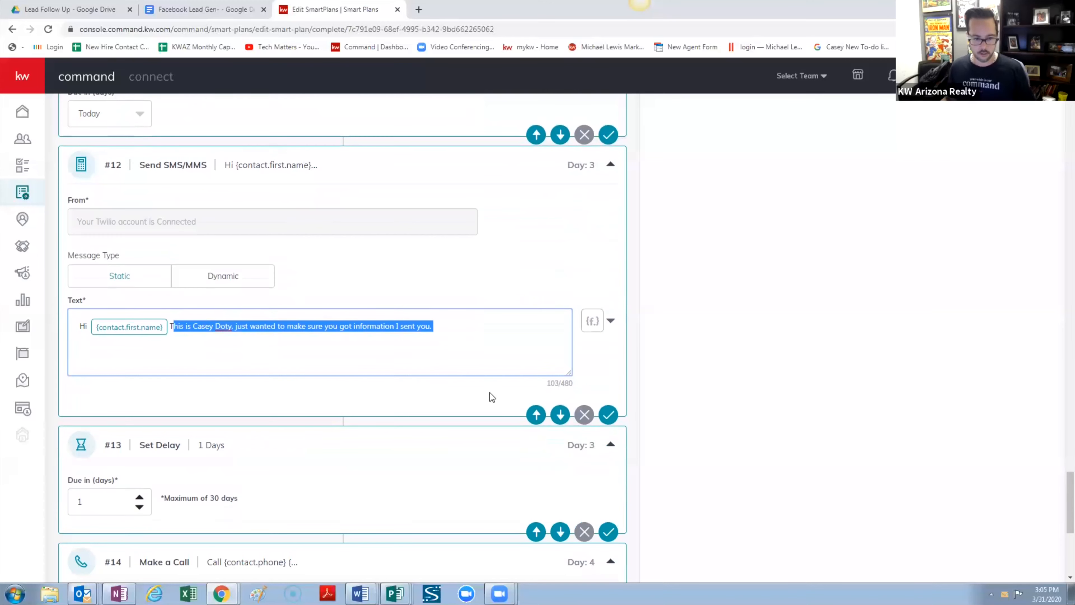
pyautogui.moveTo(457, 328); pyautogui.dragTo(72, 320)
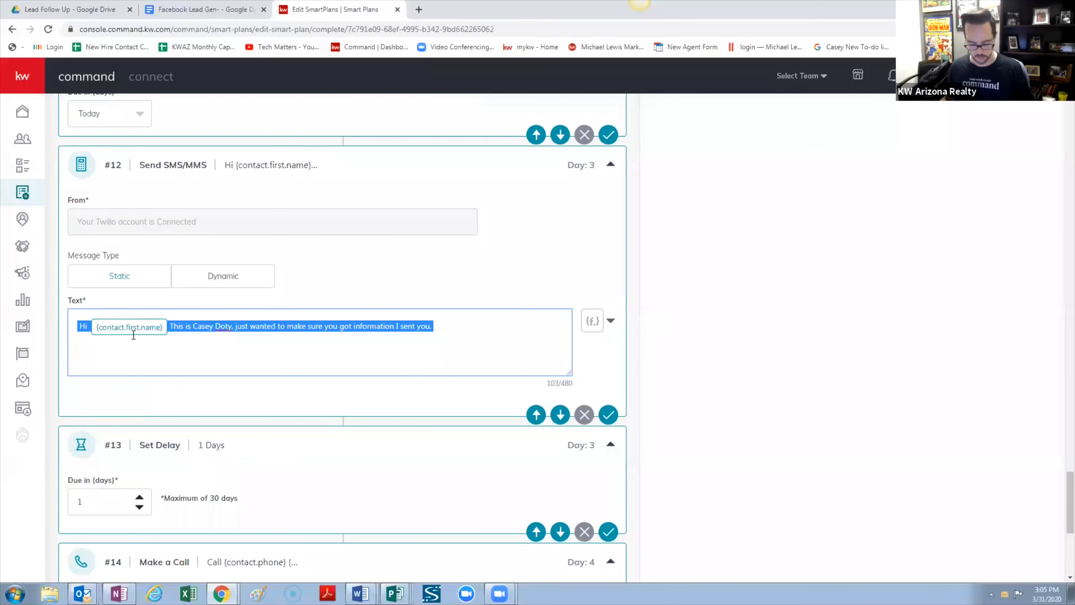
# Paste the SMS greeting on a new line, swapping its name placeholder for a {f.} first-name field
pyautogui.scroll(-9, 239, 368)
pyautogui.click(199, 341)
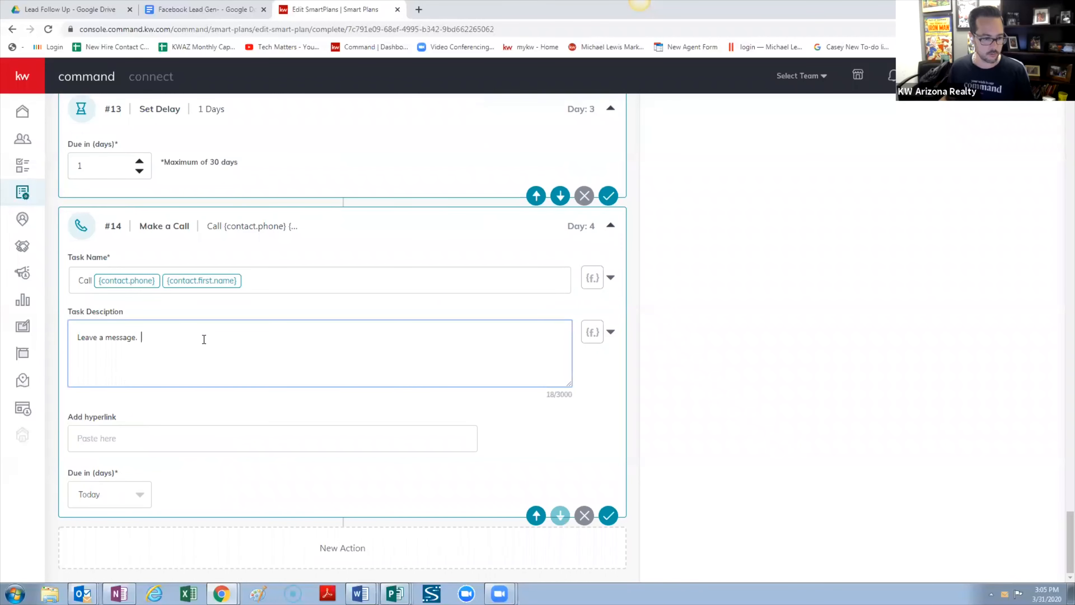
pyautogui.press('Return')
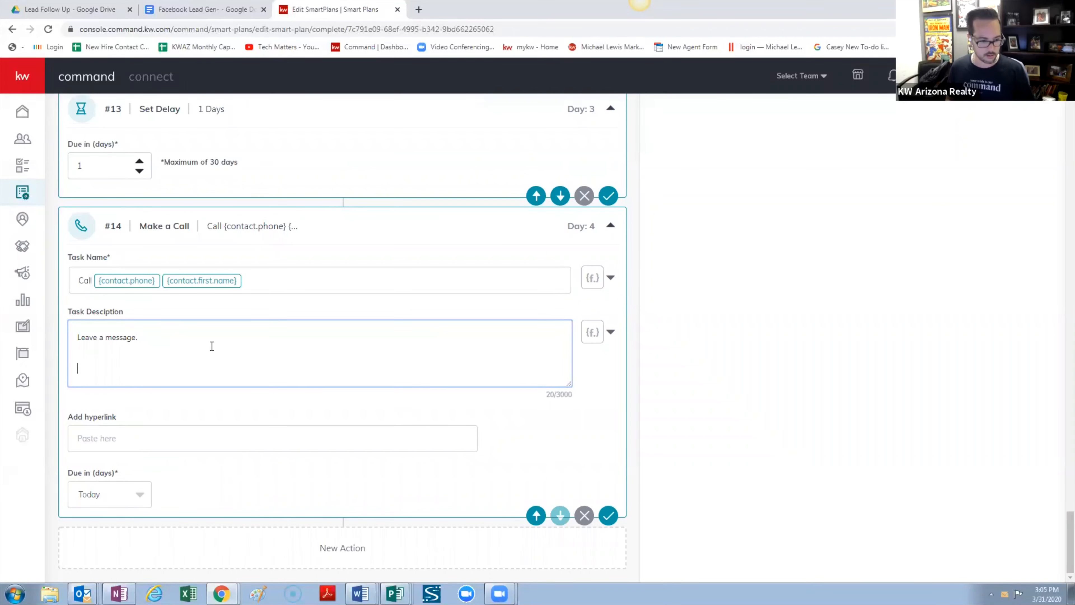
pyautogui.write('Hi  {contact.first.name} This is Casey Doty, just wanted to make sure you got information I sent you.')
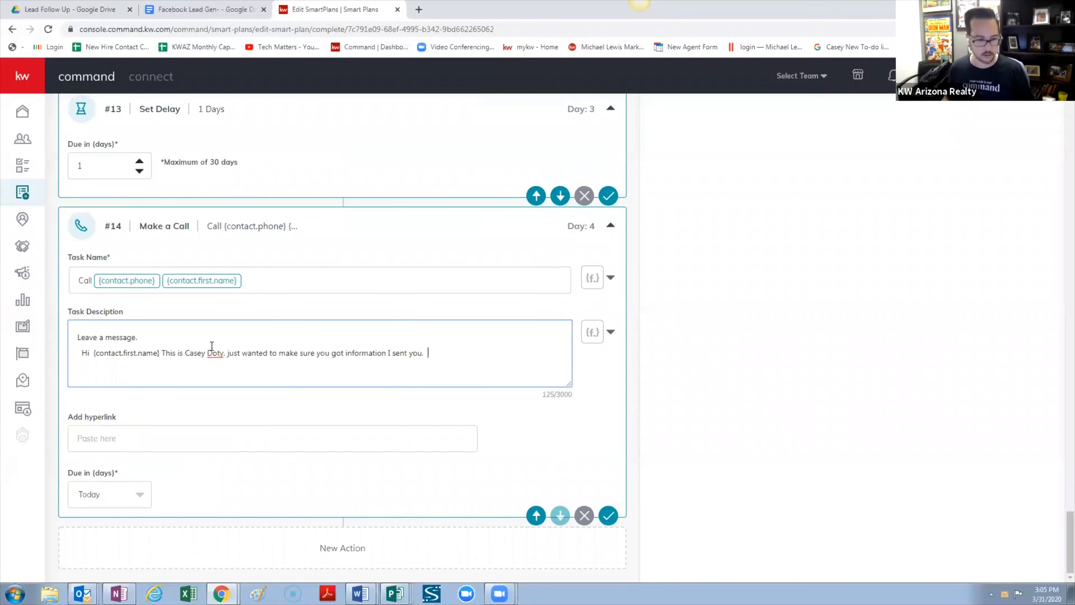
pyautogui.moveTo(159, 353); pyautogui.dragTo(93, 359)
pyautogui.click(609, 333)
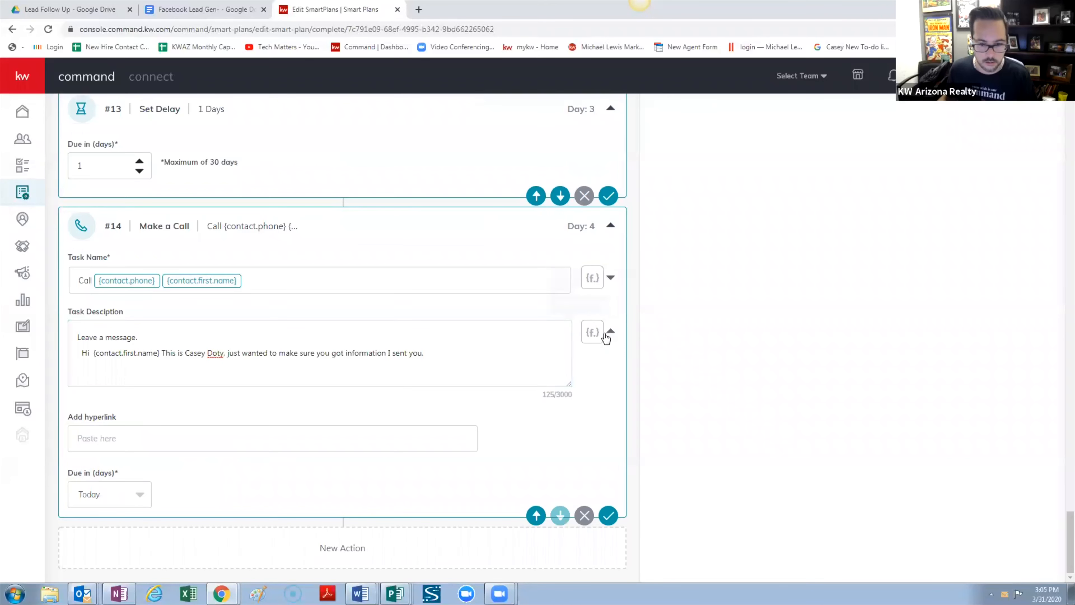
pyautogui.click(530, 360)
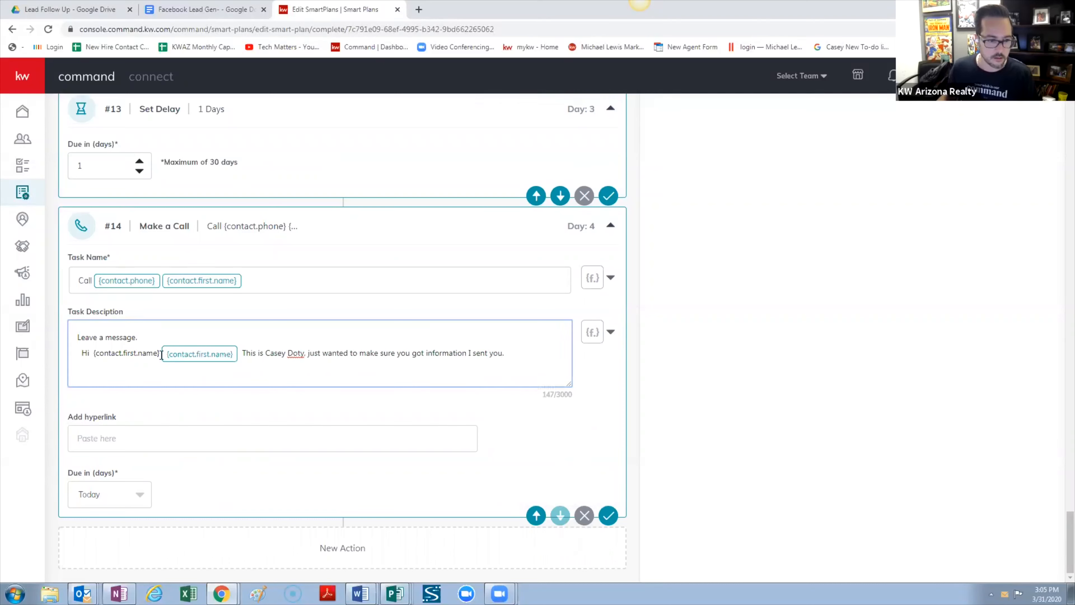
pyautogui.press('BackSpace')
pyautogui.press('BackSpace')
pyautogui.press('BackSpace')
pyautogui.press('BackSpace')
pyautogui.press('BackSpace')
pyautogui.press('BackSpace')
pyautogui.press('BackSpace')
pyautogui.press('BackSpace')
pyautogui.press('BackSpace')
pyautogui.press('BackSpace')
pyautogui.press('BackSpace')
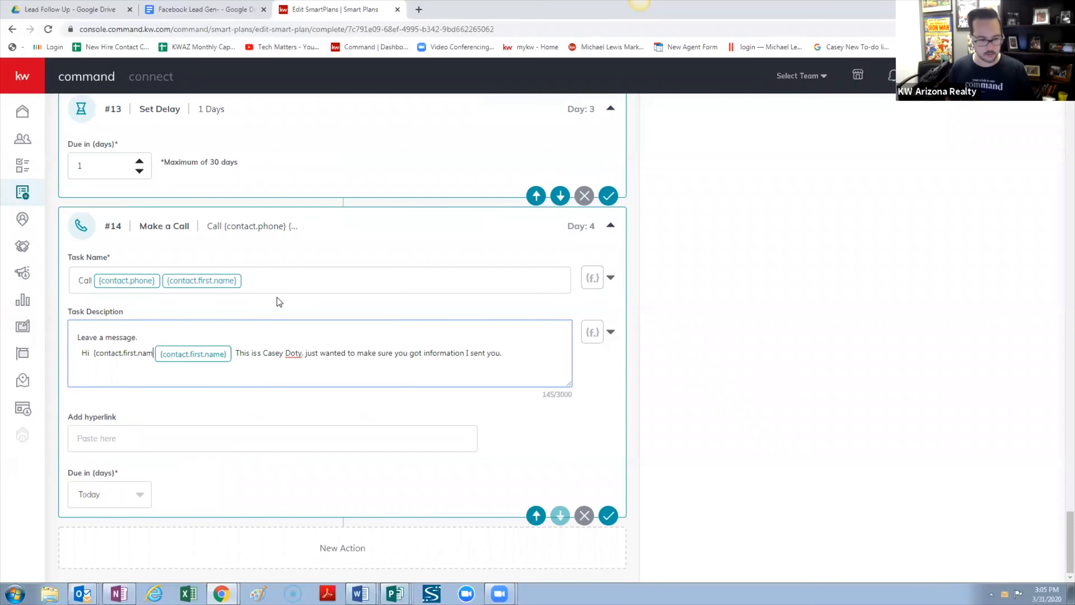
pyautogui.press('BackSpace')
pyautogui.press('BackSpace')
pyautogui.press('BackSpace')
pyautogui.press('BackSpace')
pyautogui.press('BackSpace')
pyautogui.press('BackSpace')
pyautogui.press('BackSpace')
pyautogui.press('BackSpace')
pyautogui.press('BackSpace')
pyautogui.press('BackSpace')
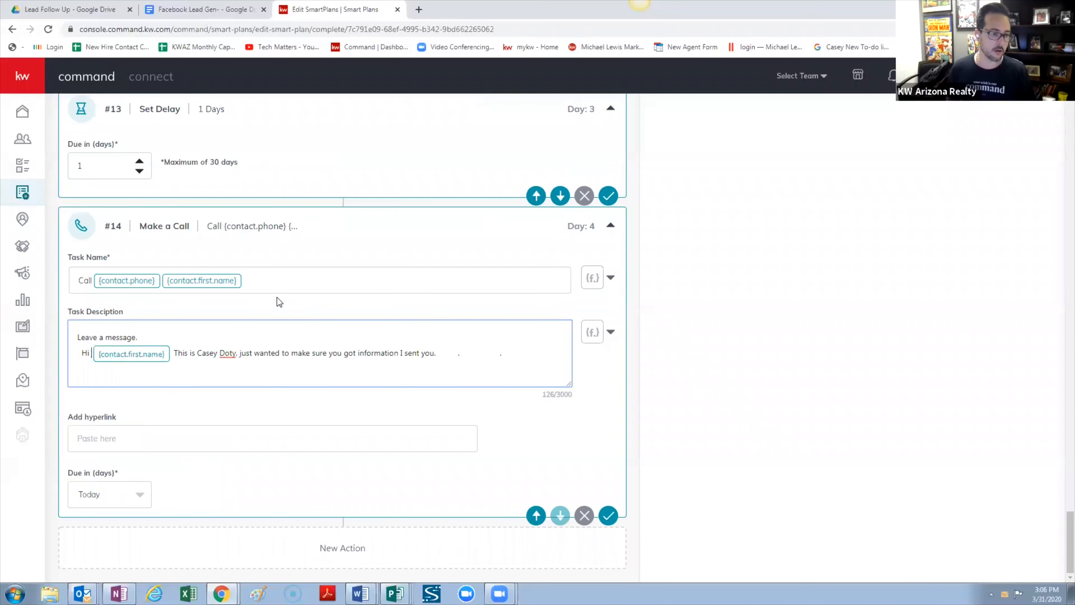
pyautogui.press('BackSpace')
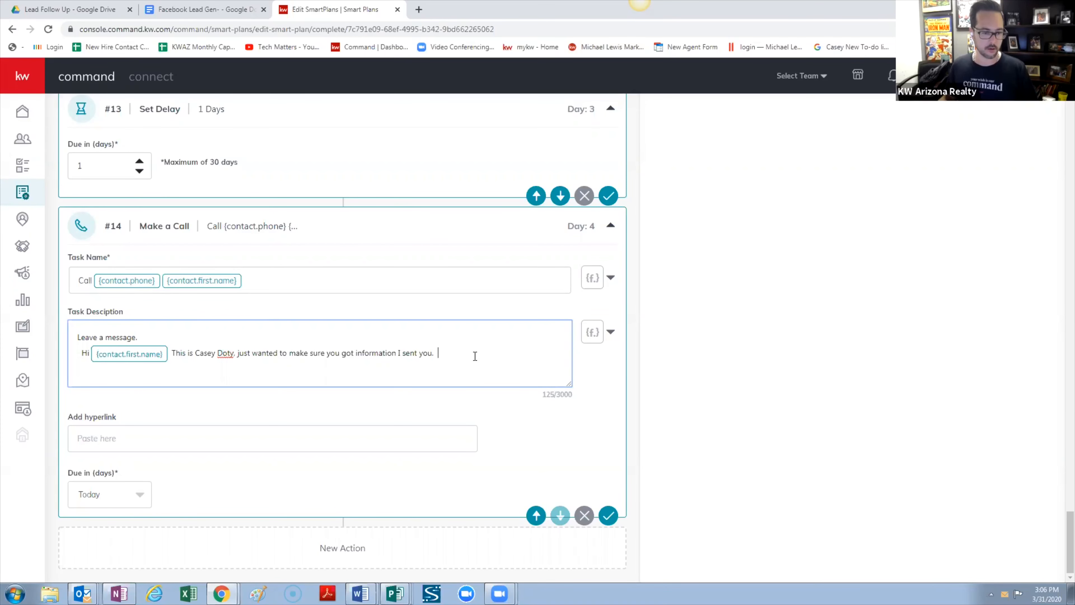
pyautogui.click(479, 344)
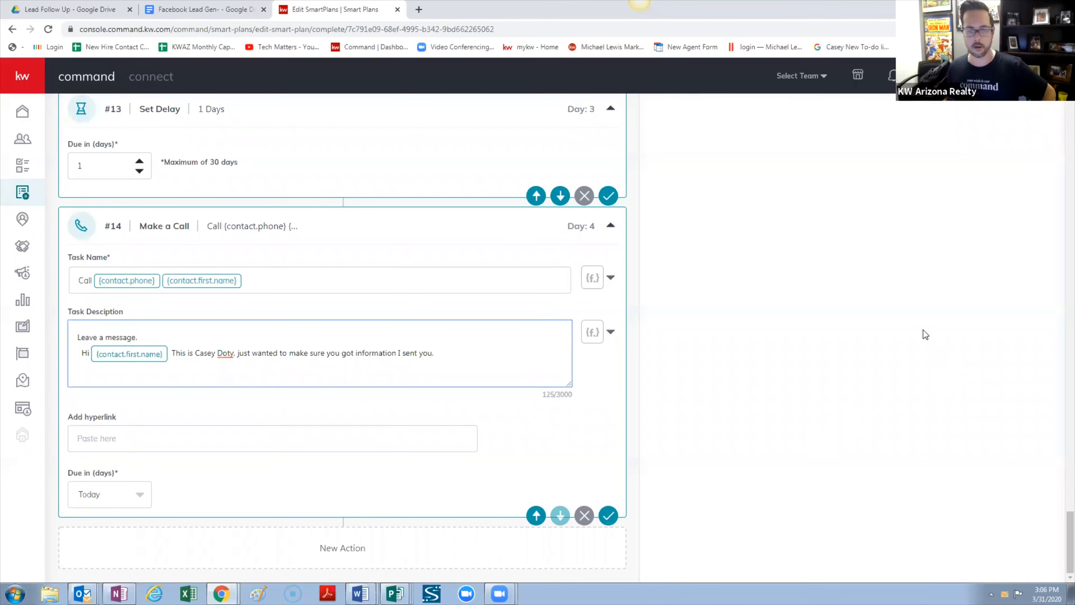
pyautogui.scroll(3, 744, 308)
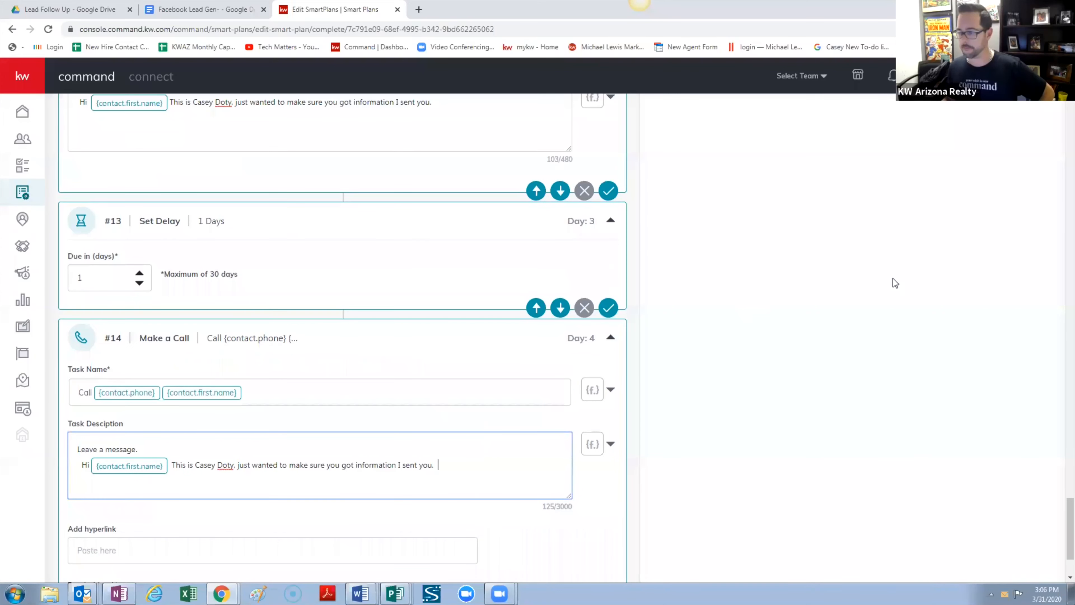
pyautogui.scroll(10, 870, 330)
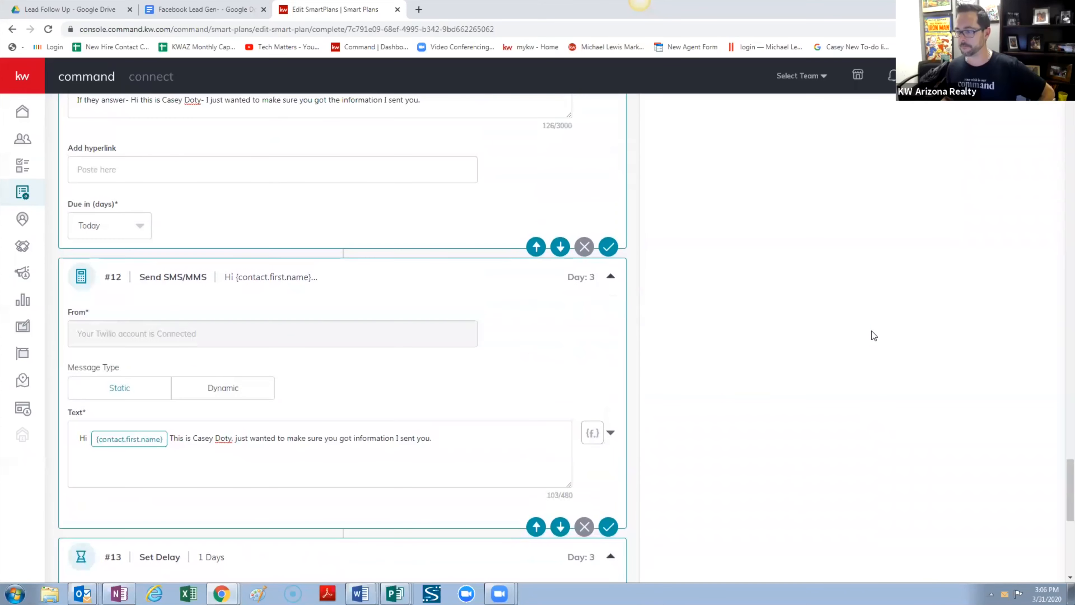
pyautogui.scroll(7, 874, 335)
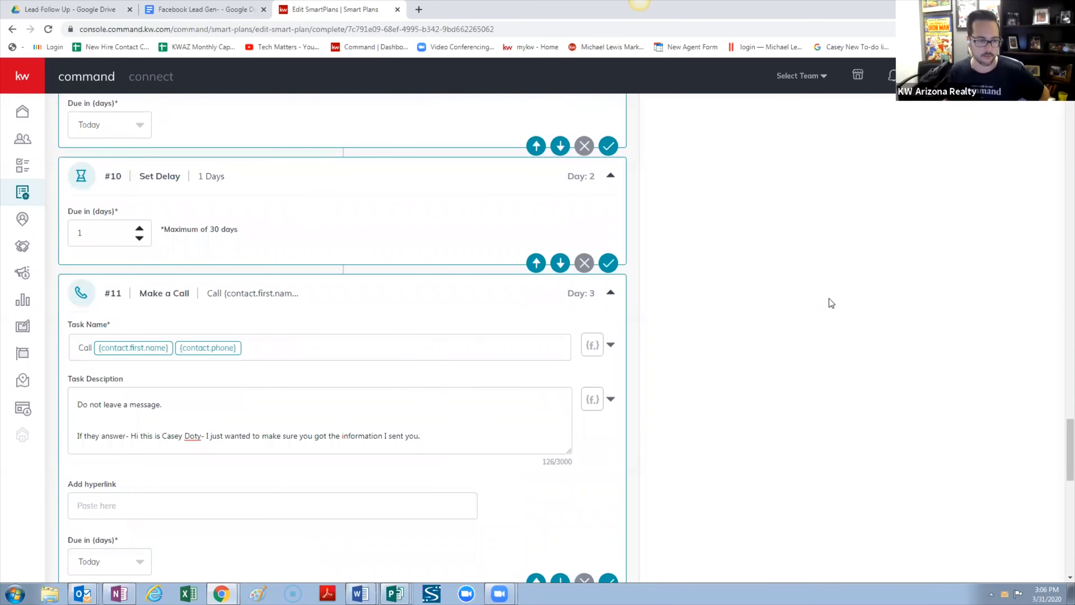
pyautogui.scroll(-5, 425, 381)
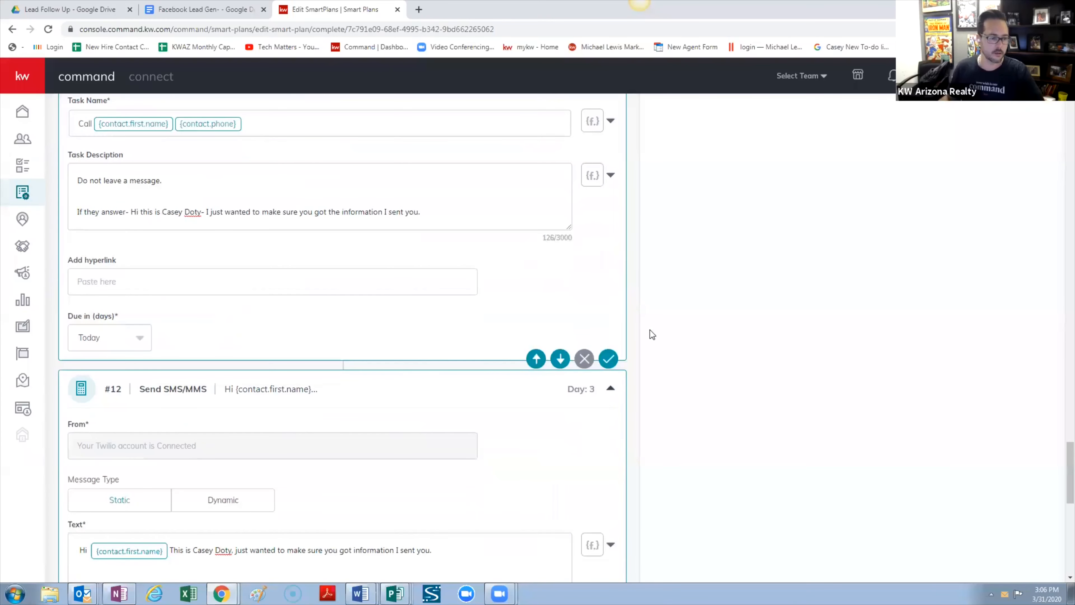
pyautogui.scroll(15, 747, 326)
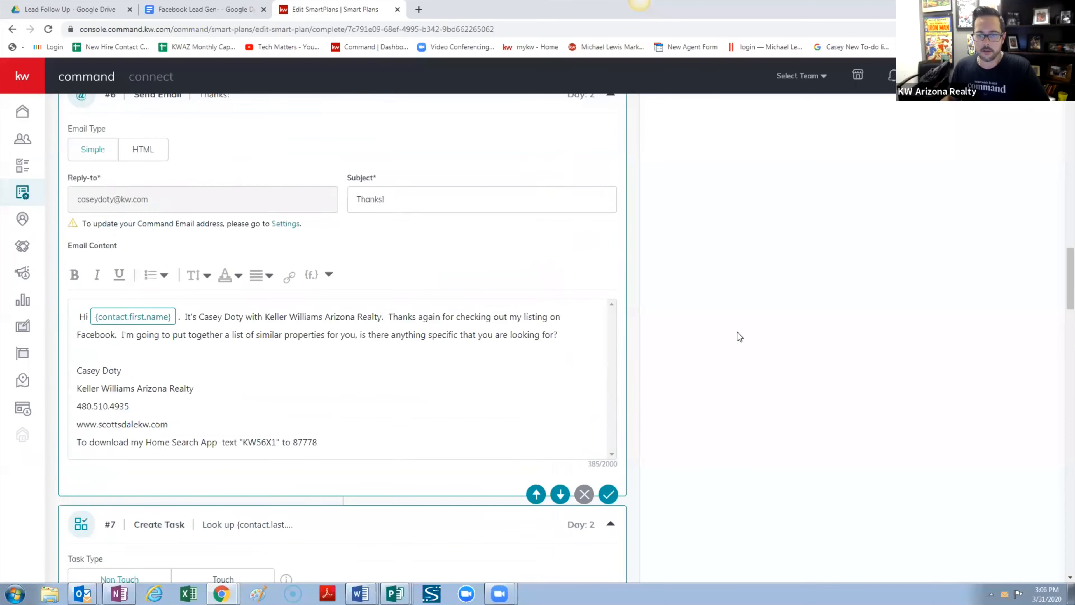
pyautogui.scroll(20, 735, 339)
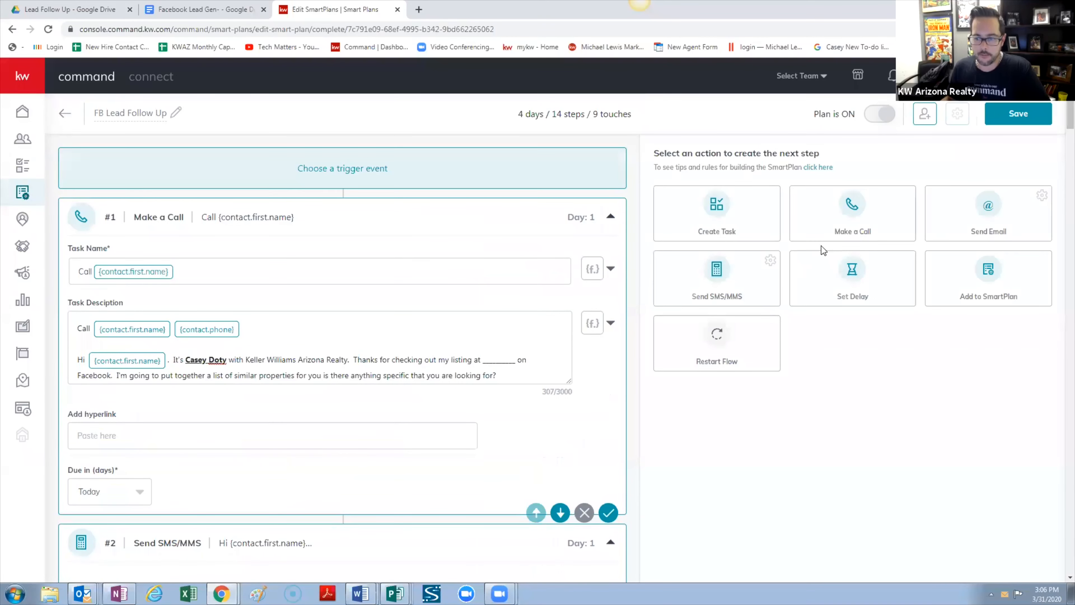
# Append a 1-day delay and a Day 5 Add to SmartPlan step, leaving its SmartPlan unselected
pyautogui.click(852, 278)
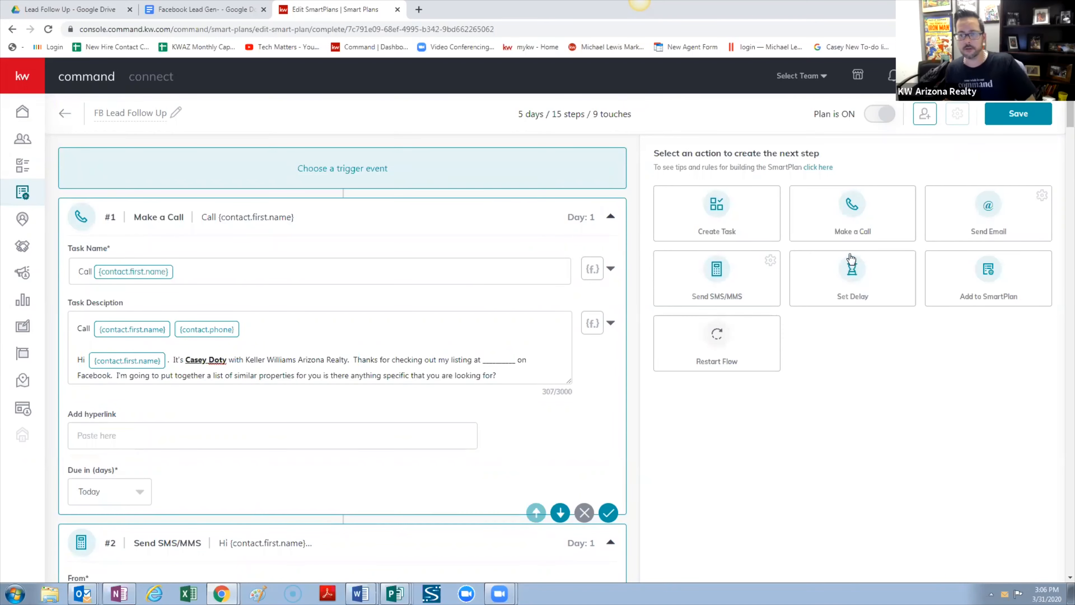
pyautogui.click(989, 274)
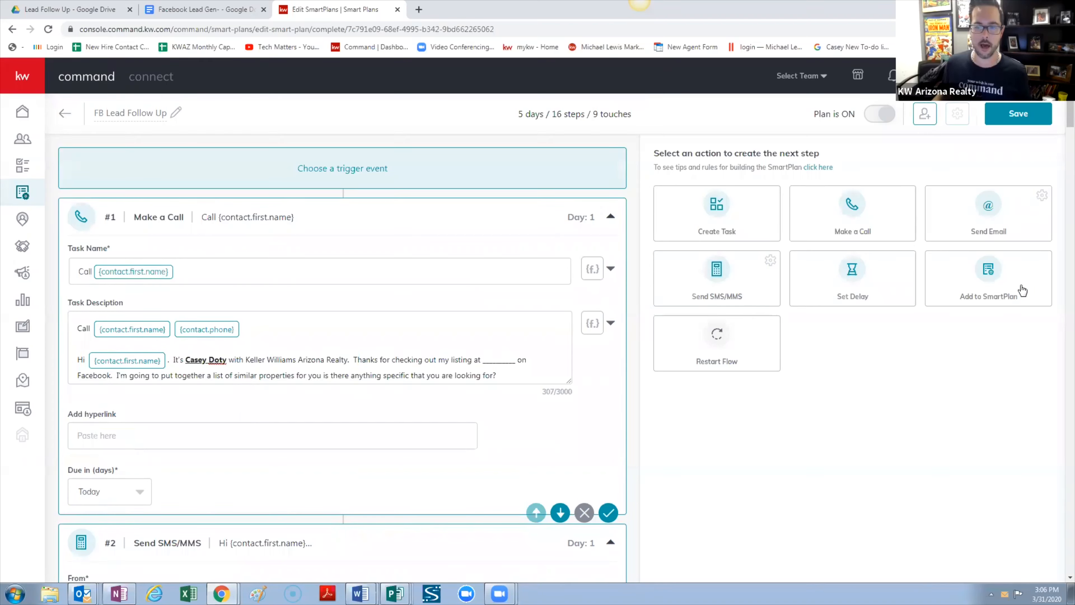
pyautogui.moveTo(1071, 119); pyautogui.dragTo(1035, 589)
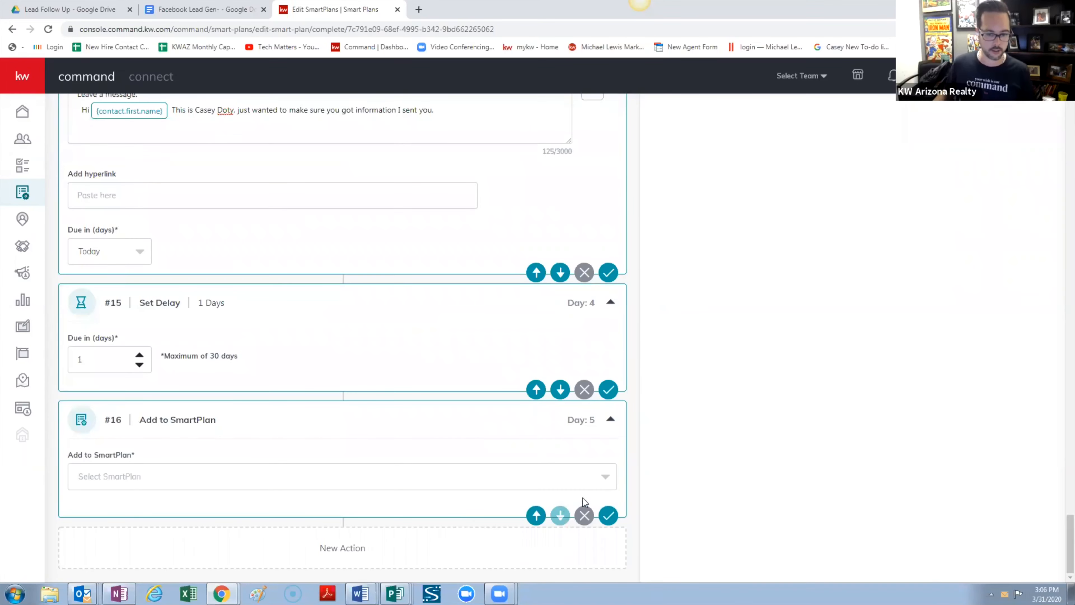
pyautogui.click(600, 477)
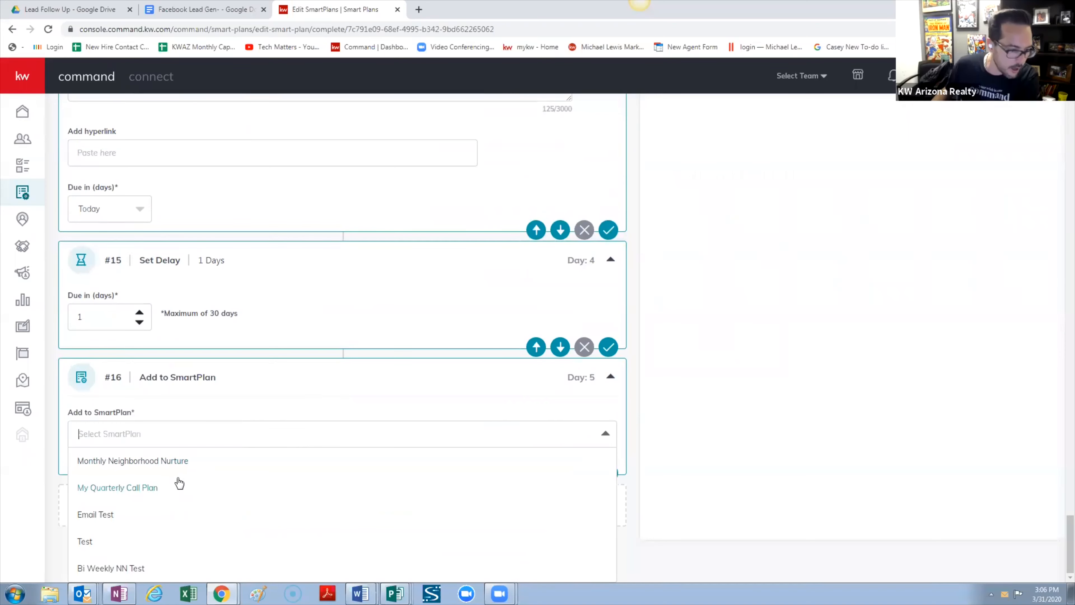
pyautogui.click(737, 394)
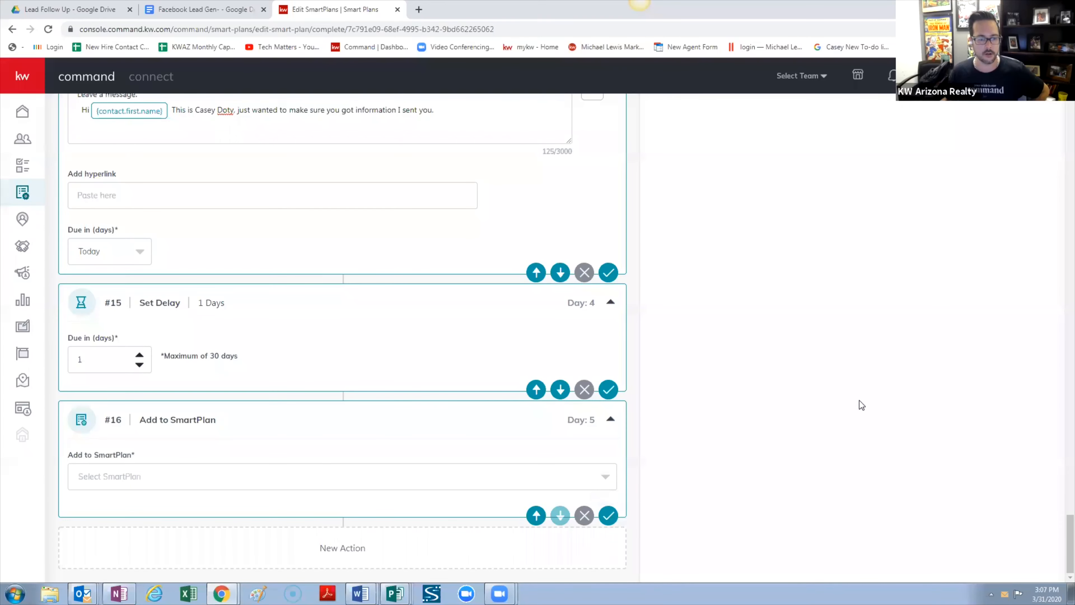
pyautogui.scroll(10, 859, 404)
pyautogui.scroll(15, 859, 400)
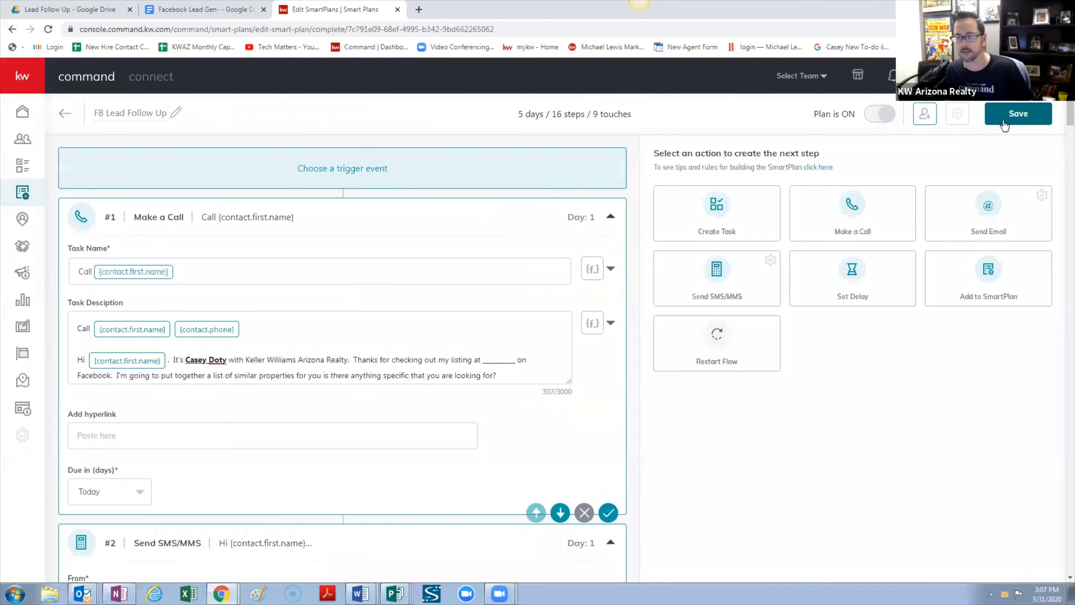
# Remove the unfinished Add to SmartPlan step #16 and save, which fails the touch-limit validation
pyautogui.click(1021, 116)
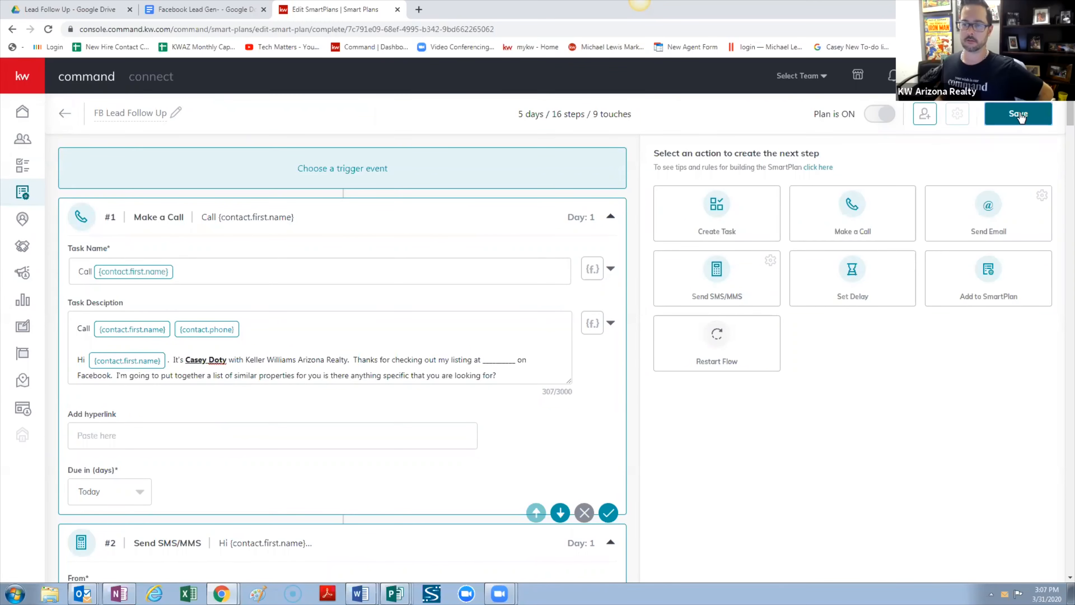
pyautogui.scroll(-20, 586, 389)
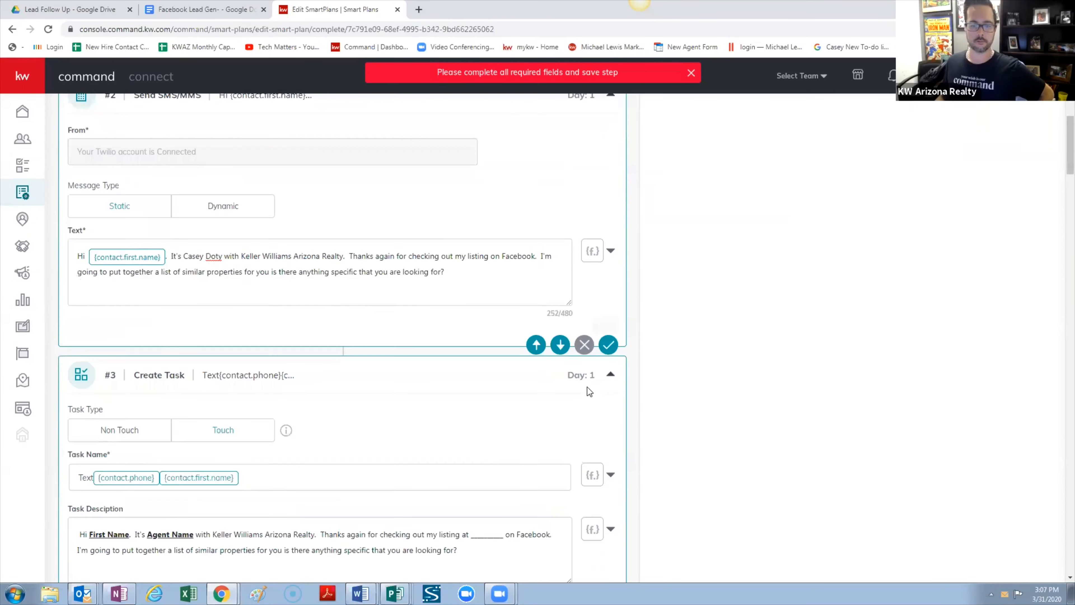
pyautogui.scroll(-20, 569, 390)
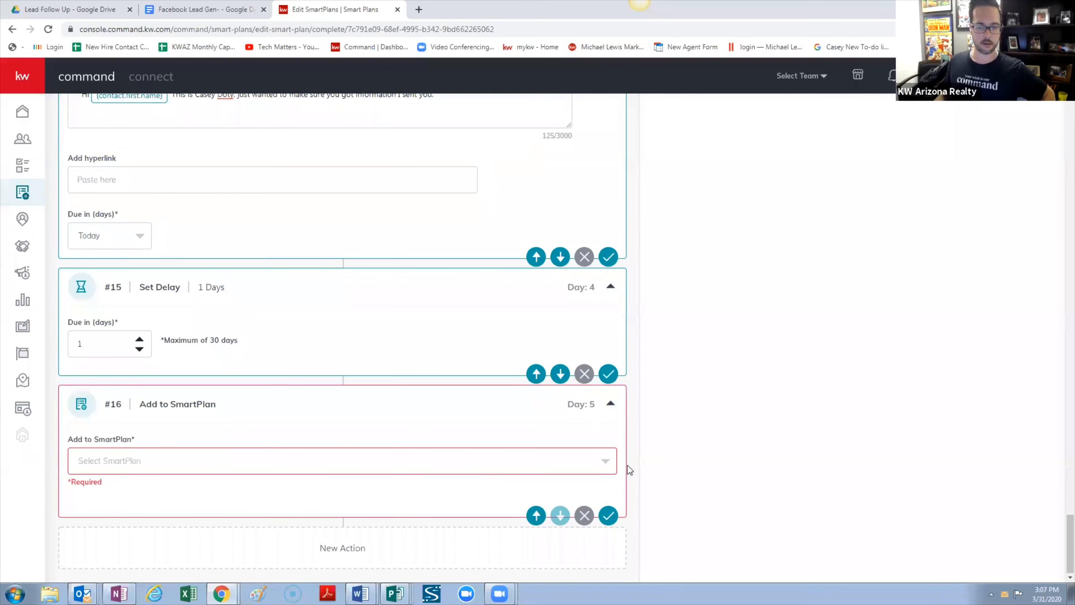
pyautogui.click(585, 516)
pyautogui.click(571, 357)
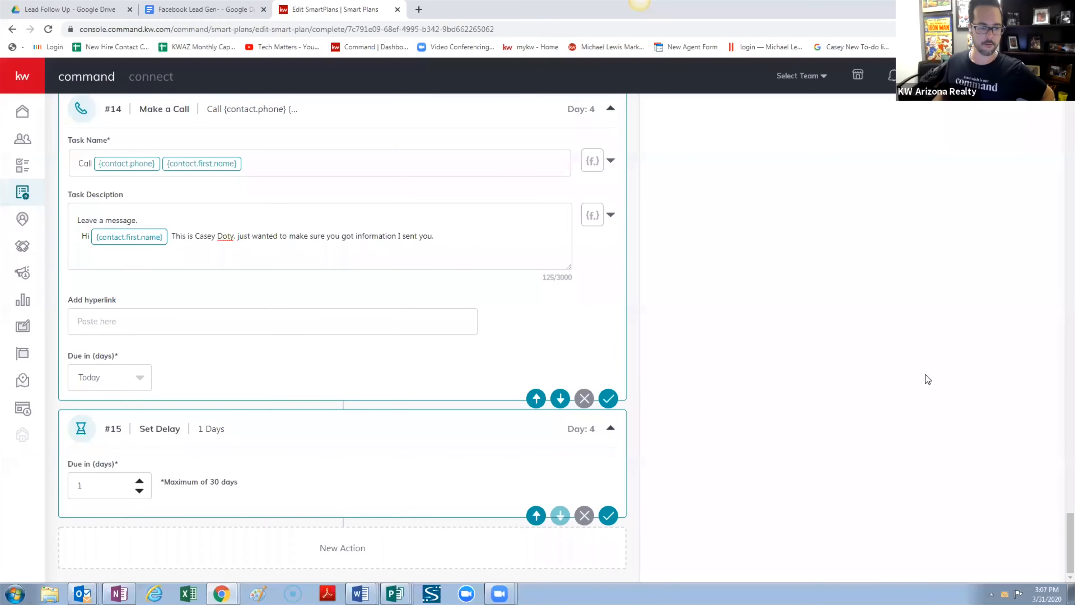
pyautogui.scroll(10, 926, 377)
pyautogui.scroll(15, 926, 375)
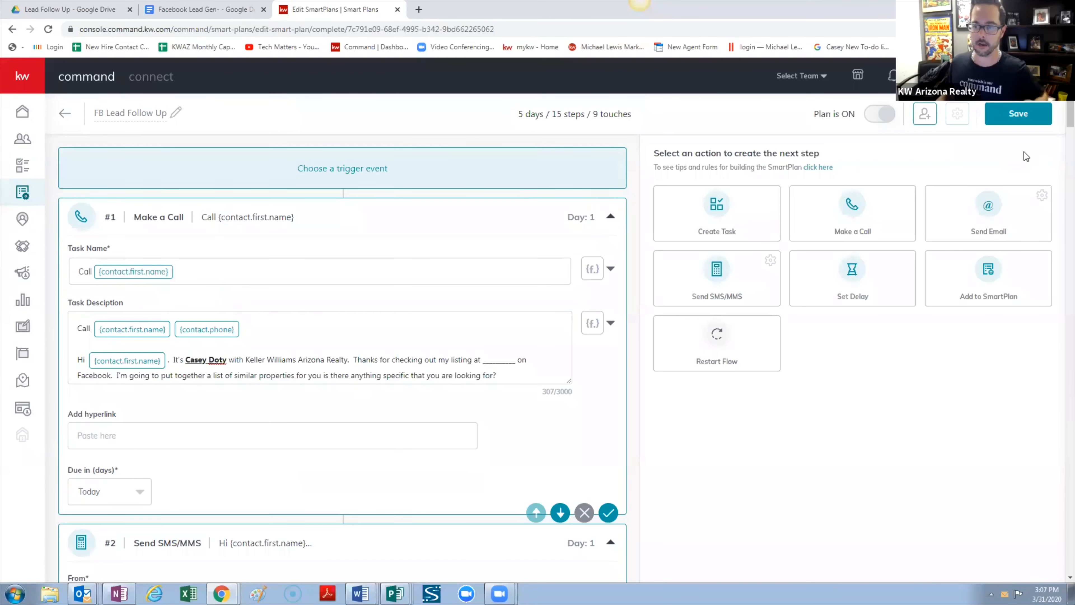
pyautogui.click(1020, 114)
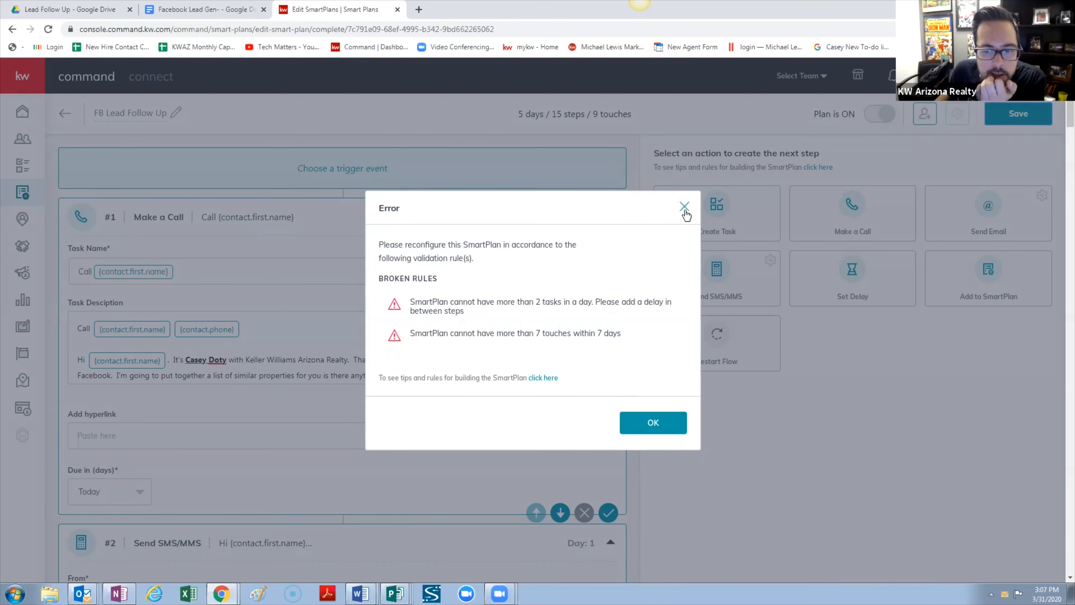
# Scroll down through steps #3 to #9 to review the plan's tasks
pyautogui.scroll(-13, 291, 395)
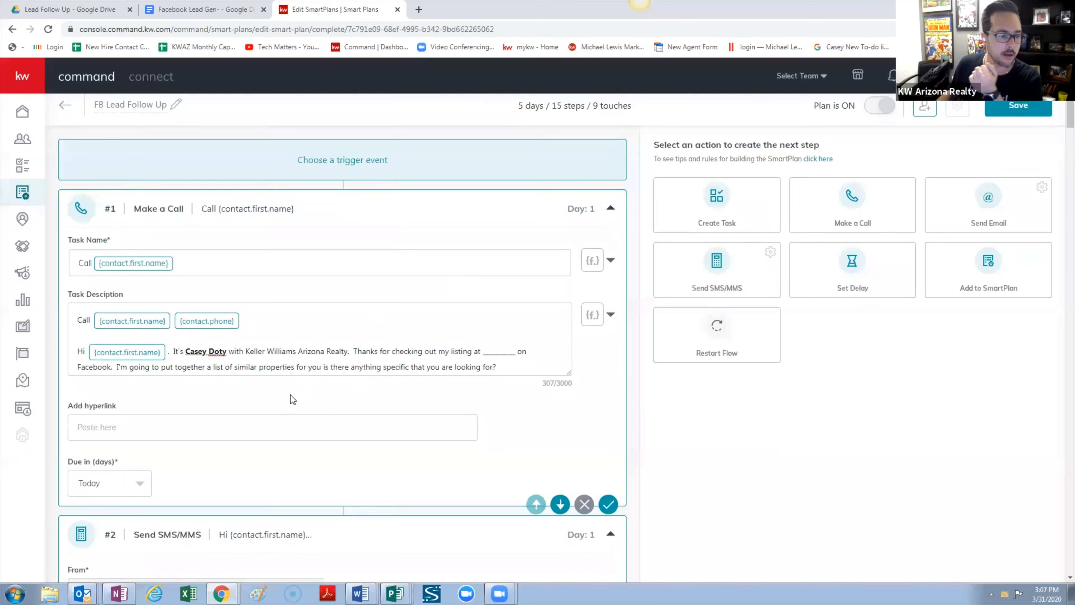
pyautogui.scroll(-7, 207, 372)
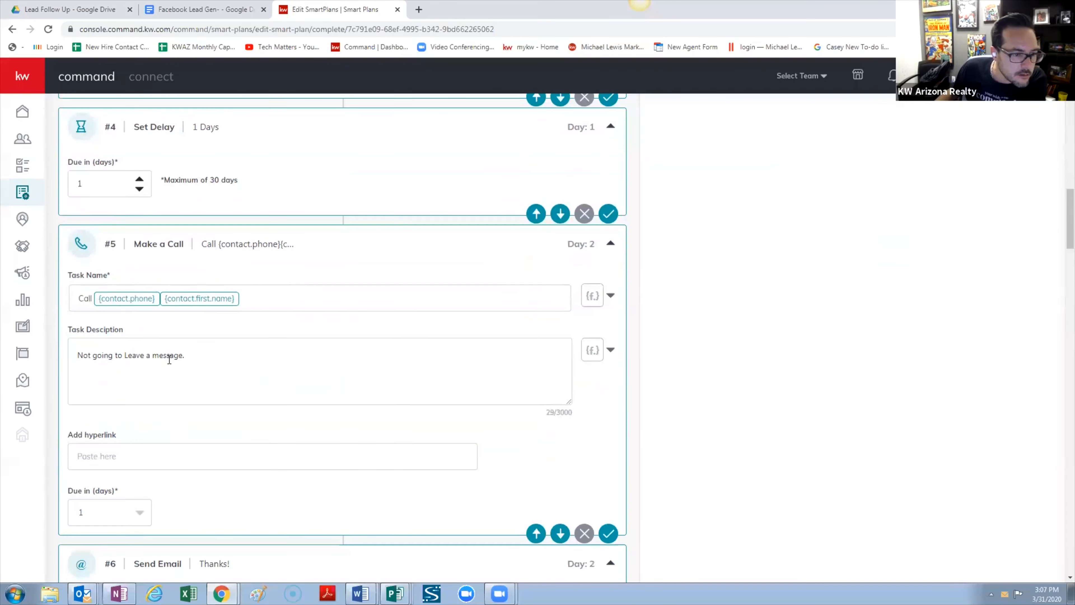
pyautogui.scroll(-6, 175, 356)
pyautogui.scroll(-11, 177, 354)
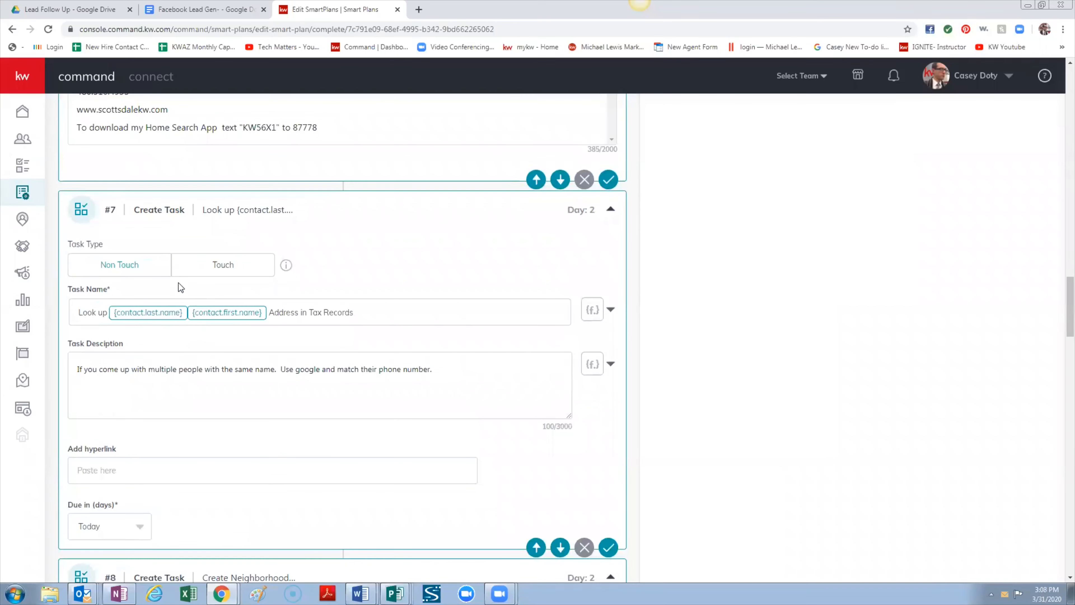
pyautogui.scroll(-3, 205, 392)
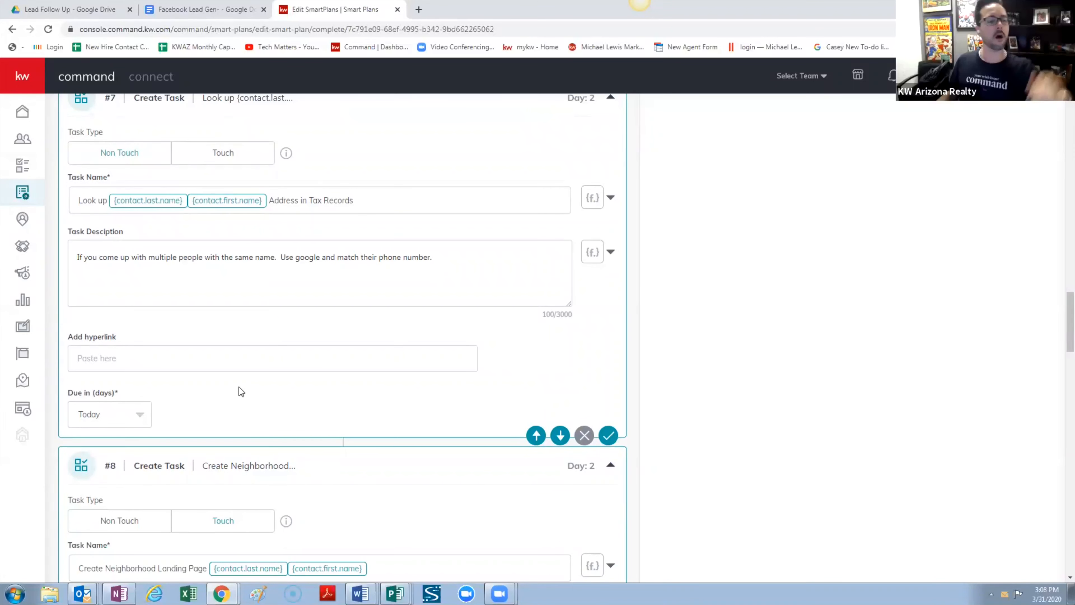
pyautogui.scroll(-3, 273, 384)
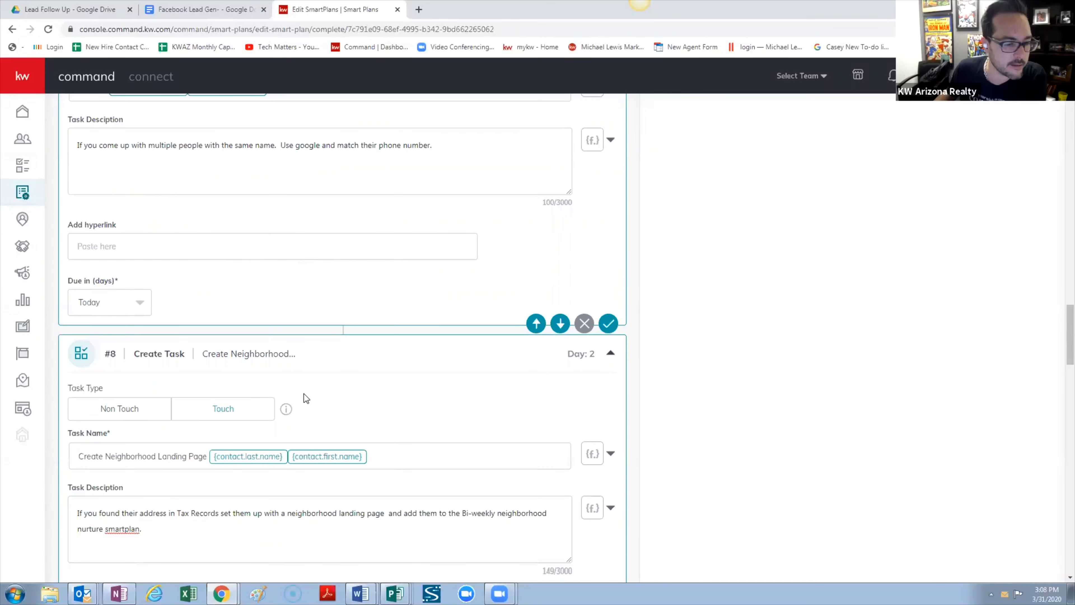
pyautogui.scroll(-5, 425, 420)
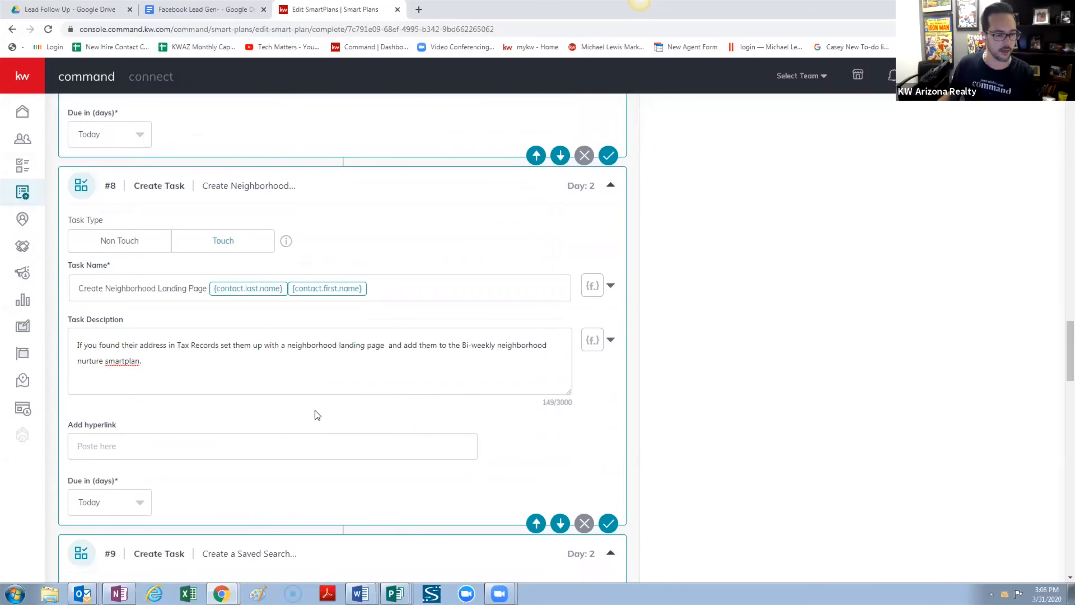
pyautogui.scroll(-5, 315, 410)
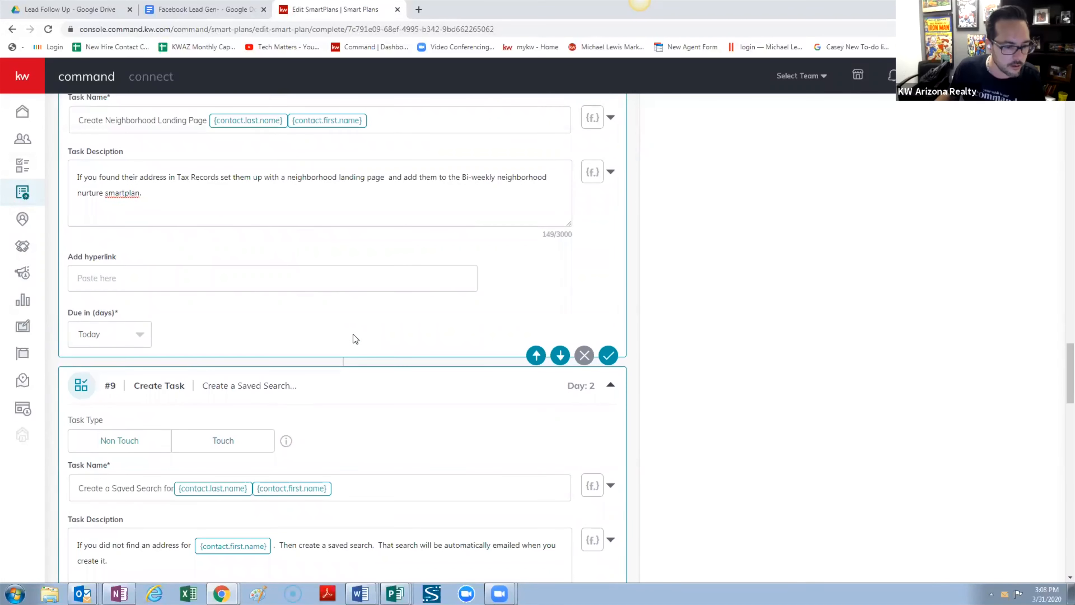
pyautogui.scroll(-3, 354, 332)
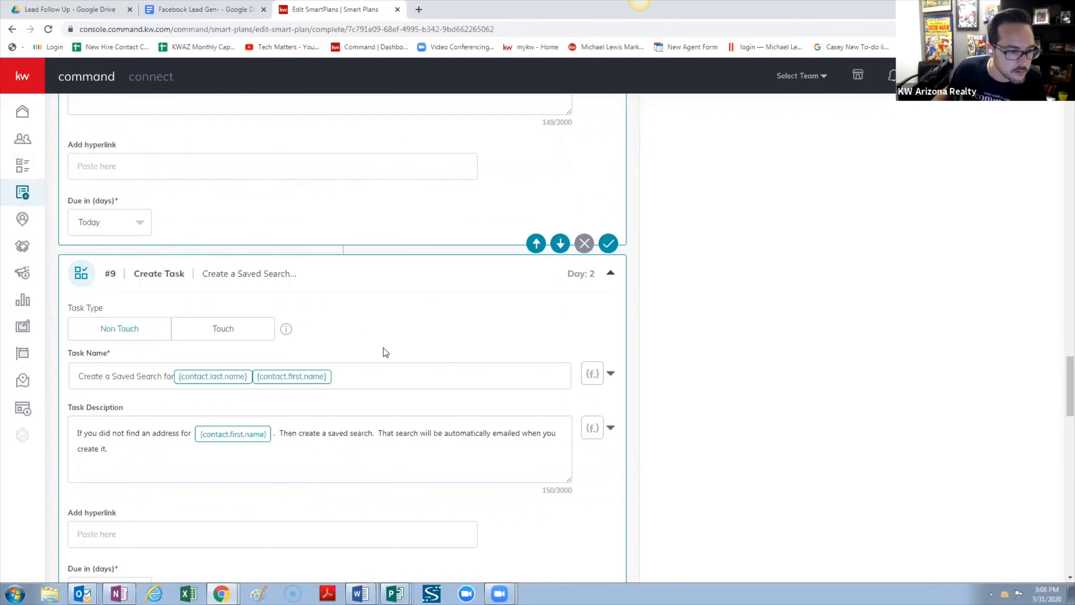
pyautogui.scroll(4, 382, 346)
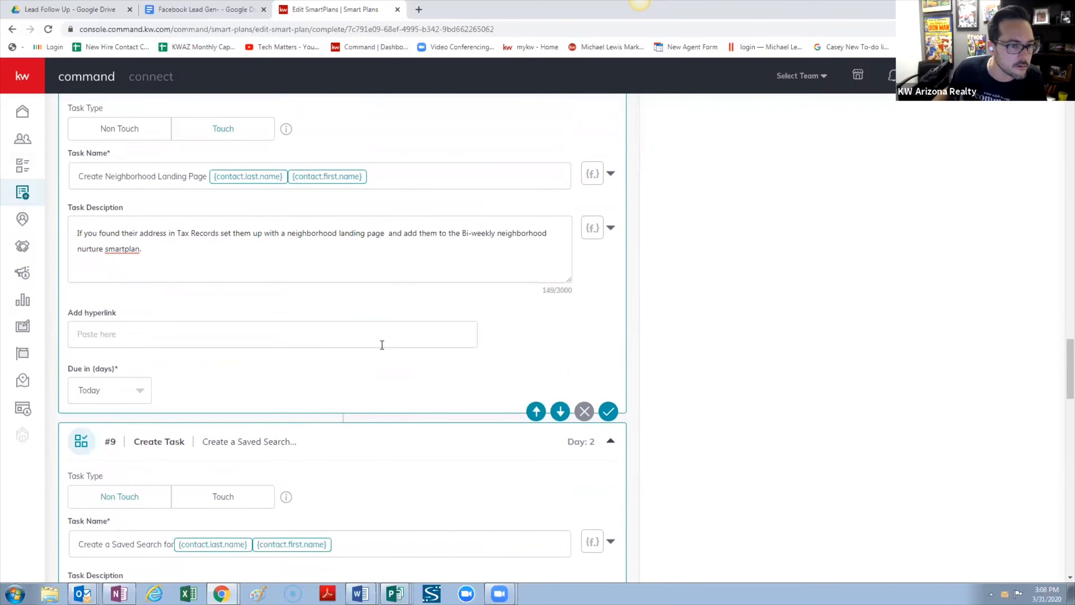
# Move step #8's neighborhood landing page paragraph into step #7's task description
pyautogui.scroll(4, 382, 345)
pyautogui.scroll(4, 382, 344)
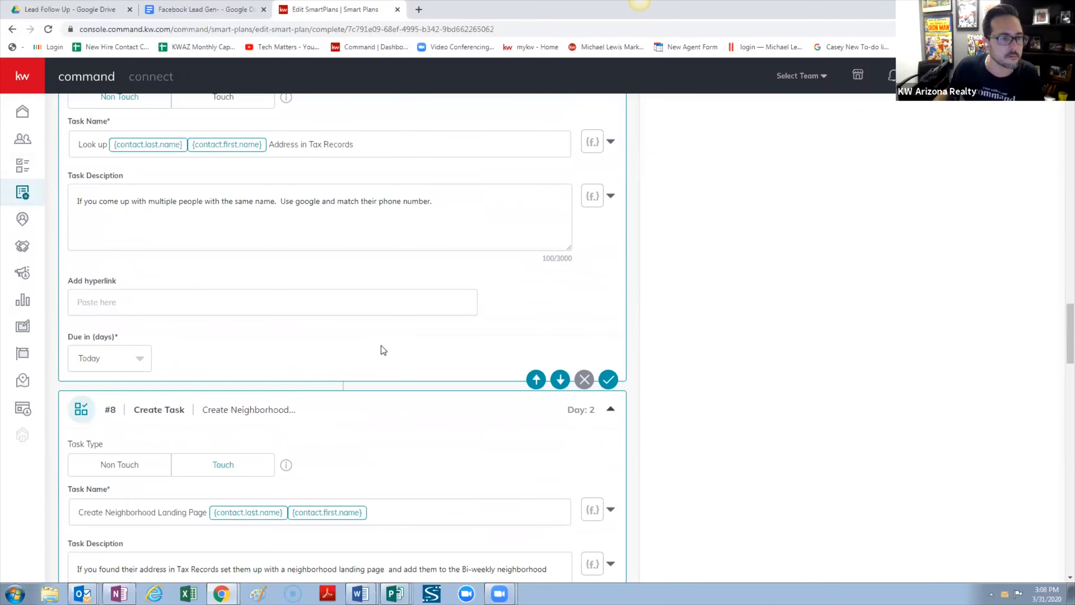
pyautogui.scroll(-1, 382, 346)
pyautogui.moveTo(185, 544); pyautogui.dragTo(70, 500)
pyautogui.press('BackSpace')
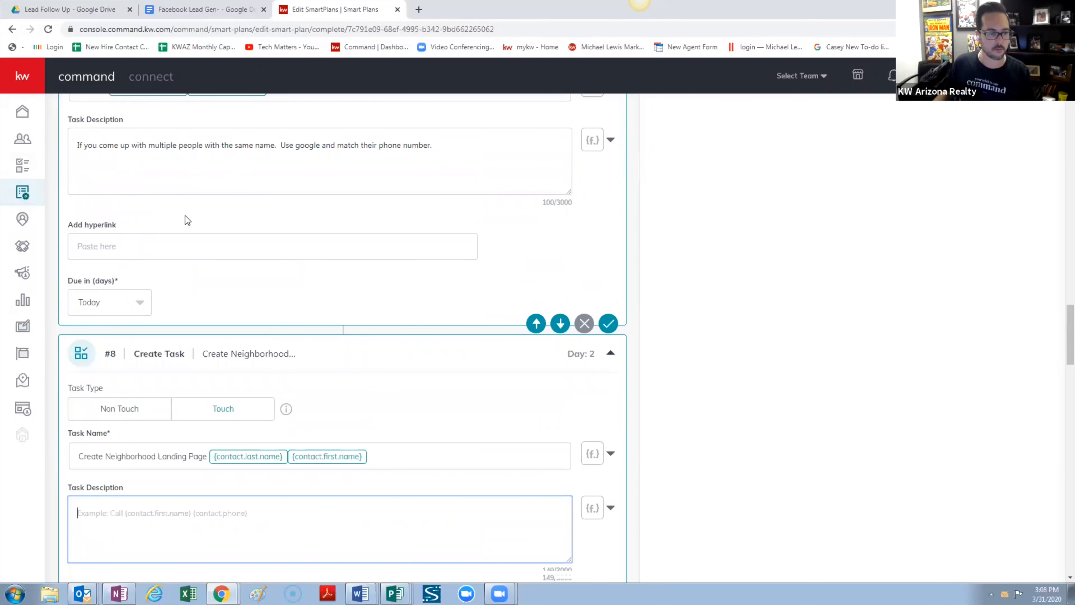
pyautogui.click(195, 170)
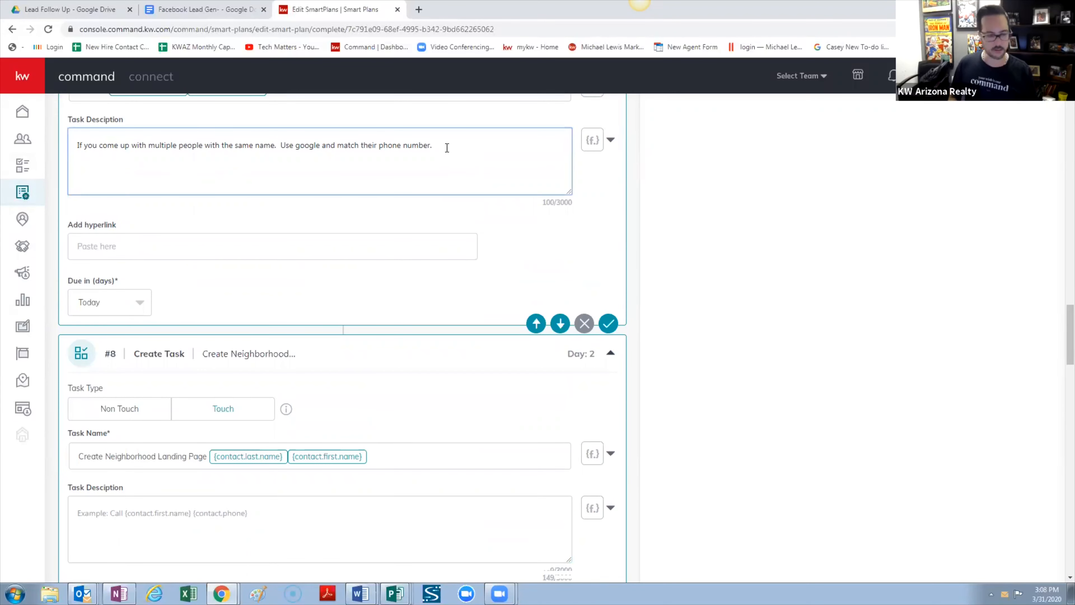
pyautogui.write('If you found their address in Tax Records set them up with a neighborhood landing page  and add them to the Bi-weekly neighborhood nurture smartplan.')
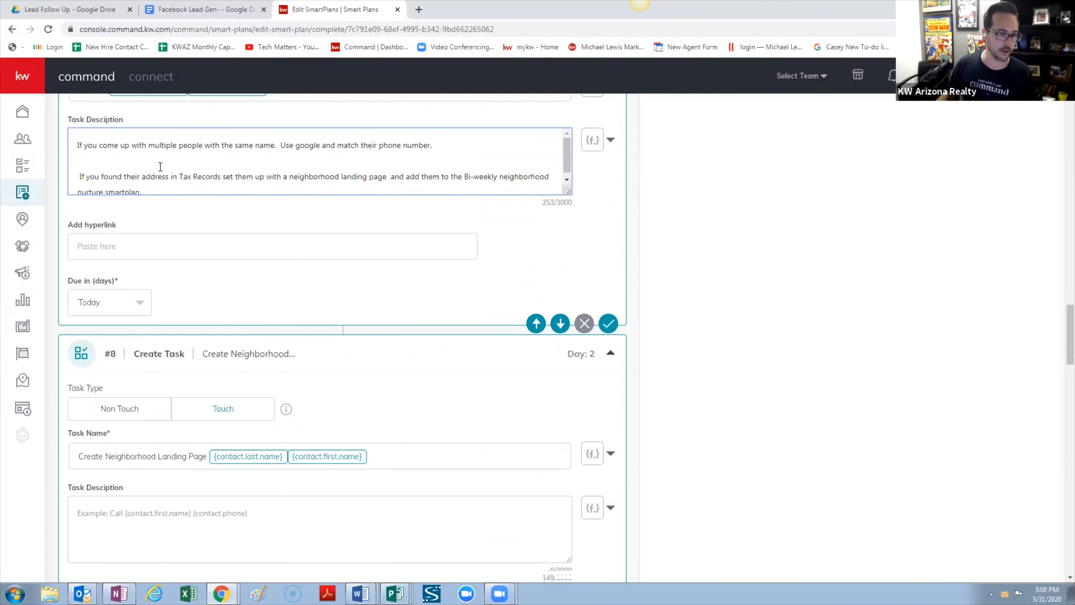
pyautogui.press('BackSpace')
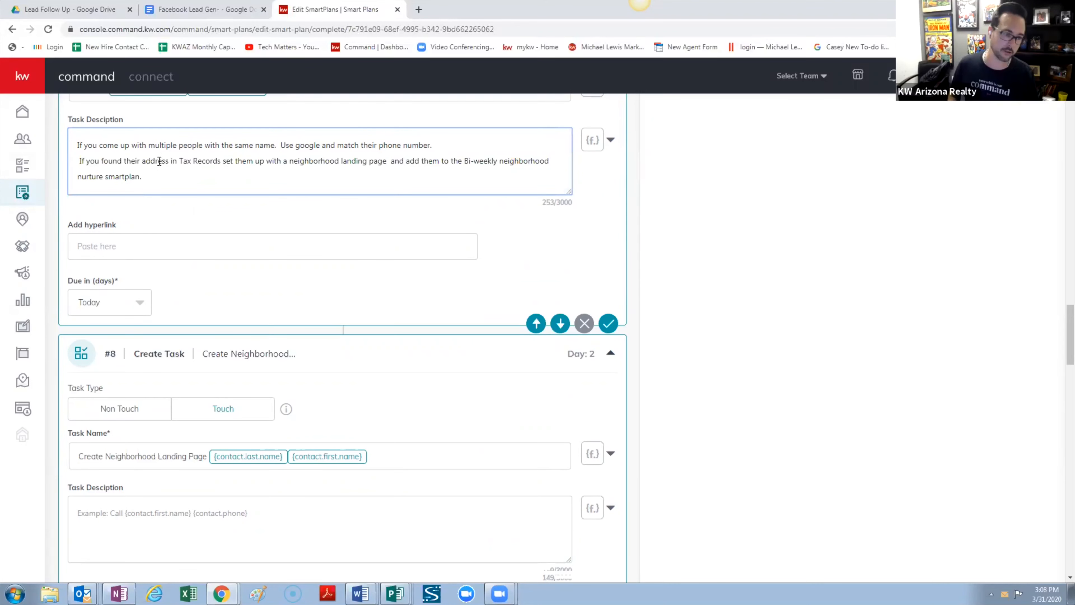
pyautogui.press('Return')
pyautogui.press('Delete')
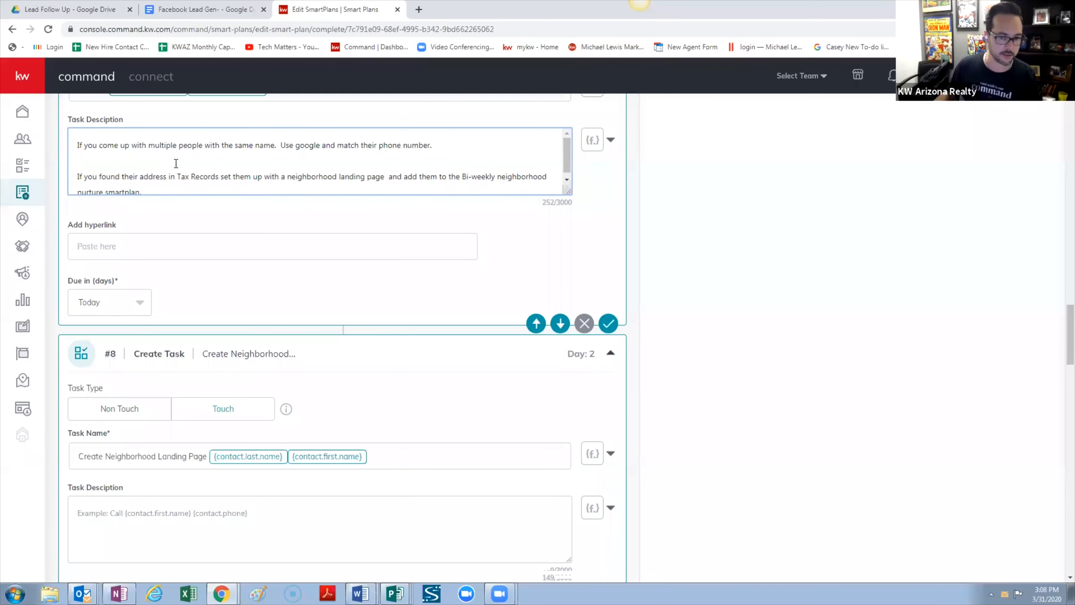
# Select all of step #9's saved-search task description
pyautogui.scroll(-1, 184, 516)
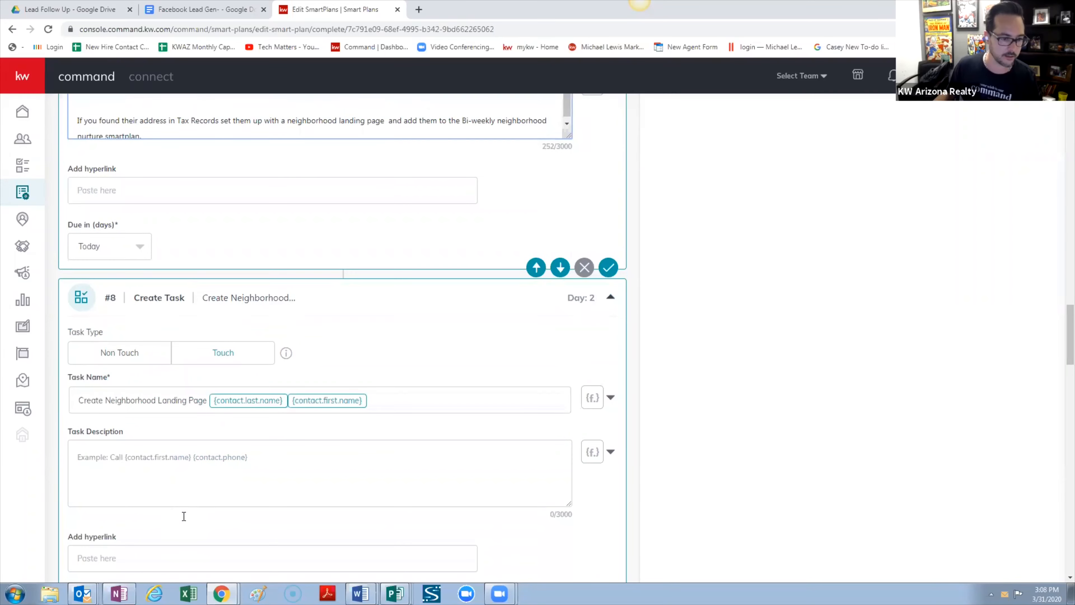
pyautogui.scroll(-7, 208, 496)
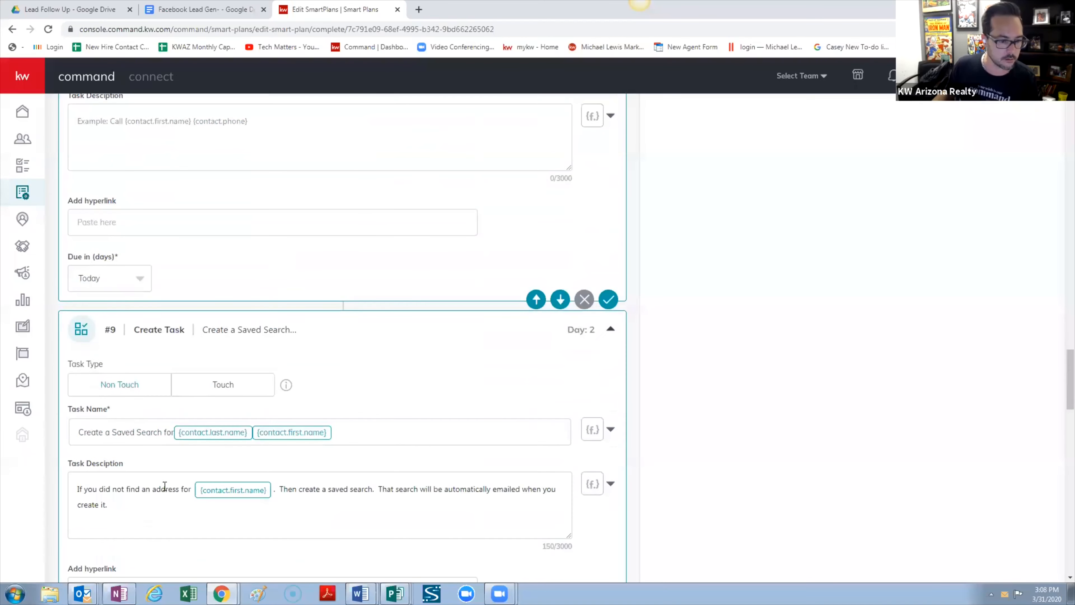
pyautogui.moveTo(112, 448); pyautogui.dragTo(71, 421)
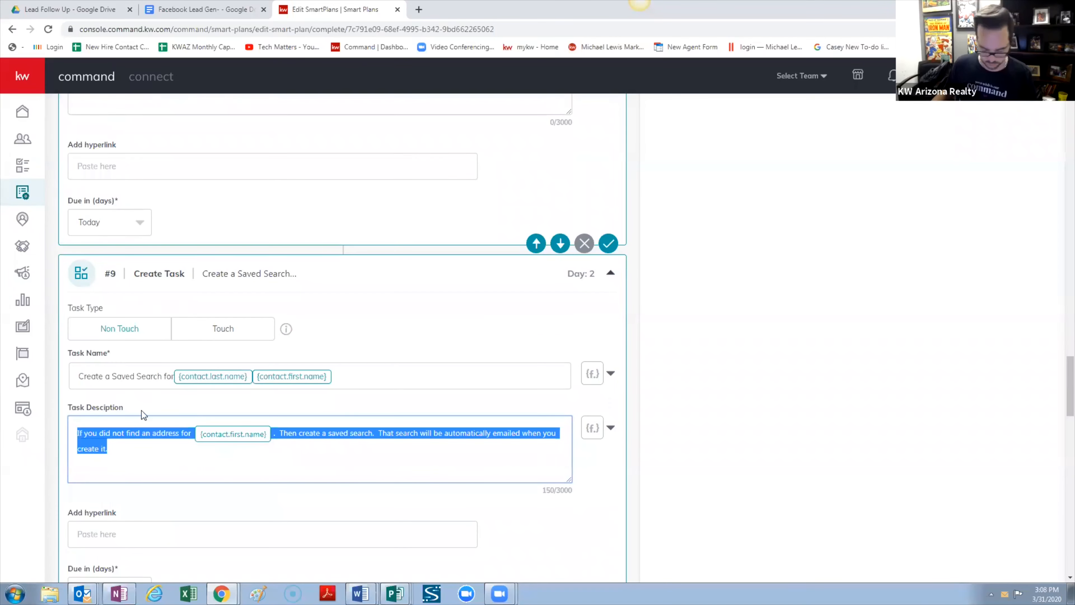
# Paste step #9's saved-search instructions as a new paragraph after 'nurture smartplan.' in step #7
pyautogui.scroll(10, 379, 231)
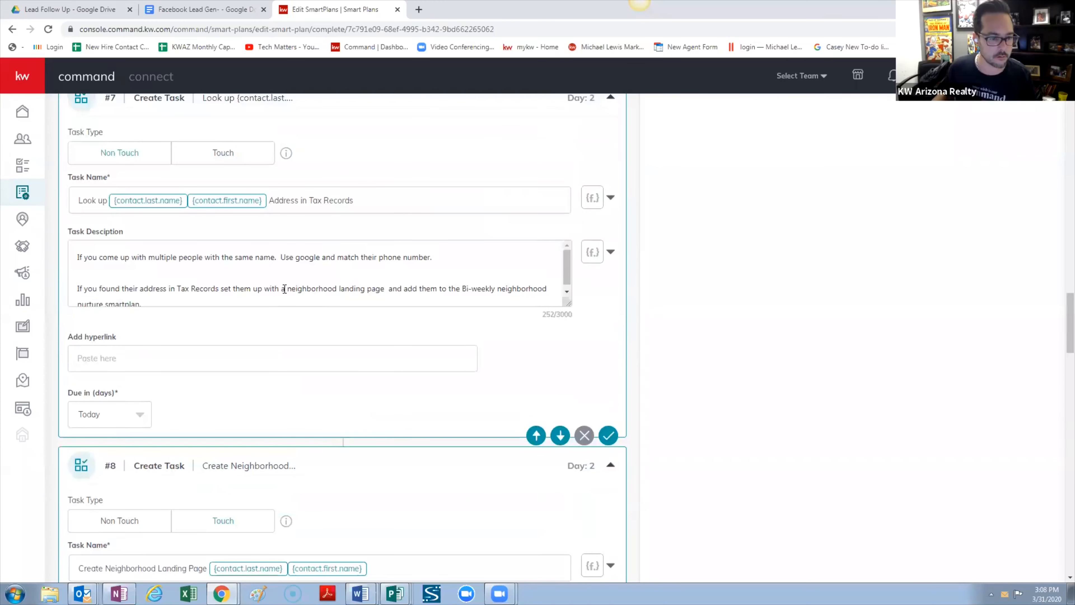
pyautogui.click(282, 299)
pyautogui.press('Return')
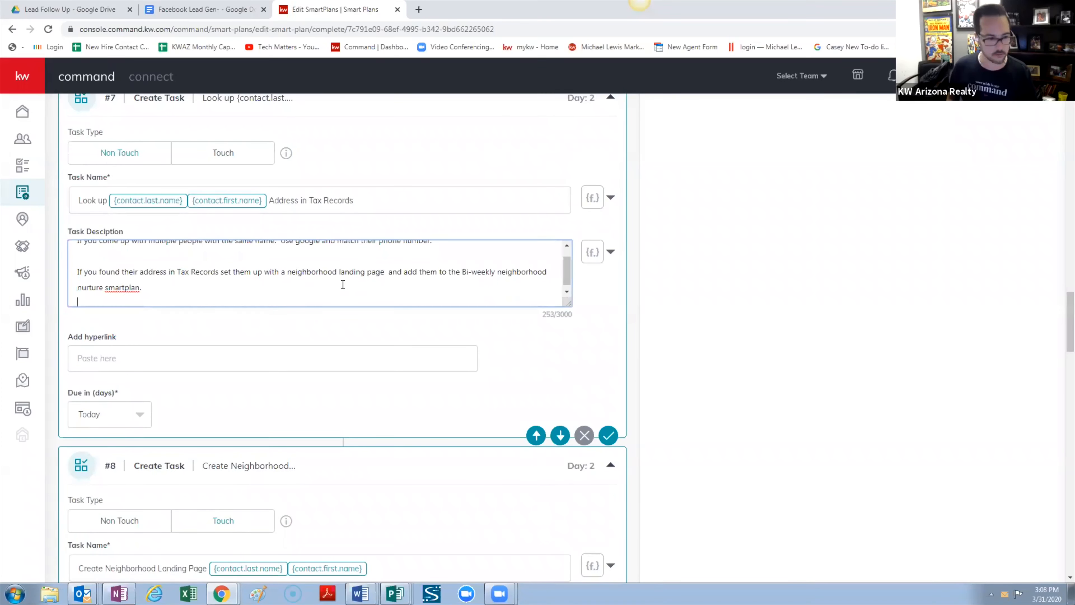
pyautogui.hotkey('ctrl', 'v')
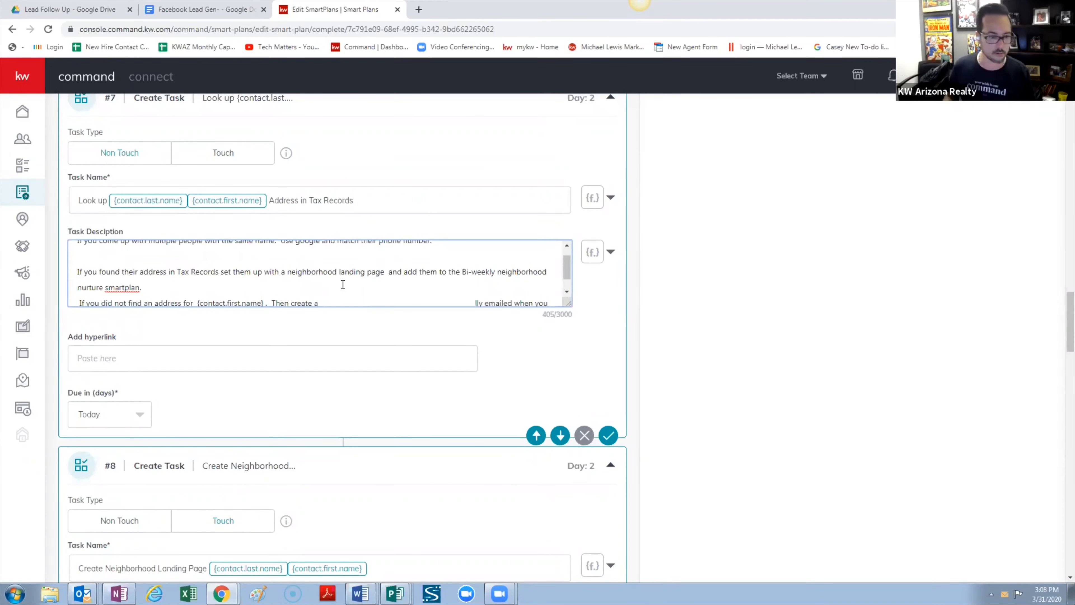
pyautogui.scroll(1, 249, 285)
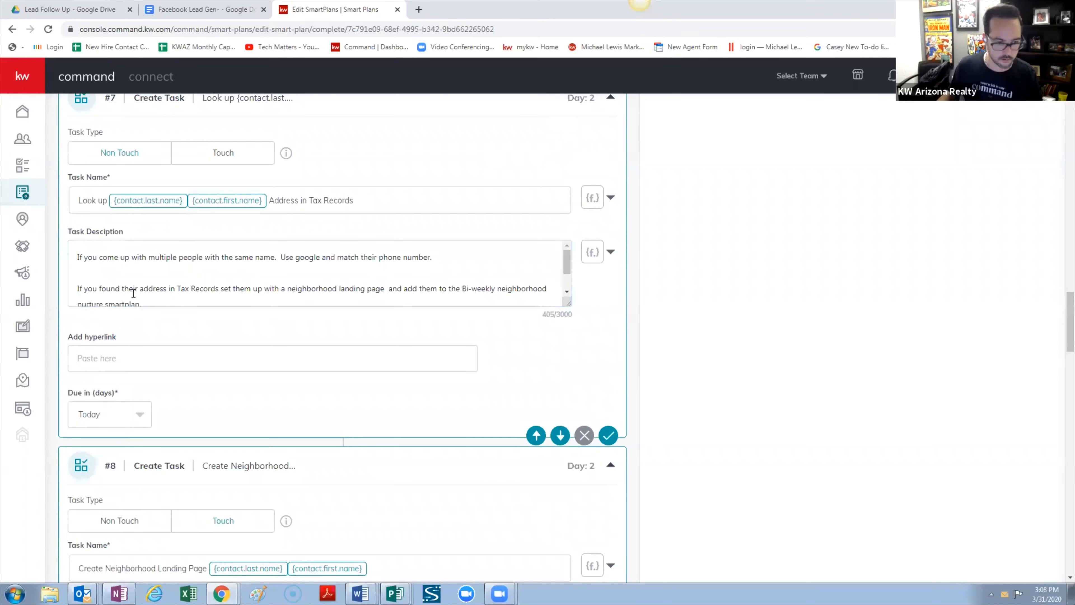
pyautogui.click(100, 285)
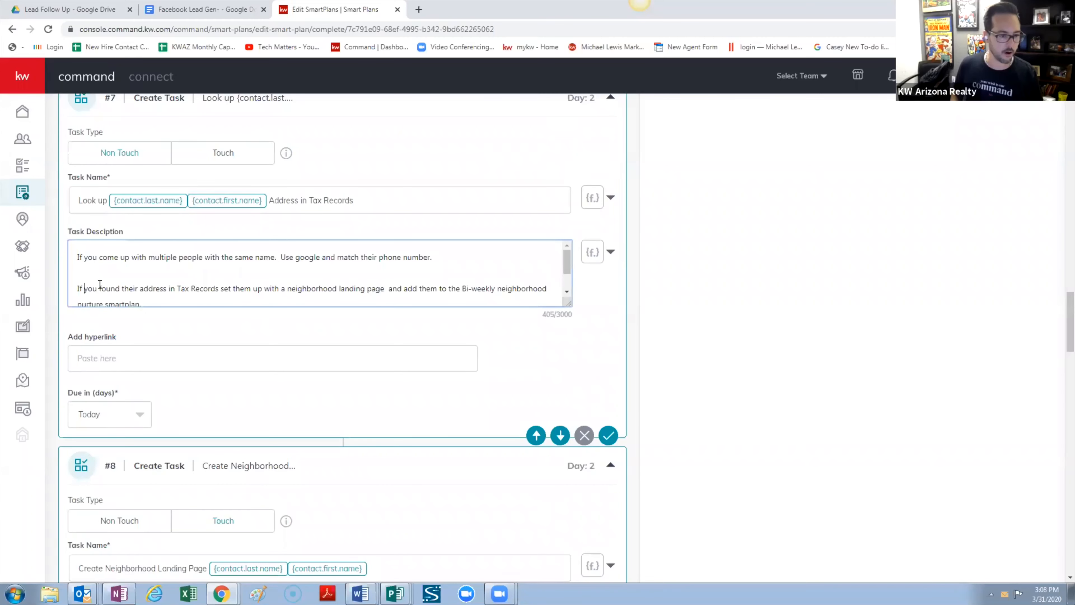
pyautogui.press('Left')
pyautogui.press('Left')
pyautogui.scroll(-8, 275, 376)
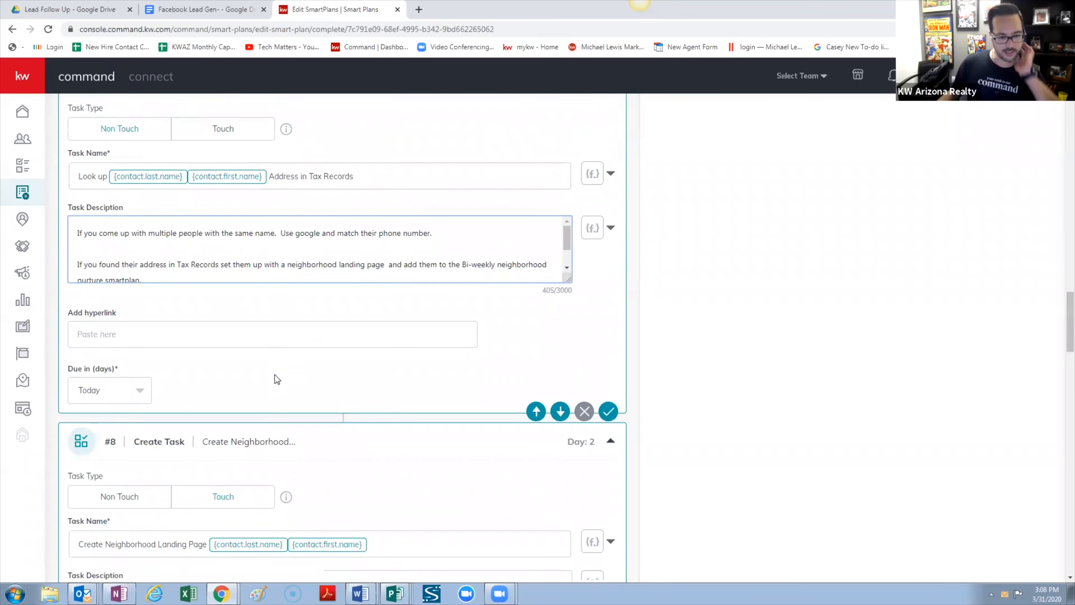
# Replace the plain-text name placeholder in step #7's new paragraph with the {contact.first.name} merge field
pyautogui.scroll(7, 274, 378)
pyautogui.scroll(5, 274, 378)
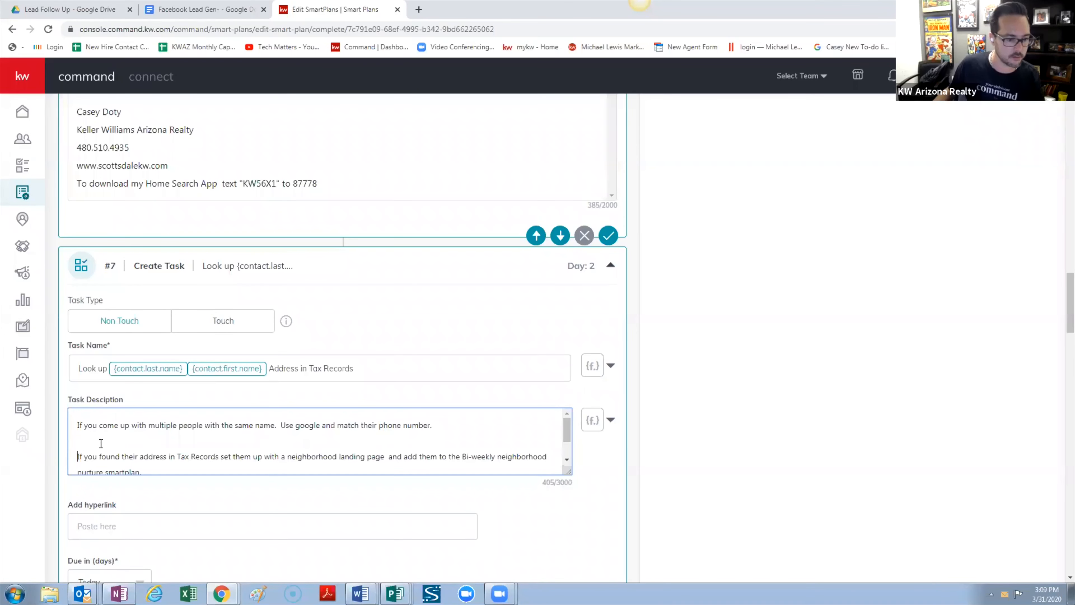
pyautogui.scroll(-1, 94, 445)
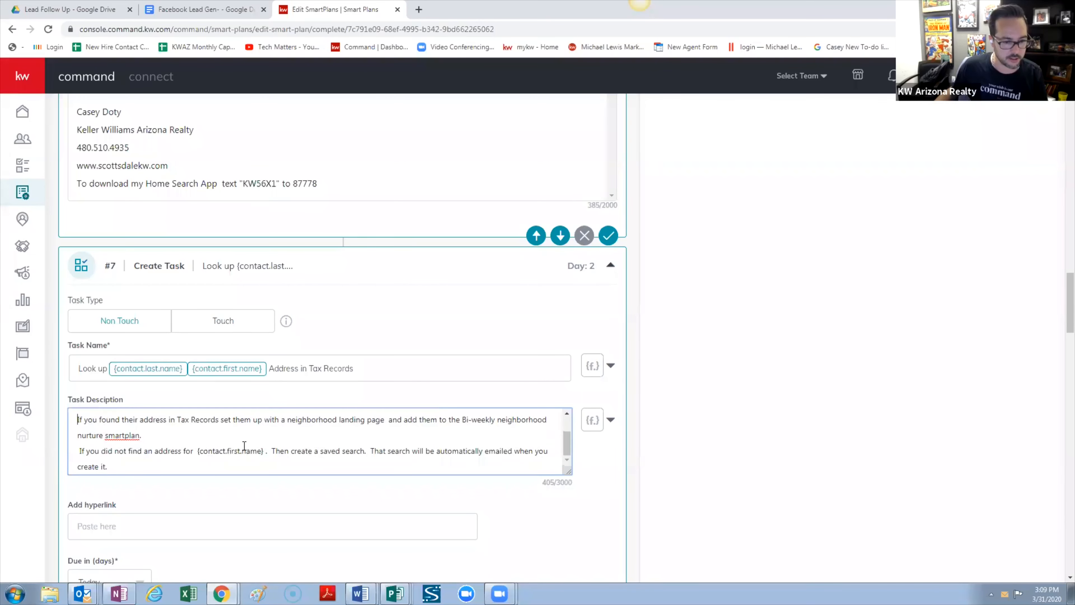
pyautogui.moveTo(262, 452)
pyautogui.mouseDown()
pyautogui.moveTo(199, 450)
pyautogui.moveTo(262, 452)
pyautogui.mouseUp()
pyautogui.doubleClick(208, 450)
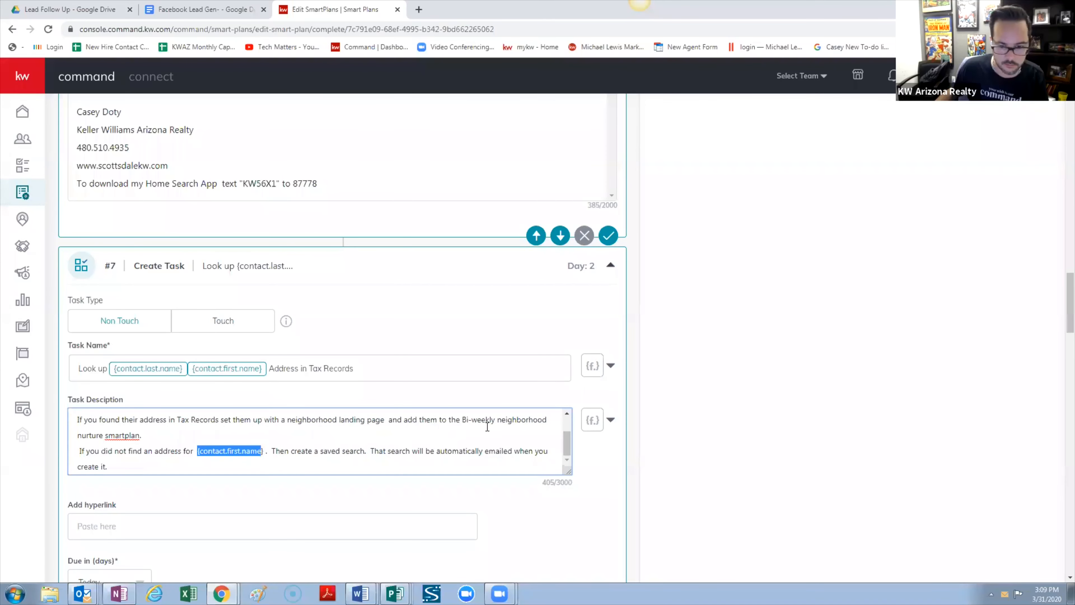
pyautogui.click(610, 420)
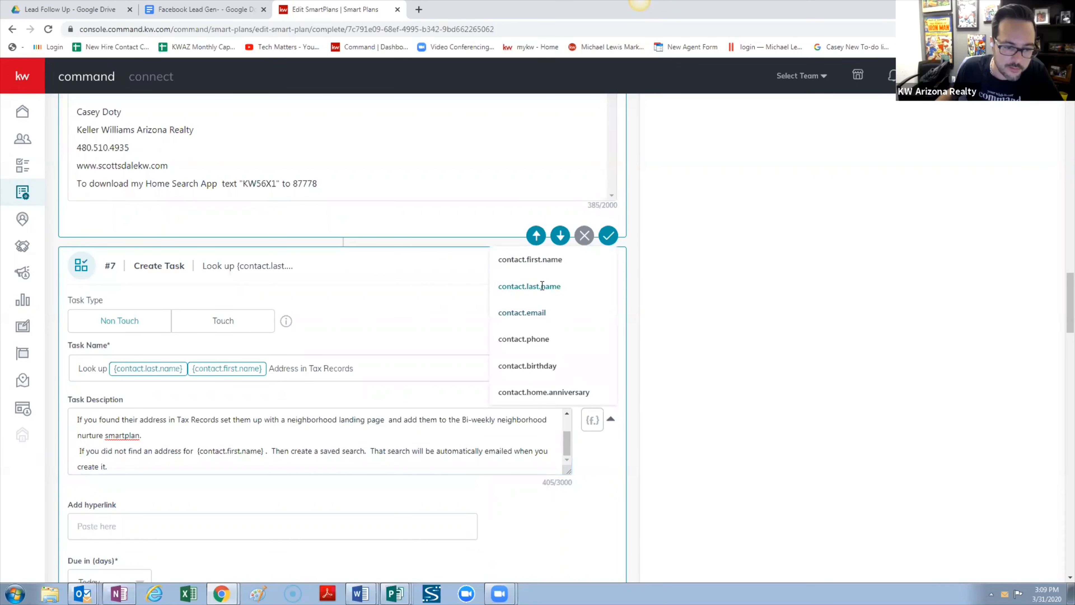
pyautogui.click(550, 260)
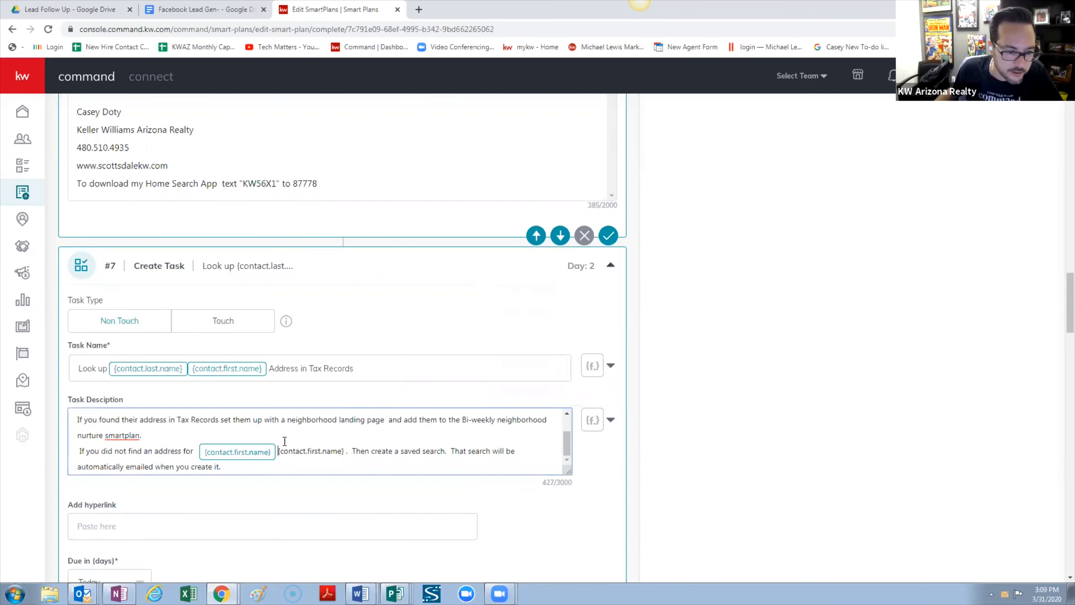
pyautogui.press('Delete')
pyautogui.press('Delete')
pyautogui.press('Delete')
pyautogui.press('Delete')
pyautogui.press('Delete')
pyautogui.press('Delete')
pyautogui.press('Delete')
pyautogui.press('Delete')
pyautogui.press('Delete')
pyautogui.press('Delete')
pyautogui.press('Delete')
pyautogui.press('Delete')
pyautogui.press('Delete')
pyautogui.press('Delete')
pyautogui.press('Delete')
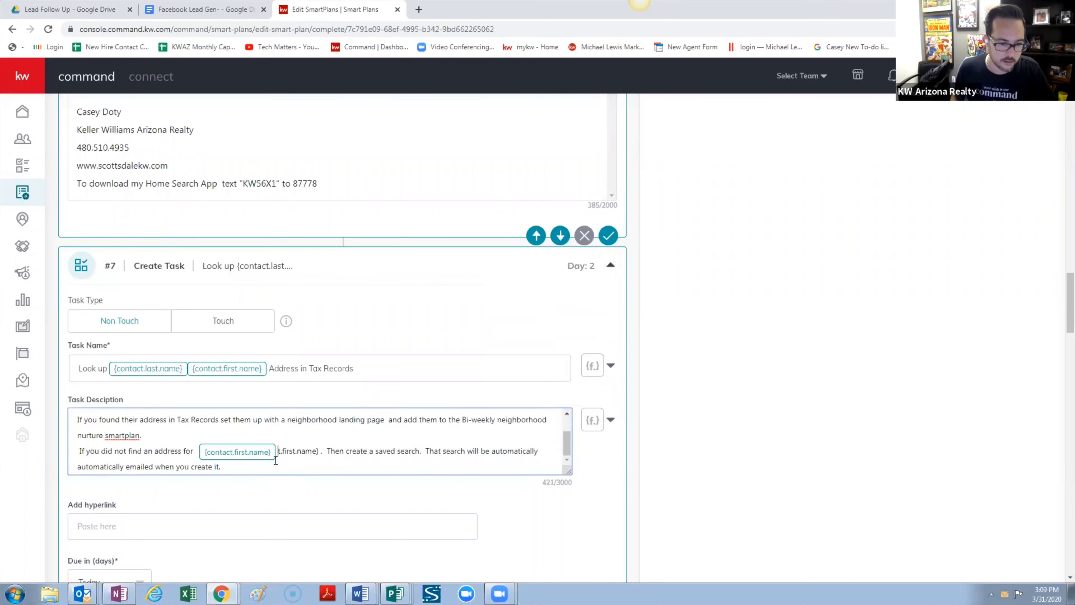
pyautogui.press('Delete')
pyautogui.press('Delete')
pyautogui.press('Delete')
pyautogui.press('Delete')
pyautogui.press('Delete')
pyautogui.press('Delete')
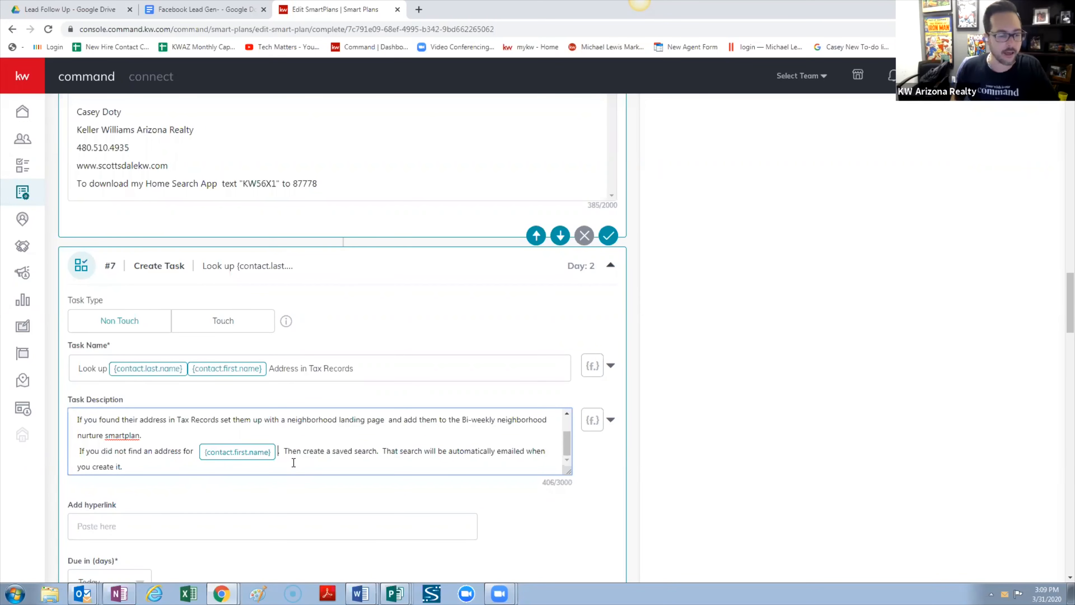
pyautogui.press('BackSpace')
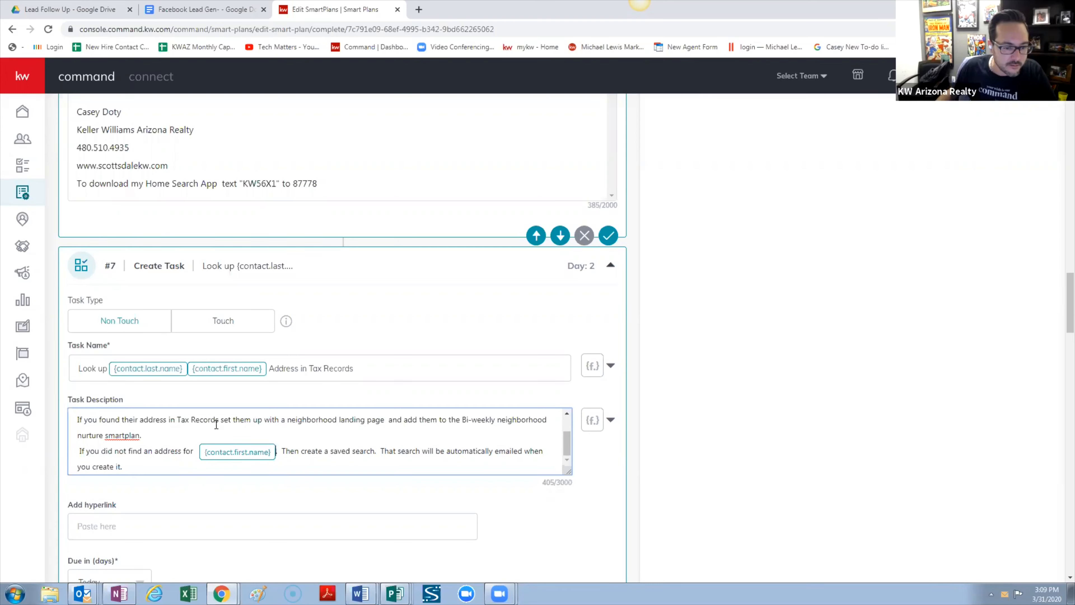
# Delete the Create a Saved Search task step from the plan
pyautogui.scroll(3, 313, 433)
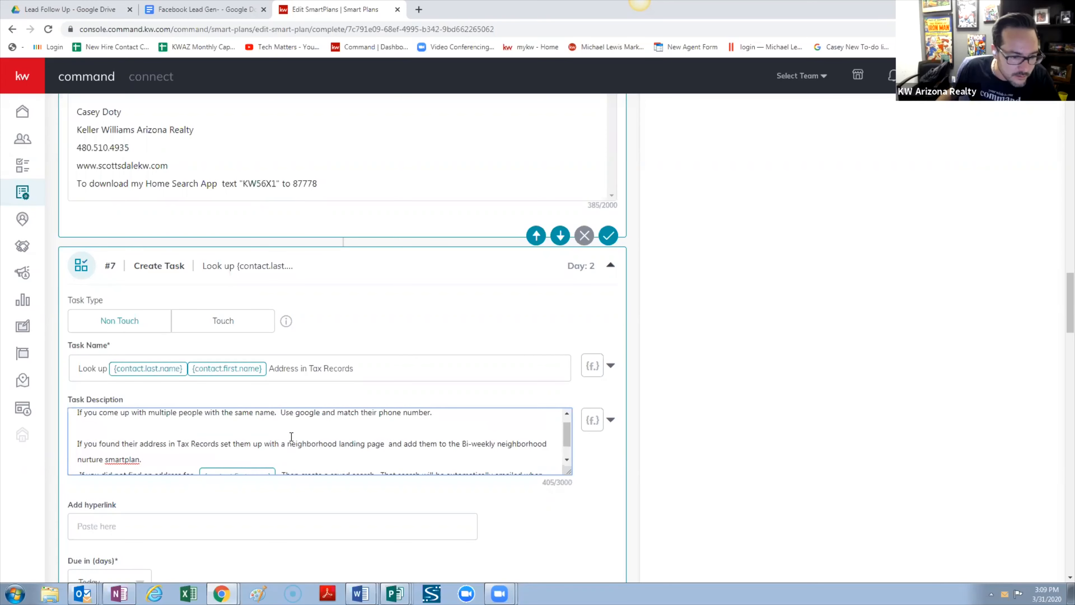
pyautogui.scroll(-8, 587, 422)
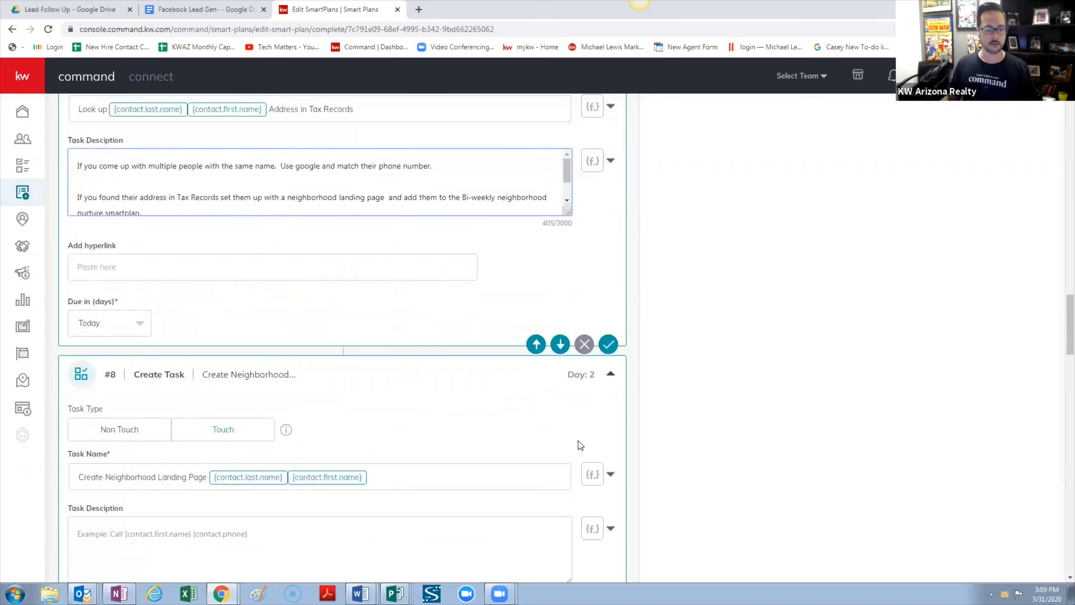
pyautogui.scroll(-7, 558, 441)
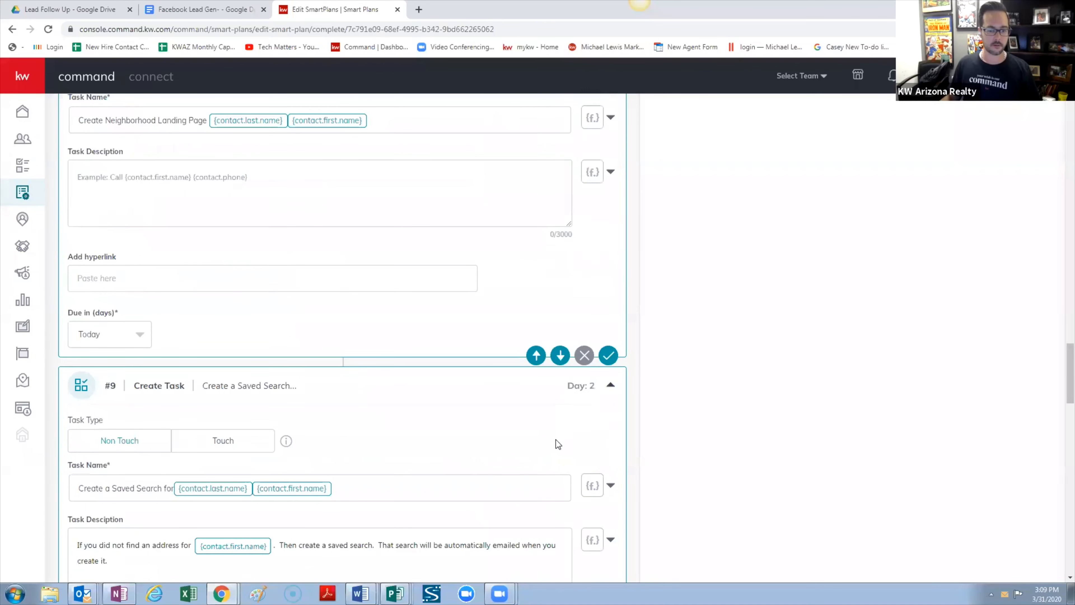
pyautogui.click(584, 355)
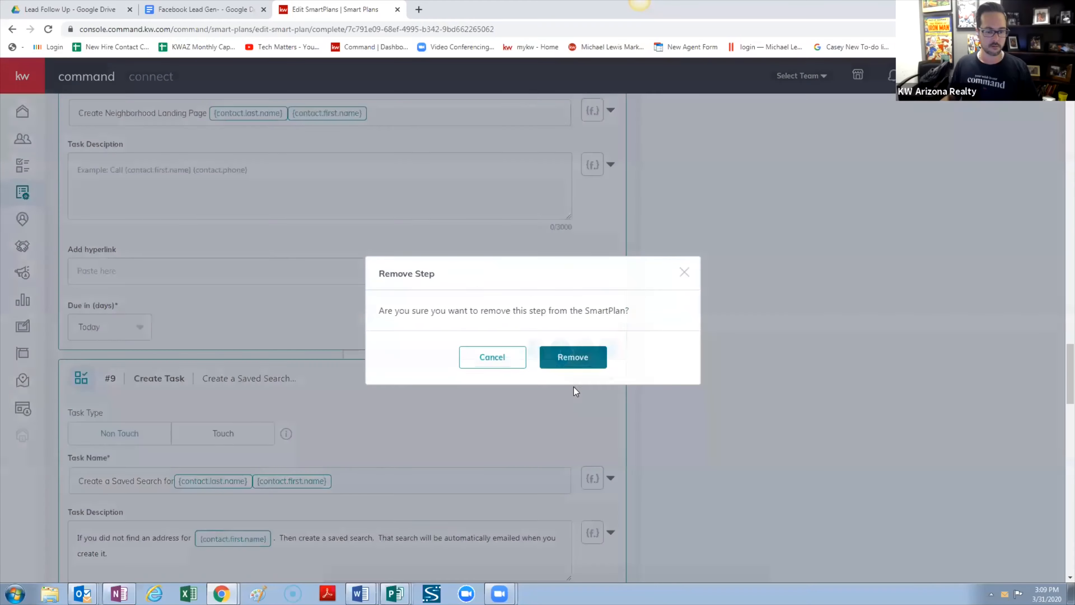
pyautogui.click(579, 364)
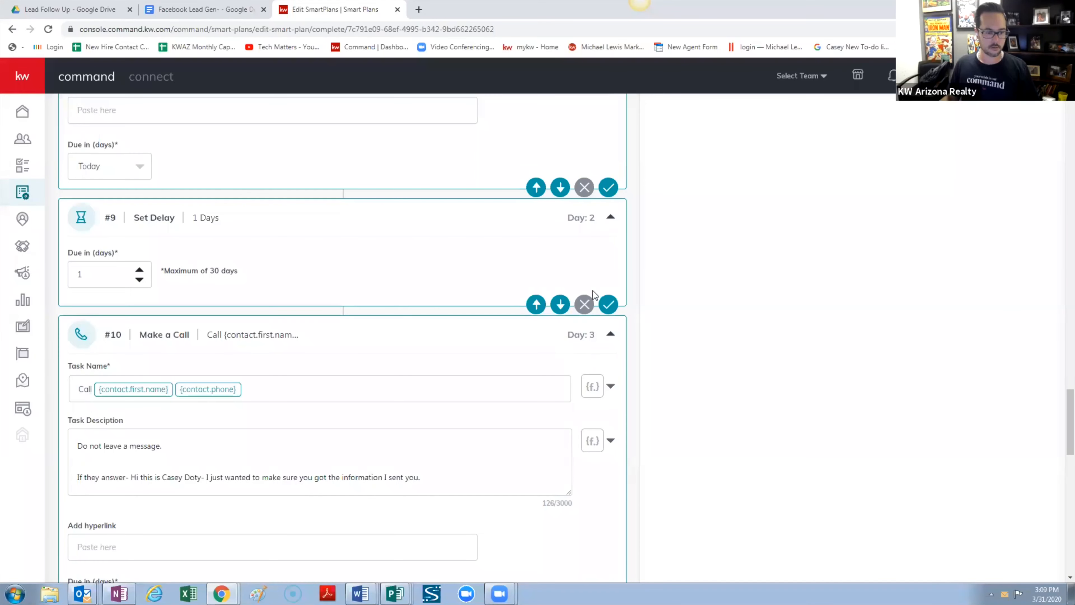
# Delete the step #8 Neighborhood Landing Page task step from the plan
pyautogui.scroll(-10, 561, 409)
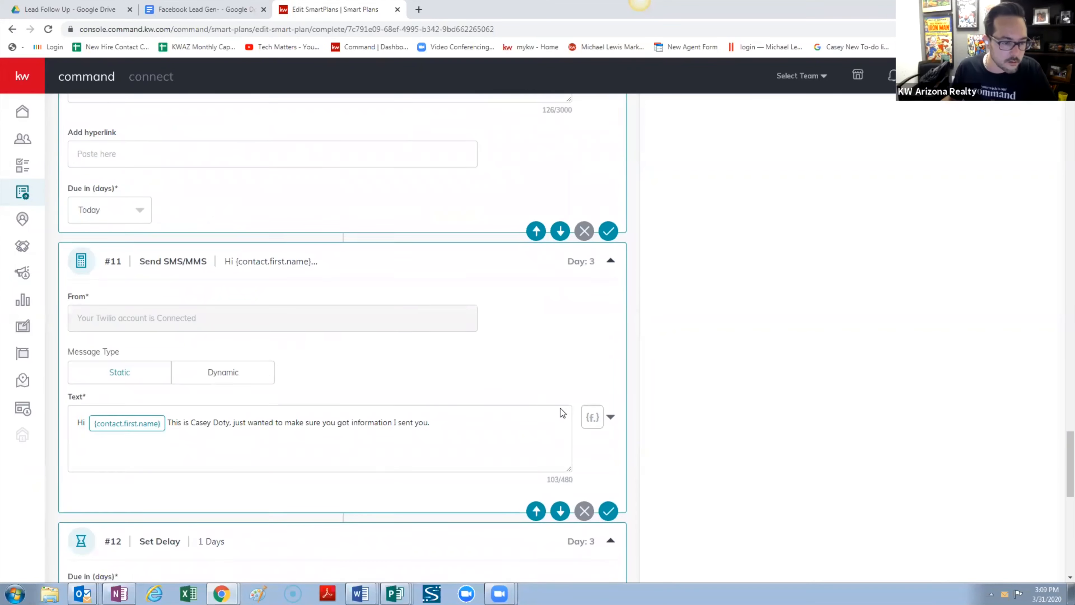
pyautogui.scroll(-10, 561, 409)
pyautogui.scroll(20, 561, 408)
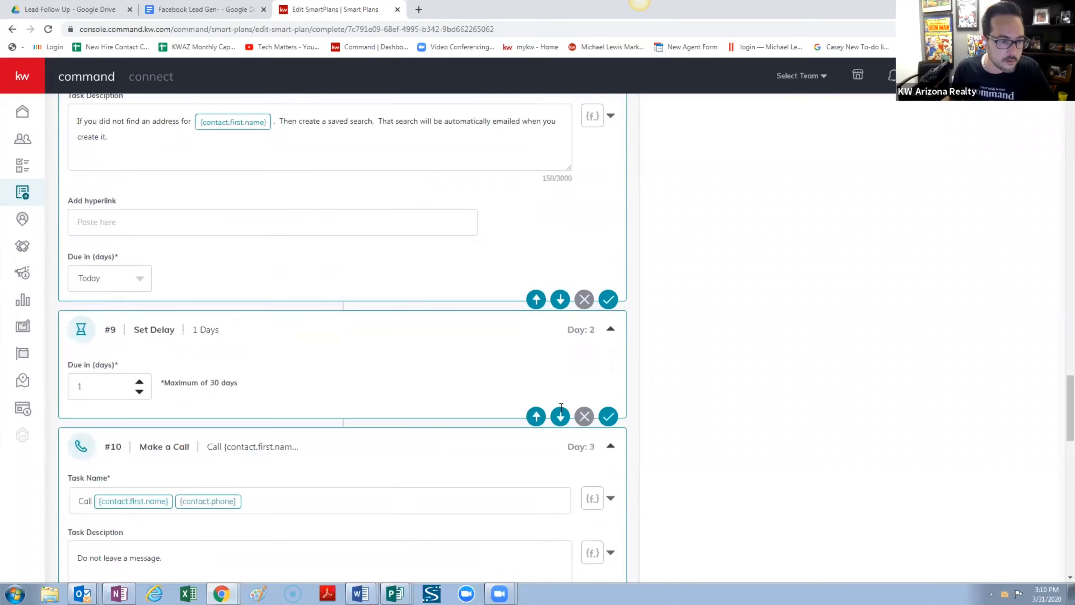
pyautogui.scroll(10, 560, 408)
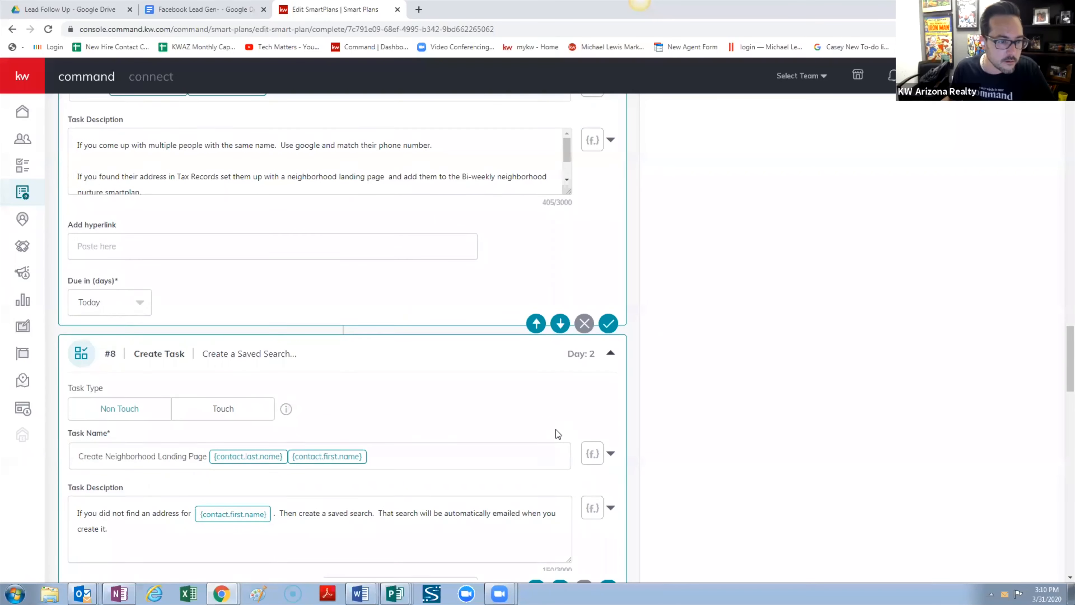
pyautogui.scroll(1, 556, 429)
pyautogui.scroll(-2, 557, 430)
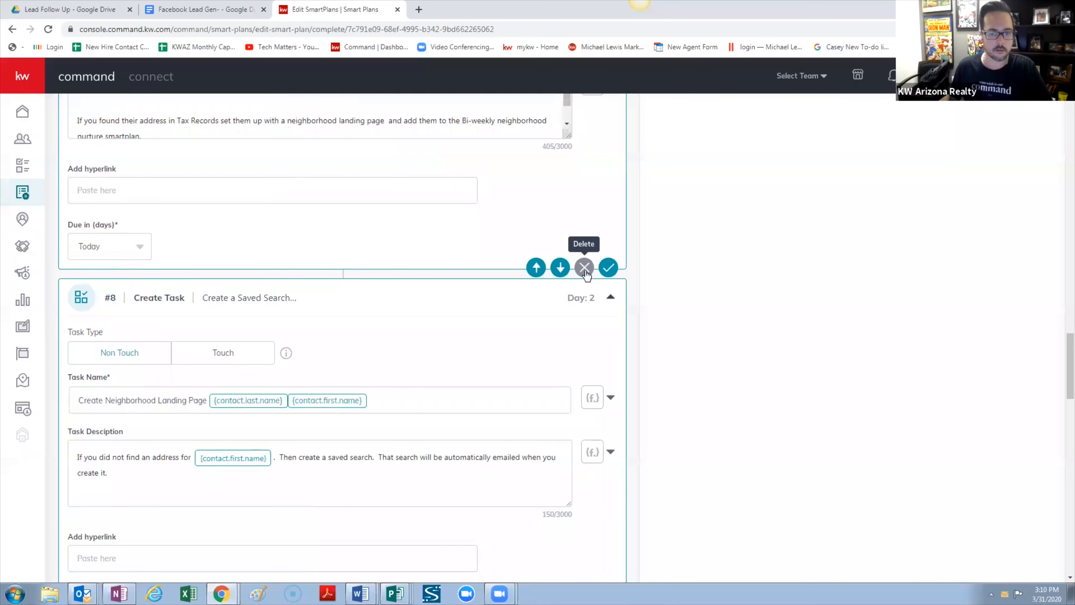
pyautogui.scroll(-4, 572, 379)
pyautogui.click(583, 467)
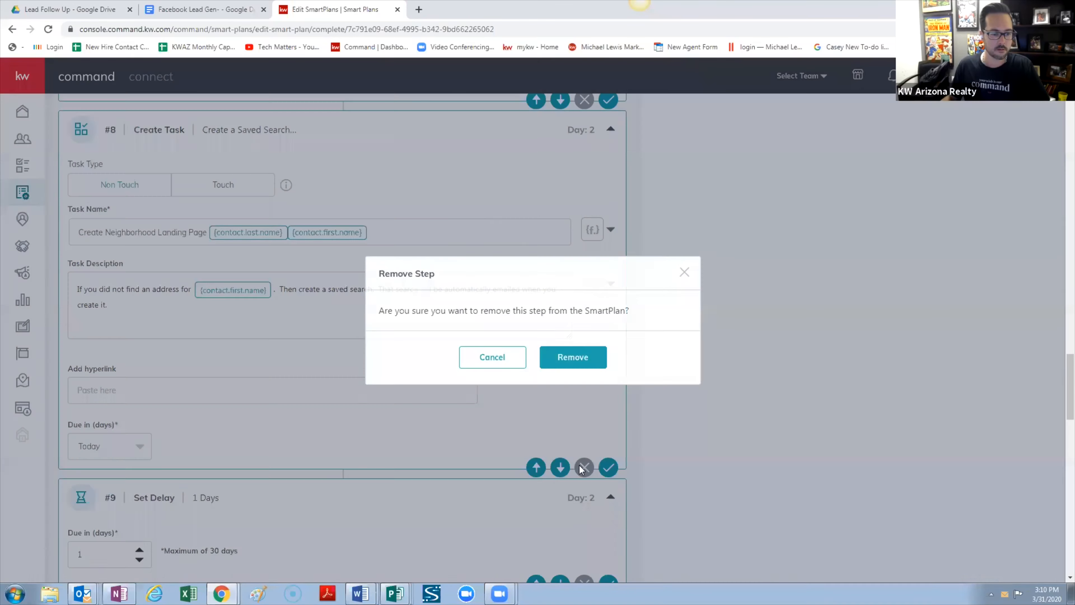
pyautogui.click(563, 357)
pyautogui.scroll(10, 848, 289)
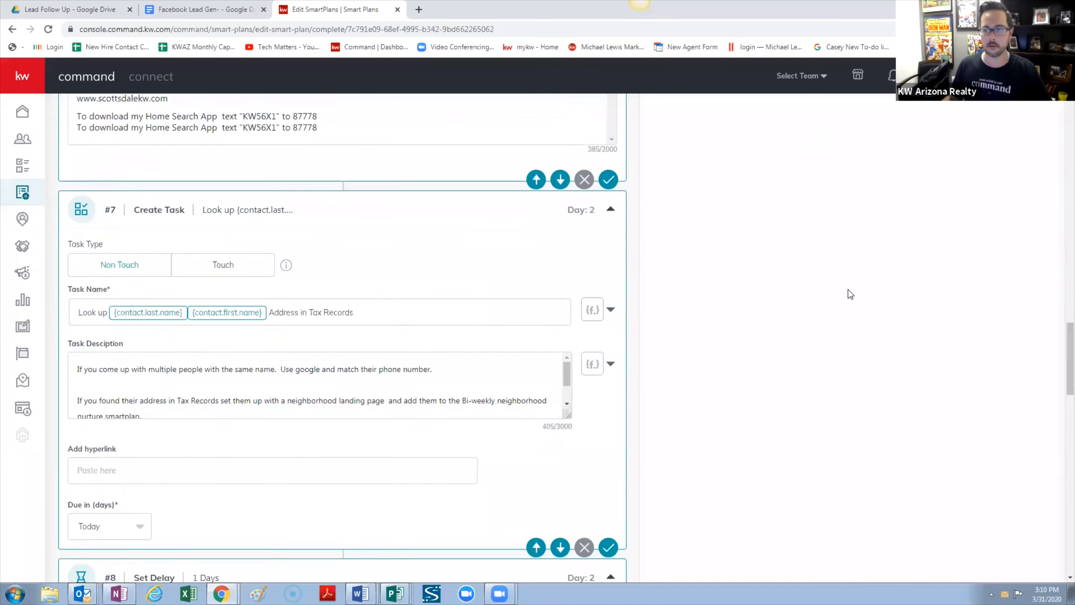
pyautogui.scroll(15, 990, 338)
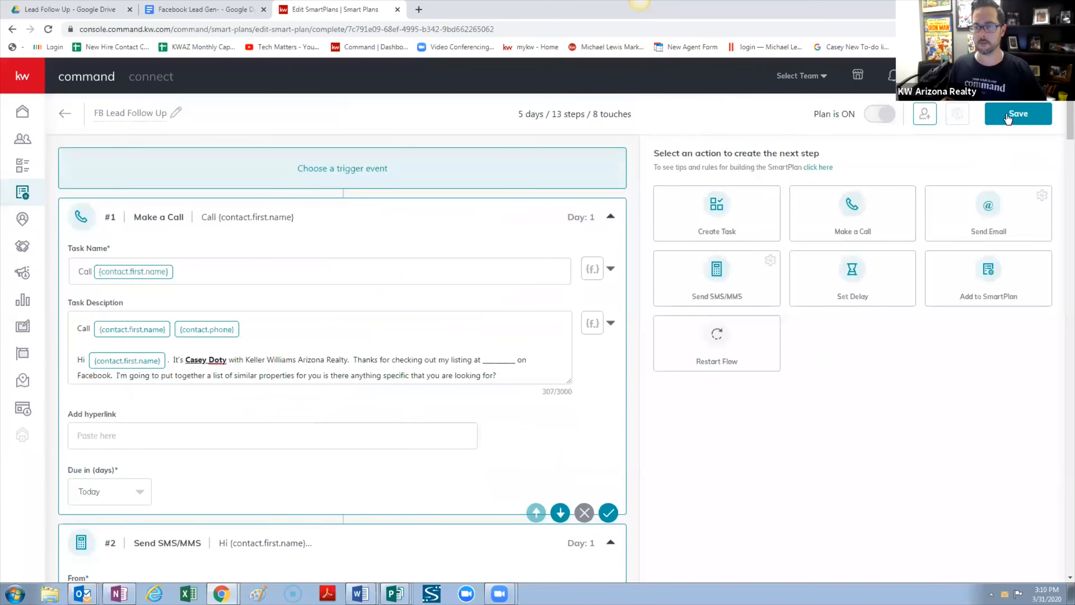
# Try saving, dismiss the too-many-touches error, and locate step #3's text task
pyautogui.click(1008, 114)
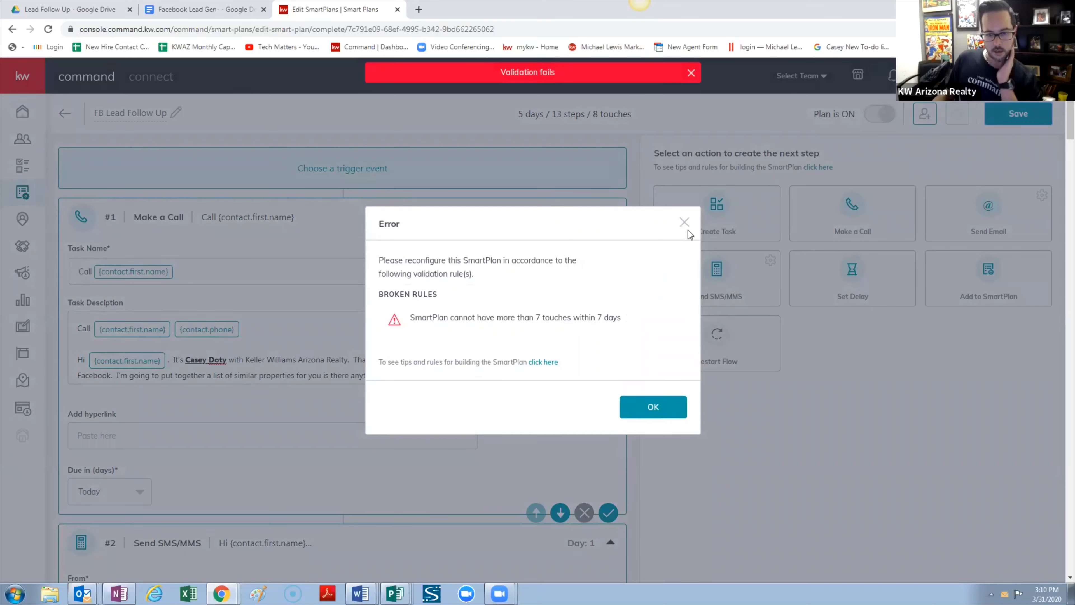
pyautogui.click(685, 223)
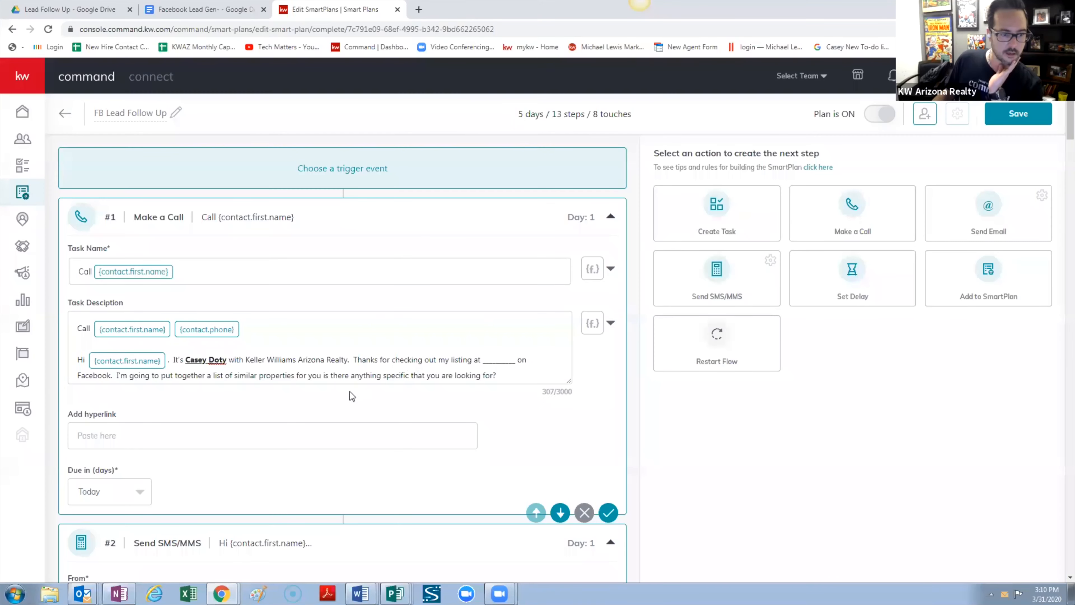
pyautogui.scroll(-1, 238, 415)
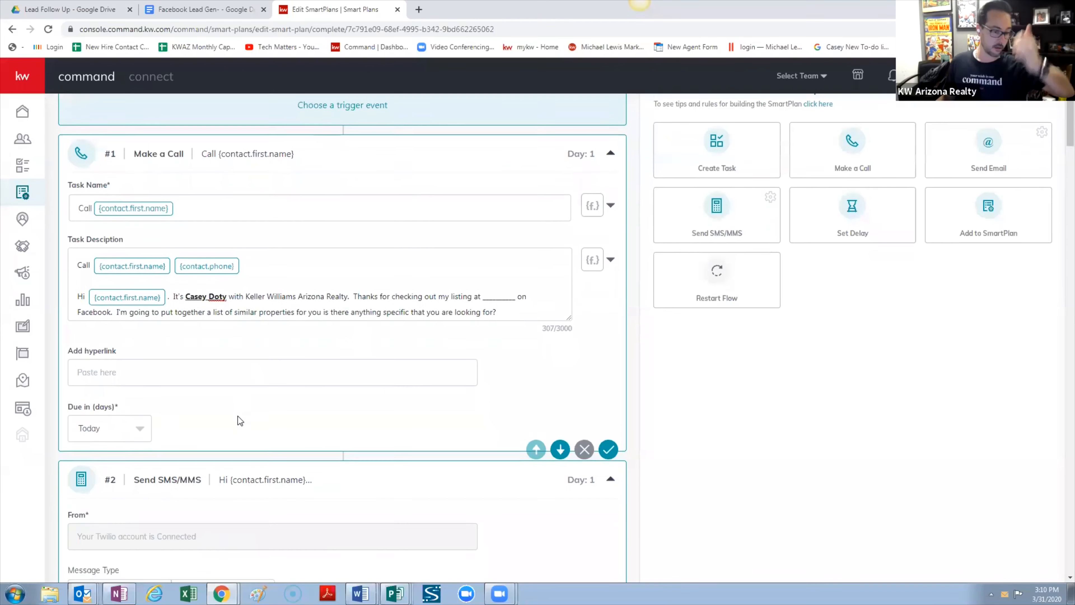
pyautogui.scroll(-3, 238, 416)
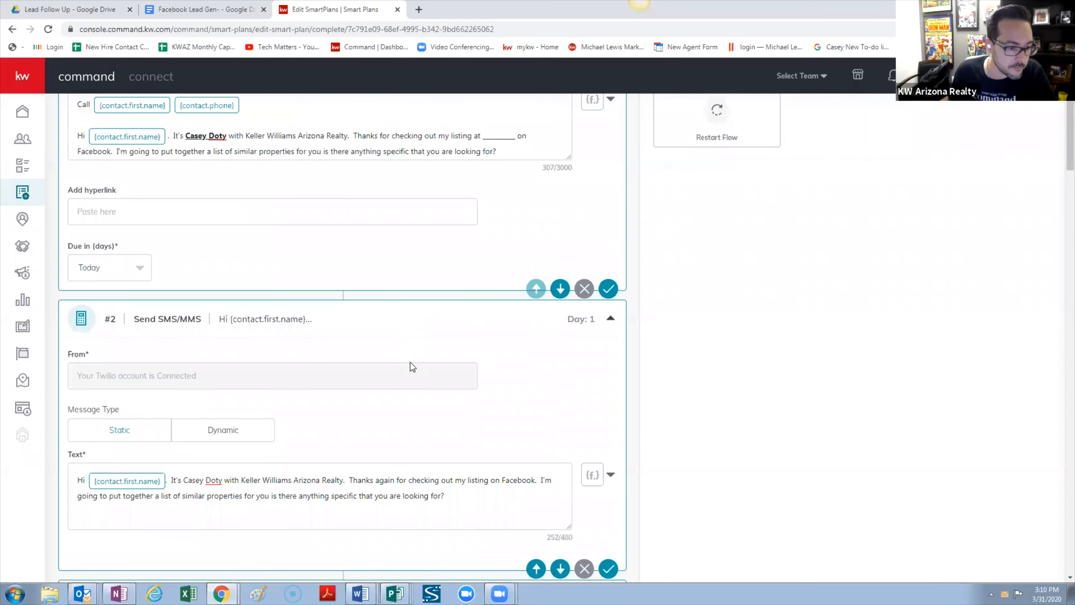
pyautogui.scroll(-3, 287, 365)
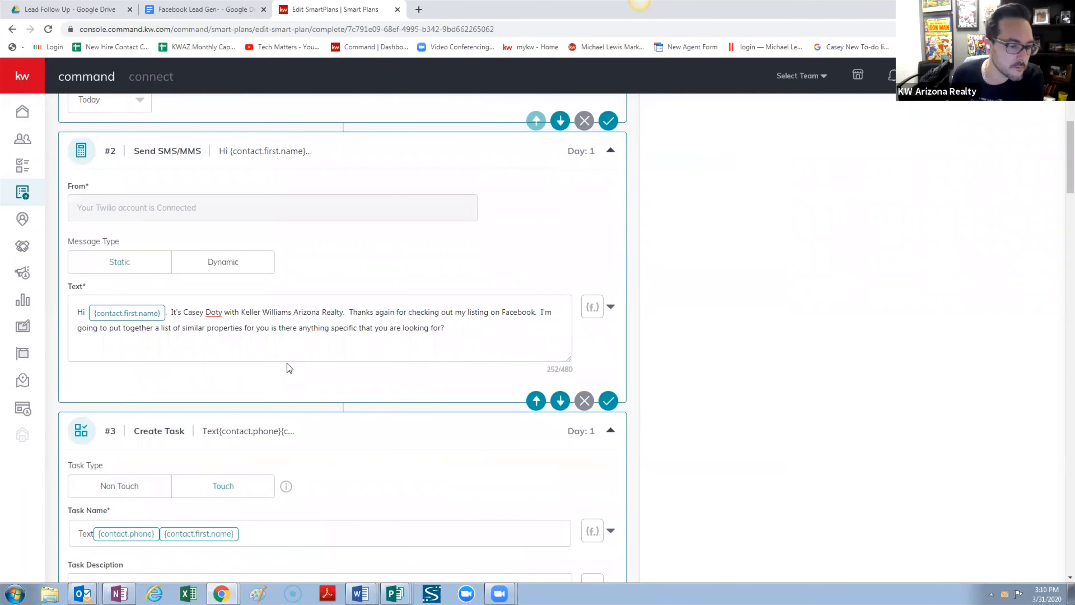
pyautogui.scroll(-3, 287, 364)
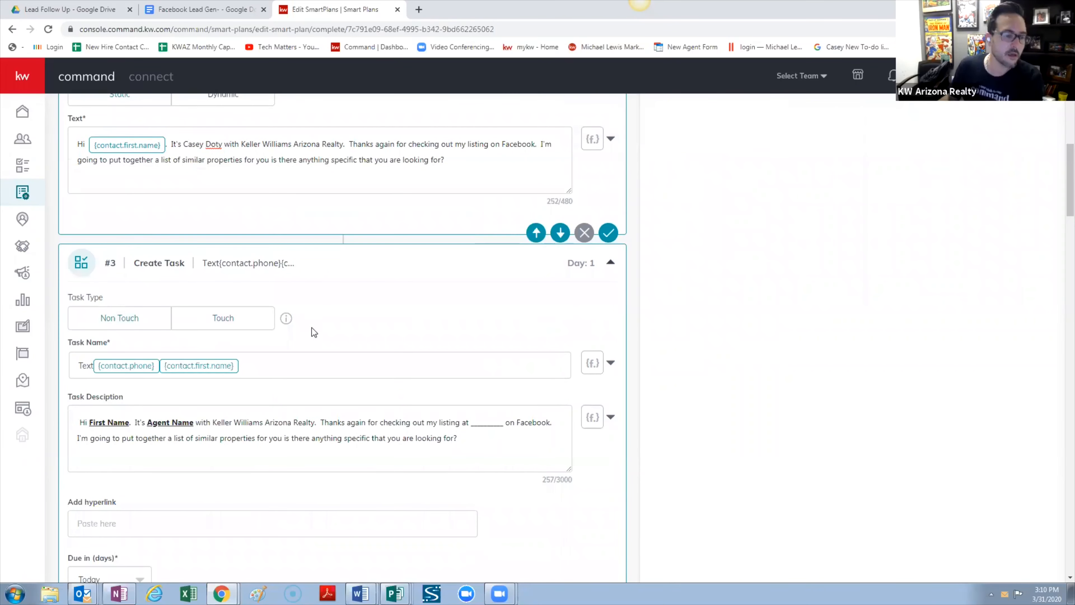
pyautogui.scroll(-2, 311, 331)
pyautogui.scroll(-4, 240, 360)
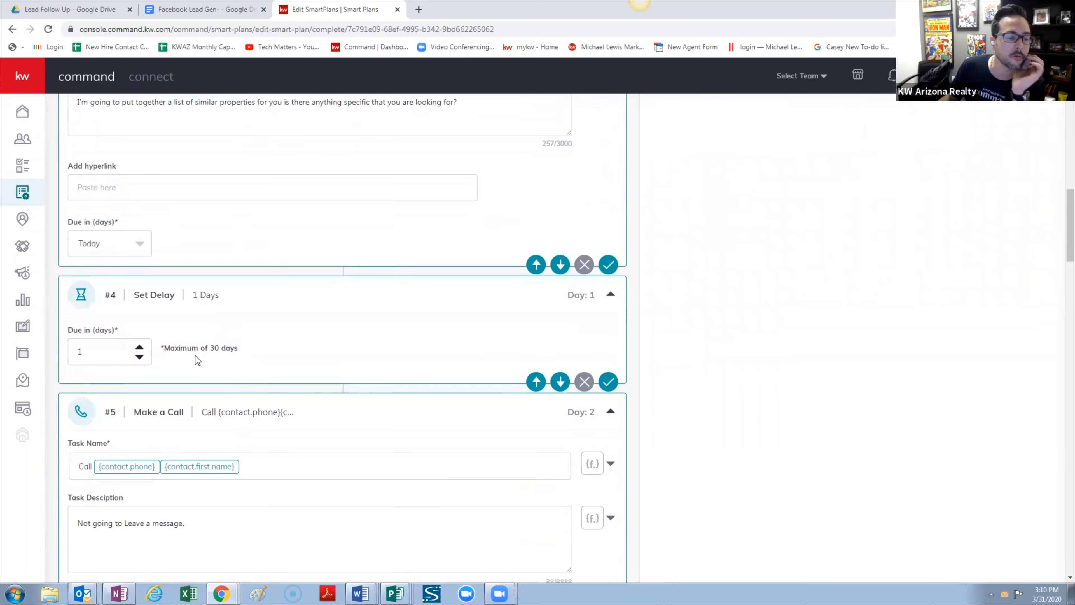
pyautogui.scroll(-4, 247, 372)
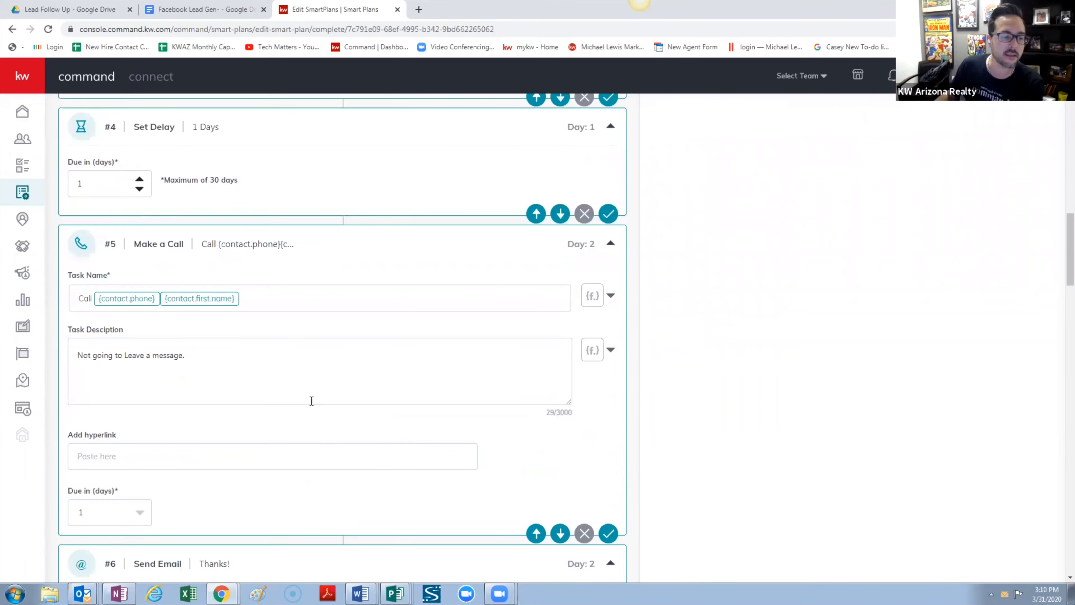
pyautogui.scroll(9, 401, 379)
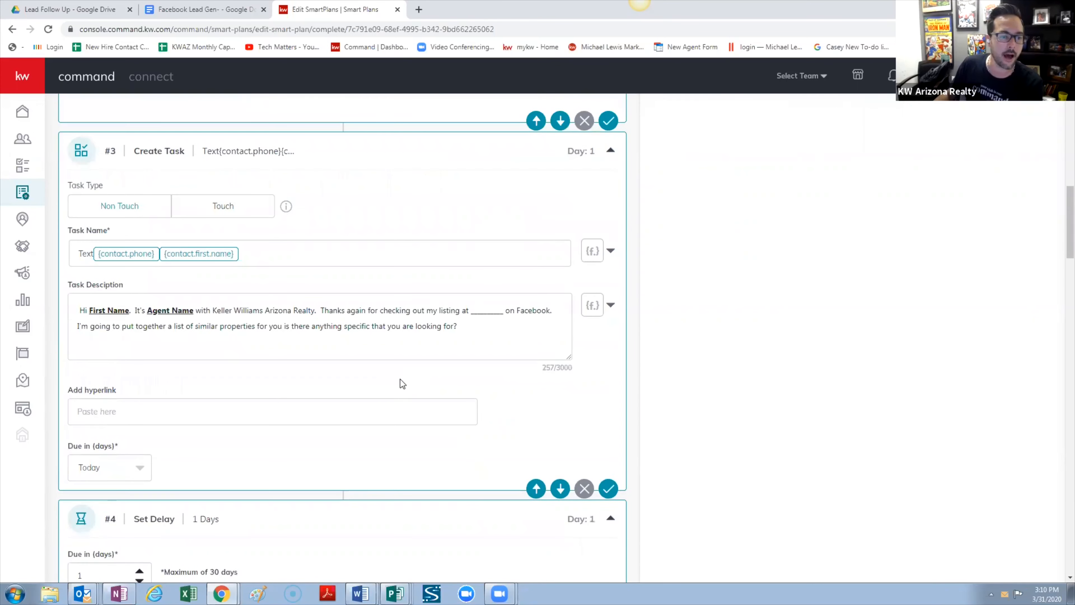
pyautogui.scroll(1, 551, 229)
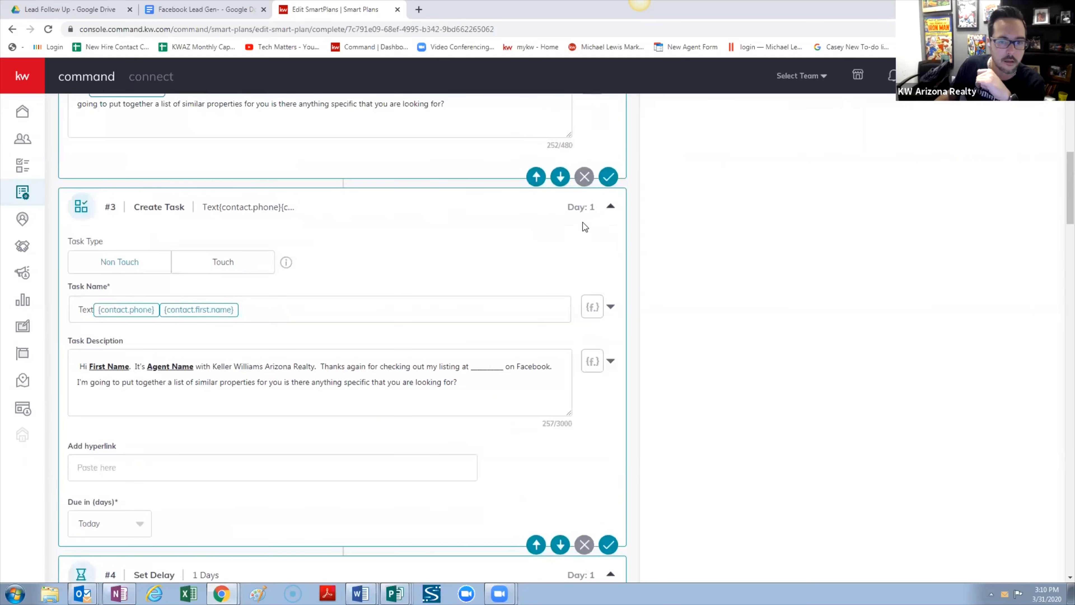
pyautogui.scroll(-1, 585, 180)
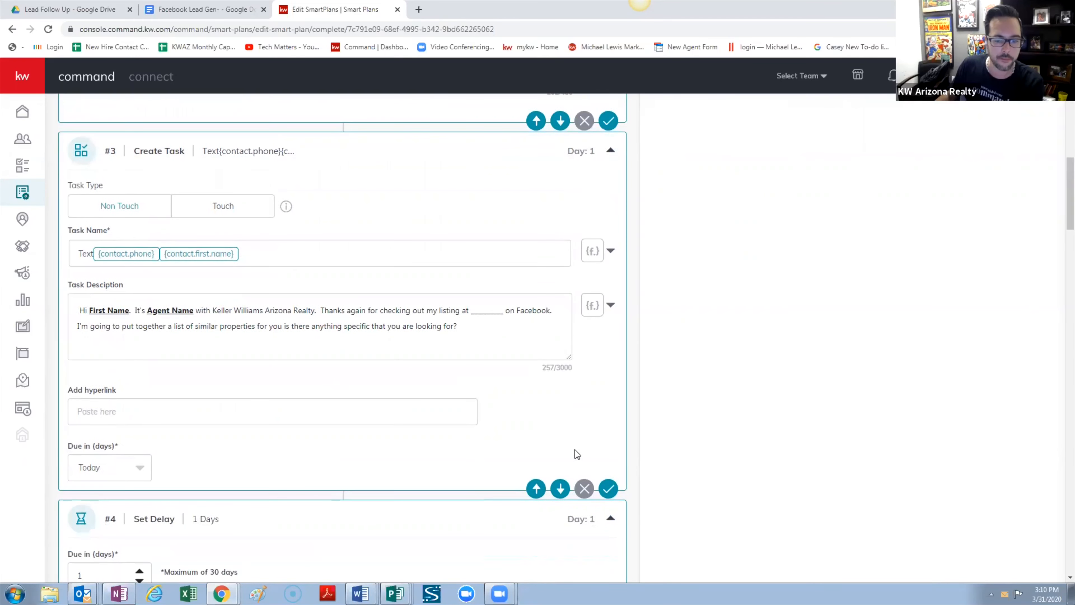
# Remove step #3's text task and save the plan at 12 steps and 7 touches
pyautogui.click(585, 488)
pyautogui.click(569, 360)
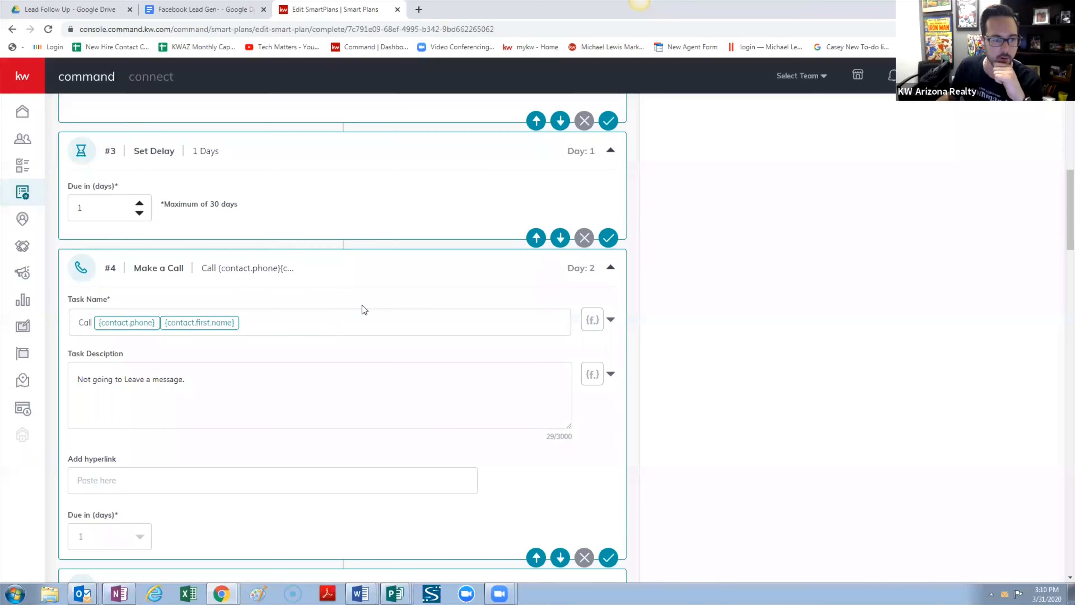
pyautogui.scroll(15, 979, 211)
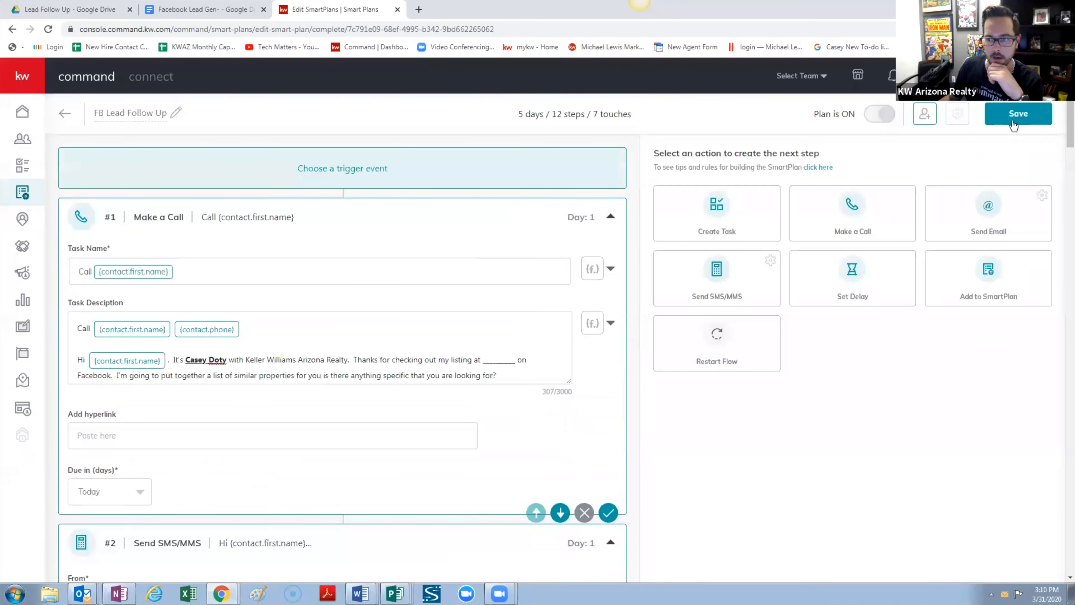
pyautogui.click(1013, 123)
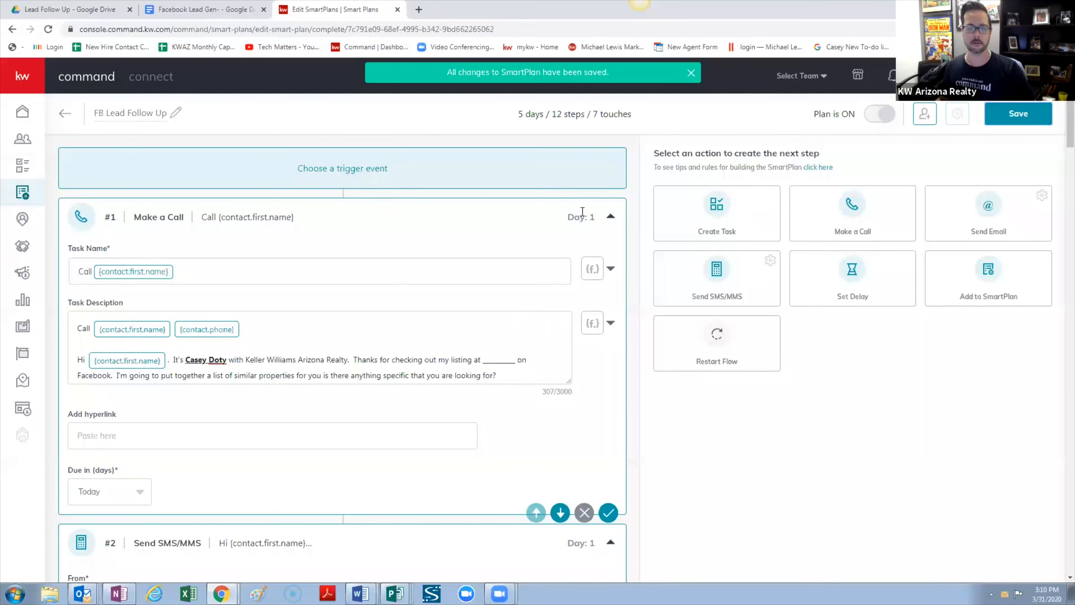
# Add the library's Promote My App plan as 'My Promote My App' and view My SmartPlans
pyautogui.click(22, 194)
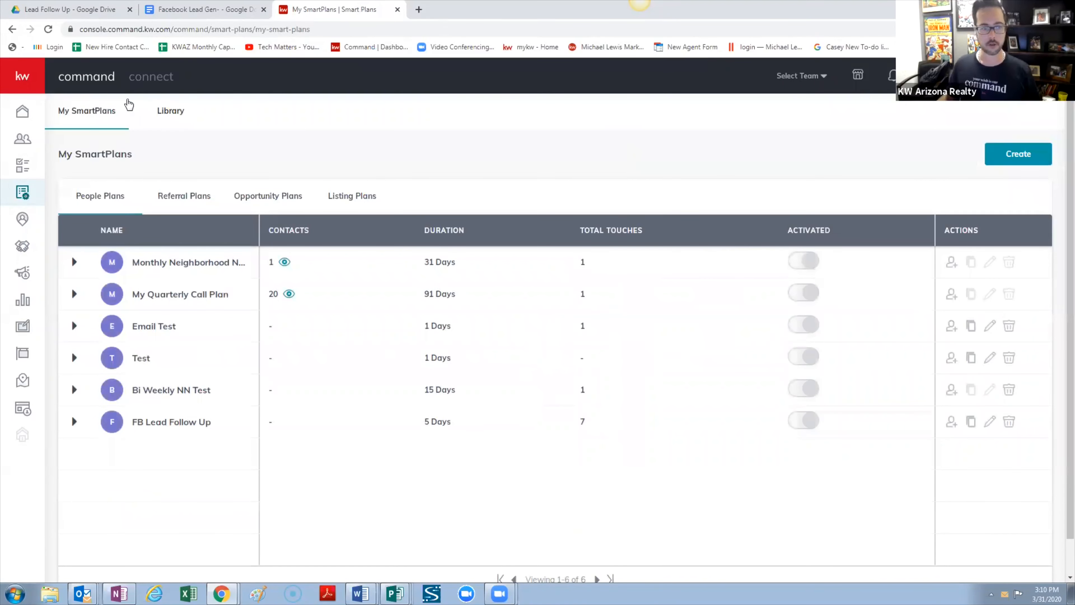
pyautogui.click(171, 114)
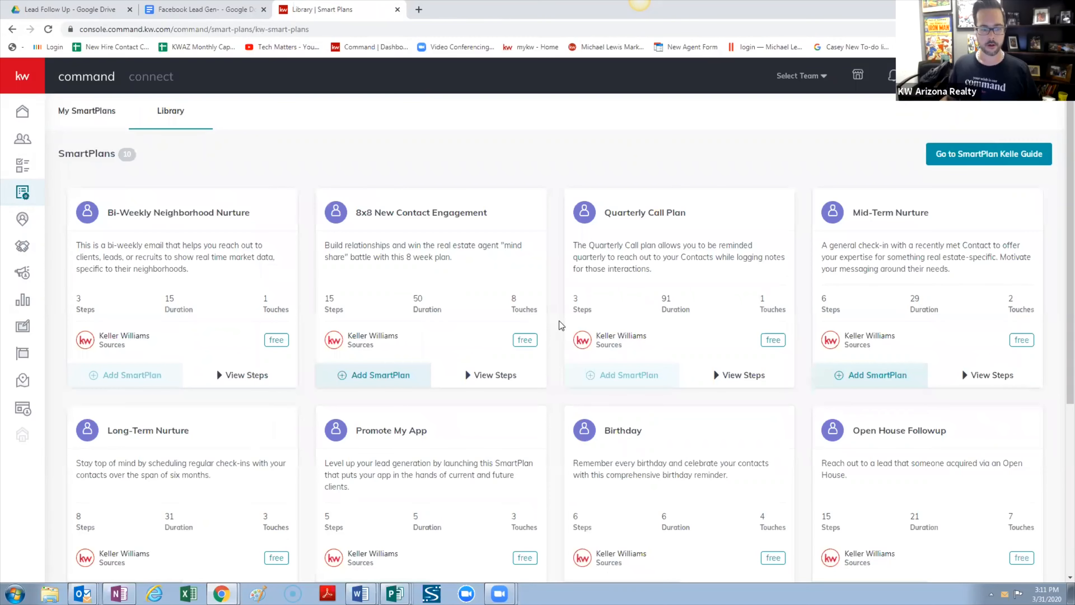
pyautogui.scroll(-3, 560, 322)
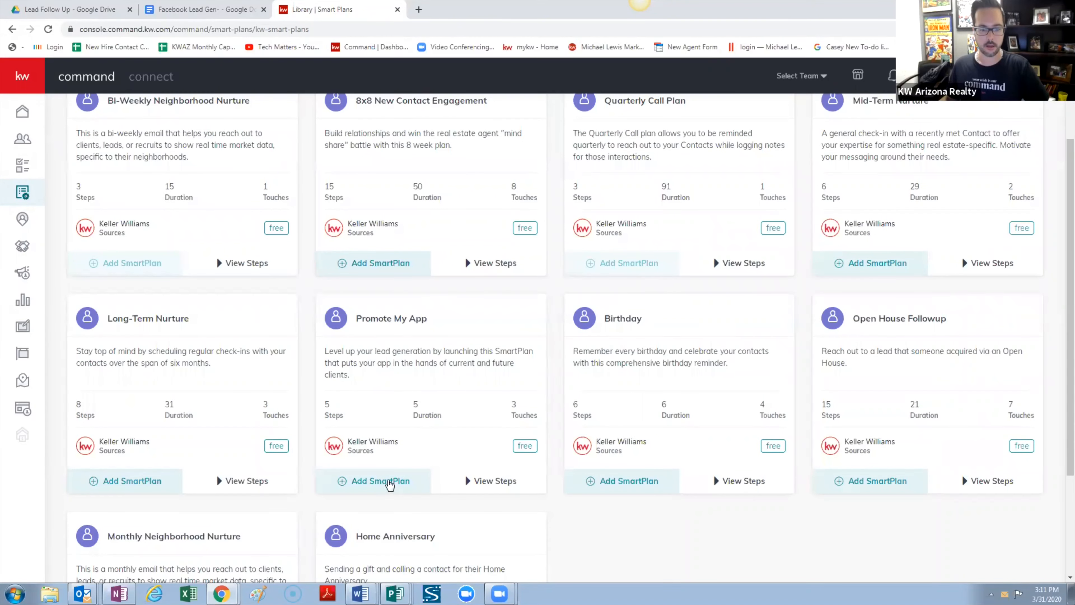
pyautogui.click(389, 483)
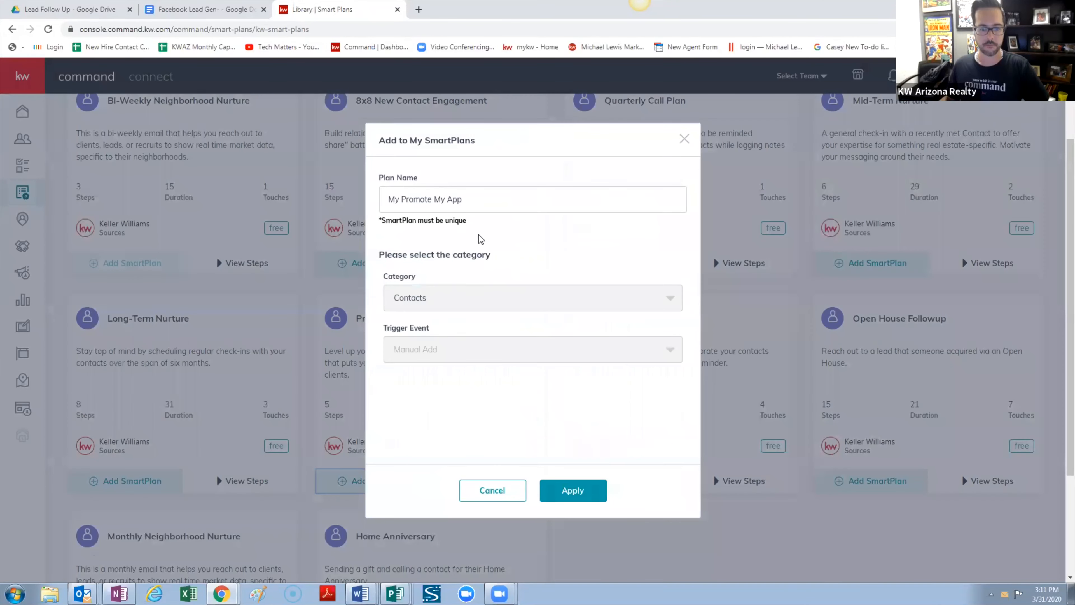
pyautogui.click(475, 199)
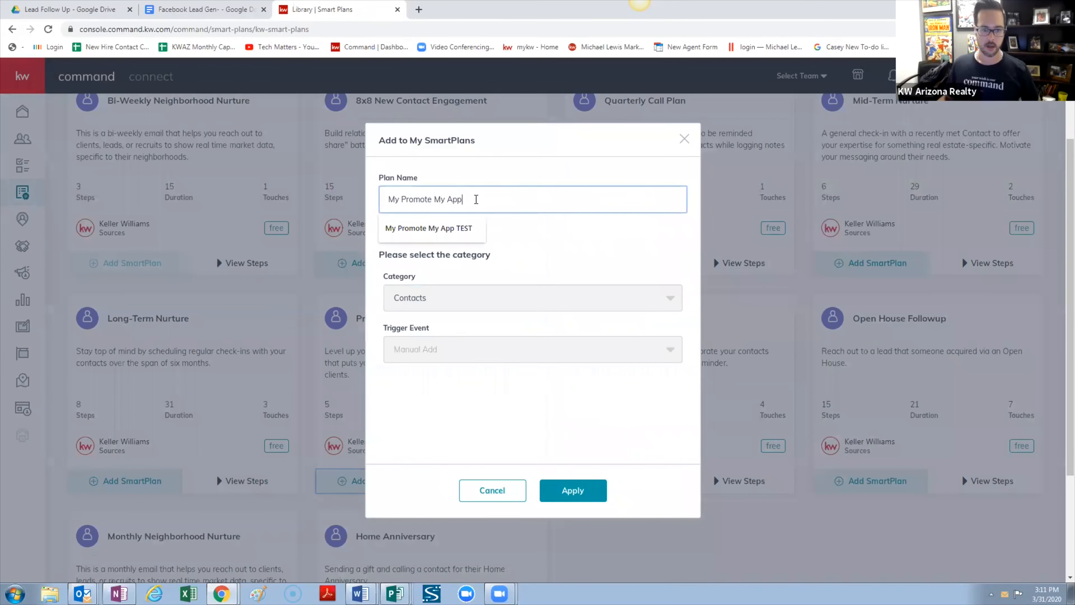
pyautogui.click(575, 494)
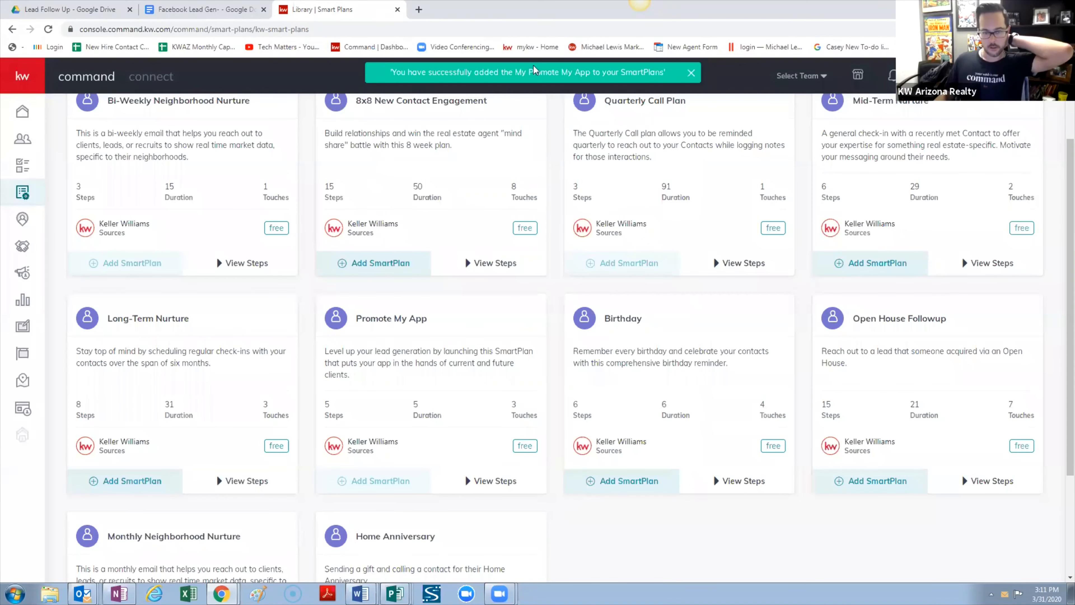
pyautogui.scroll(3, 466, 267)
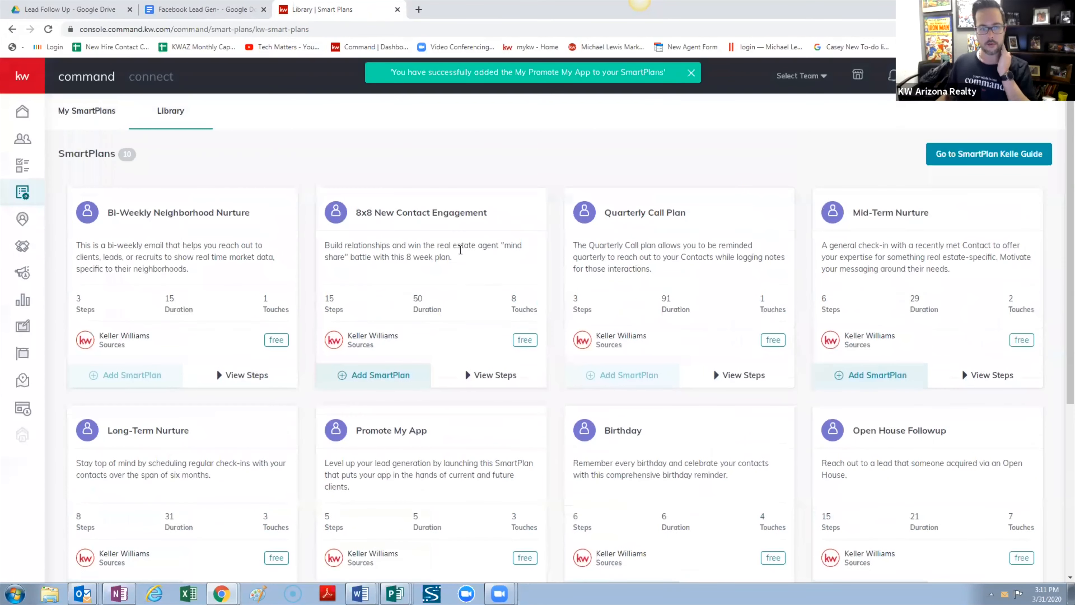
pyautogui.click(106, 111)
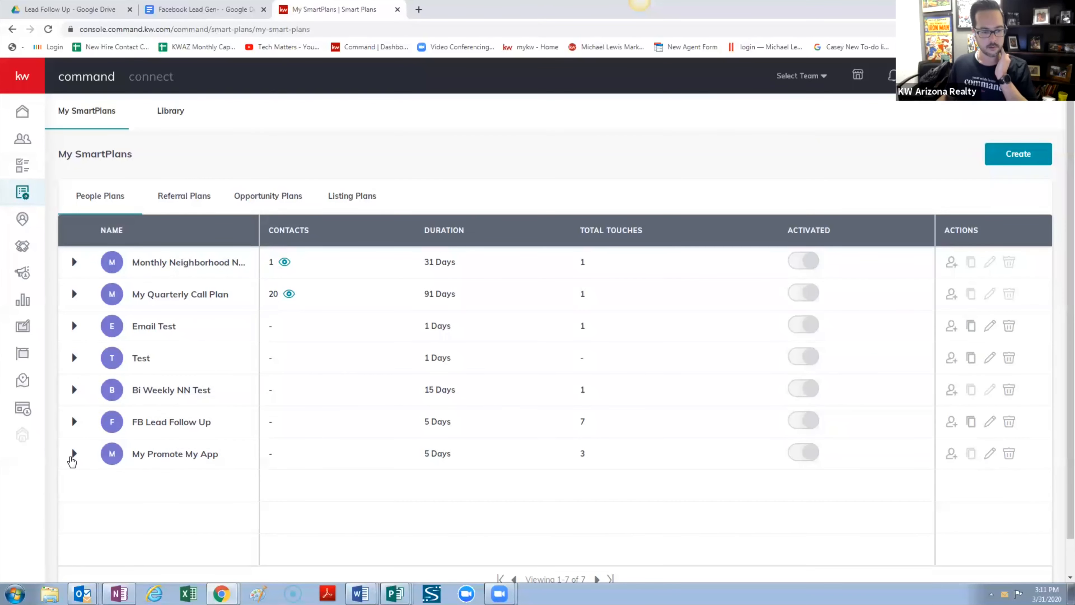
# Expand My Promote My App in the plan list and open it in the step editor
pyautogui.click(74, 455)
pyautogui.scroll(-4, 185, 500)
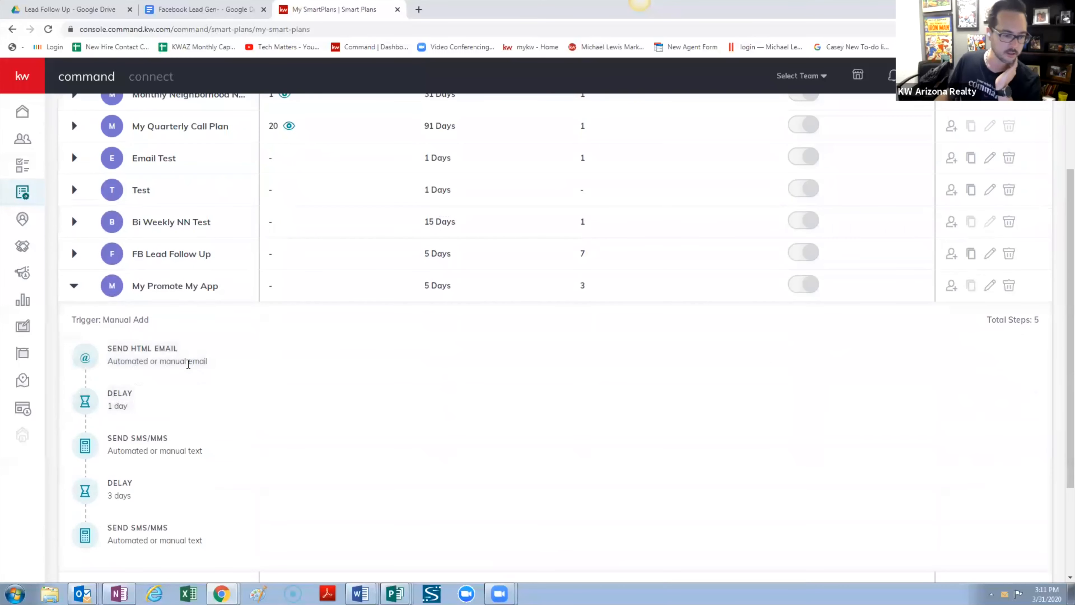
pyautogui.scroll(-1, 193, 445)
pyautogui.scroll(-2, 178, 419)
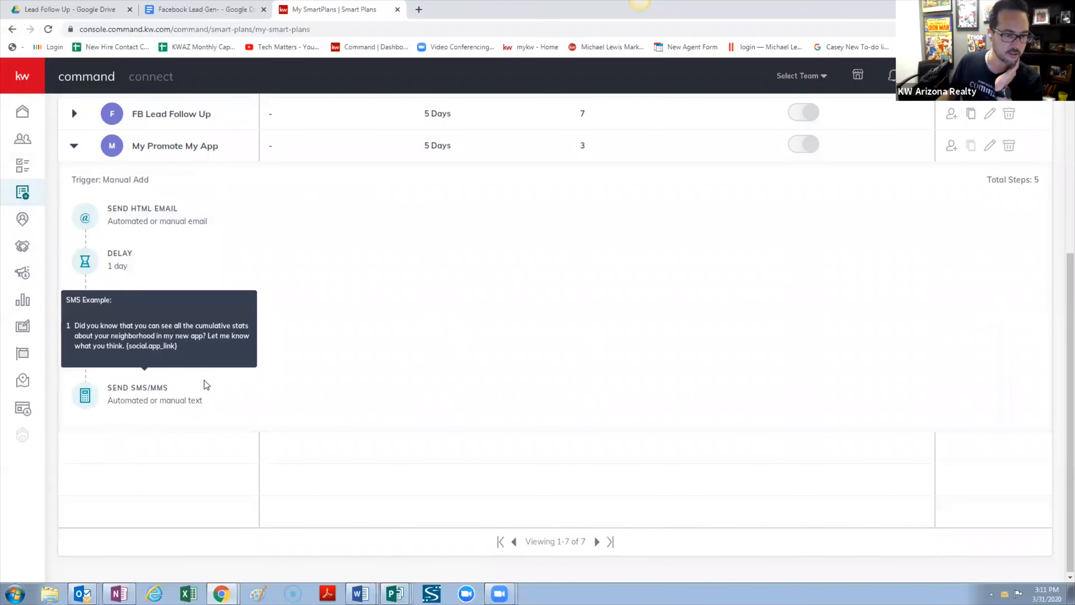
pyautogui.scroll(1, 890, 301)
pyautogui.scroll(2, 914, 319)
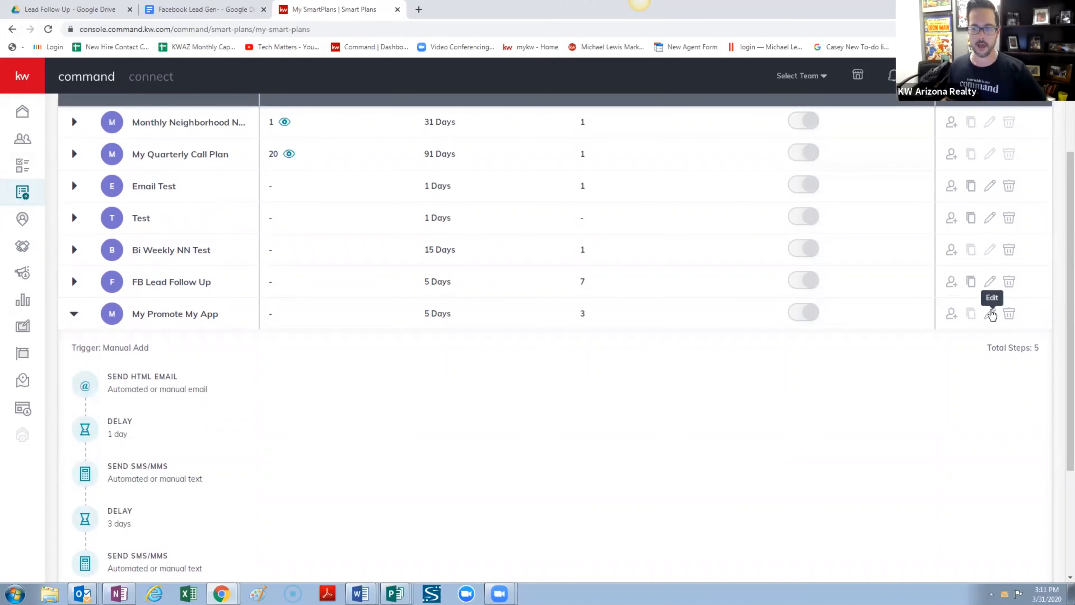
pyautogui.click(991, 314)
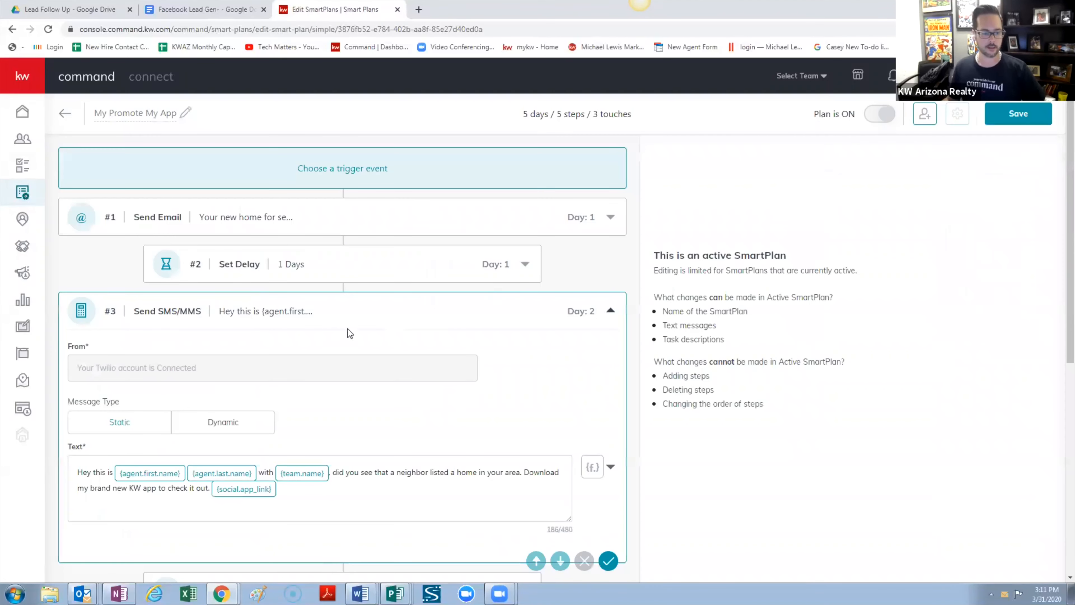
# Review the SMS text and its {f.} variables, then save the plan unchanged
pyautogui.scroll(-1, 365, 378)
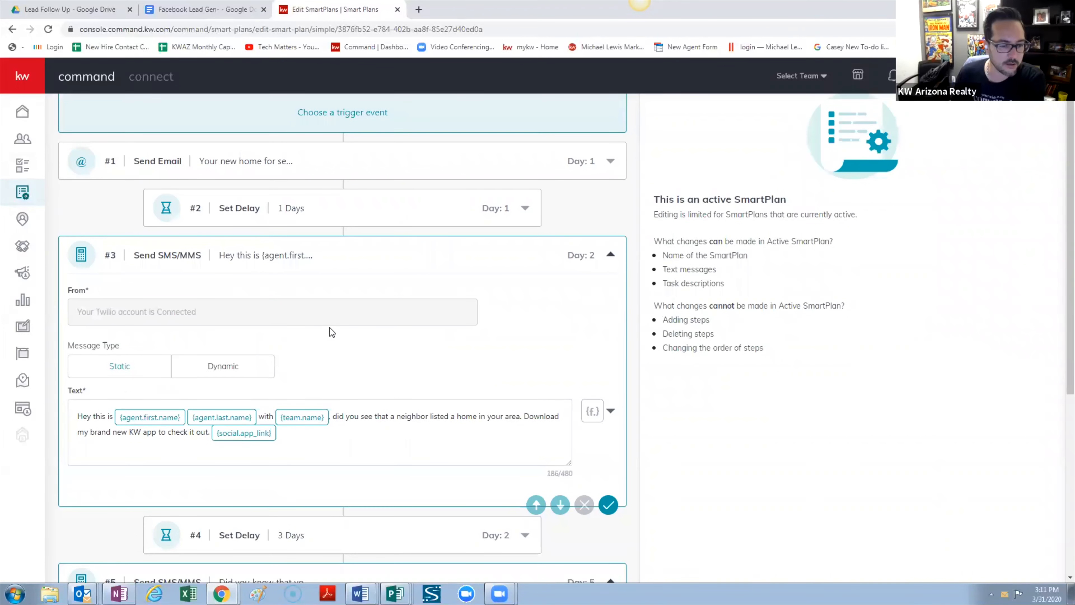
pyautogui.scroll(-1, 319, 365)
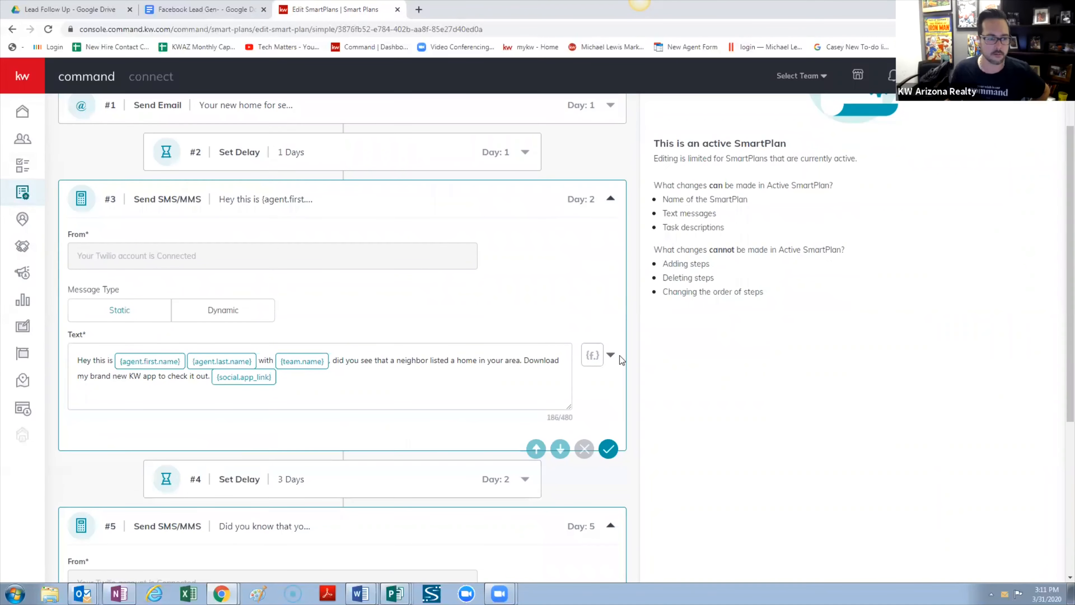
pyautogui.click(613, 355)
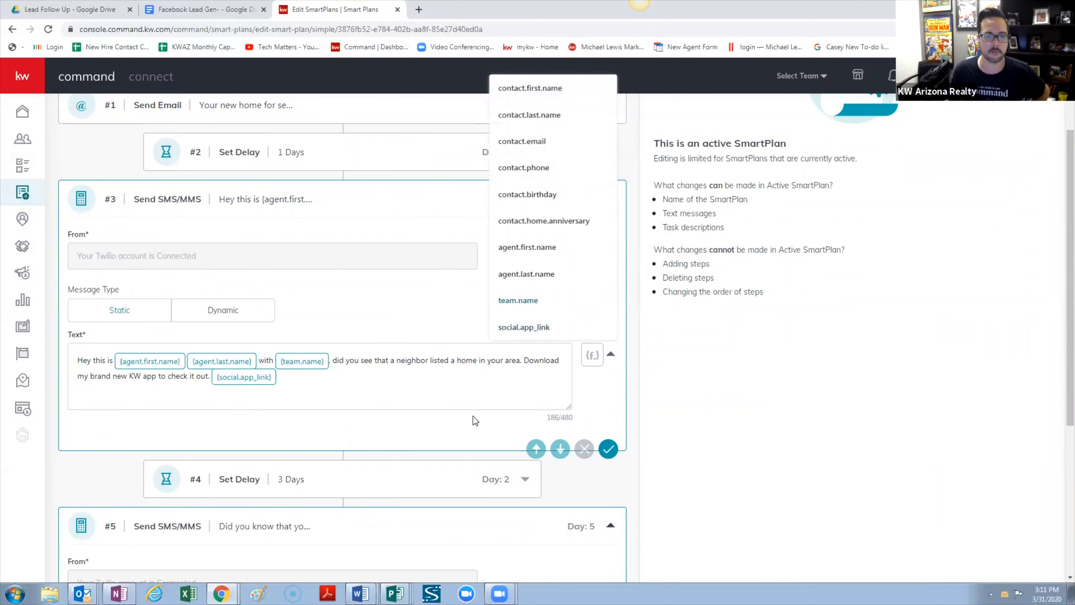
pyautogui.click(447, 386)
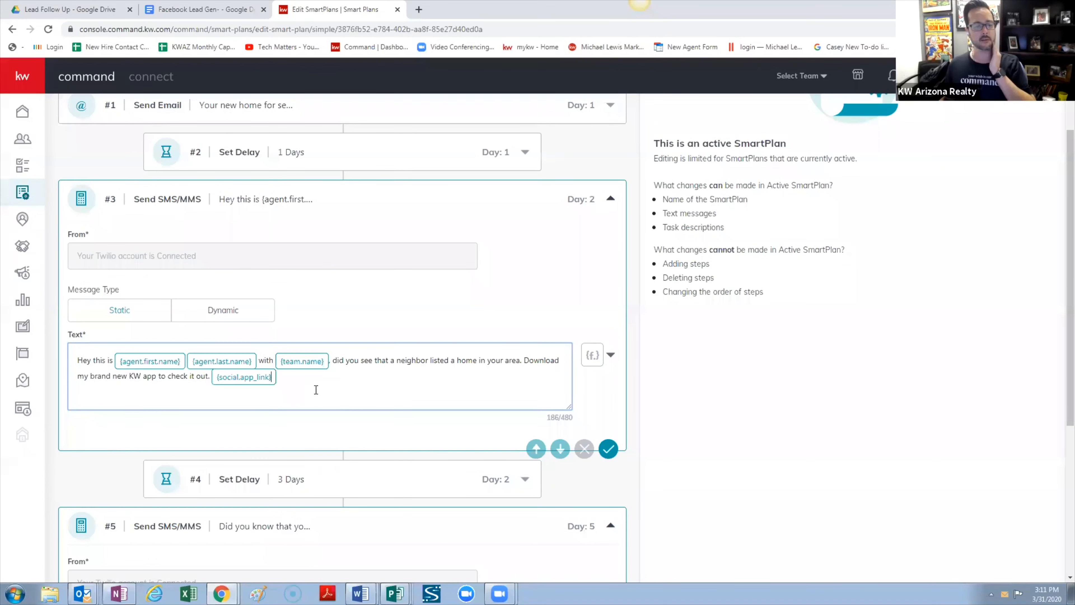
pyautogui.scroll(-1, 316, 389)
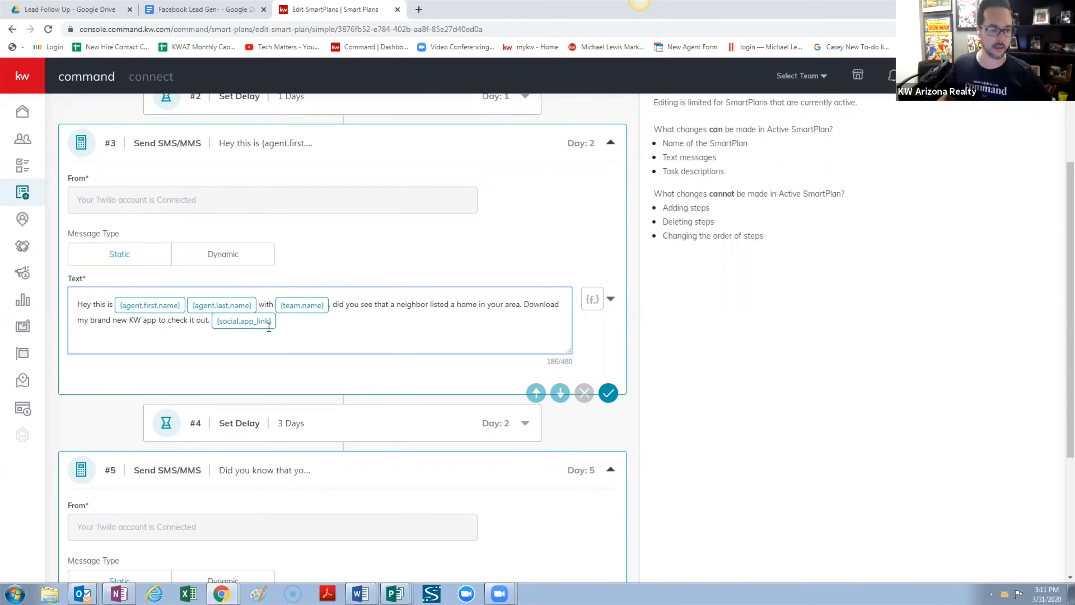
pyautogui.scroll(-1, 271, 326)
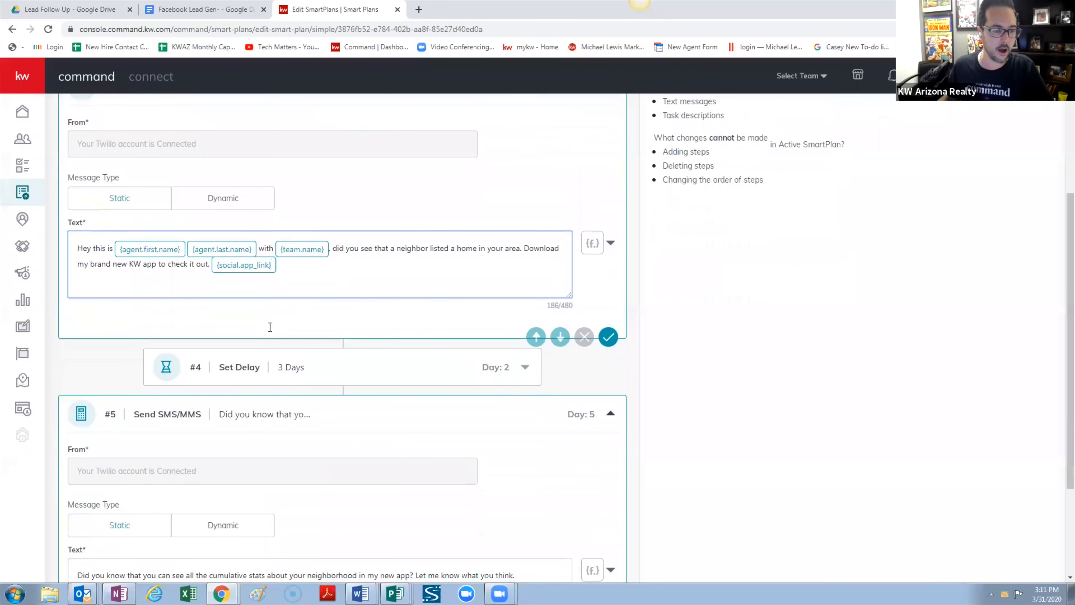
pyautogui.scroll(-3, 250, 447)
pyautogui.scroll(1, 336, 473)
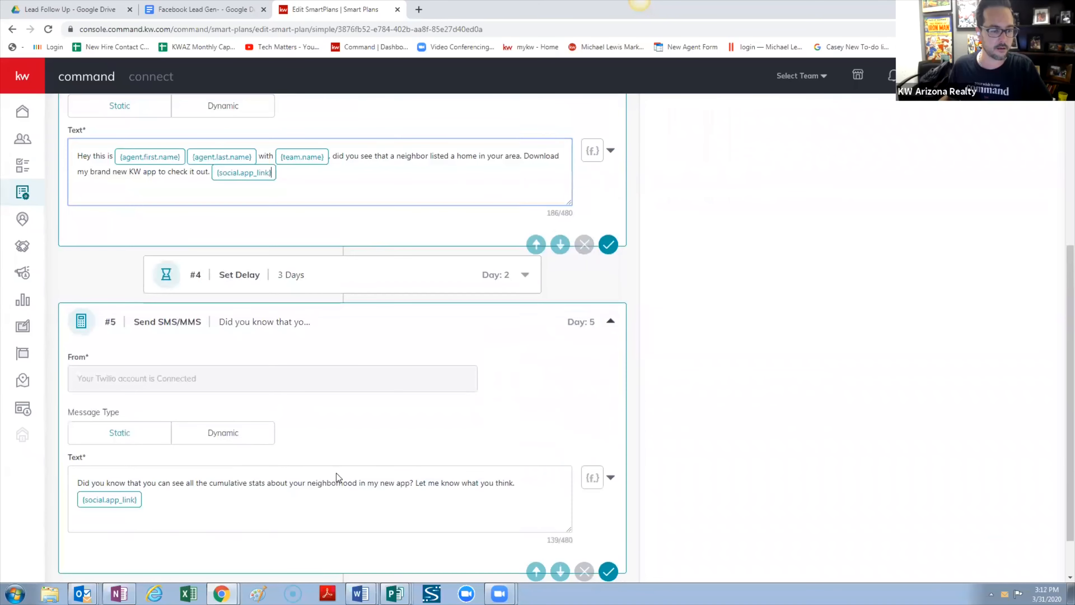
pyautogui.scroll(6, 557, 418)
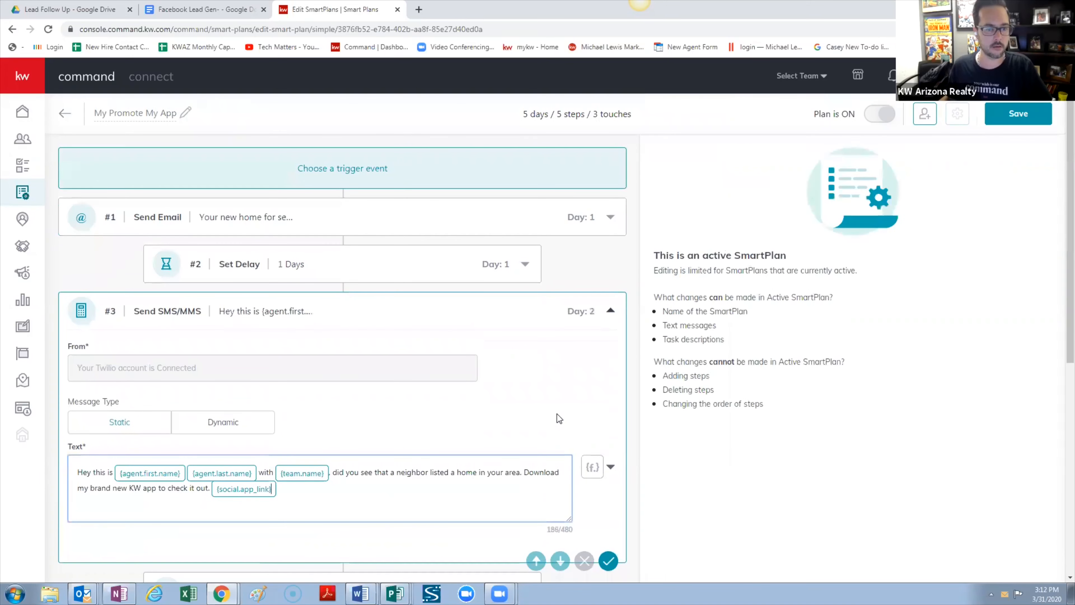
pyautogui.click(1024, 113)
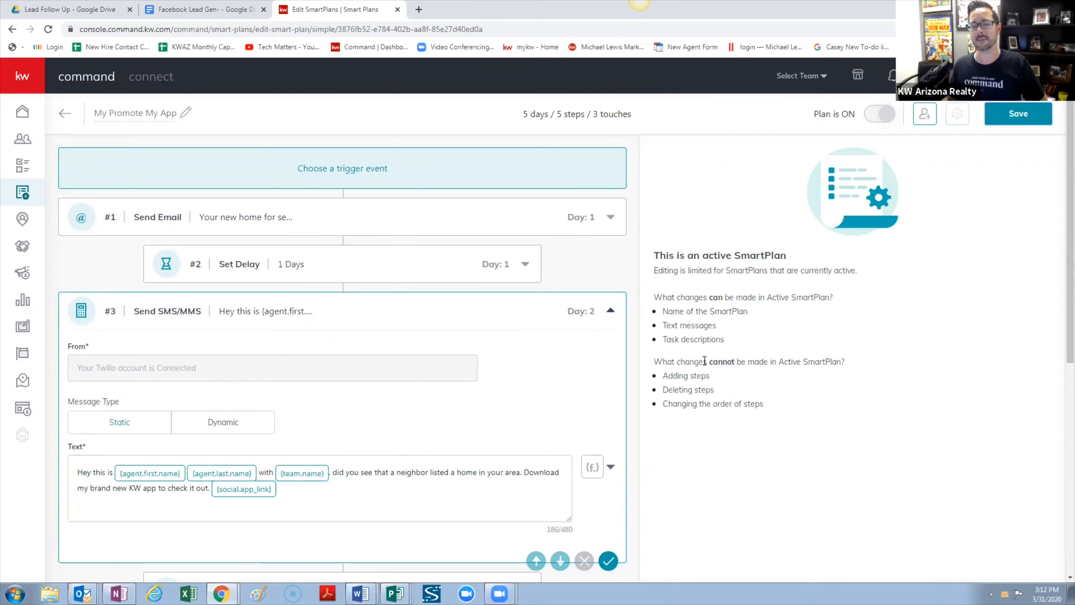
# Go back to My SmartPlans and open FB Lead Follow Up for editing
pyautogui.click(22, 192)
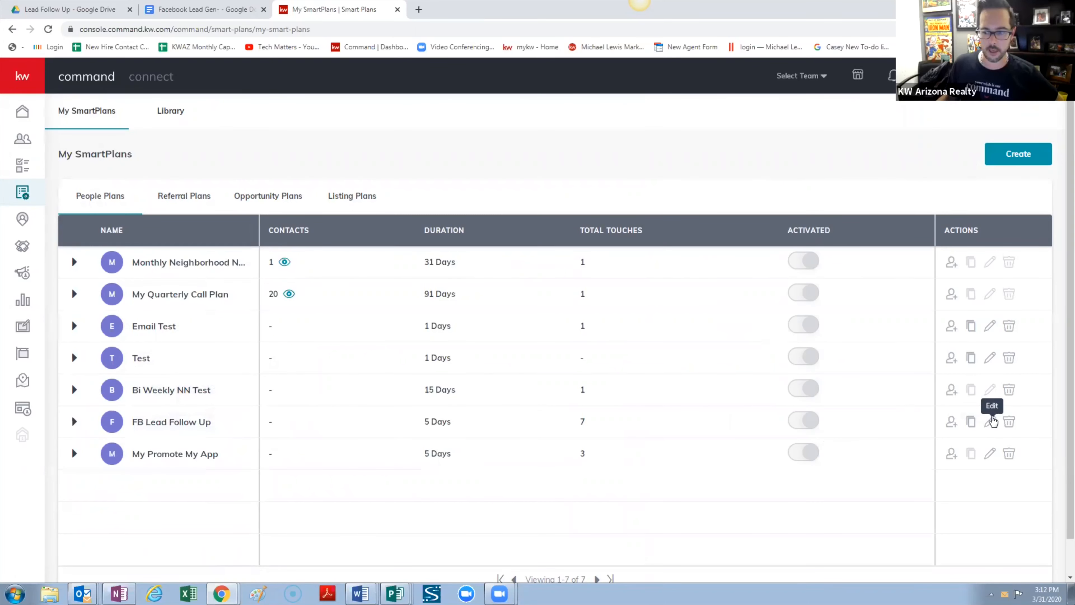
pyautogui.click(991, 422)
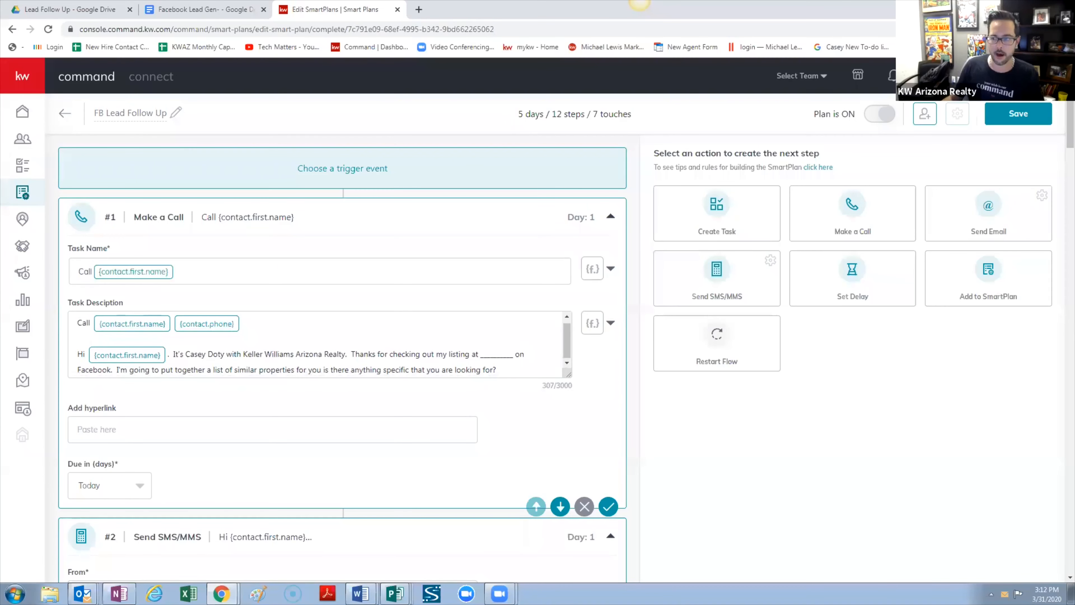
pyautogui.moveTo(1070, 129); pyautogui.dragTo(1030, 109)
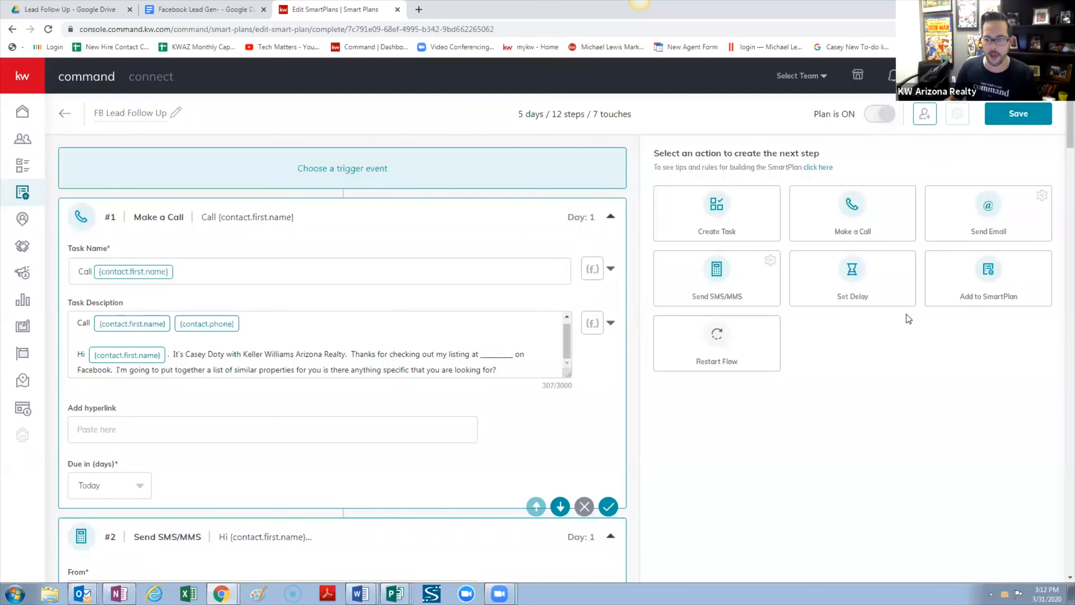
# Add step #13, an Add to SmartPlan step enrolling contacts into My Promote My App
pyautogui.click(982, 280)
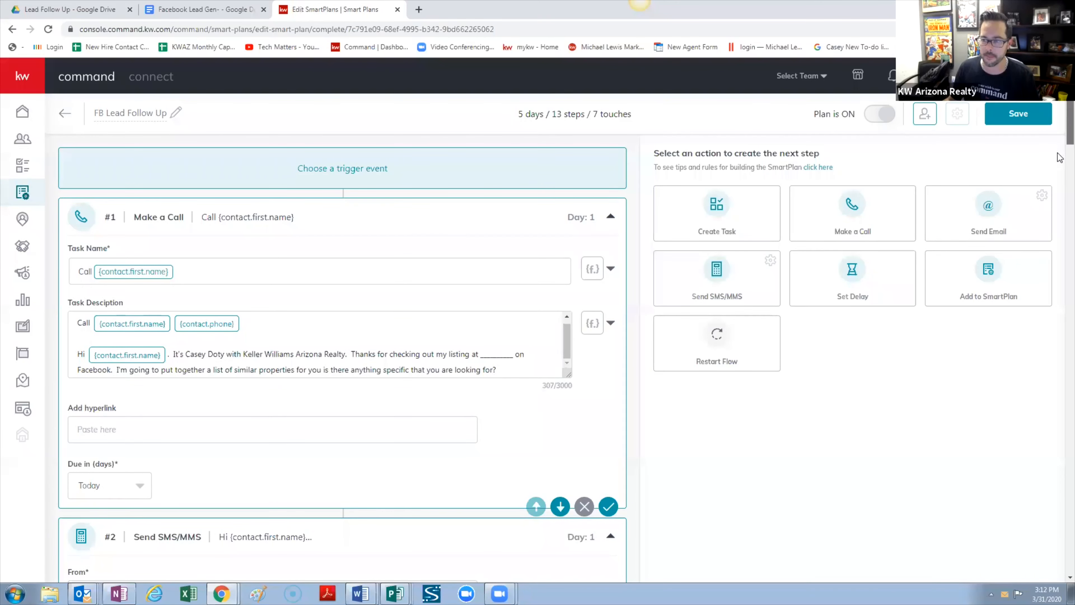
pyautogui.moveTo(1071, 123); pyautogui.dragTo(1071, 535)
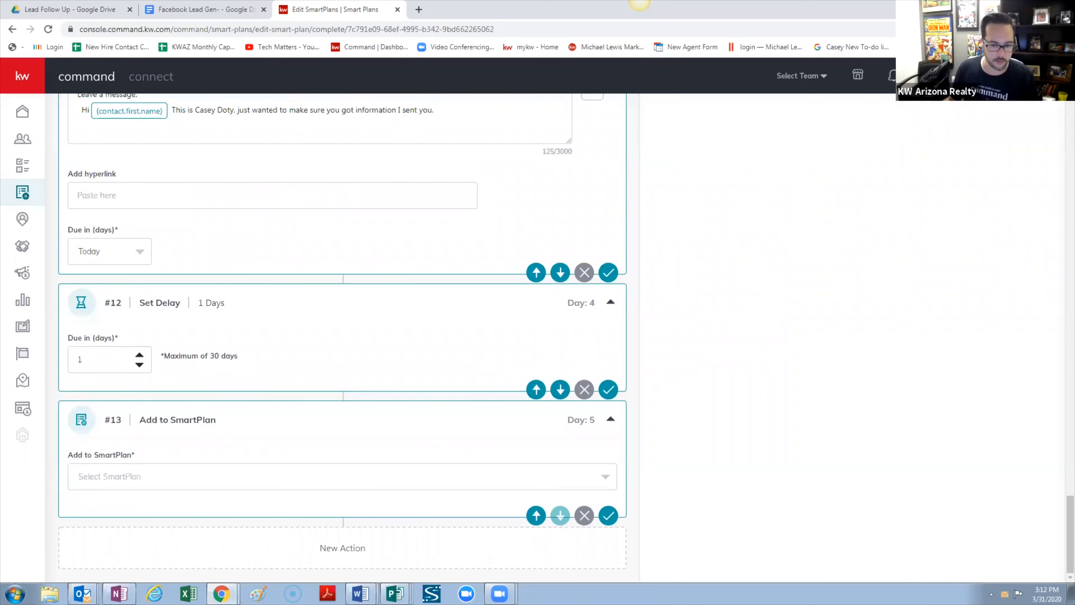
pyautogui.click(602, 478)
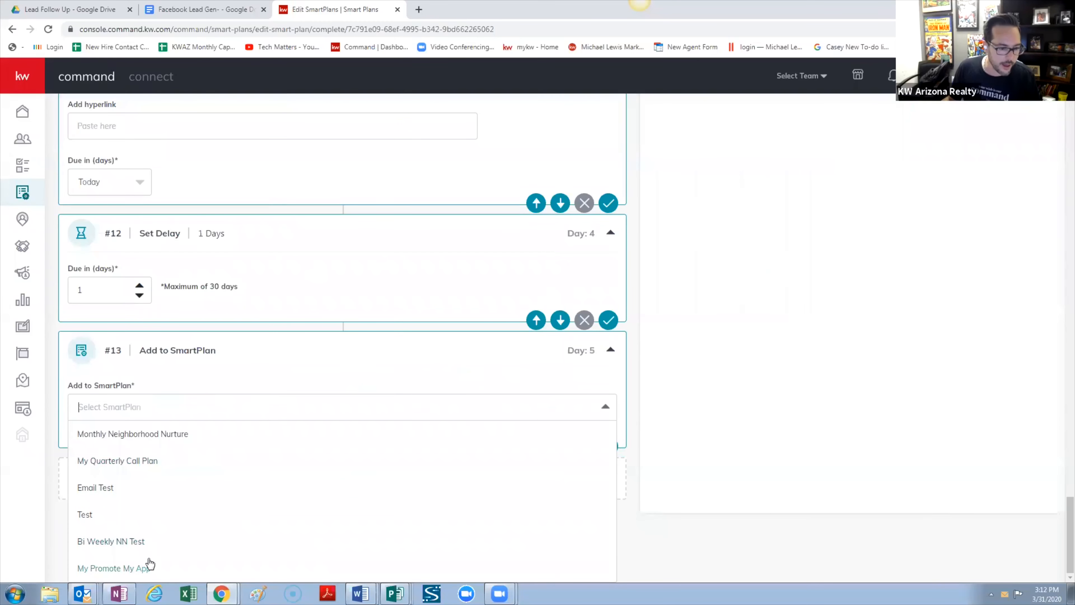
pyautogui.click(146, 568)
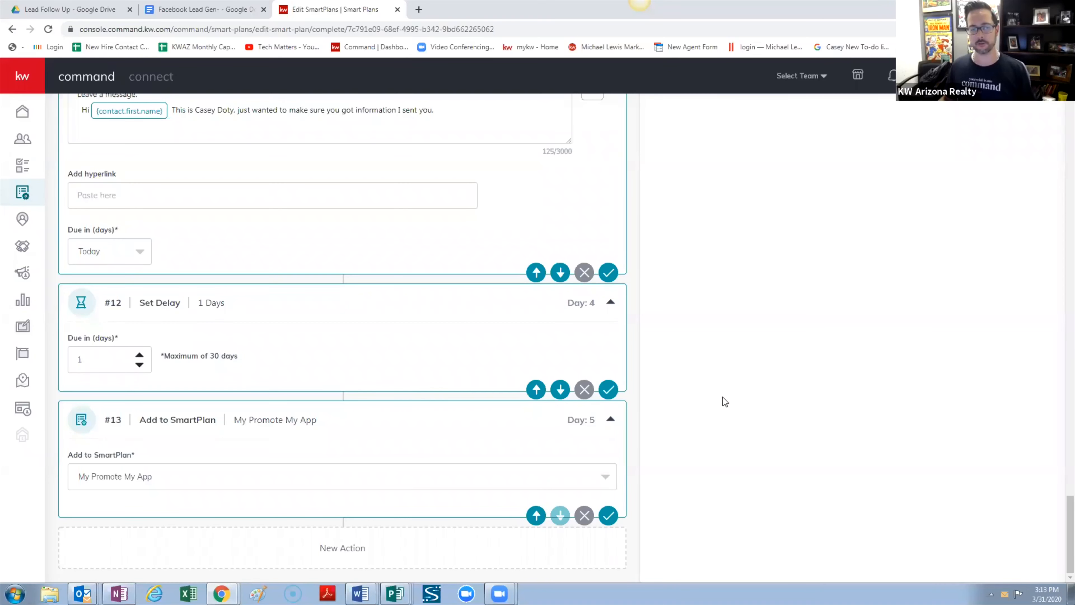
pyautogui.scroll(5, 729, 435)
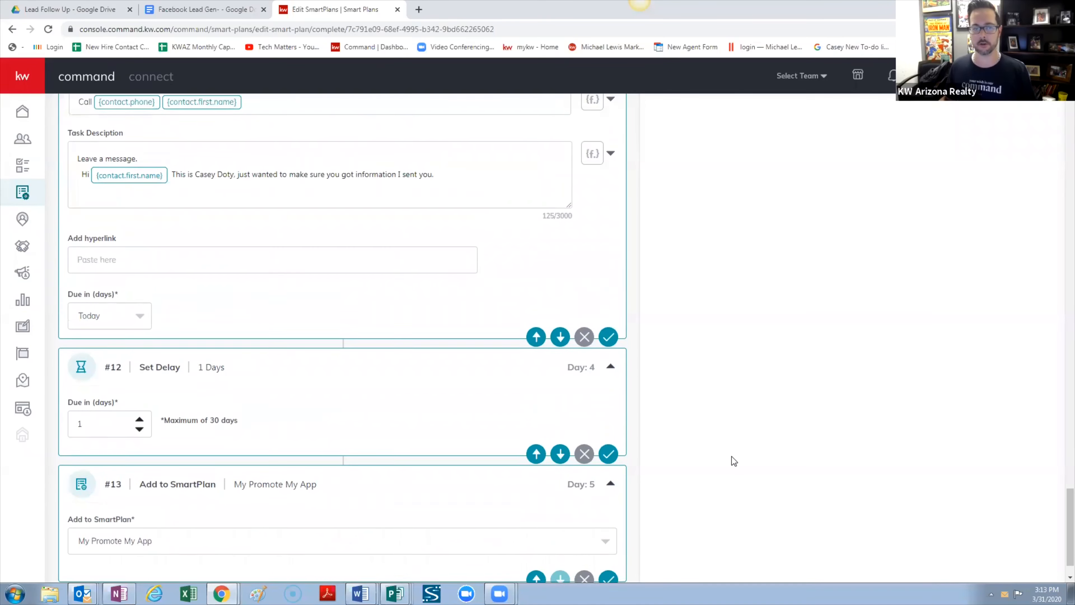
pyautogui.scroll(15, 731, 456)
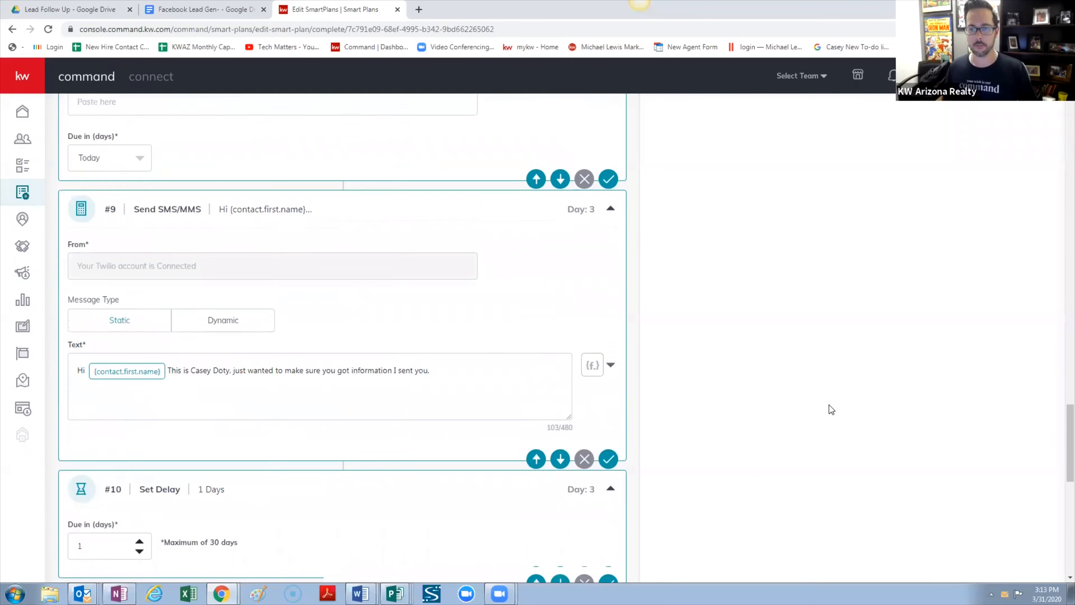
pyautogui.scroll(15, 829, 407)
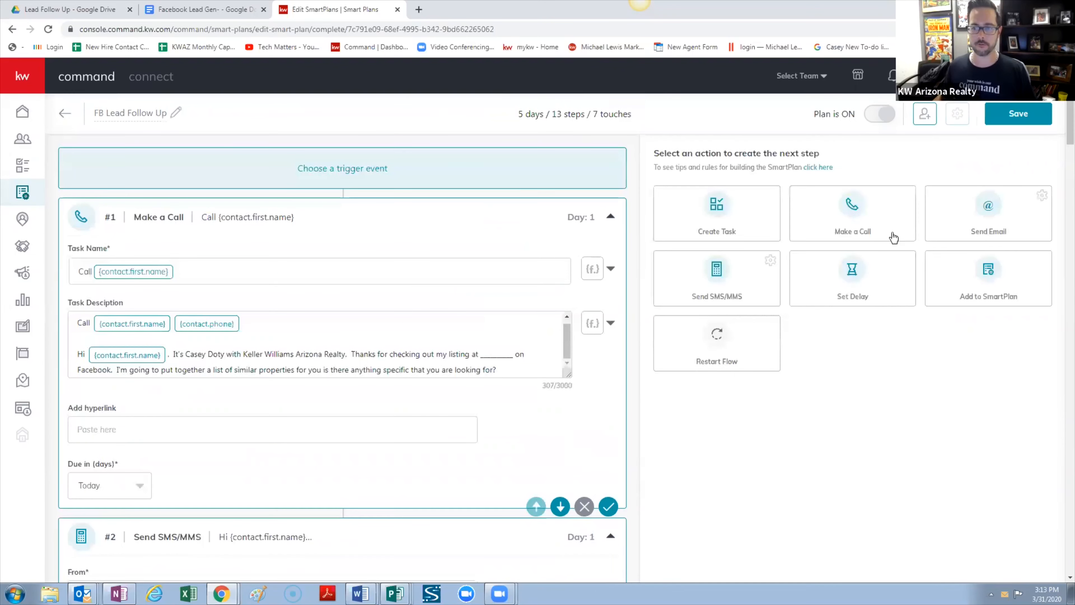
# Save FB Lead Follow Up, then open My Promote My App and scroll through its steps
pyautogui.click(1018, 113)
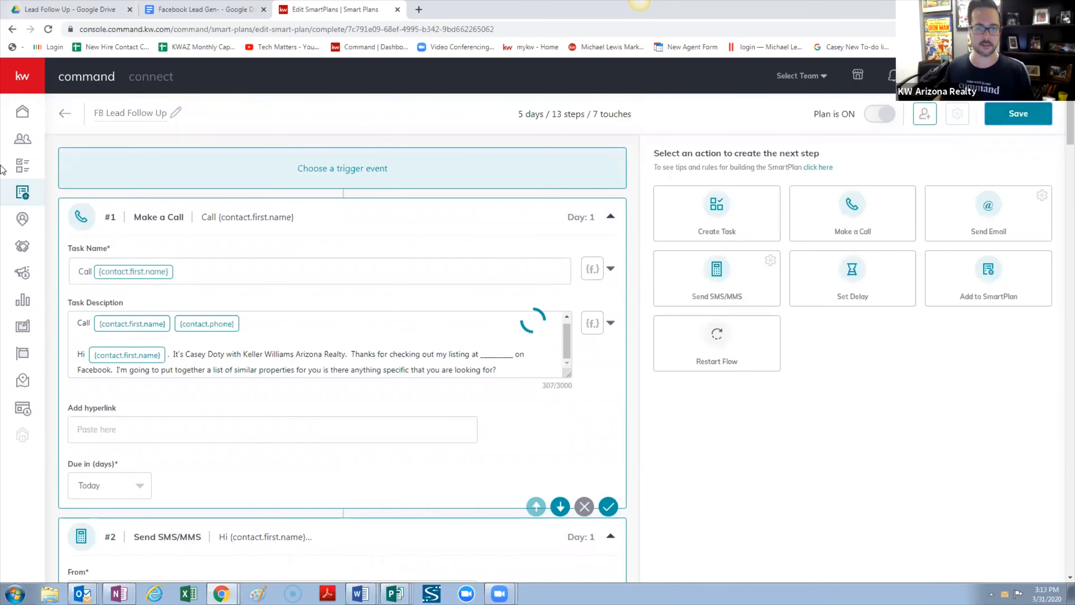
pyautogui.click(22, 193)
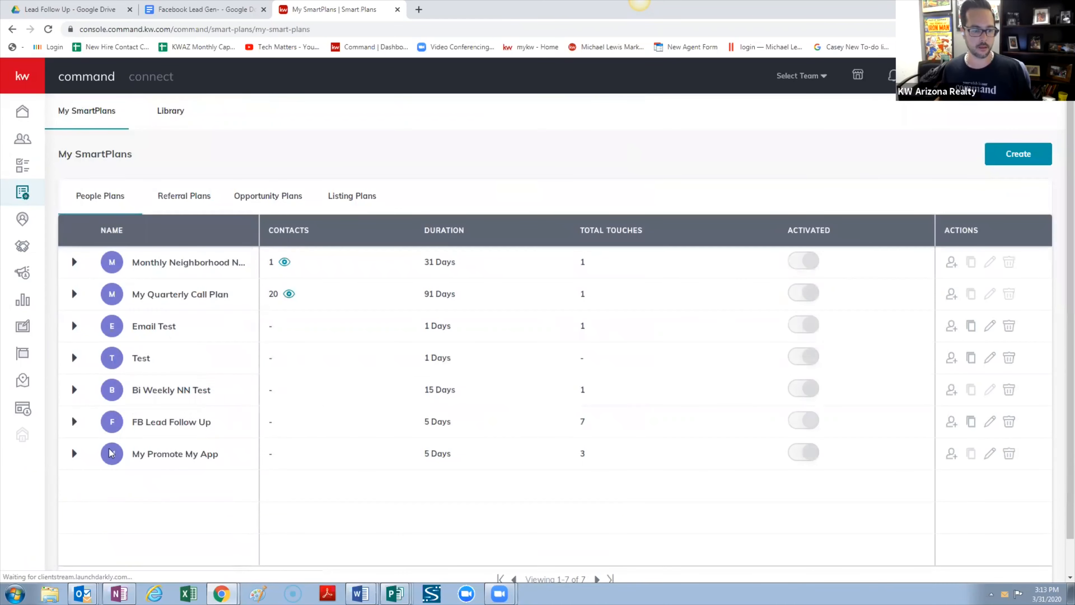
pyautogui.click(70, 459)
pyautogui.scroll(-4, 218, 482)
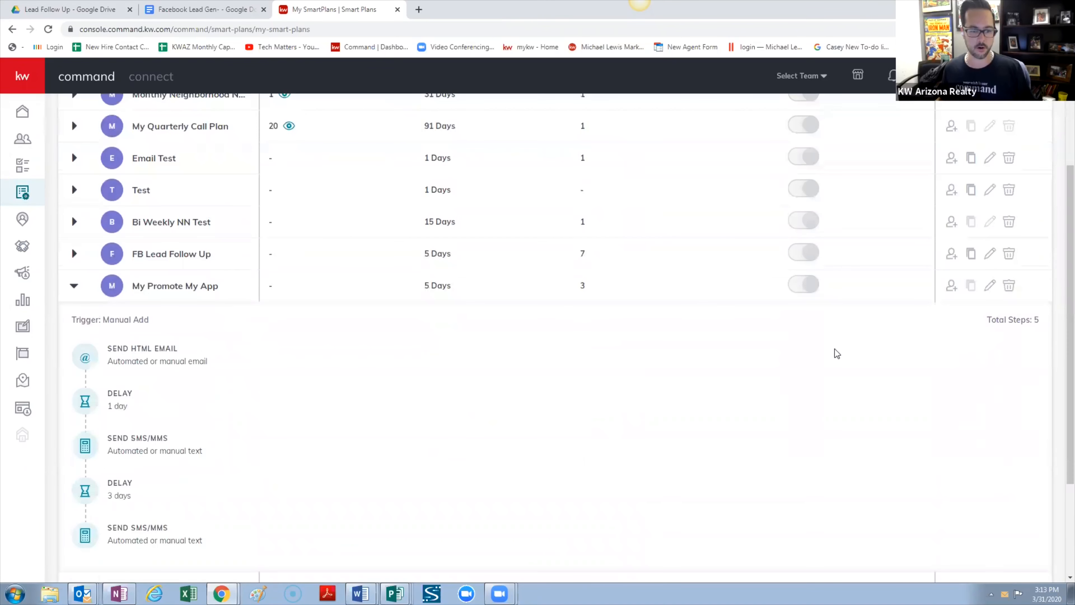
pyautogui.click(995, 288)
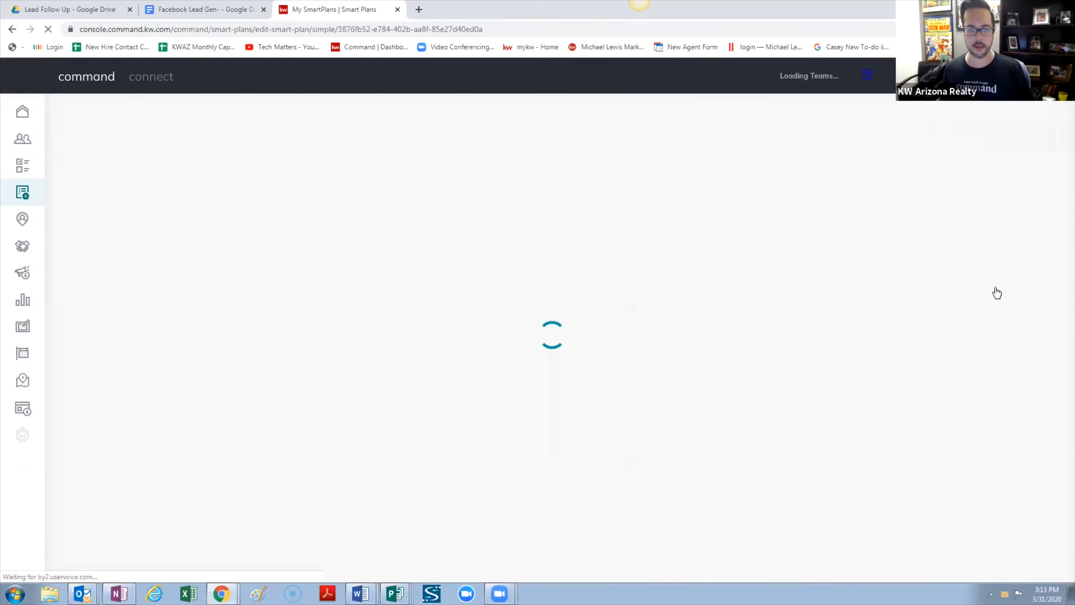
pyautogui.scroll(-3, 491, 305)
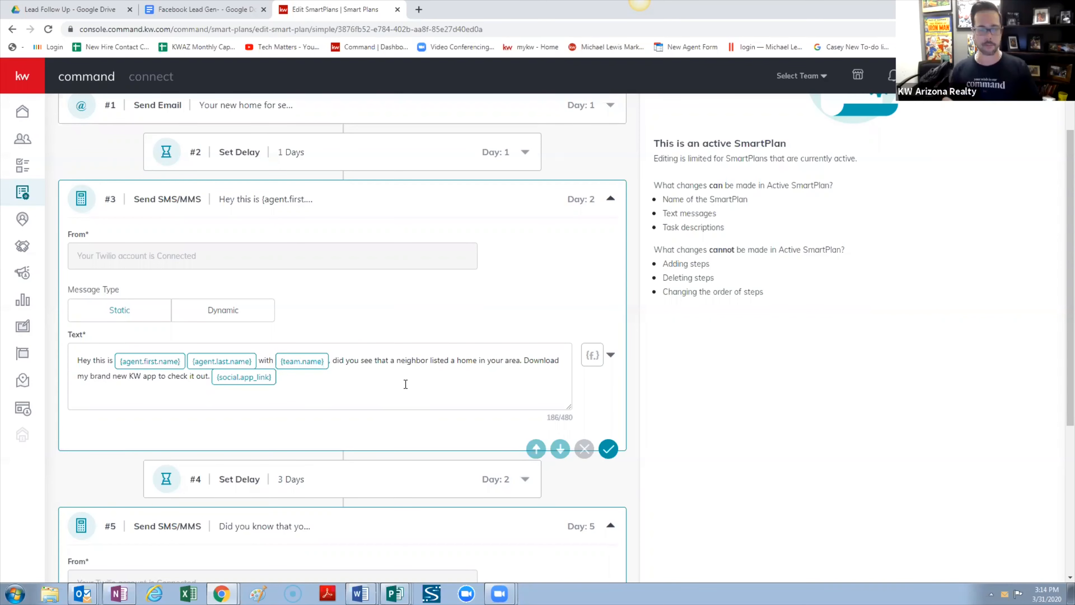
pyautogui.scroll(-6, 405, 384)
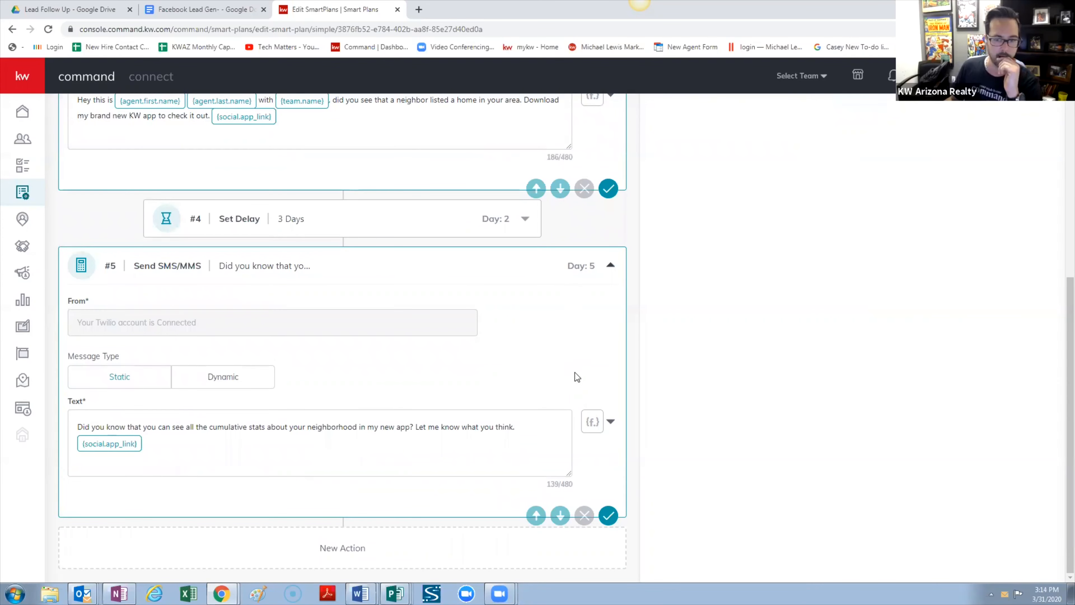
pyautogui.scroll(9, 557, 372)
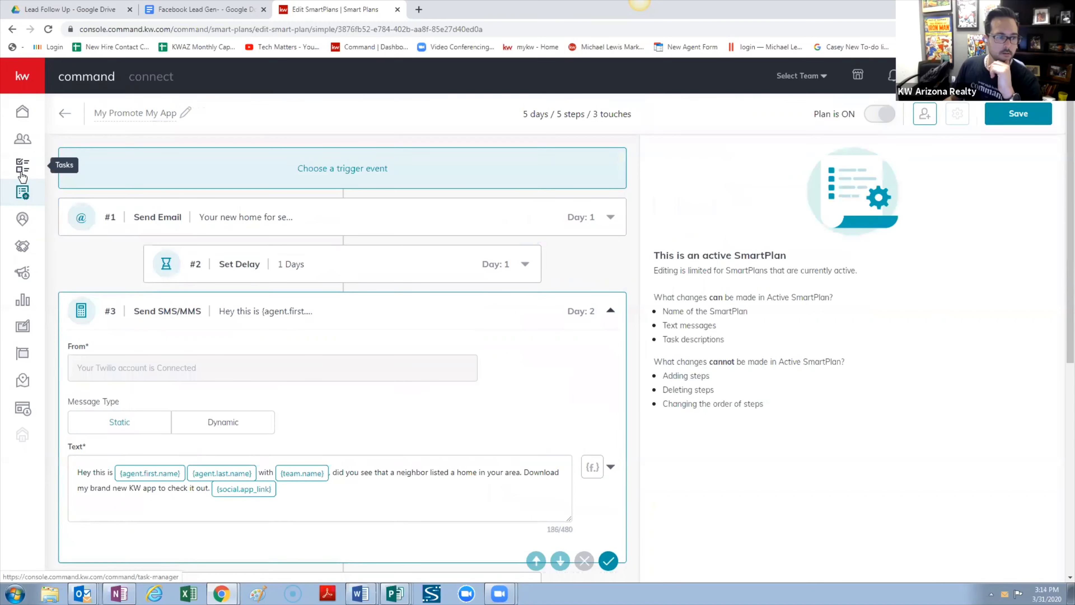
# Return to My SmartPlans, briefly reopen My Promote My App, then open FB Lead Follow Up for editing
pyautogui.click(66, 114)
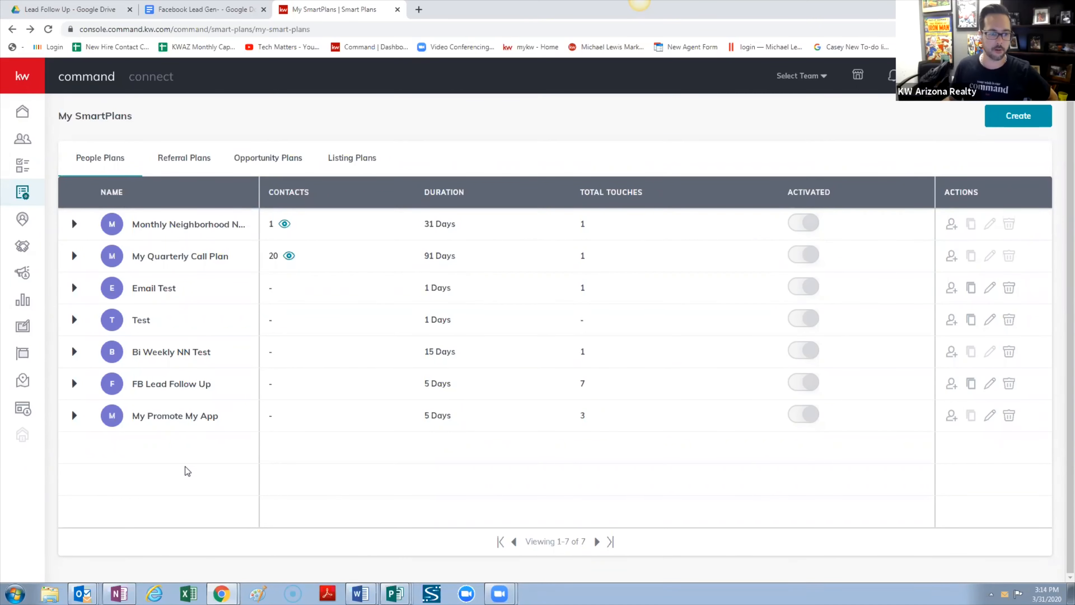
pyautogui.click(991, 416)
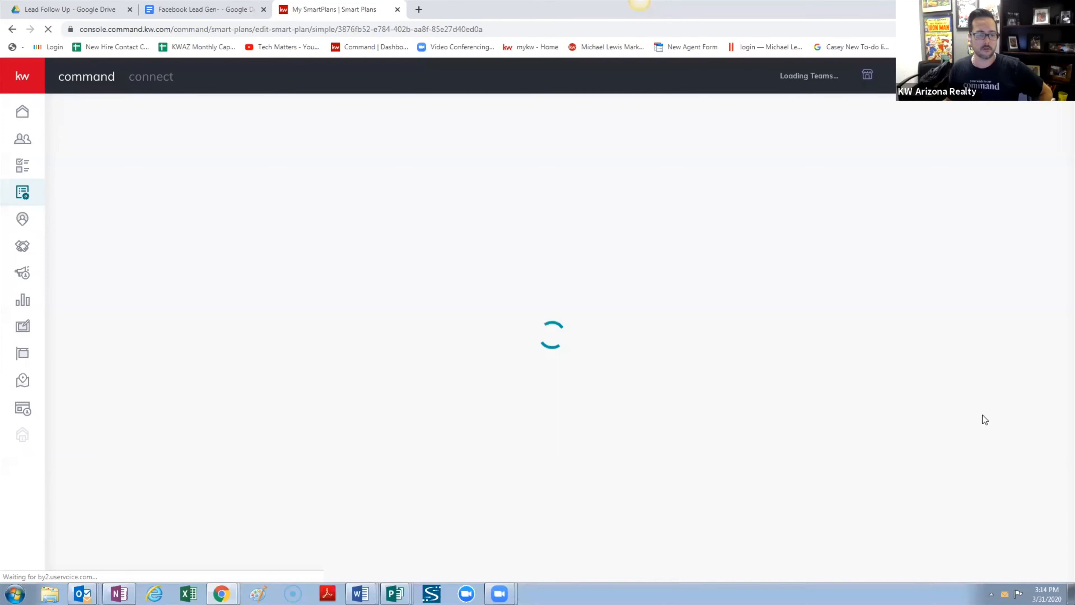
pyautogui.click(16, 31)
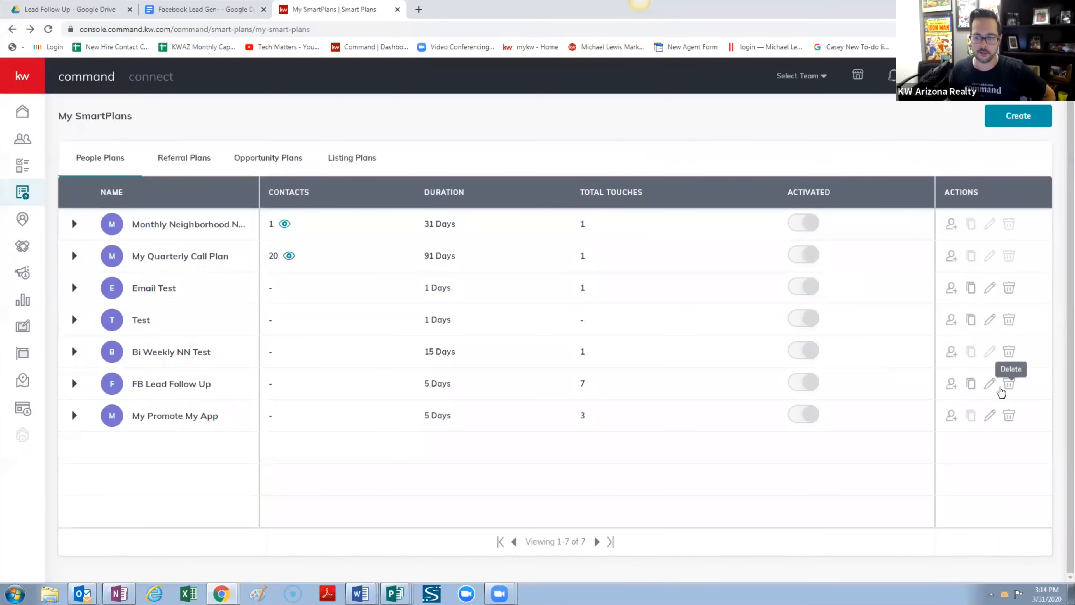
pyautogui.click(997, 387)
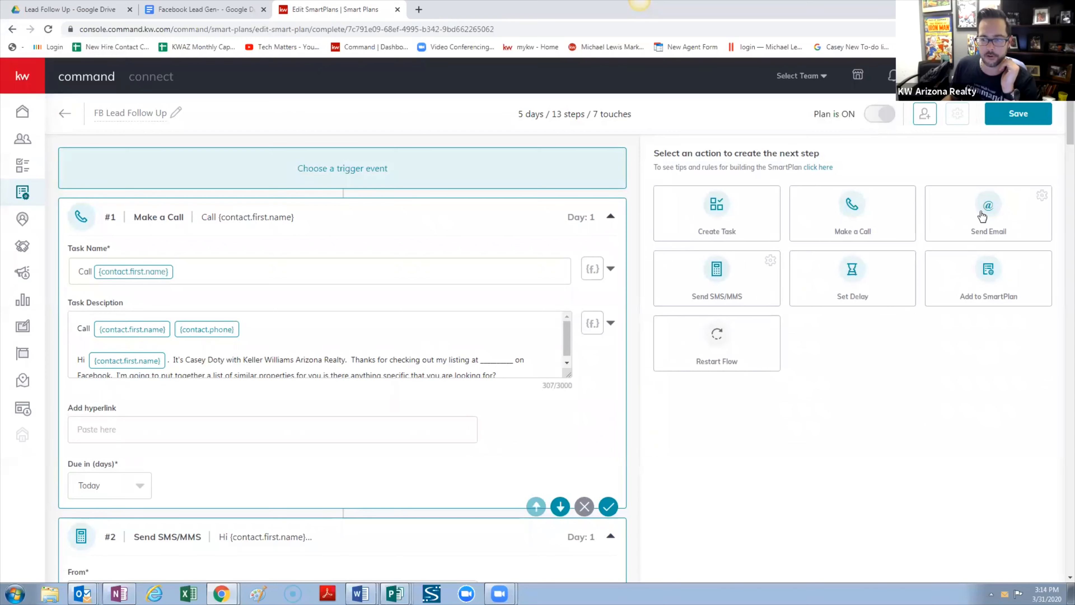
# Inspect the placeholder fields available for step #2's text and for the email content
pyautogui.scroll(-6, 556, 438)
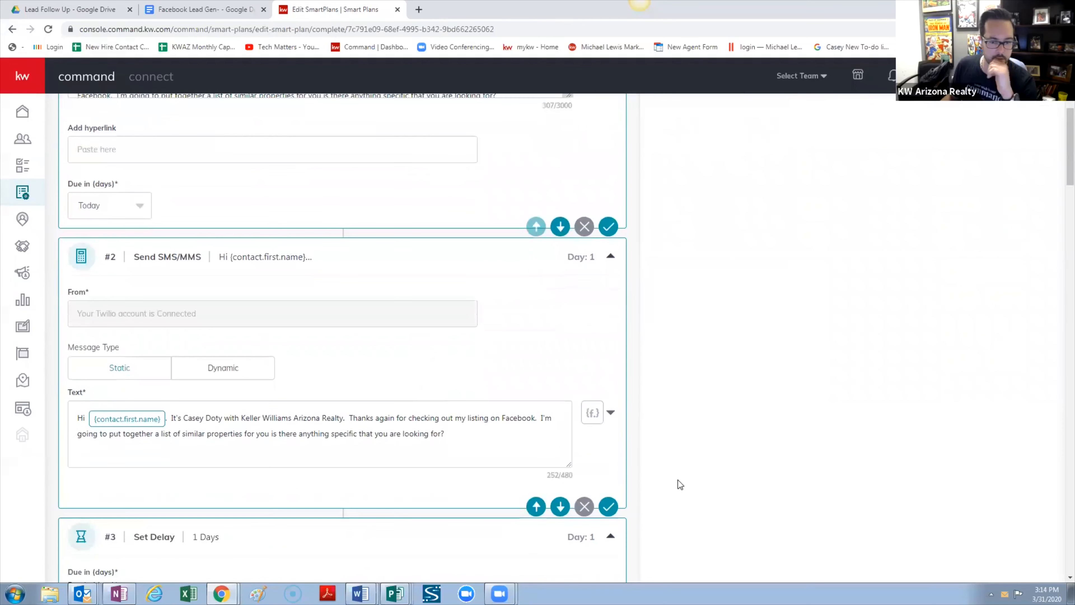
pyautogui.click(611, 415)
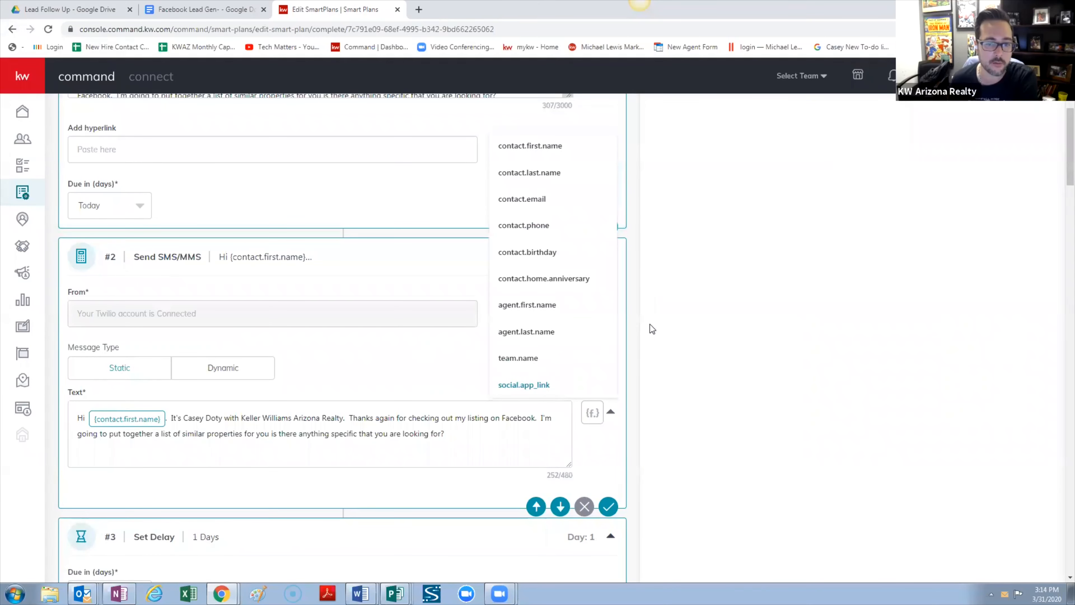
pyautogui.click(675, 313)
pyautogui.scroll(6, 418, 362)
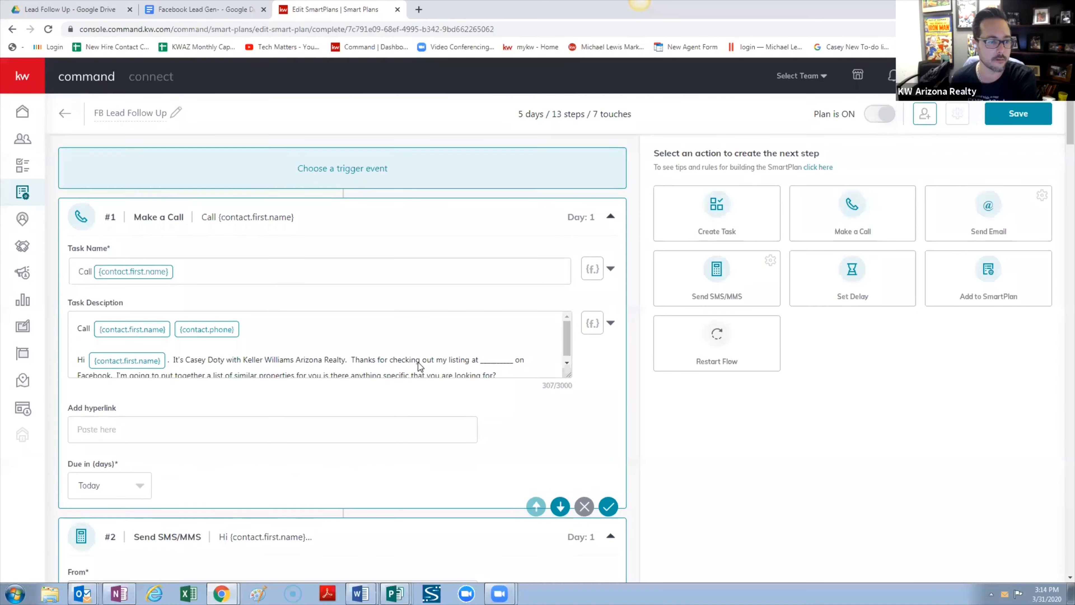
pyautogui.scroll(-1, 420, 358)
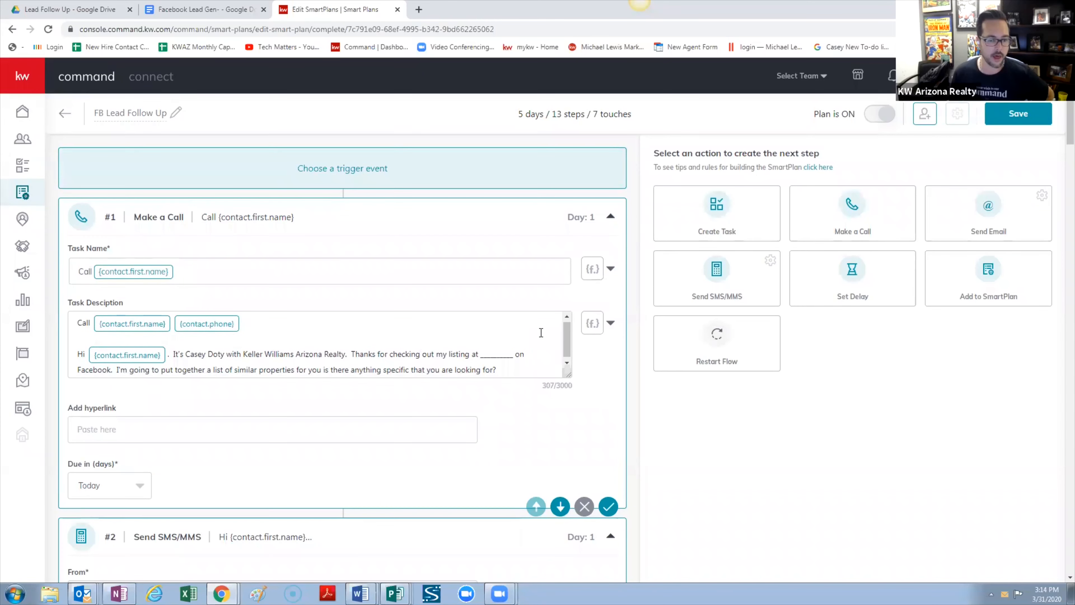
pyautogui.scroll(-18, 237, 365)
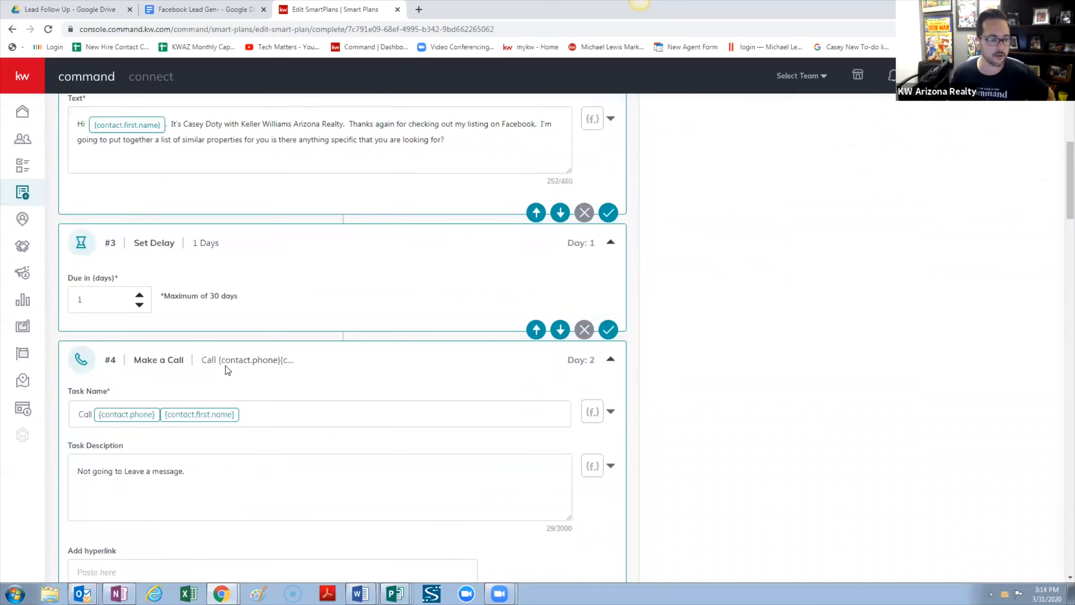
pyautogui.scroll(-9, 225, 366)
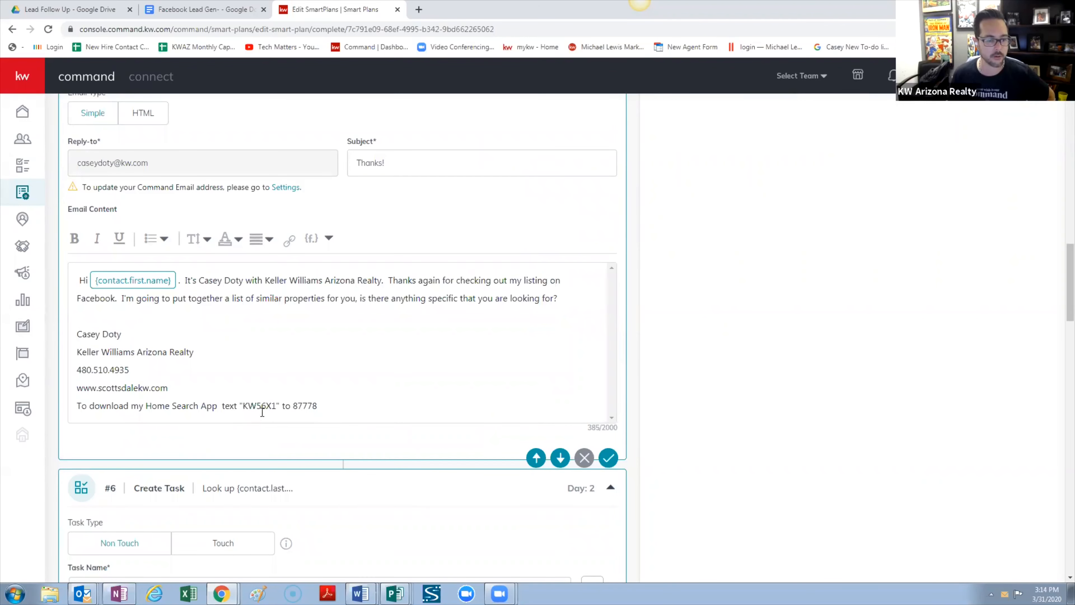
pyautogui.click(331, 236)
pyautogui.scroll(-4, 320, 318)
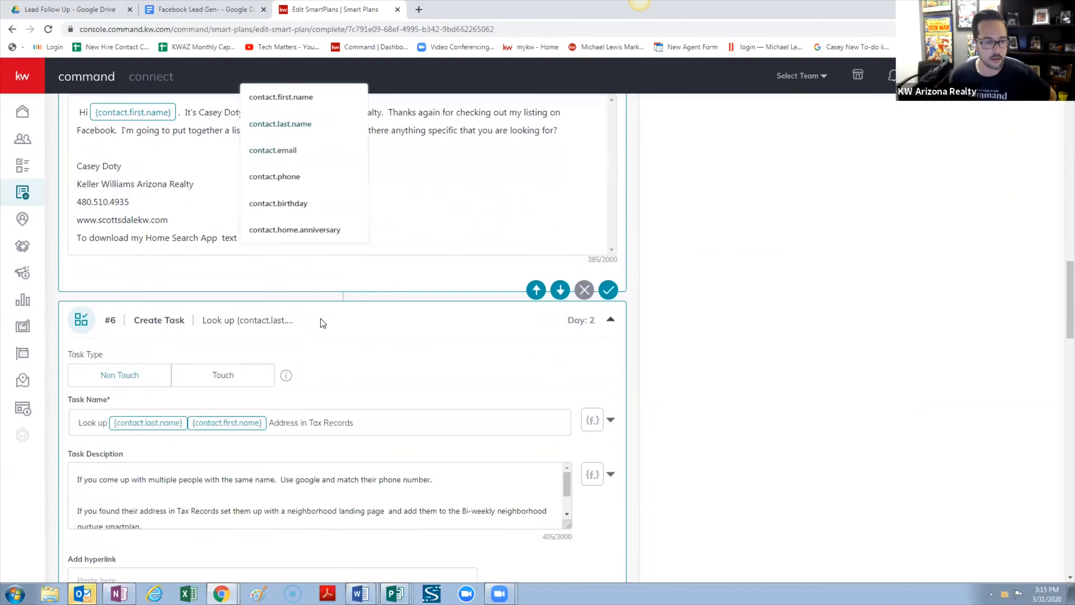
pyautogui.scroll(2, 319, 311)
pyautogui.click(448, 260)
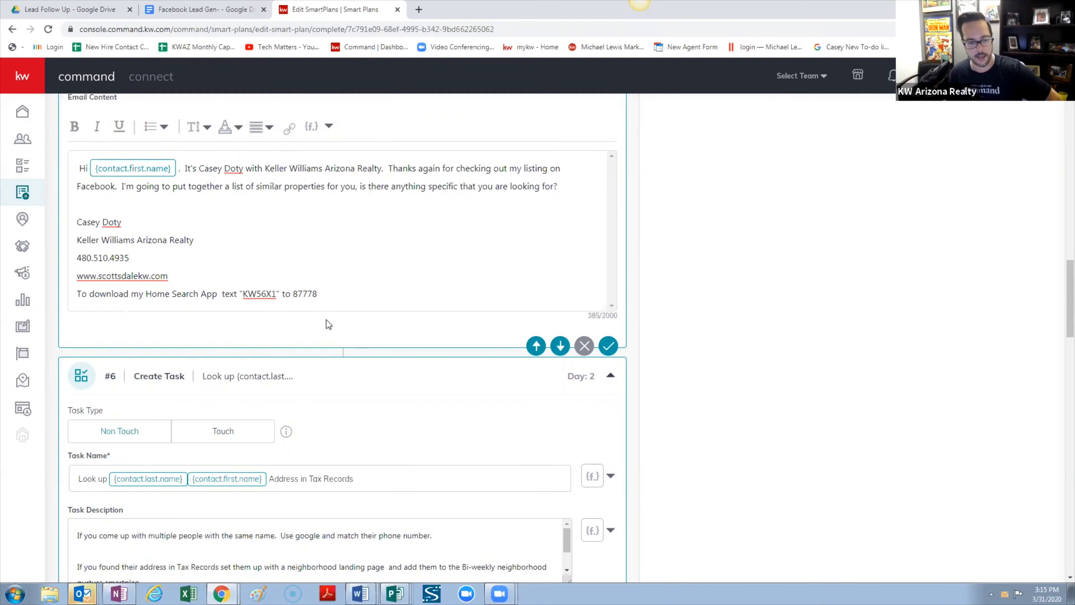
# Check the placeholder fields for task #6's description and step #2's text again
pyautogui.scroll(-4, 362, 347)
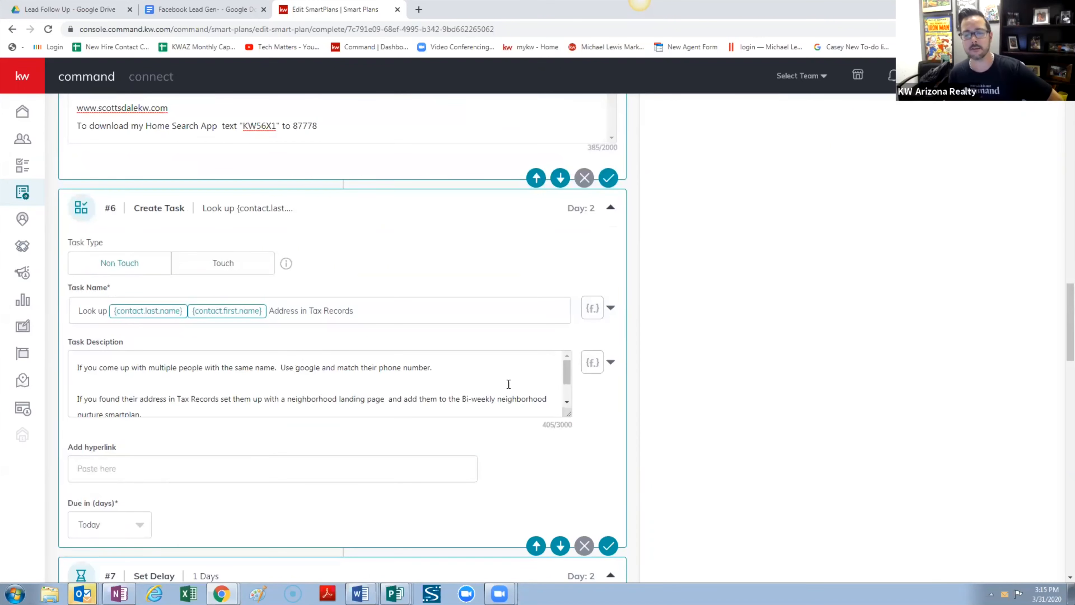
pyautogui.click(611, 363)
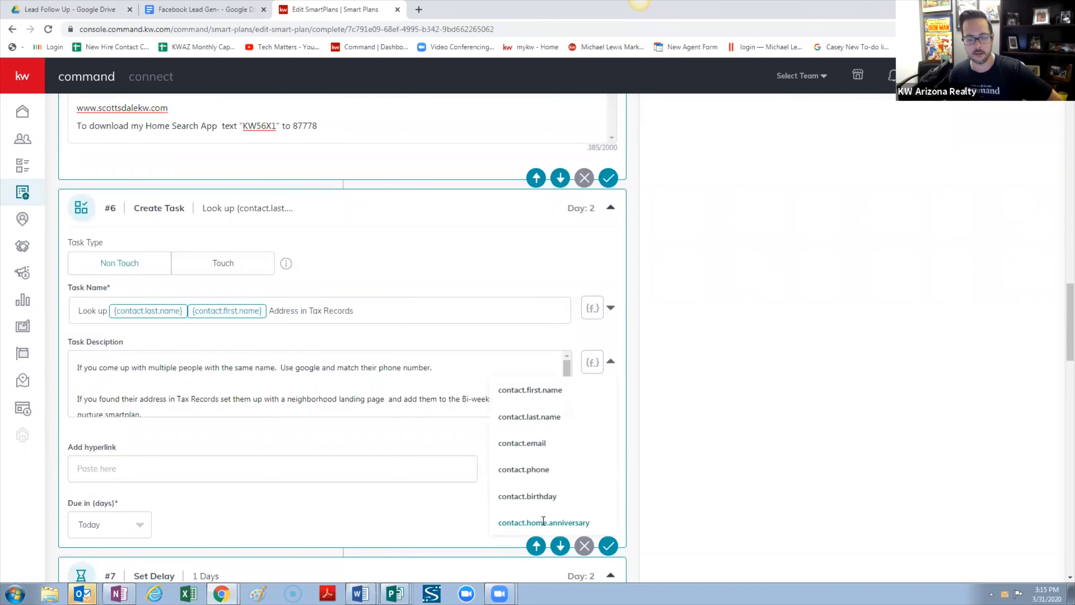
pyautogui.scroll(-5, 543, 521)
pyautogui.scroll(4, 536, 339)
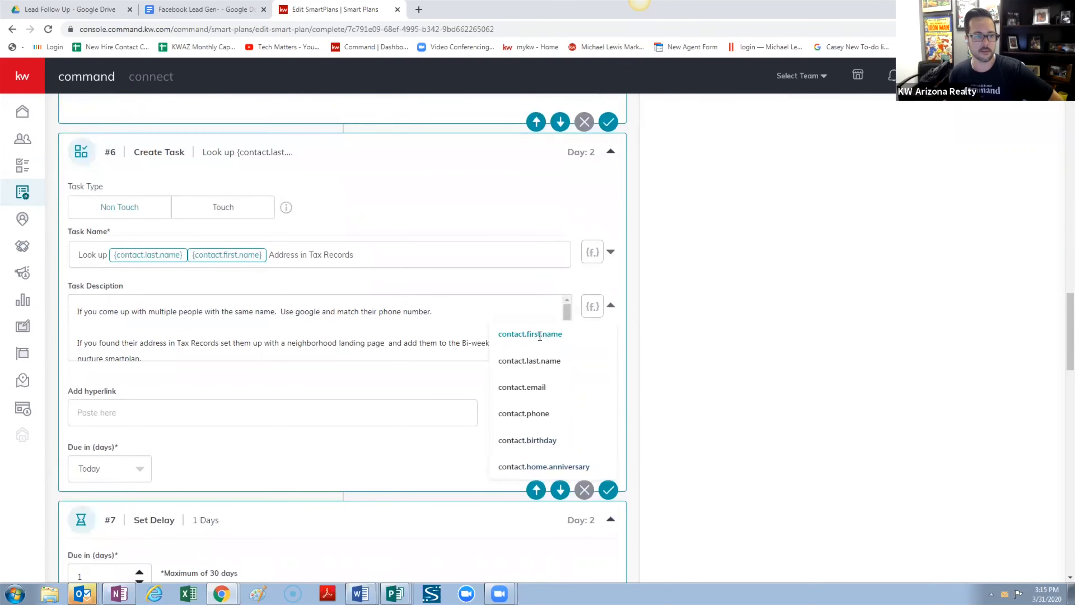
pyautogui.scroll(12, 591, 313)
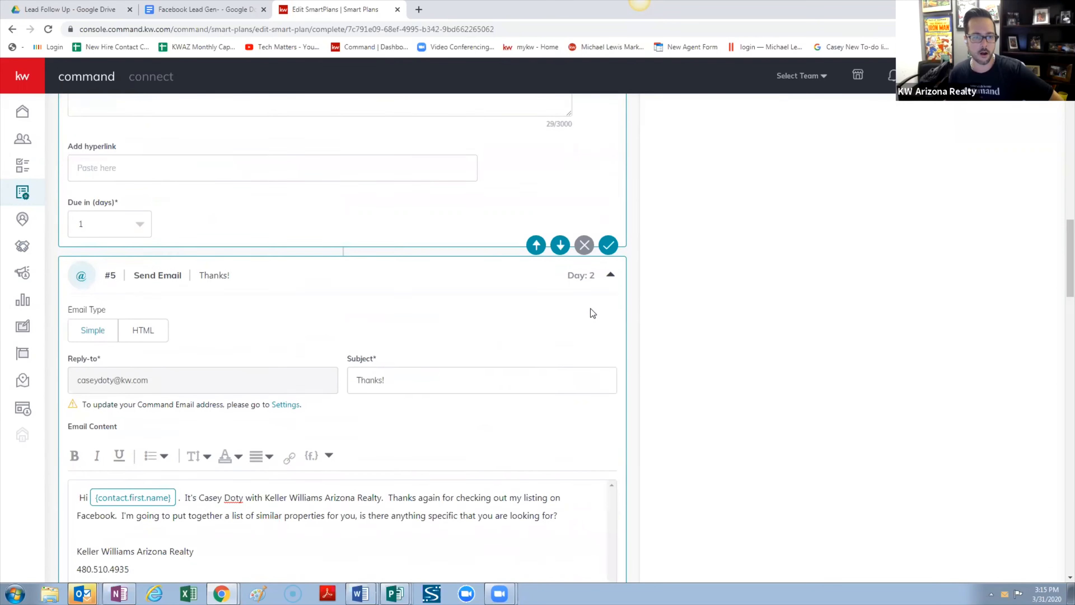
pyautogui.scroll(15, 591, 313)
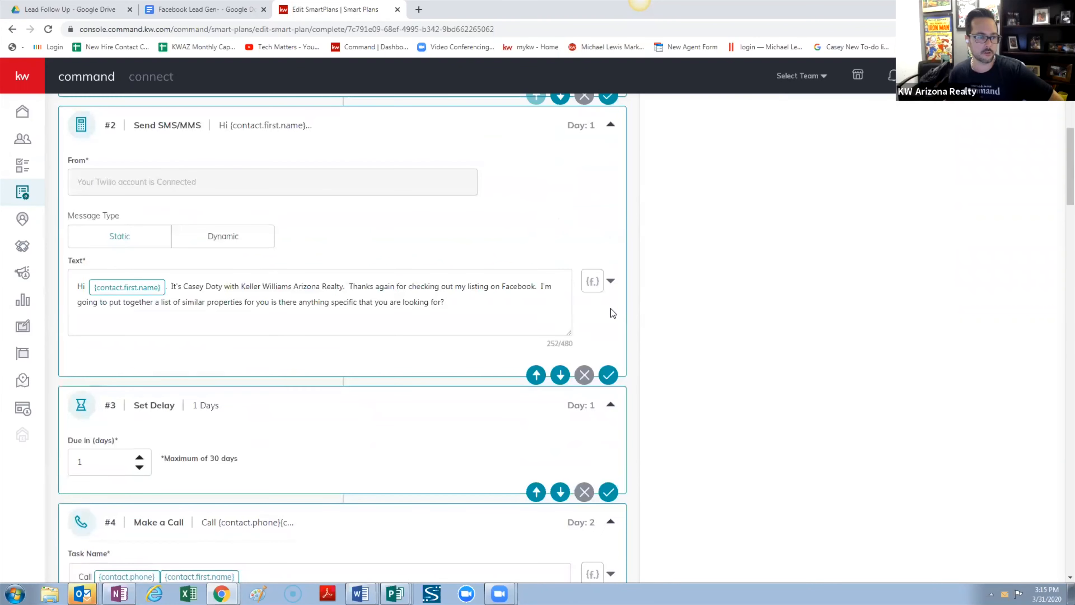
pyautogui.click(611, 283)
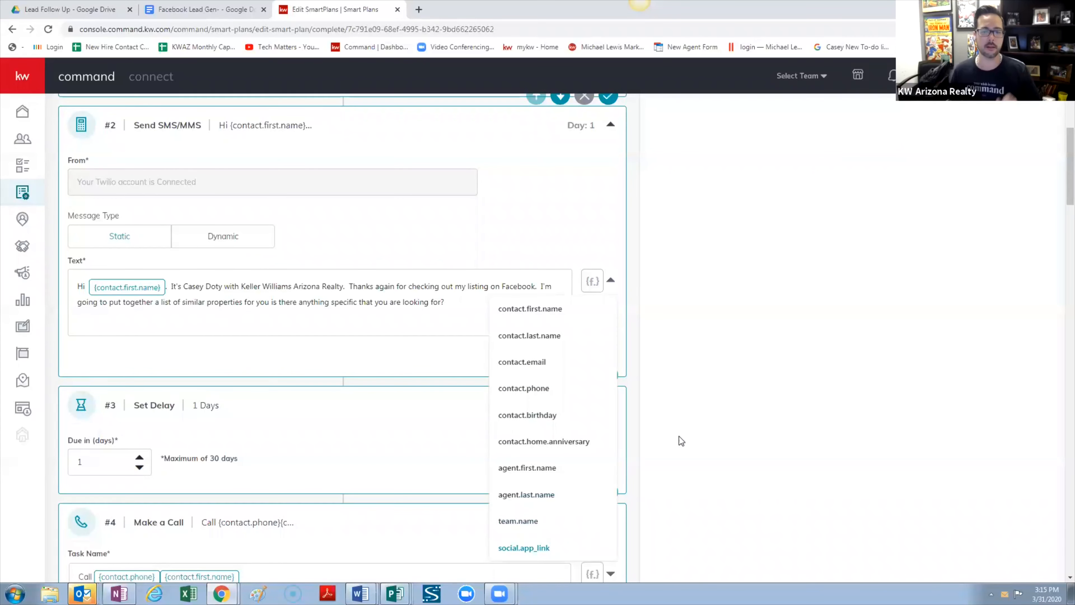
pyautogui.click(755, 305)
pyautogui.scroll(8, 756, 305)
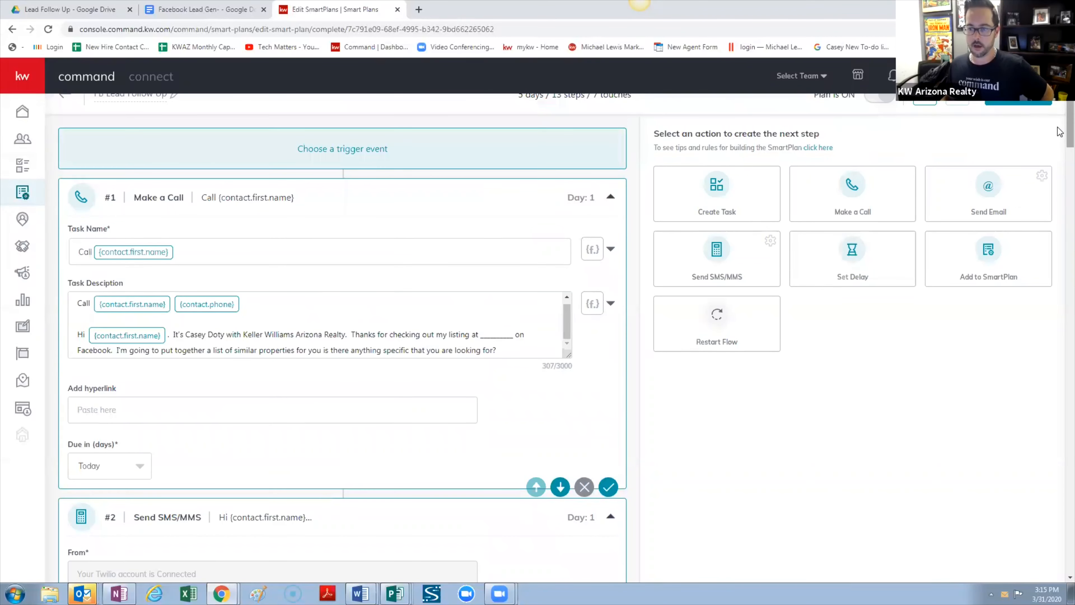
pyautogui.scroll(-20, 1045, 282)
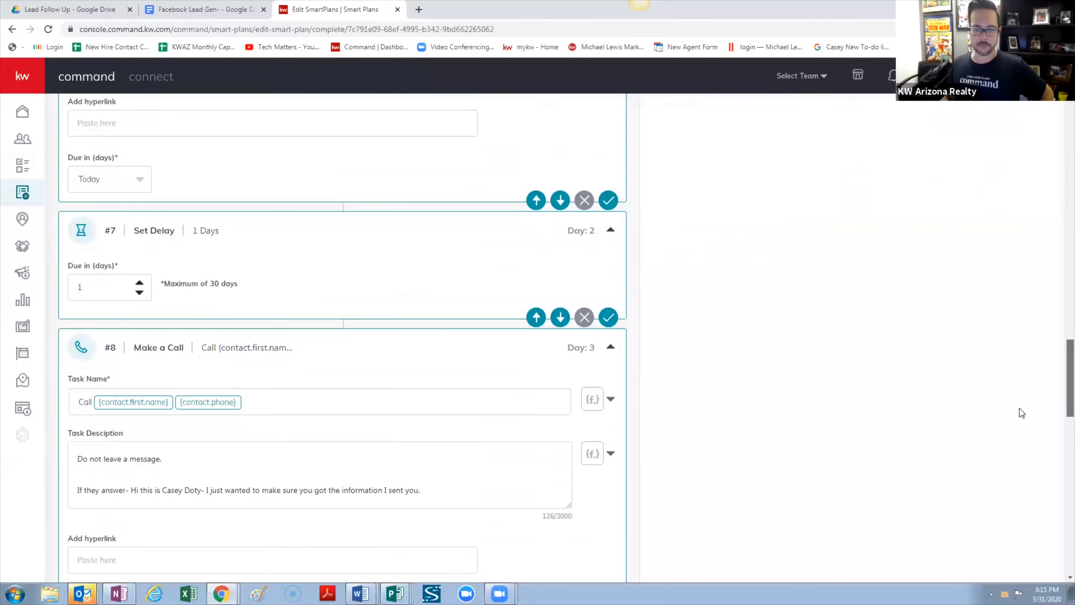
pyautogui.scroll(-20, 1014, 412)
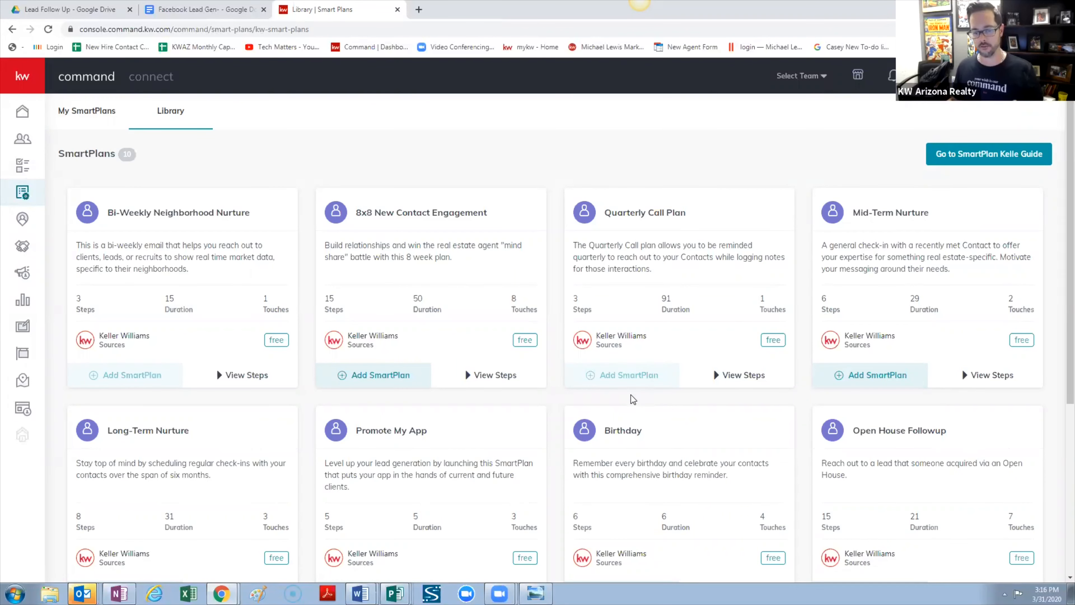
# Switch to My SmartPlans, open FB Lead Follow Up, and scroll down to its final Add to SmartPlan step
pyautogui.click(89, 112)
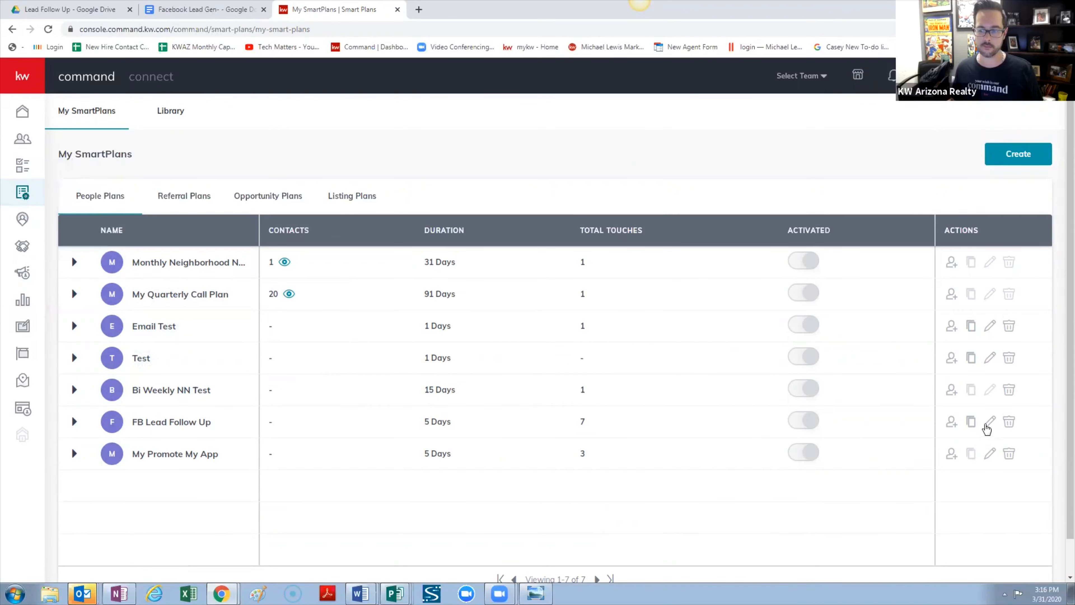
pyautogui.click(990, 421)
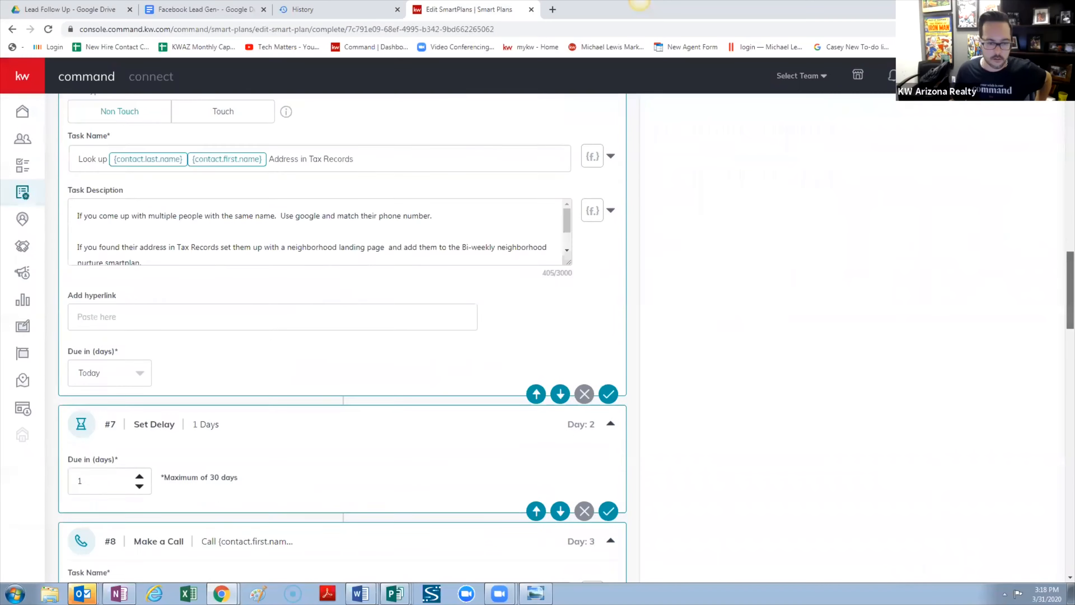
pyautogui.scroll(-15, 343, 339)
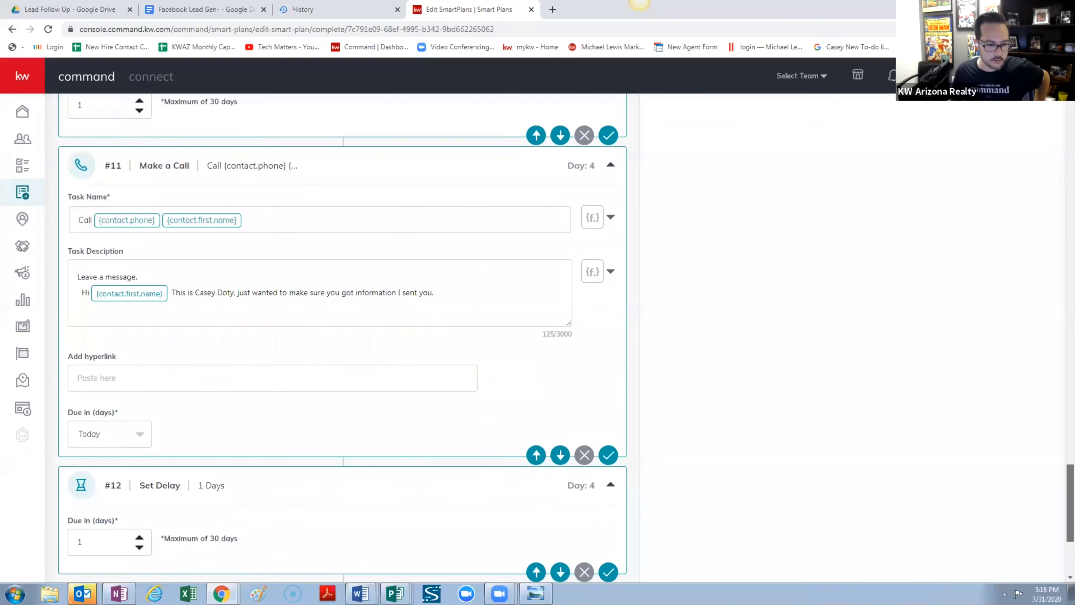
pyautogui.scroll(-4, 394, 481)
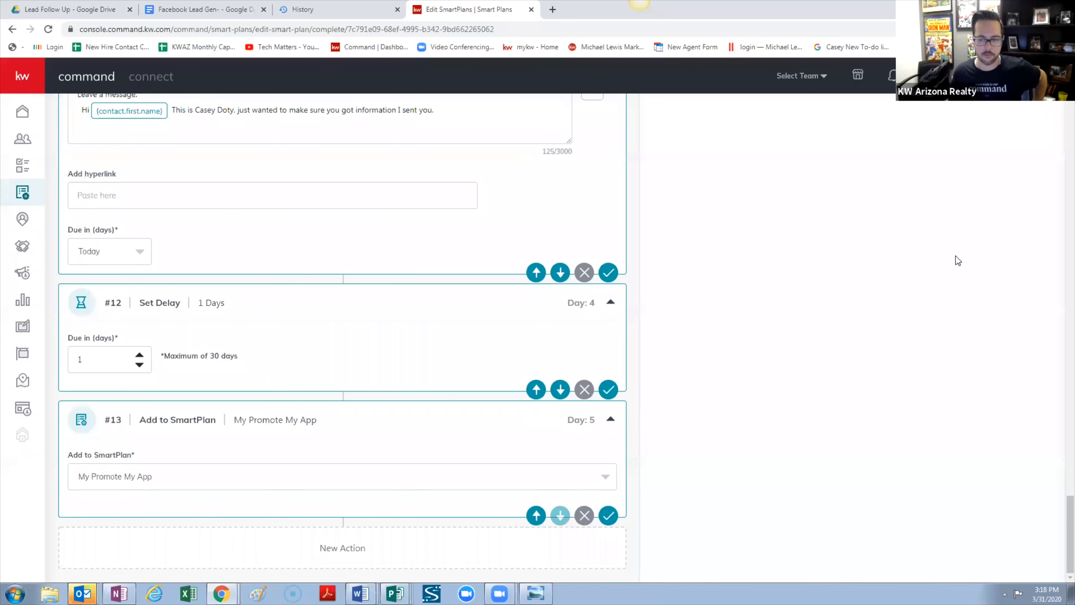
pyautogui.moveTo(1066, 504); pyautogui.dragTo(1069, 85)
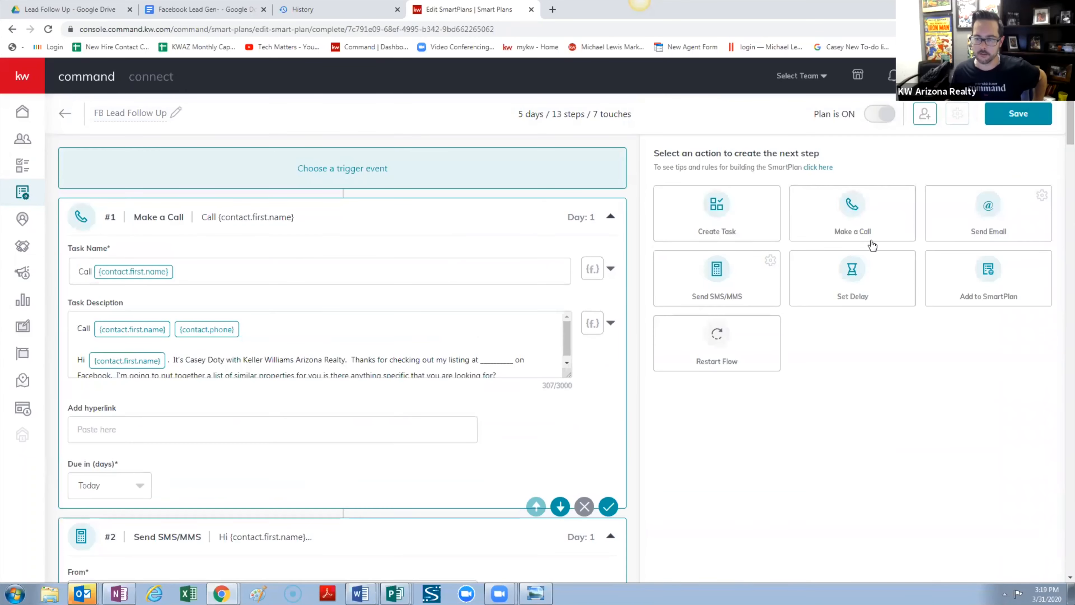
pyautogui.click(842, 289)
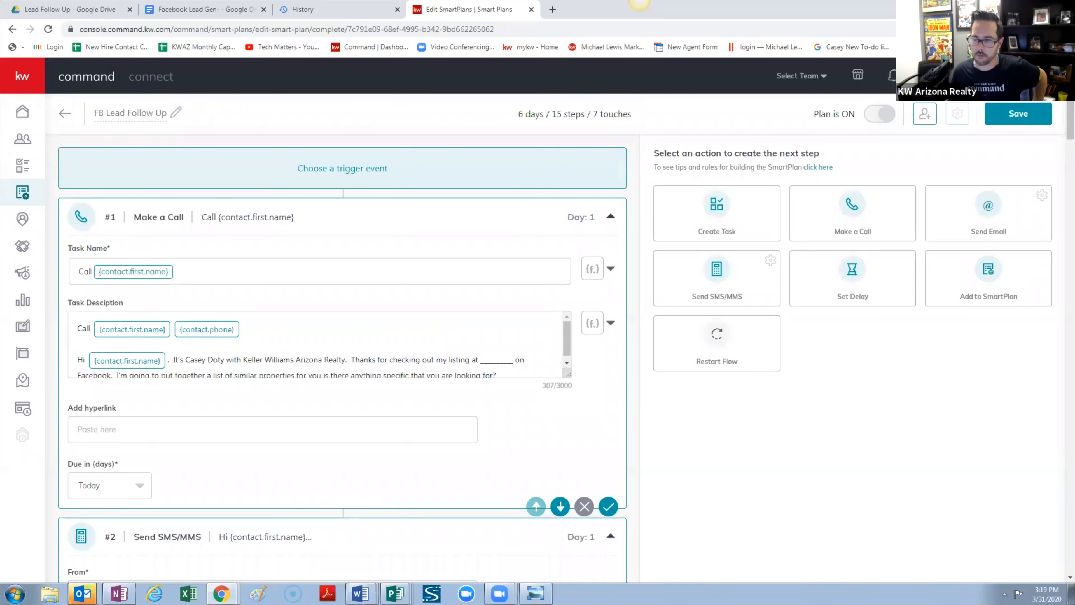
pyautogui.moveTo(1070, 119); pyautogui.dragTo(1070, 558)
pyautogui.click(606, 476)
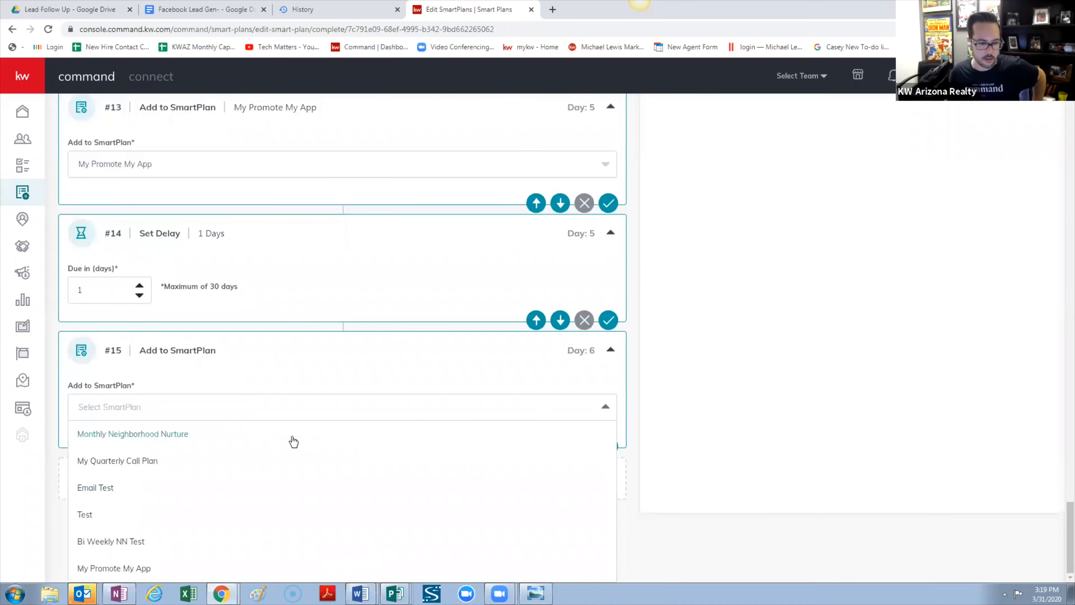
pyautogui.click(117, 461)
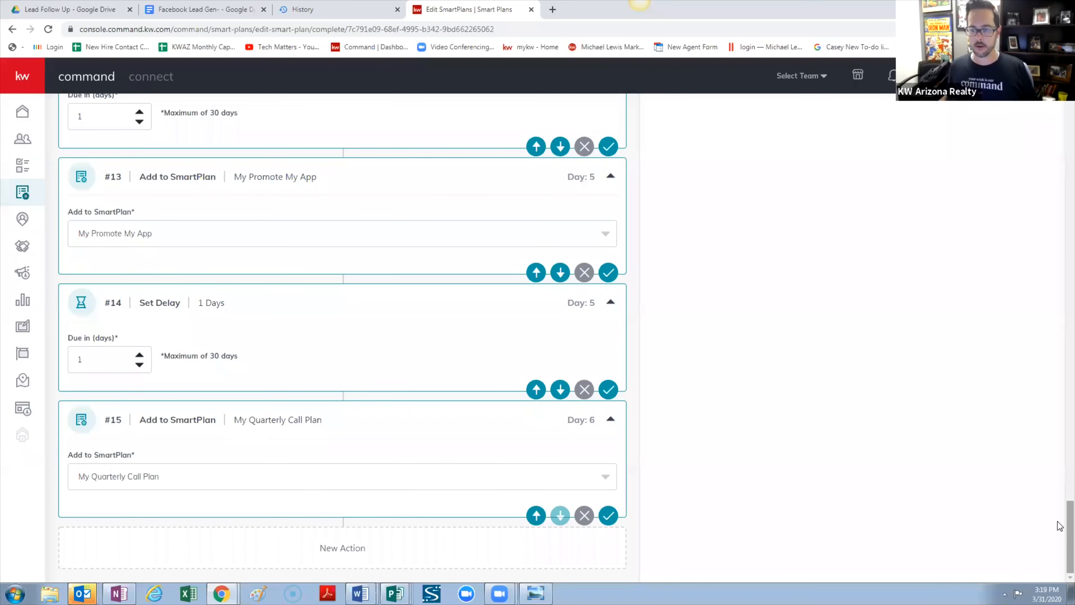
pyautogui.moveTo(1059, 526); pyautogui.dragTo(1033, 112)
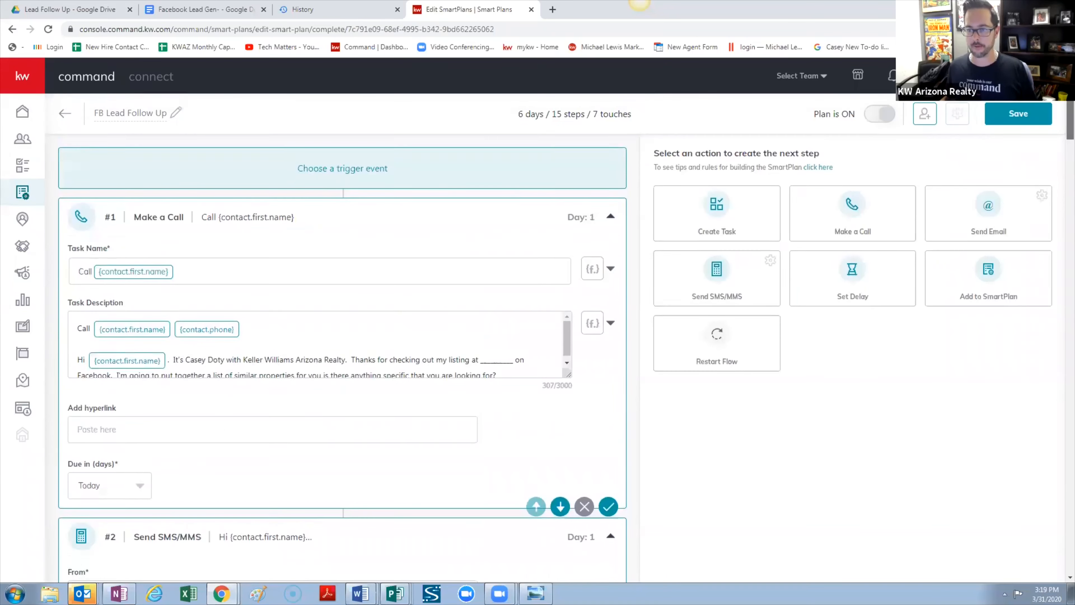
# Save FB Lead Follow Up, now 6 days and 7 touches, and return to My SmartPlans
pyautogui.click(1029, 115)
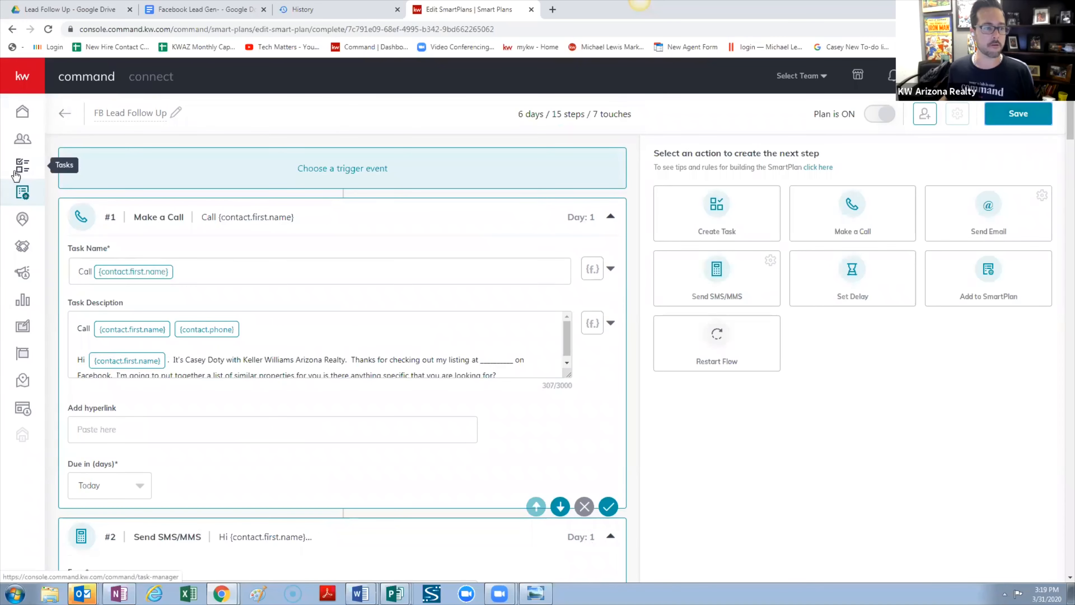
pyautogui.click(23, 194)
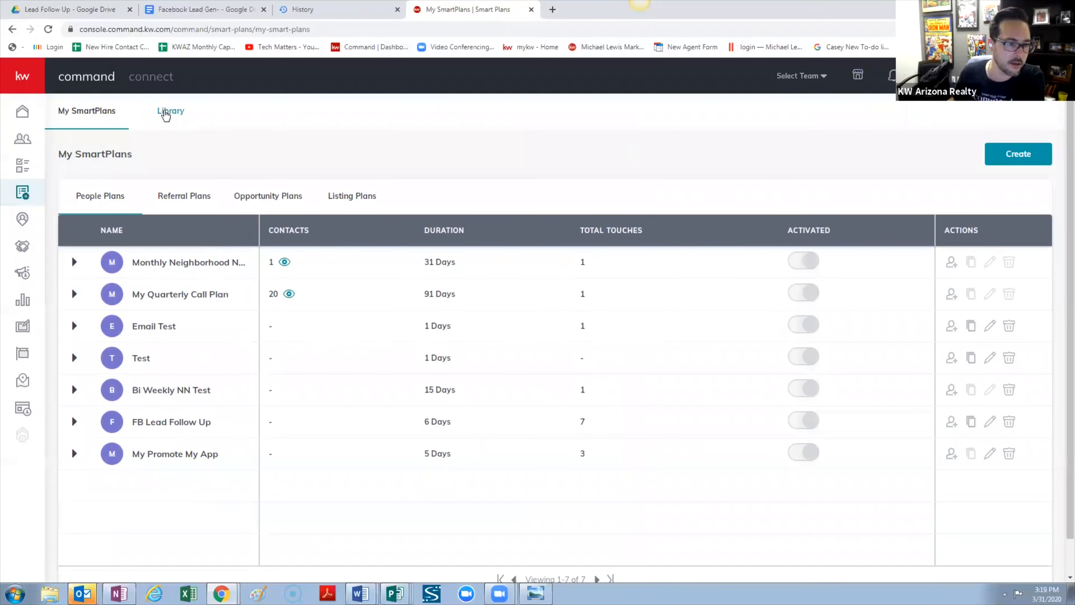
# In the SmartPlans Library, view the steps of the Long-Term Nurture plan
pyautogui.click(166, 114)
pyautogui.scroll(-4, 232, 377)
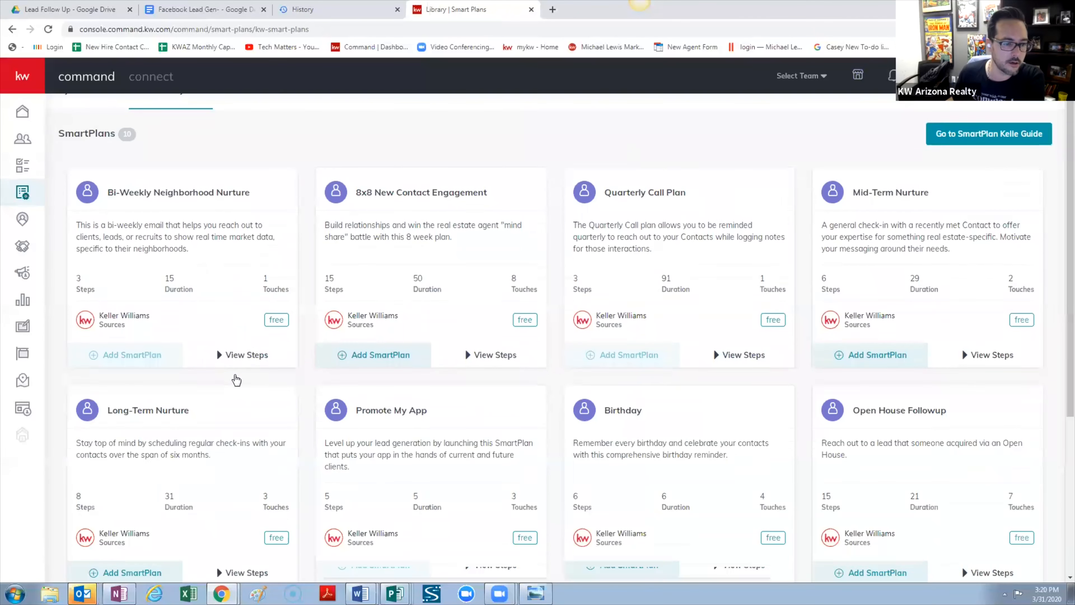
pyautogui.click(232, 425)
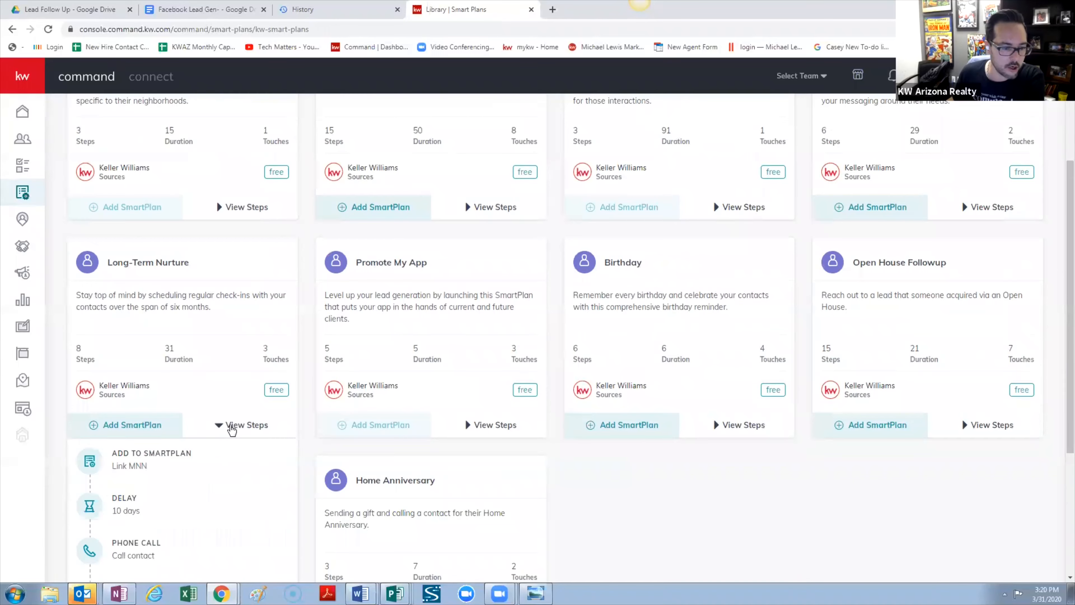
pyautogui.scroll(-4, 227, 432)
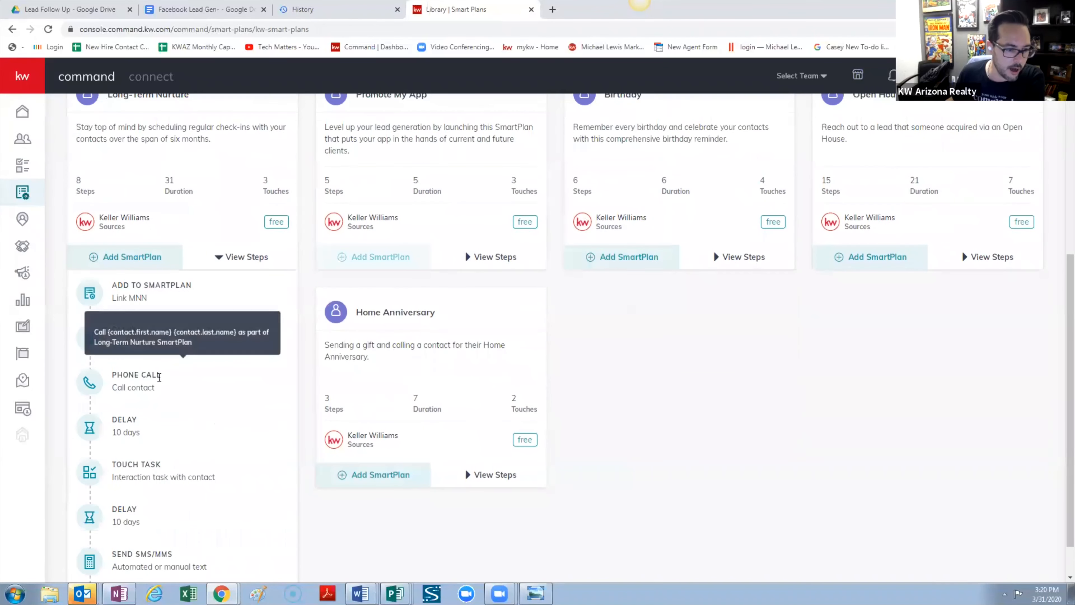
pyautogui.moveTo(129, 380)
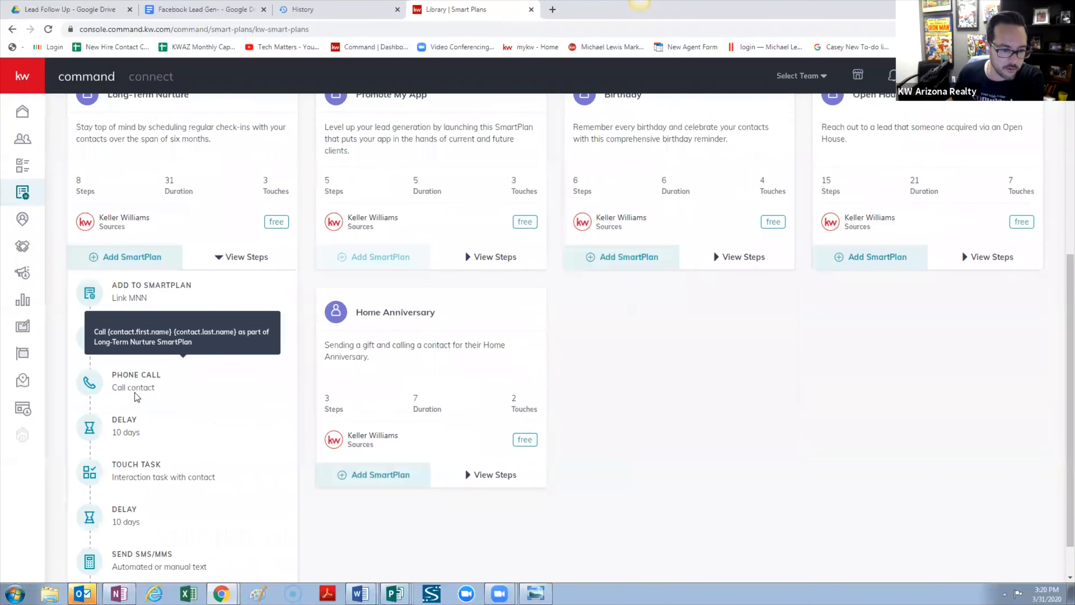
pyautogui.scroll(-1, 137, 397)
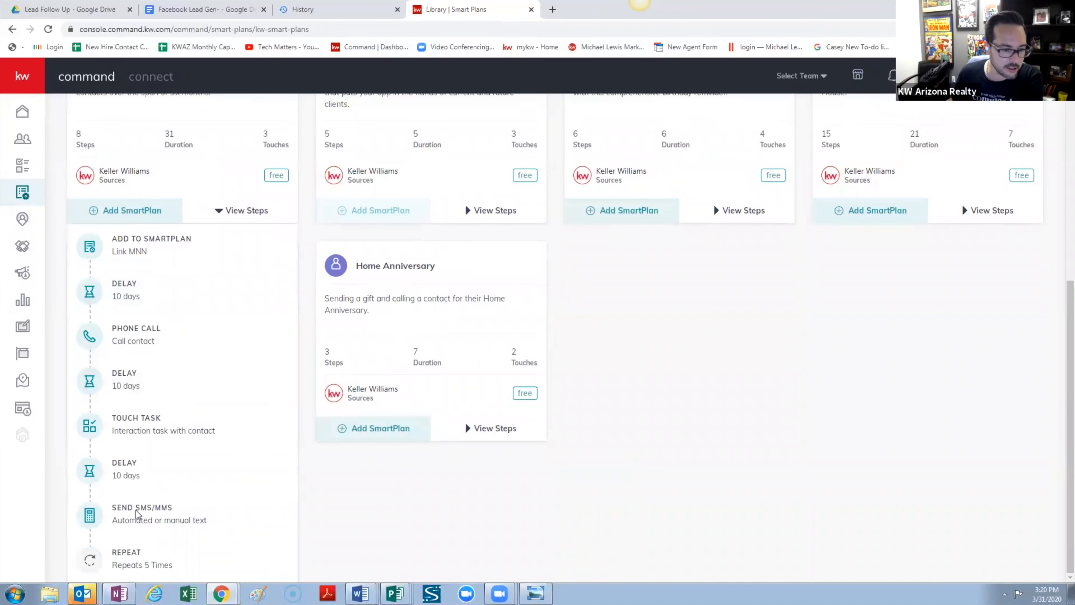
pyautogui.moveTo(178, 534)
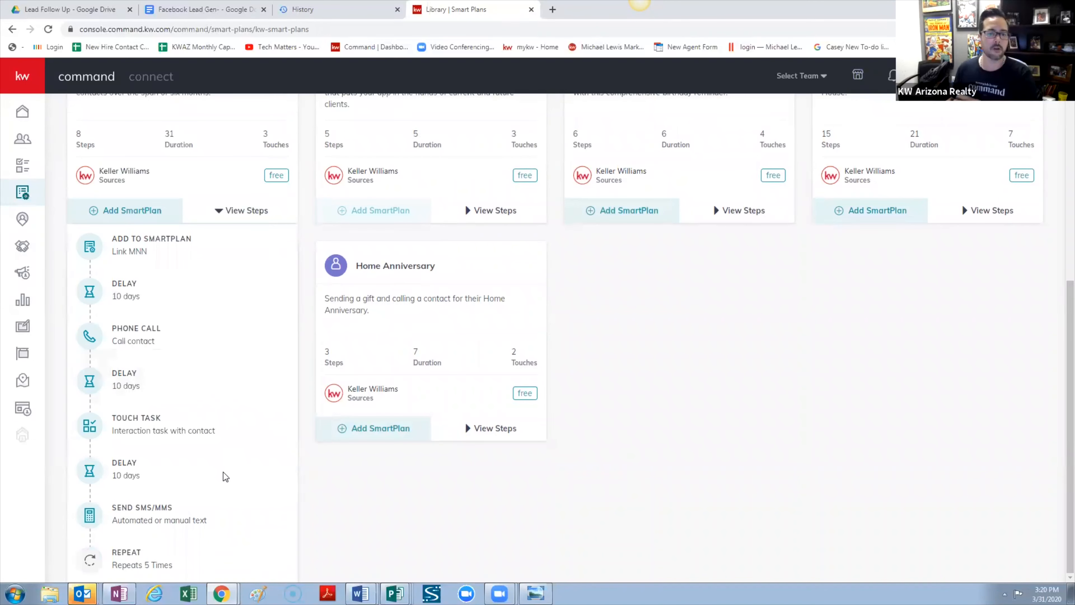
pyautogui.moveTo(228, 422)
pyautogui.scroll(5, 245, 452)
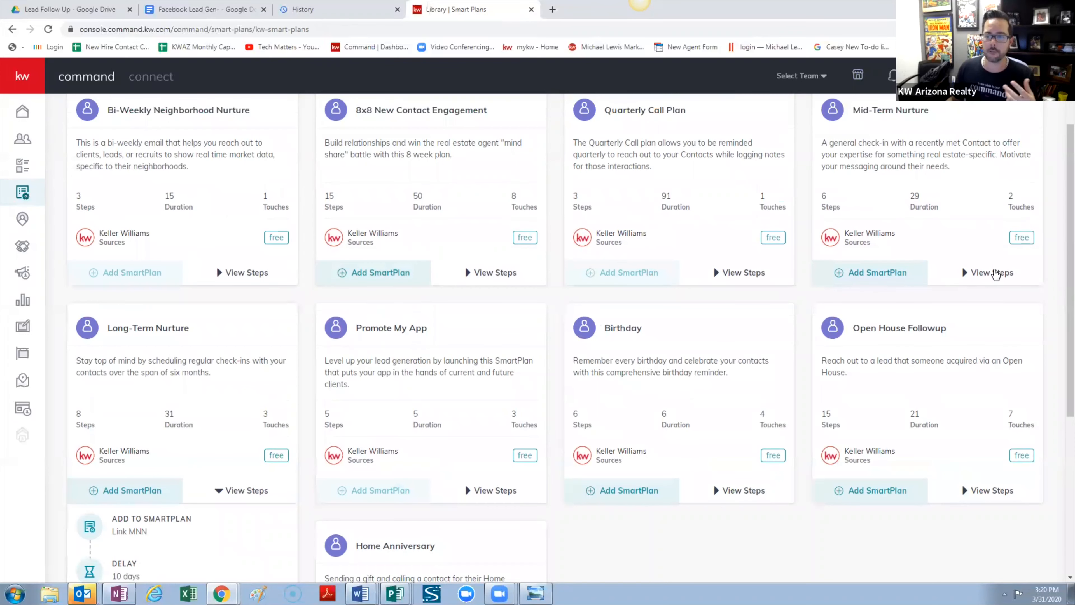
# Preview Mid-Term Nurture's steps, then start adding Long-Term Nurture to my SmartPlans
pyautogui.click(993, 273)
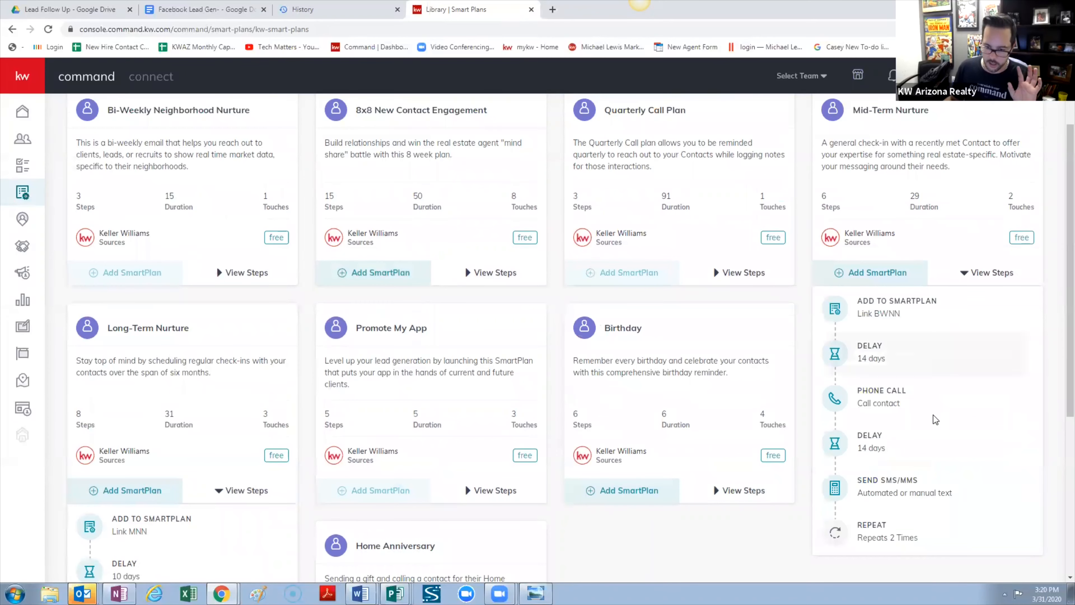
pyautogui.moveTo(945, 415)
pyautogui.moveTo(931, 472)
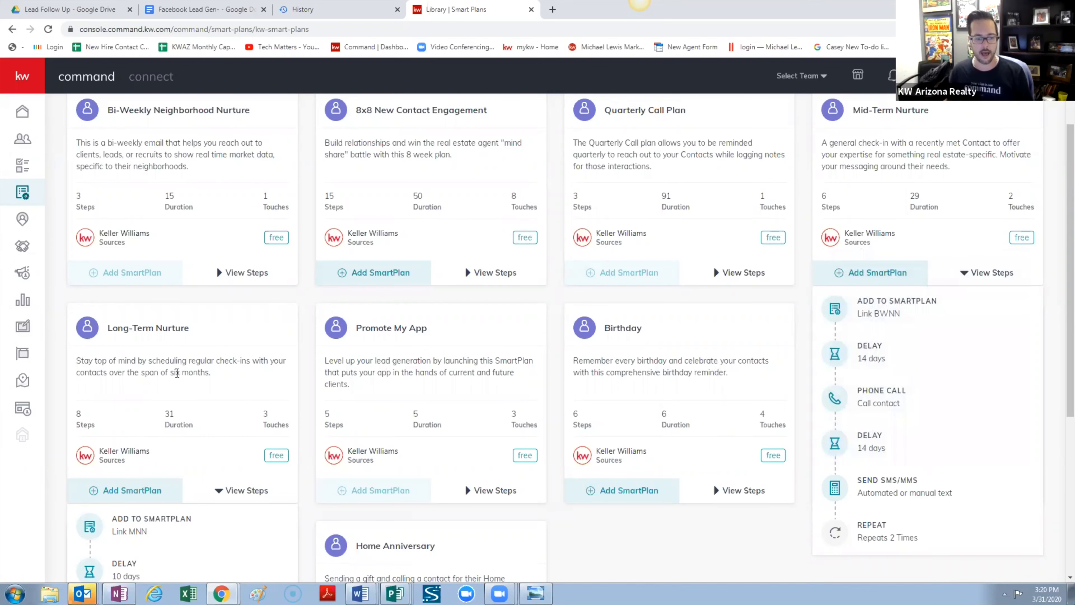
pyautogui.scroll(-1, 177, 372)
pyautogui.scroll(-2, 186, 367)
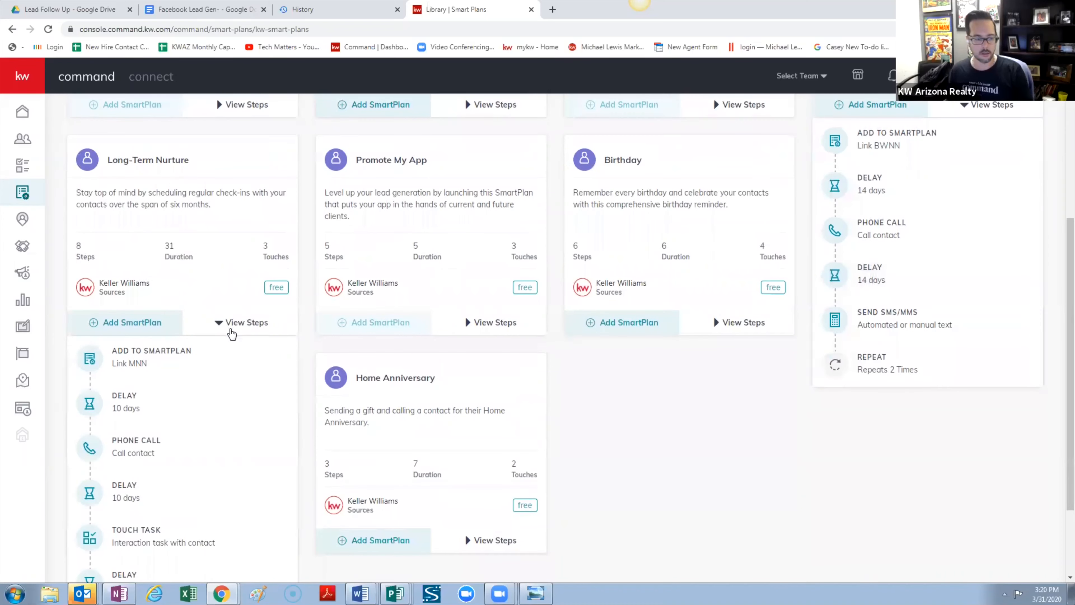
pyautogui.scroll(2, 232, 351)
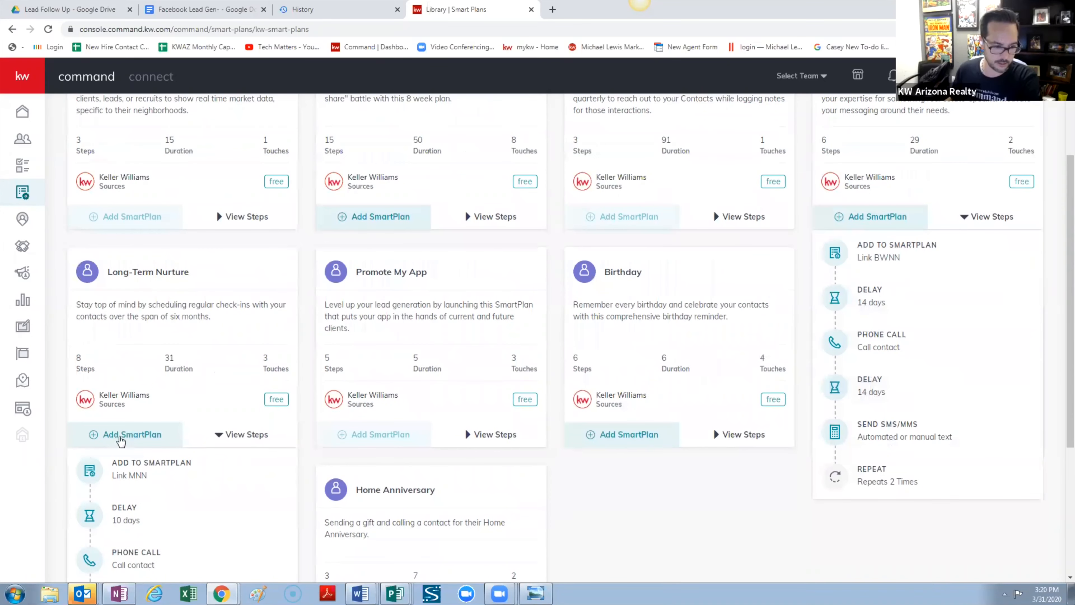
pyautogui.click(135, 434)
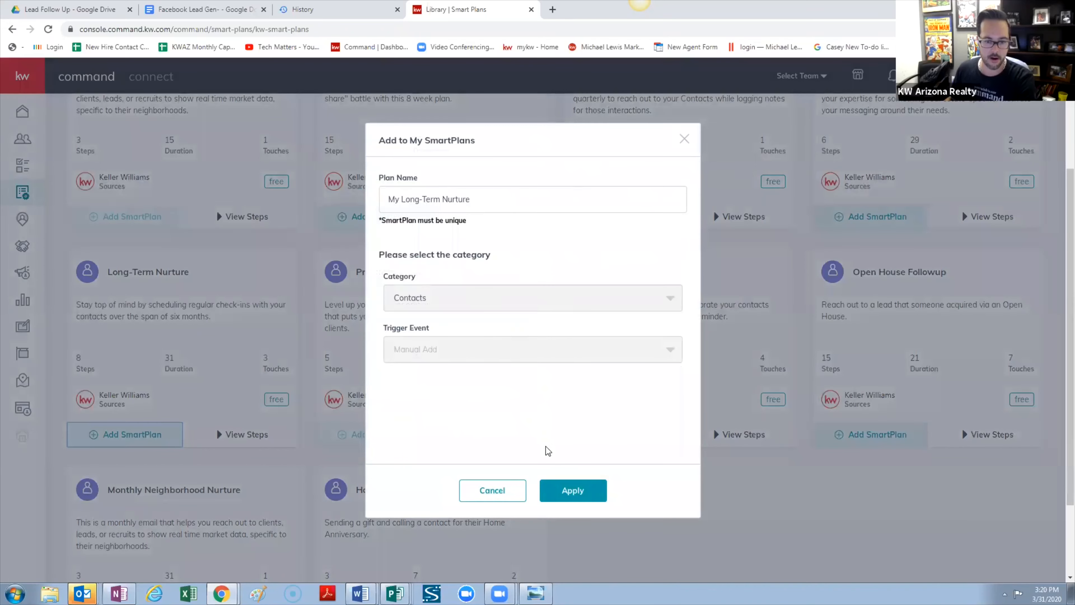
# Confirm adding 'My Long-Term Nurture' to my plans and go back to the SmartPlans list
pyautogui.click(571, 492)
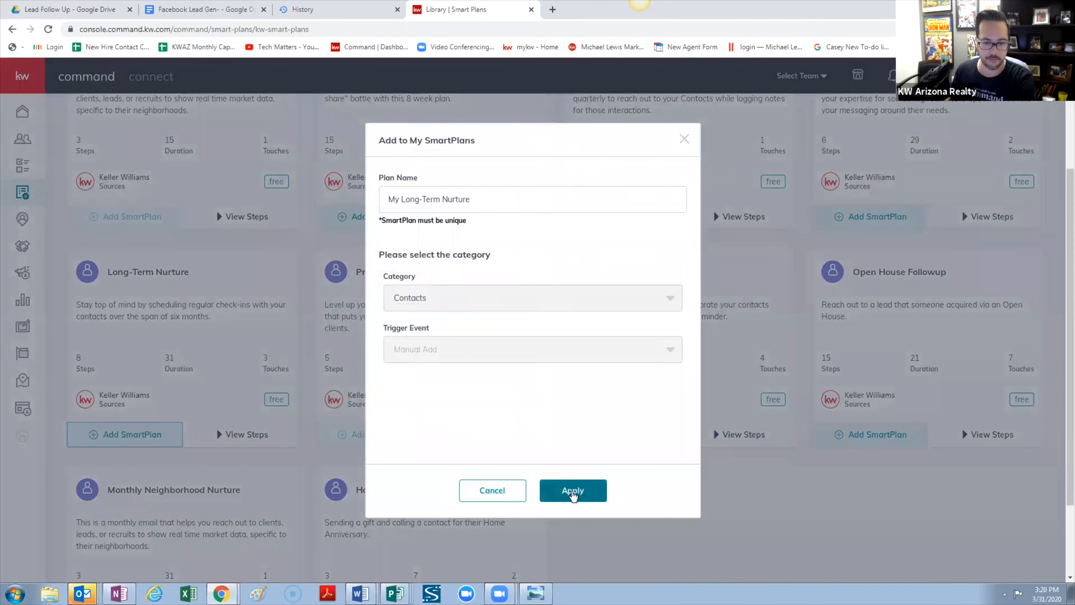
pyautogui.scroll(4, 240, 184)
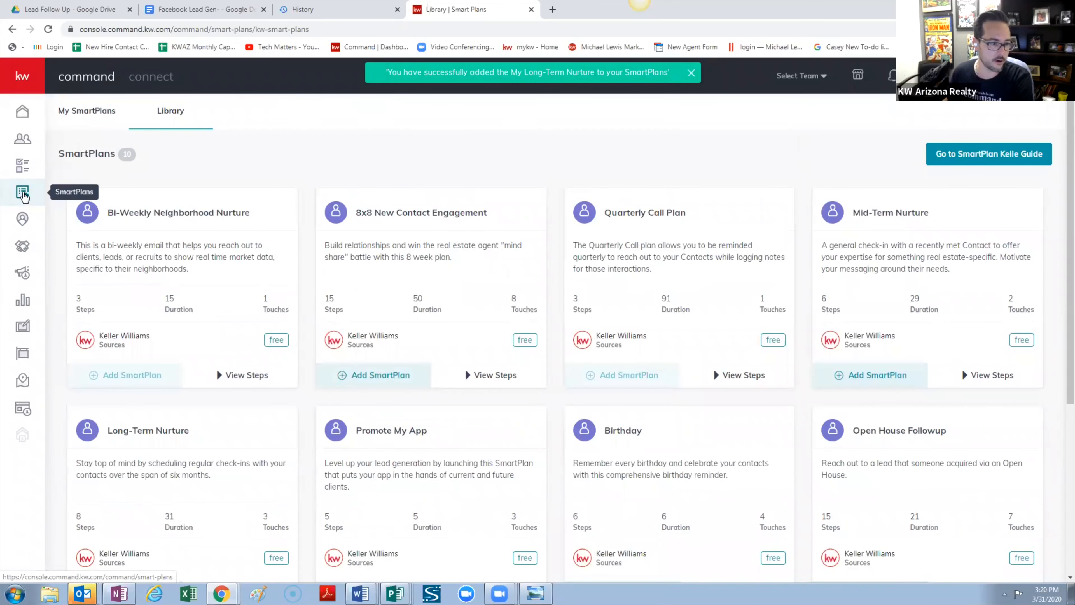
pyautogui.click(23, 193)
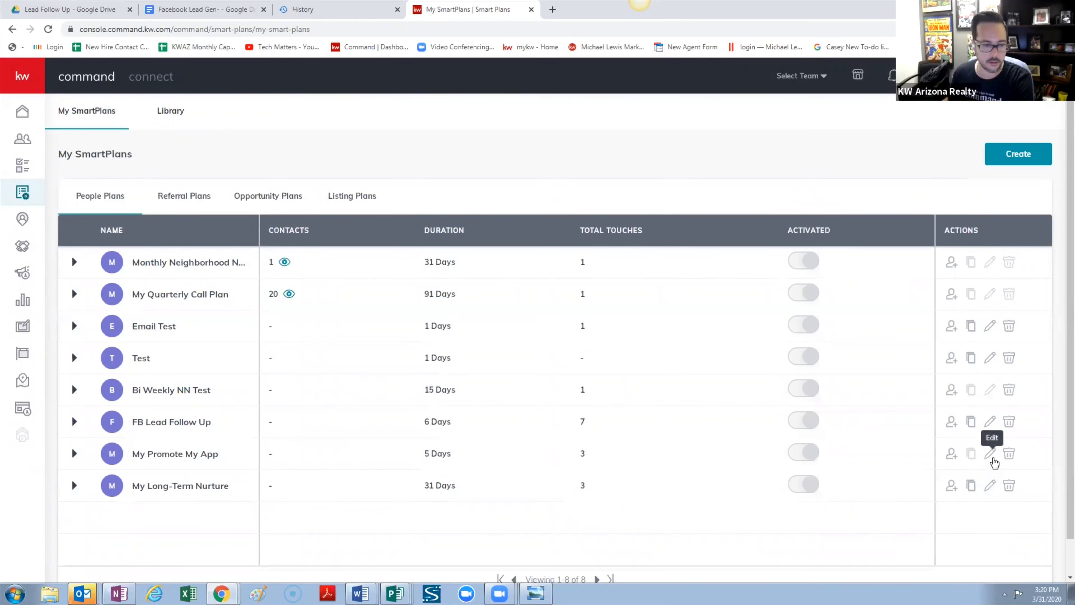
# Open FB Lead Follow Up and scroll through all 15 steps, then back to the top
pyautogui.click(991, 421)
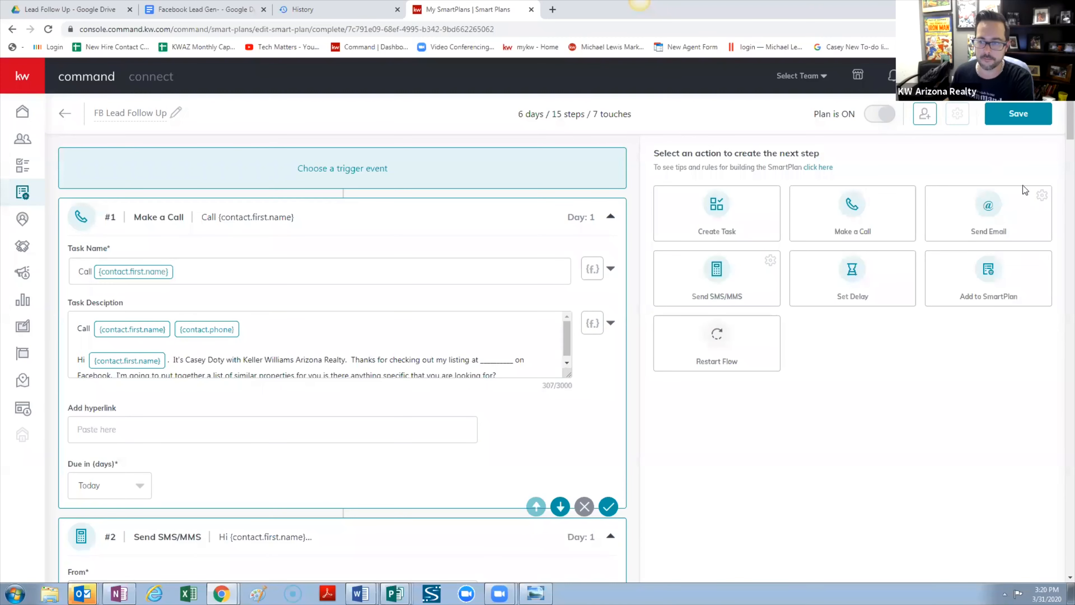
pyautogui.moveTo(1070, 131); pyautogui.dragTo(1028, 573)
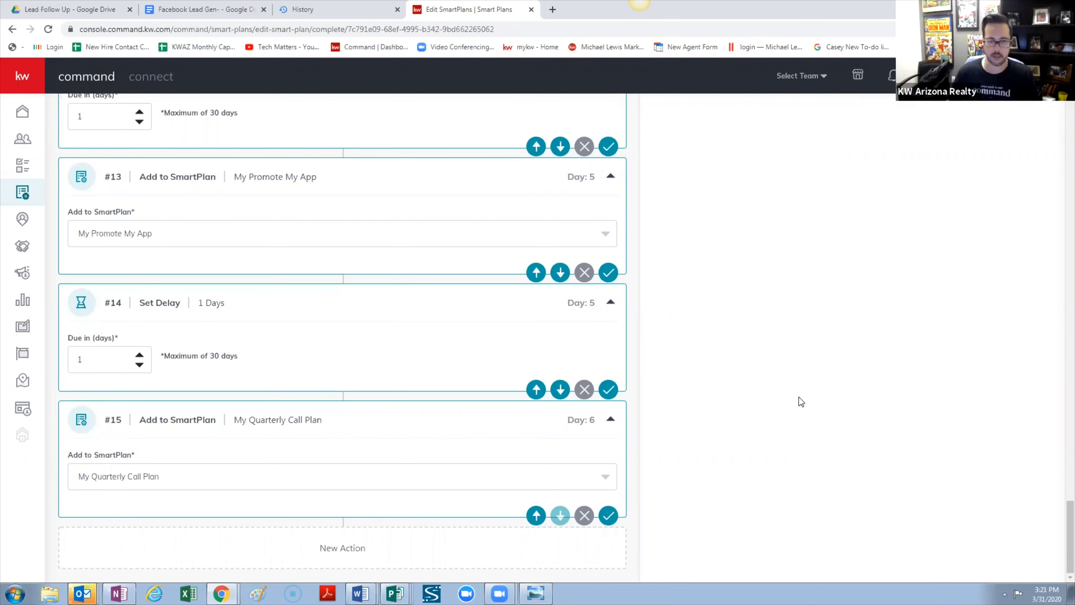
pyautogui.scroll(20, 799, 398)
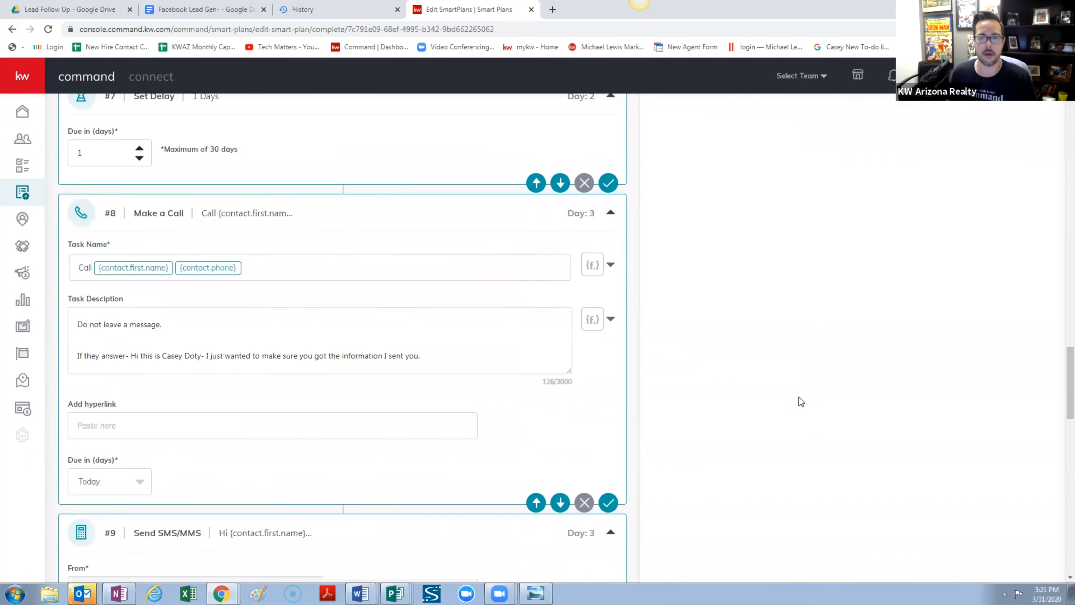
pyautogui.scroll(15, 799, 401)
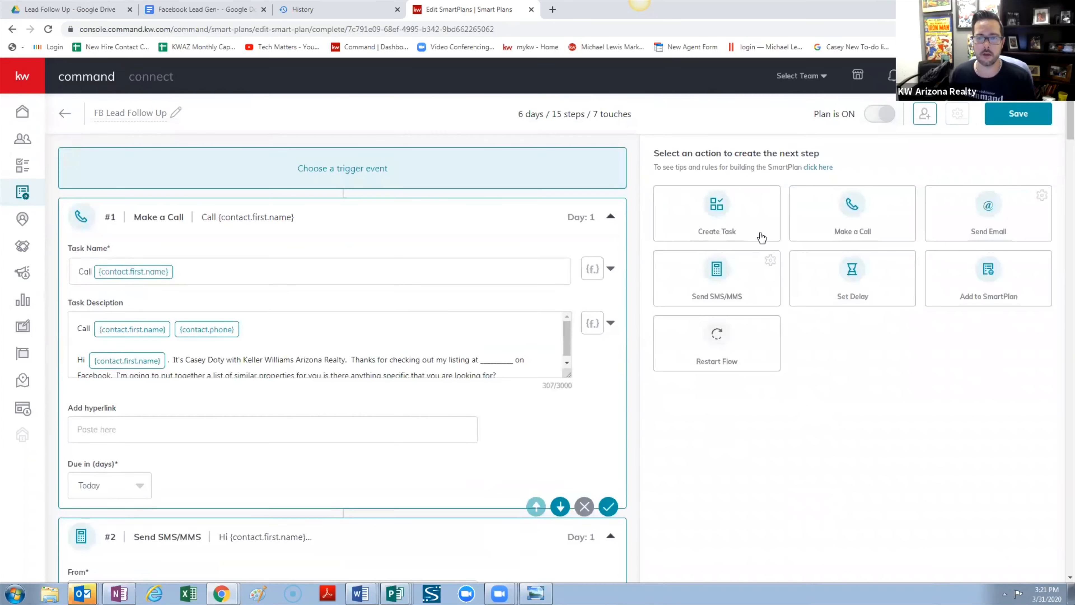
# Open the first contact from Contacts and start a Call activity, then discard it
pyautogui.click(22, 141)
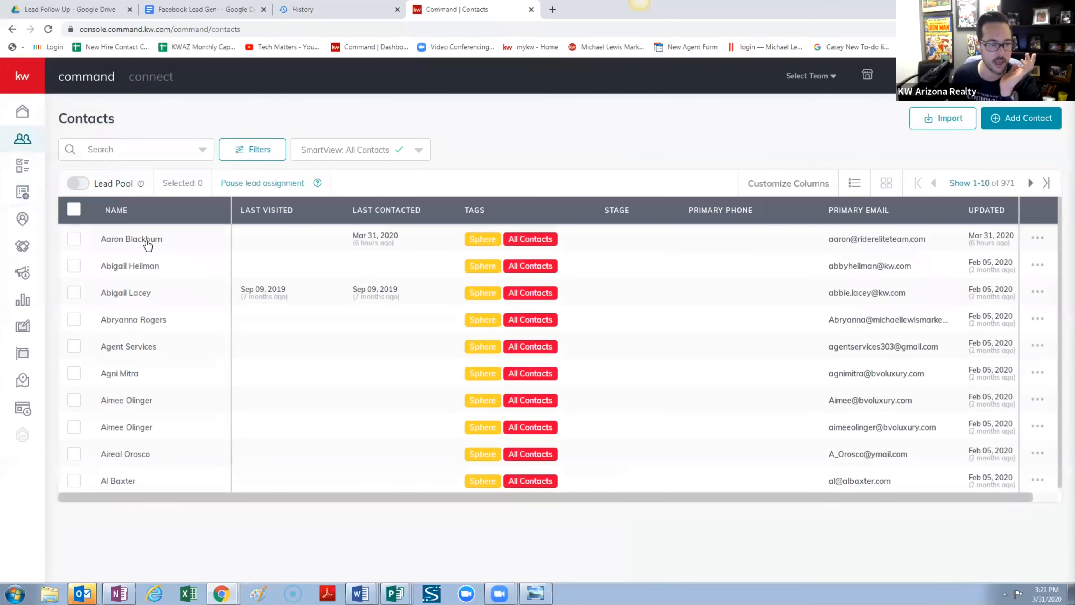
pyautogui.click(147, 242)
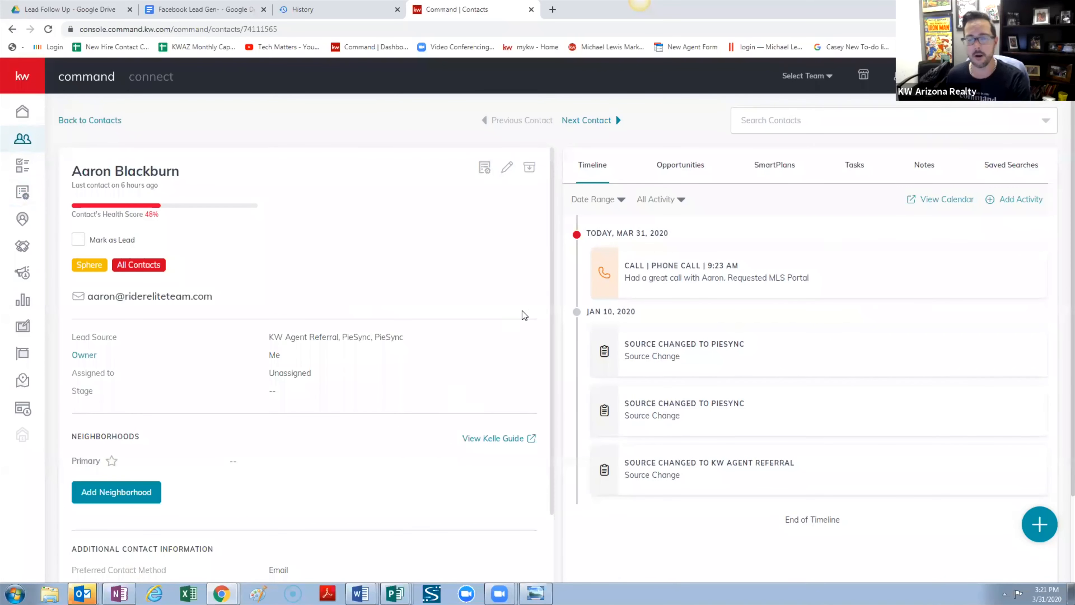
pyautogui.click(1020, 200)
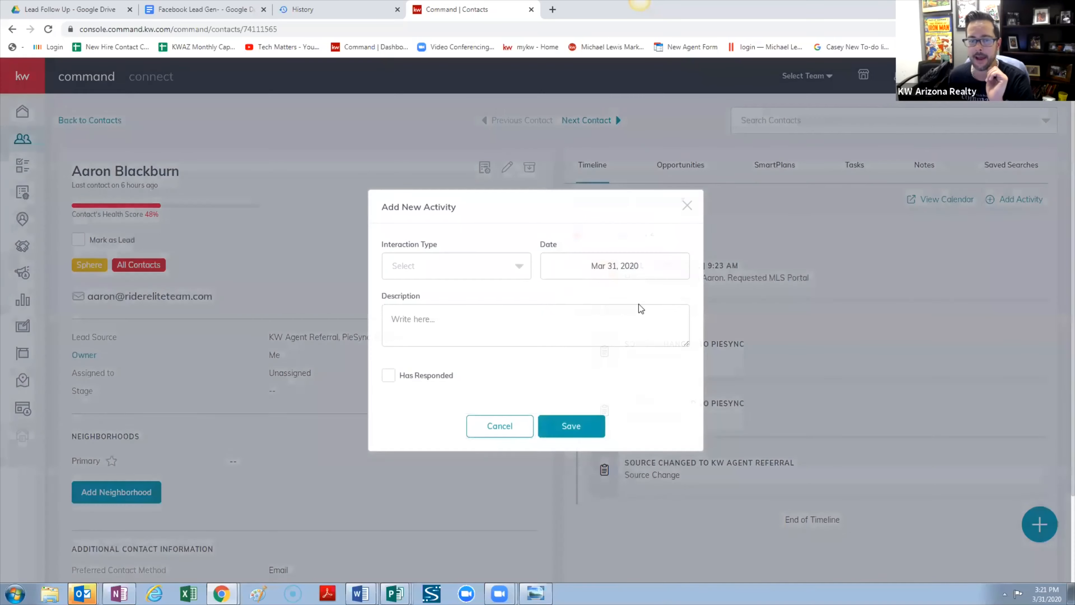
pyautogui.click(519, 270)
pyautogui.click(508, 317)
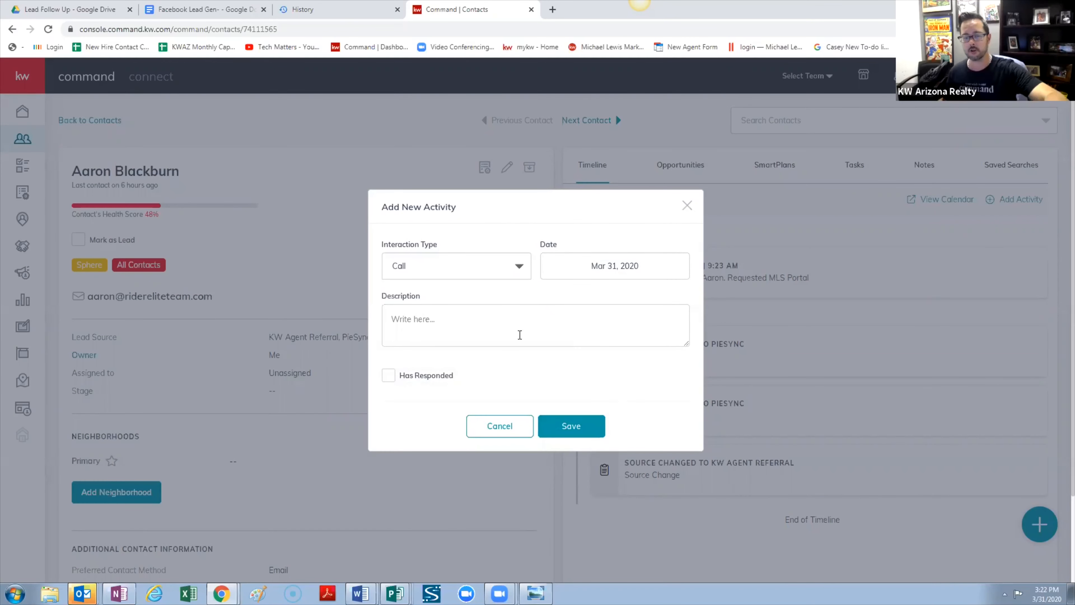
pyautogui.click(520, 275)
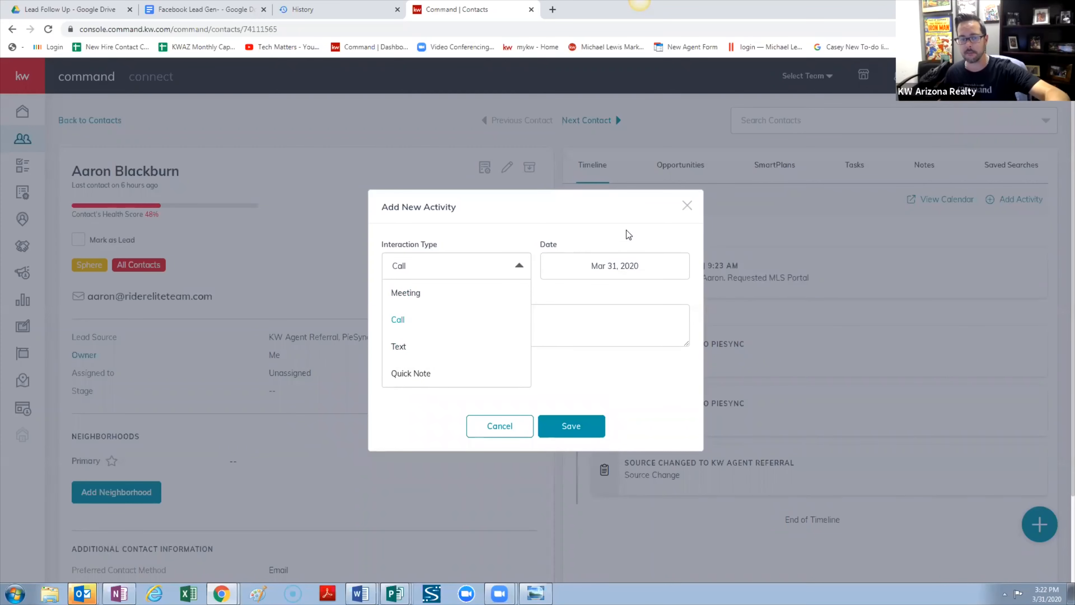
pyautogui.click(687, 205)
pyautogui.click(687, 205)
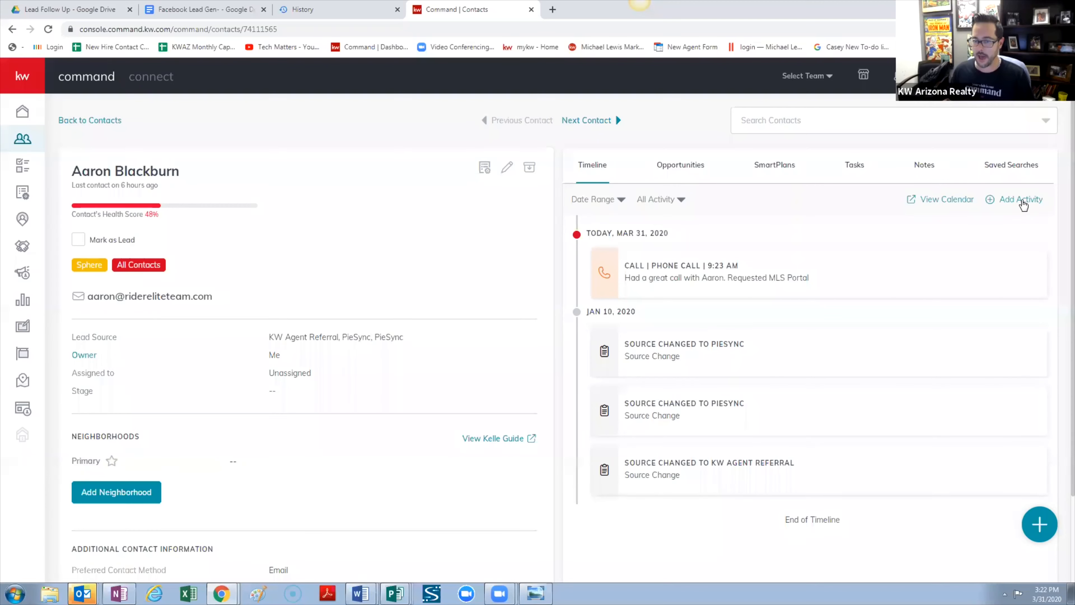
# Start a new note on the contact, discard it, and return to the Contacts list
pyautogui.click(919, 166)
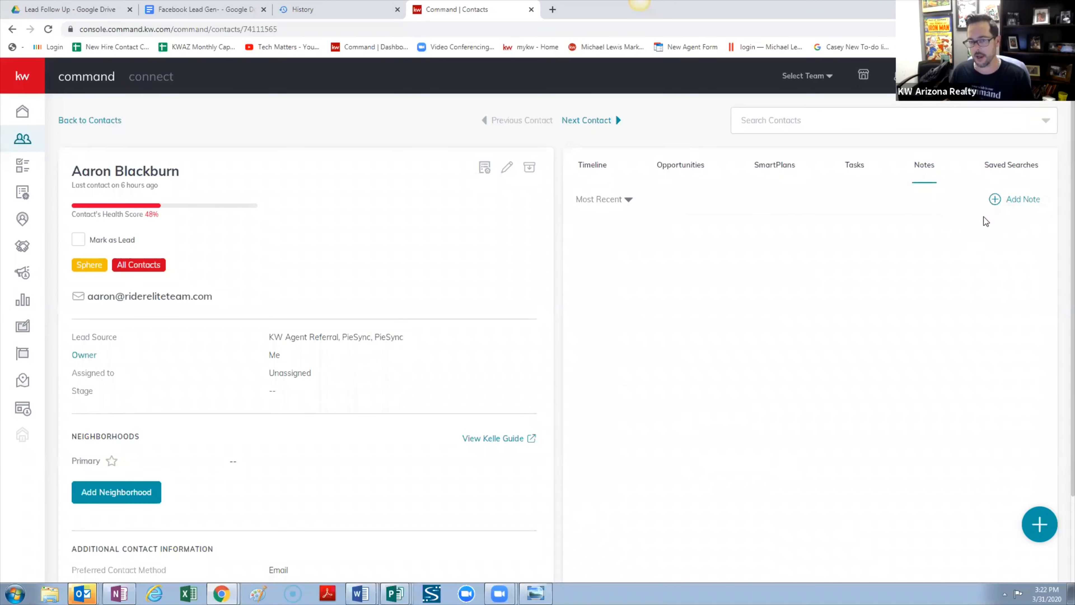
pyautogui.click(1007, 202)
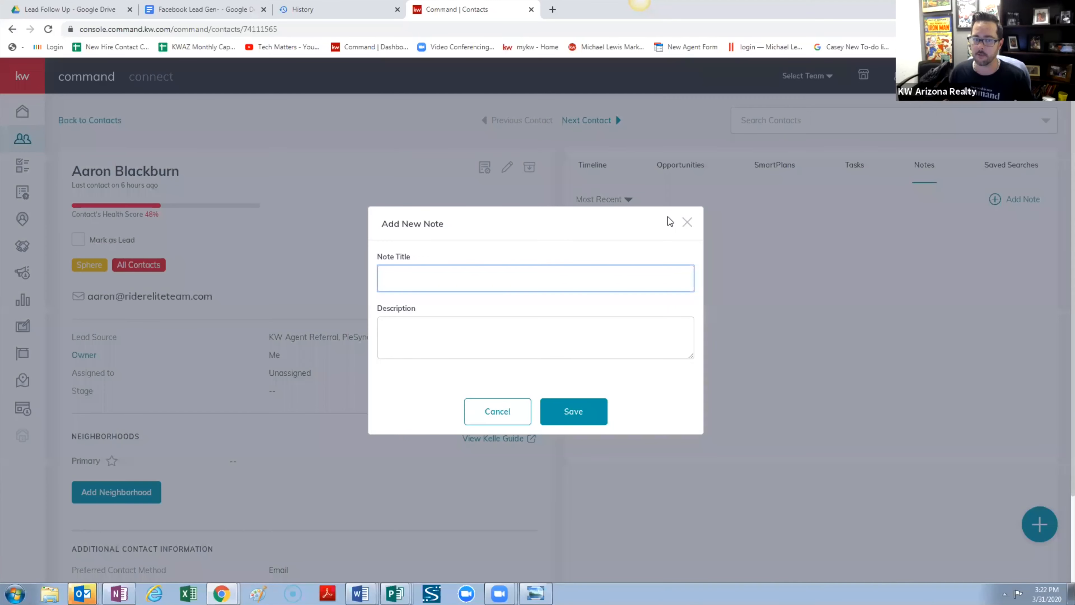
pyautogui.click(685, 223)
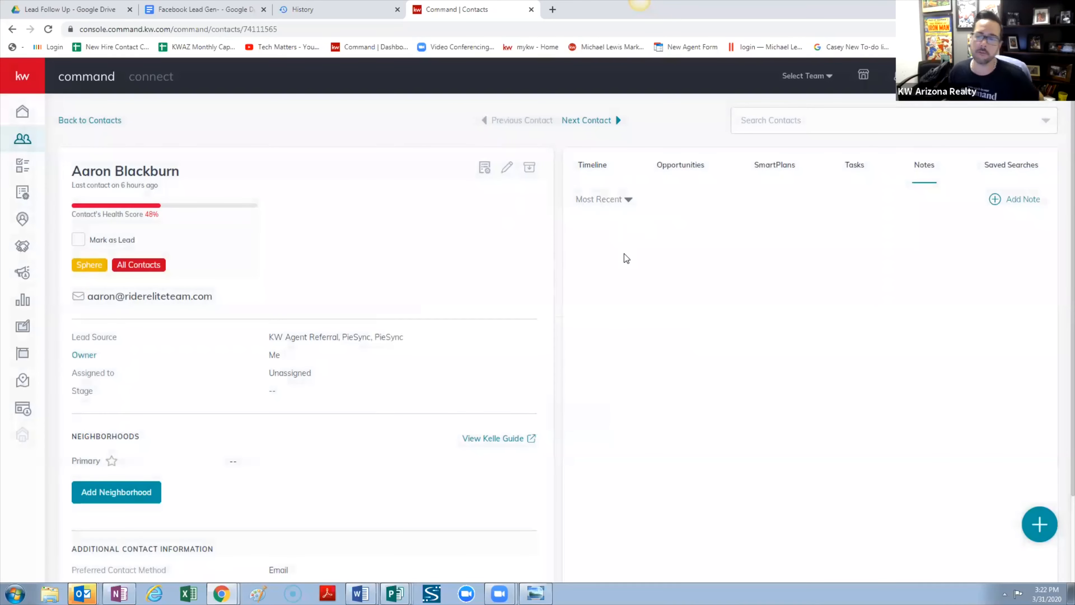
pyautogui.click(33, 135)
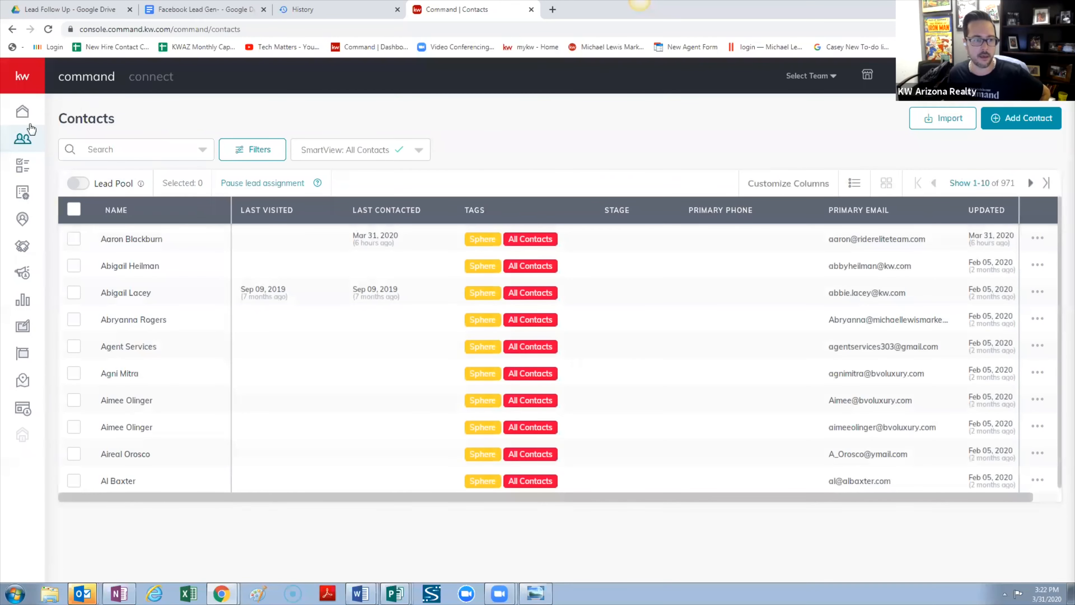
# Show the Task Manager's Contact Tasks list of 24 tasks to do
pyautogui.click(25, 166)
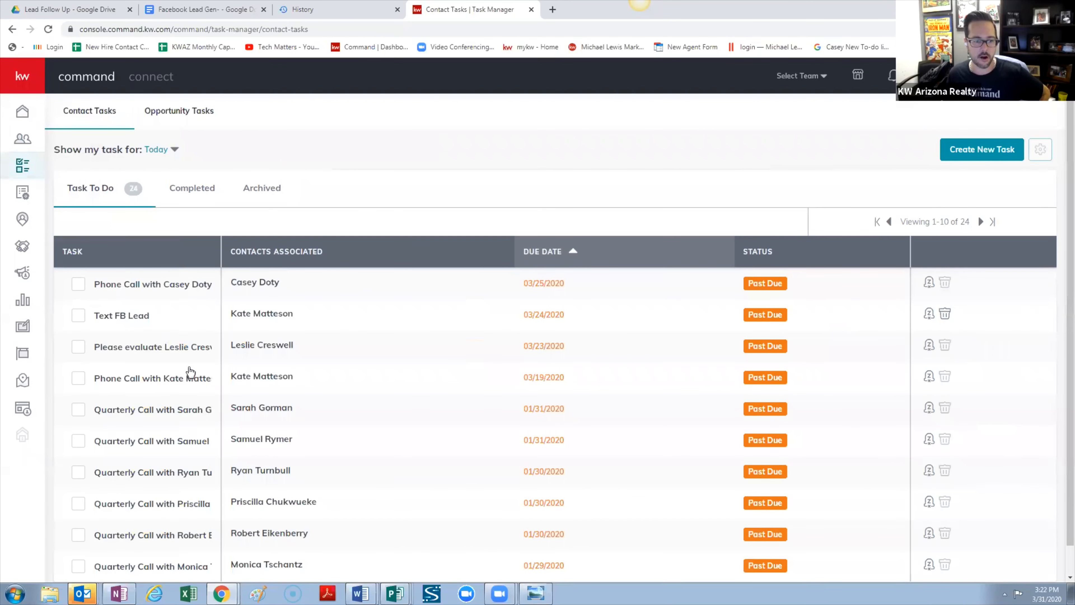
pyautogui.scroll(-1, 191, 370)
pyautogui.scroll(1, 187, 362)
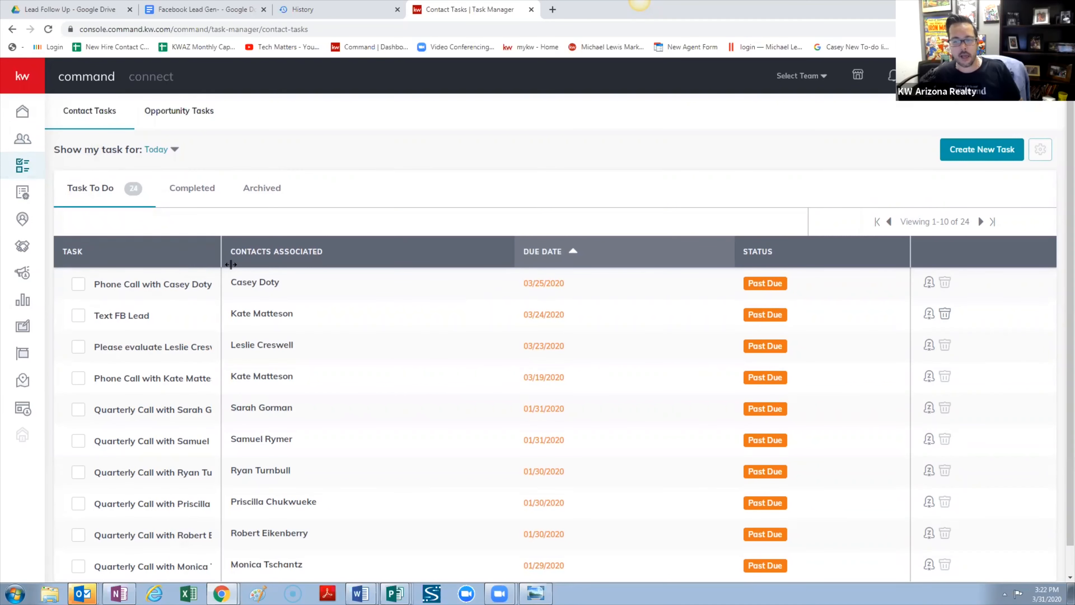
# Review the first past-due task's snooze options by days and by date, then cancel without snoozing
pyautogui.click(930, 283)
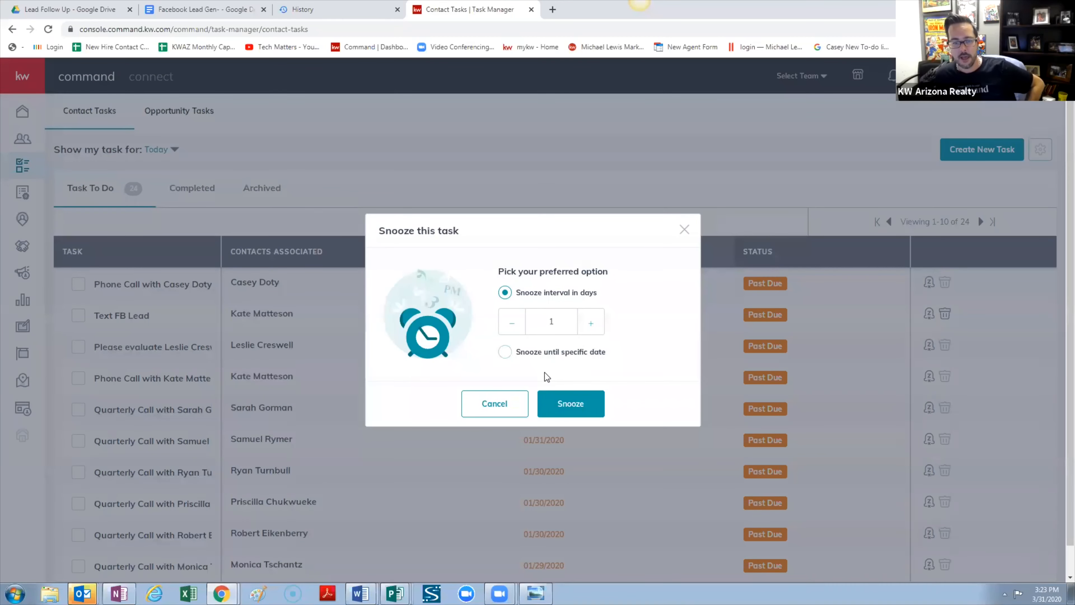
pyautogui.click(506, 353)
pyautogui.click(506, 283)
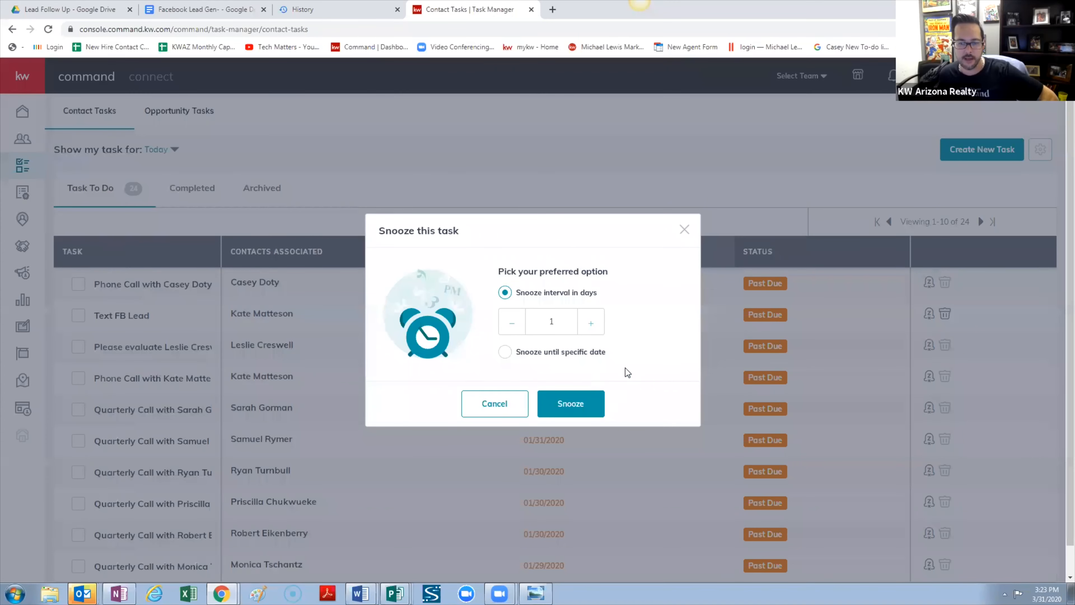
pyautogui.click(684, 230)
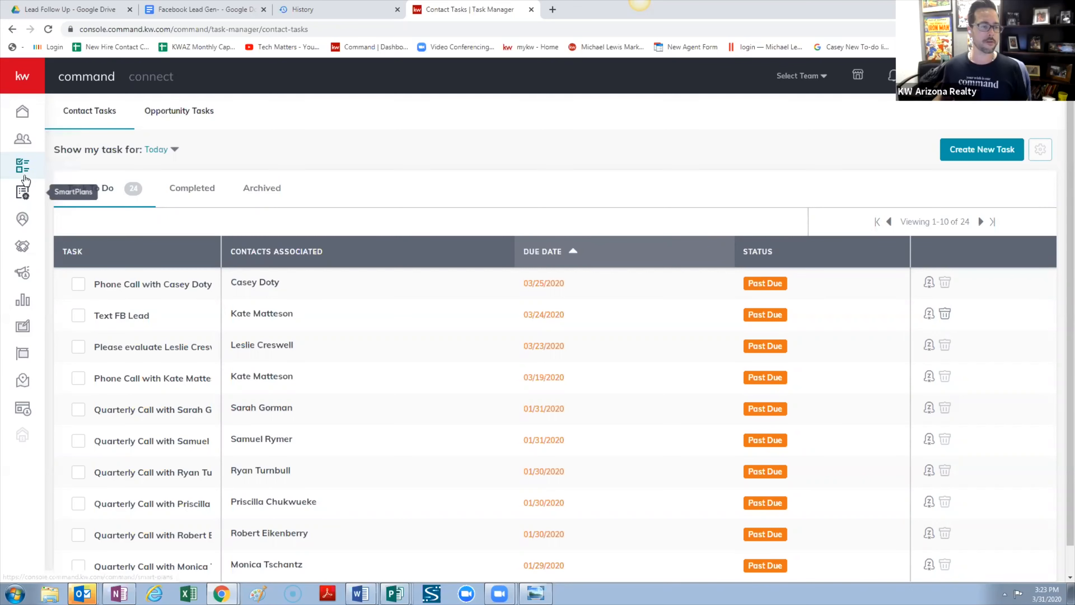
# Duplicate the FB Lead Follow Up SmartPlan and name the copy 'Open House Lead Follow up'
pyautogui.click(23, 192)
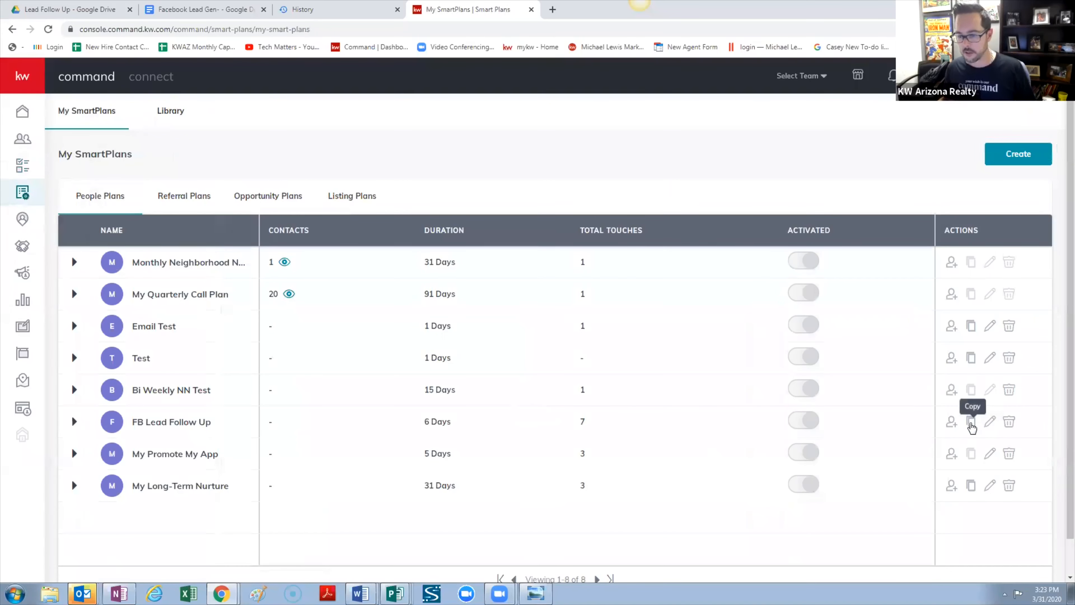
pyautogui.click(971, 421)
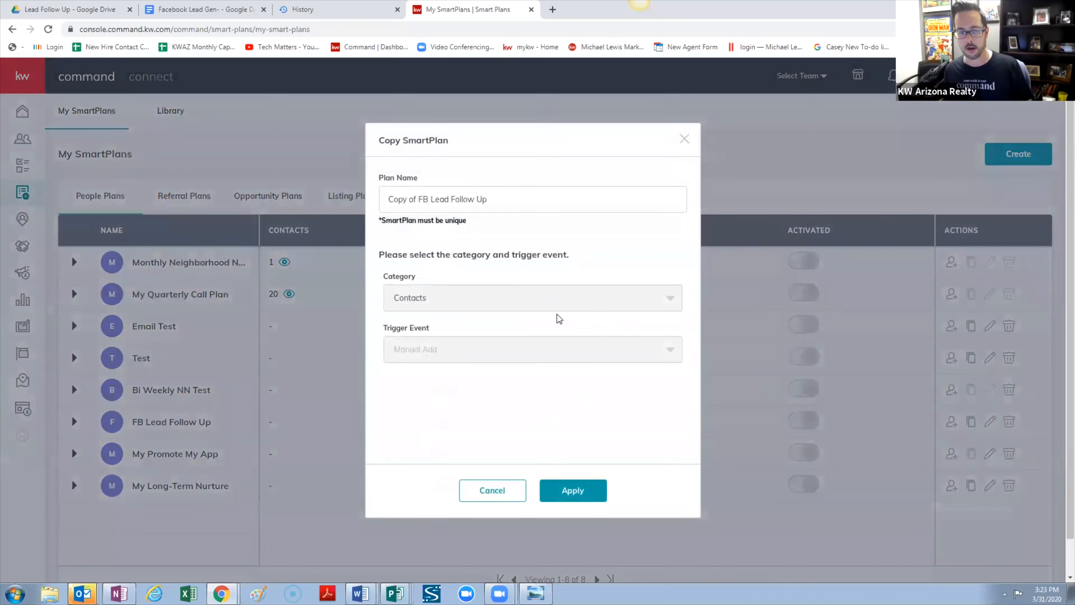
pyautogui.moveTo(487, 199); pyautogui.dragTo(165, 171)
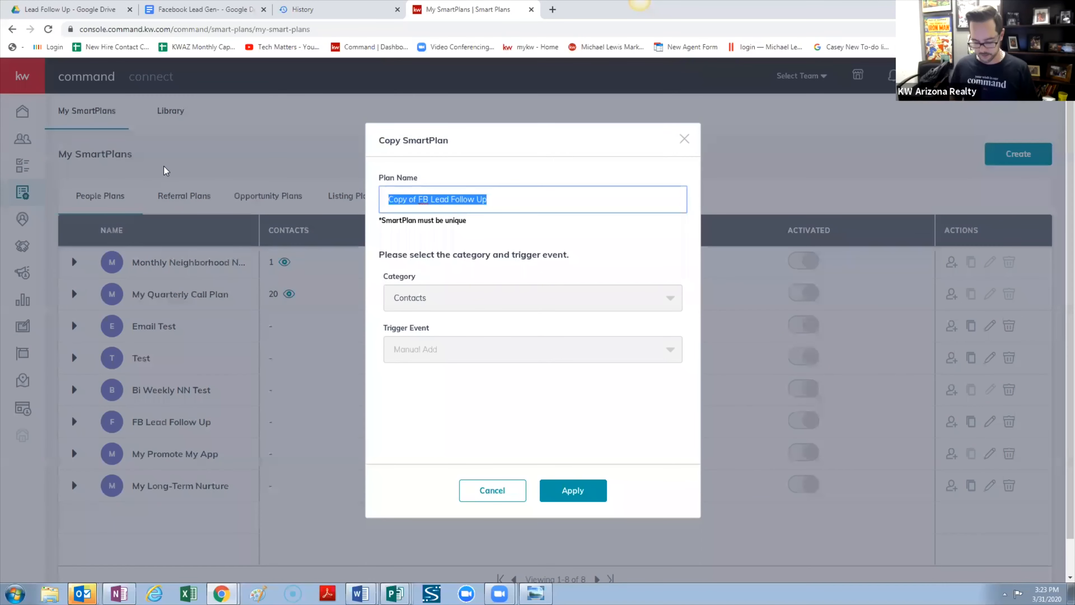
pyautogui.write('Open House Lead Fol')
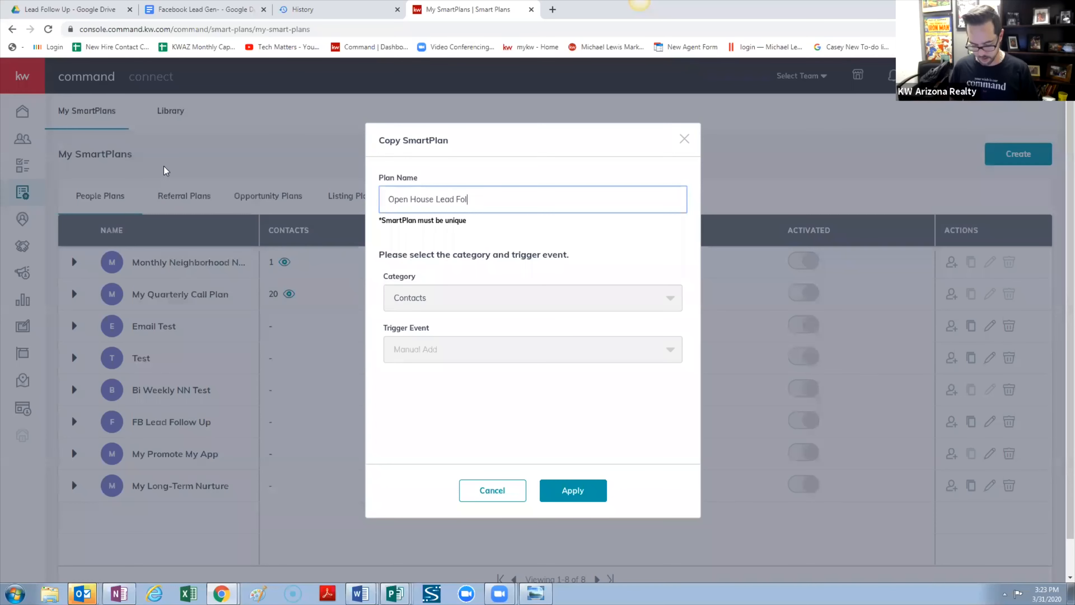
pyautogui.write('oow up')
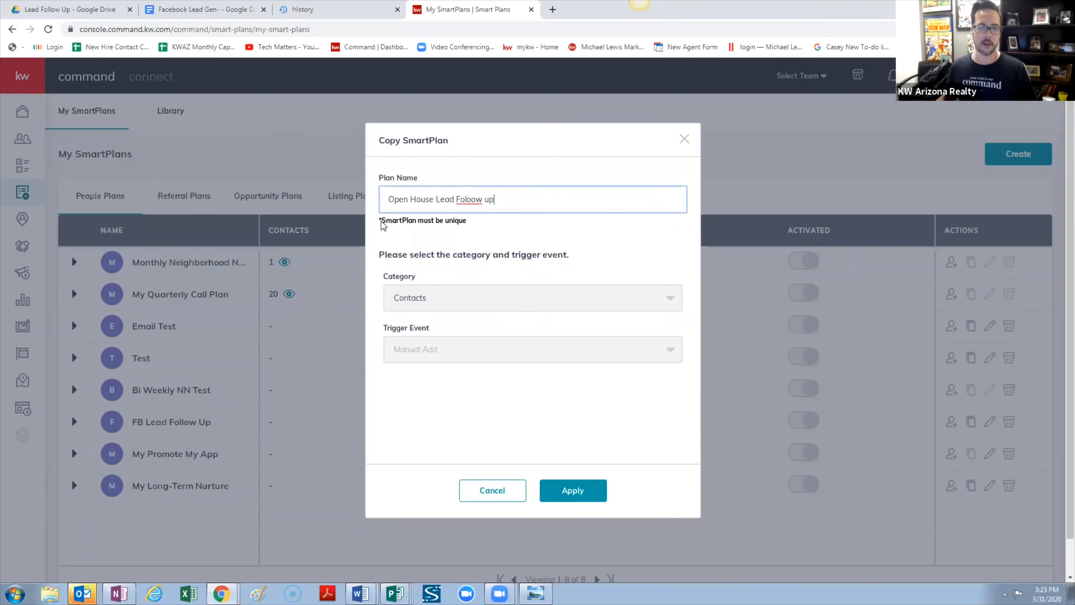
pyautogui.rightClick(477, 202)
pyautogui.click(504, 212)
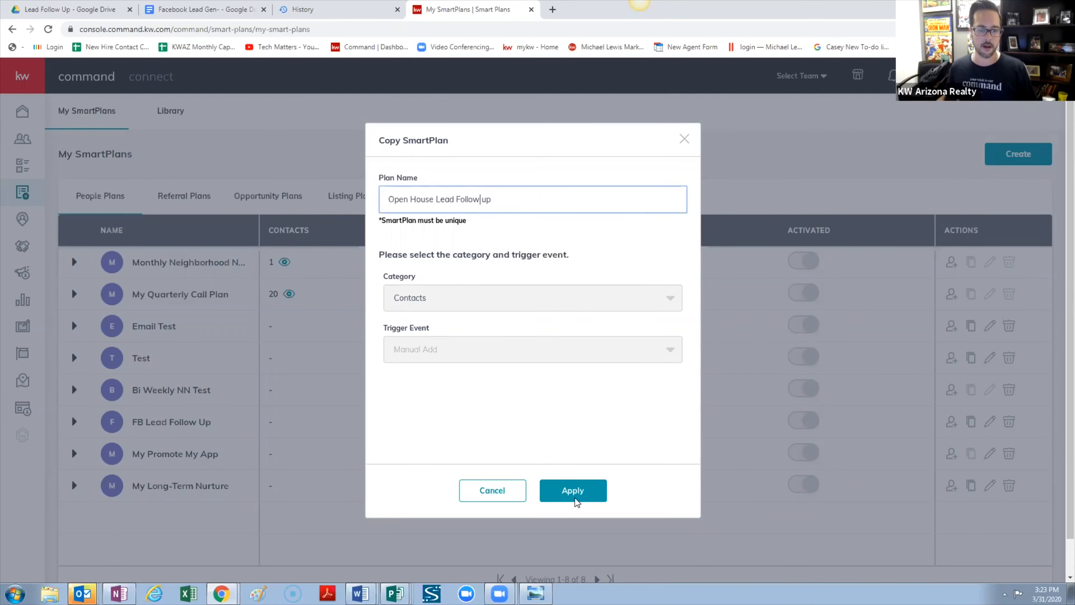
pyautogui.click(582, 494)
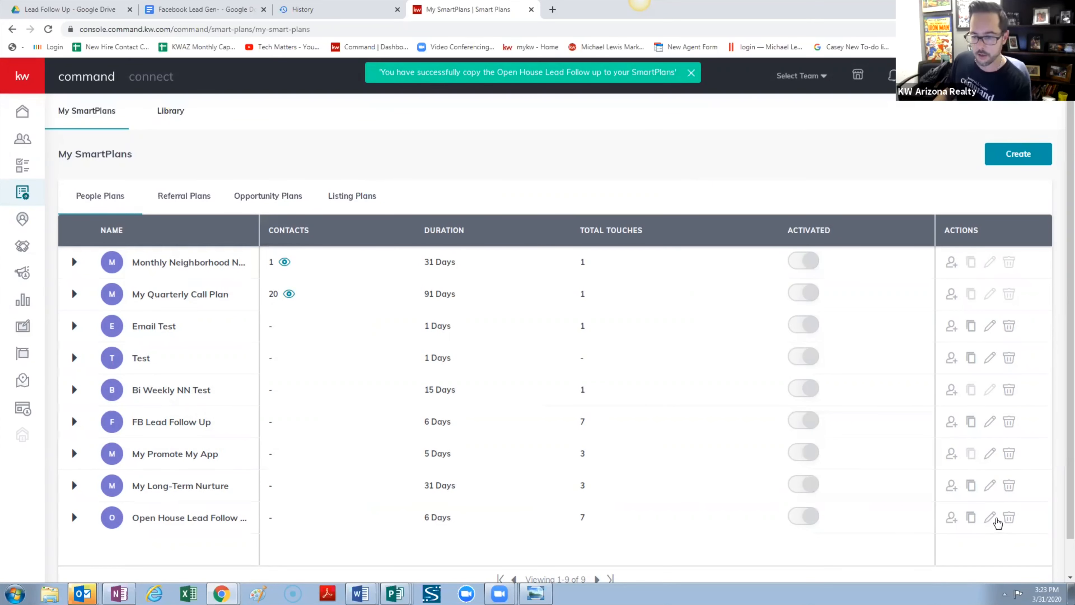
# In the copied plan's step #1 call script, delete the listing and Facebook phrase
pyautogui.click(991, 519)
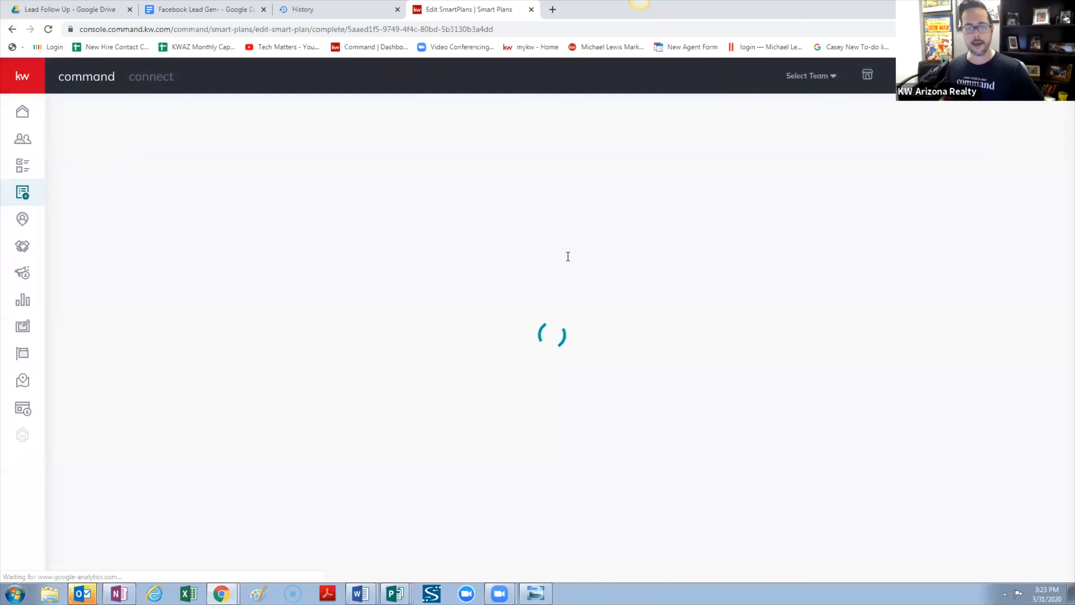
pyautogui.scroll(-1, 434, 342)
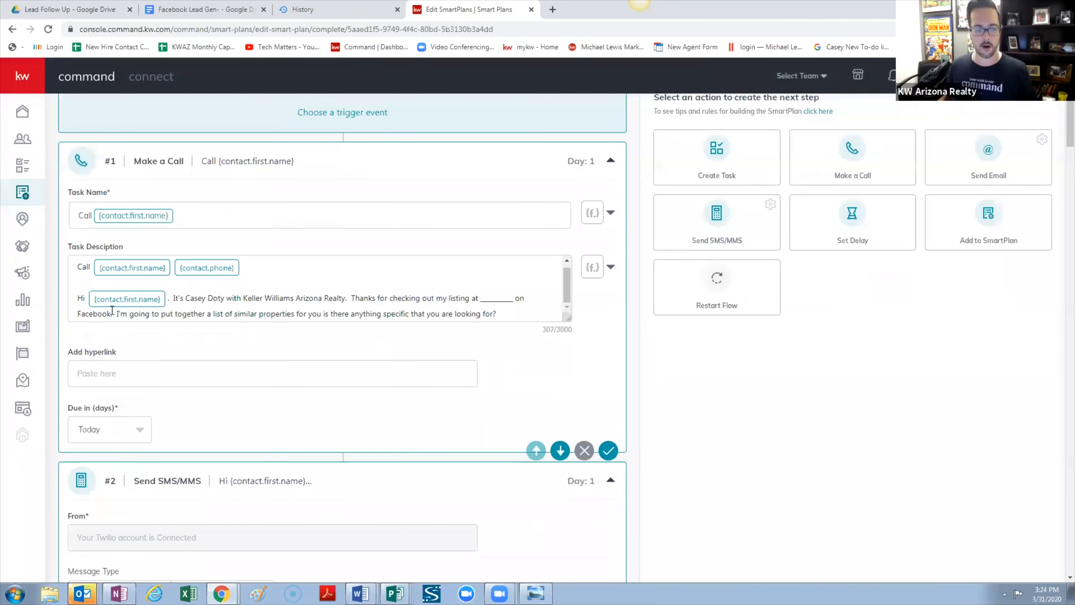
pyautogui.moveTo(109, 313); pyautogui.dragTo(70, 317)
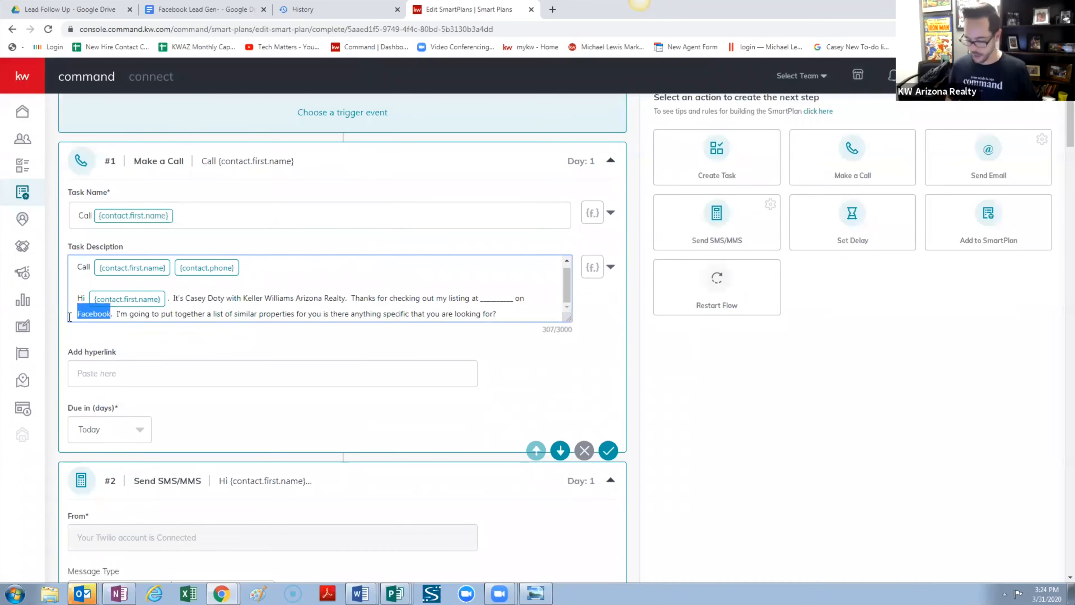
pyautogui.press('BackSpace')
pyautogui.press('Delete')
pyautogui.press('BackSpace')
pyautogui.press('BackSpace')
pyautogui.press('BackSpace')
pyautogui.press('BackSpace')
pyautogui.press('BackSpace')
pyautogui.press('BackSpace')
pyautogui.press('BackSpace')
pyautogui.press('BackSpace')
pyautogui.press('BackSpace')
pyautogui.press('BackSpace')
pyautogui.press('BackSpace')
pyautogui.press('BackSpace')
pyautogui.press('BackSpace')
pyautogui.press('BackSpace')
pyautogui.press('BackSpace')
pyautogui.press('BackSpace')
pyautogui.press('BackSpace')
pyautogui.press('BackSpace')
pyautogui.press('BackSpace')
pyautogui.press('BackSpace')
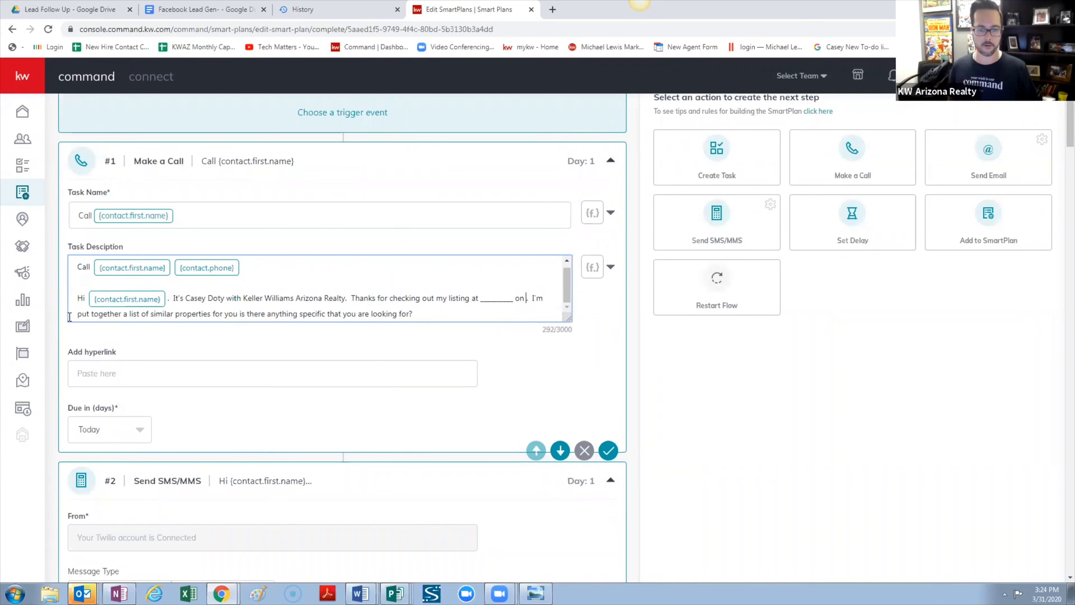
pyautogui.press('BackSpace')
pyautogui.press('BackSpace')
pyautogui.press('BackSpace')
pyautogui.press('BackSpace')
pyautogui.press('BackSpace')
pyautogui.press('BackSpace')
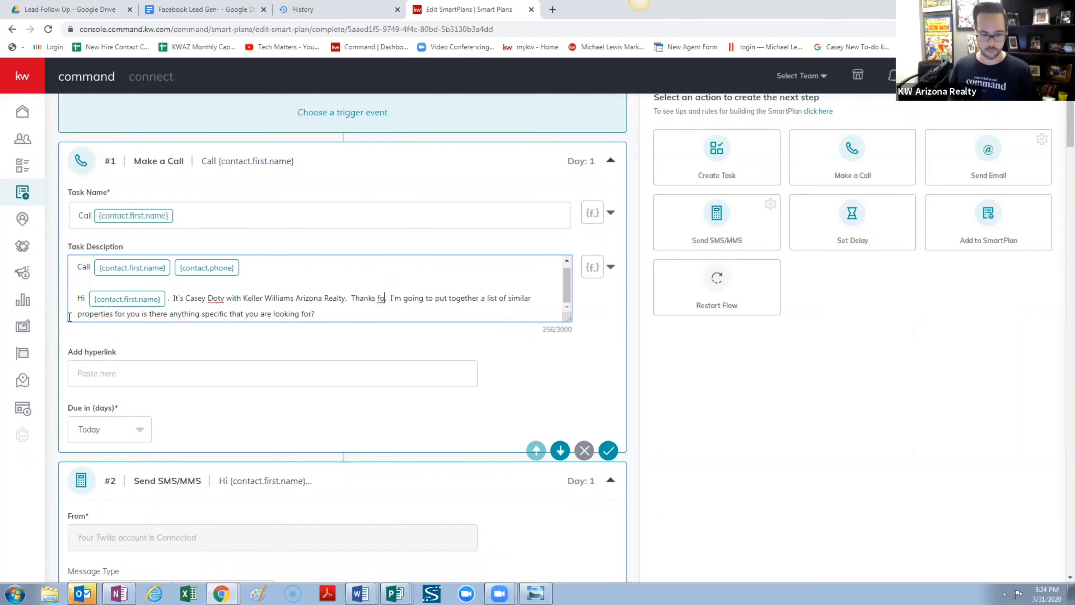
# Reword the script line to 'Thanks for visiting my open house' and finish editing
pyautogui.write('r visting')
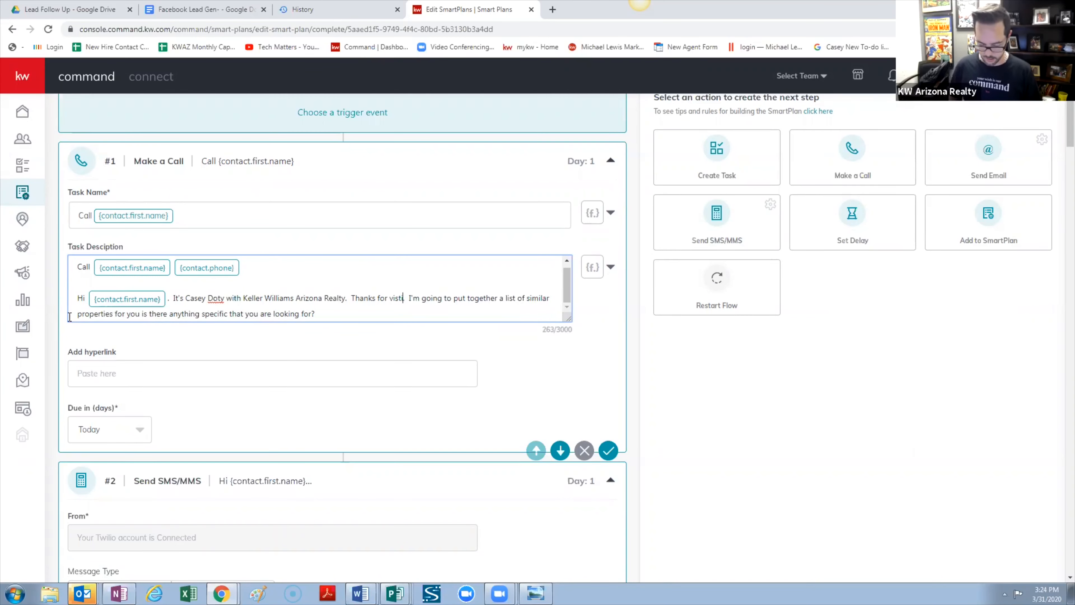
pyautogui.press('BackSpace')
pyautogui.press('BackSpace')
pyautogui.press('BackSpace')
pyautogui.press('BackSpace')
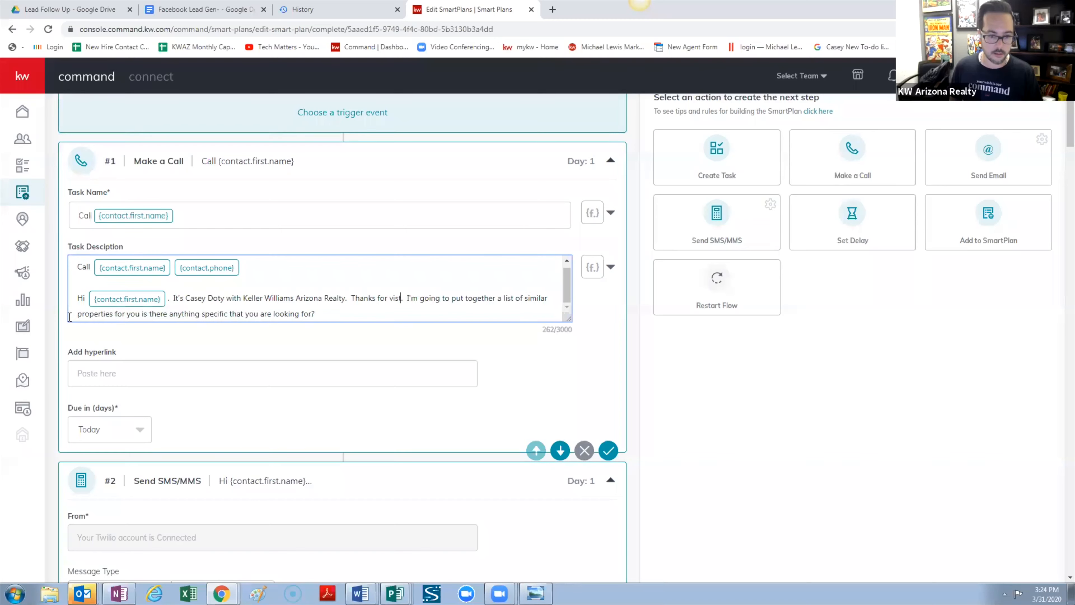
pyautogui.write('iting my')
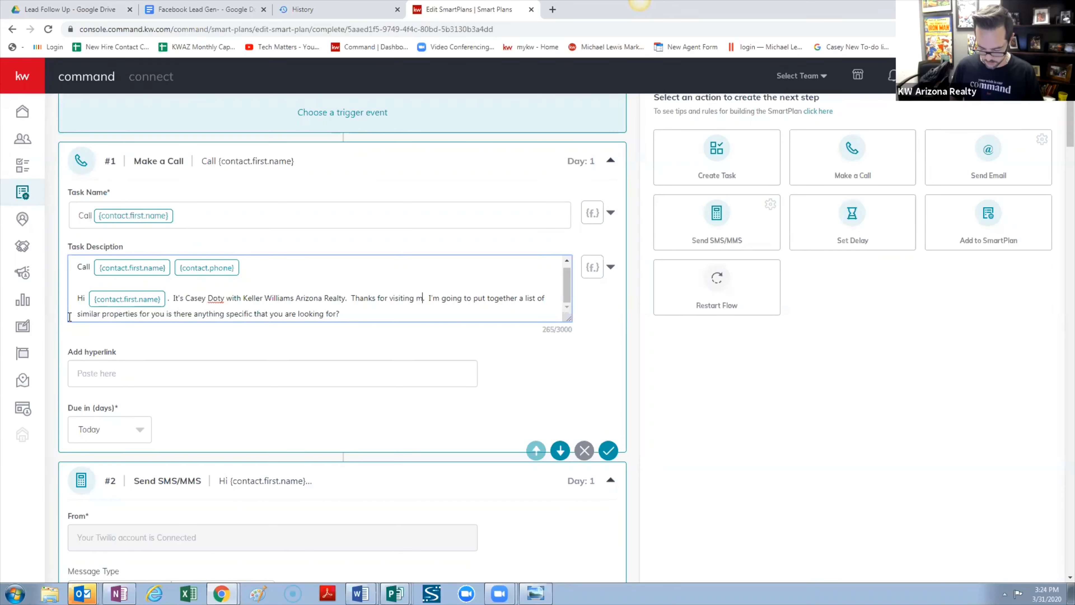
pyautogui.write(' open house')
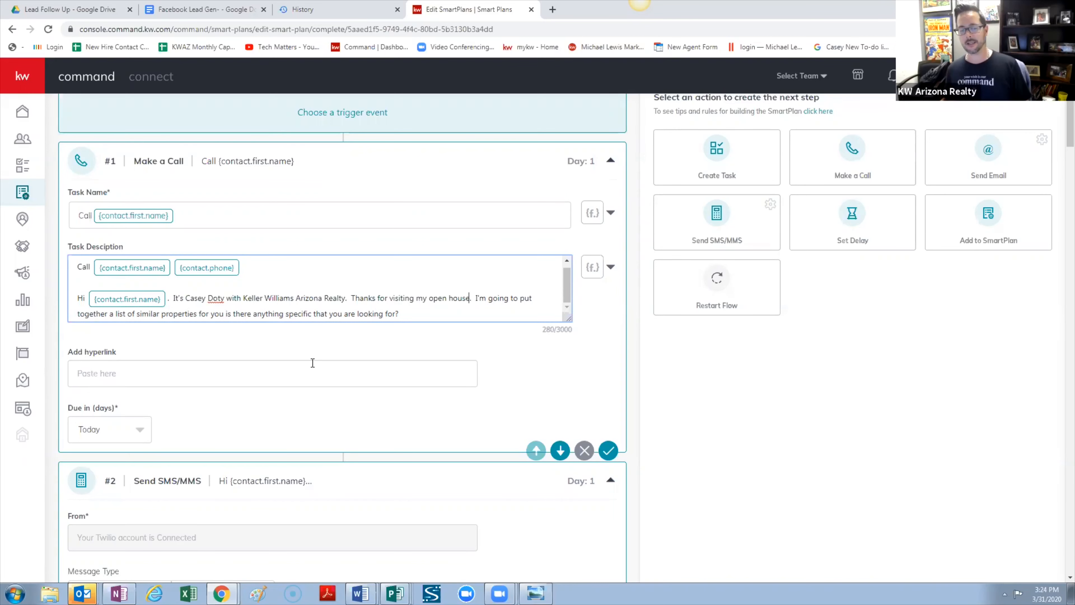
pyautogui.scroll(-5, 315, 364)
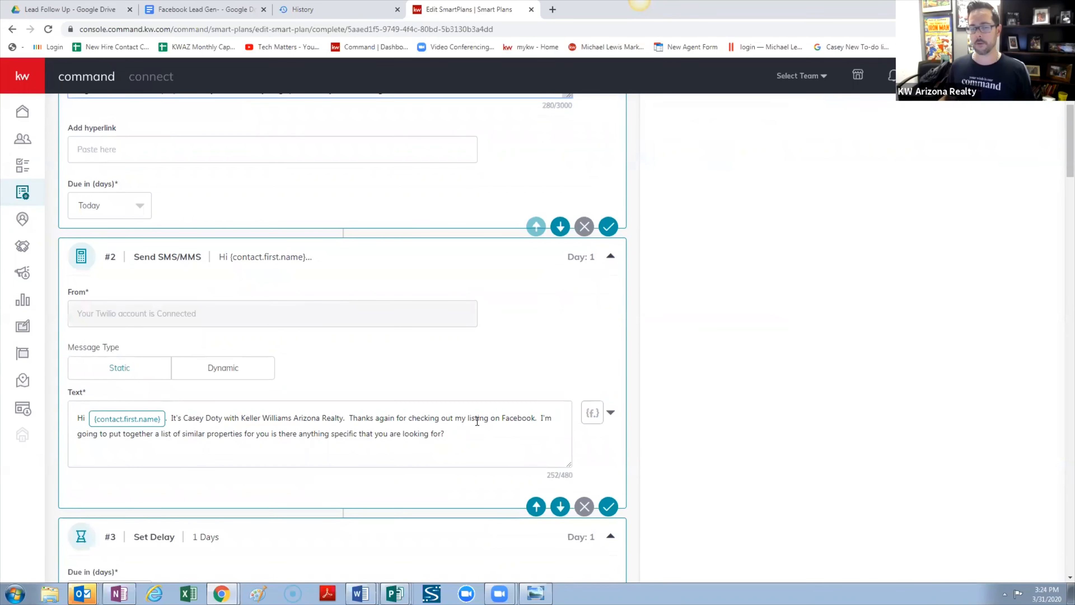
pyautogui.scroll(-8, 453, 407)
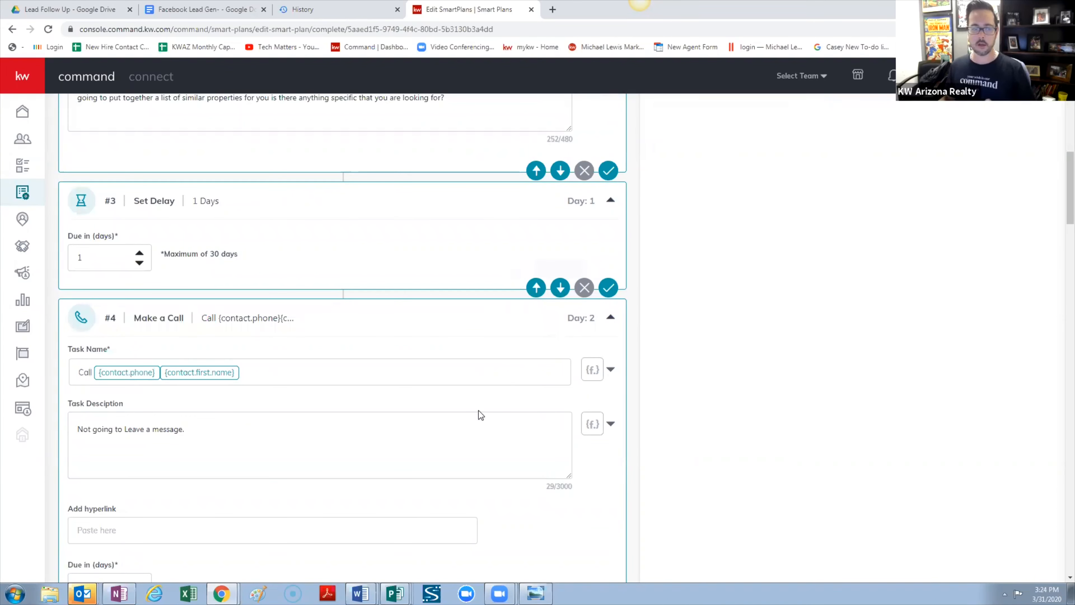
pyautogui.scroll(15, 500, 398)
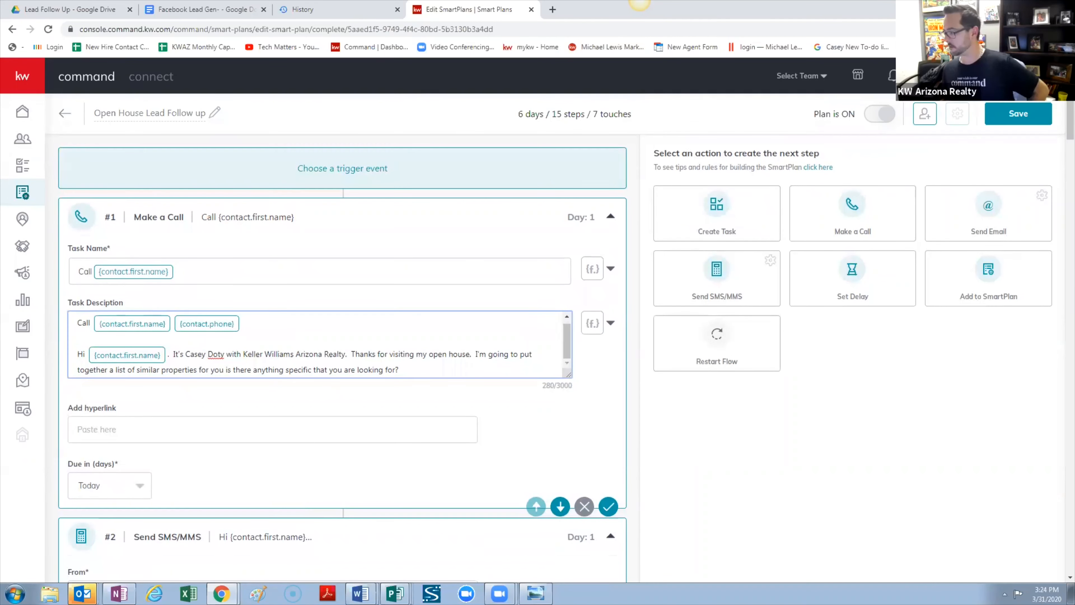
pyautogui.click(639, 2)
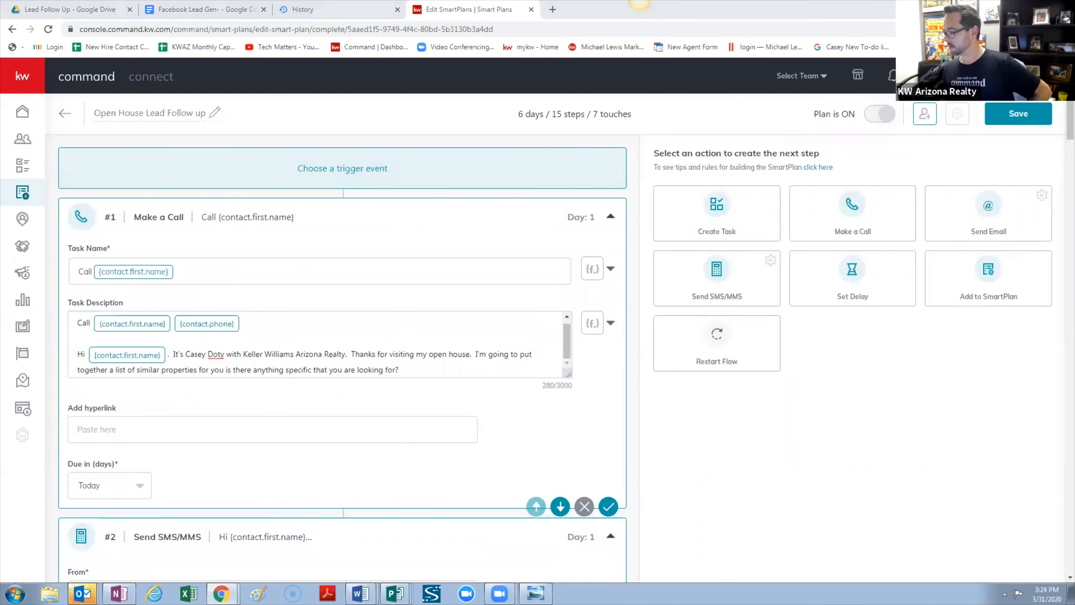